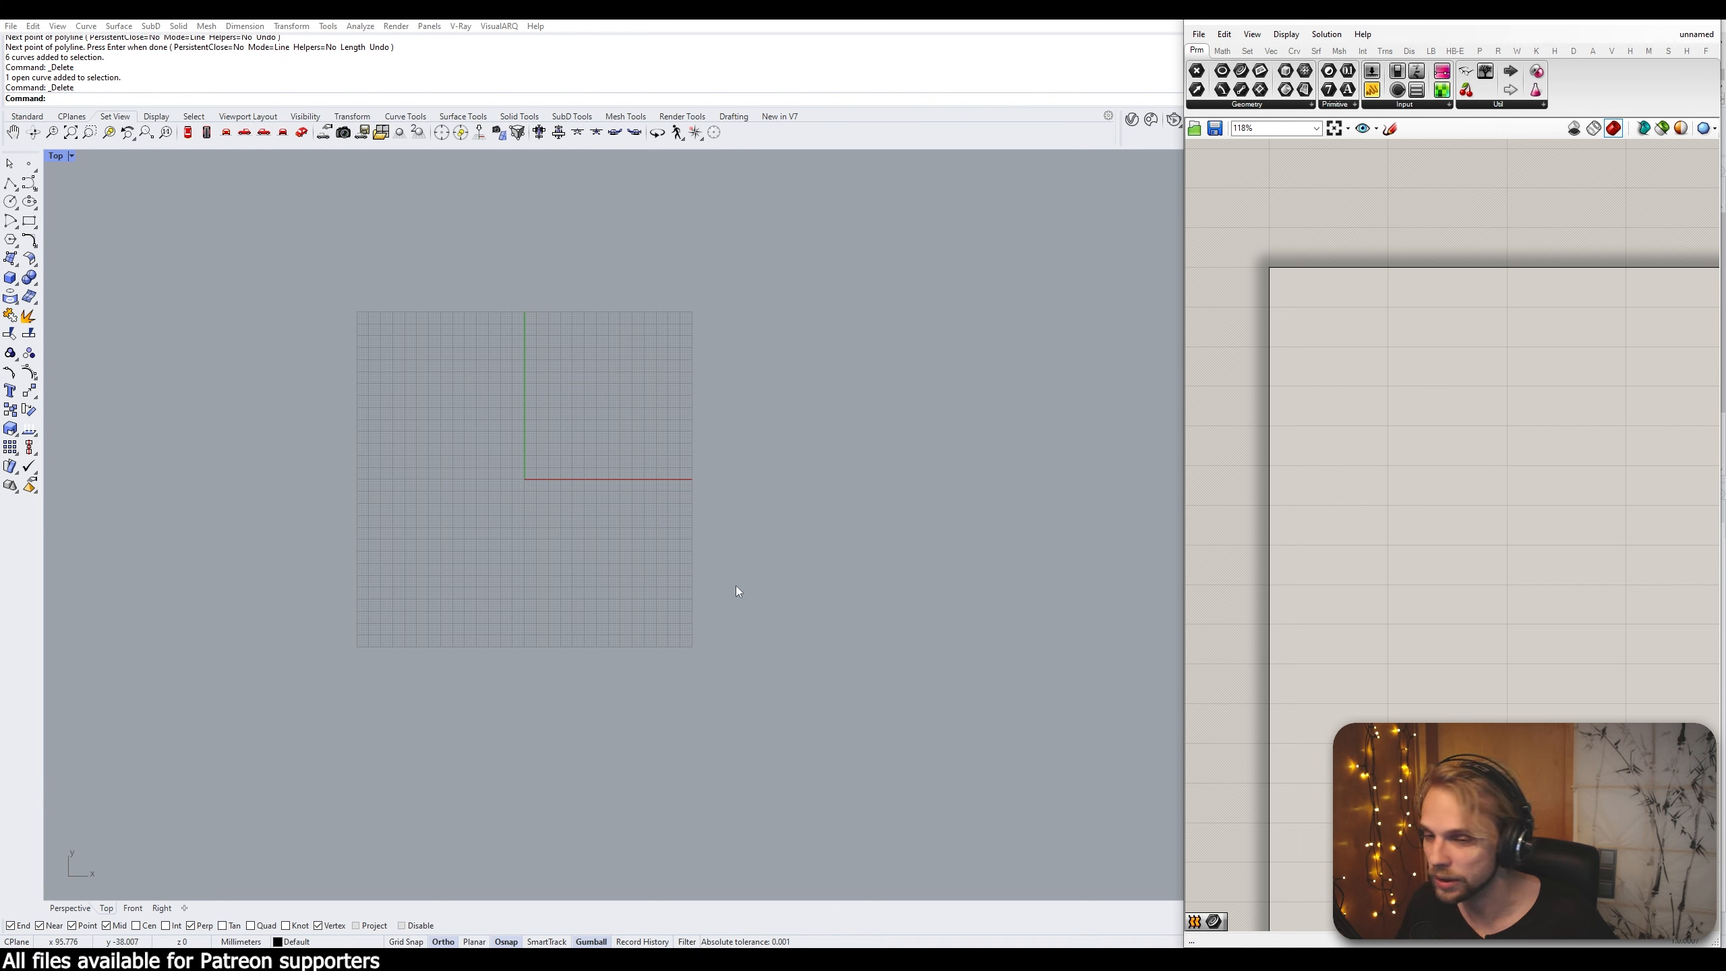
Draw a 200 by 250 mm rectangle with its first corner at the origin in the Top view
{"action": "scroll", "coordinate": [632, 470], "scroll_direction": "up", "scroll_amount": 3}
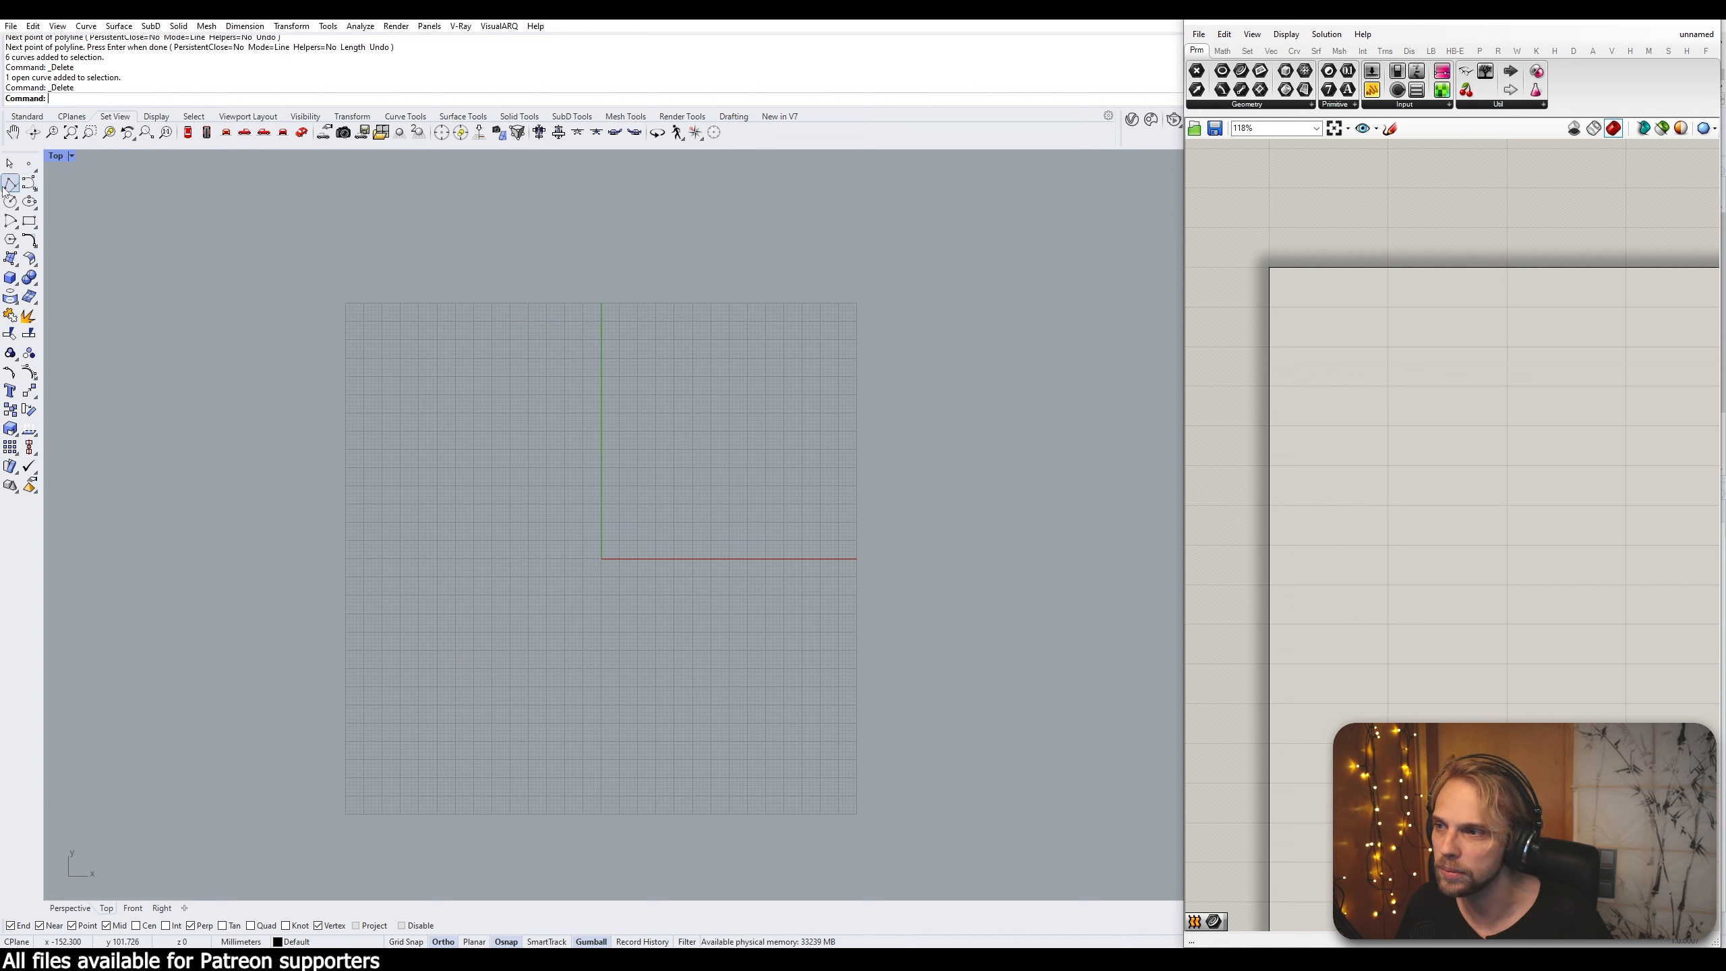
{"action": "left_click", "coordinate": [29, 221]}
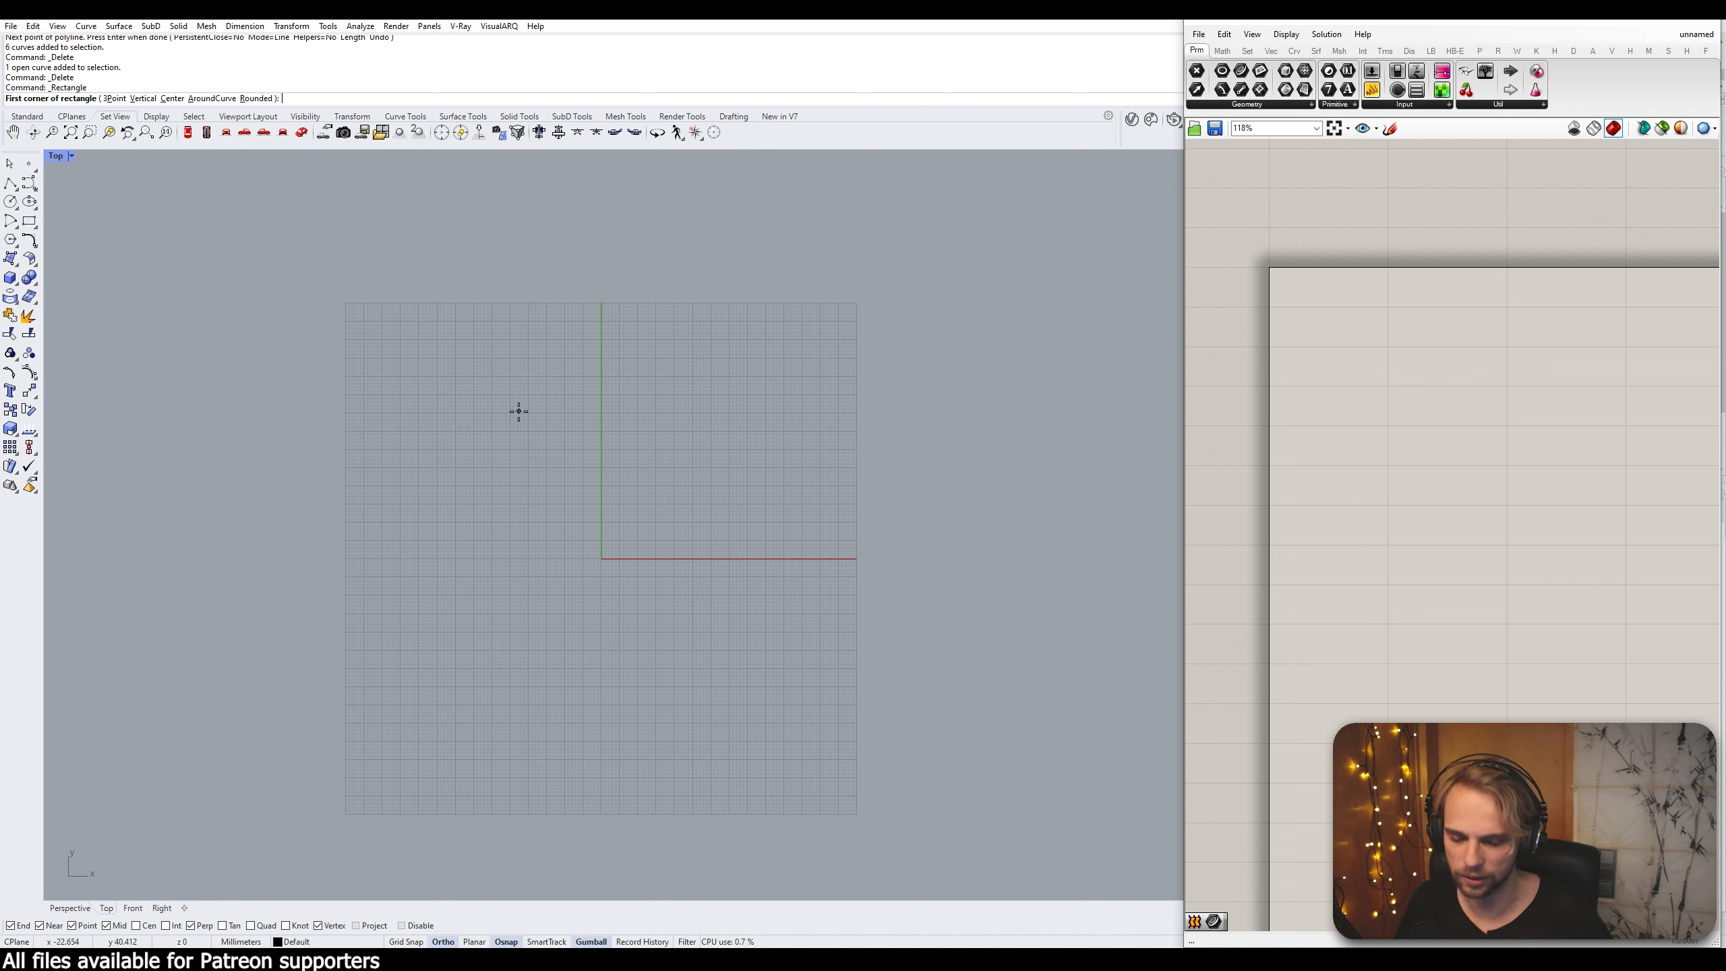
{"action": "type", "text": "0"}
{"action": "key", "text": "Return"}
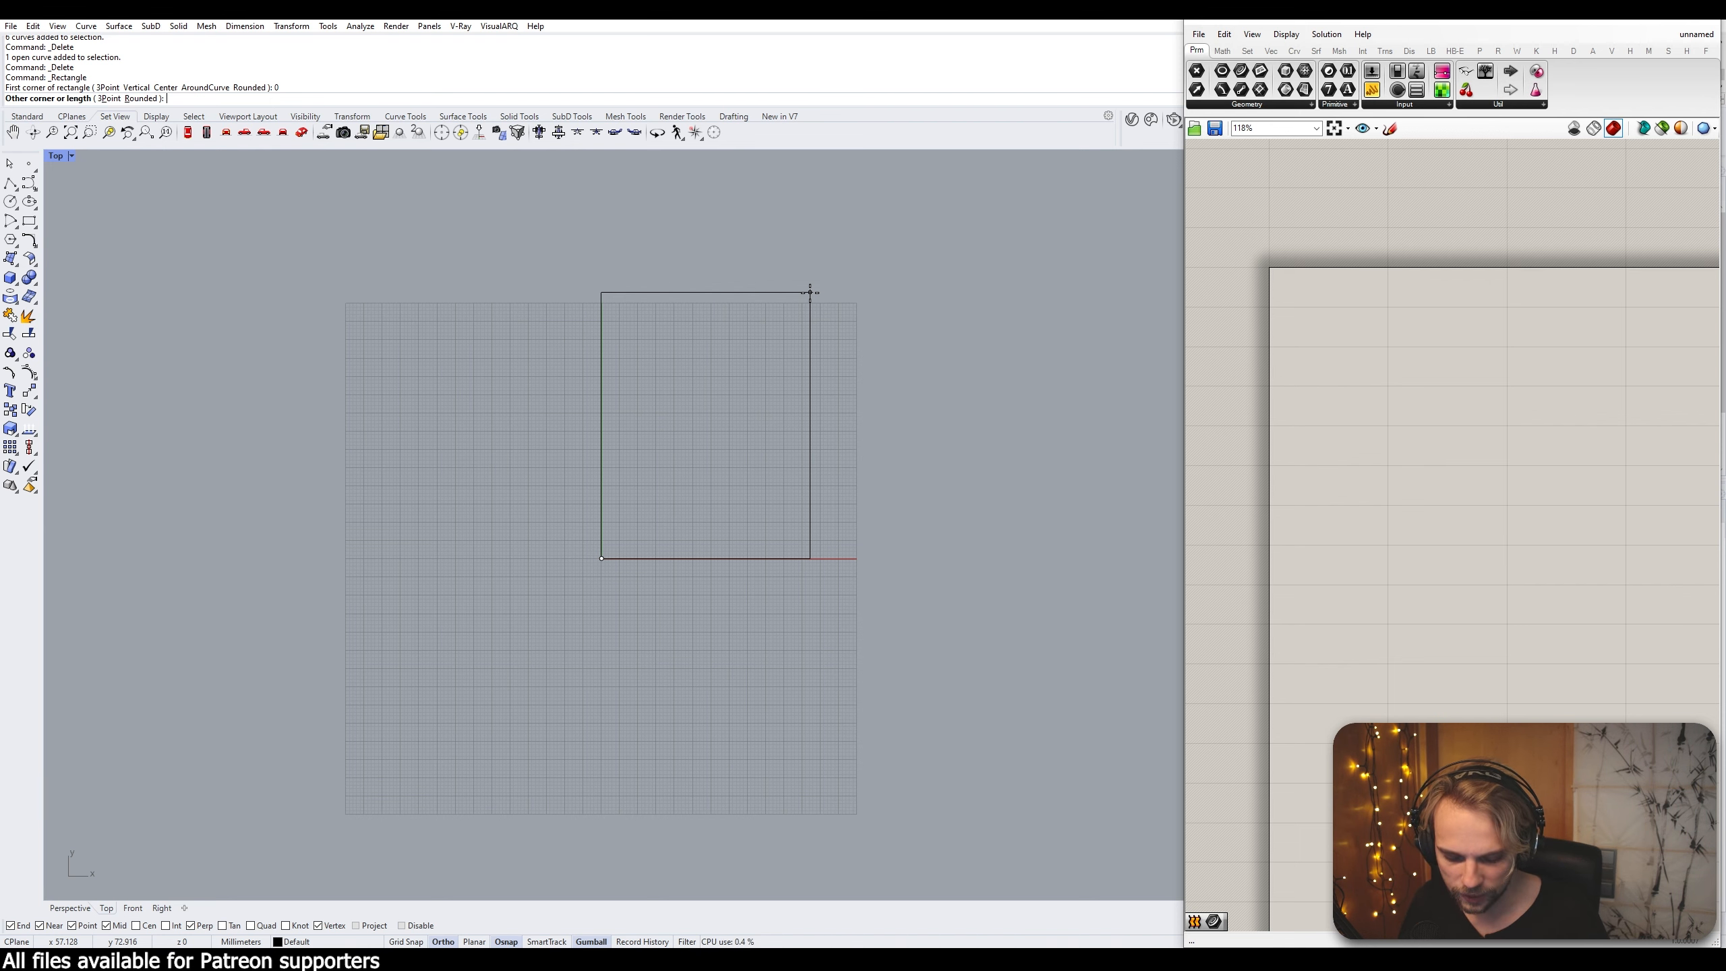
{"action": "type", "text": "200"}
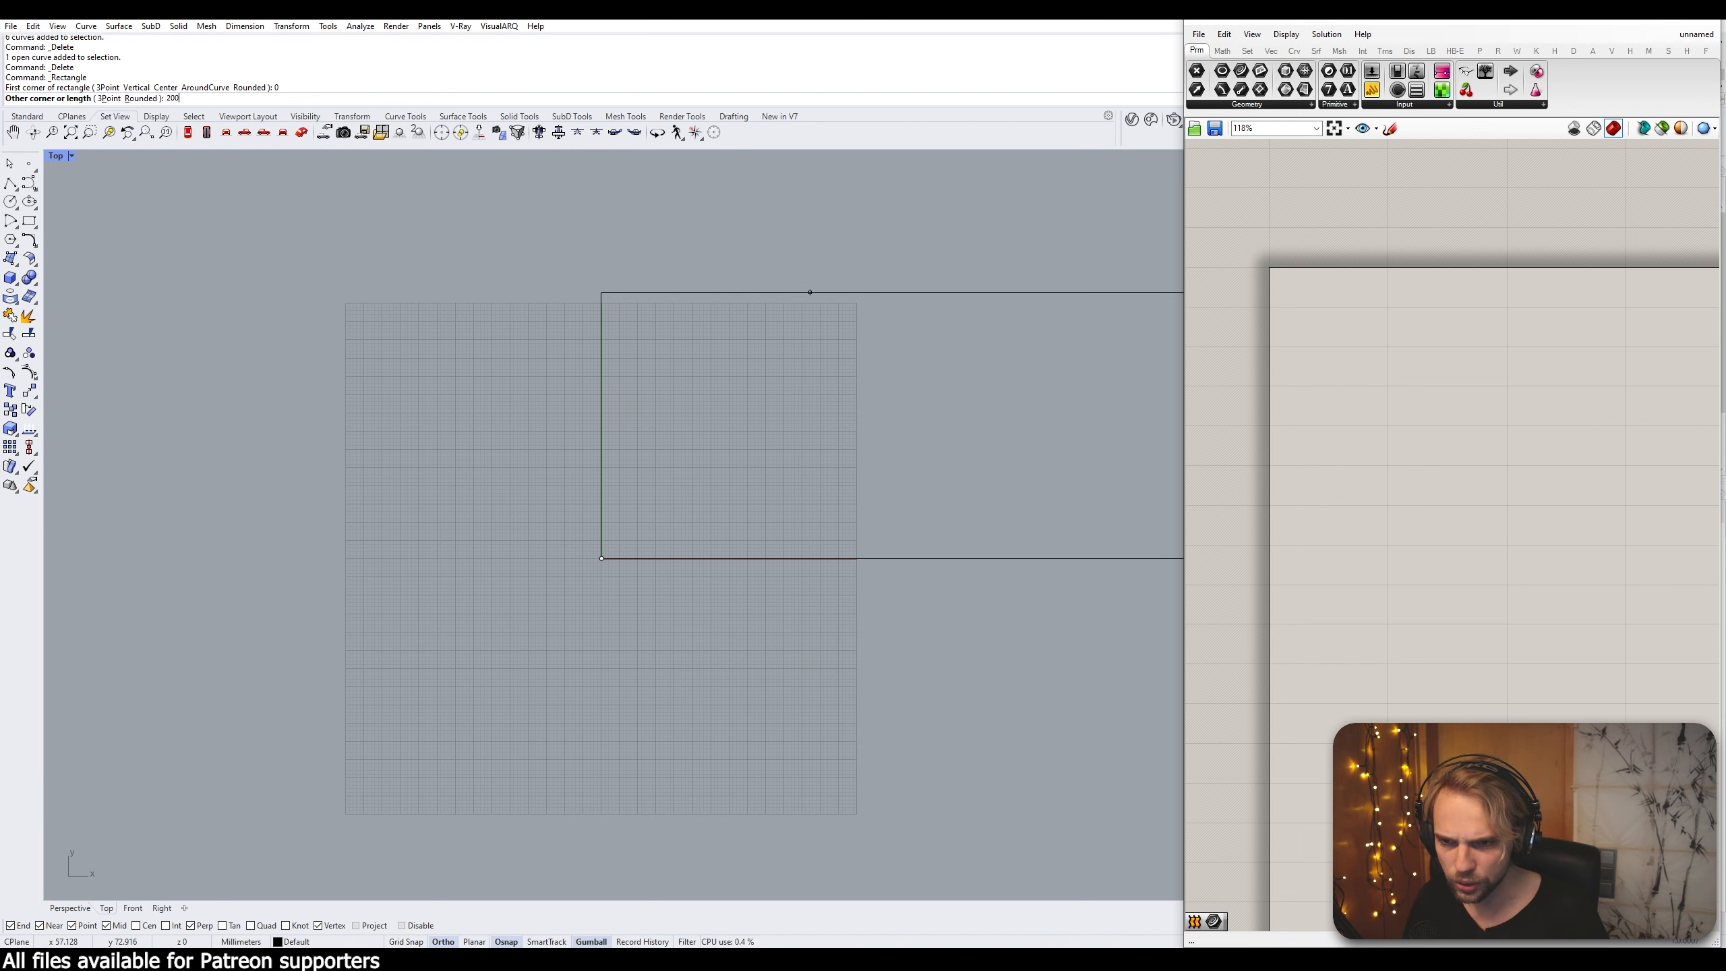
{"action": "key", "text": "Return"}
{"action": "type", "text": "25"}
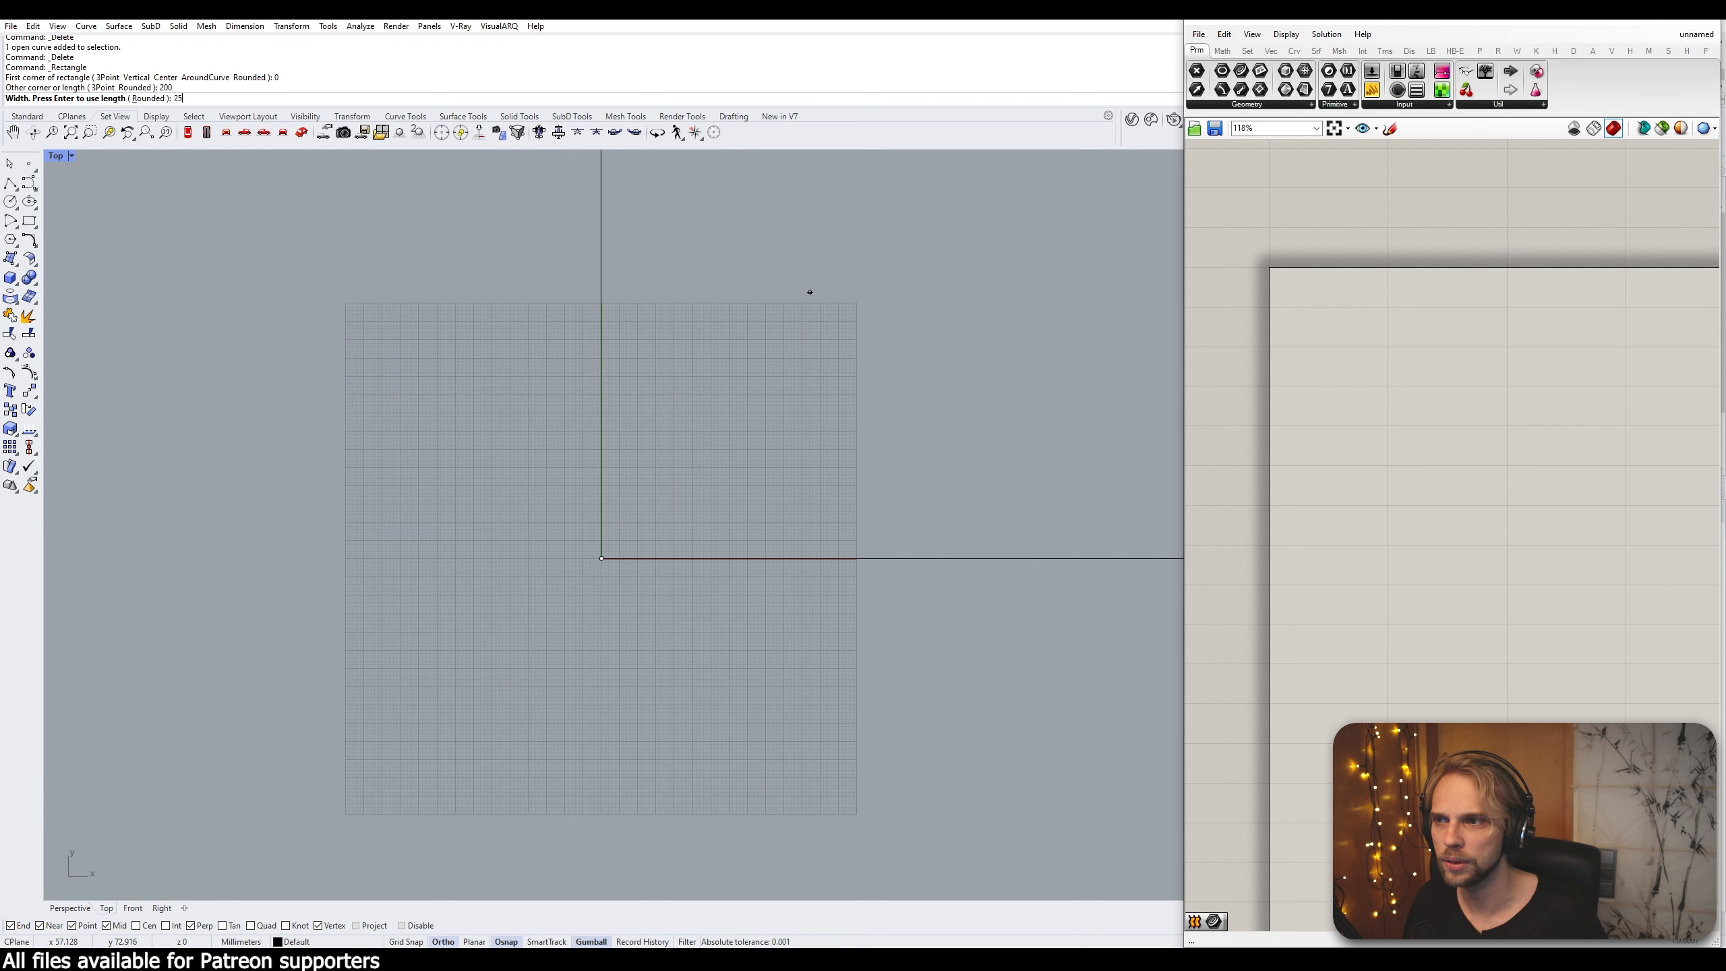
{"action": "type", "text": "0"}
{"action": "key", "text": "Return"}
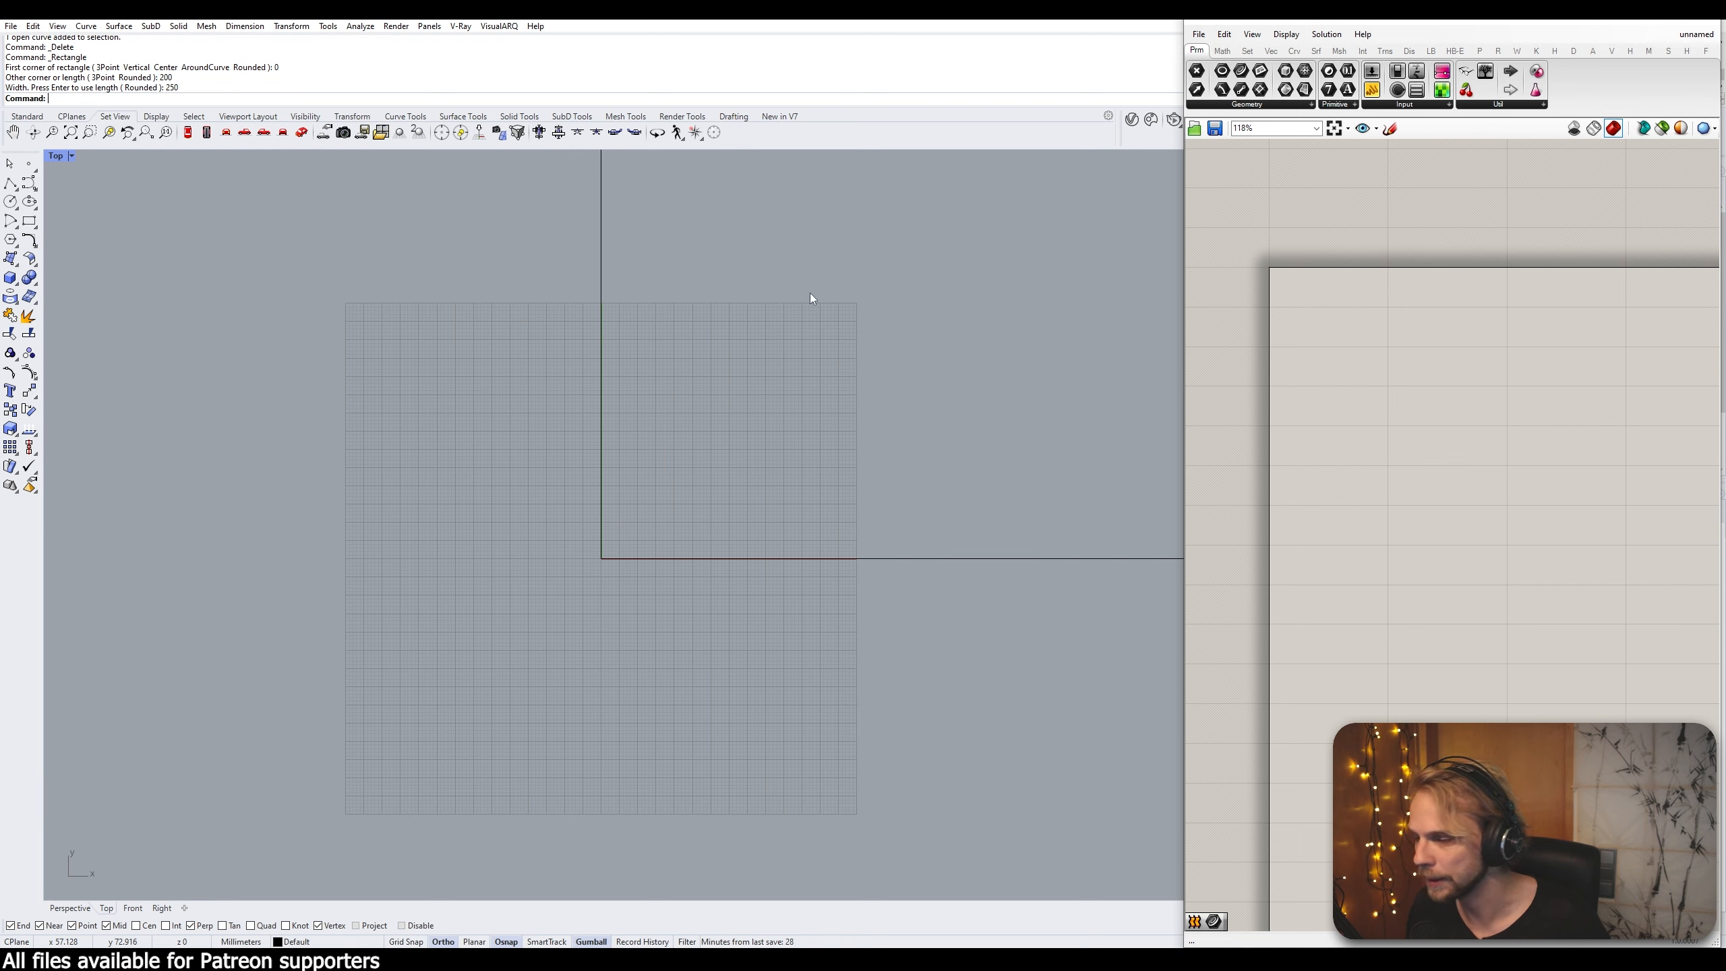
Draw an open polyline from the rectangle's top-left corner through the top and bottom edge midpoints to its bottom-left corner
{"action": "left_click_drag", "start_coordinate": [735, 245], "coordinate": [440, 300]}
{"action": "type", "text": "zs"}
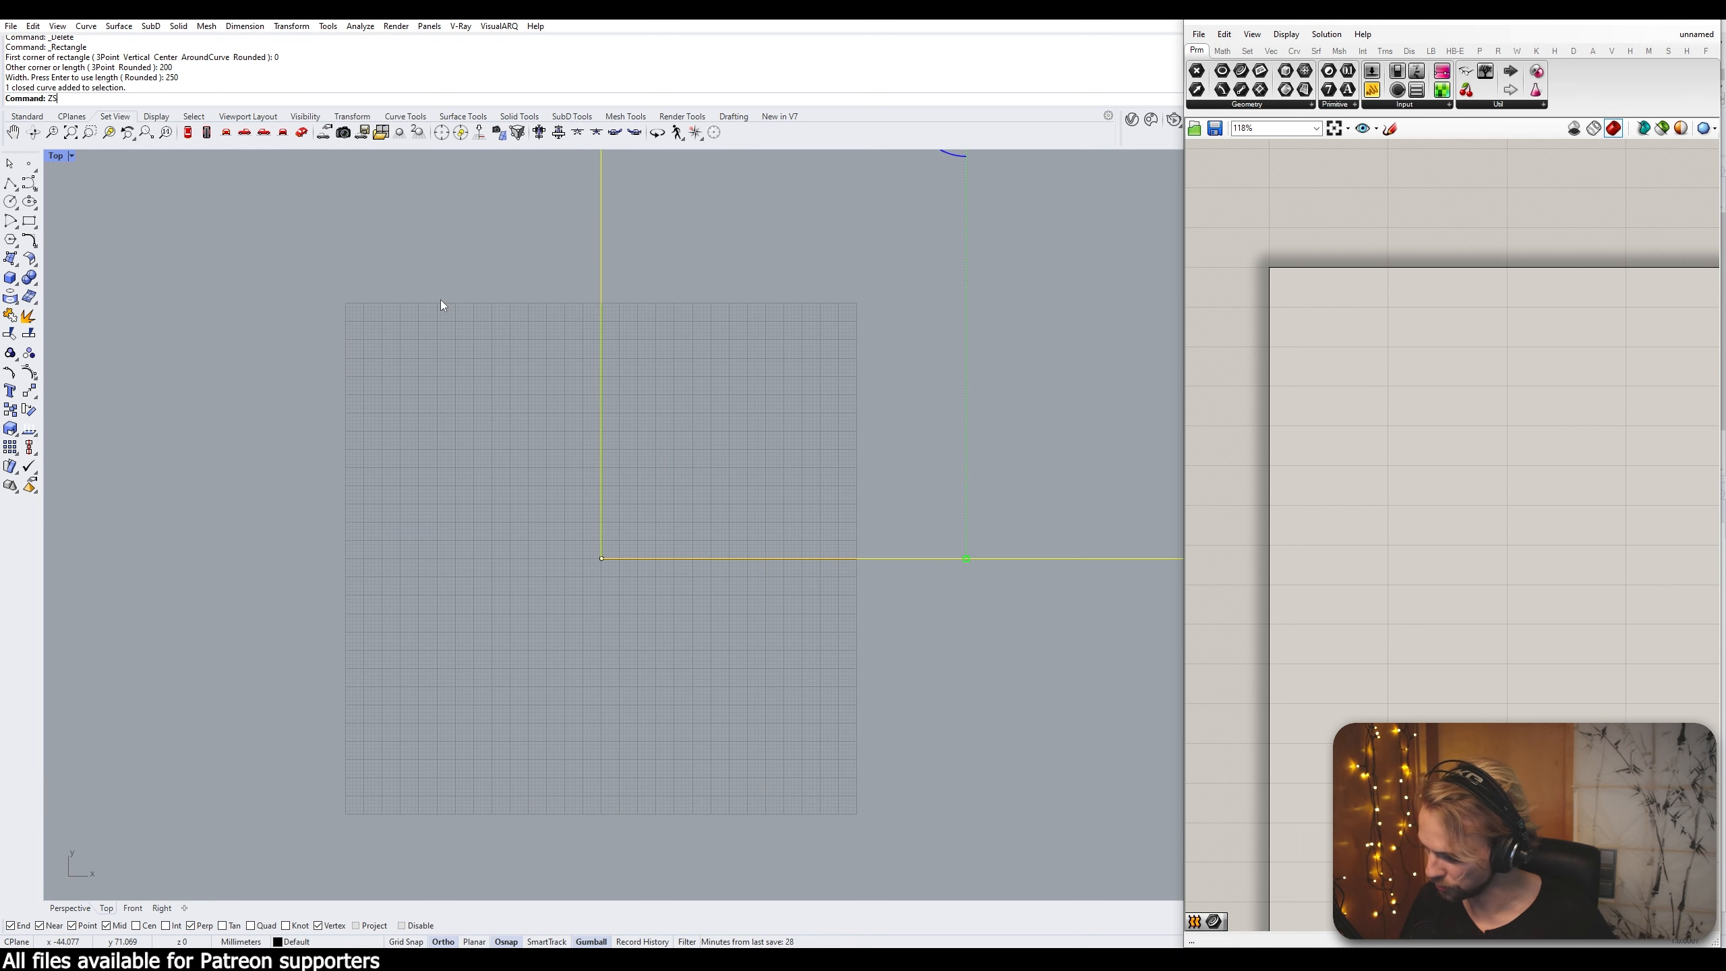
{"action": "key", "text": "Return"}
{"action": "left_click", "coordinate": [524, 300]}
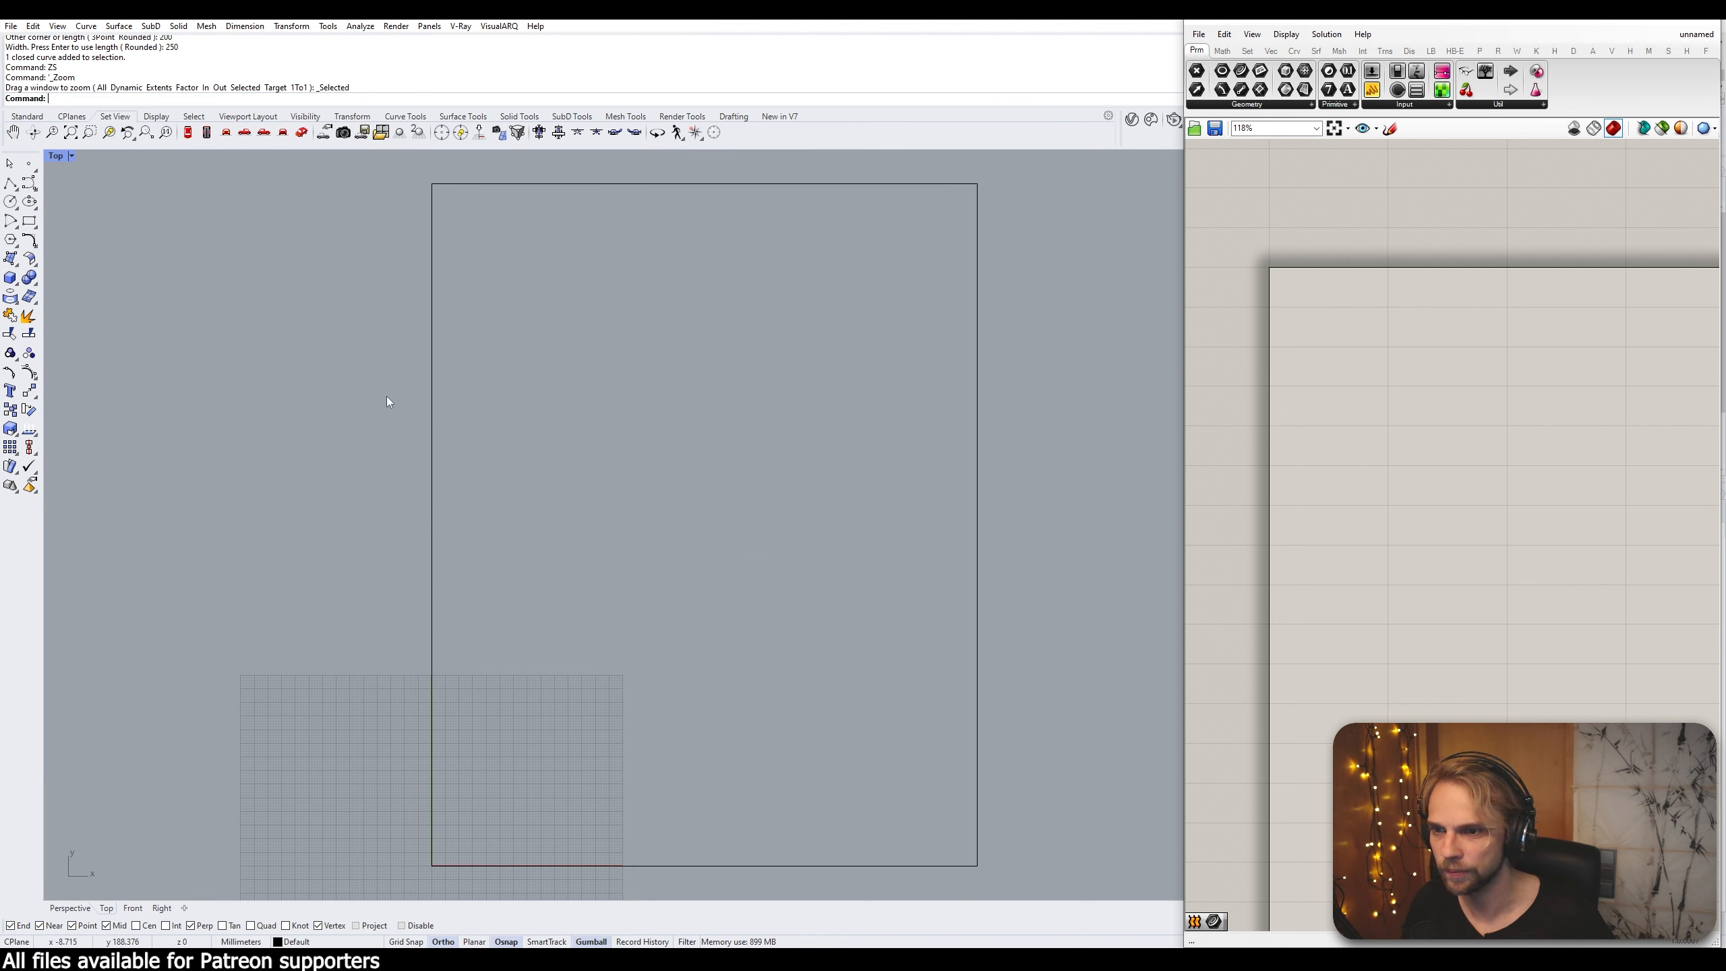
{"action": "scroll", "coordinate": [598, 544], "scroll_direction": "down", "scroll_amount": 6}
{"action": "right_click_drag", "start_coordinate": [655, 695], "coordinate": [479, 662]}
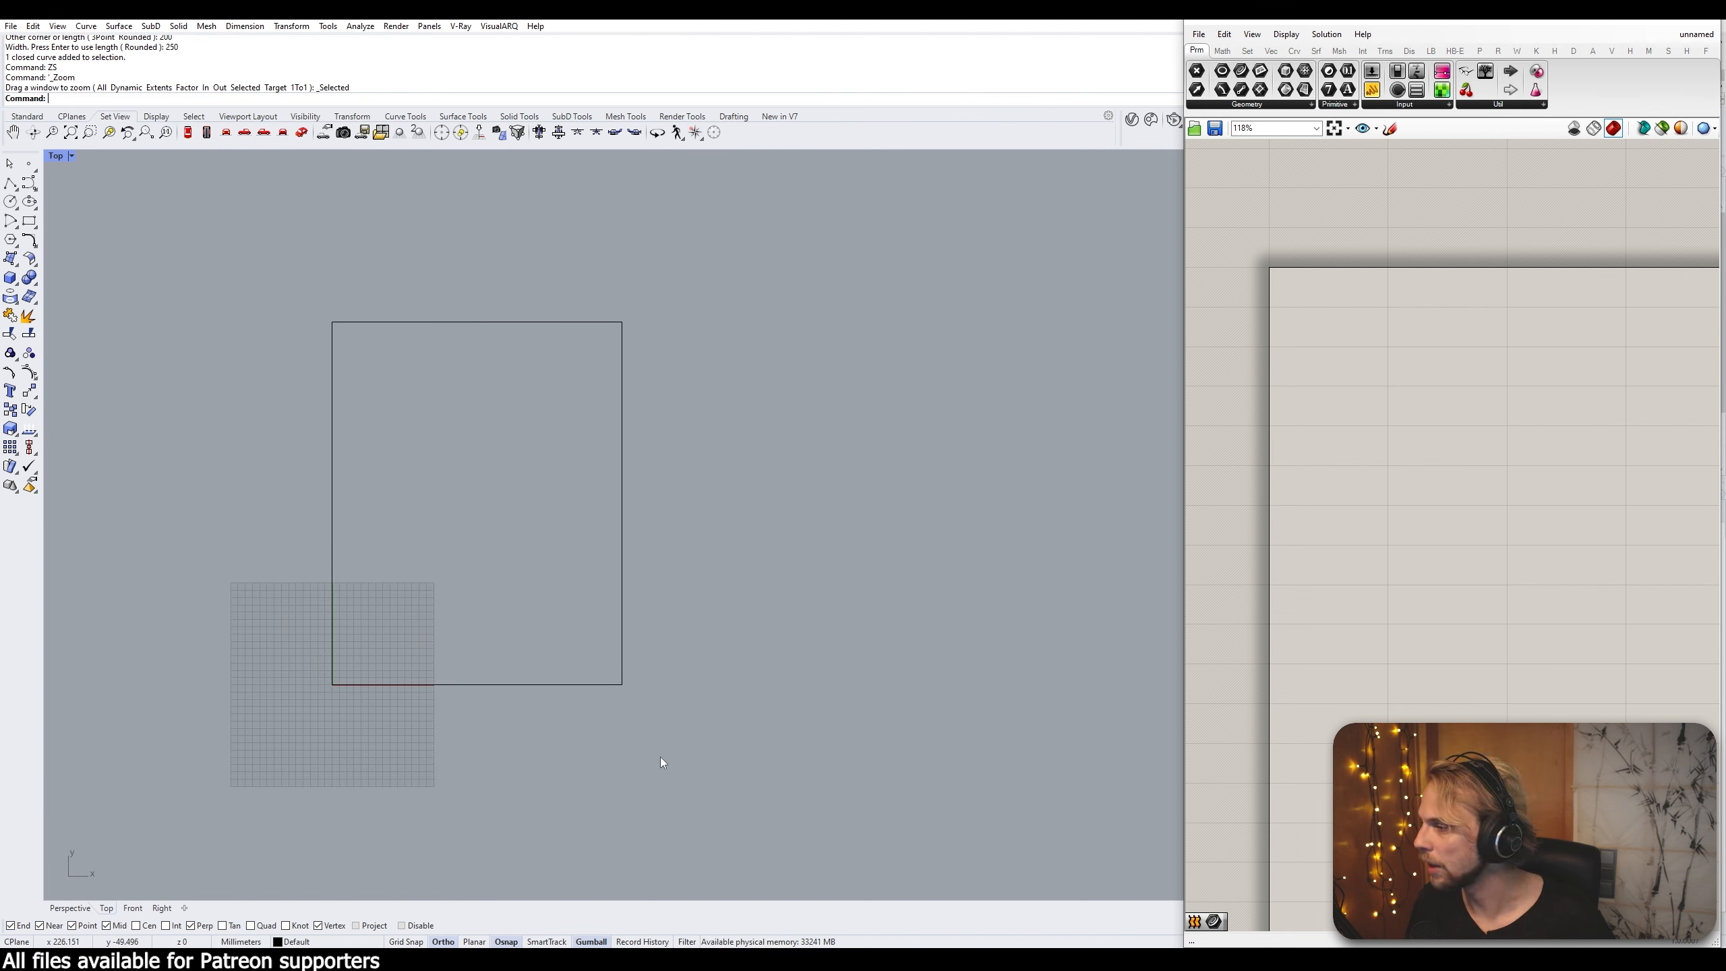
{"action": "right_click_drag", "start_coordinate": [517, 470], "coordinate": [550, 462]}
{"action": "scroll", "coordinate": [574, 376], "scroll_direction": "up", "scroll_amount": 4}
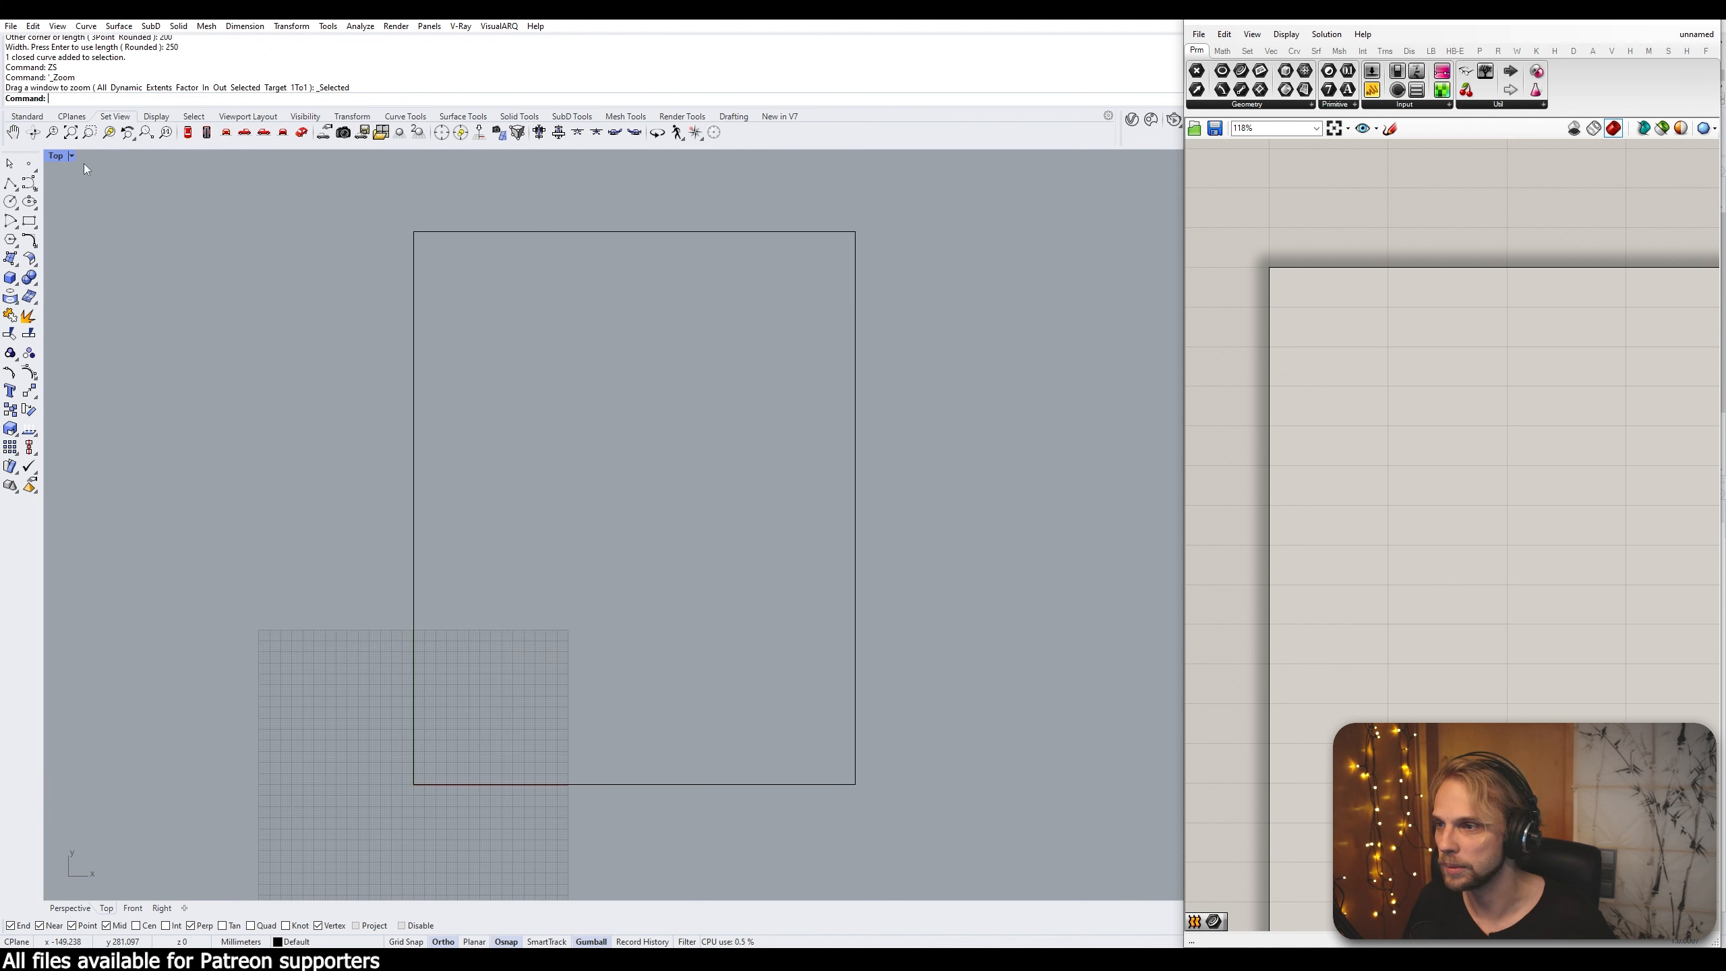
{"action": "left_click", "coordinate": [12, 182]}
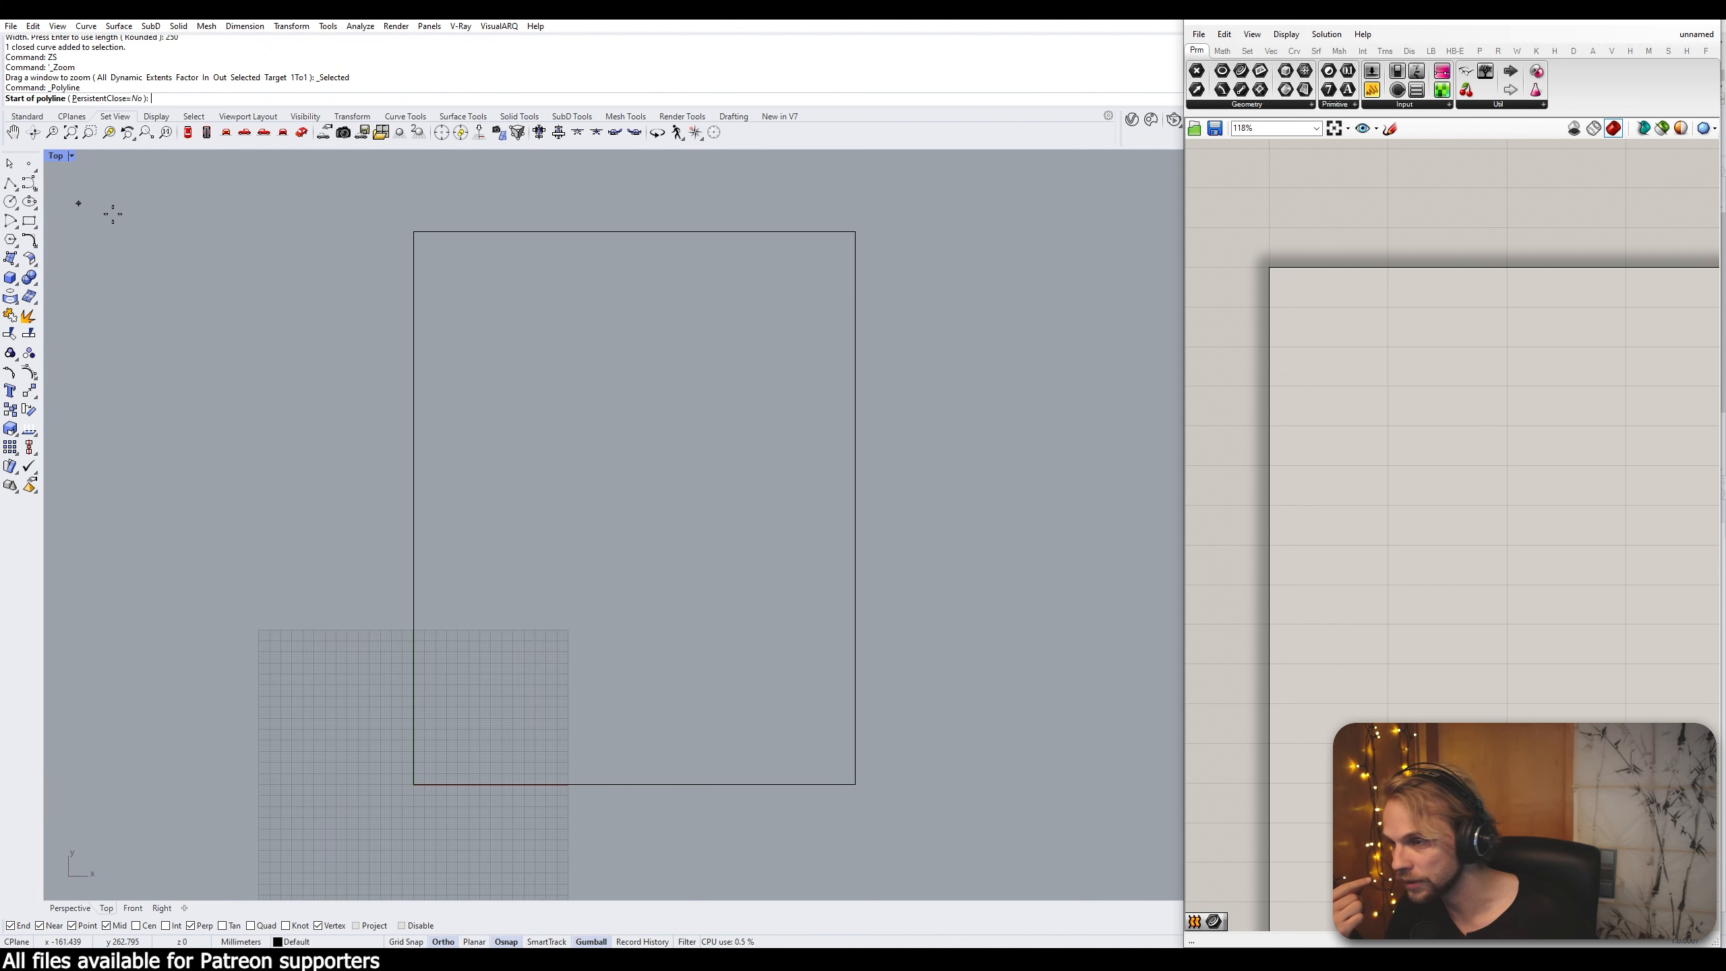
{"action": "left_click", "coordinate": [414, 232]}
{"action": "left_click", "coordinate": [635, 232]}
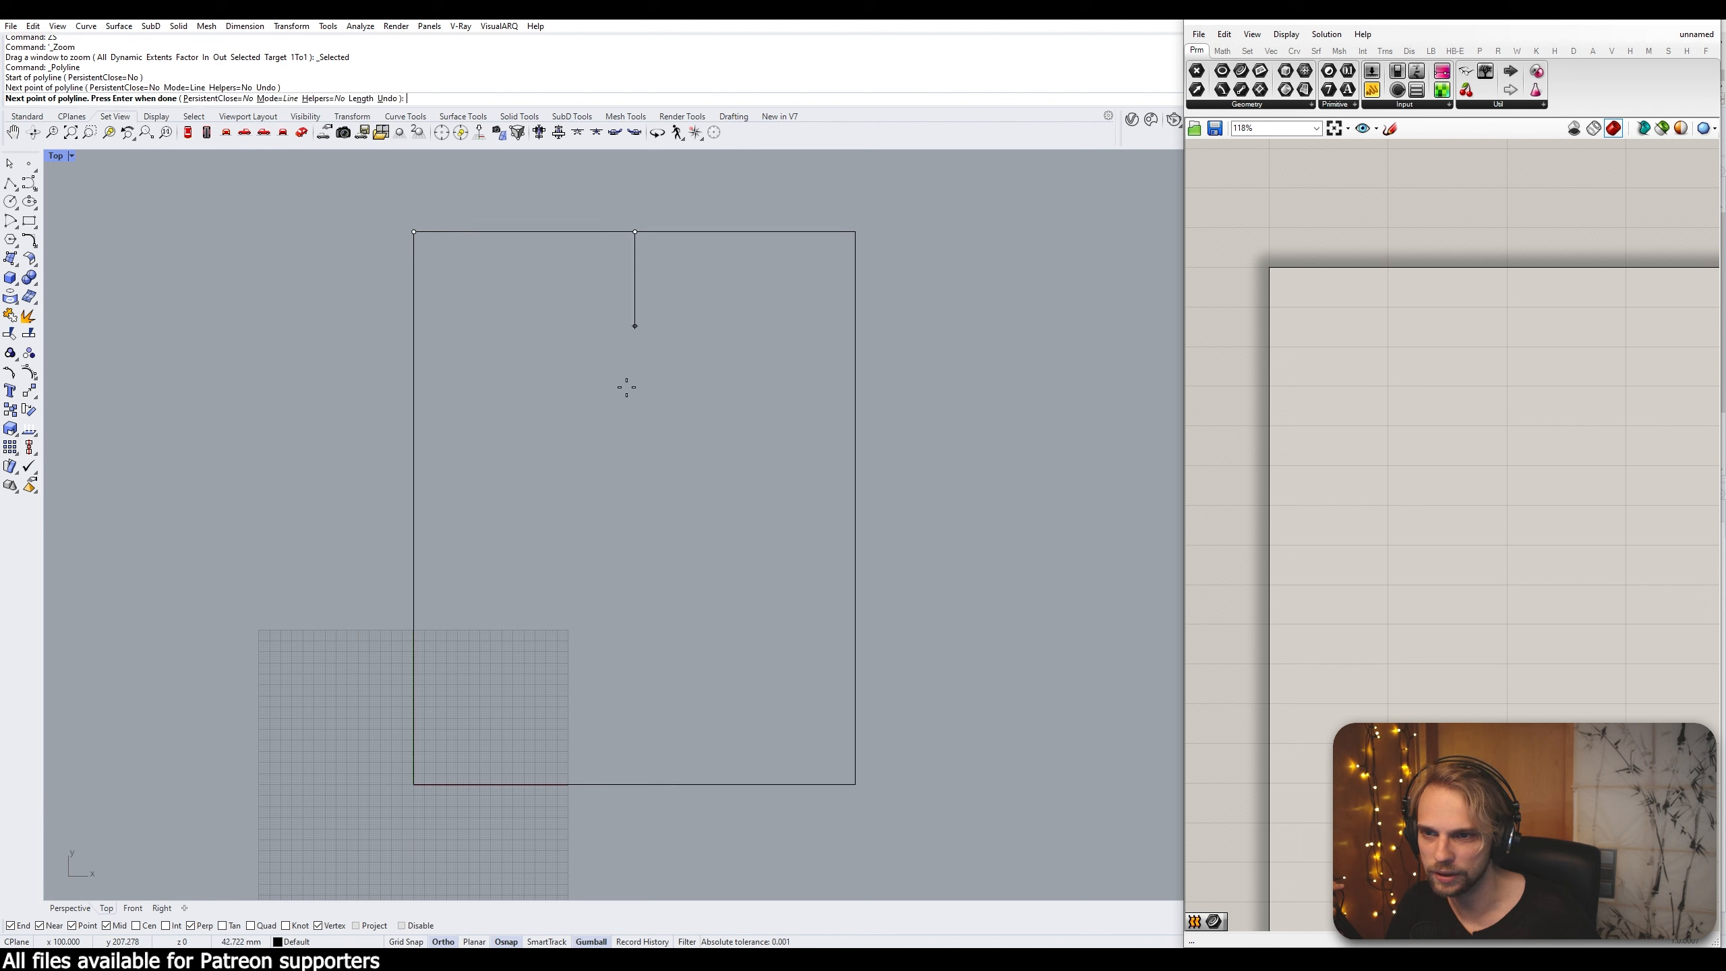
{"action": "left_click", "coordinate": [634, 785]}
{"action": "left_click", "coordinate": [414, 785]}
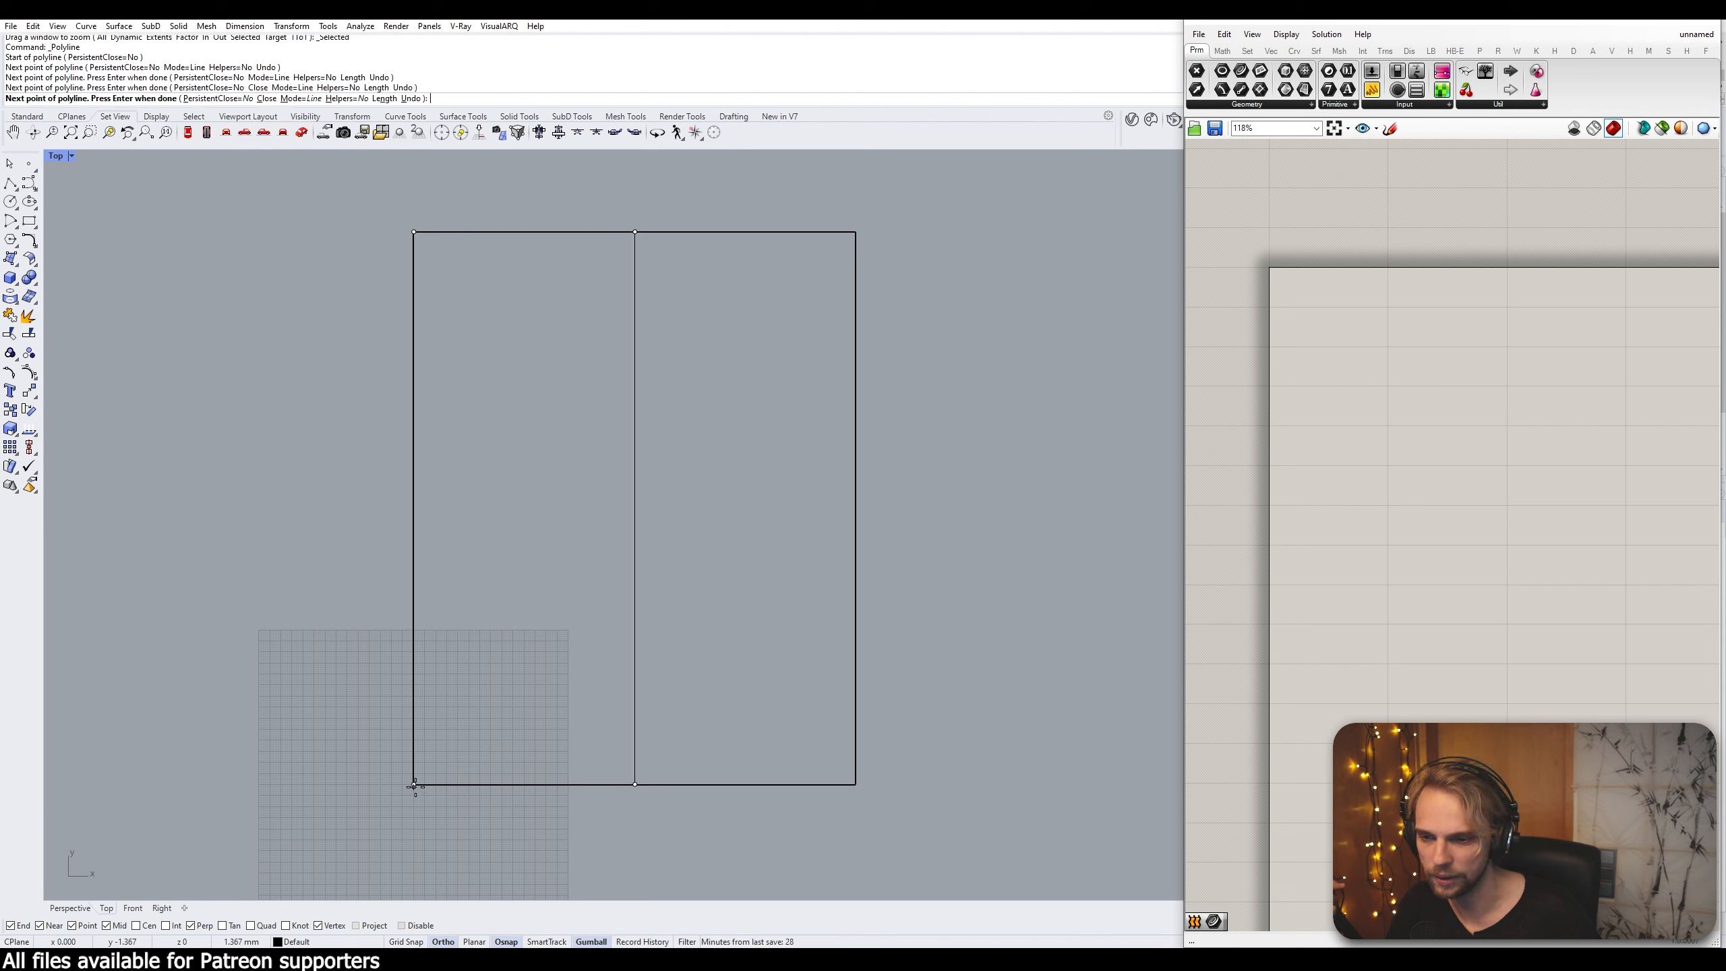
{"action": "key", "text": "Return"}
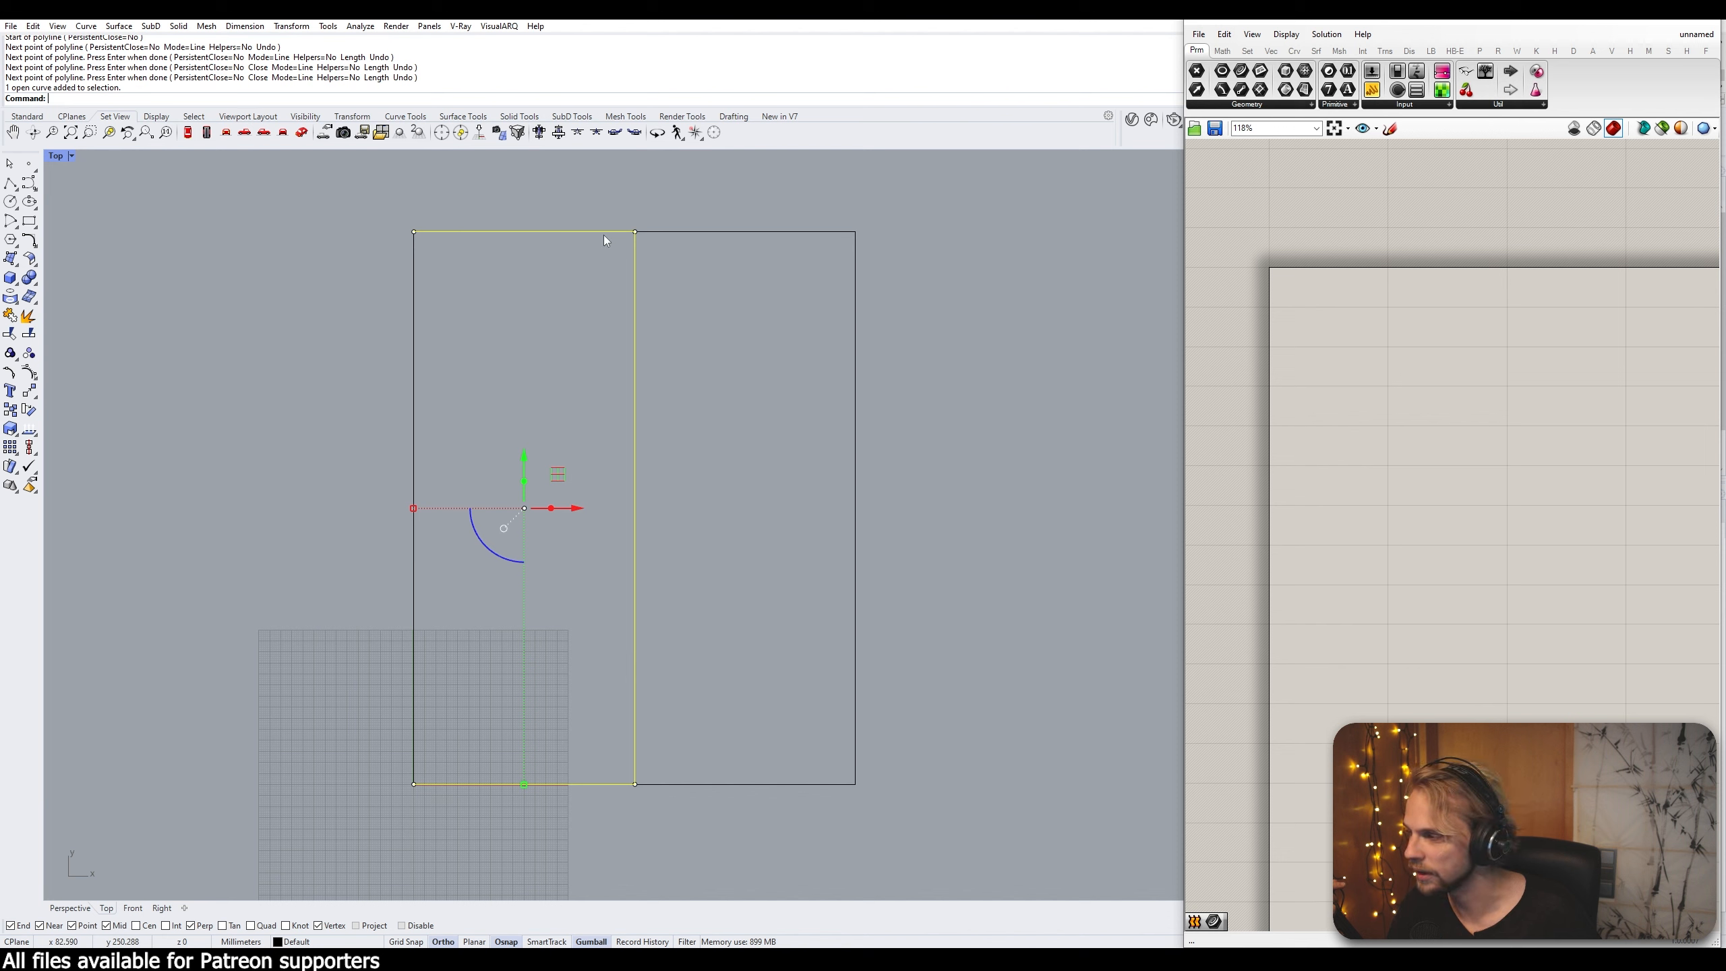
Offset the open polyline 10 mm inward with a flat cap to form a closed half-profile
{"action": "type", "text": "Offset"}
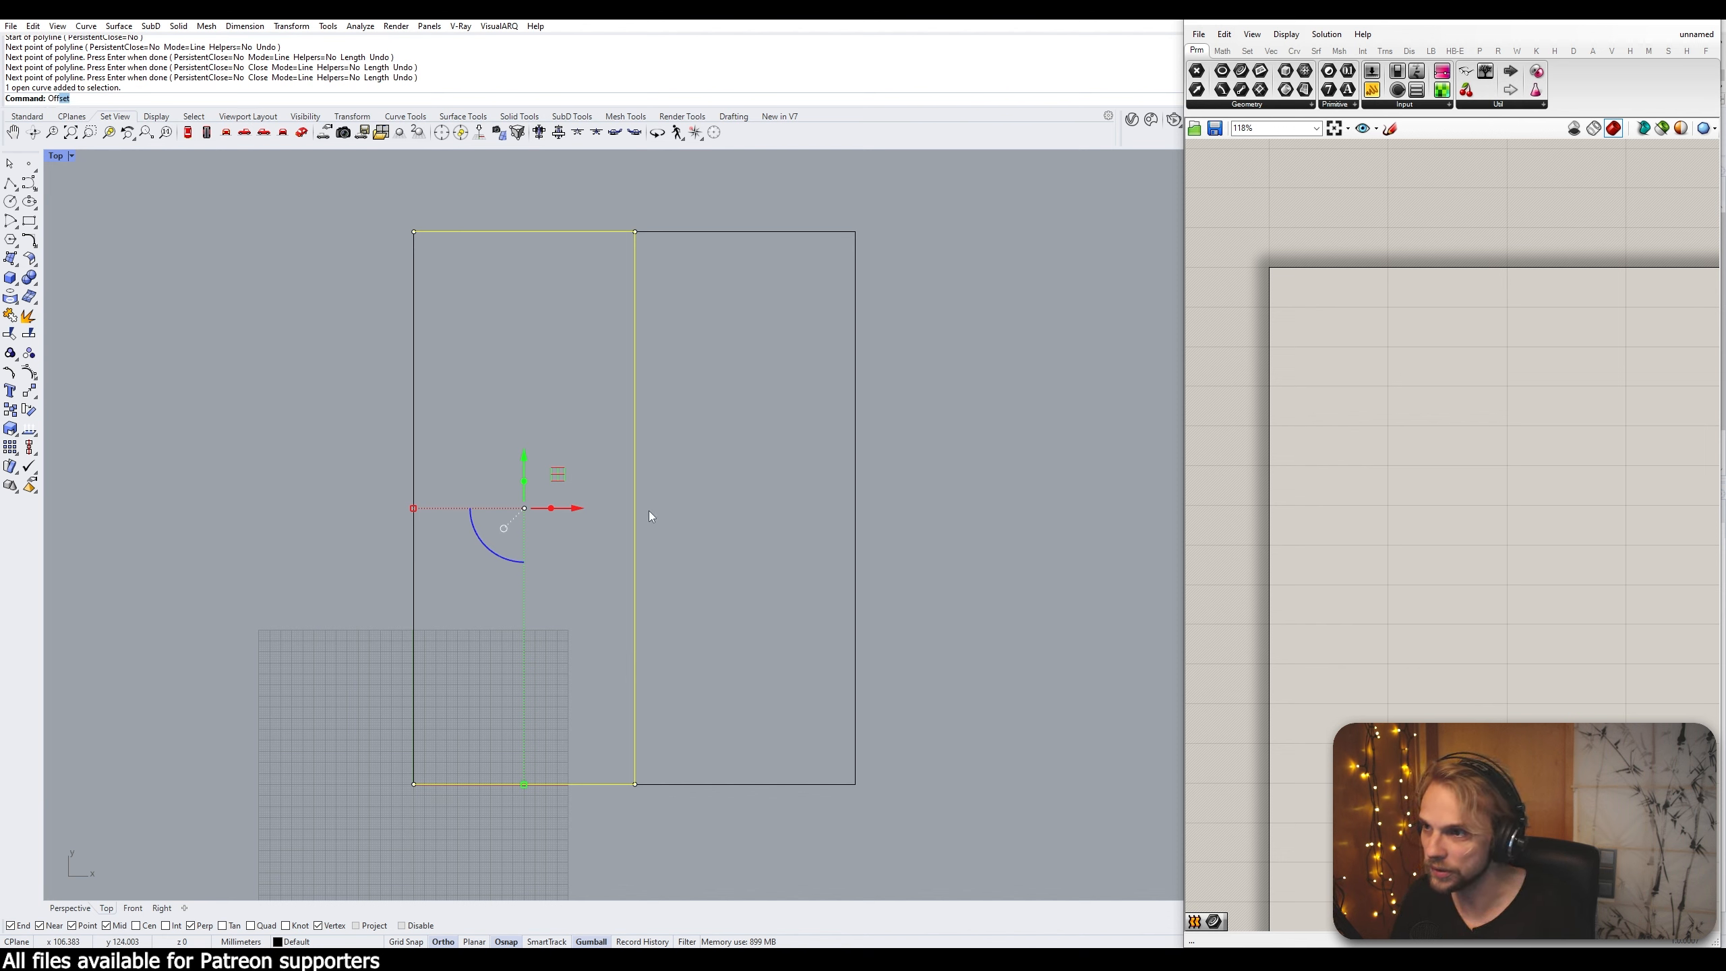
{"action": "key", "text": "Return"}
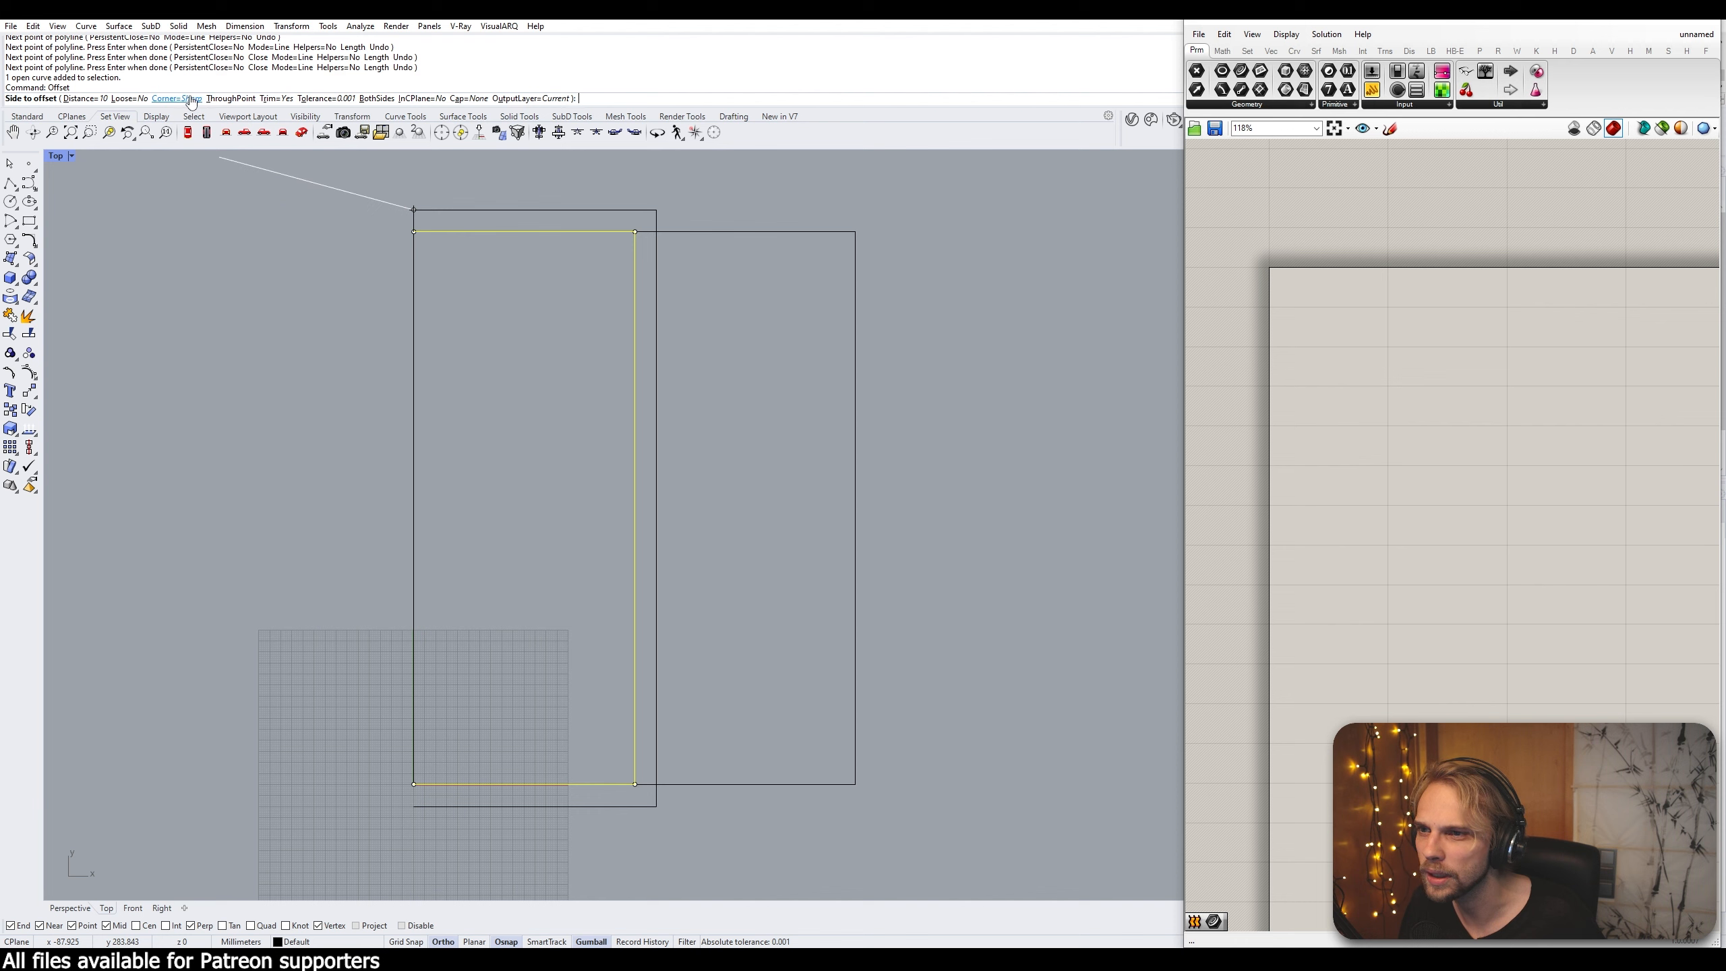
{"action": "left_click", "coordinate": [469, 99]}
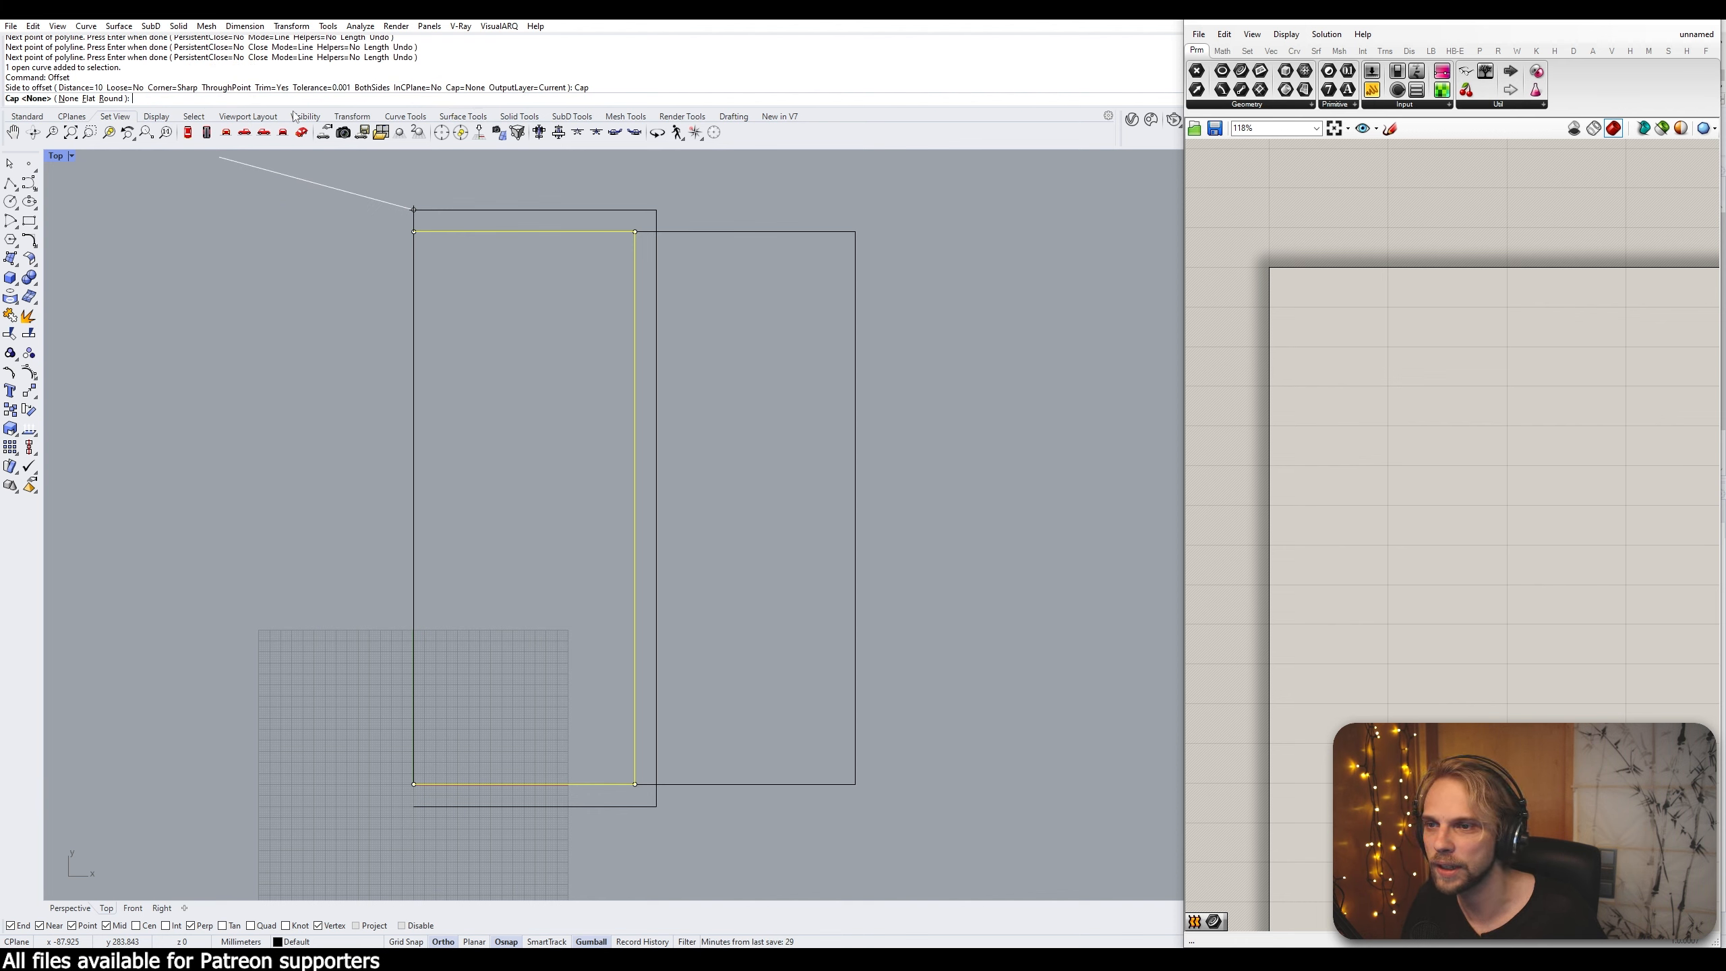
{"action": "left_click", "coordinate": [88, 99]}
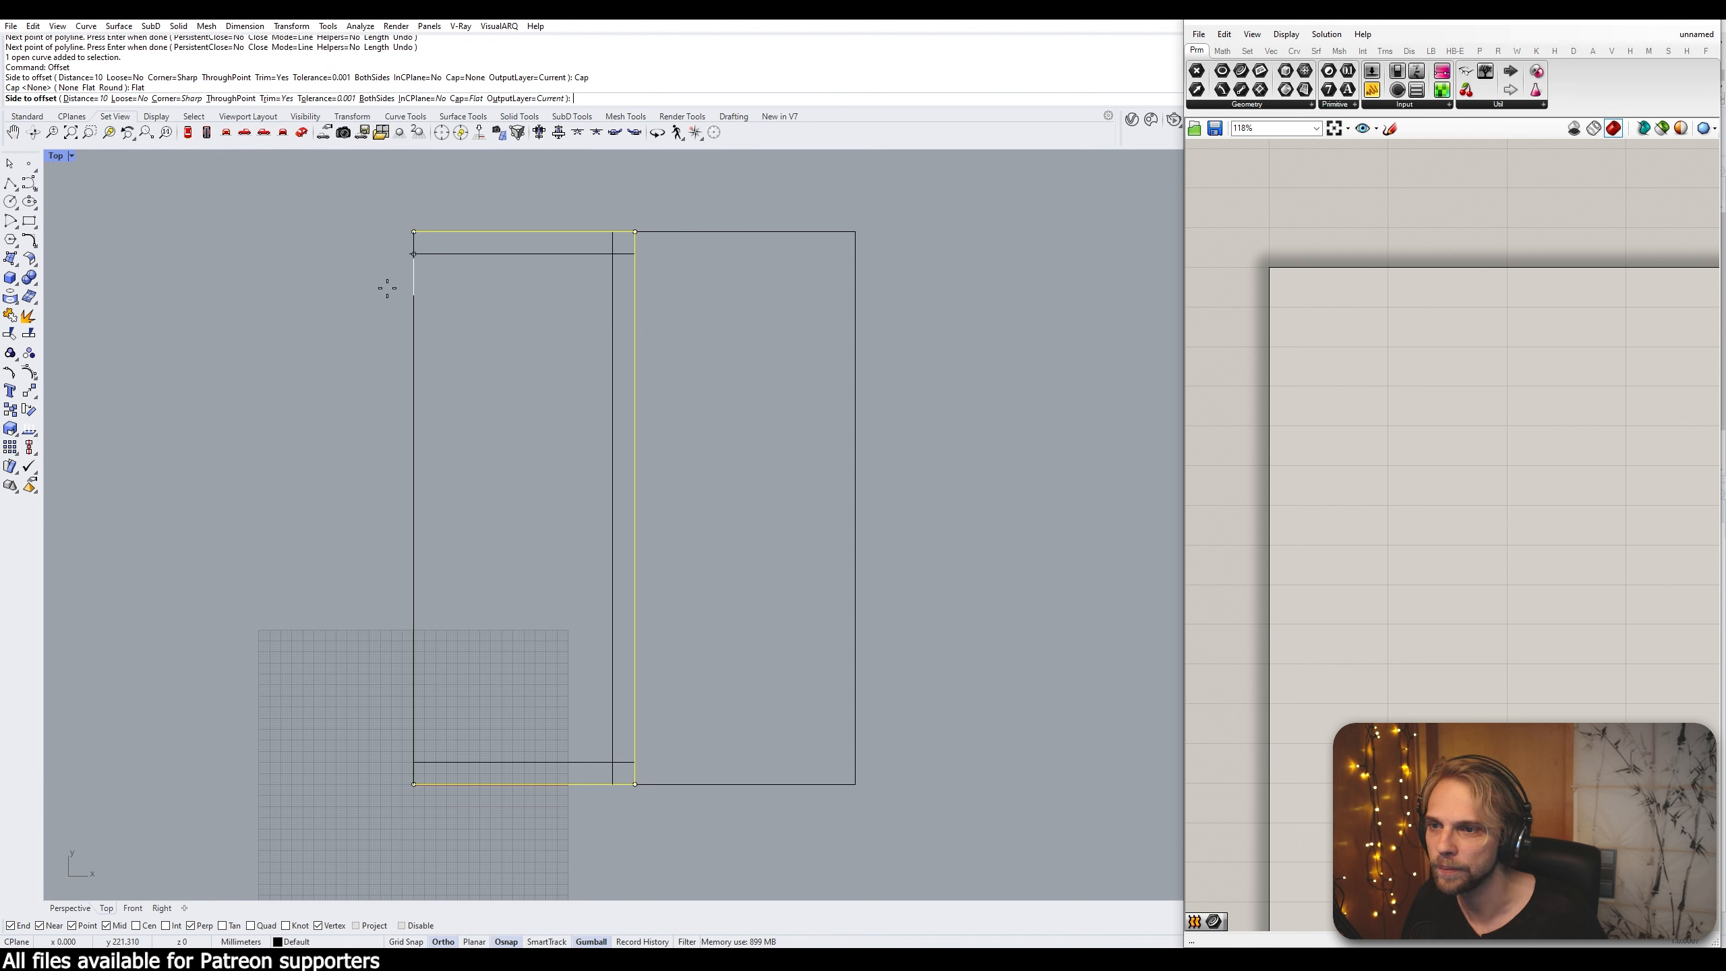
{"action": "left_click", "coordinate": [522, 350]}
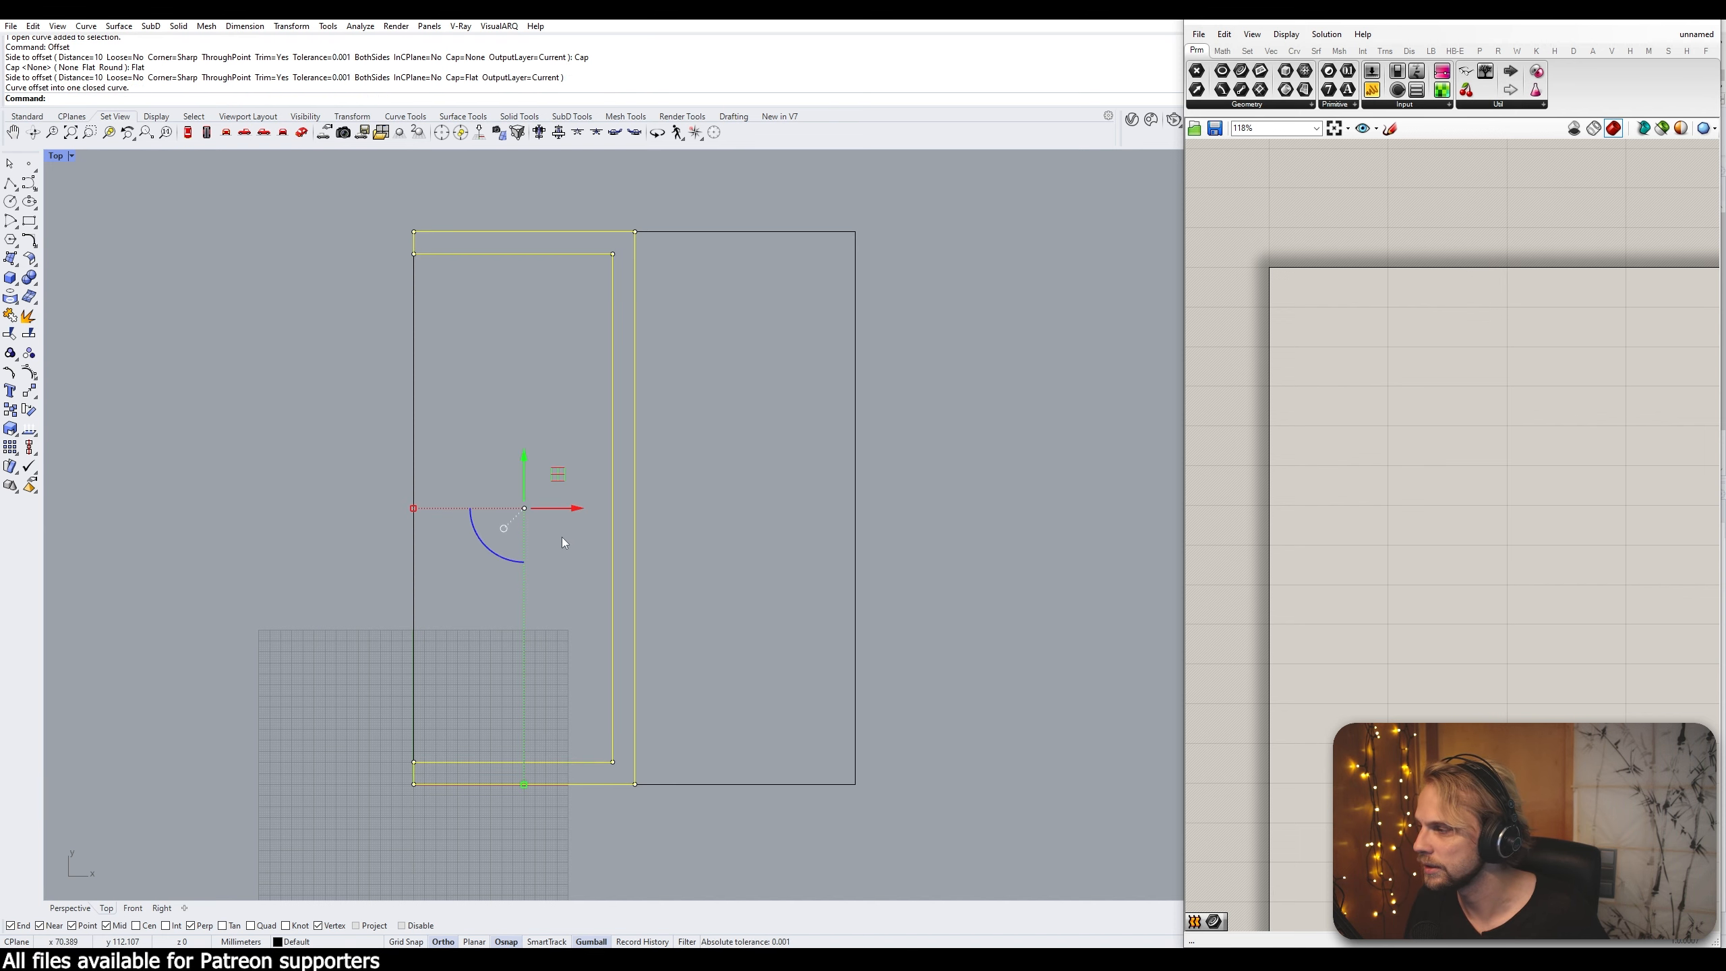
{"action": "left_click", "coordinate": [720, 446]}
Mirror the closed half-profile across the rectangle's vertical centreline and delete the original rectangle
{"action": "left_click_drag", "start_coordinate": [665, 389], "coordinate": [462, 313]}
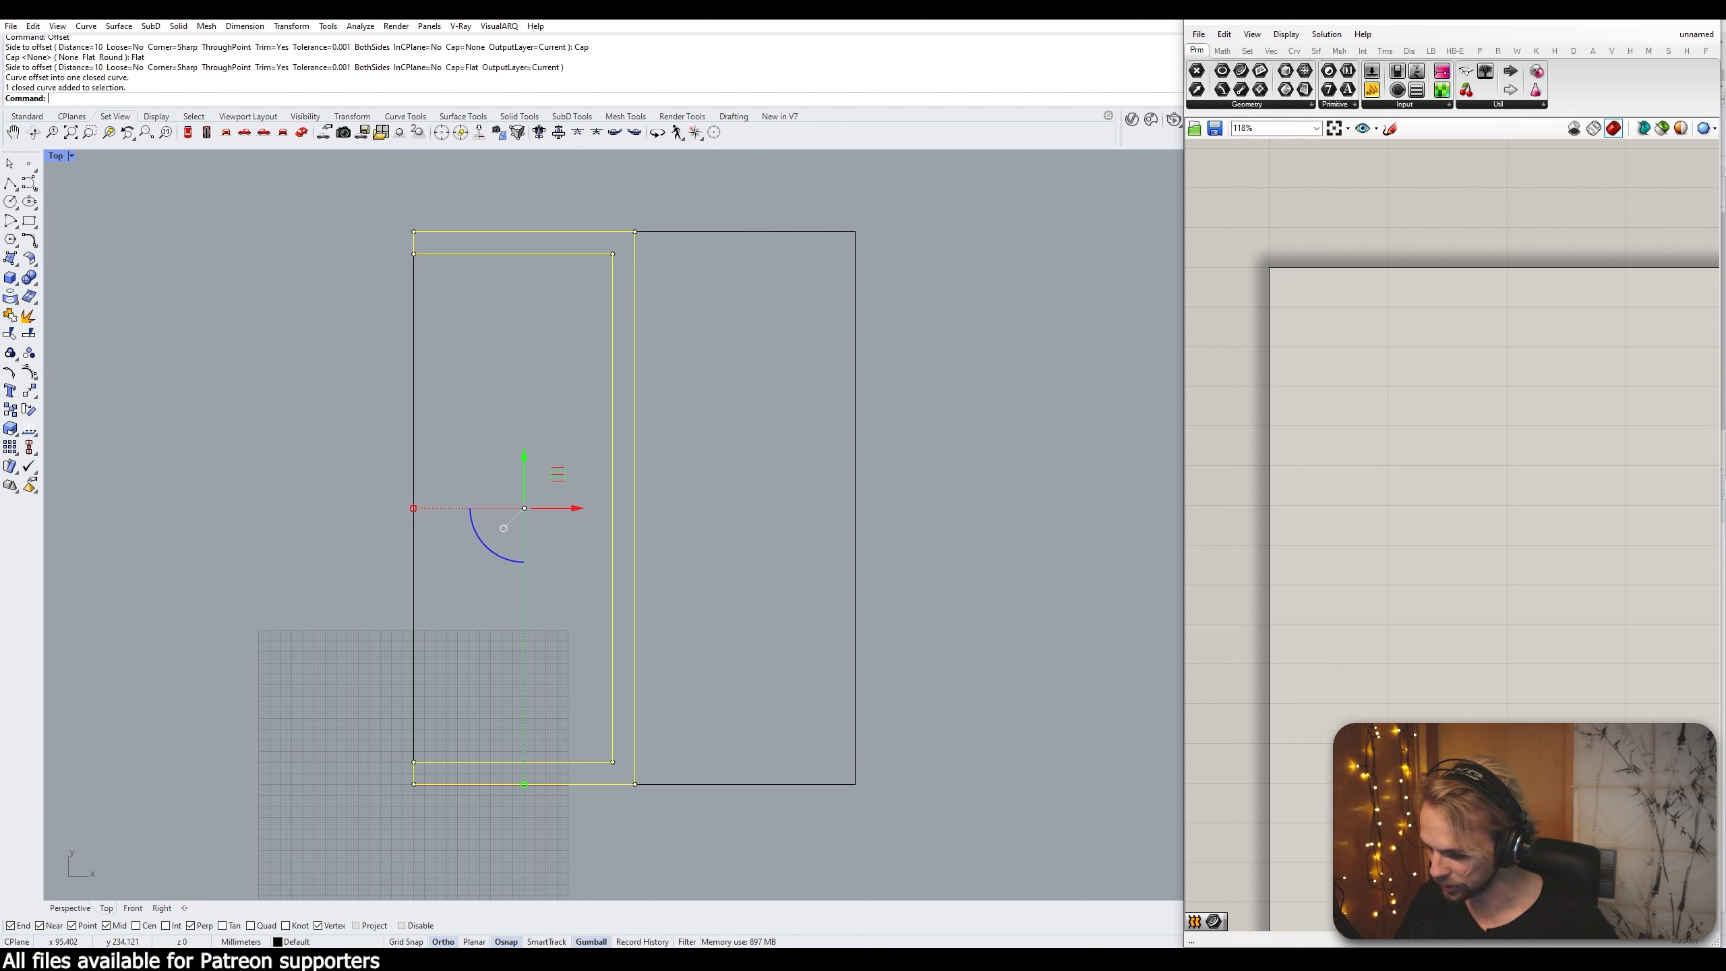
{"action": "type", "text": "mirror"}
{"action": "key", "text": "Return"}
{"action": "left_click", "coordinate": [635, 232]}
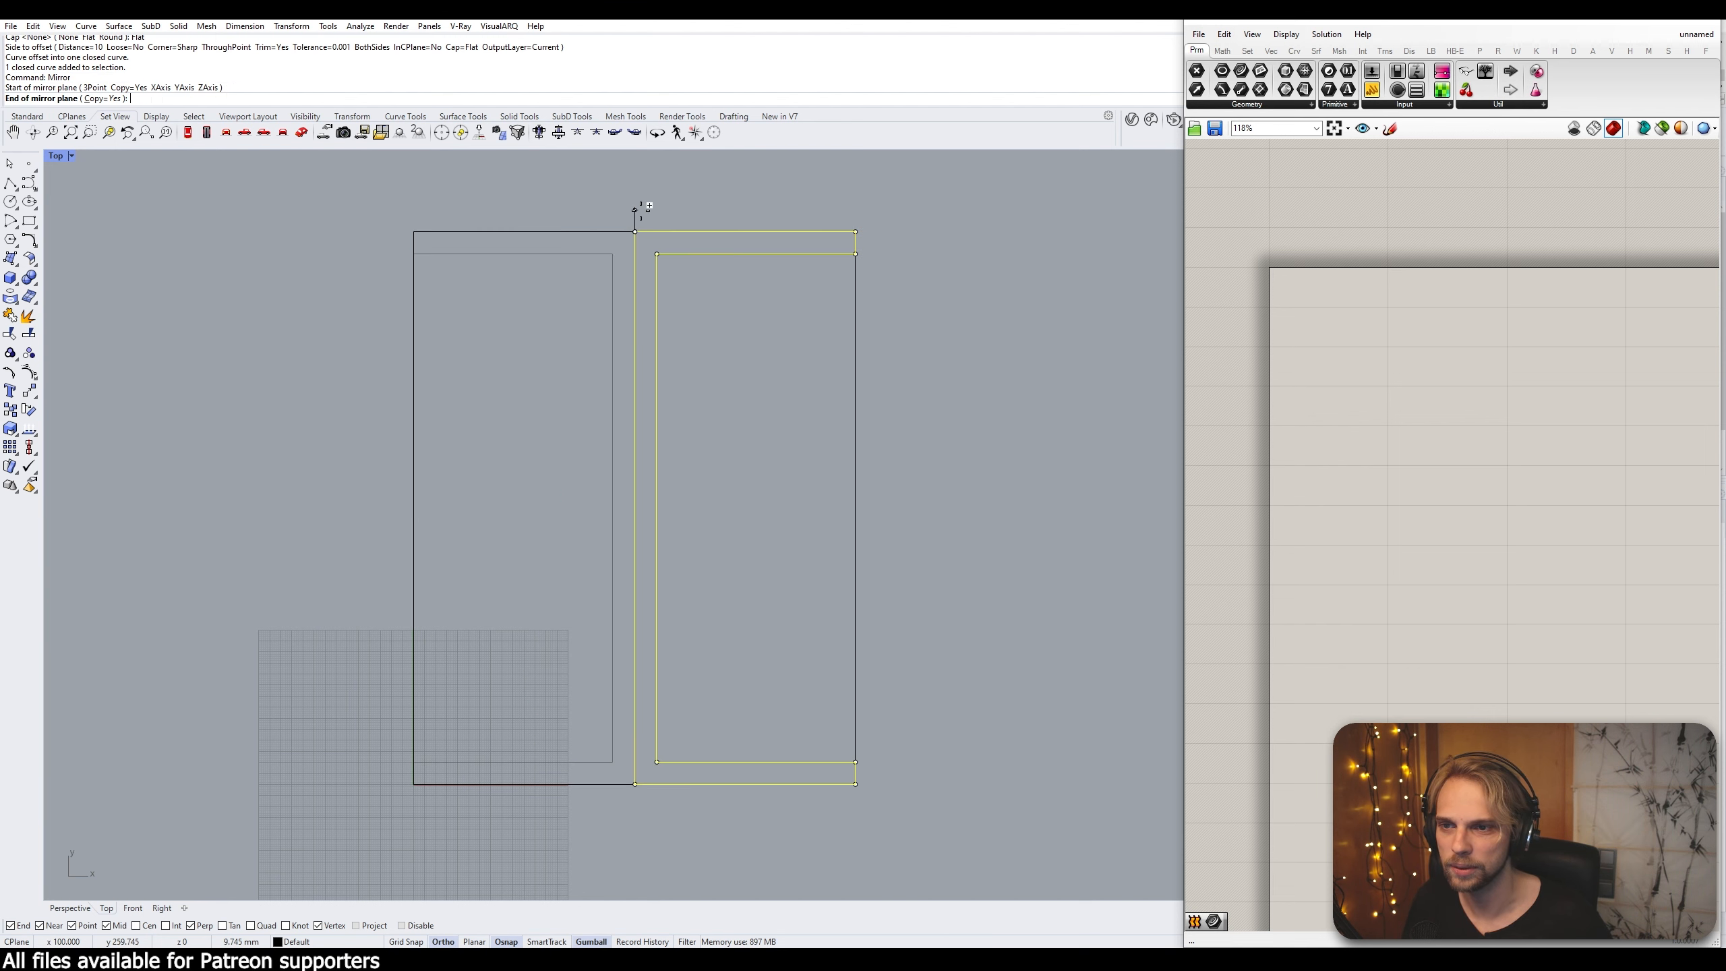
{"action": "left_click", "coordinate": [639, 208]}
{"action": "key", "text": "Escape"}
{"action": "left_click_drag", "start_coordinate": [986, 505], "coordinate": [817, 456]}
{"action": "key", "text": "Delete"}
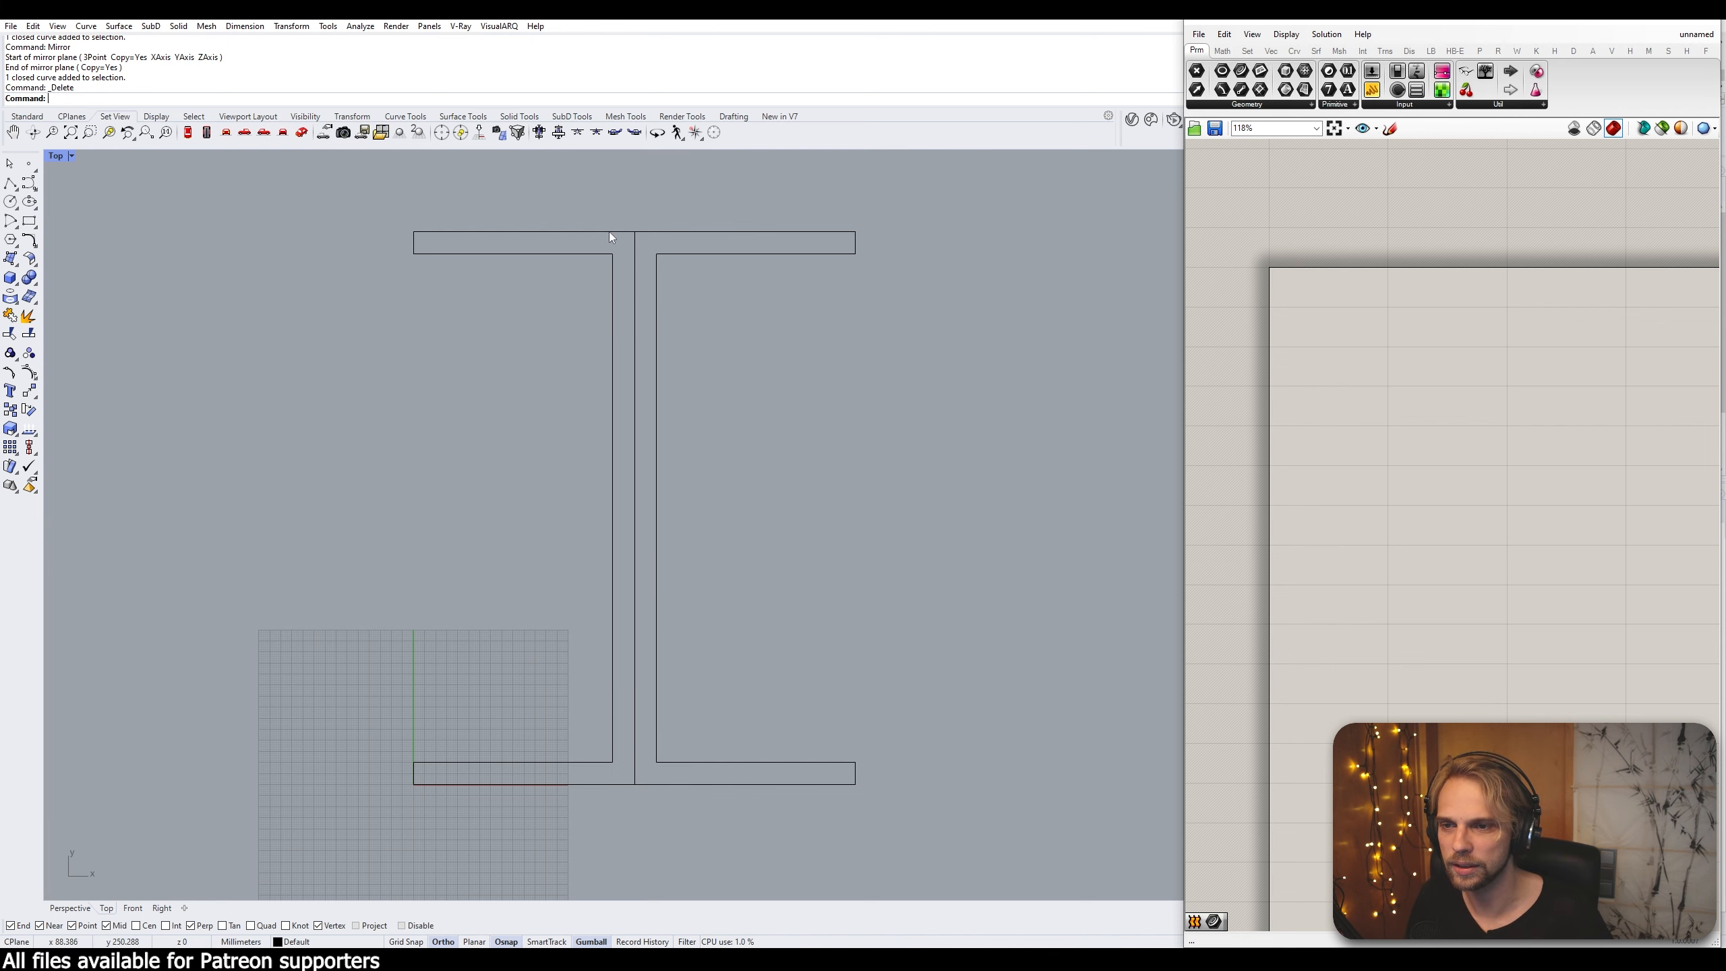
Move the right half-profile's two inner web points -5 mm in X to thin its web
{"action": "left_click", "coordinate": [656, 703]}
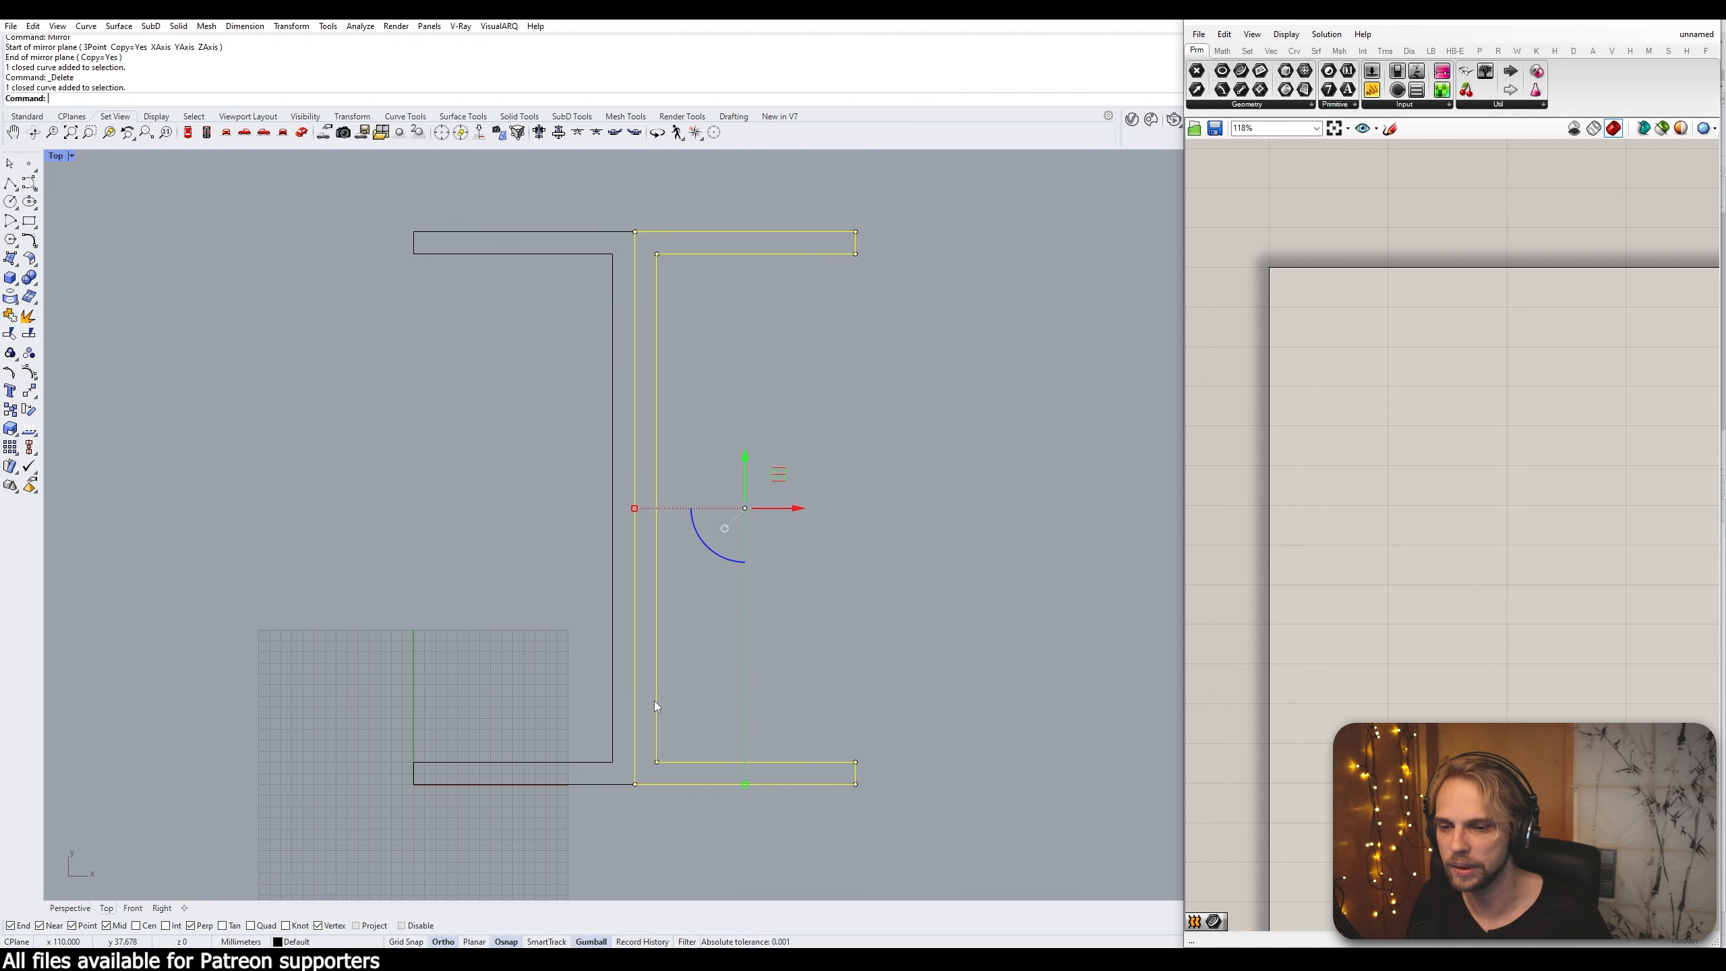
{"action": "left_click_drag", "start_coordinate": [650, 179], "coordinate": [717, 818]}
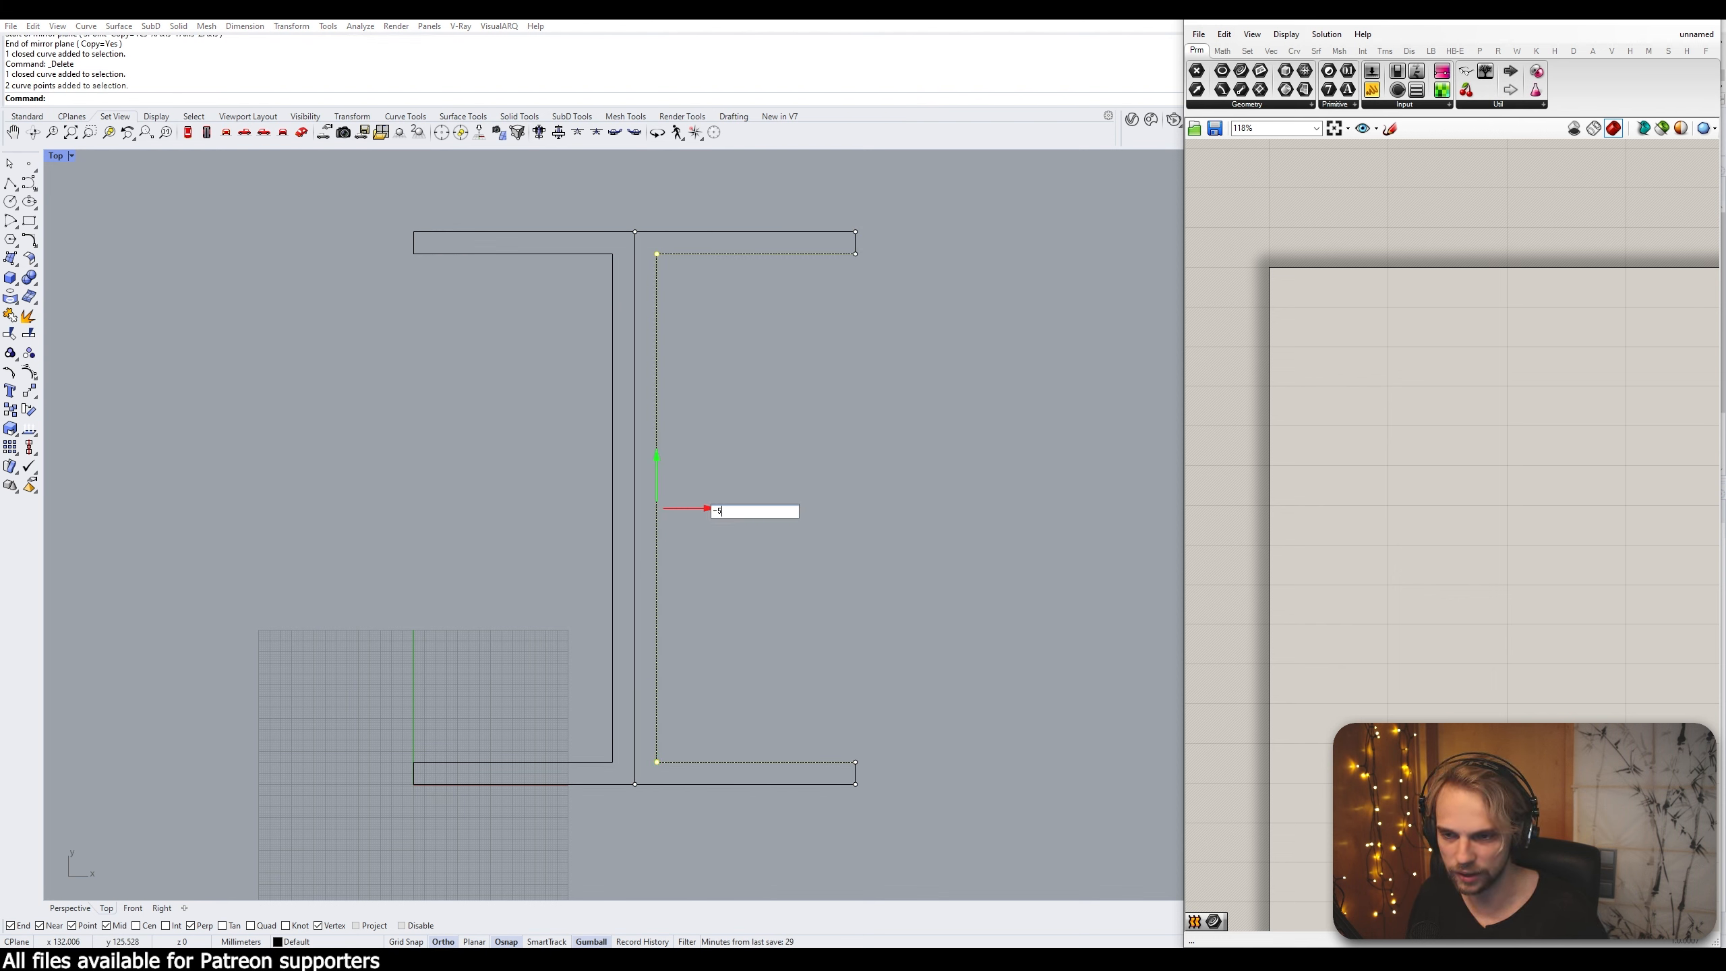
{"action": "left_click_drag", "start_coordinate": [717, 507], "coordinate": [706, 507]}
Move the left half-profile's two inner web points a net 5 mm toward the centreline to match the right half
{"action": "left_click", "coordinate": [609, 363]}
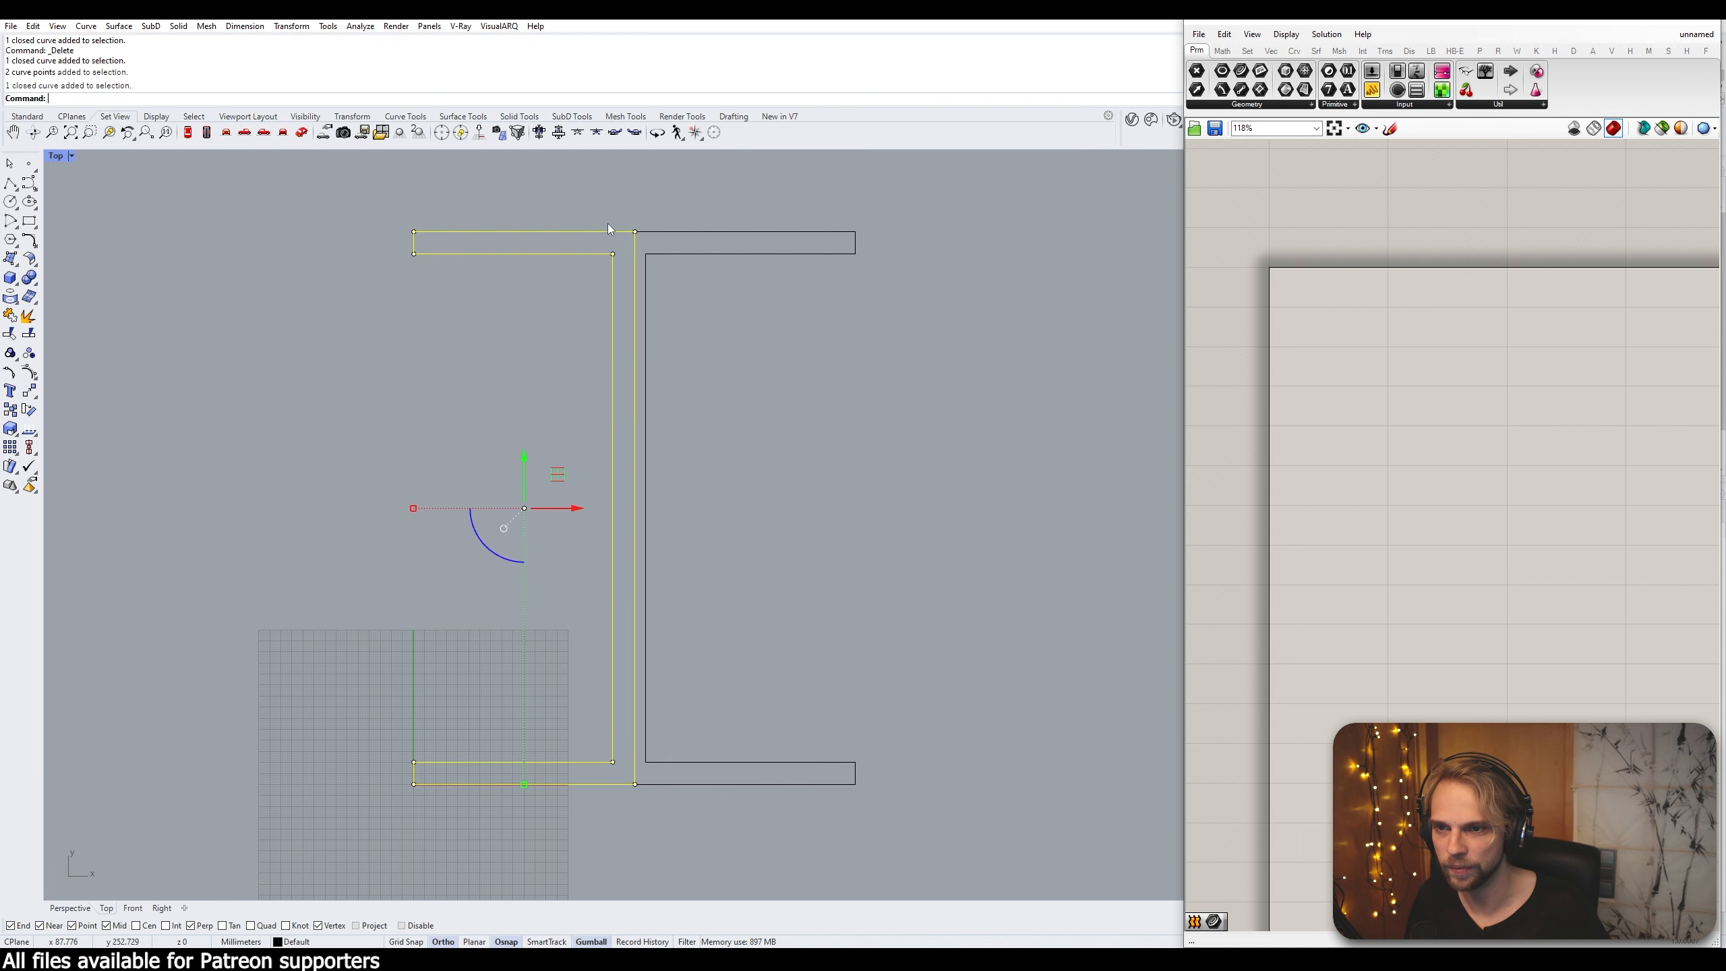
{"action": "left_click_drag", "start_coordinate": [604, 195], "coordinate": [621, 852]}
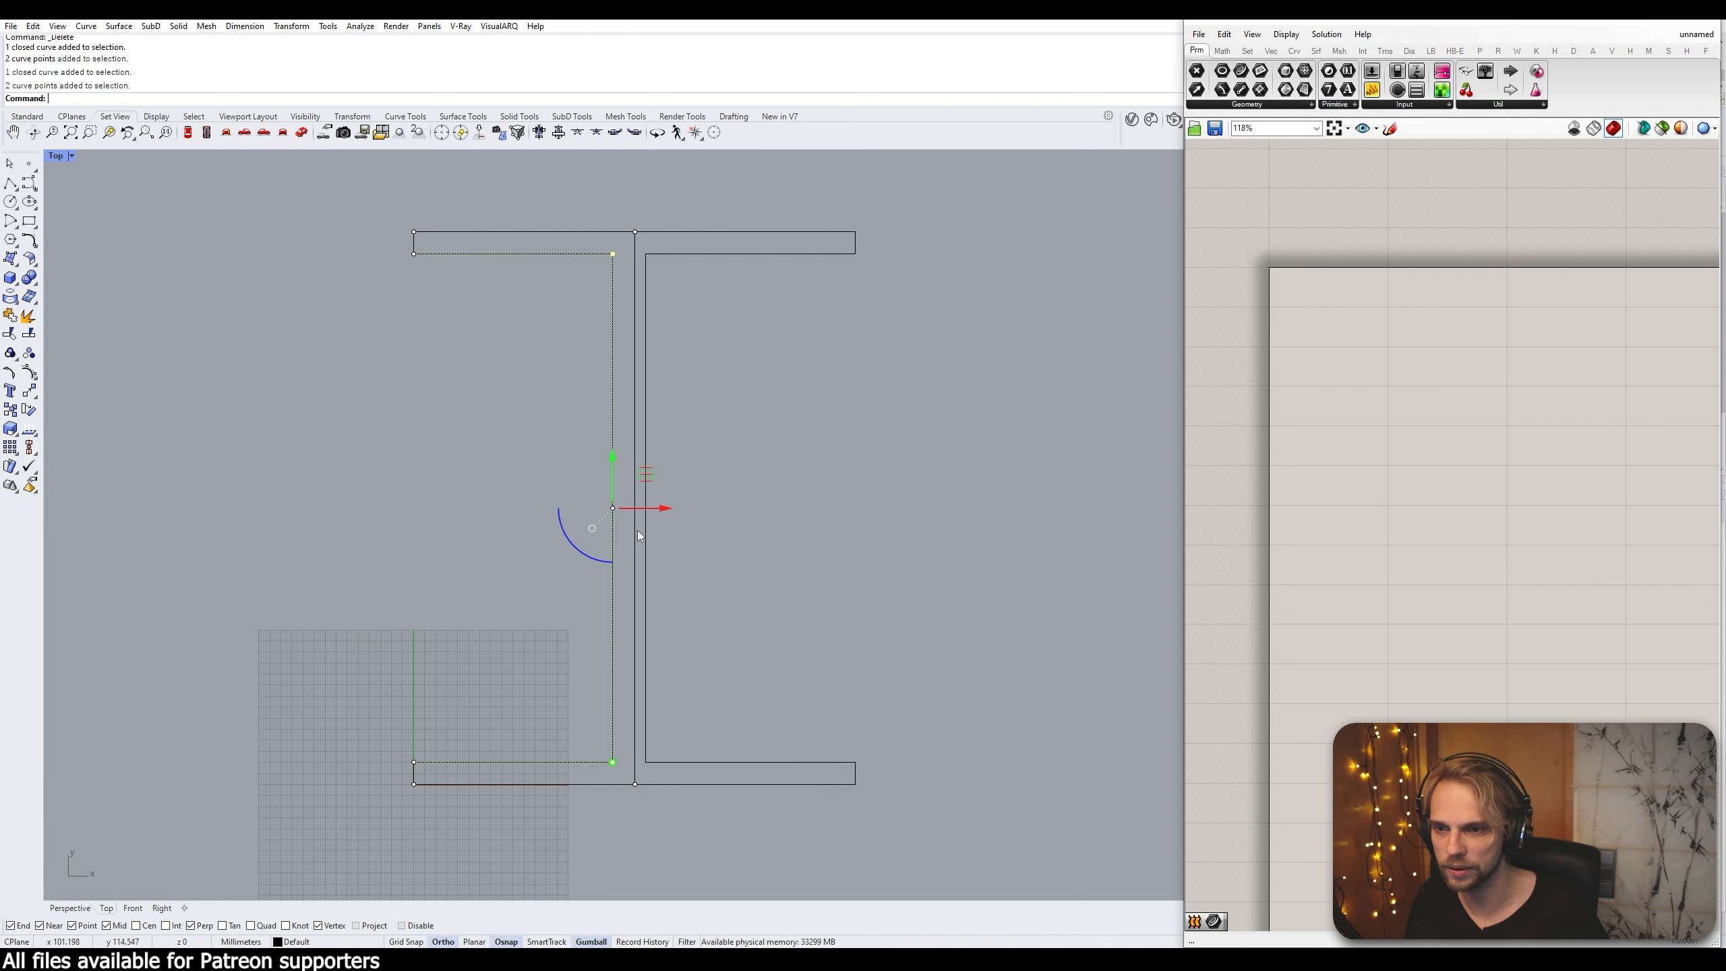
{"action": "left_click_drag", "start_coordinate": [661, 503], "coordinate": [662, 505]}
{"action": "left_click", "coordinate": [650, 507]}
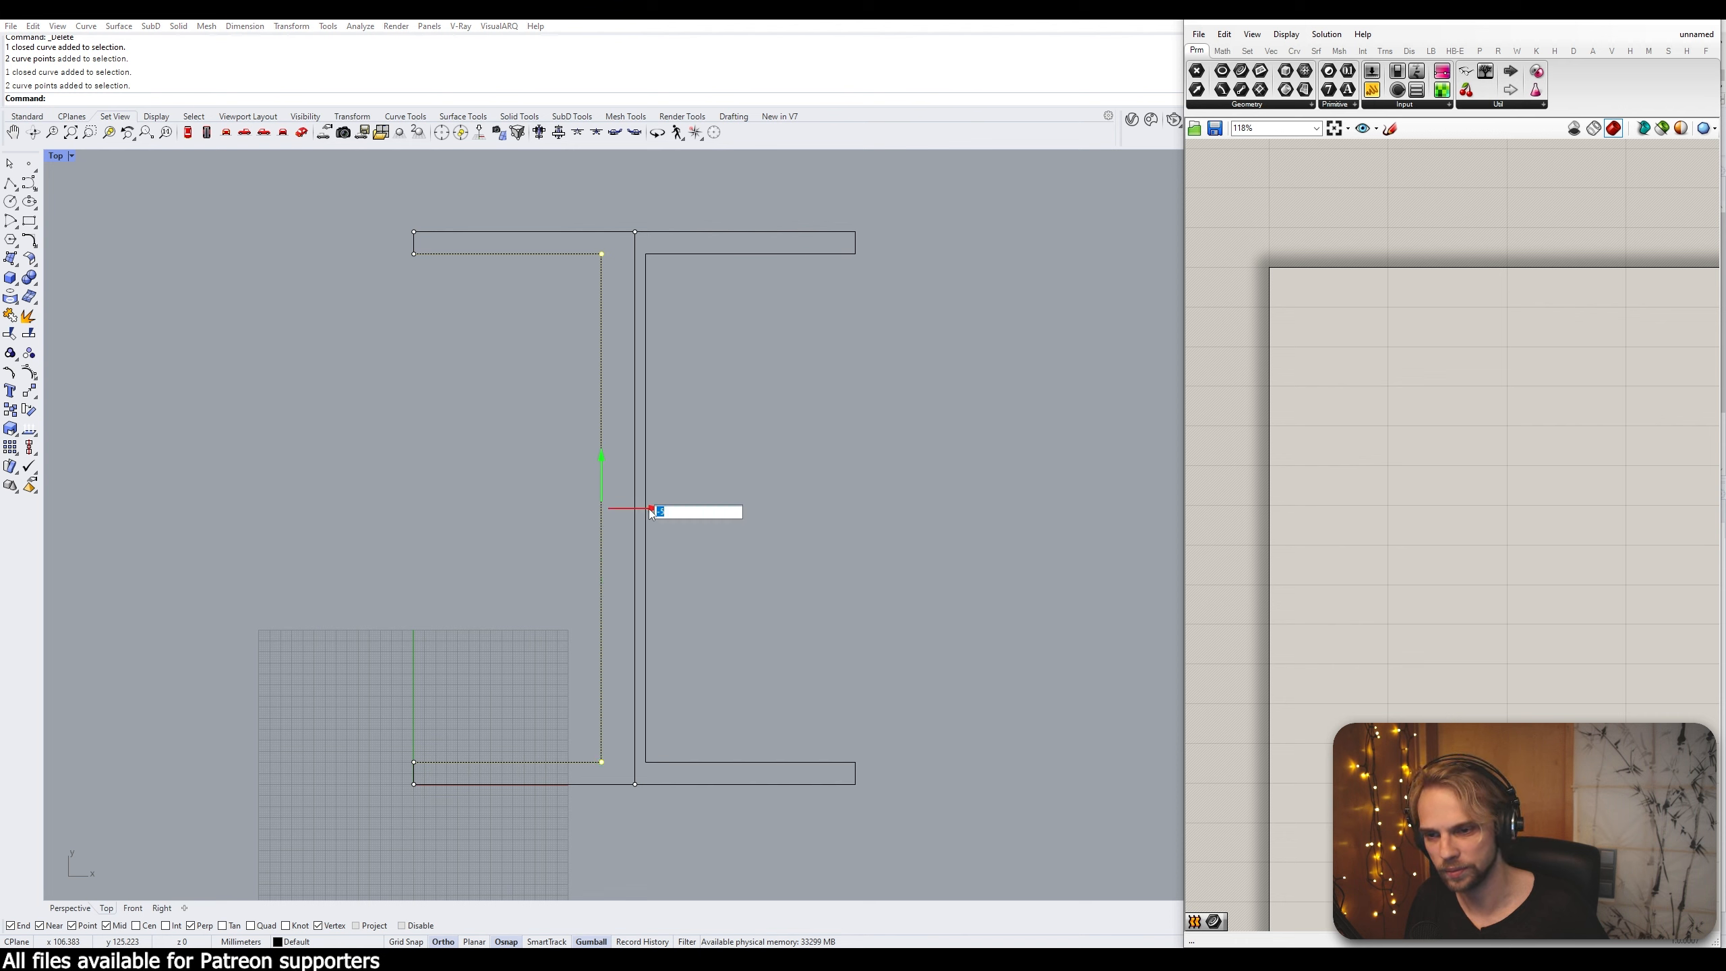
{"action": "type", "text": "10"}
{"action": "key", "text": "Return"}
{"action": "left_click", "coordinate": [756, 391]}
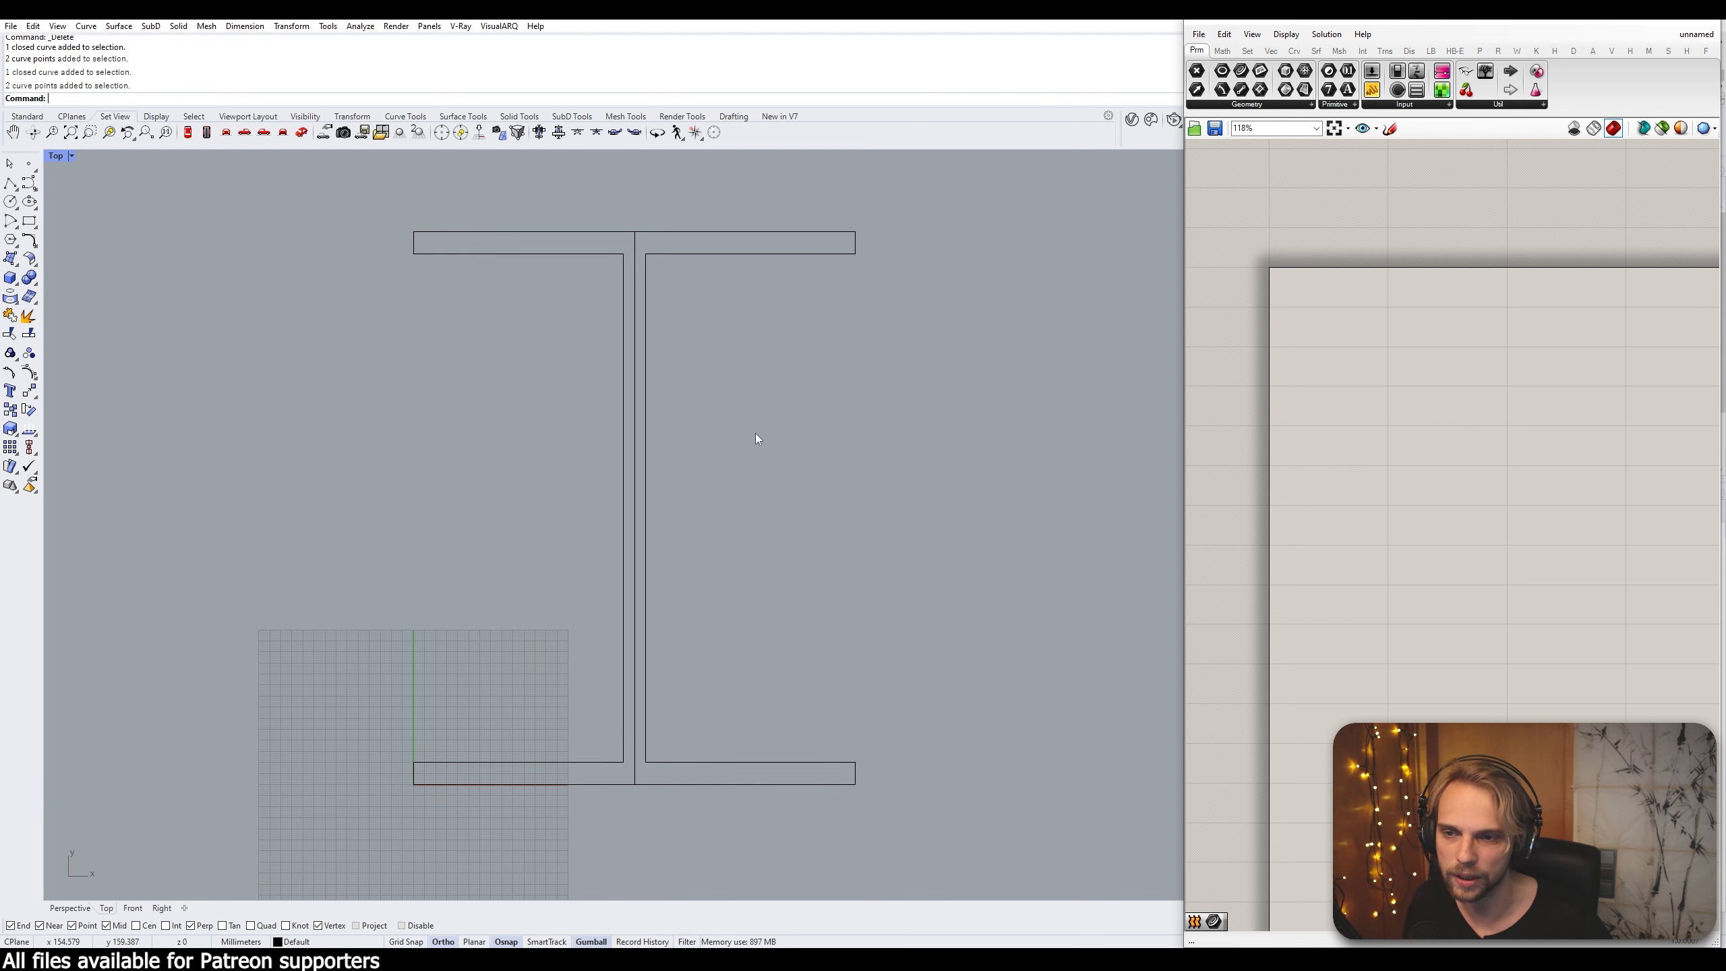
Create planar surfaces from the two half-profile curves and delete the source curves
{"action": "left_click_drag", "start_coordinate": [757, 434], "coordinate": [345, 334]}
{"action": "type", "text": "Pla"}
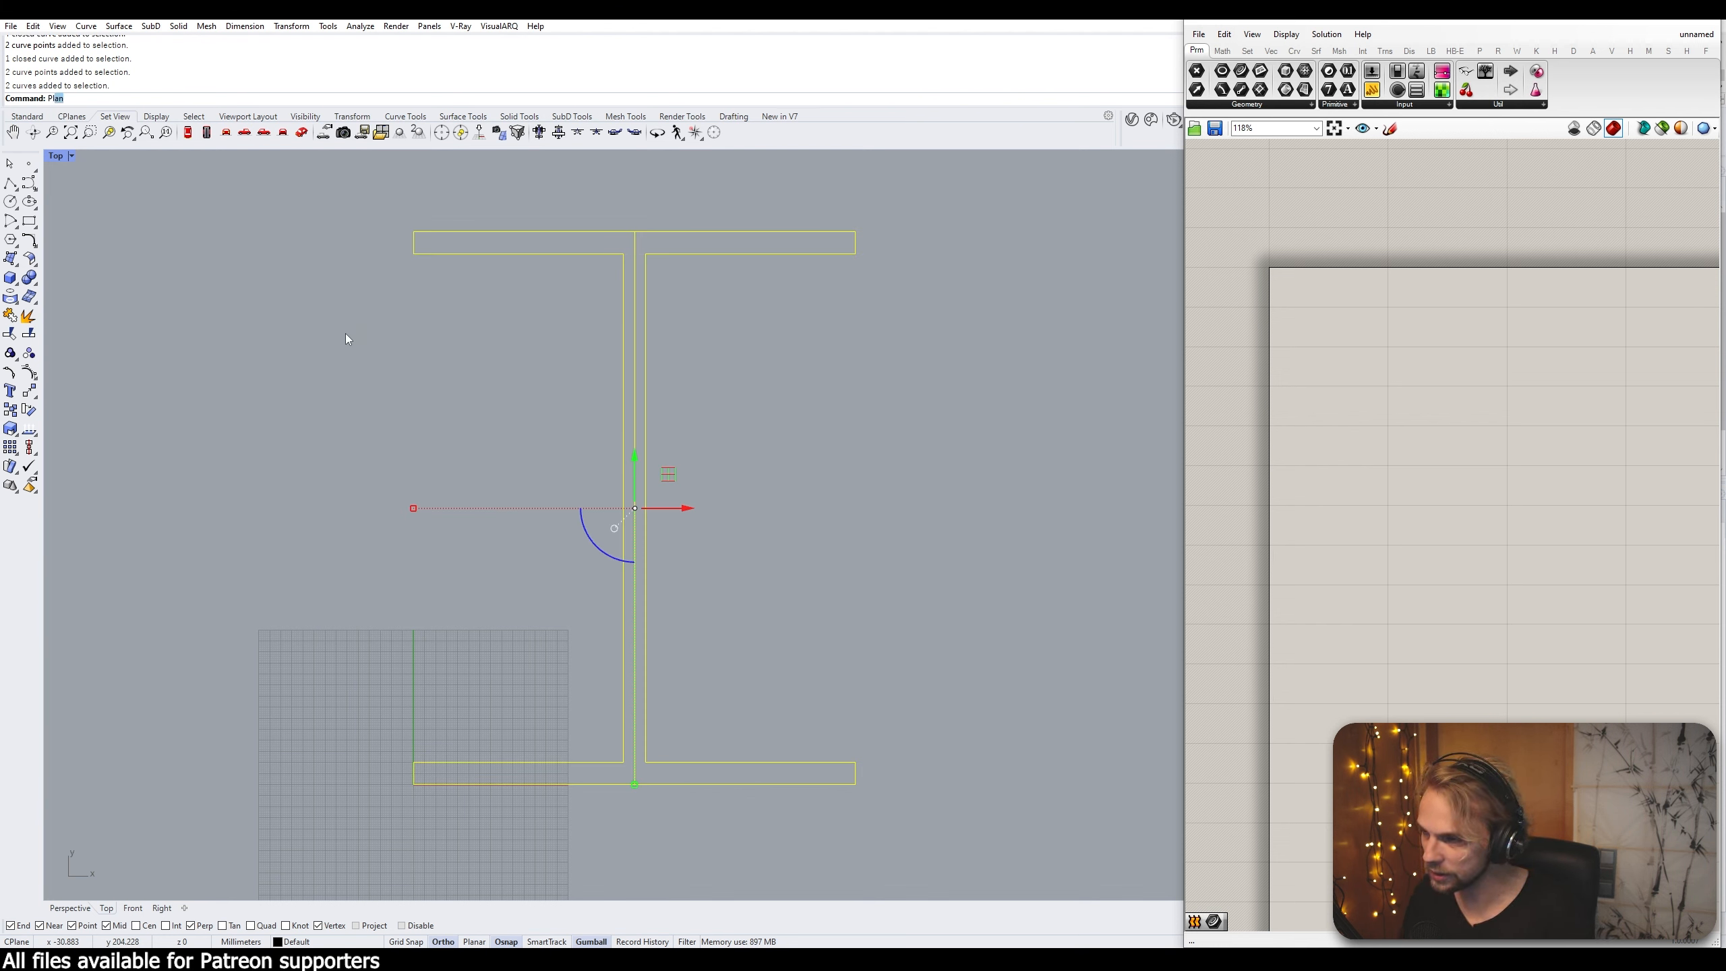
{"action": "type", "text": "narS"}
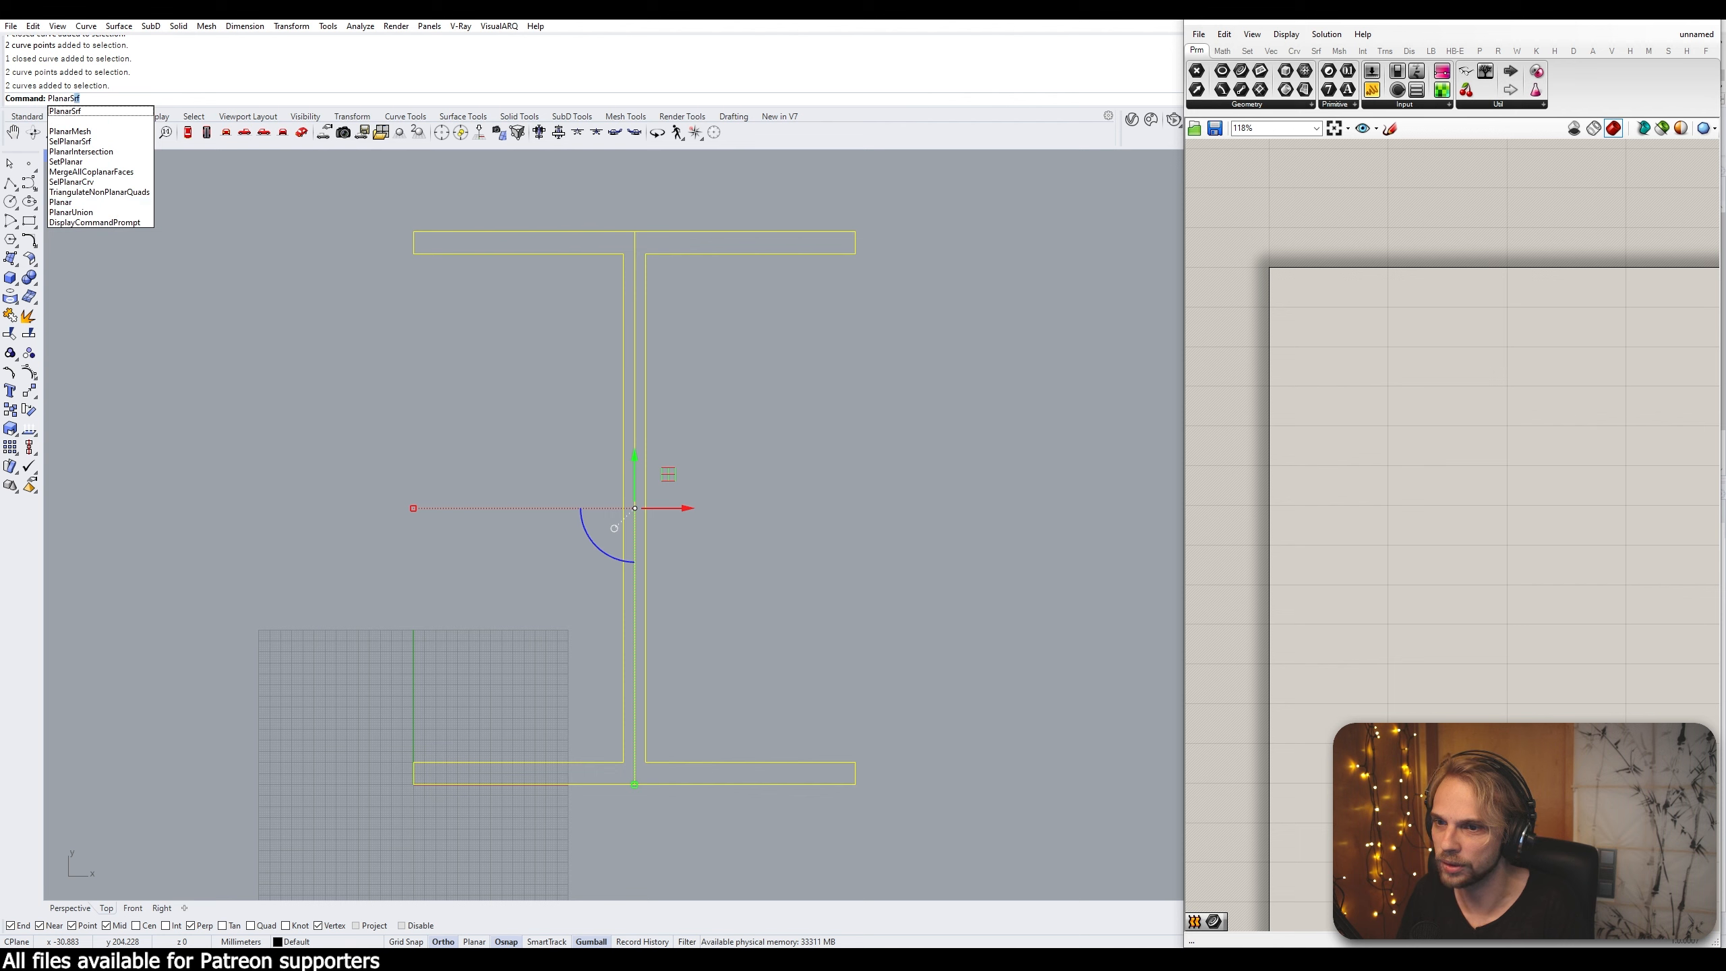
{"action": "key", "text": "Return"}
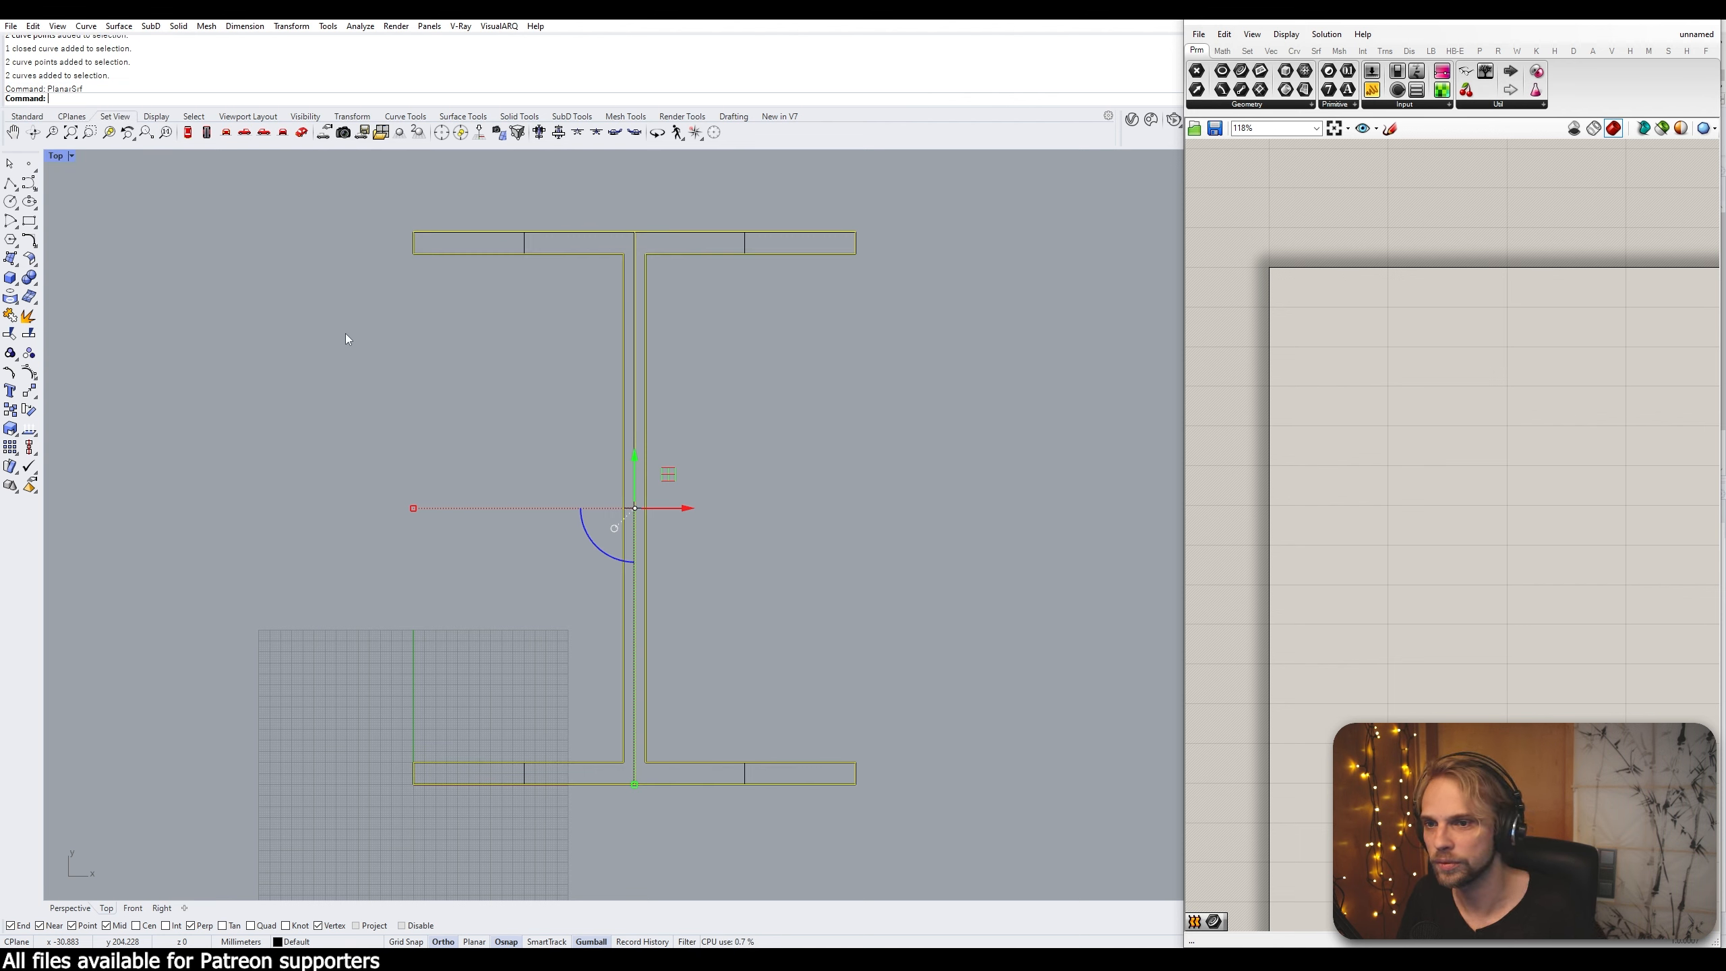
{"action": "key", "text": "Delete"}
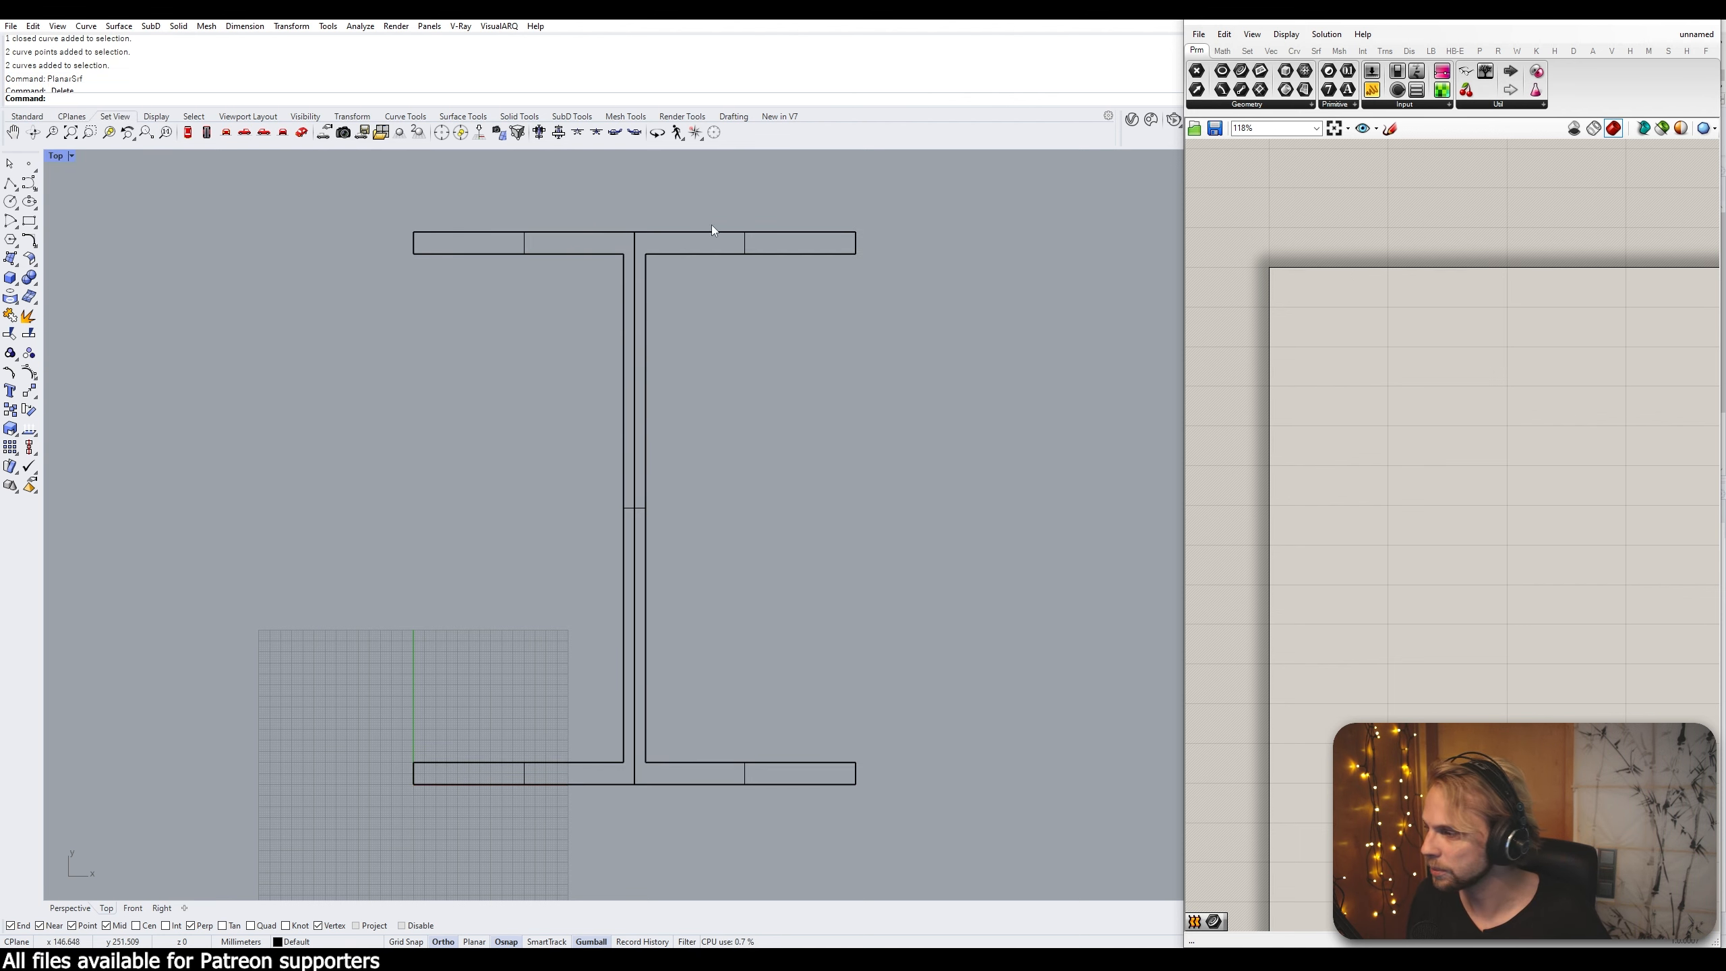
Join the two half-profile surfaces and merge all their coplanar faces into a single I-shaped surface
{"action": "left_click_drag", "start_coordinate": [826, 346], "coordinate": [485, 267]}
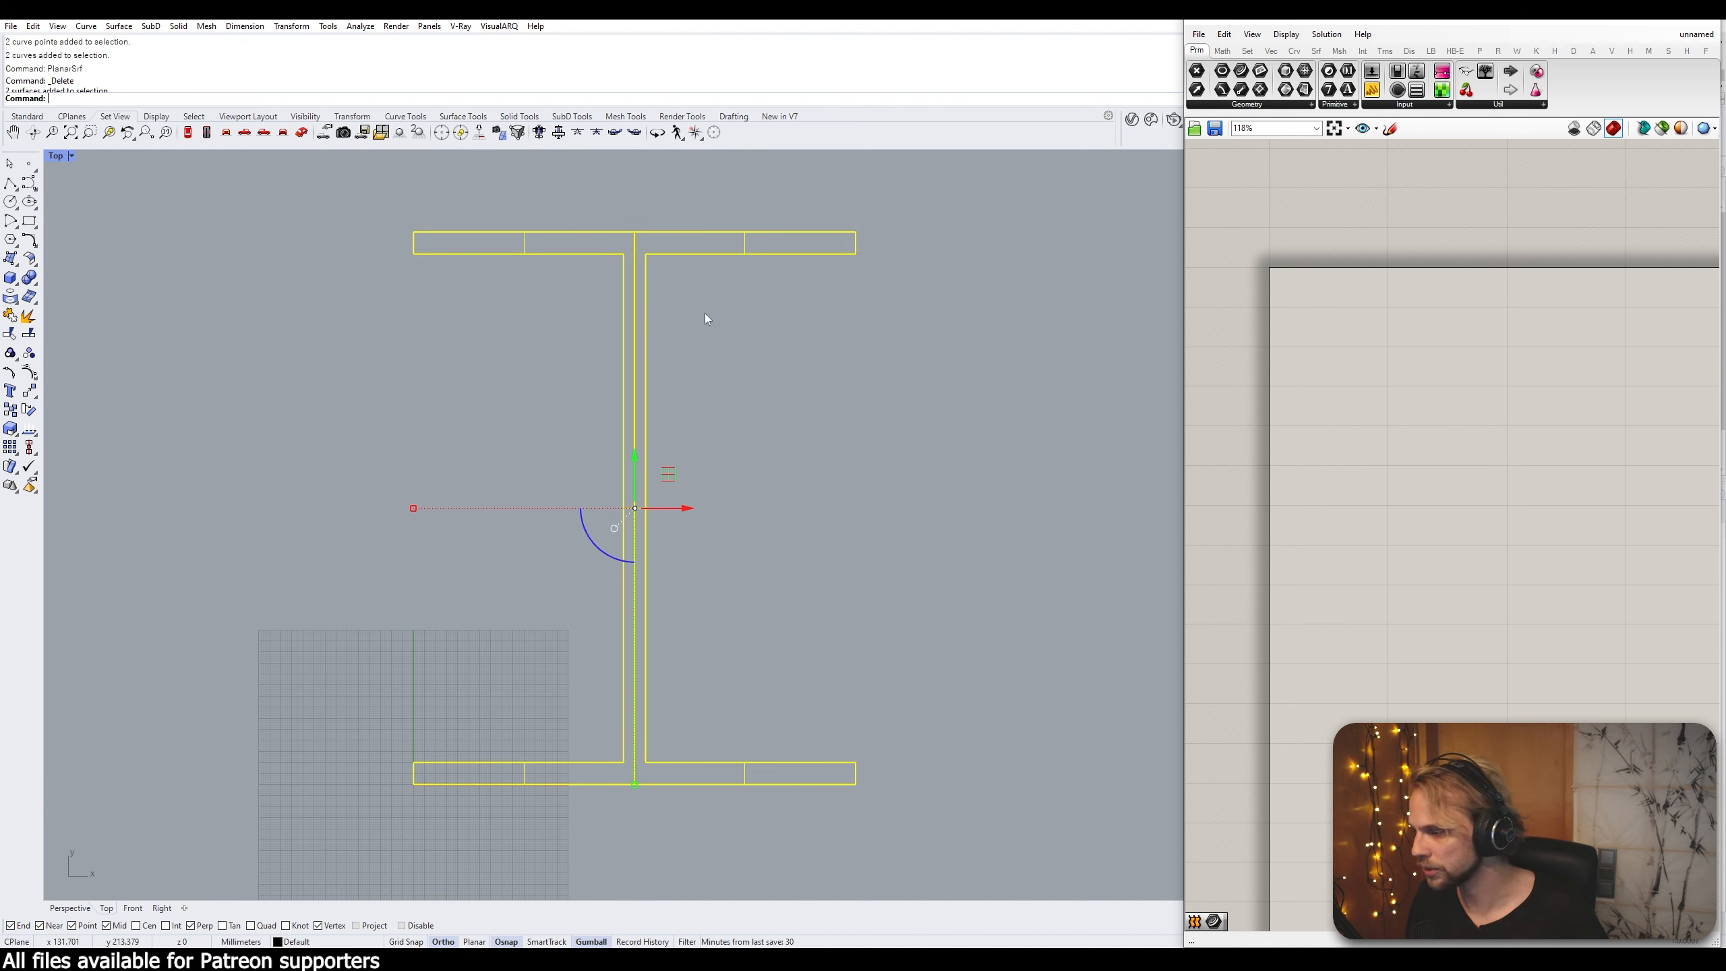
{"action": "type", "text": "join"}
{"action": "key", "text": "Return"}
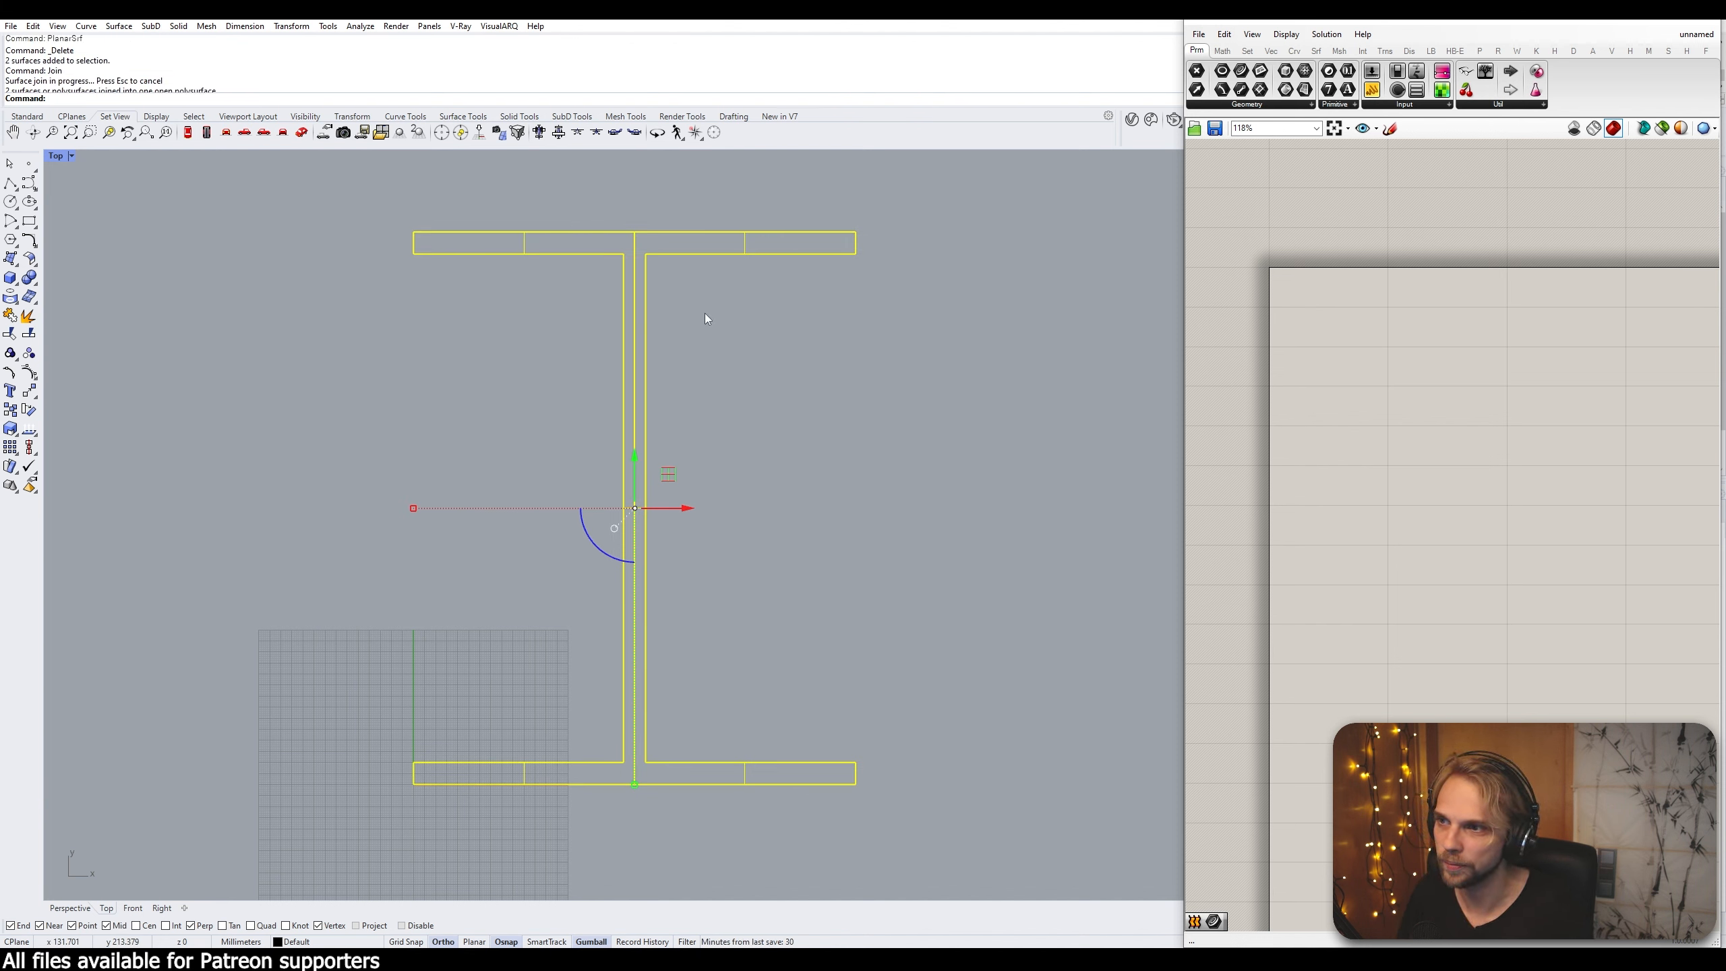
{"action": "type", "text": "MergeAllCoplanarFaces"}
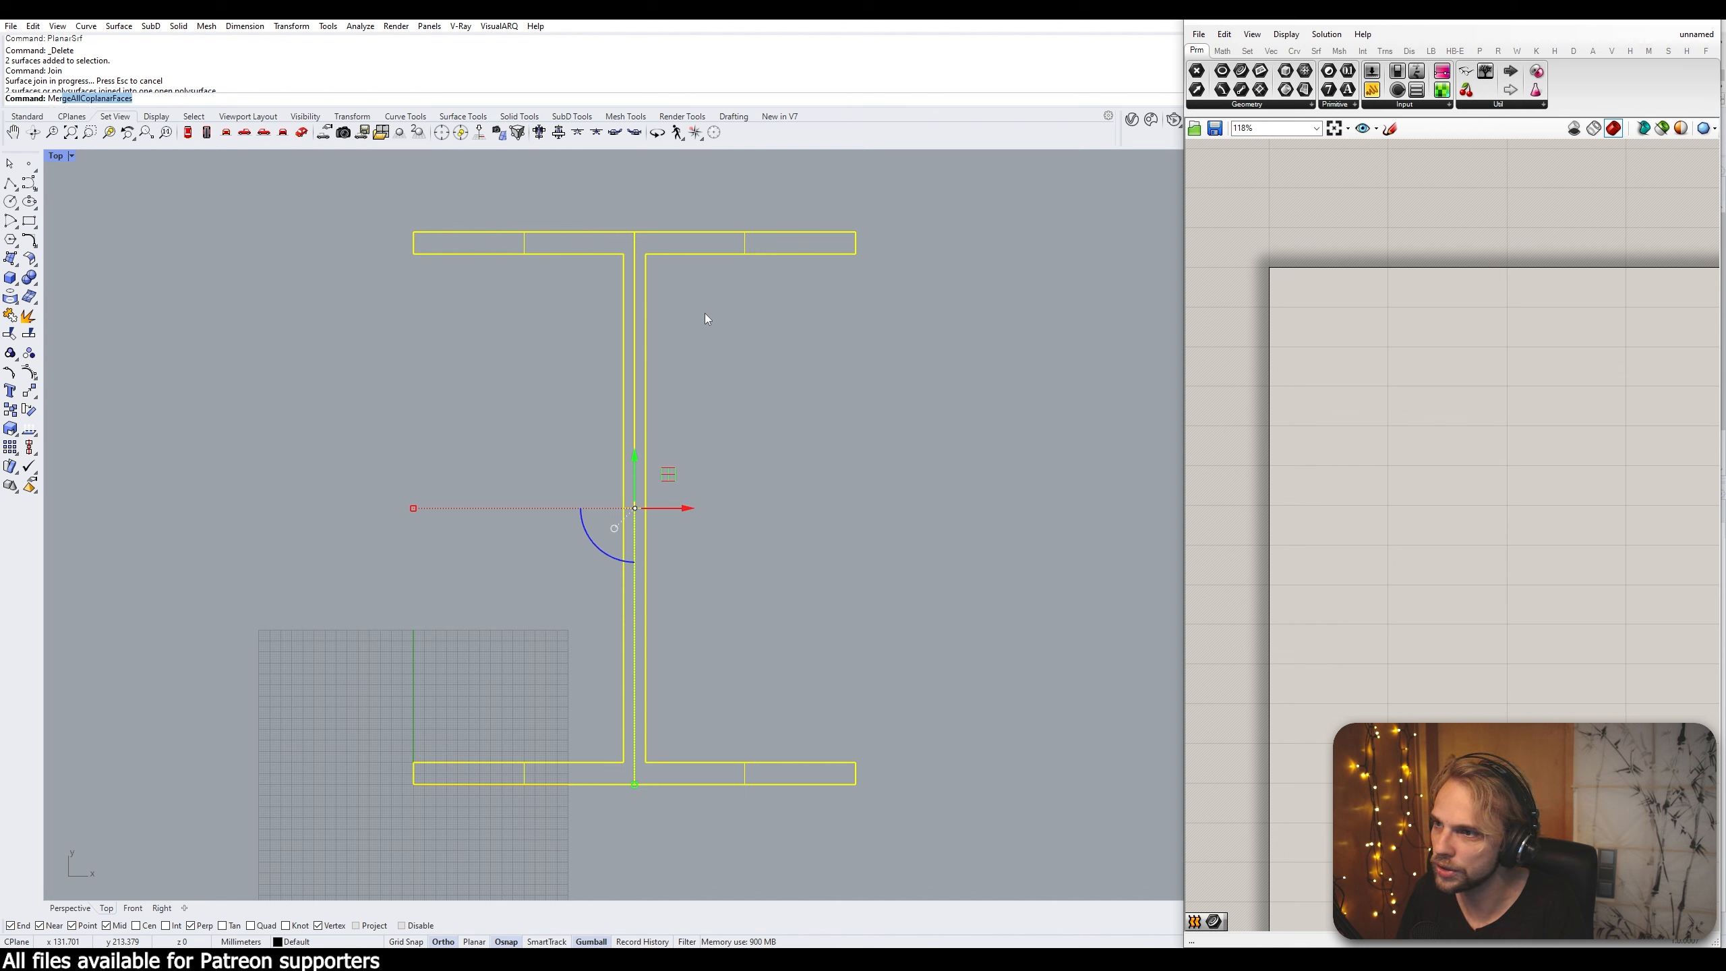
{"action": "key", "text": "Return"}
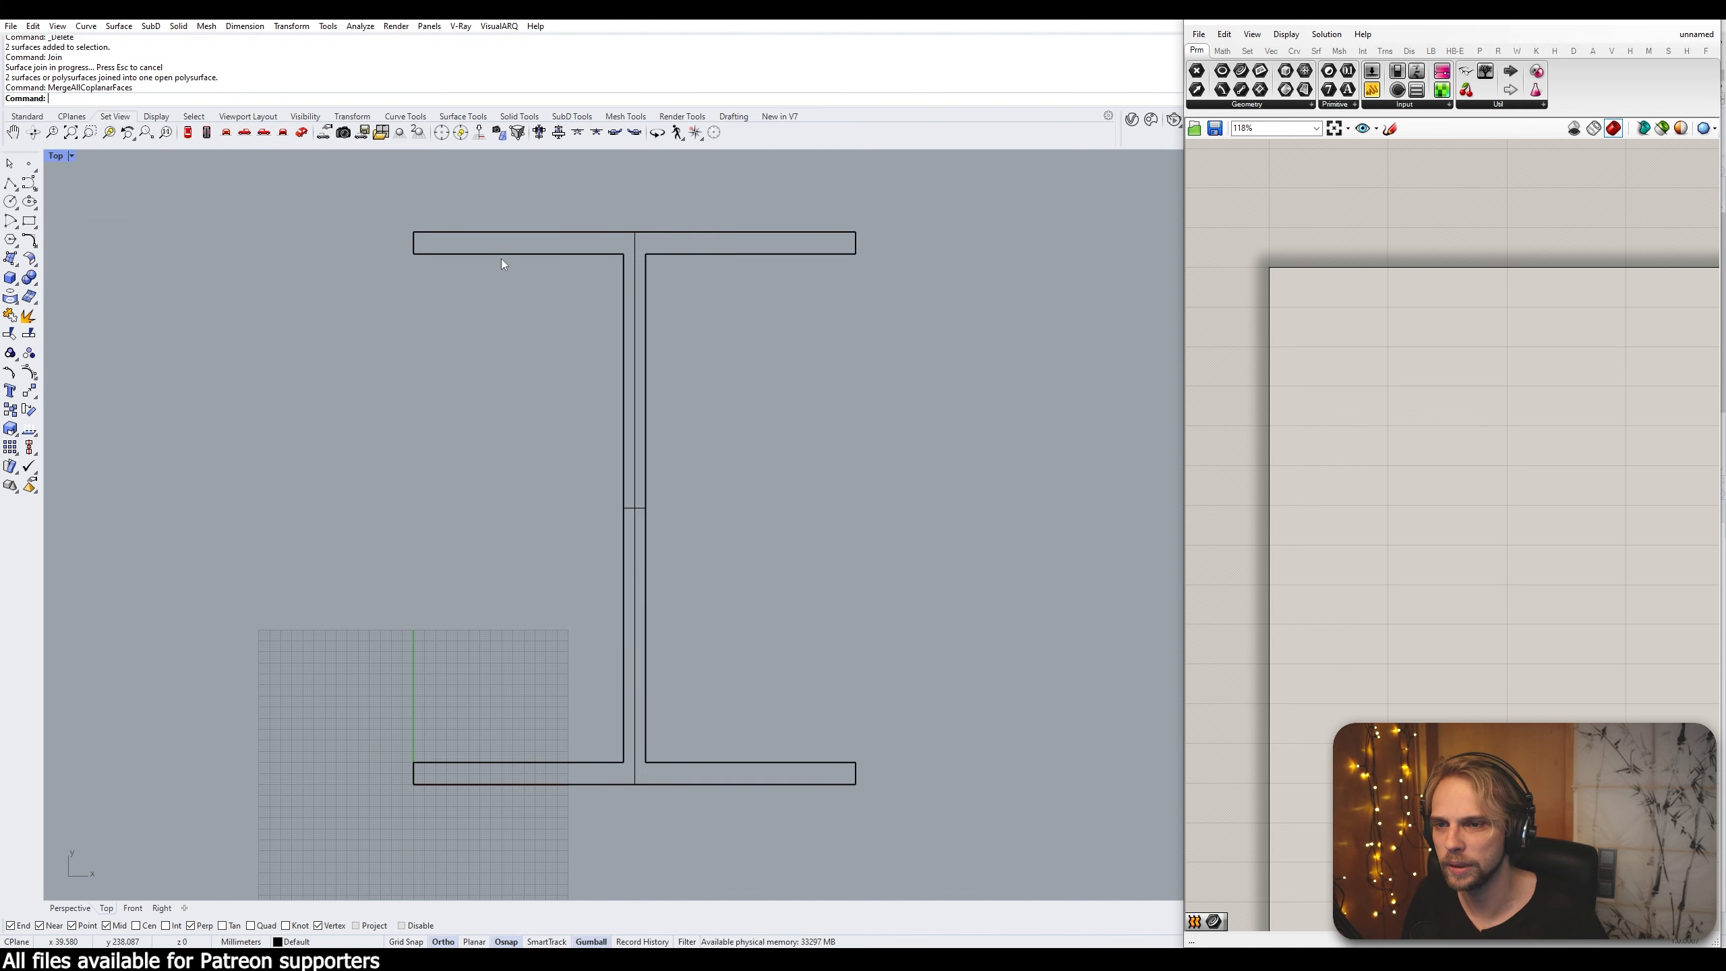
Switch to the maximized Perspective viewport and frame the I-profile surface together with the construction grid
{"action": "left_click", "coordinate": [642, 593]}
{"action": "double_click", "coordinate": [56, 156]}
{"action": "left_click", "coordinate": [723, 350]}
{"action": "double_click", "coordinate": [752, 152]}
{"action": "scroll", "coordinate": [761, 375], "scroll_direction": "down", "scroll_amount": 10}
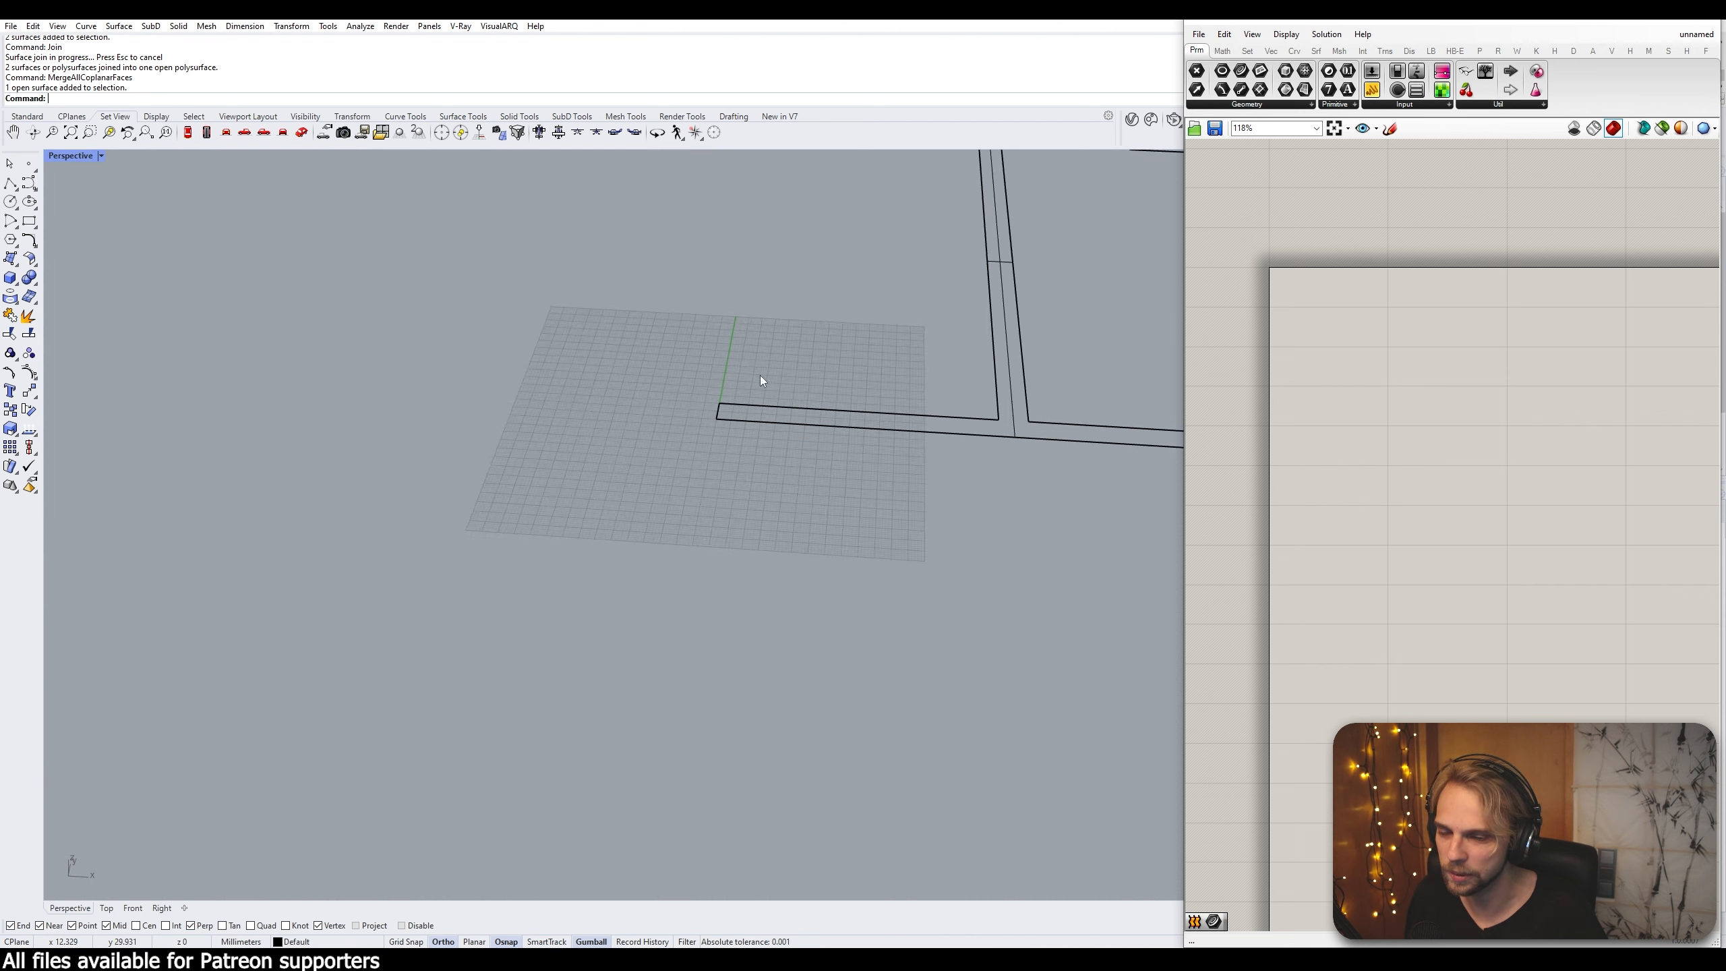
{"action": "scroll", "coordinate": [760, 381], "scroll_direction": "down", "scroll_amount": 12}
{"action": "scroll", "coordinate": [724, 485], "scroll_direction": "up", "scroll_amount": 7}
{"action": "right_click_drag", "start_coordinate": [836, 452], "coordinate": [591, 483], "text": "shift"}
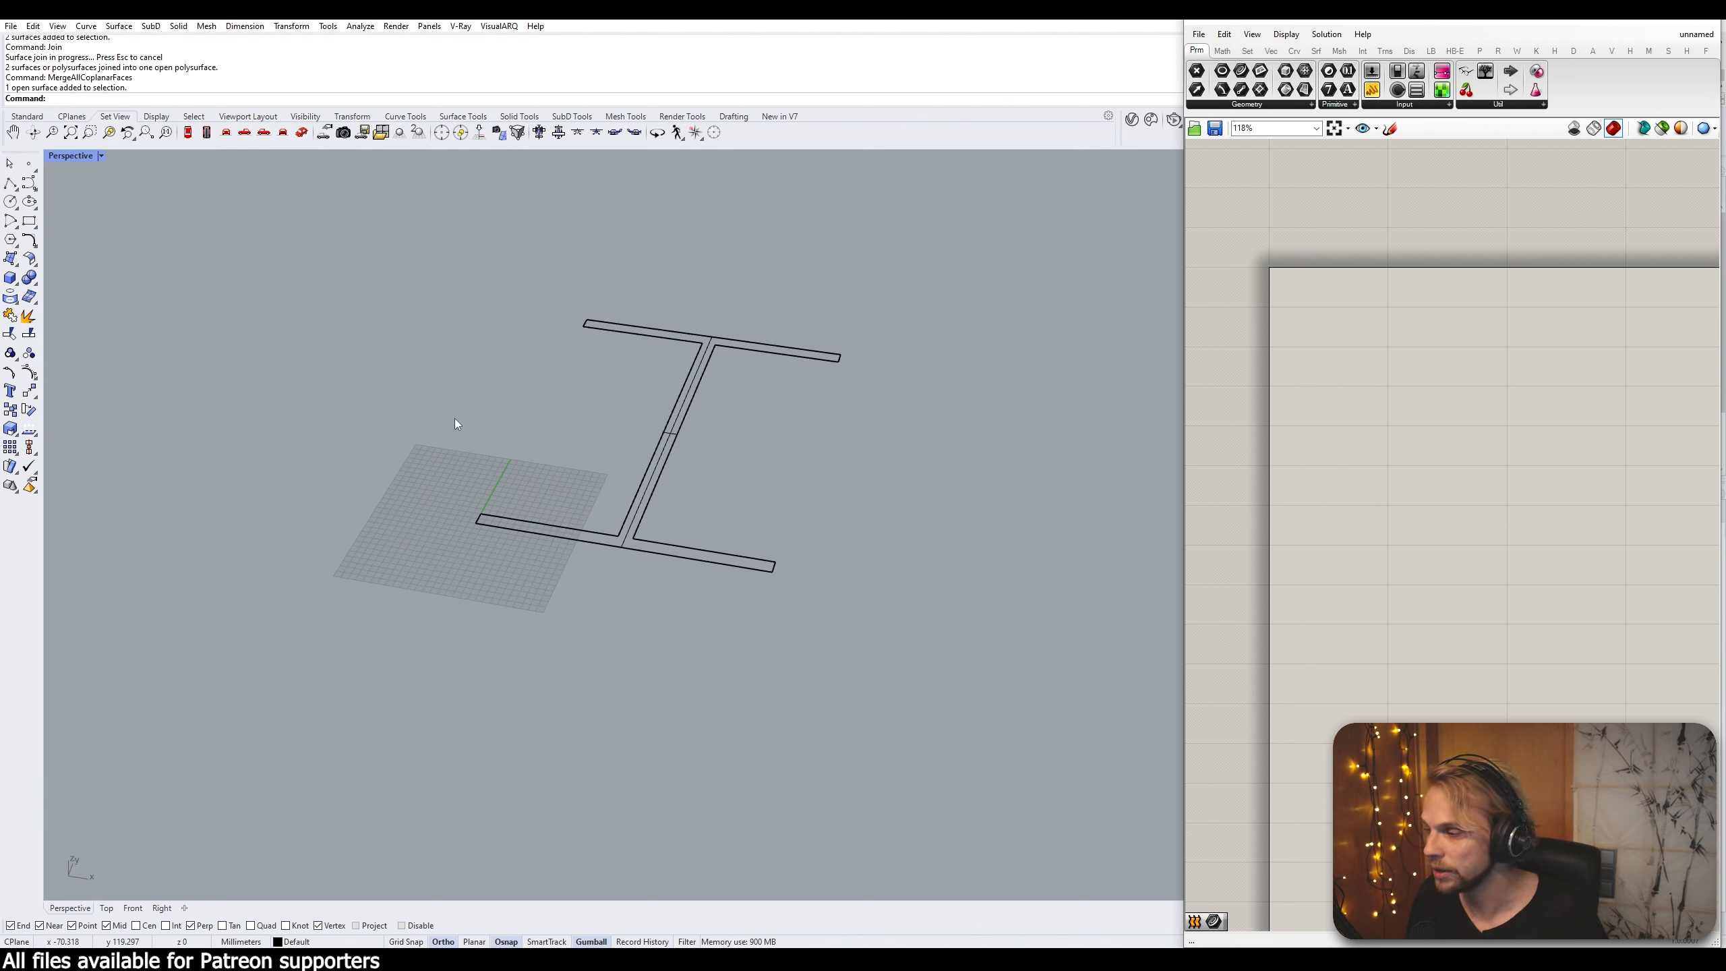
{"action": "right_click_drag", "start_coordinate": [670, 410], "coordinate": [271, 643]}
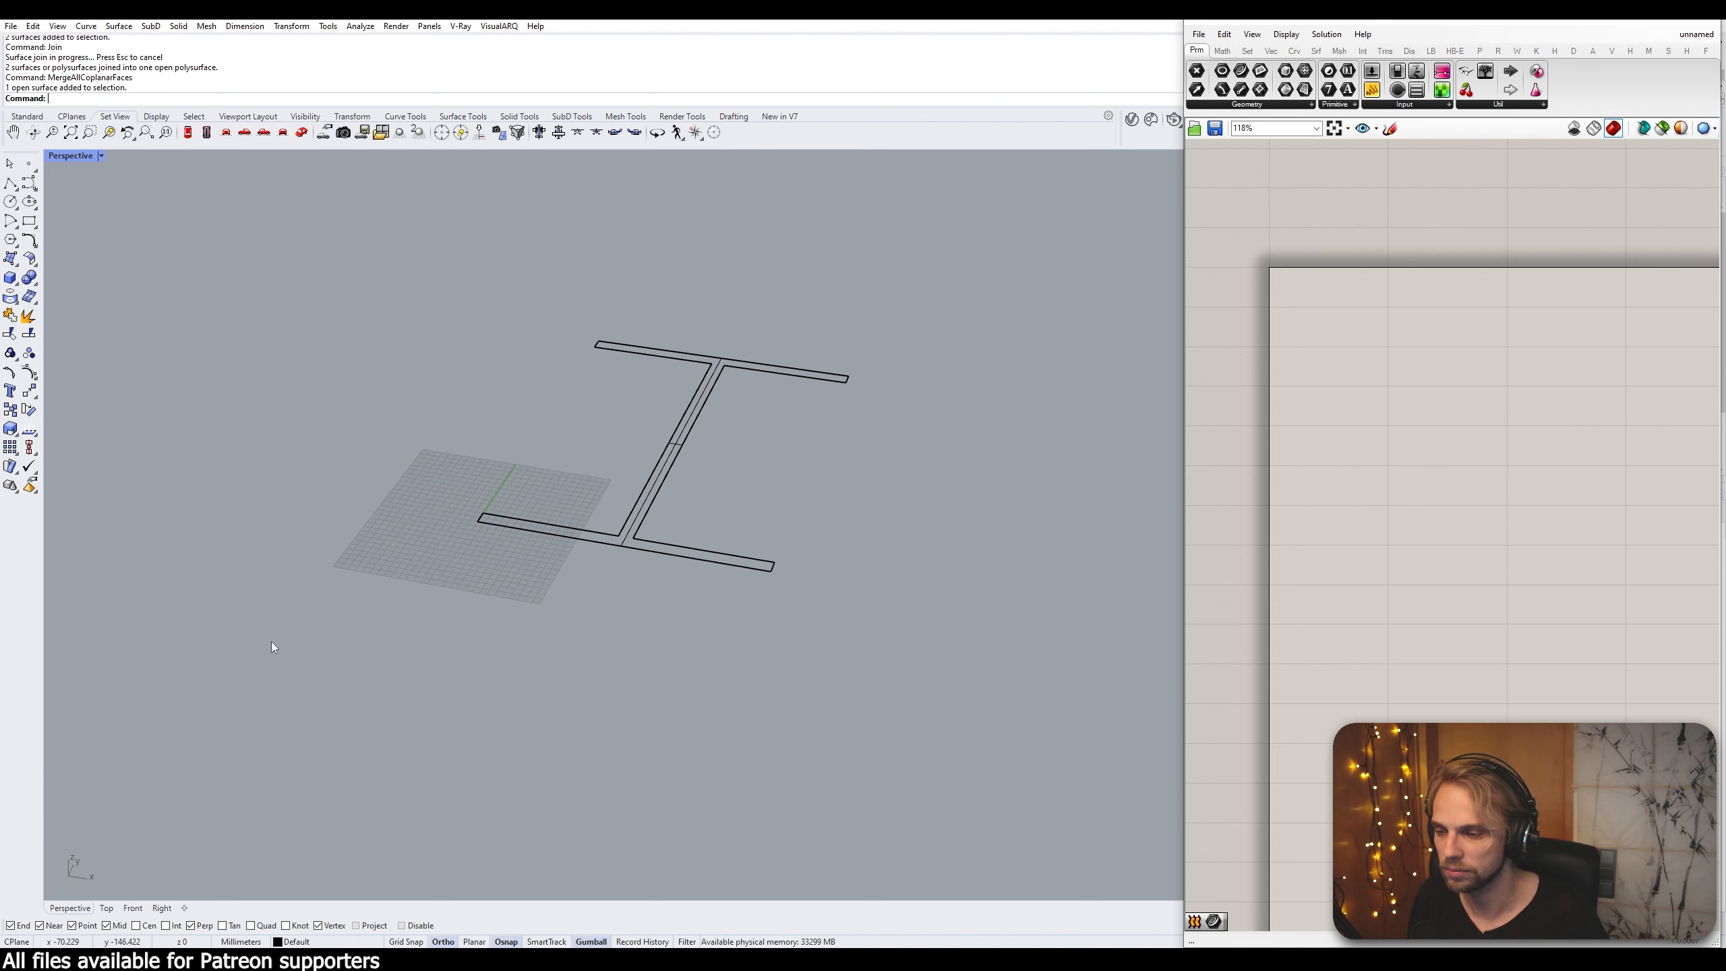
{"action": "right_click_drag", "start_coordinate": [386, 530], "coordinate": [730, 342]}
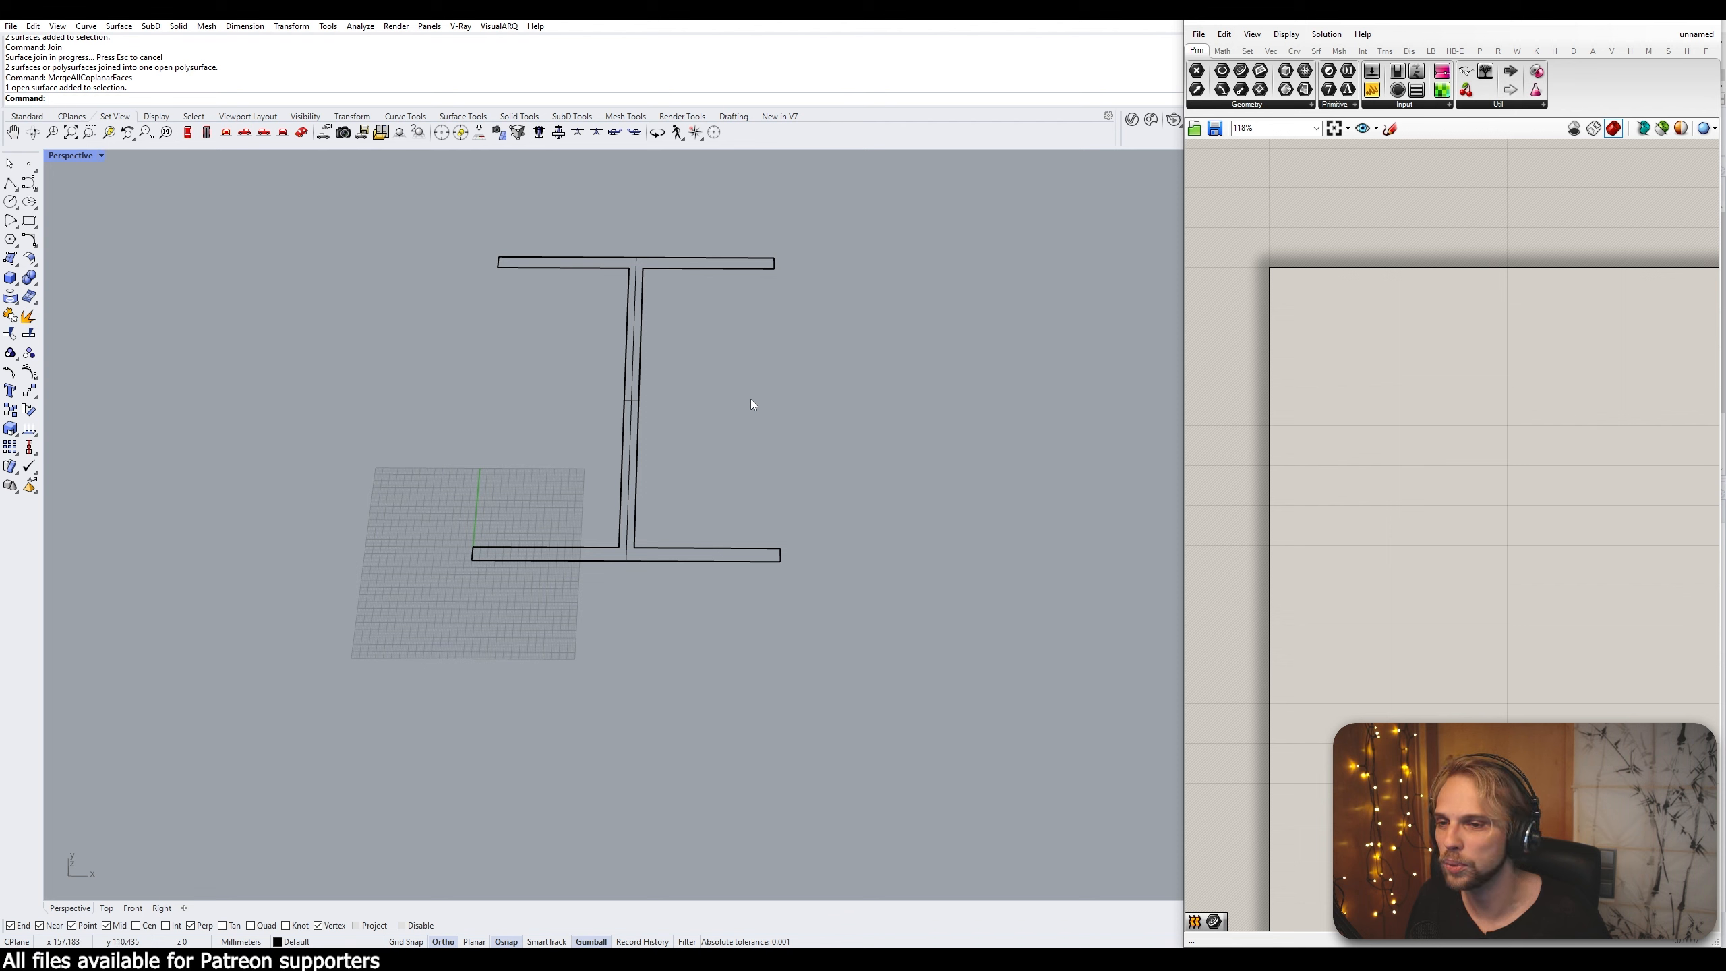
Move the I-profile surface -100 mm in X to centre it on the Y axis
{"action": "left_click", "coordinate": [677, 559]}
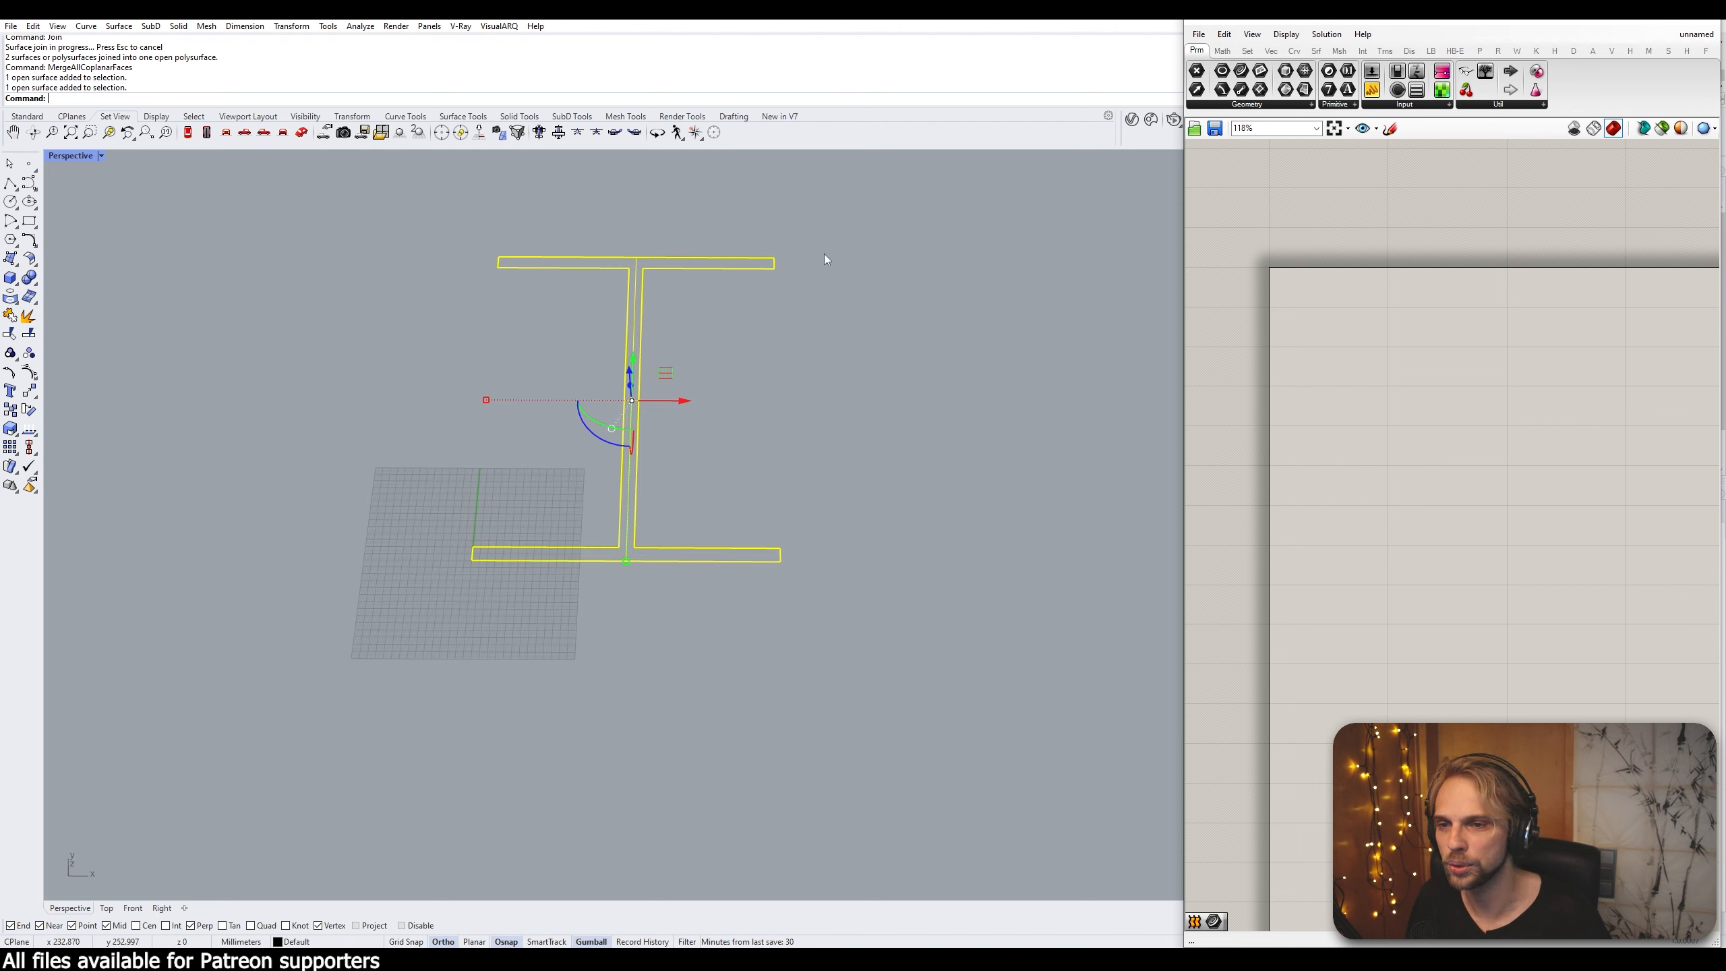
{"action": "left_click", "coordinate": [668, 401]}
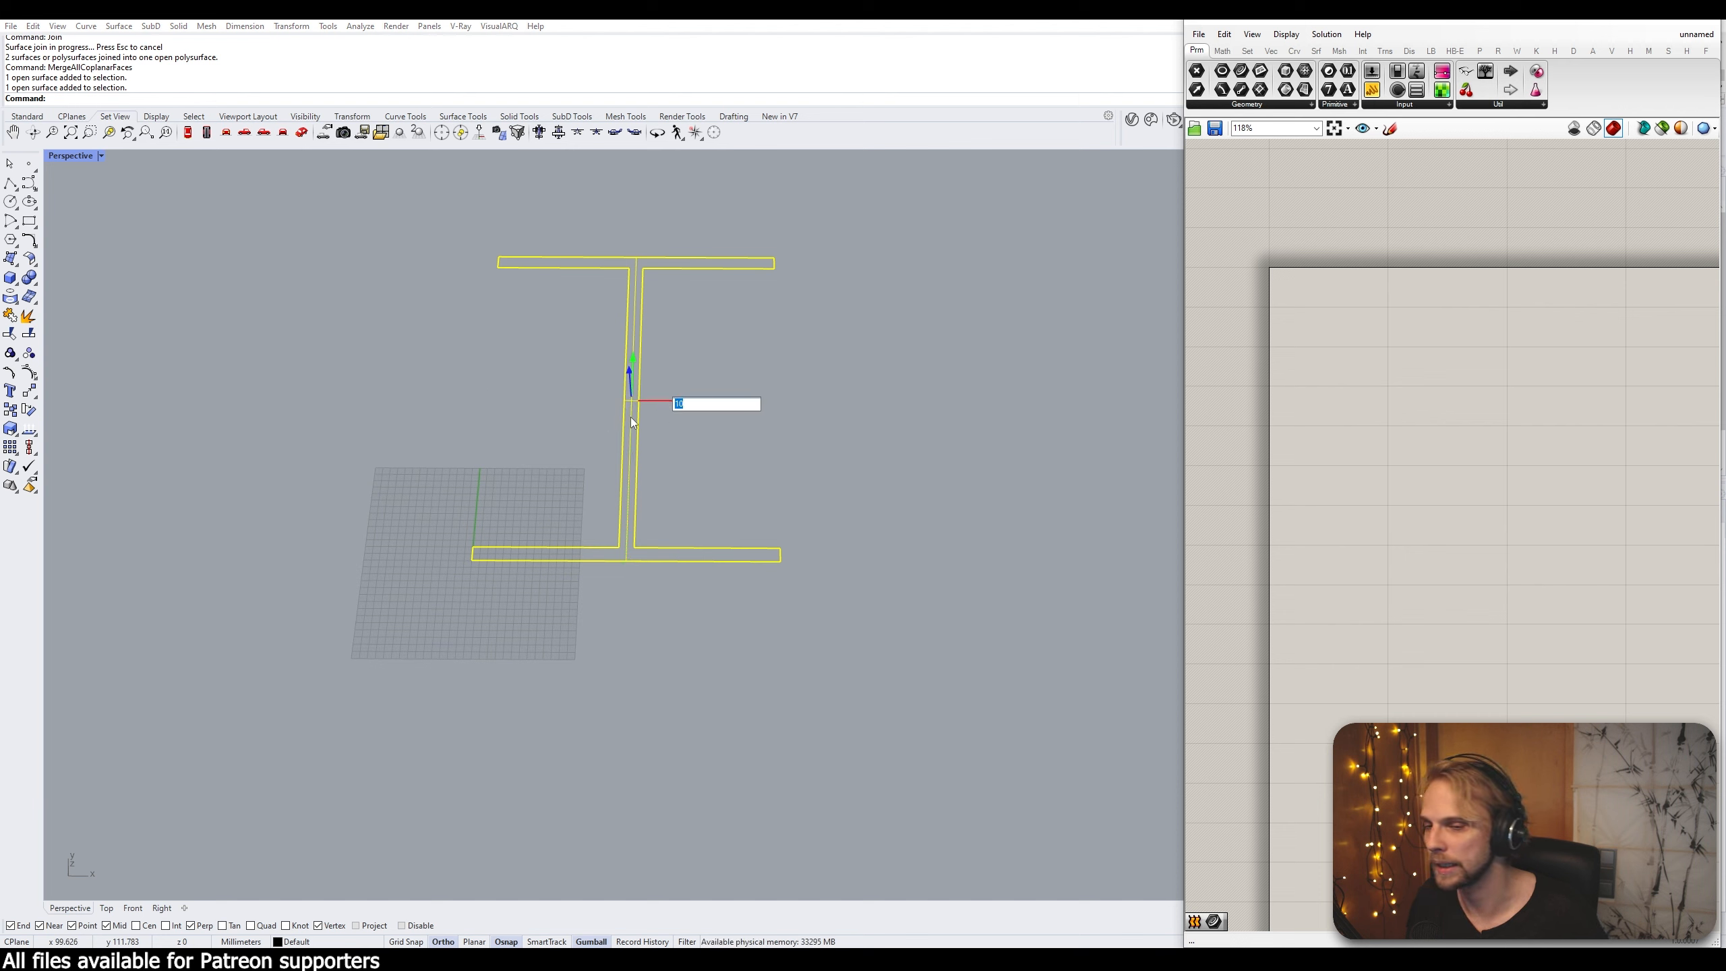
{"action": "type", "text": "-100"}
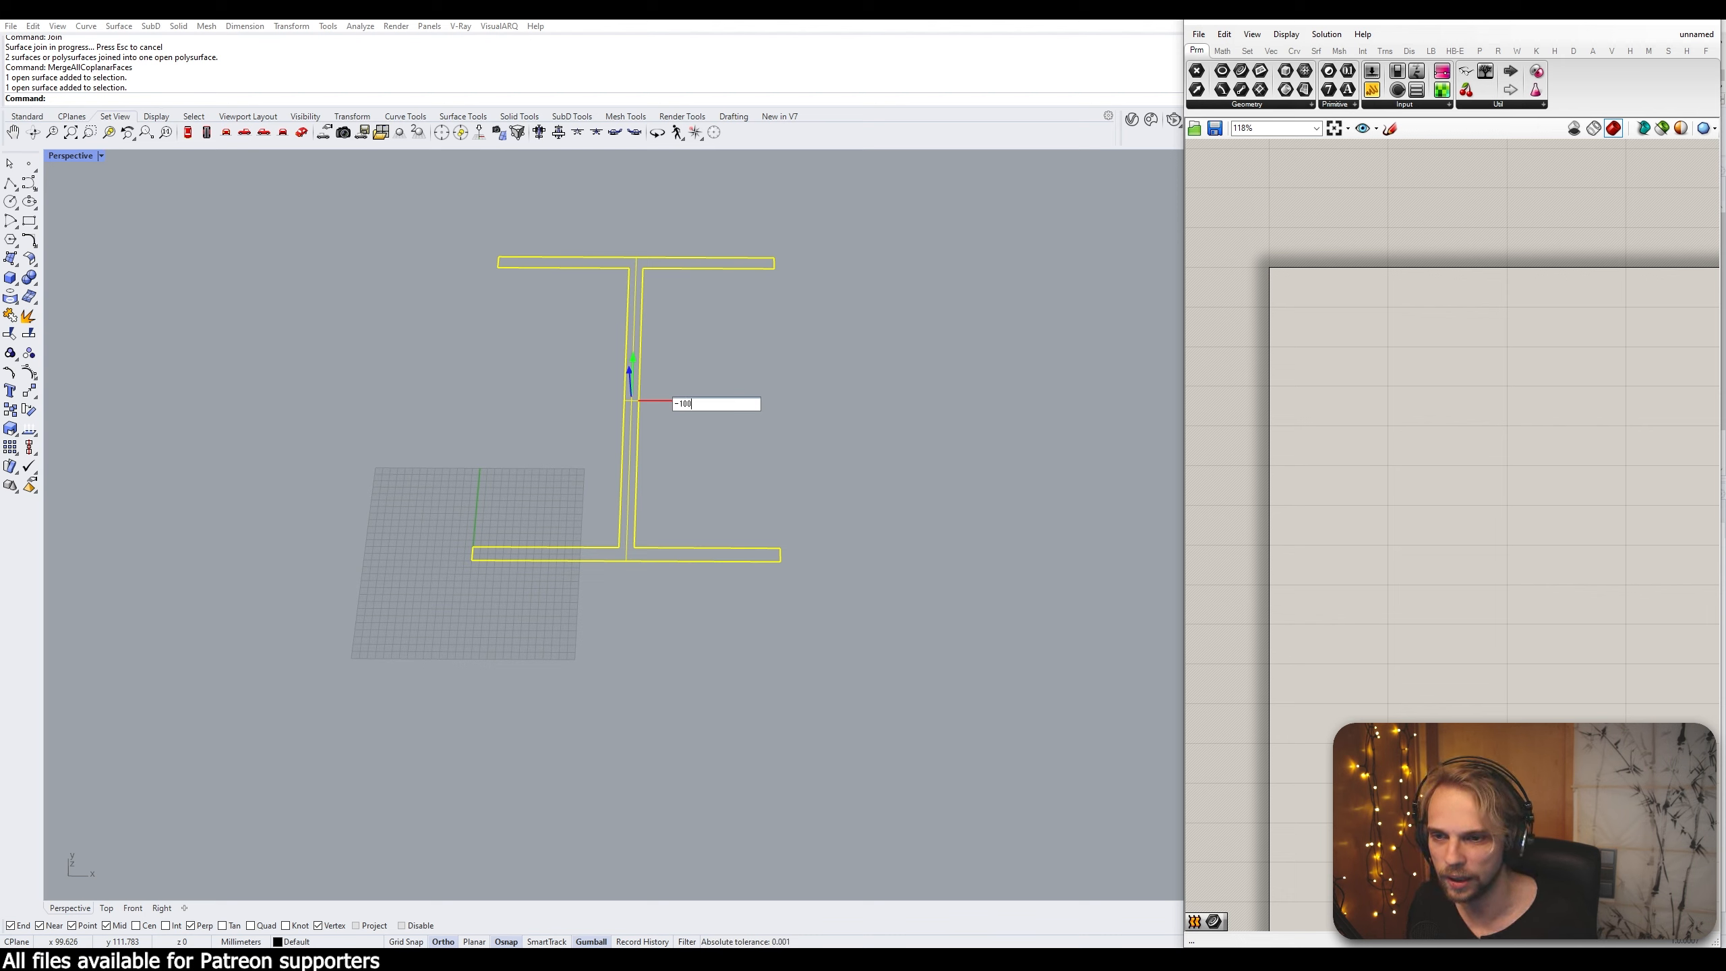
{"action": "key", "text": "Return"}
{"action": "key", "text": "Escape"}
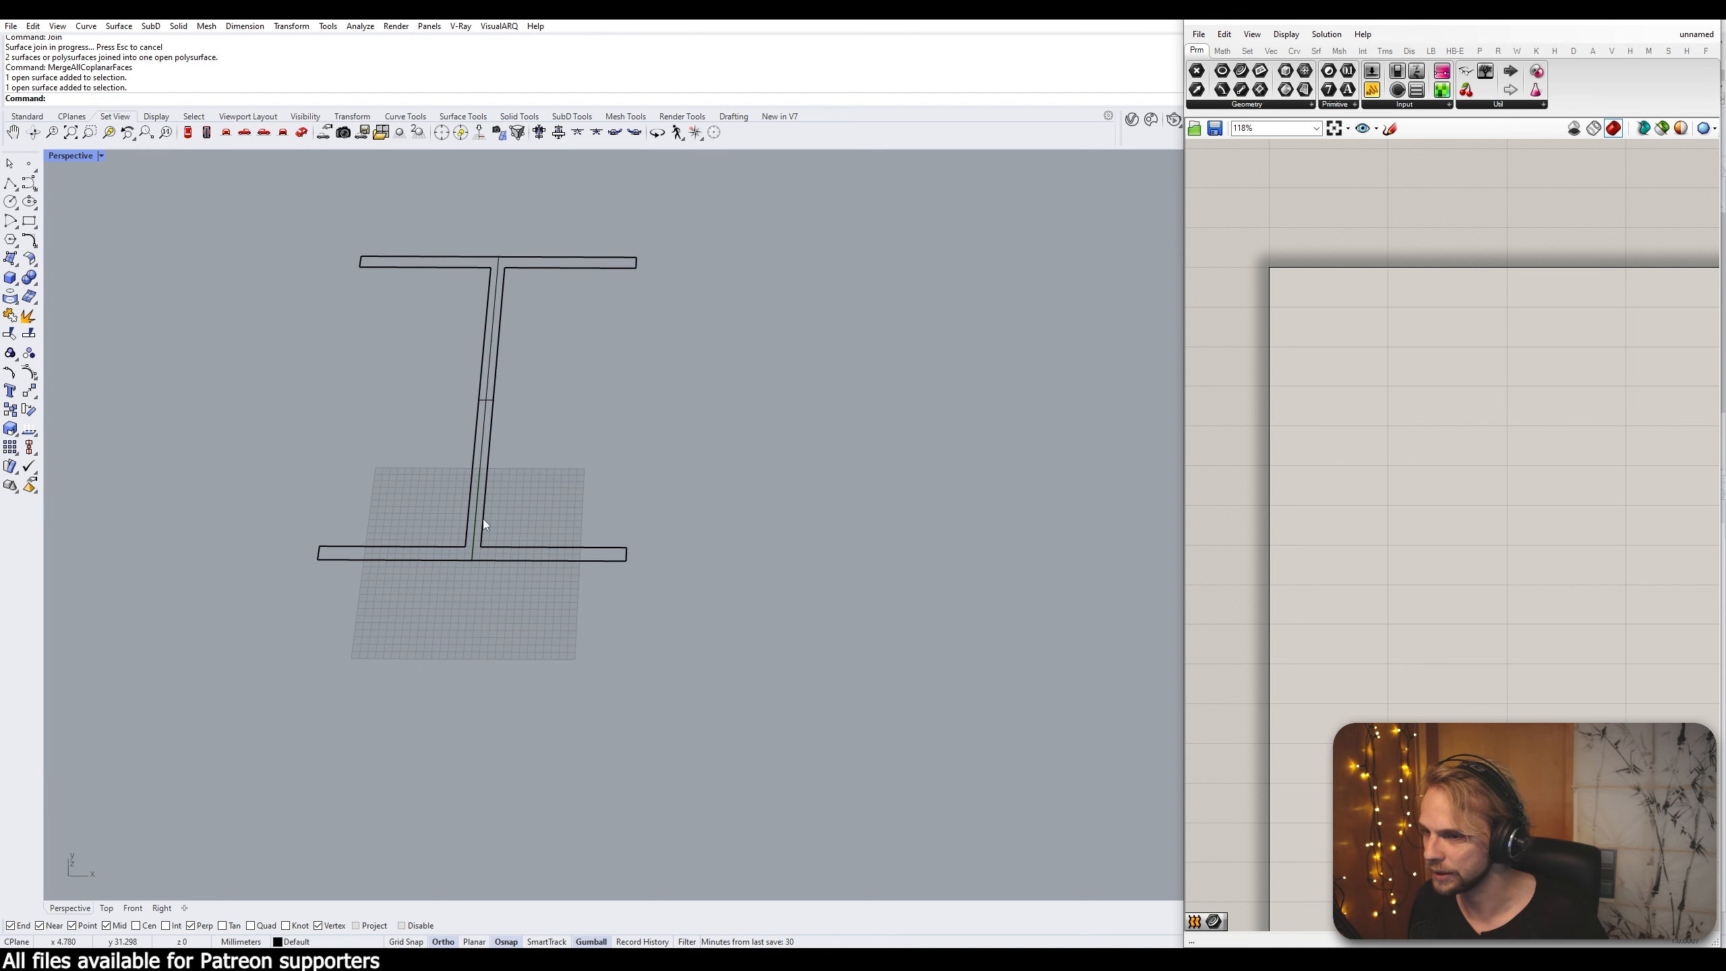
Move the I-profile surface -125 mm in Y so that the middle of its web sits on the origin
{"action": "left_click", "coordinate": [473, 561]}
{"action": "left_click", "coordinate": [490, 360]}
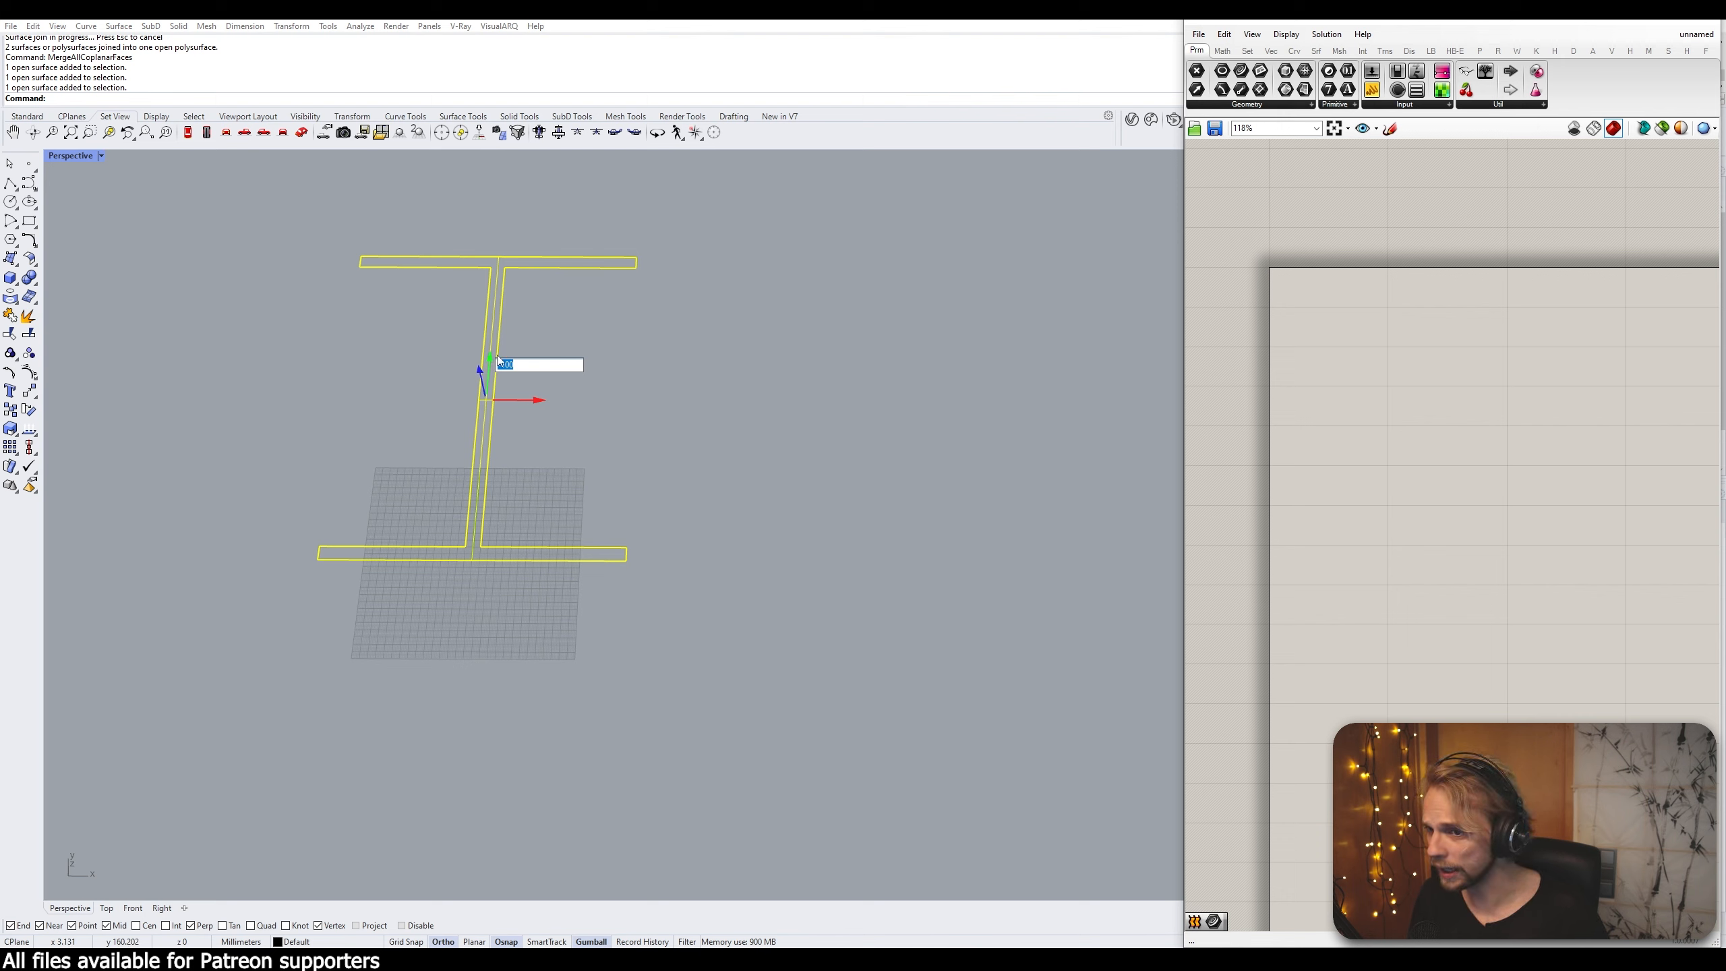
{"action": "type", "text": "-1"}
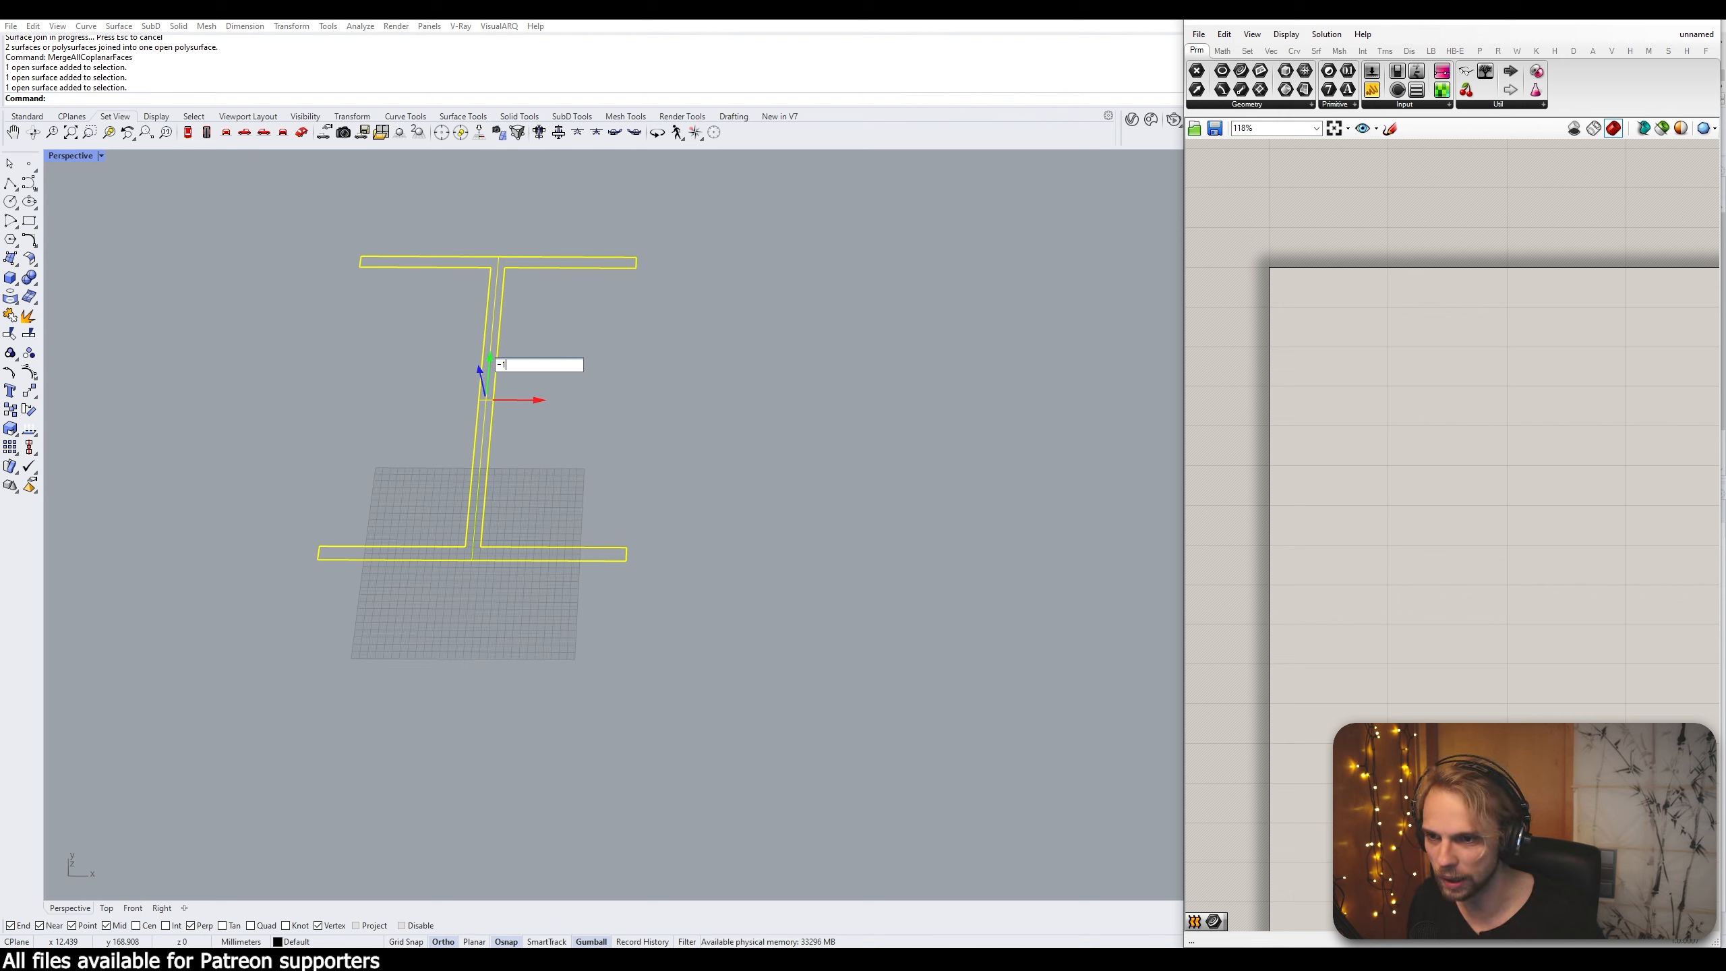
{"action": "type", "text": "00"}
{"action": "key", "text": "Return"}
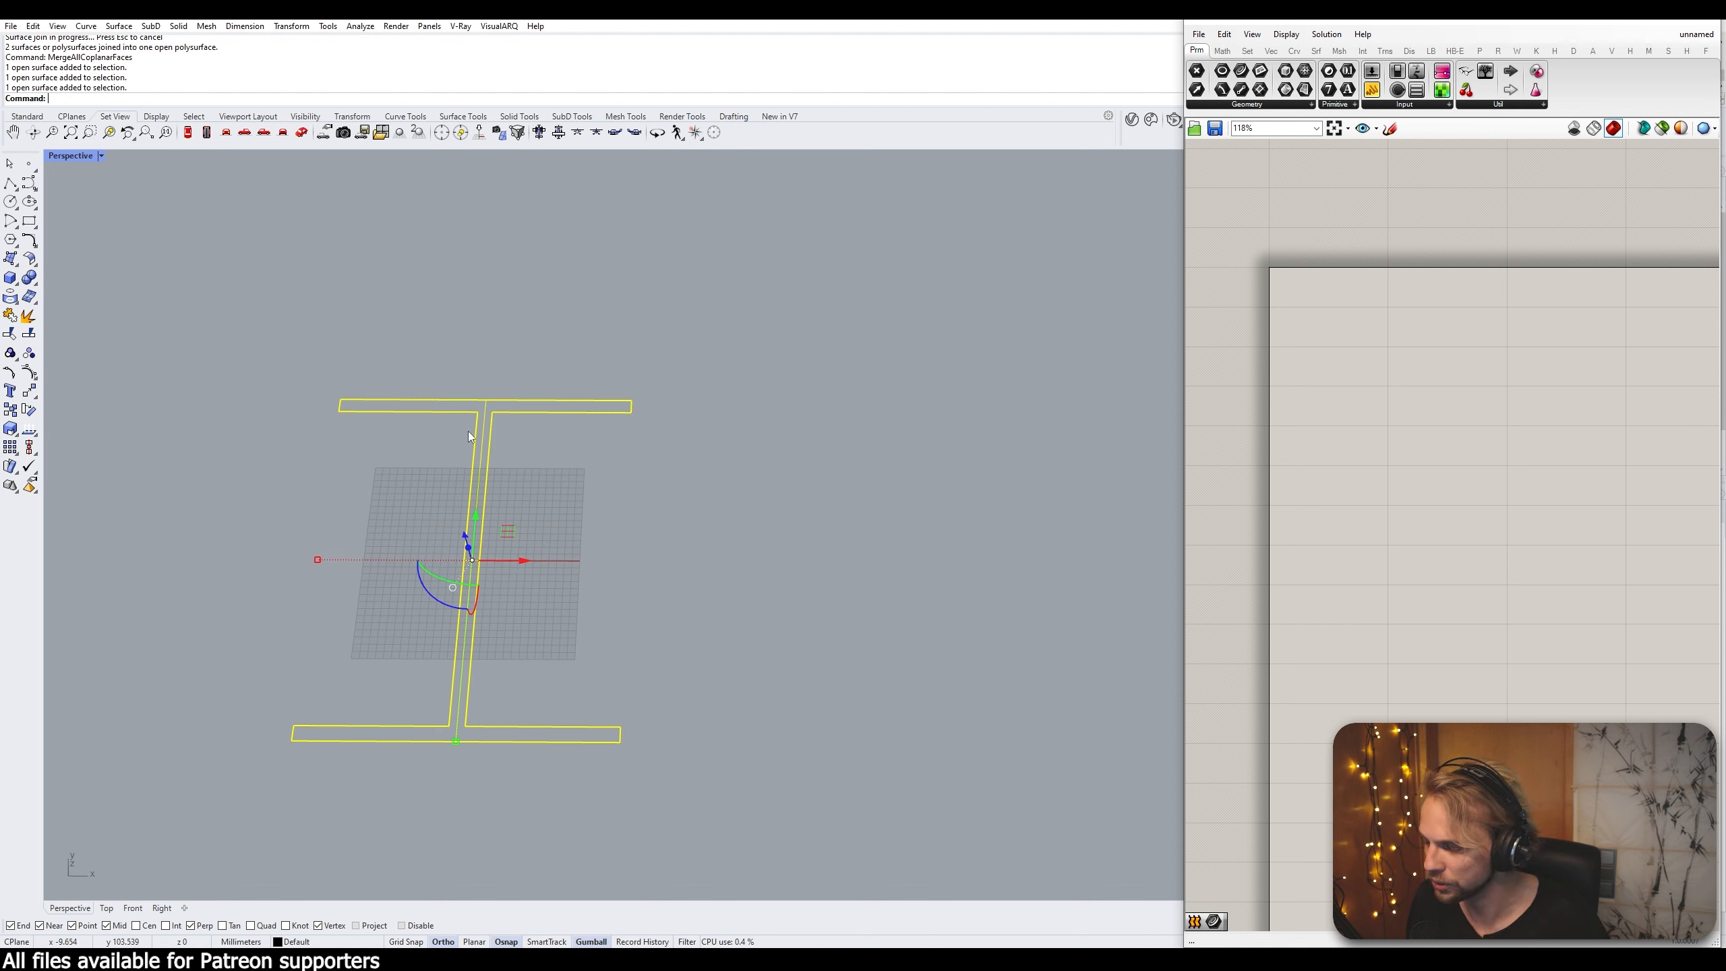
{"action": "left_click", "coordinate": [594, 591]}
{"action": "left_click", "coordinate": [465, 582]}
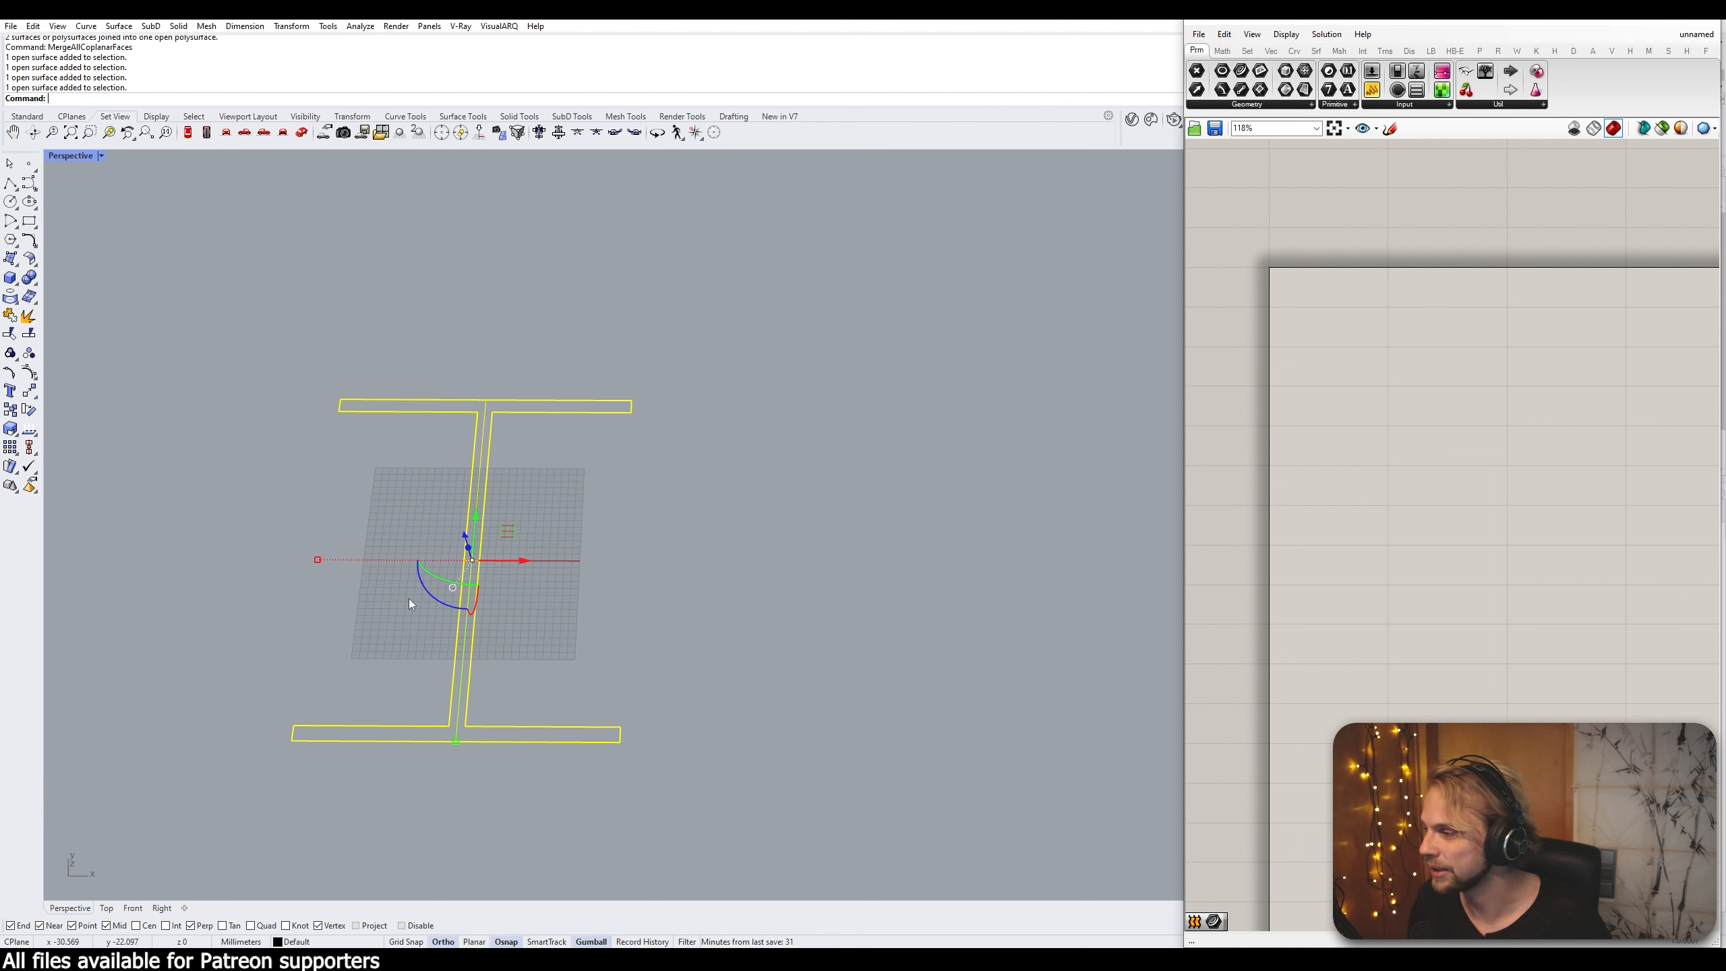
{"action": "left_click", "coordinate": [602, 611]}
Extrude the I-profile surface 1000 mm upward in Z into a solid beam
{"action": "right_click_drag", "start_coordinate": [642, 632], "coordinate": [448, 617]}
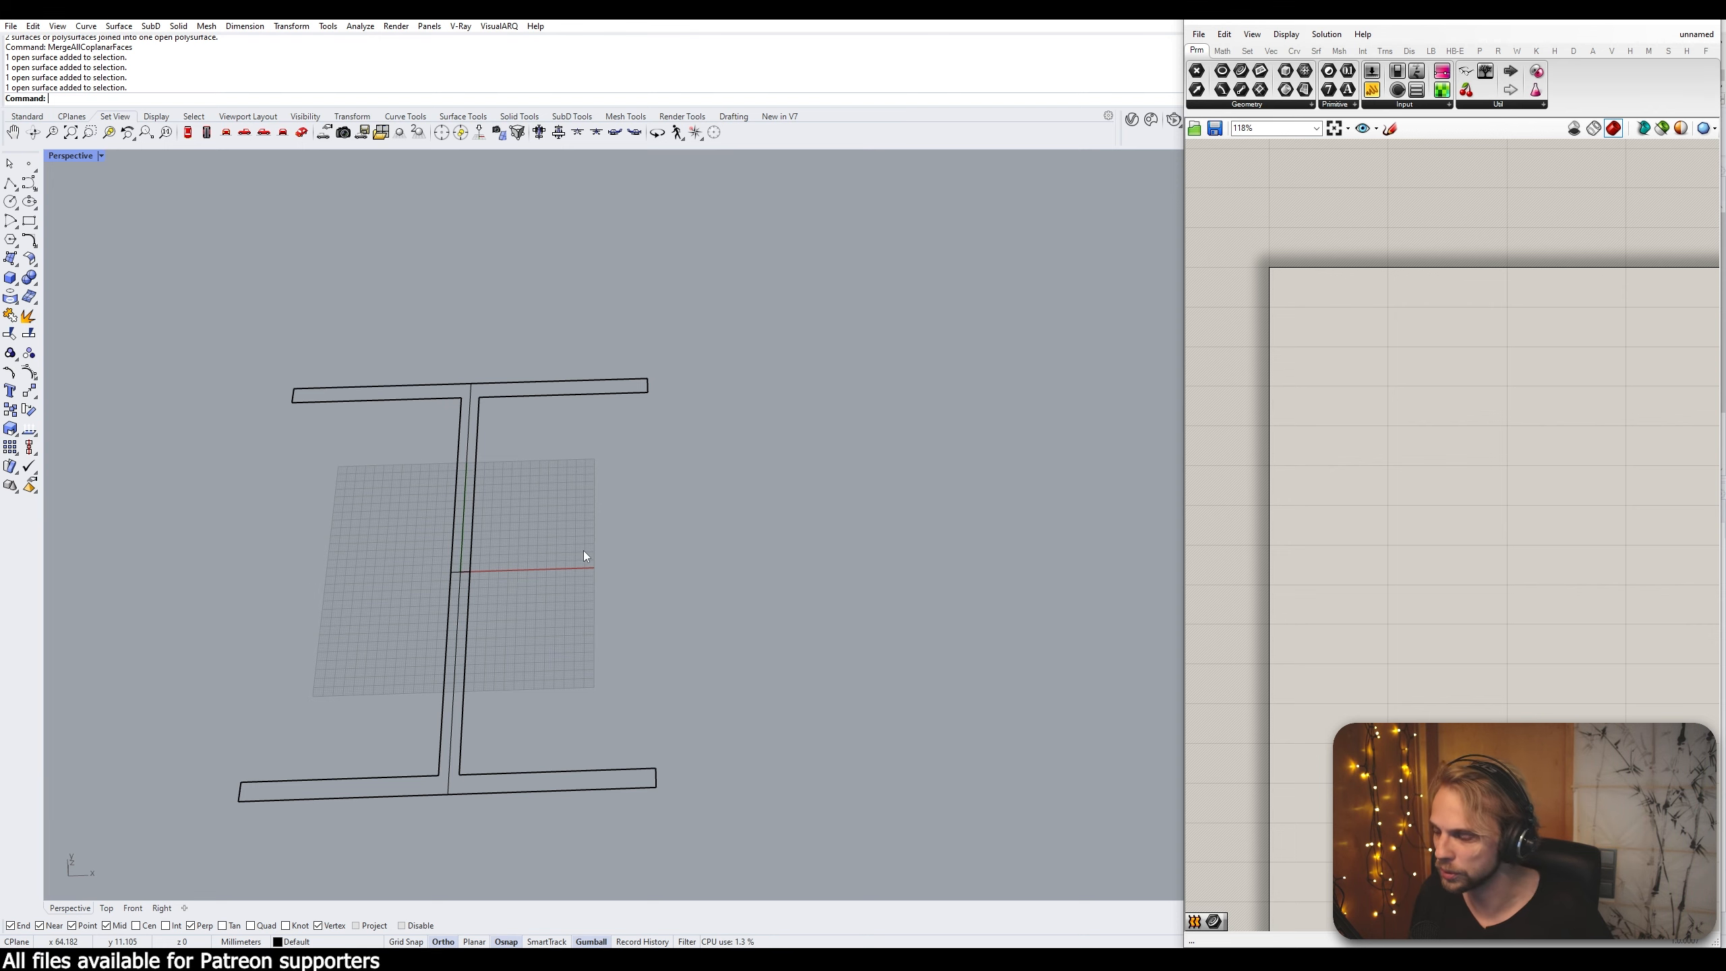
{"action": "scroll", "coordinate": [790, 515], "scroll_direction": "down", "scroll_amount": 3}
{"action": "right_click_drag", "start_coordinate": [790, 515], "coordinate": [576, 694]}
{"action": "left_click", "coordinate": [602, 518]}
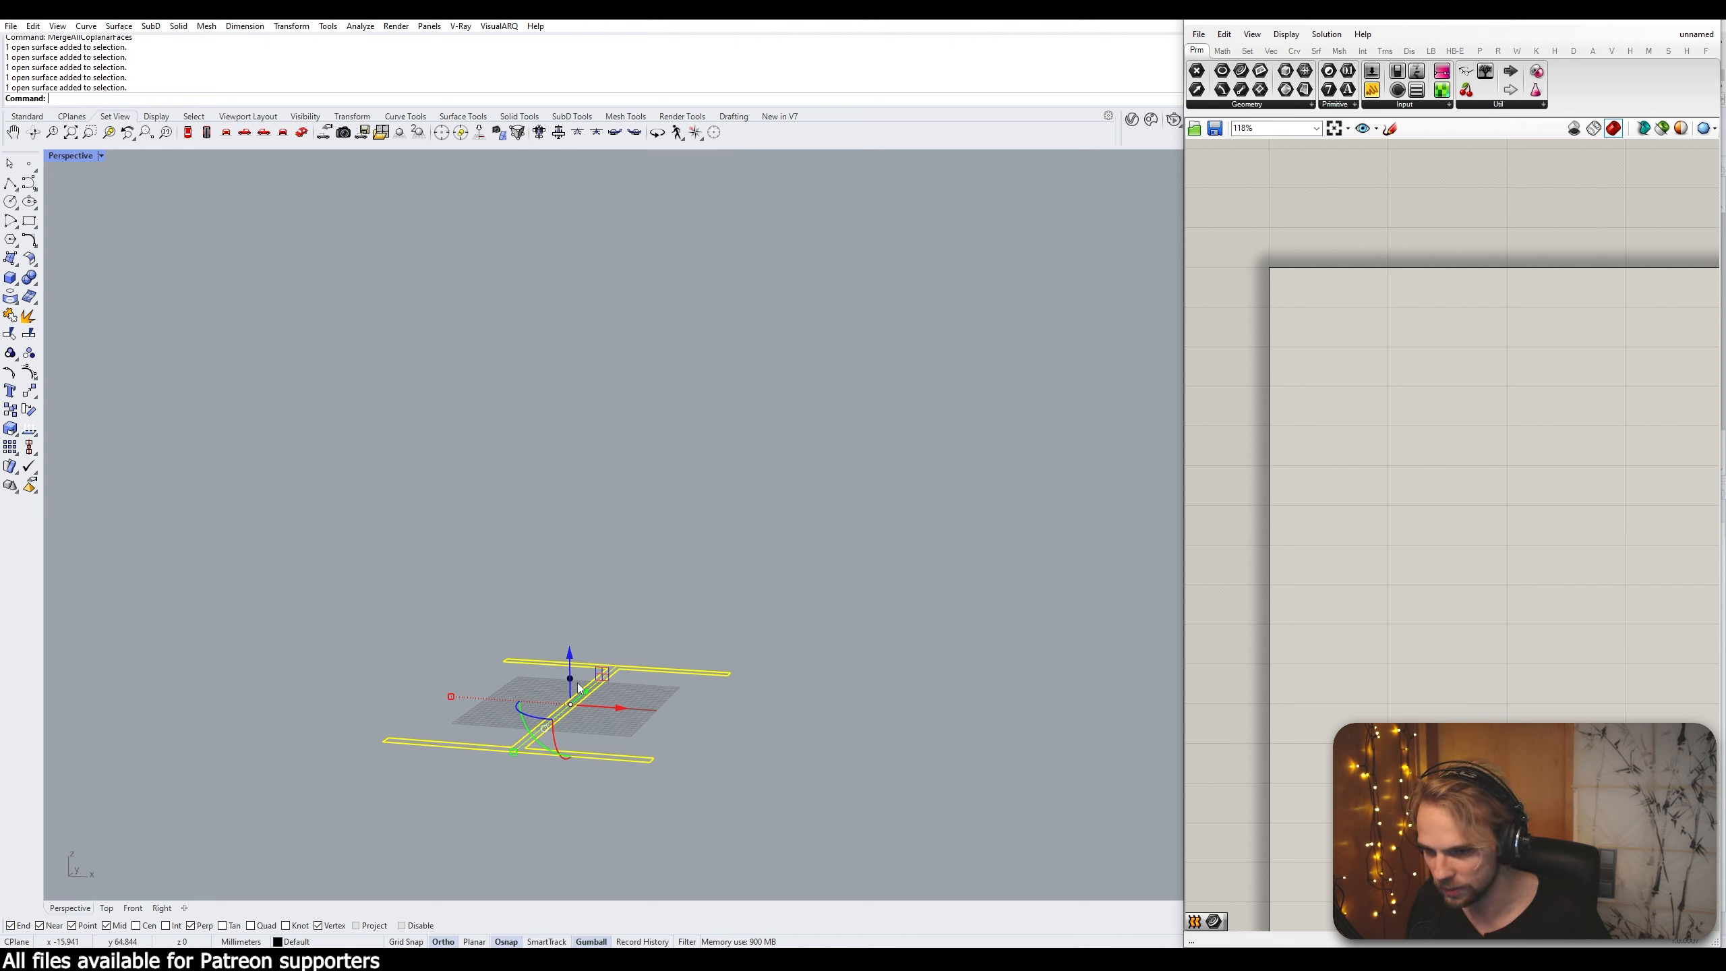
{"action": "left_click", "coordinate": [569, 678]}
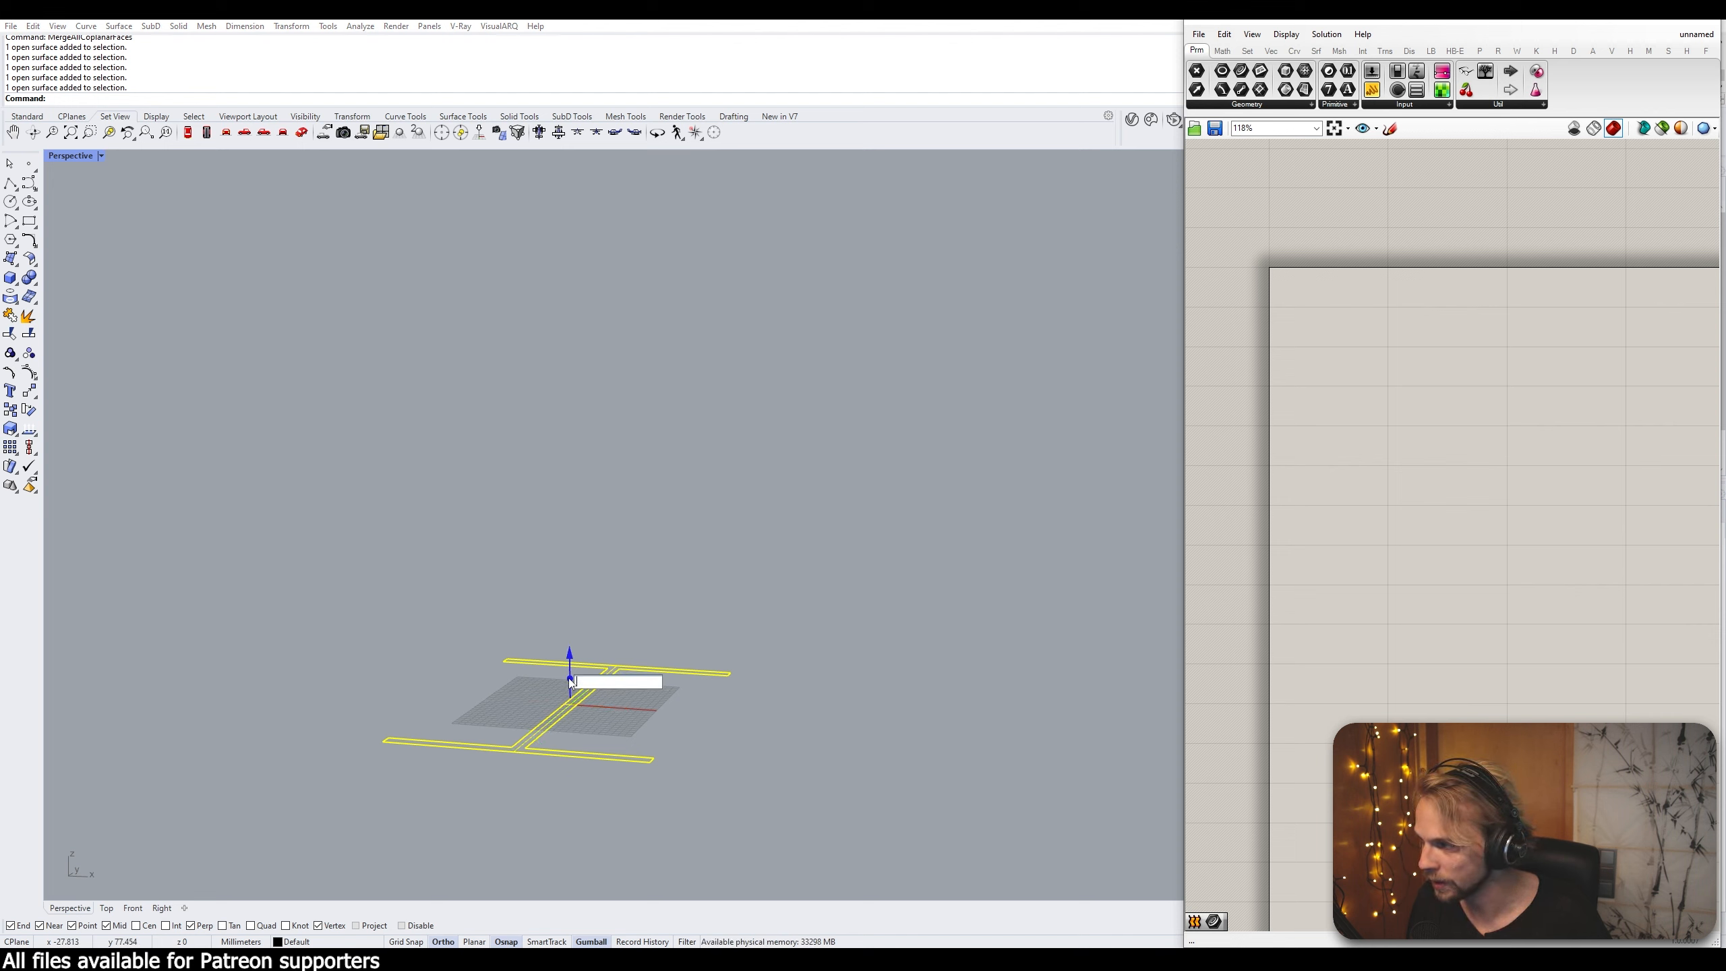
{"action": "type", "text": "1000"}
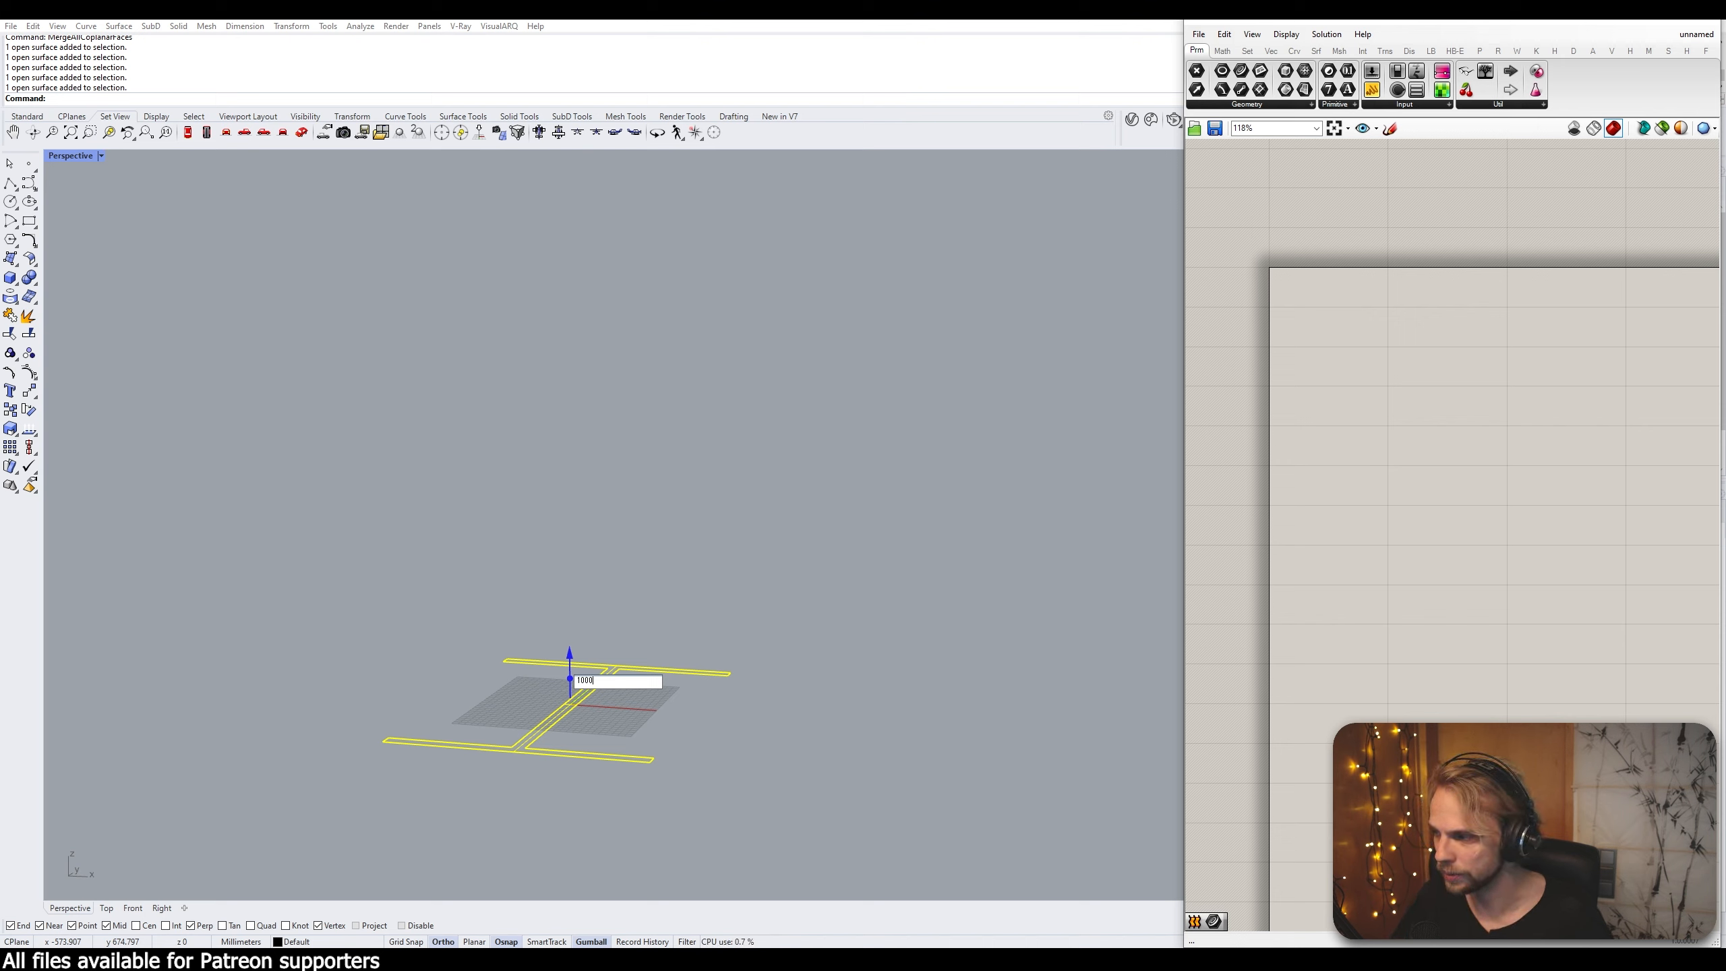
{"action": "key", "text": "Return"}
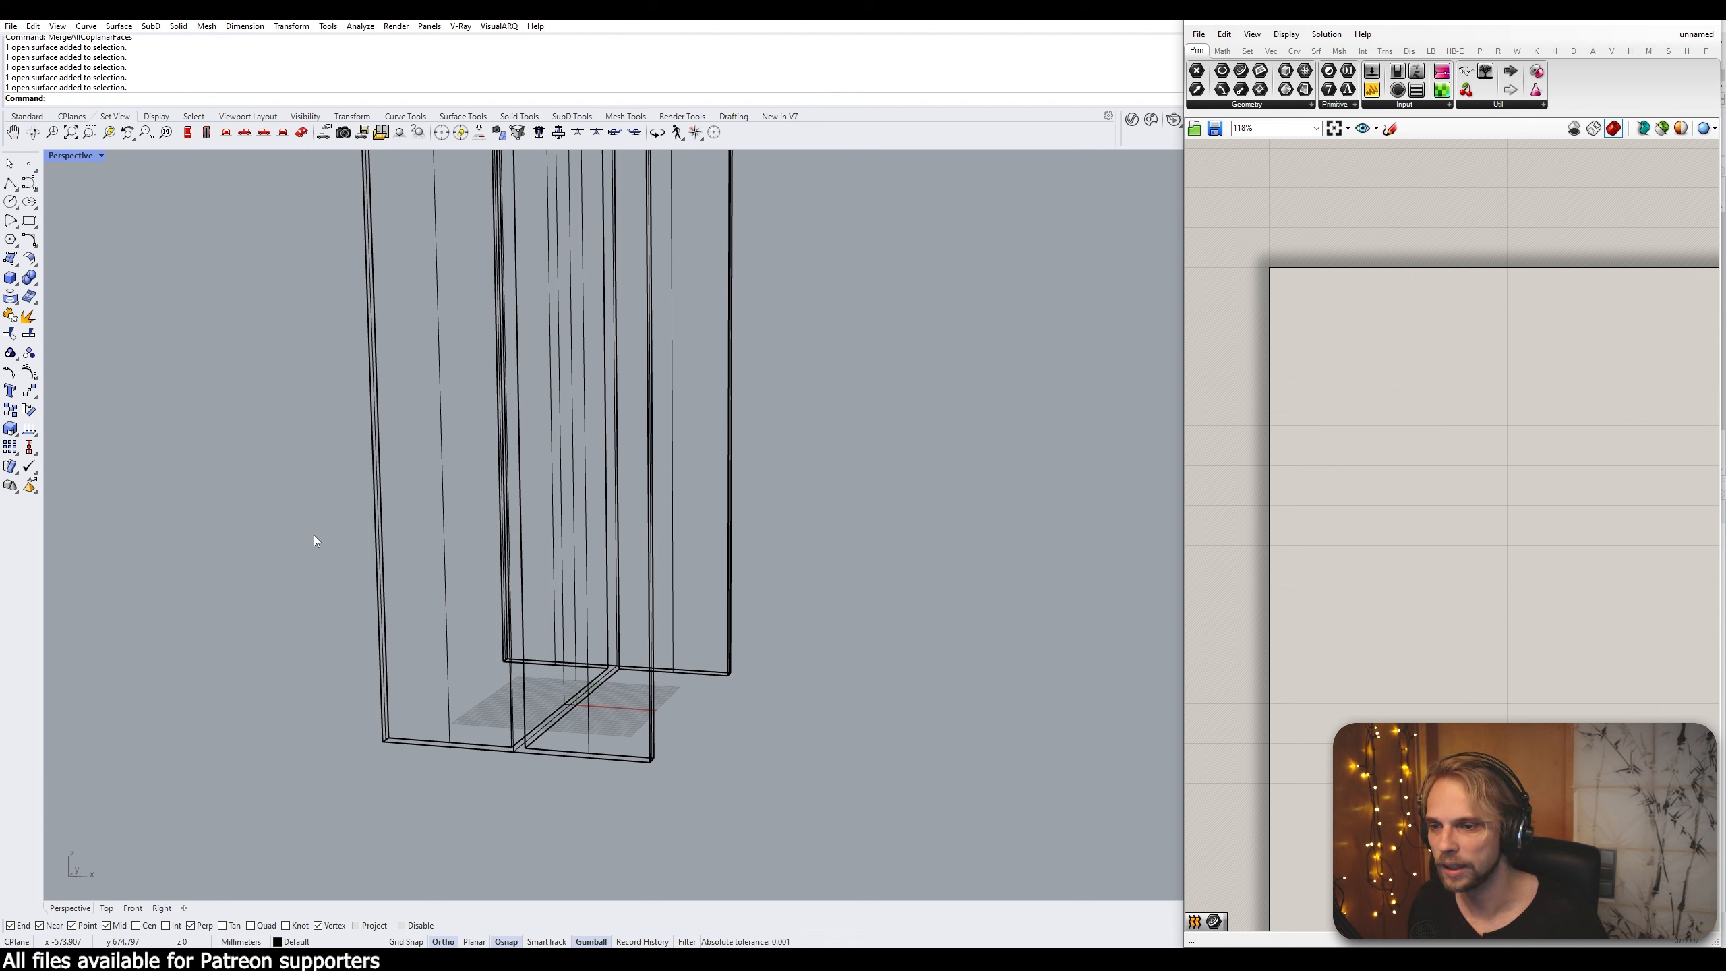
{"action": "right_click_drag", "start_coordinate": [290, 522], "coordinate": [472, 524]}
{"action": "scroll", "coordinate": [472, 524], "scroll_direction": "down", "scroll_amount": 8}
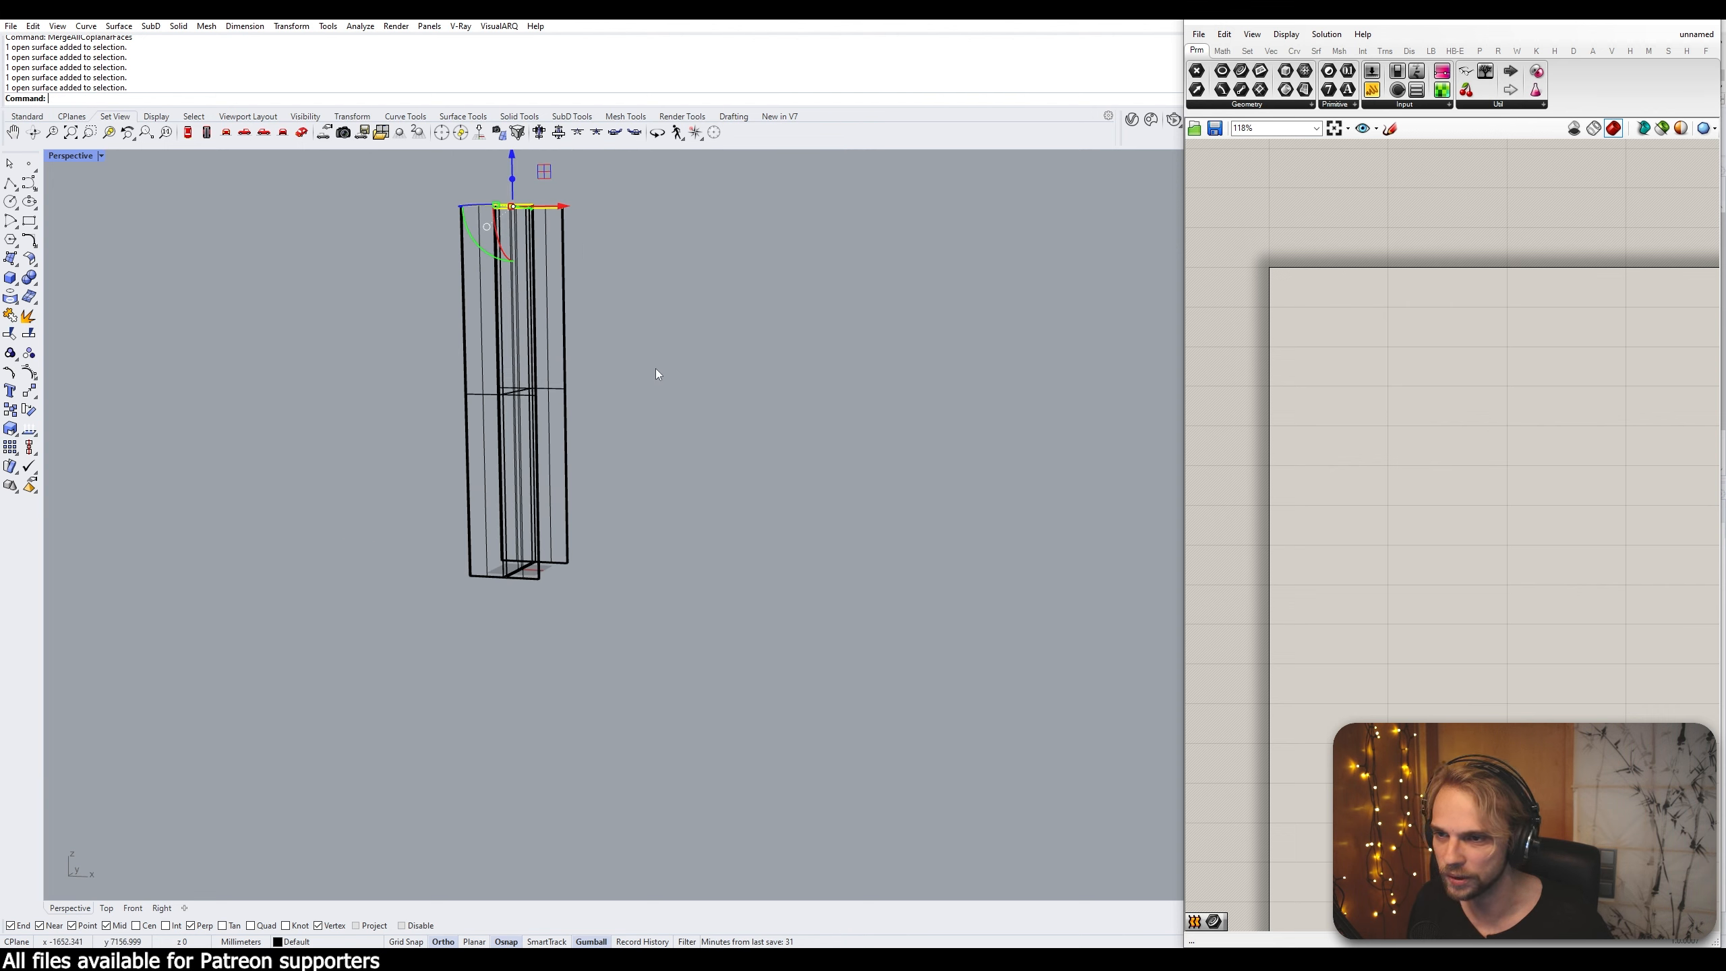
{"action": "left_click", "coordinate": [656, 369]}
{"action": "mouse_move", "coordinate": [657, 367]}
{"action": "right_mouse_down"}
{"action": "mouse_move", "coordinate": [663, 347]}
{"action": "mouse_move", "coordinate": [679, 367]}
{"action": "right_mouse_up"}
{"action": "right_click_drag", "start_coordinate": [458, 195], "coordinate": [452, 316]}
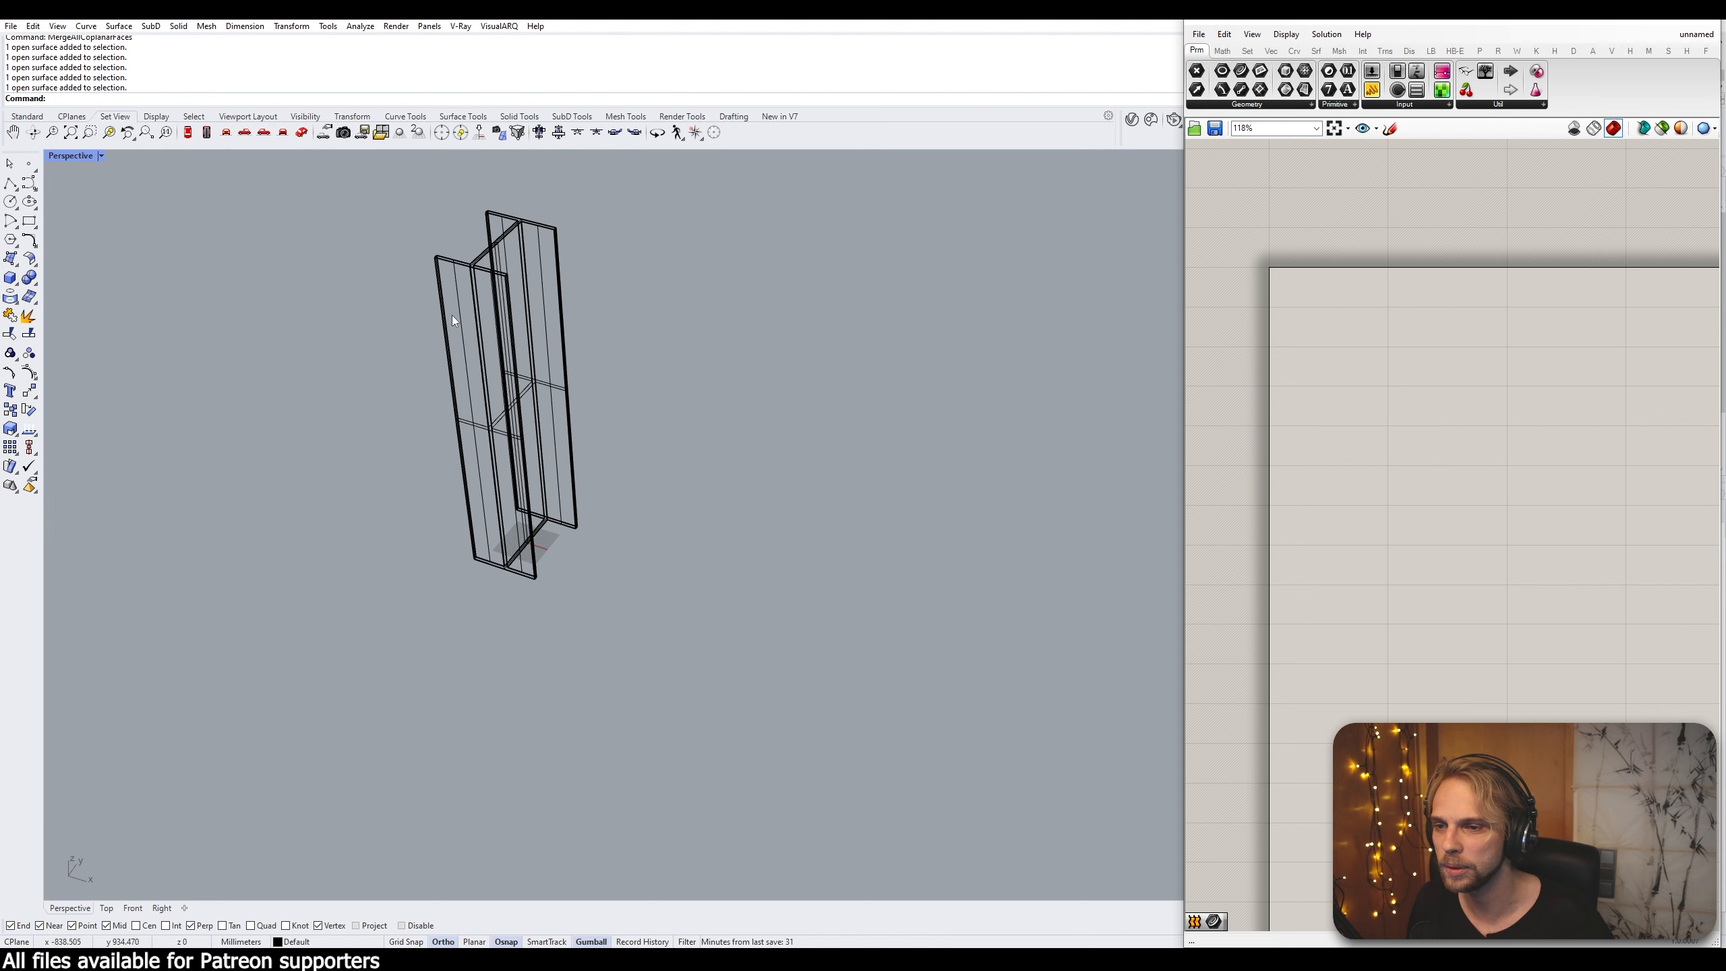
Set the Perspective viewport's display mode to Shaded and view the extruded beam
{"action": "left_click", "coordinate": [496, 435]}
{"action": "left_click", "coordinate": [353, 327]}
{"action": "left_click", "coordinate": [101, 156]}
{"action": "left_click", "coordinate": [108, 227]}
{"action": "mouse_move", "coordinate": [530, 435]}
{"action": "right_mouse_down"}
{"action": "mouse_move", "coordinate": [622, 489]}
{"action": "mouse_move", "coordinate": [582, 468]}
{"action": "right_mouse_up"}
{"action": "scroll", "coordinate": [586, 364], "scroll_direction": "up", "scroll_amount": 4}
{"action": "mouse_move", "coordinate": [615, 369]}
{"action": "right_mouse_down"}
{"action": "mouse_move", "coordinate": [441, 329]}
{"action": "mouse_move", "coordinate": [621, 348]}
{"action": "right_mouse_up"}
{"action": "right_click_drag", "start_coordinate": [647, 511], "coordinate": [739, 494]}
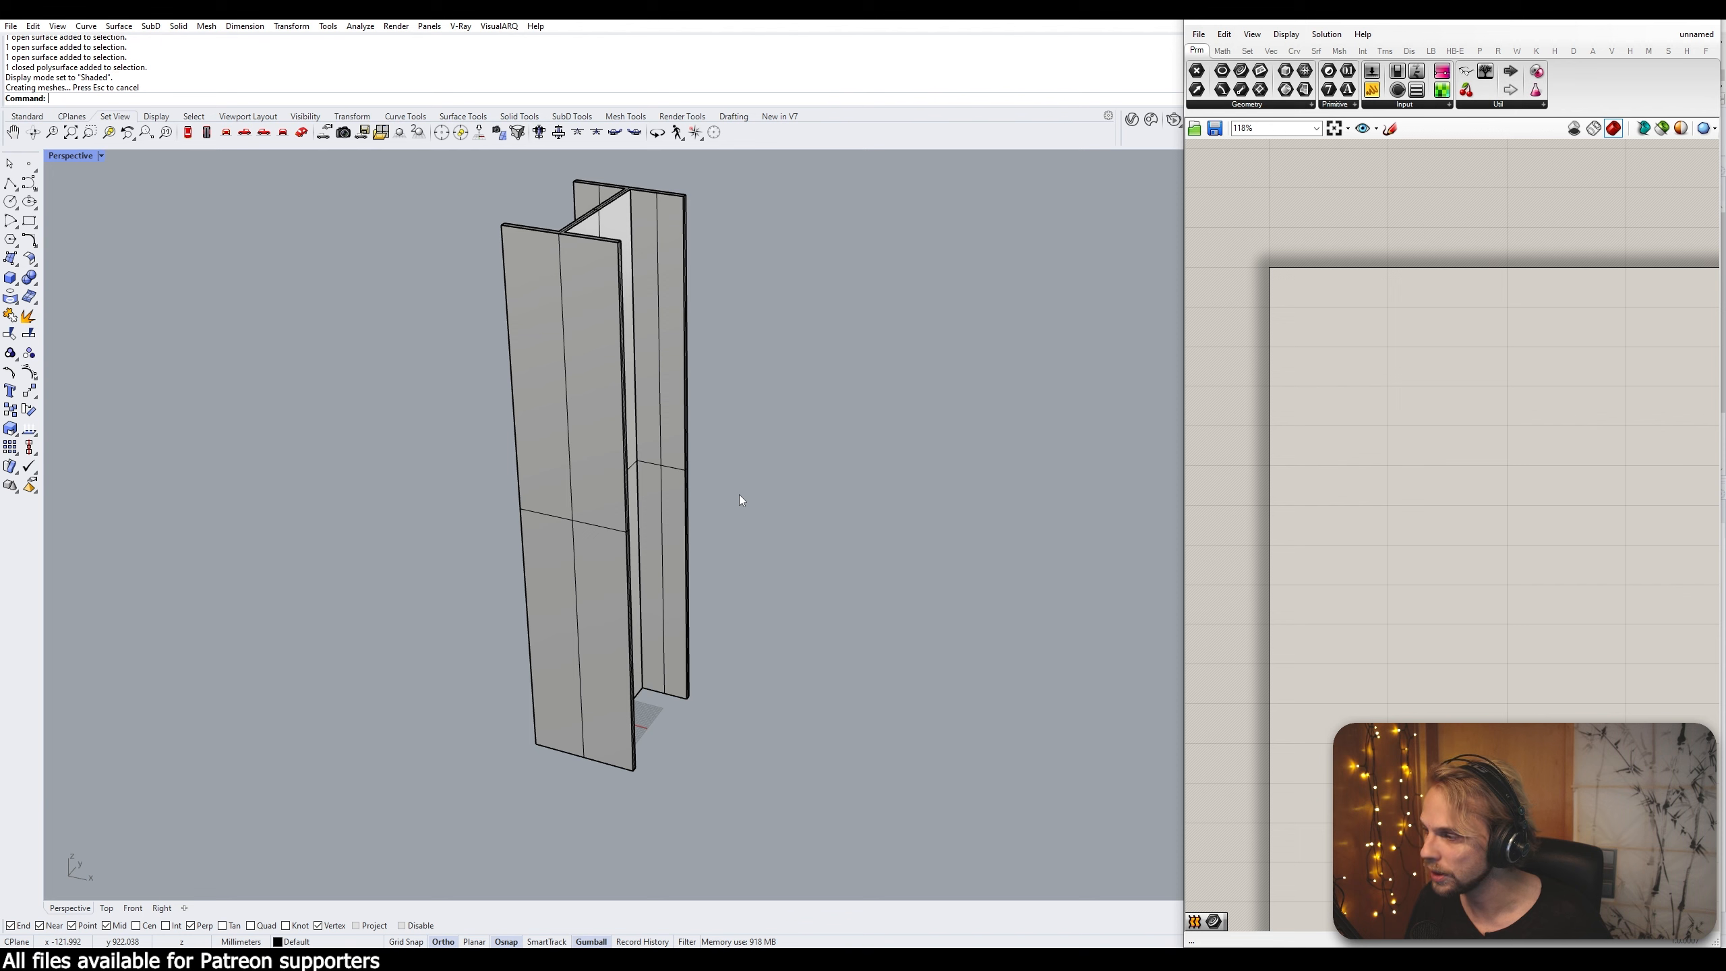
Start a block definition from the beam solid with its base point at the origin (0)
{"action": "left_click", "coordinate": [624, 452]}
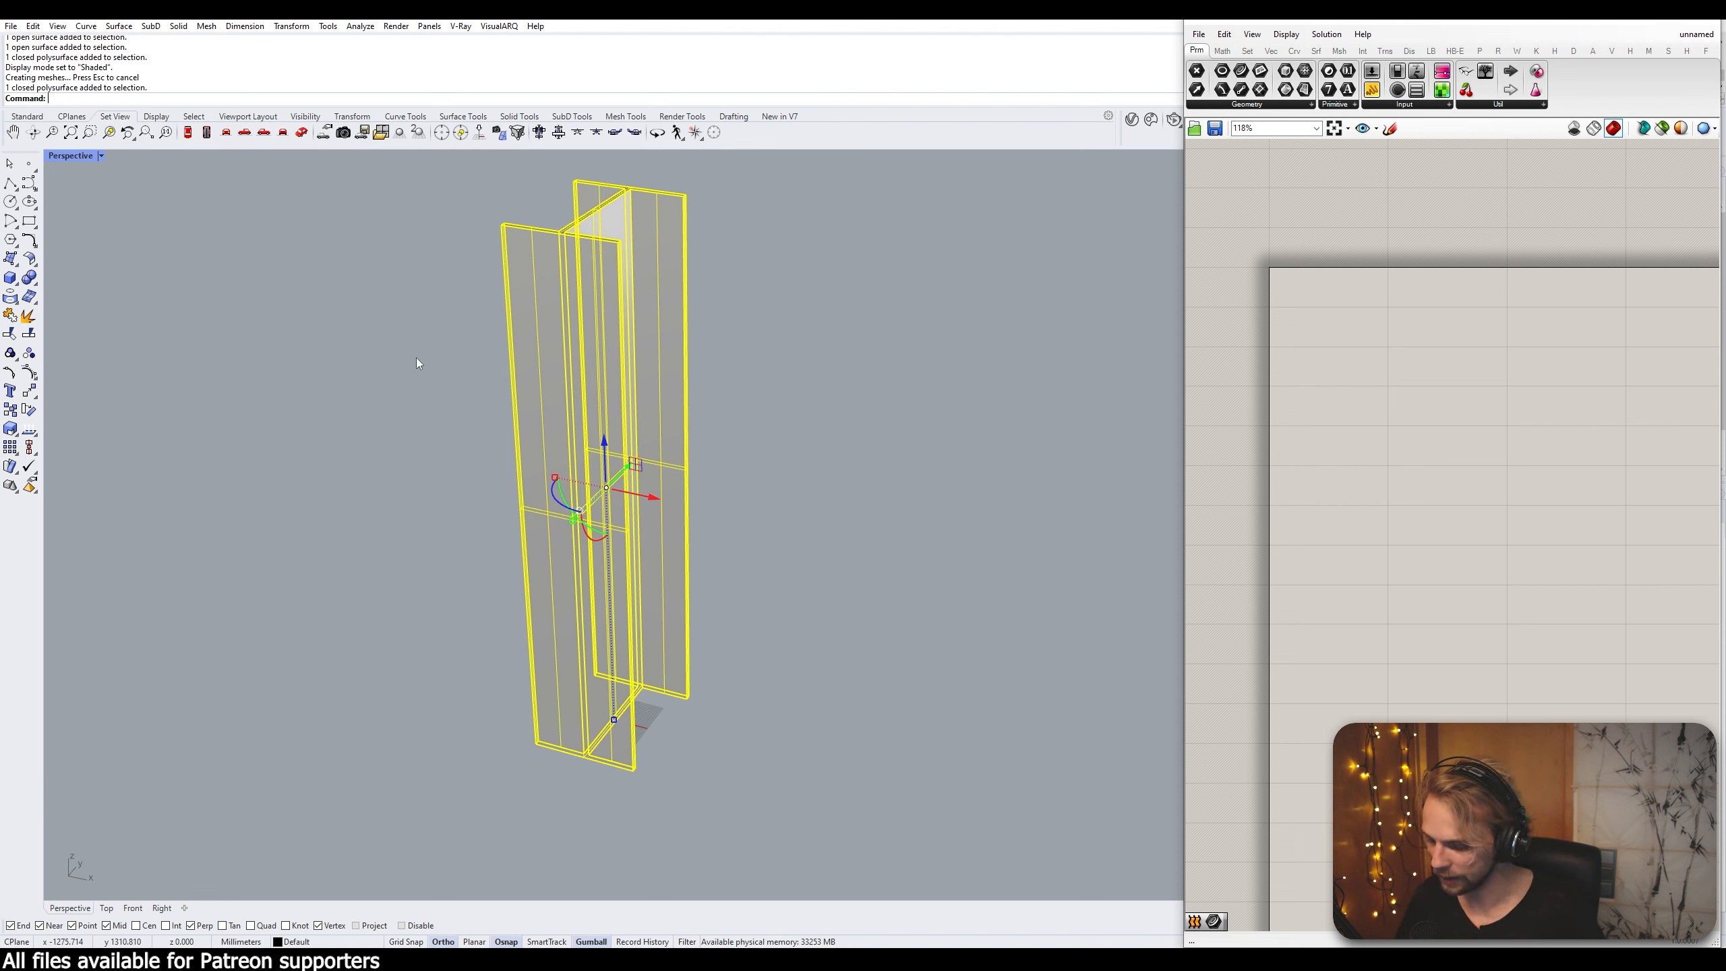
{"action": "type", "text": "block"}
{"action": "key", "text": "Return"}
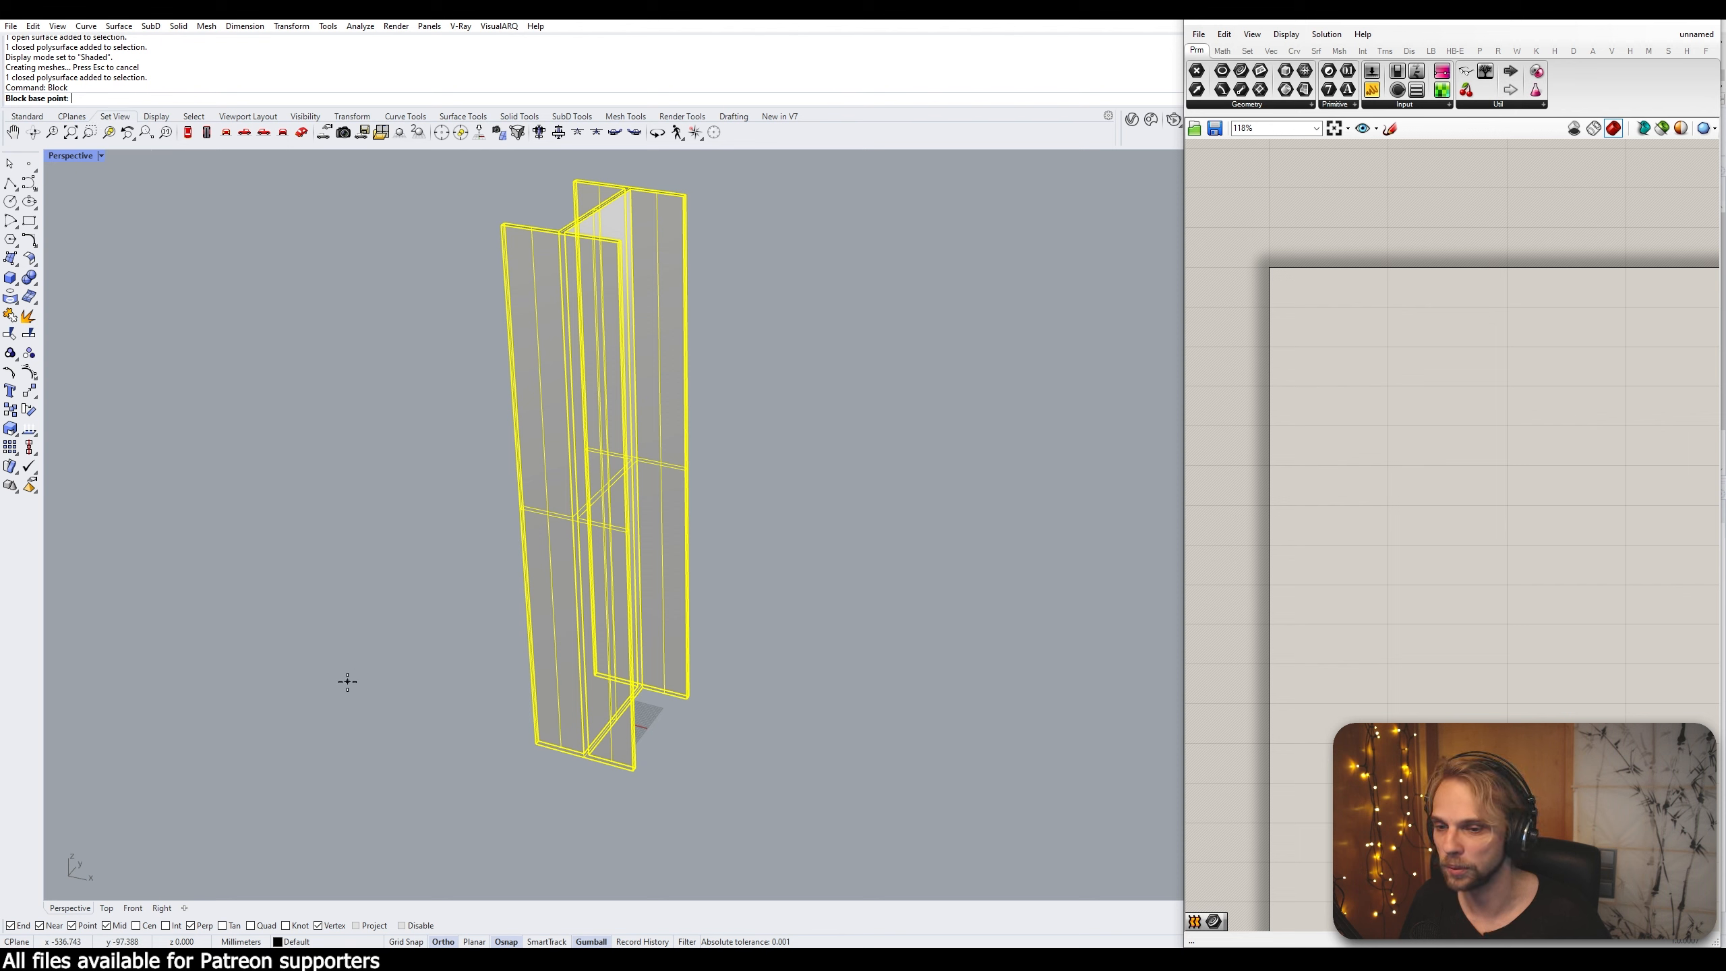
{"action": "right_click_drag", "start_coordinate": [452, 746], "coordinate": [543, 738]}
{"action": "scroll", "coordinate": [550, 731], "scroll_direction": "up", "scroll_amount": 5}
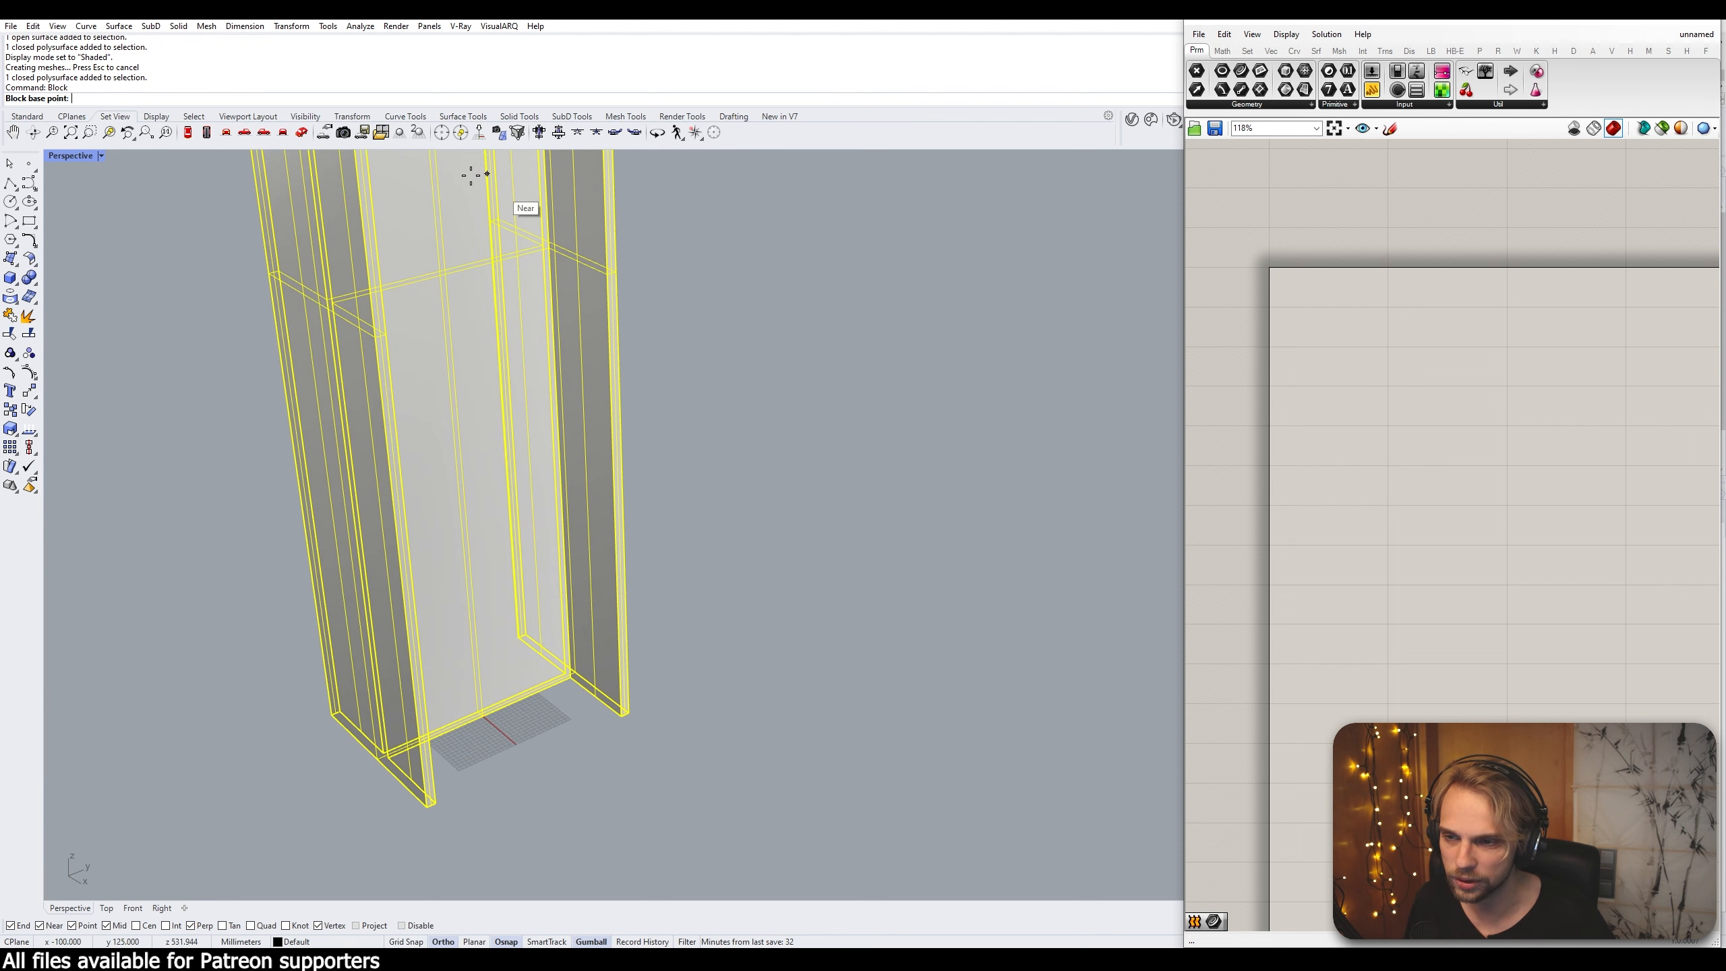
{"action": "scroll", "coordinate": [551, 857], "scroll_direction": "up", "scroll_amount": 2}
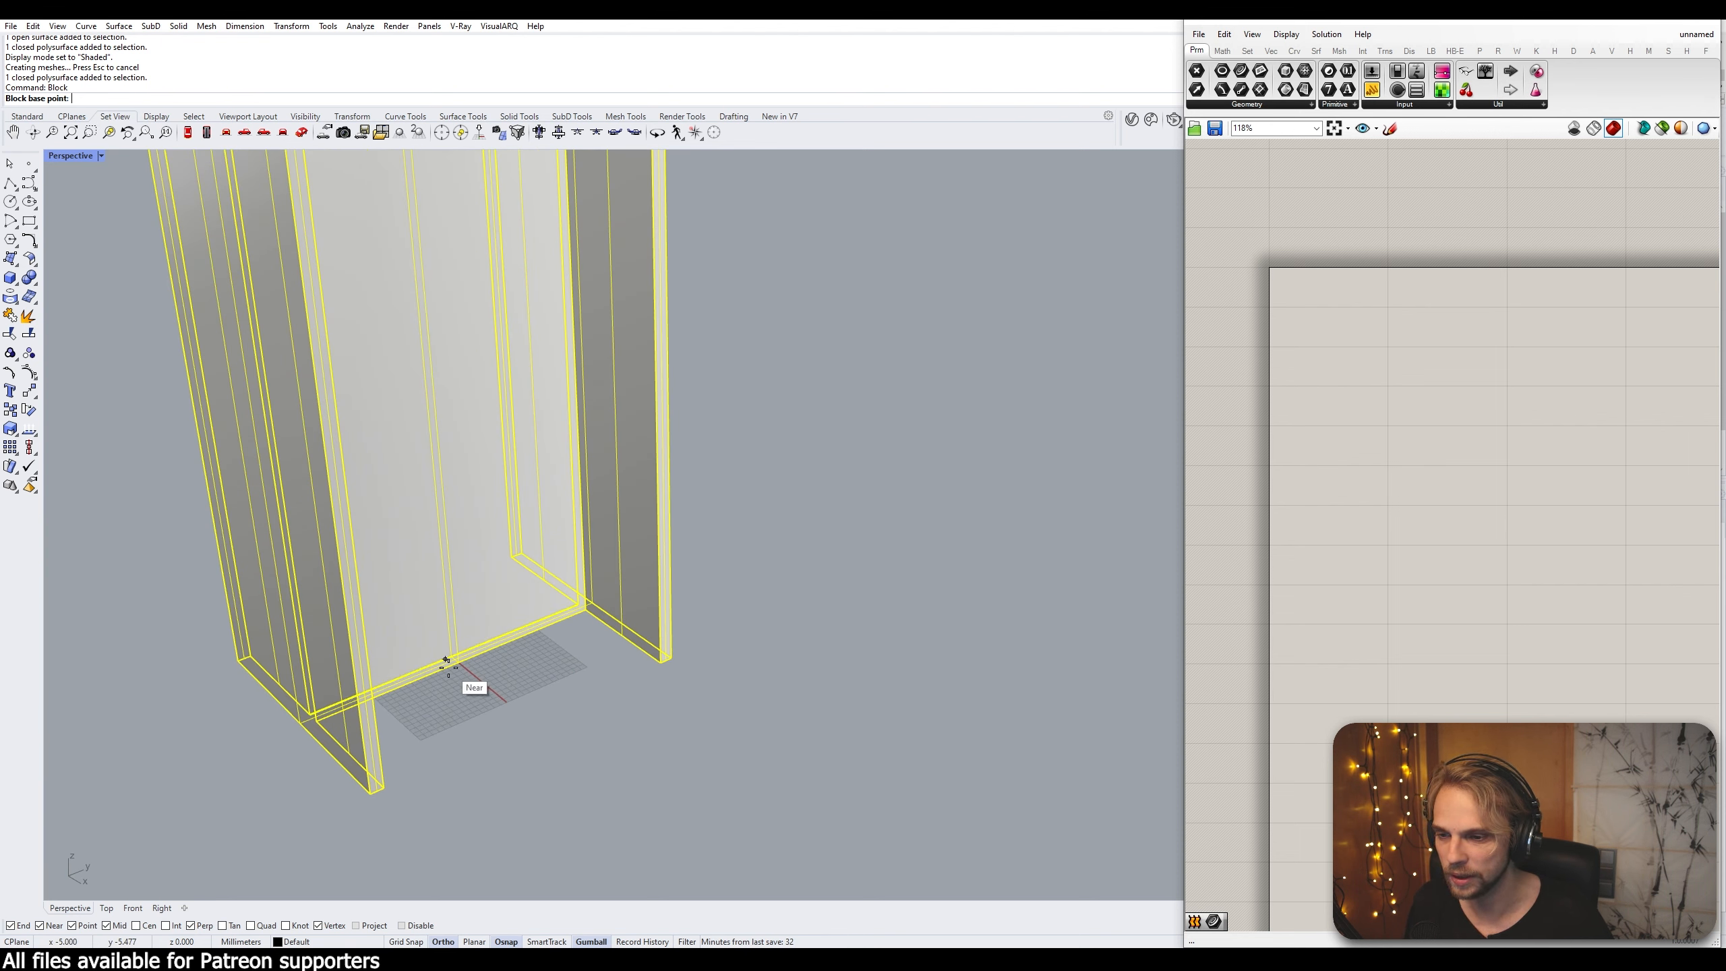
{"action": "scroll", "coordinate": [469, 670], "scroll_direction": "down", "scroll_amount": 5}
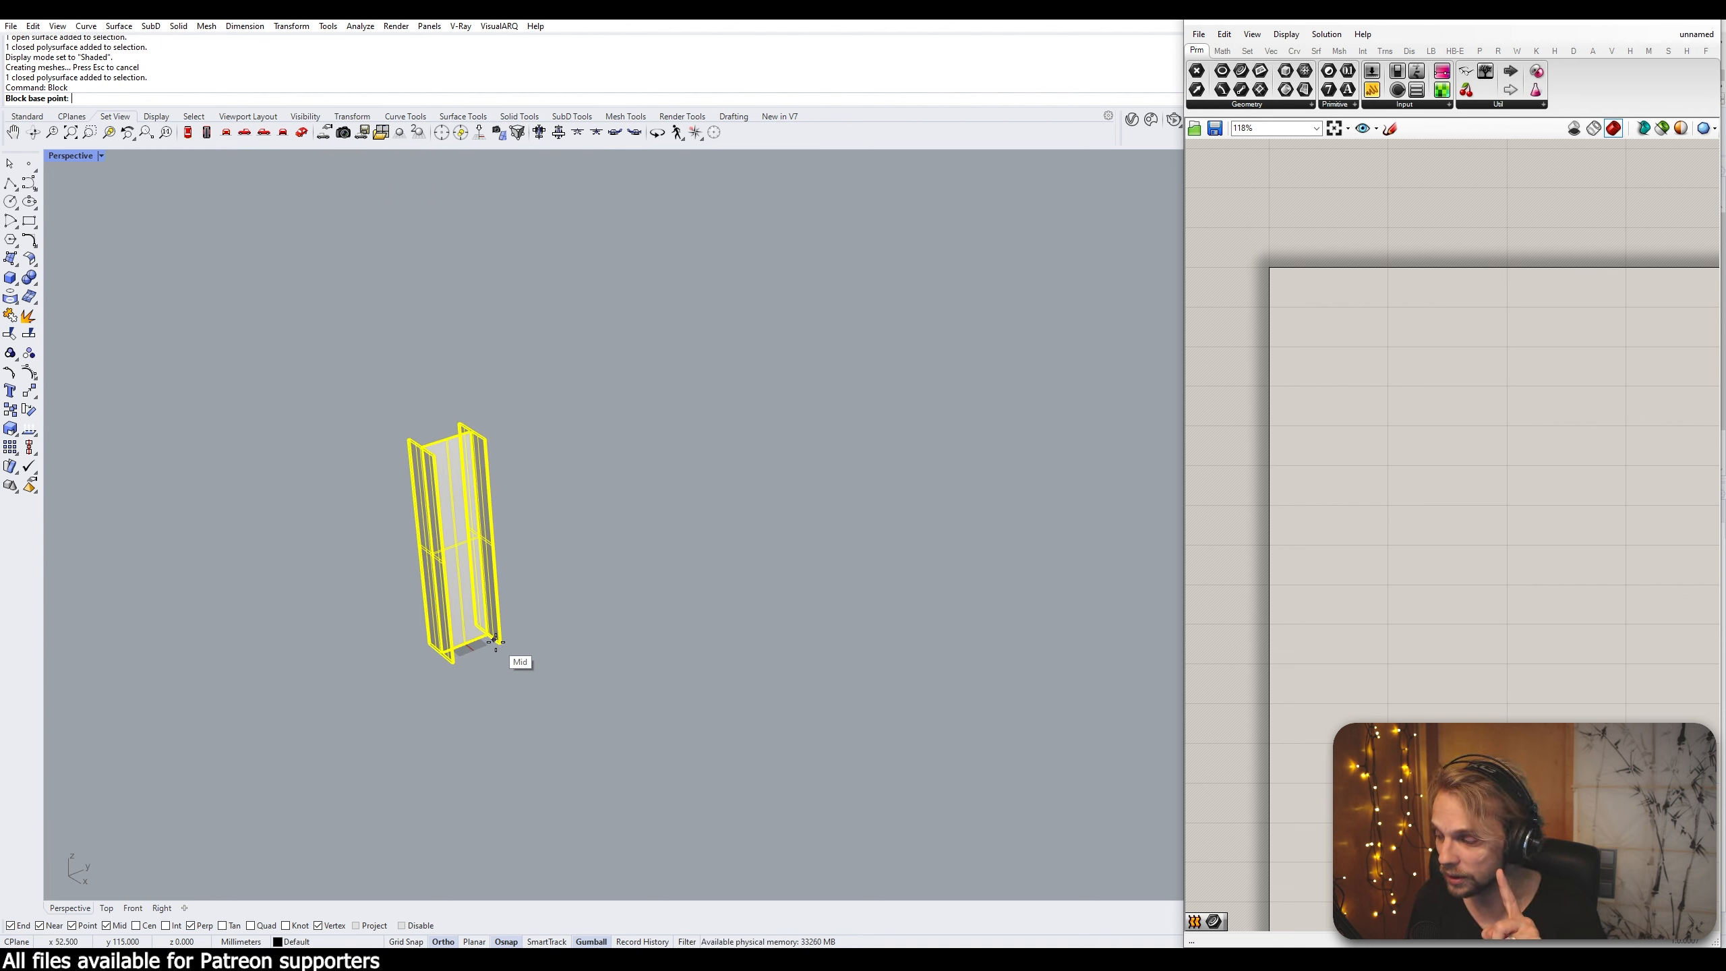
{"action": "scroll", "coordinate": [495, 643], "scroll_direction": "up", "scroll_amount": 5}
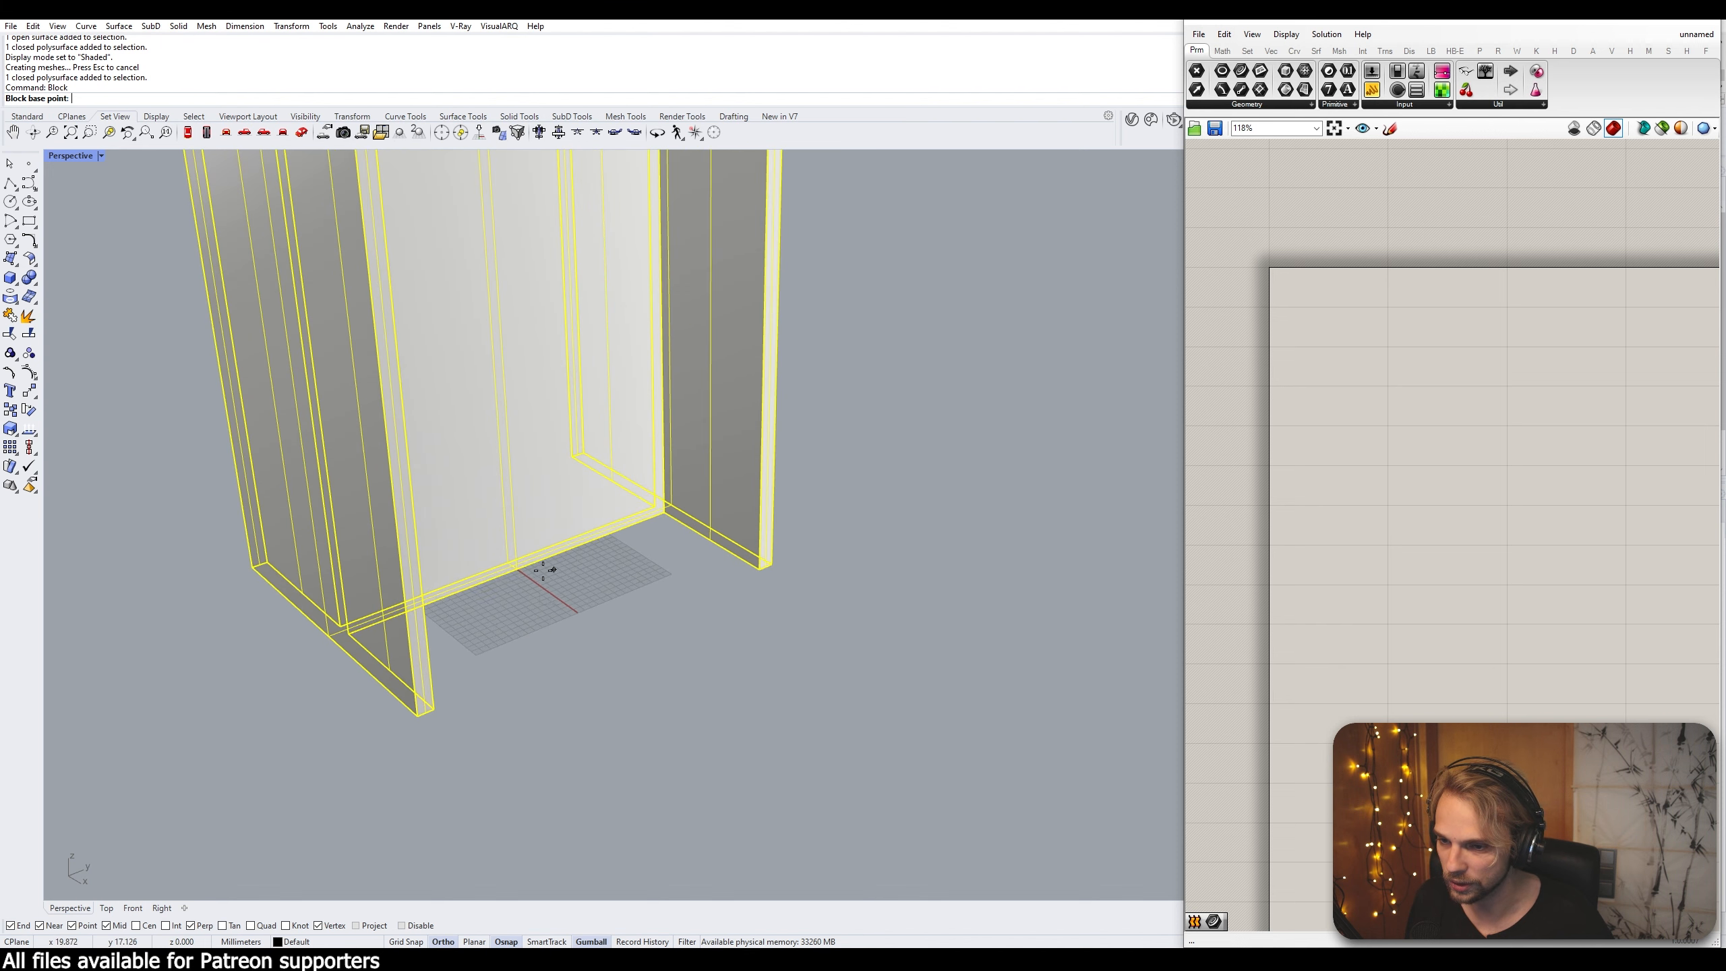
{"action": "scroll", "coordinate": [525, 593], "scroll_direction": "down", "scroll_amount": 3}
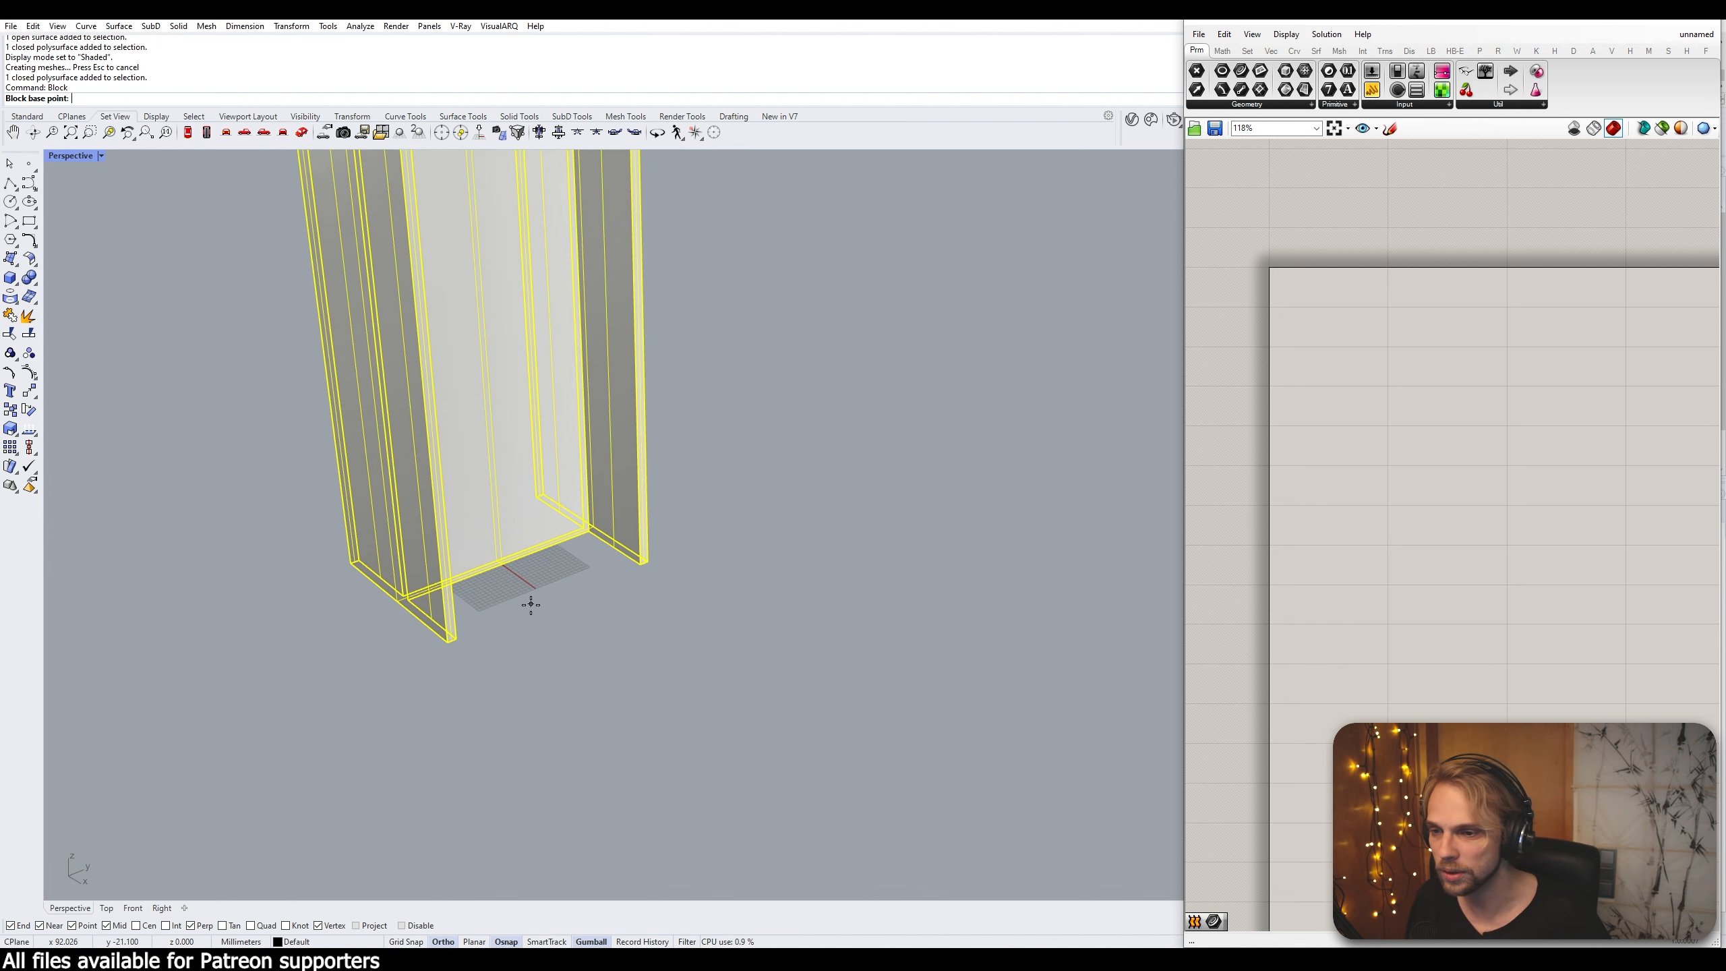
{"action": "right_click_drag", "start_coordinate": [531, 604], "coordinate": [608, 639]}
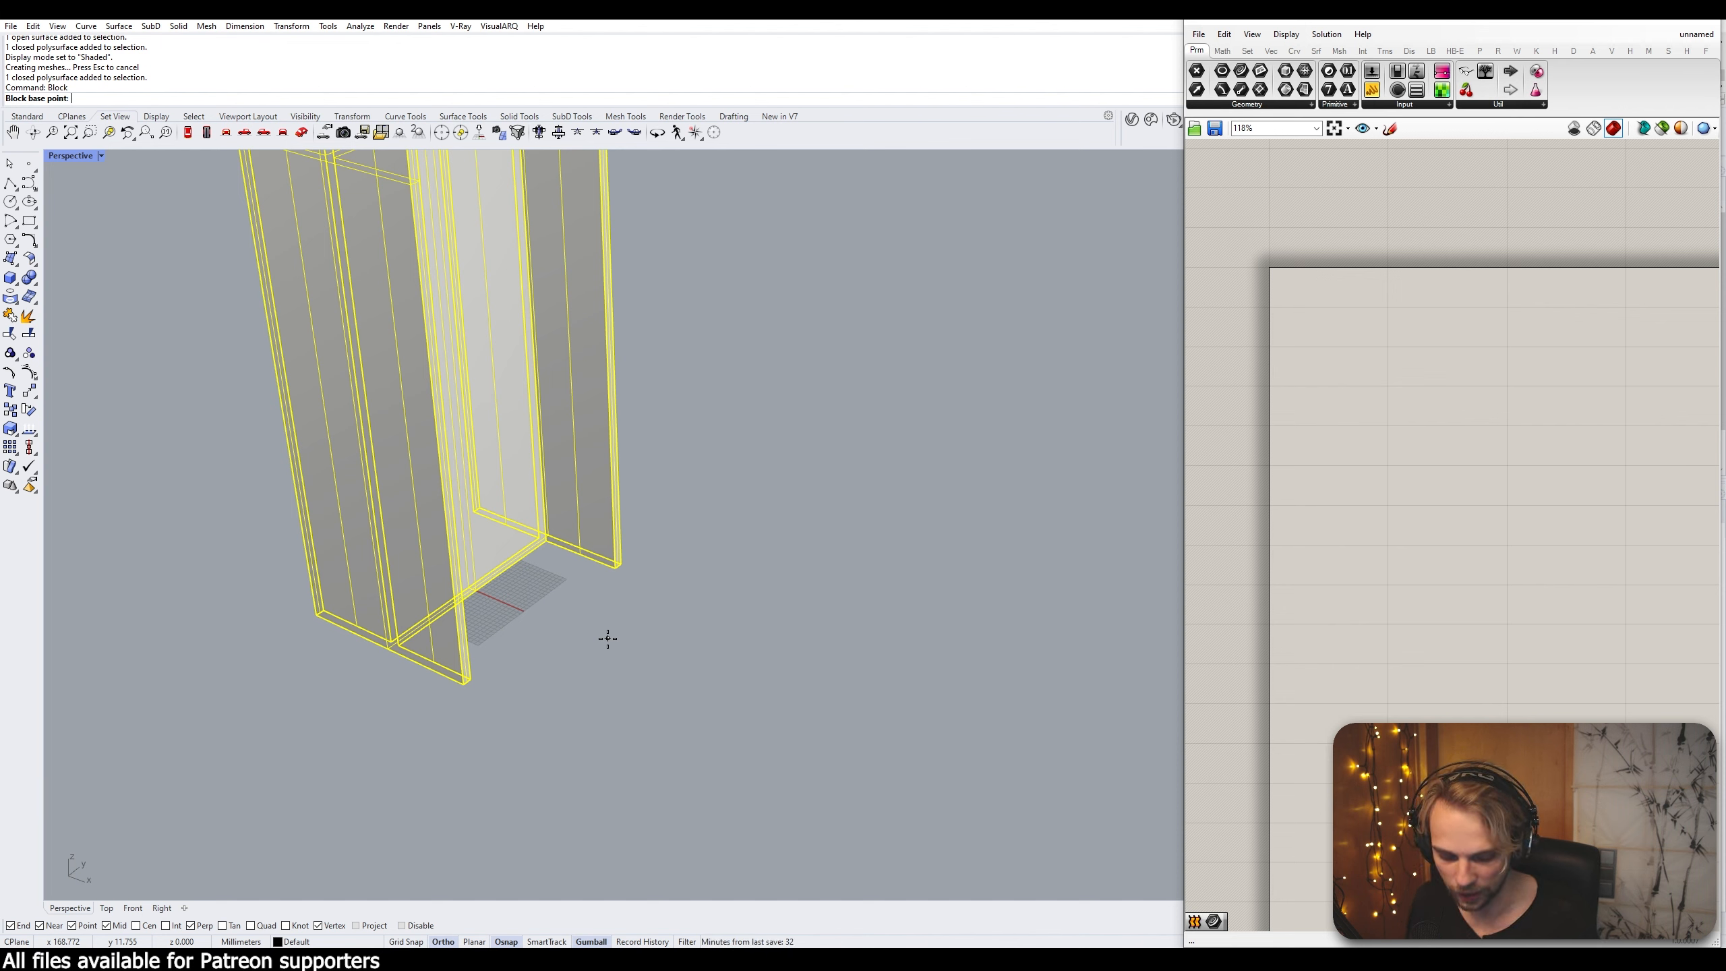
{"action": "type", "text": "0"}
{"action": "key", "text": "Return"}
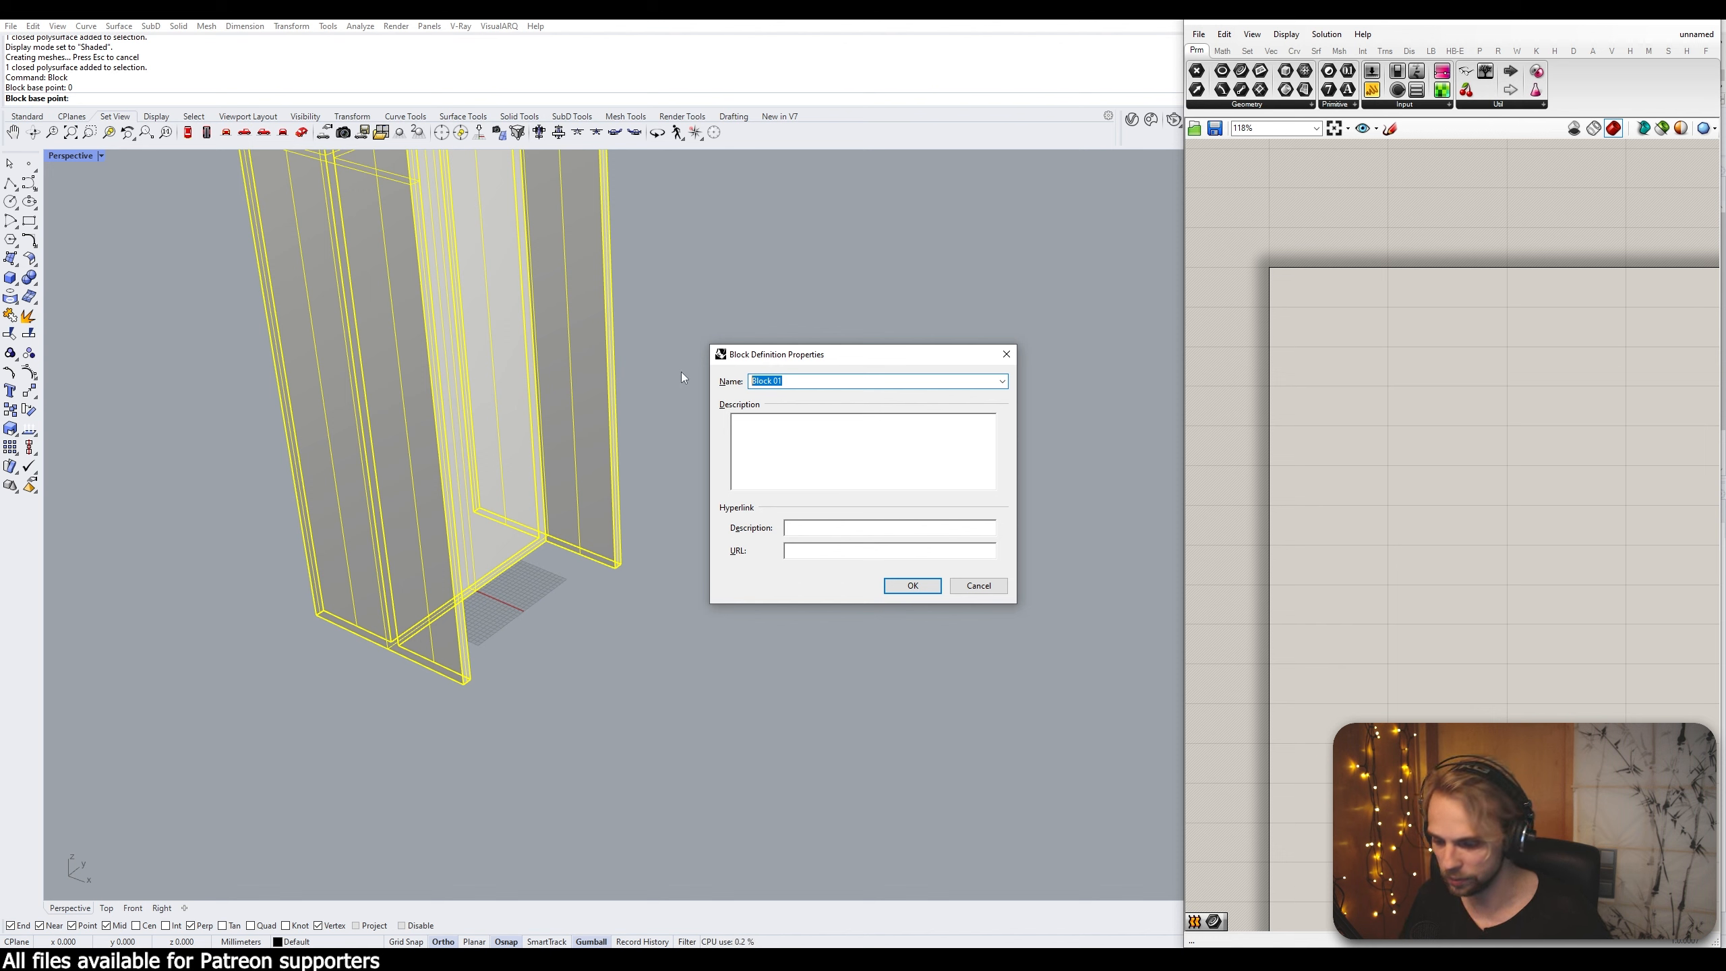
Name the block definition "beam" and create it
{"action": "type", "text": "beam"}
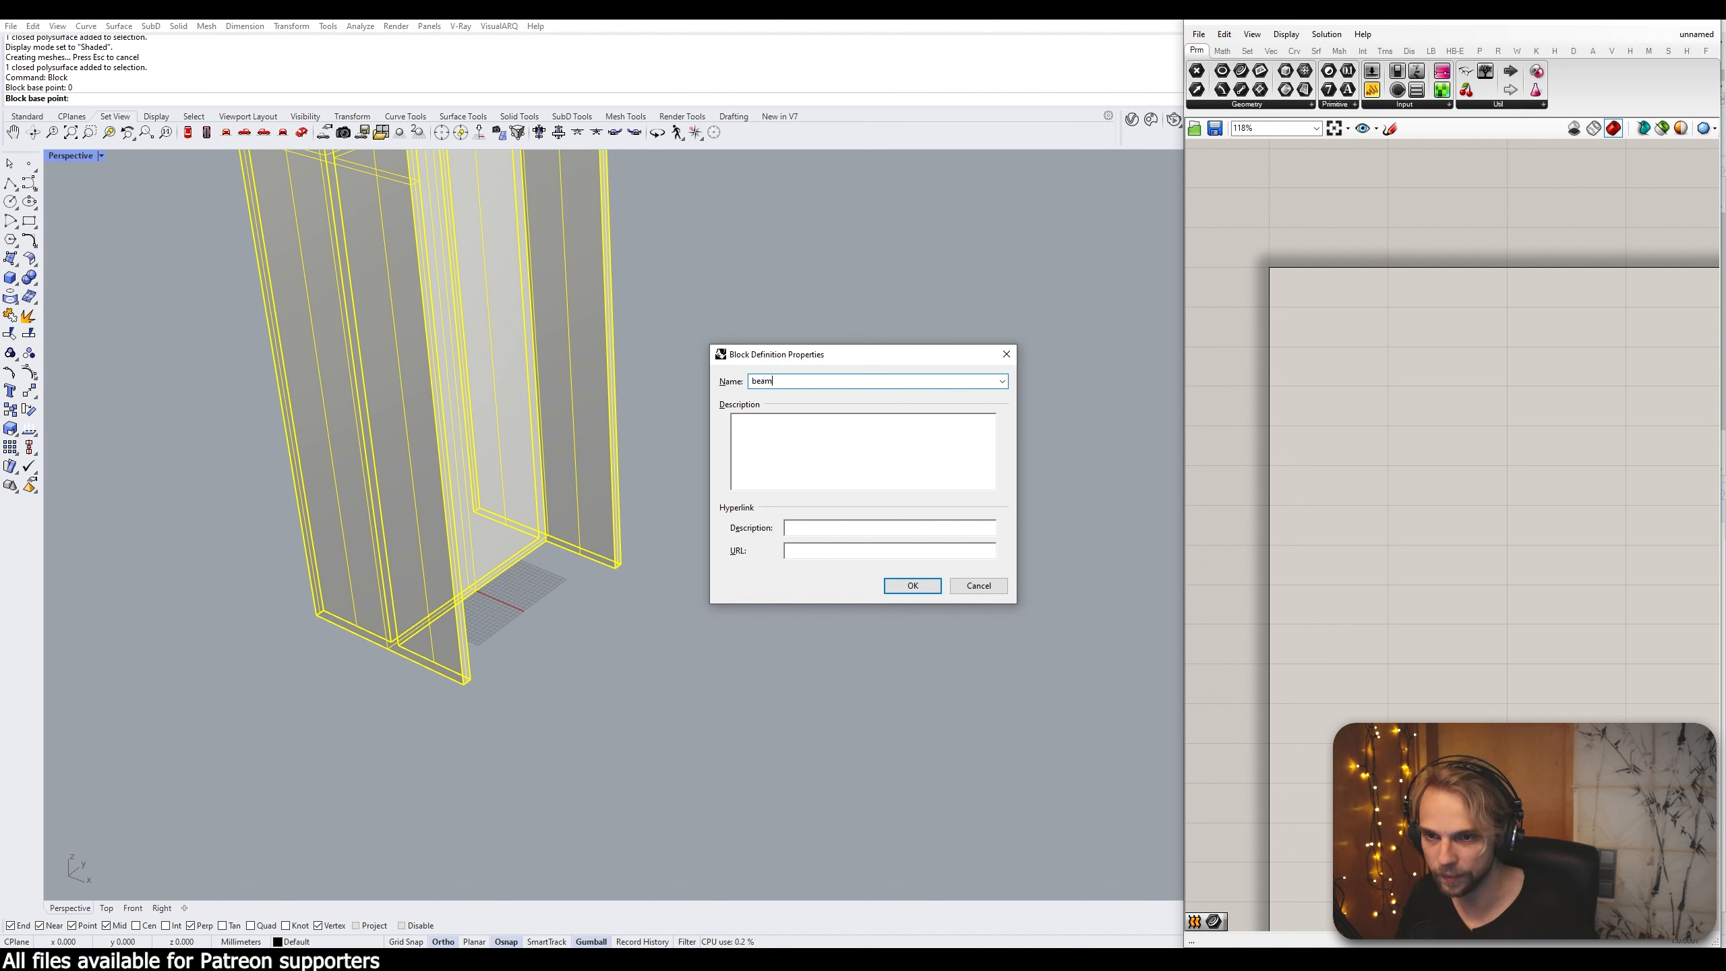
{"action": "left_click", "coordinate": [918, 588]}
{"action": "right_click_drag", "start_coordinate": [469, 365], "coordinate": [468, 659], "text": "shift"}
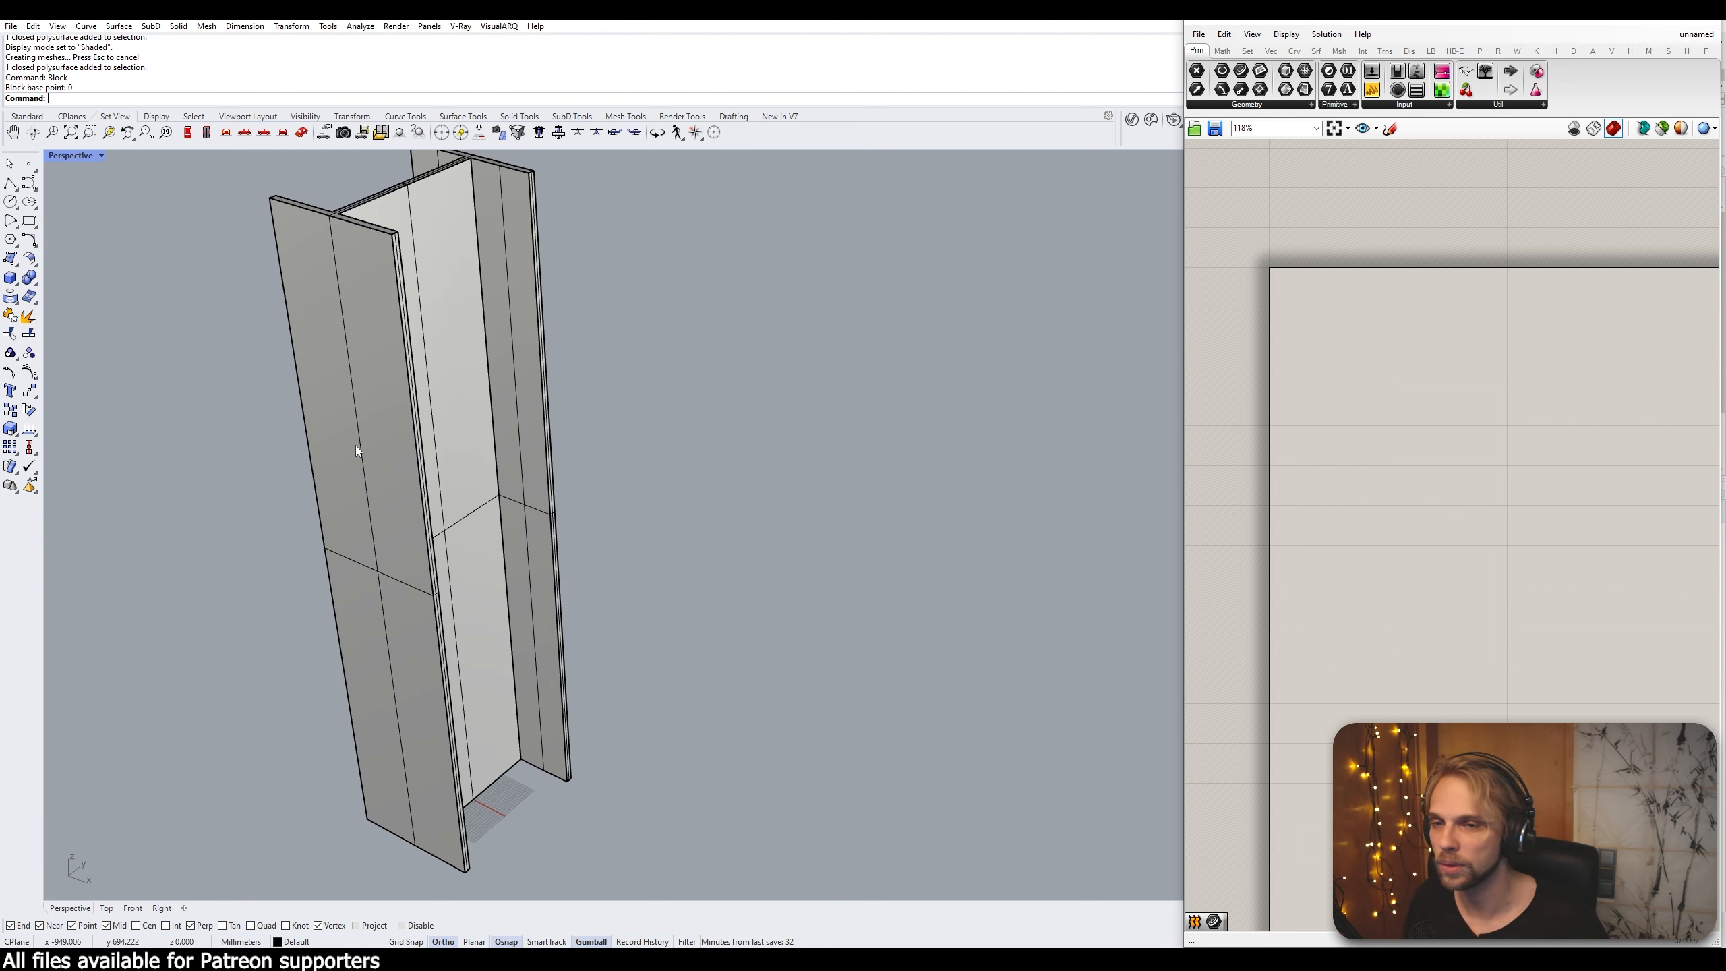
Delete the beam block instance from the model, leaving its definition in the file
{"action": "scroll", "coordinate": [356, 446], "scroll_direction": "down", "scroll_amount": 3}
{"action": "left_click", "coordinate": [366, 368]}
{"action": "key", "text": "Delete"}
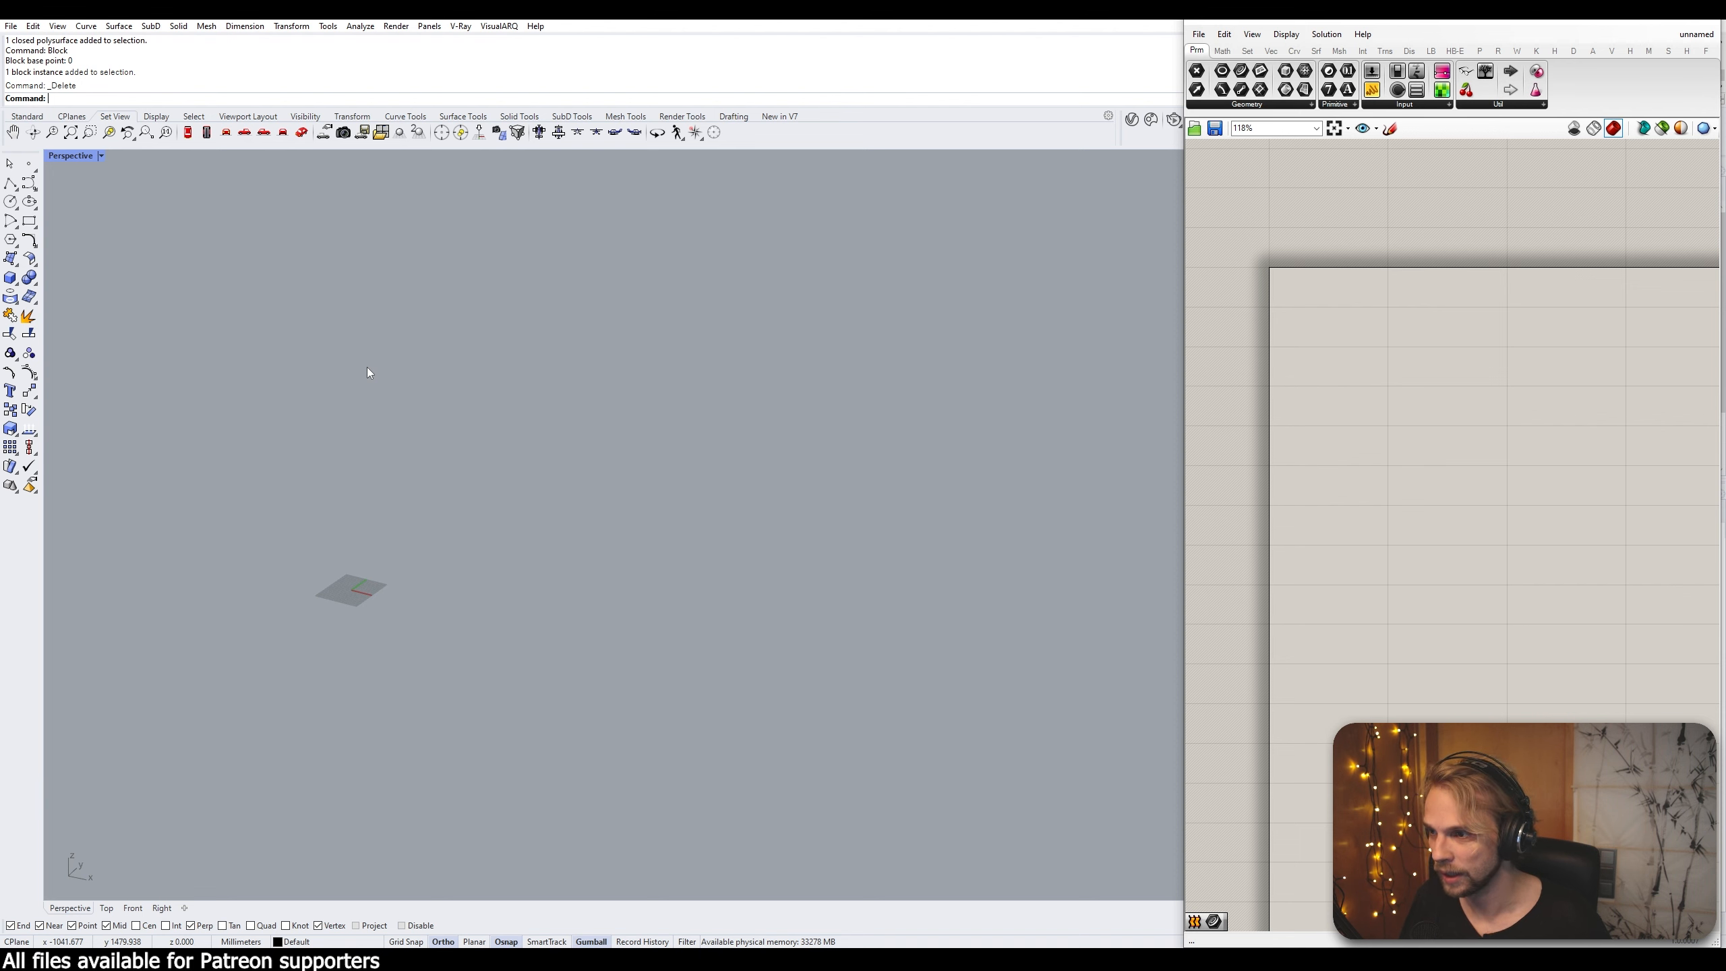
Check the beam definition in the Block Manager and close the manager
{"action": "type", "text": "BlockManager"}
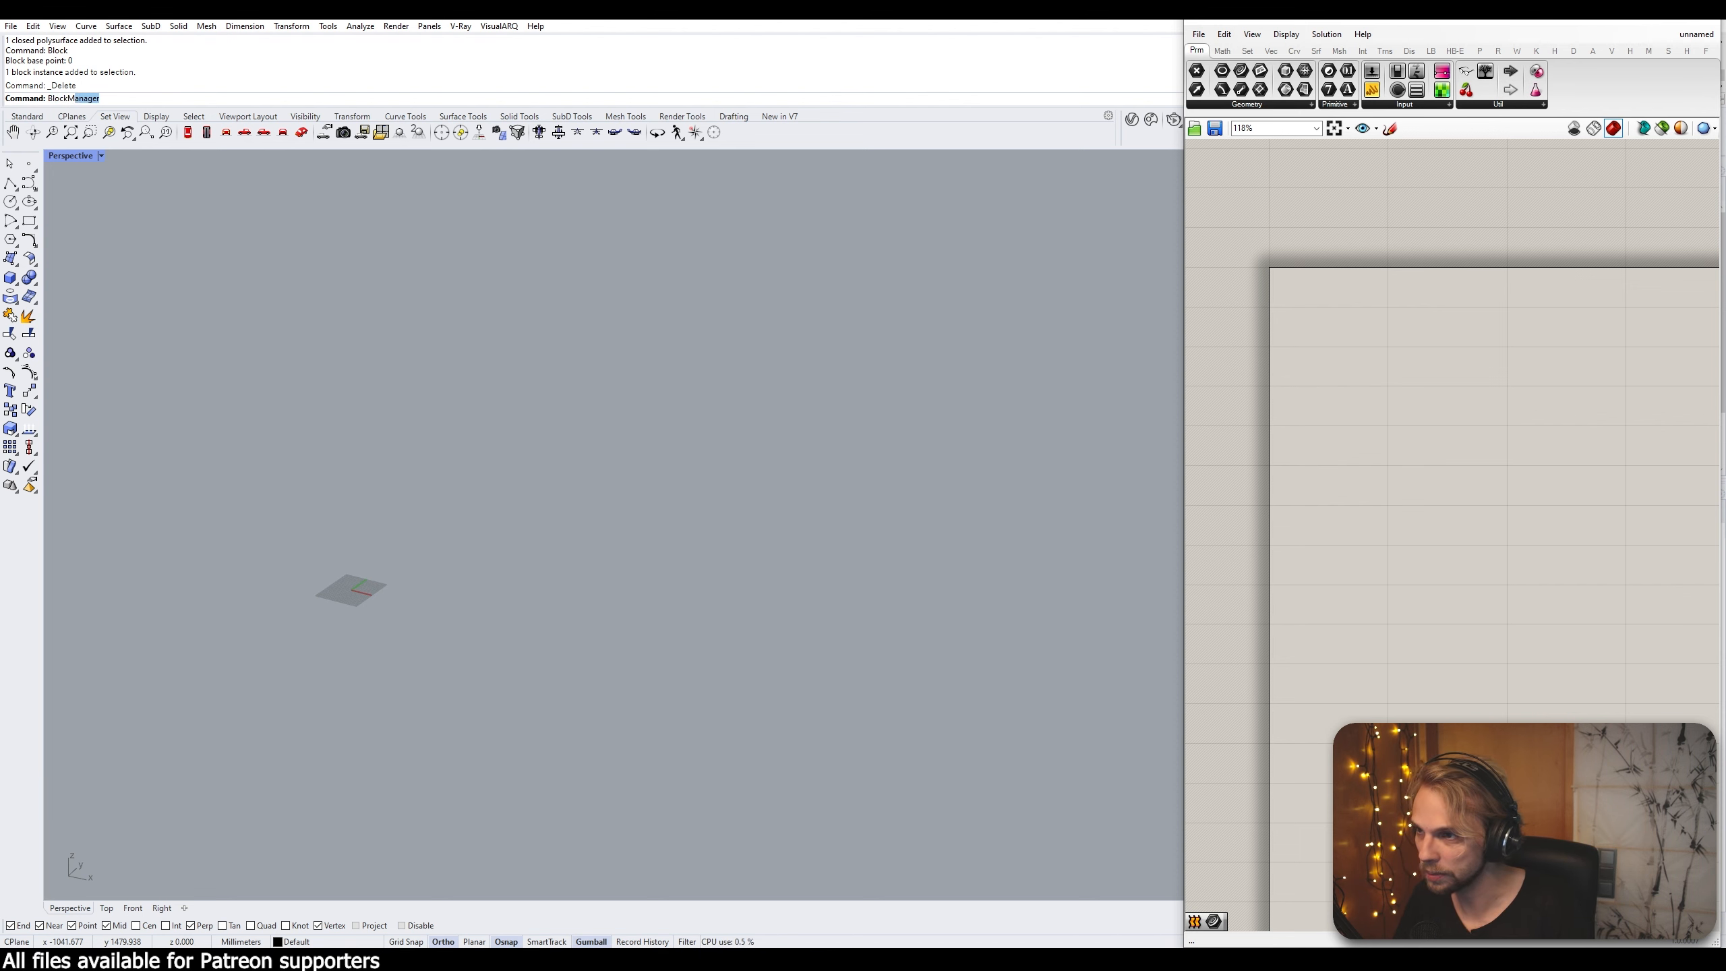
{"action": "key", "text": "Return"}
{"action": "left_click_drag", "start_coordinate": [957, 213], "coordinate": [904, 212]}
{"action": "left_click", "coordinate": [723, 262]}
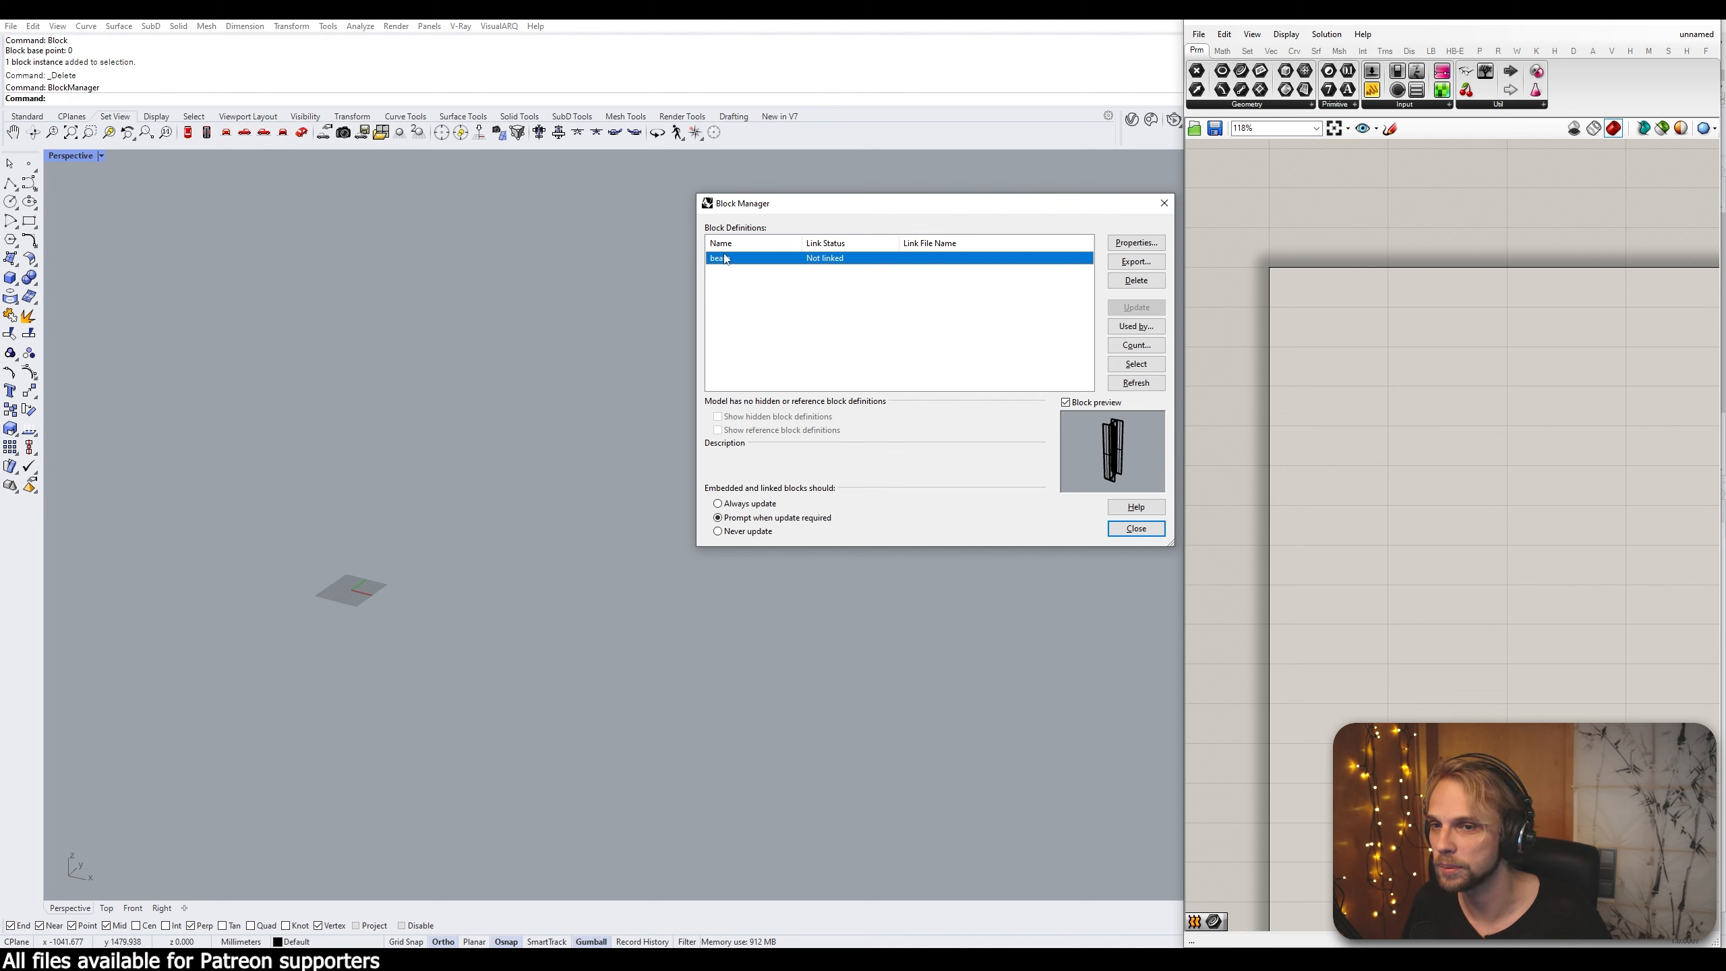
{"action": "left_click", "coordinate": [851, 656]}
{"action": "left_click", "coordinate": [500, 321]}
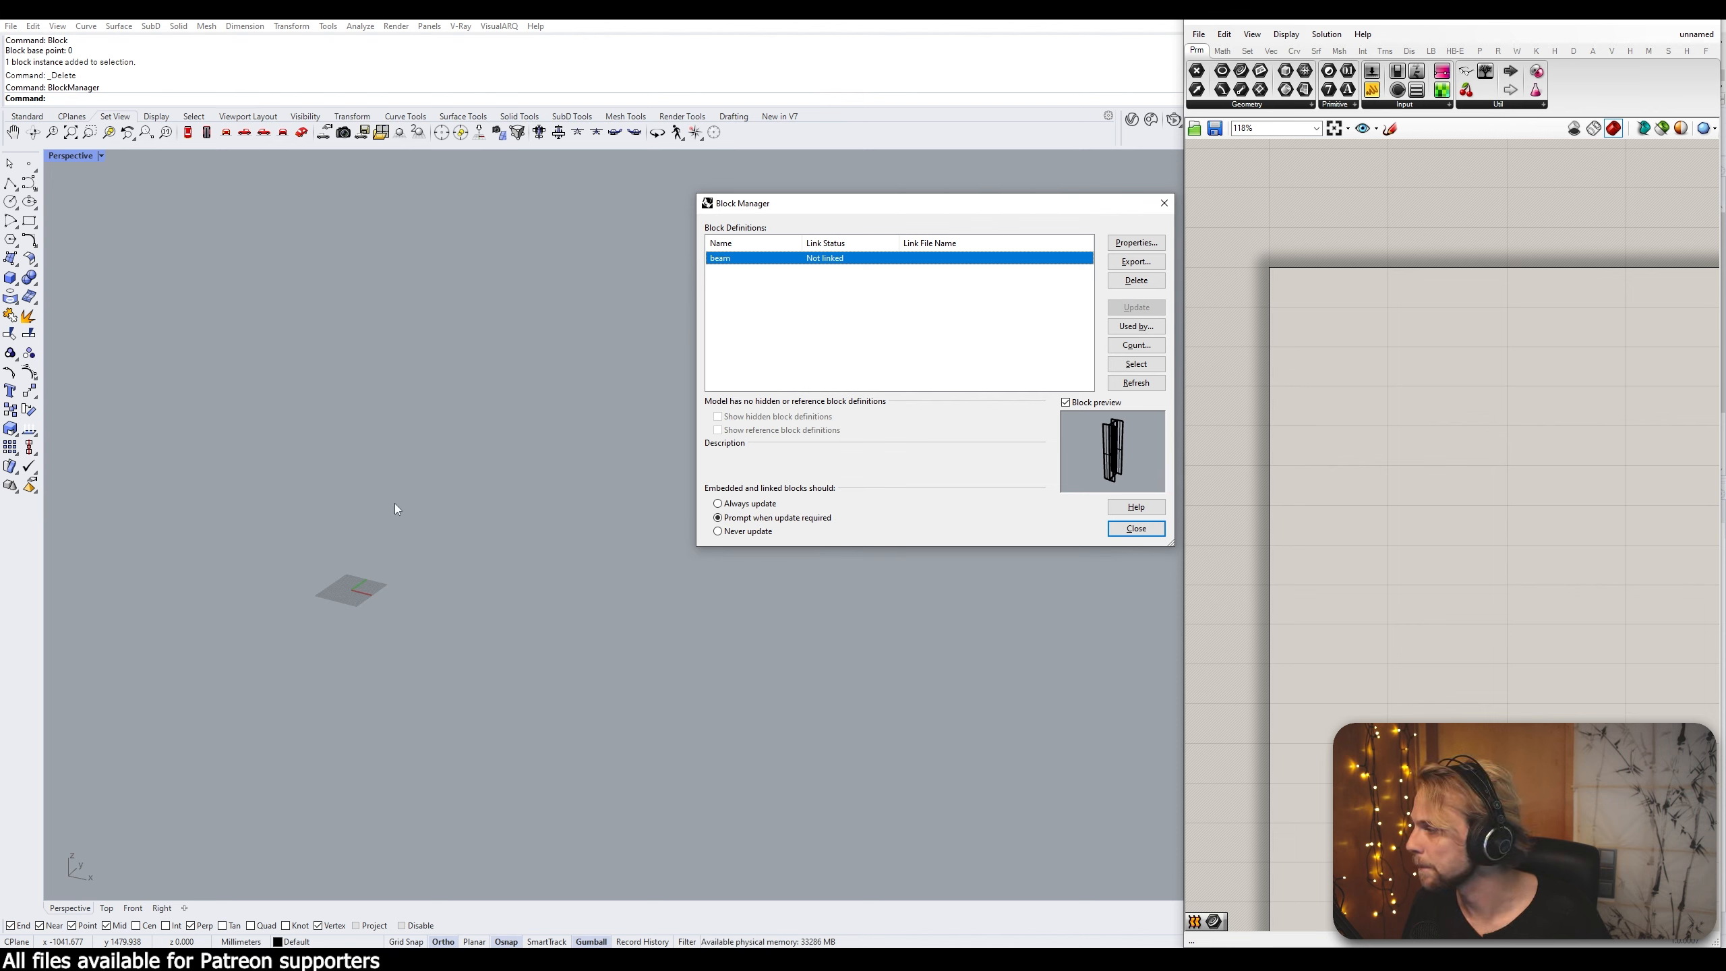
{"action": "left_click", "coordinate": [1136, 528]}
Insert the beam block as a block instance at scale 1 at a free point away from the origin
{"action": "mouse_move", "coordinate": [462, 510]}
{"action": "right_mouse_down"}
{"action": "mouse_move", "coordinate": [460, 537]}
{"action": "mouse_move", "coordinate": [469, 513]}
{"action": "right_mouse_up"}
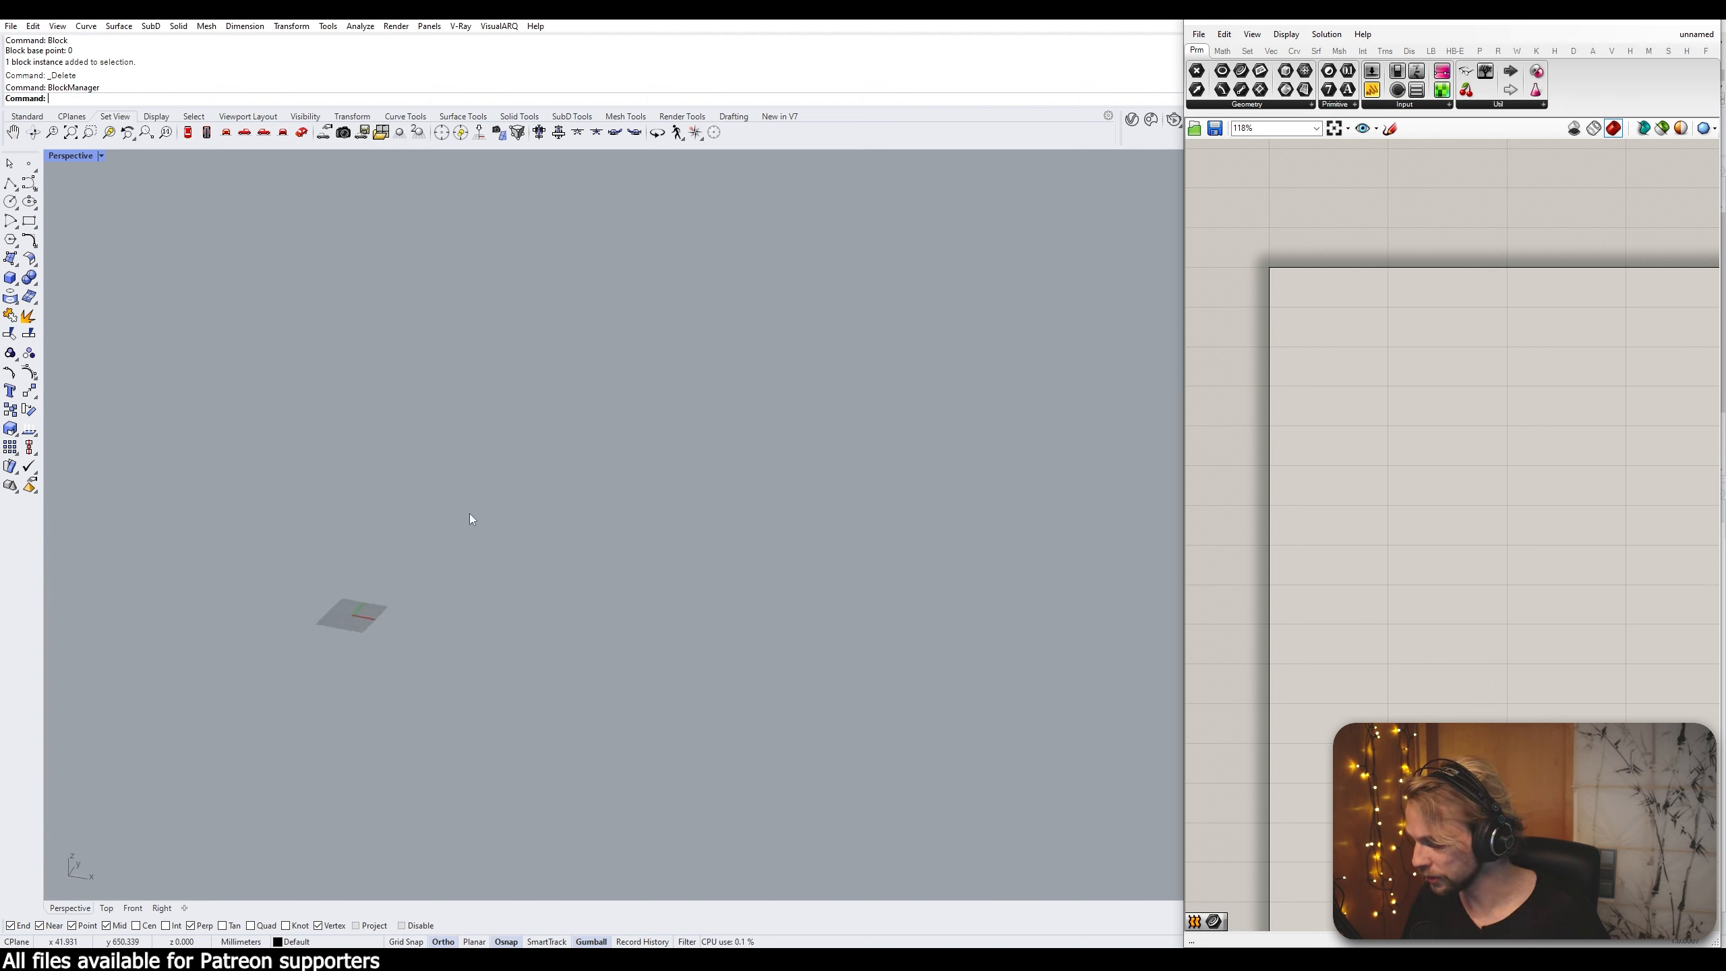
{"action": "type", "text": "Insert"}
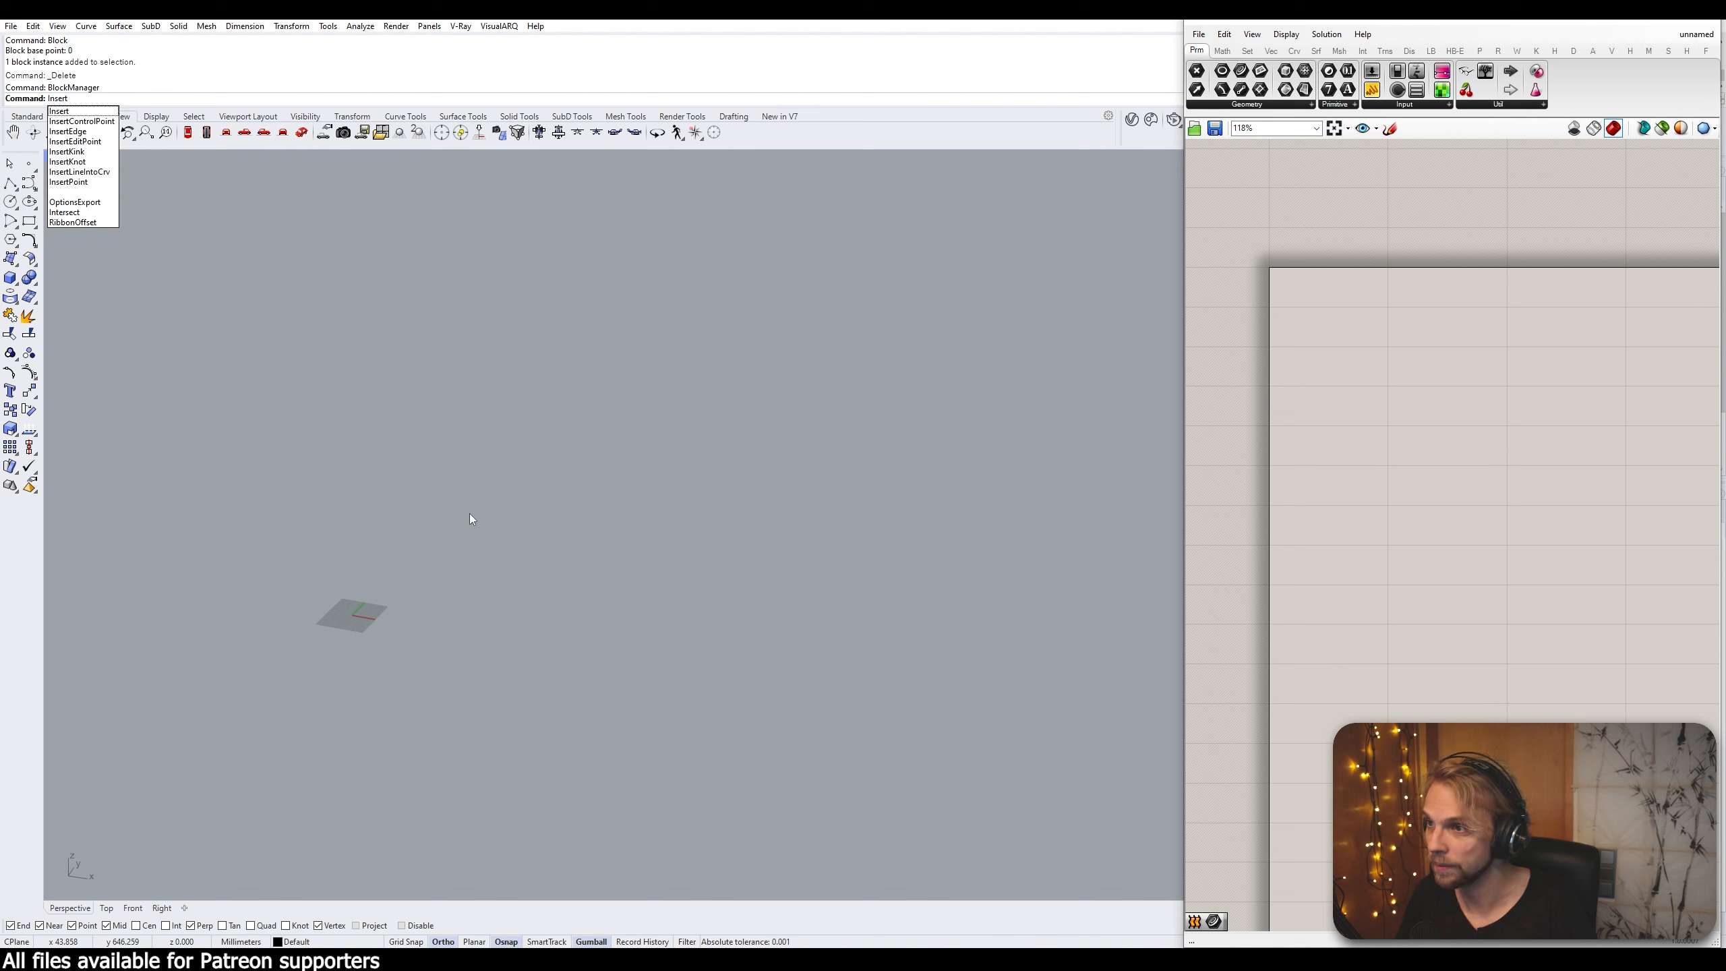
{"action": "key", "text": "Return"}
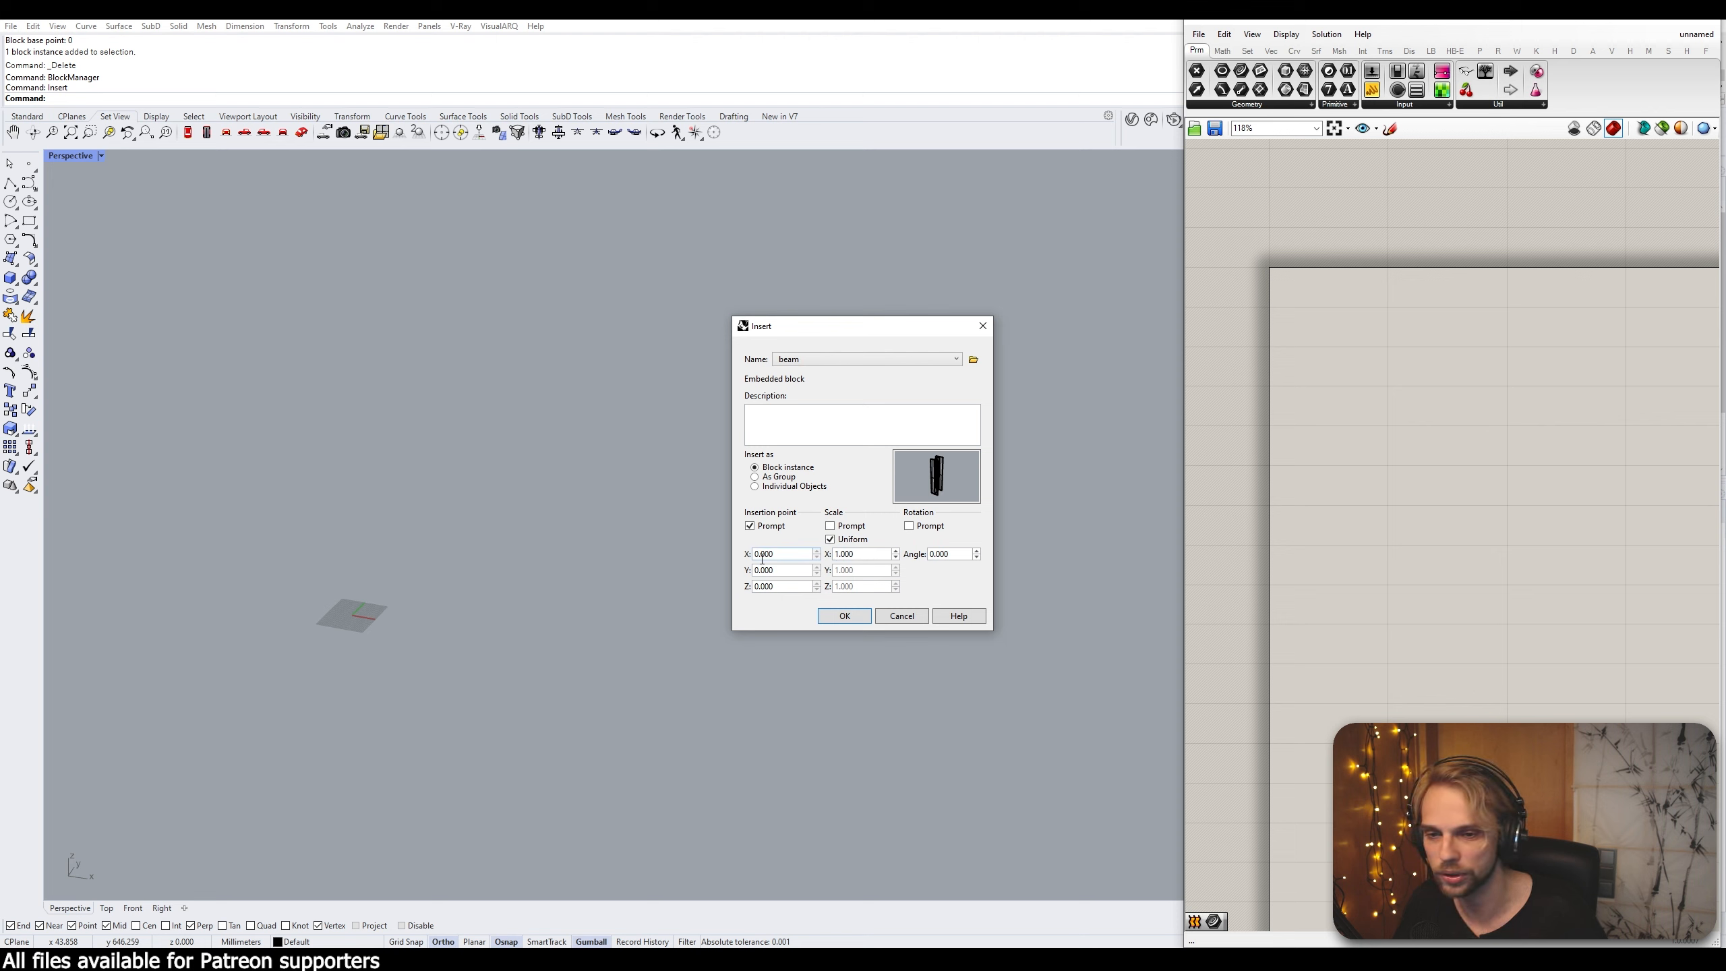
{"action": "left_click", "coordinate": [843, 617]}
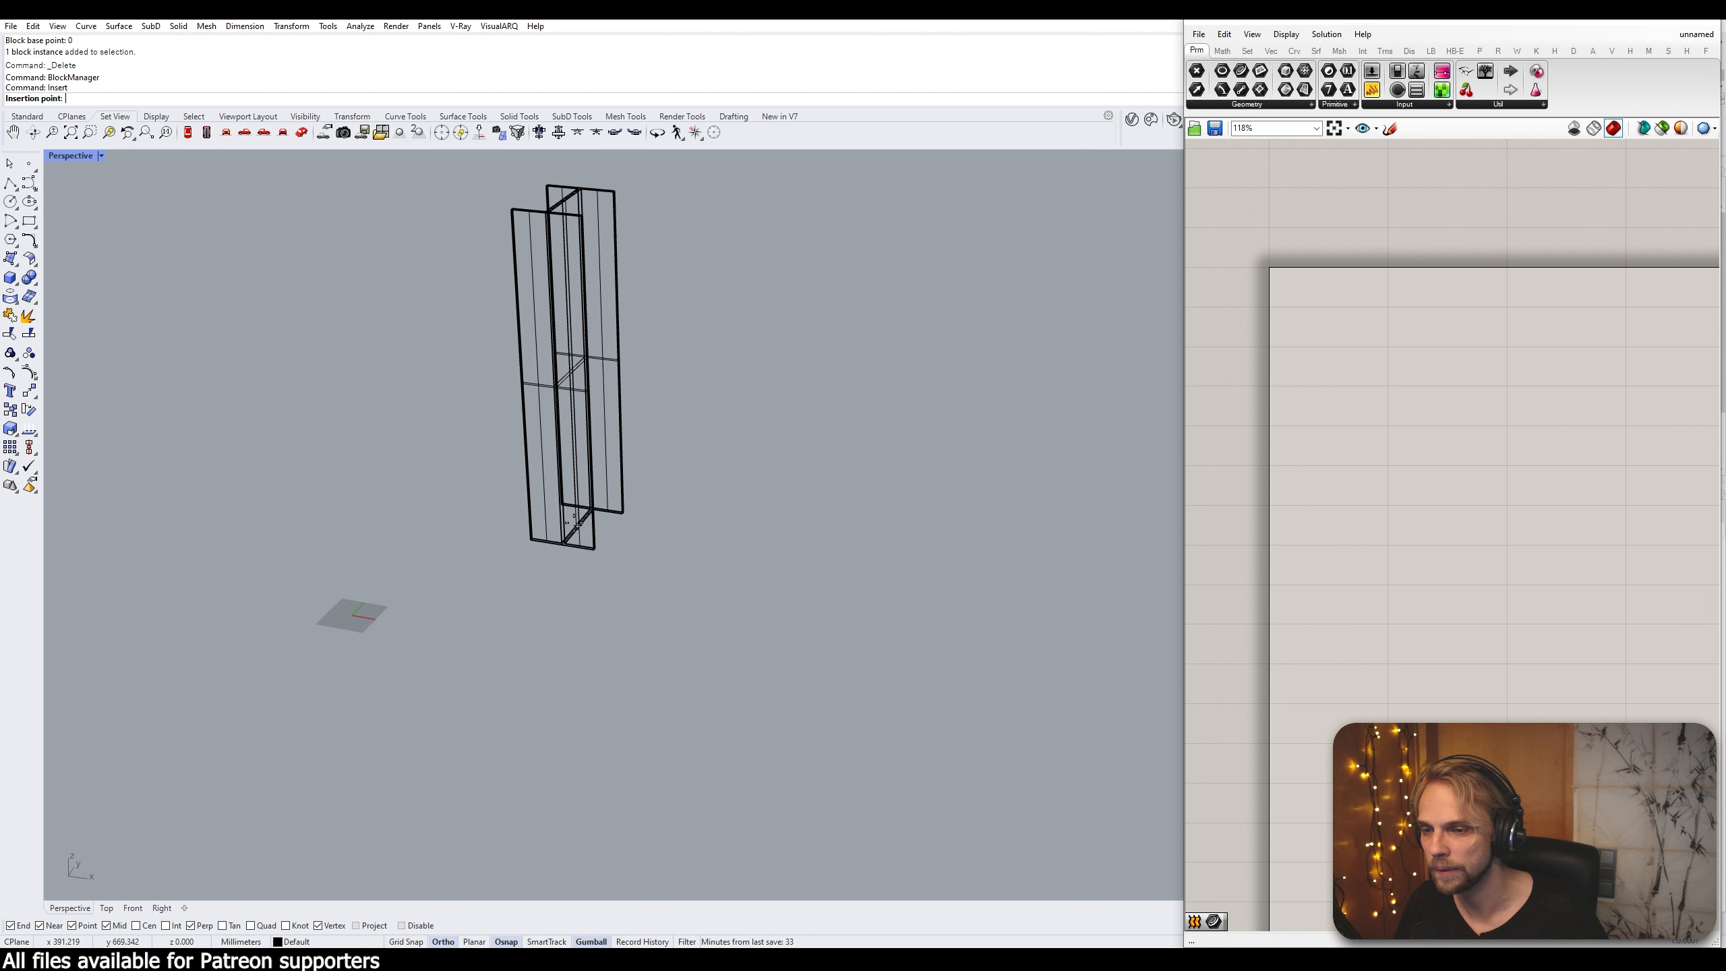
{"action": "left_click", "coordinate": [793, 572]}
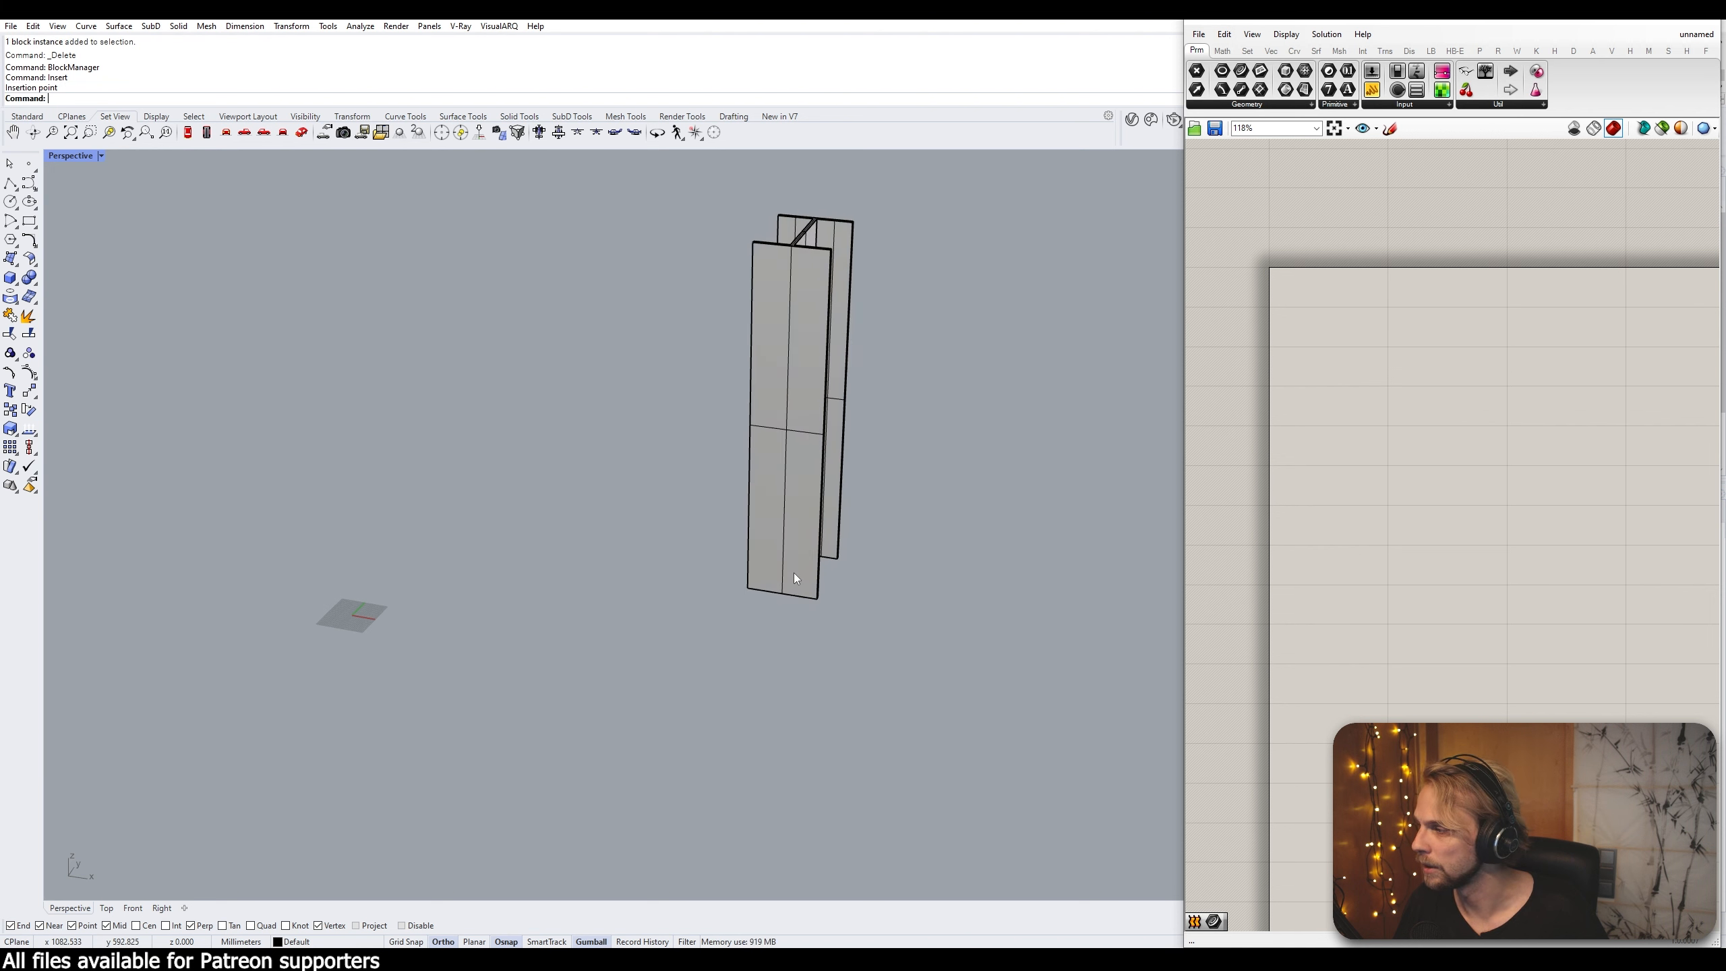
Duplicate the beam block instance twice to make a row of three beams, and inspect one of the copies
{"action": "left_click", "coordinate": [830, 374]}
{"action": "key", "text": "alt"}
{"action": "left_click_drag", "start_coordinate": [845, 417], "coordinate": [607, 398]}
{"action": "key", "text": "alt"}
{"action": "scroll", "coordinate": [698, 457], "scroll_direction": "down", "scroll_amount": 4}
{"action": "key", "text": "Escape"}
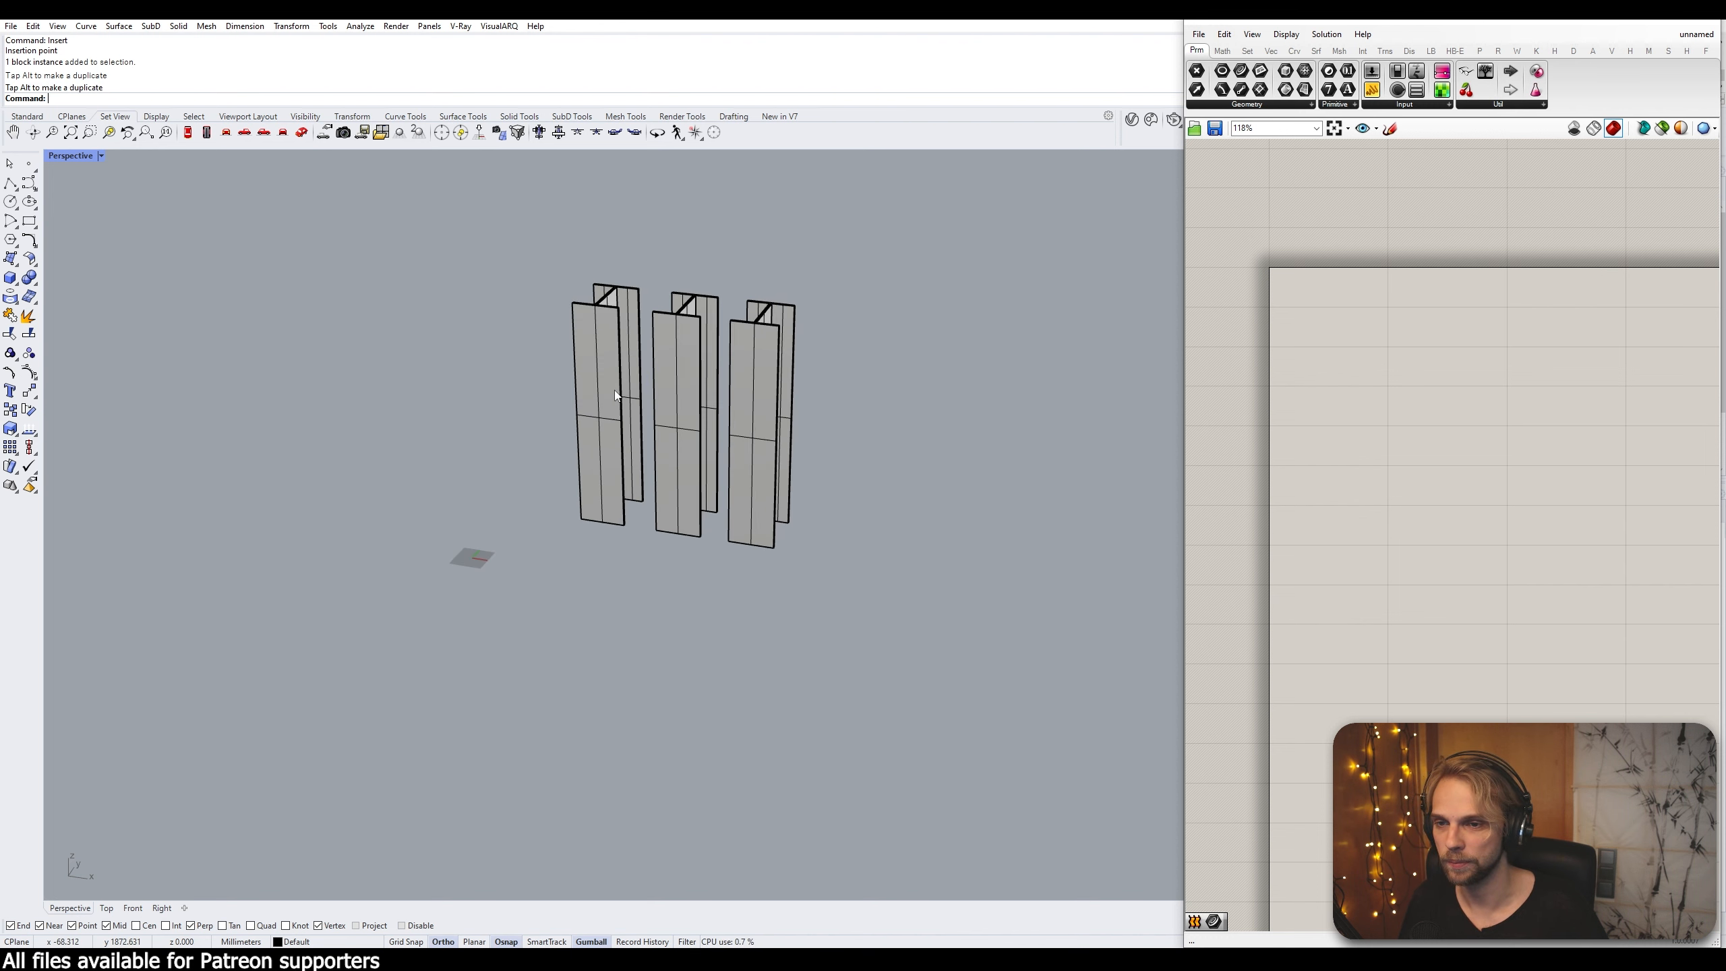
{"action": "right_click_drag", "start_coordinate": [640, 346], "coordinate": [594, 555], "text": "shift"}
{"action": "scroll", "coordinate": [542, 634], "scroll_direction": "up", "scroll_amount": 2}
{"action": "left_click", "coordinate": [594, 555]}
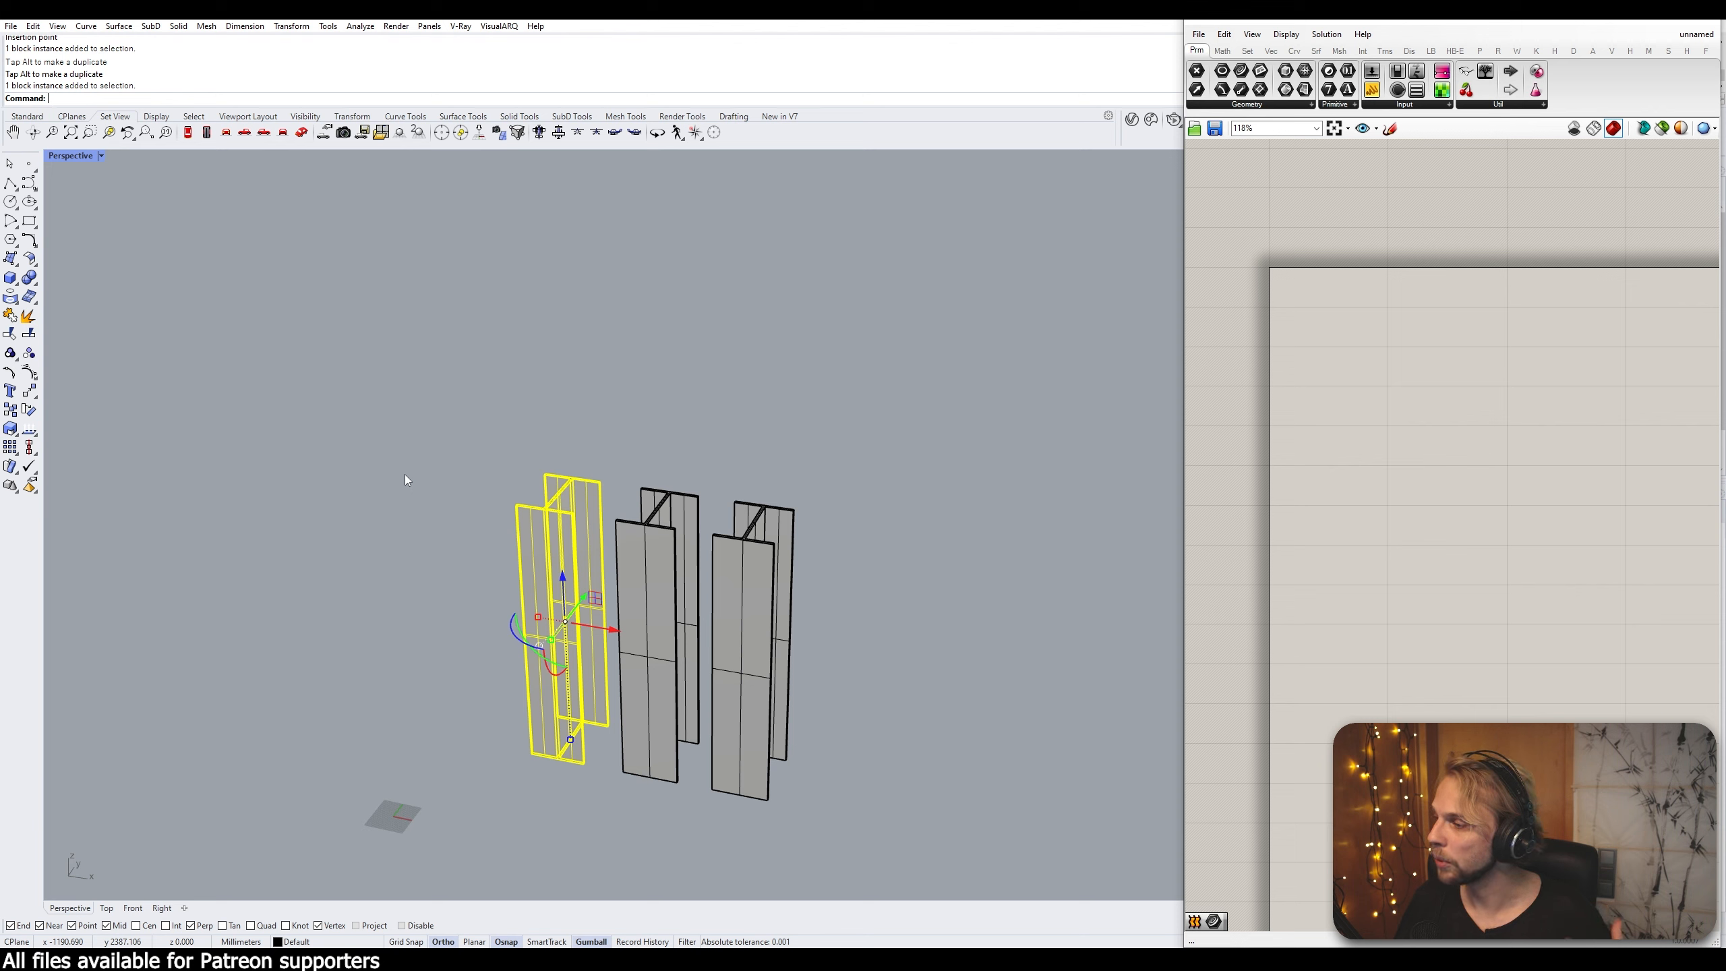
{"action": "key", "text": "Escape"}
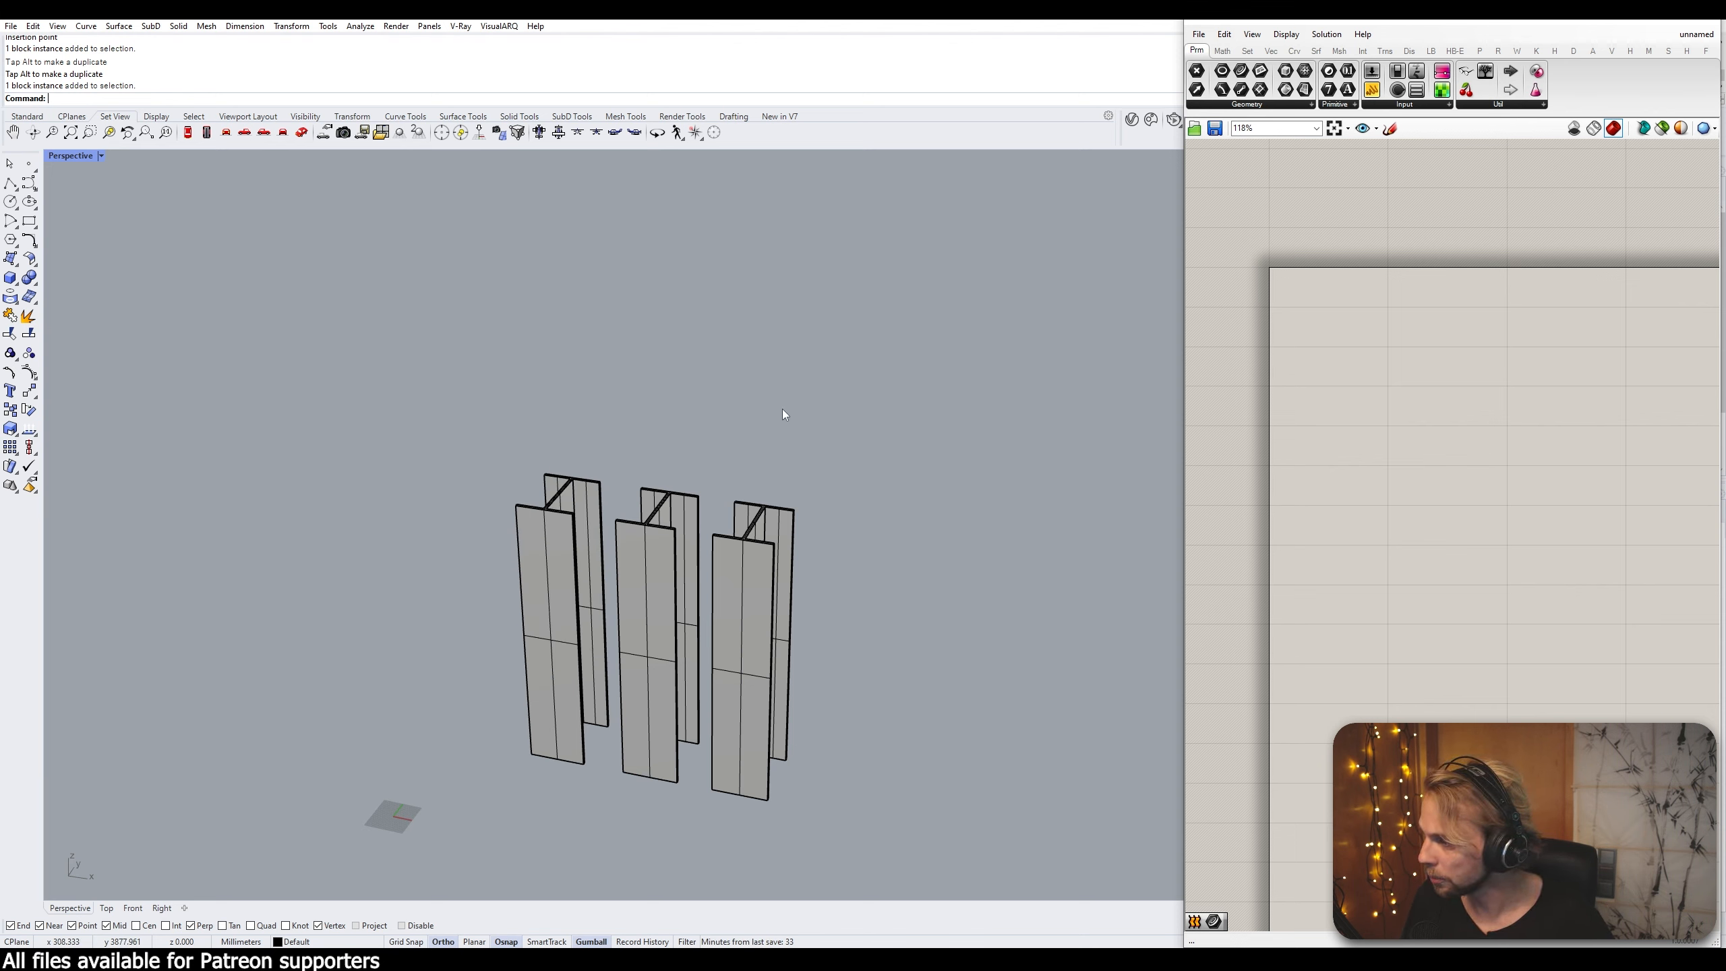
Delete all three beam block instances from the model
{"action": "left_click", "coordinate": [650, 559]}
{"action": "left_click", "coordinate": [464, 512]}
{"action": "left_click", "coordinate": [549, 542]}
{"action": "left_click_drag", "start_coordinate": [884, 614], "coordinate": [442, 526]}
{"action": "key", "text": "Delete"}
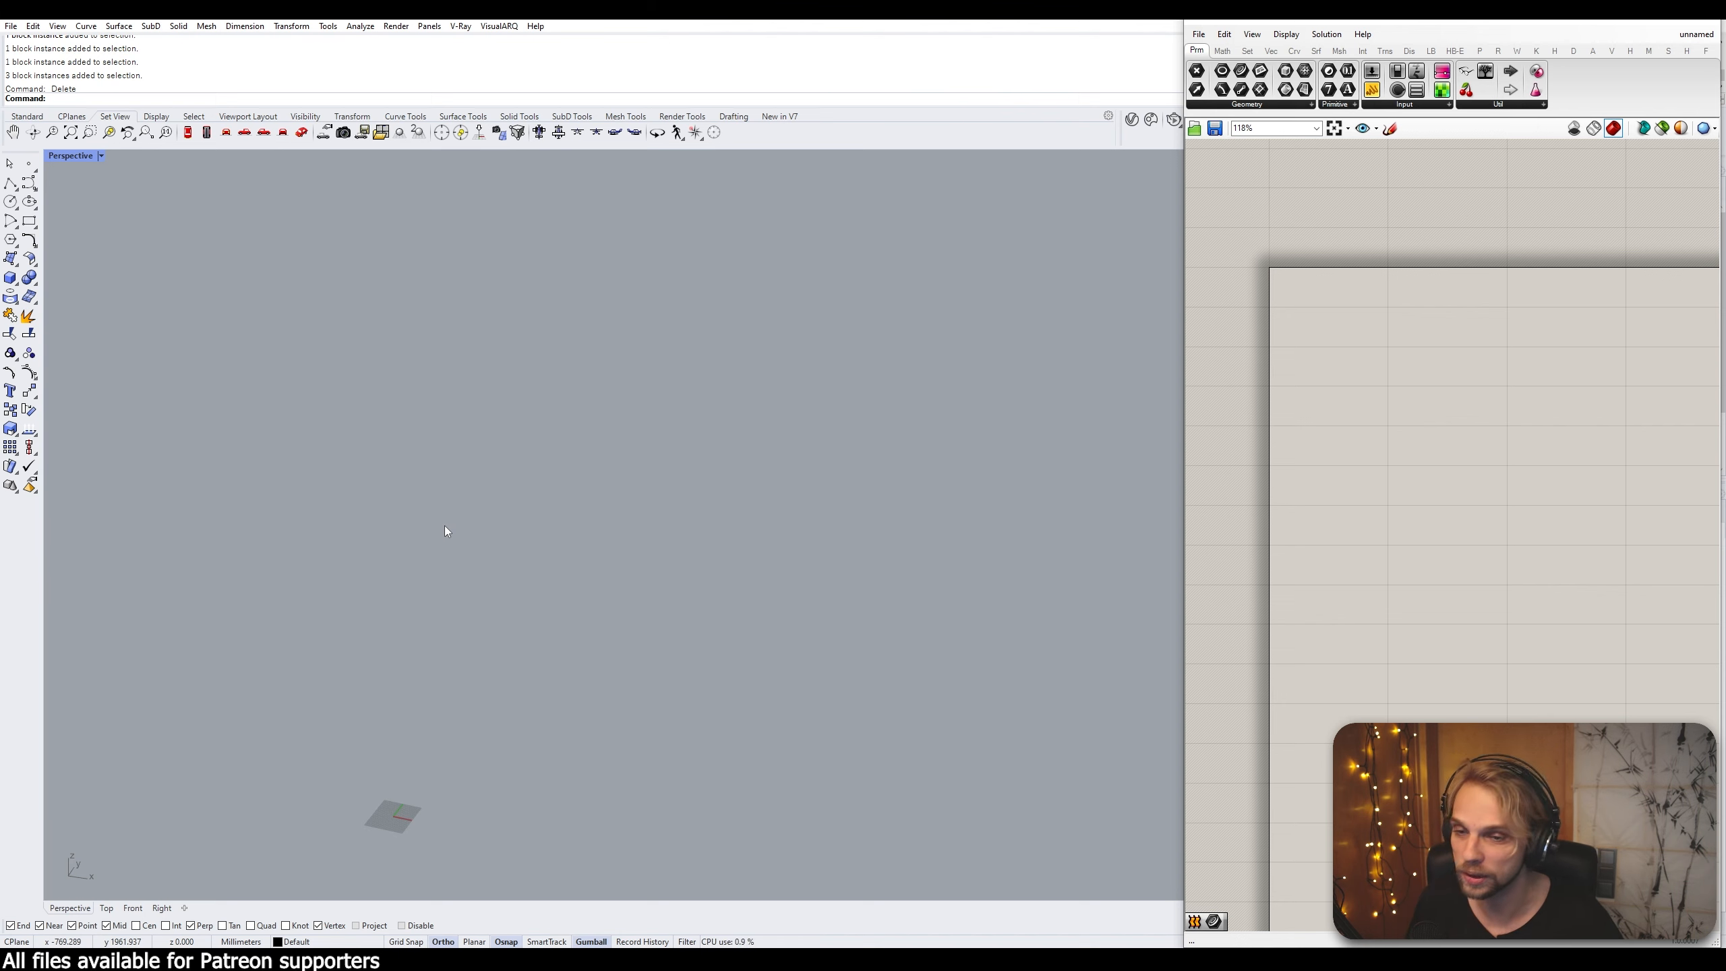
Draw a straight 5000 mm polyline segment near the origin and duplicate it as a second parallel line beside it
{"action": "mouse_move", "coordinate": [445, 527]}
{"action": "right_mouse_down"}
{"action": "mouse_move", "coordinate": [520, 389]}
{"action": "mouse_move", "coordinate": [473, 522]}
{"action": "right_mouse_up"}
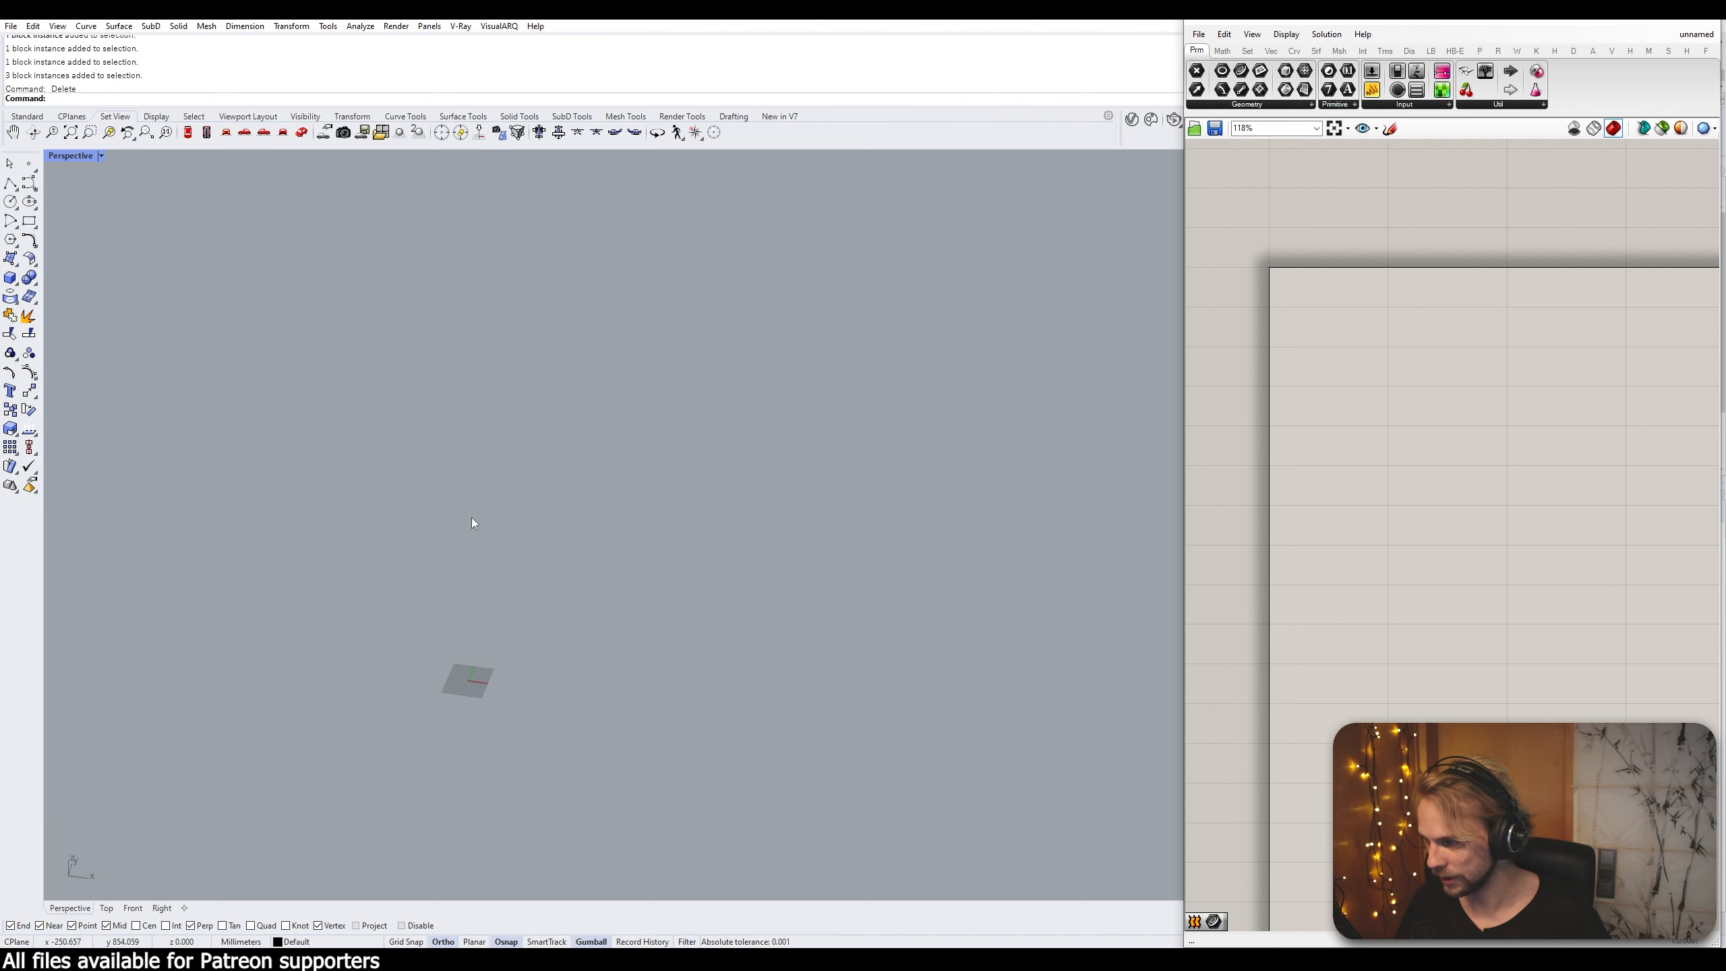
{"action": "right_click_drag", "start_coordinate": [615, 463], "coordinate": [713, 424]}
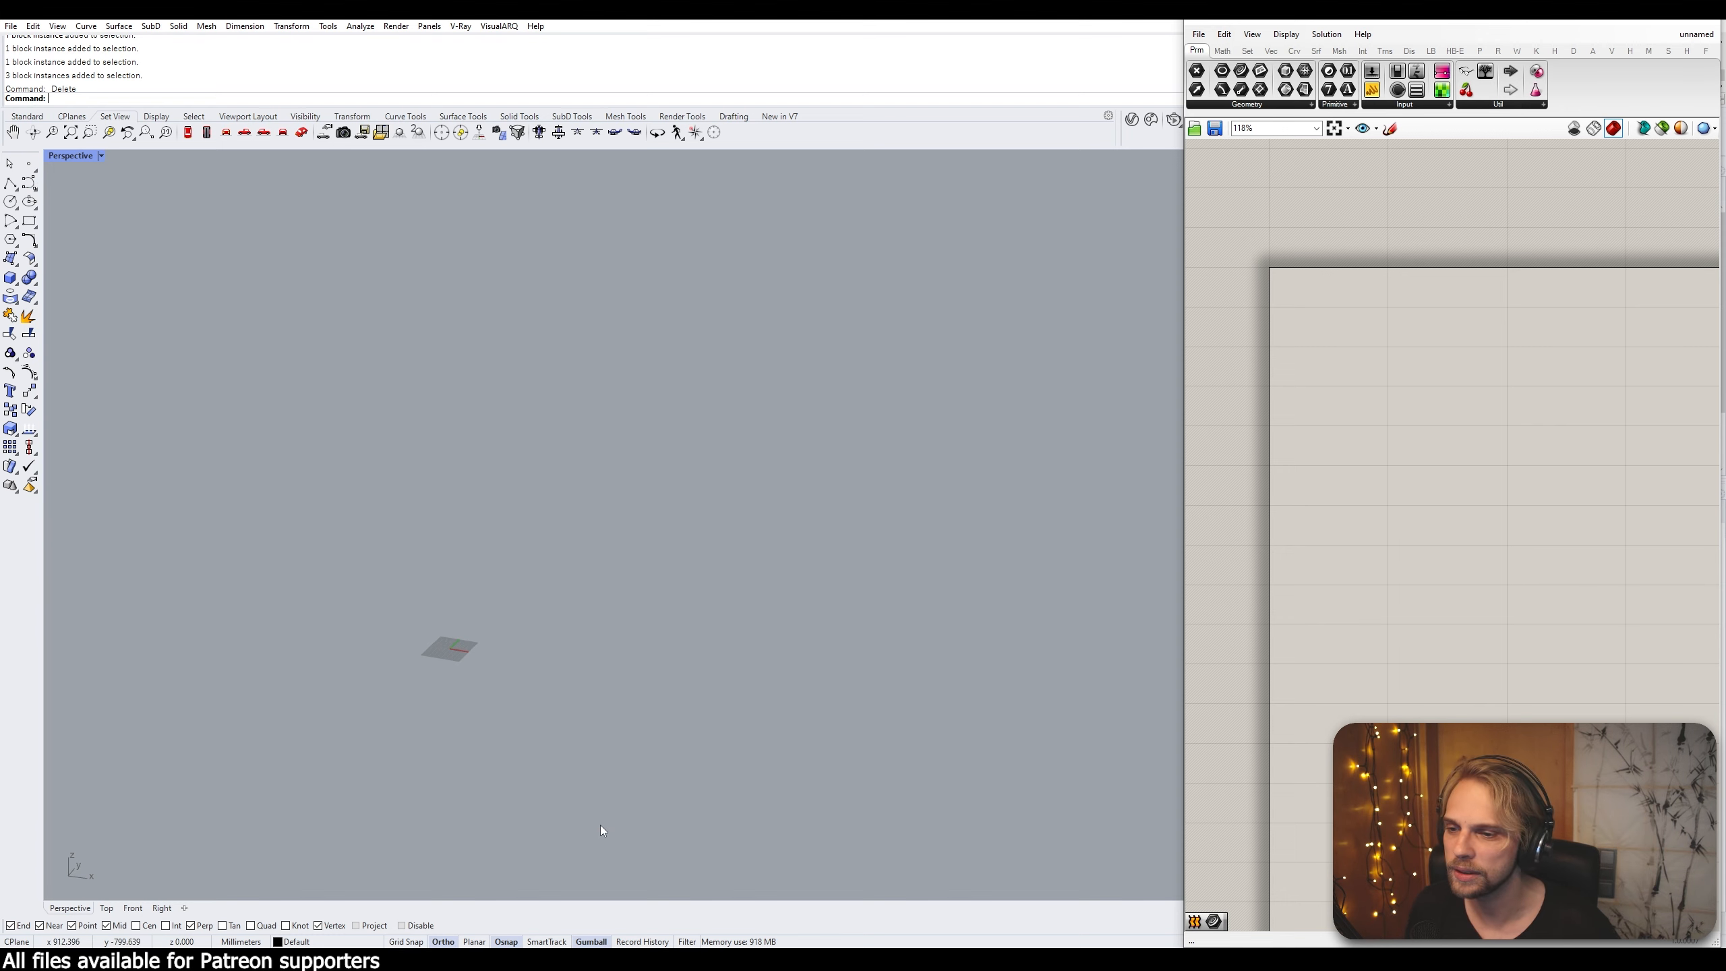
{"action": "left_click", "coordinate": [10, 184]}
{"action": "right_click_drag", "start_coordinate": [599, 585], "coordinate": [647, 725]}
{"action": "left_click", "coordinate": [653, 793]}
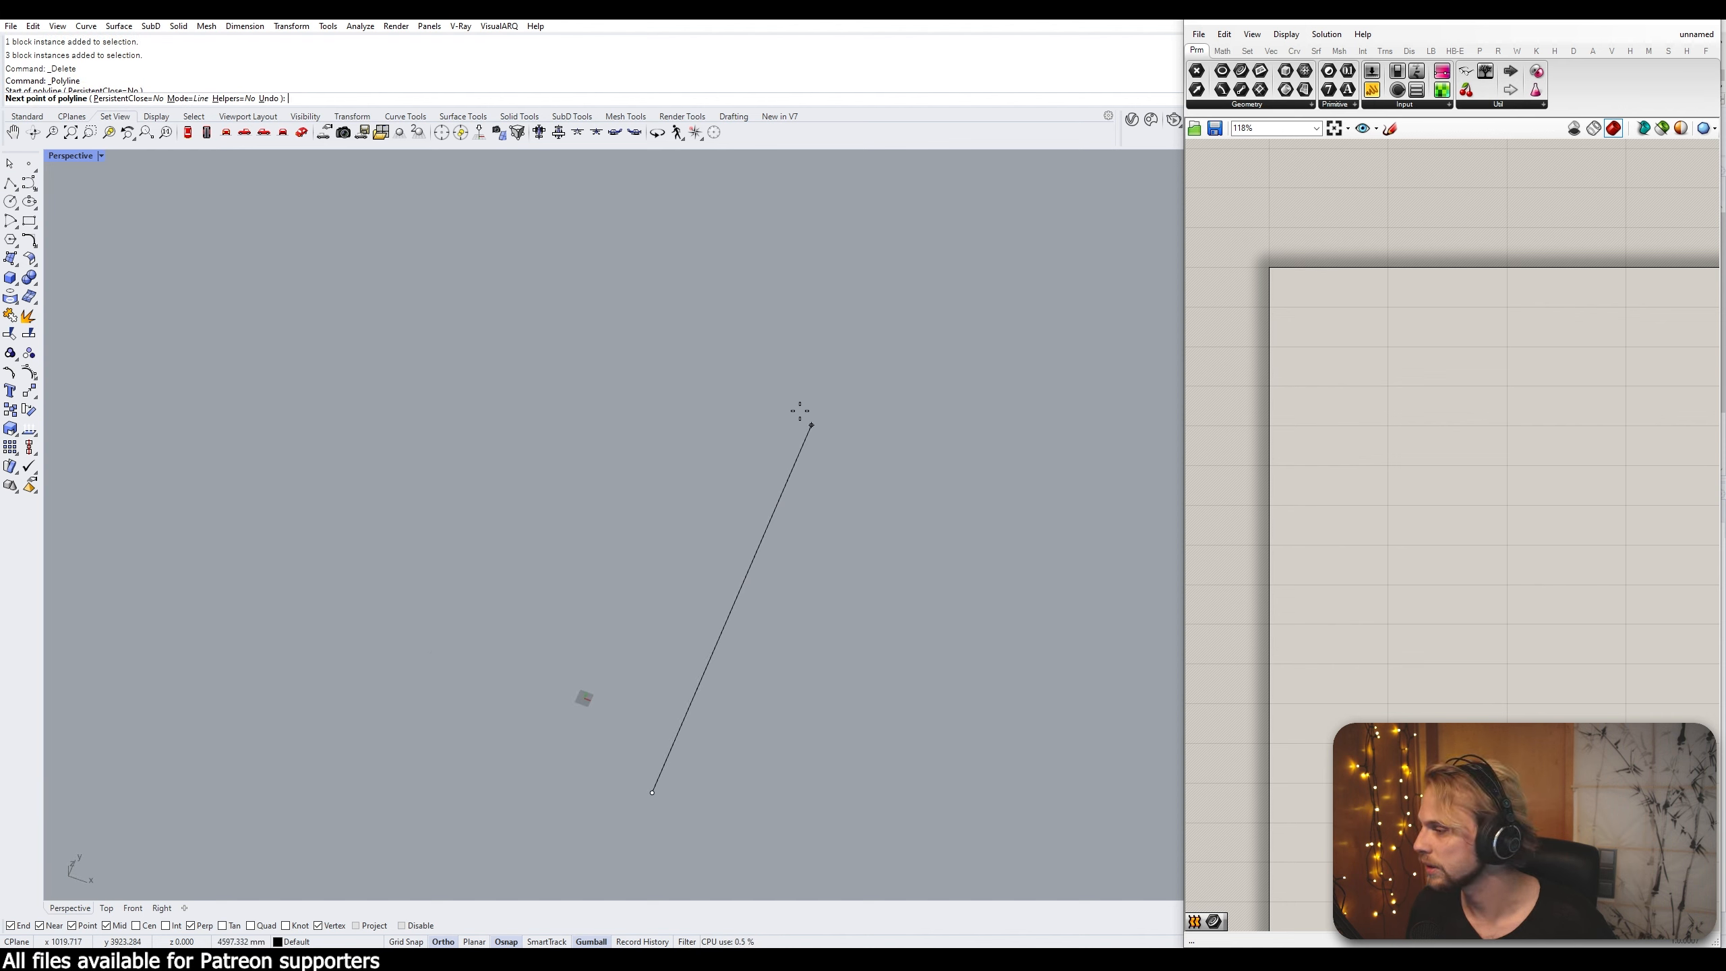
{"action": "type", "text": "5000"}
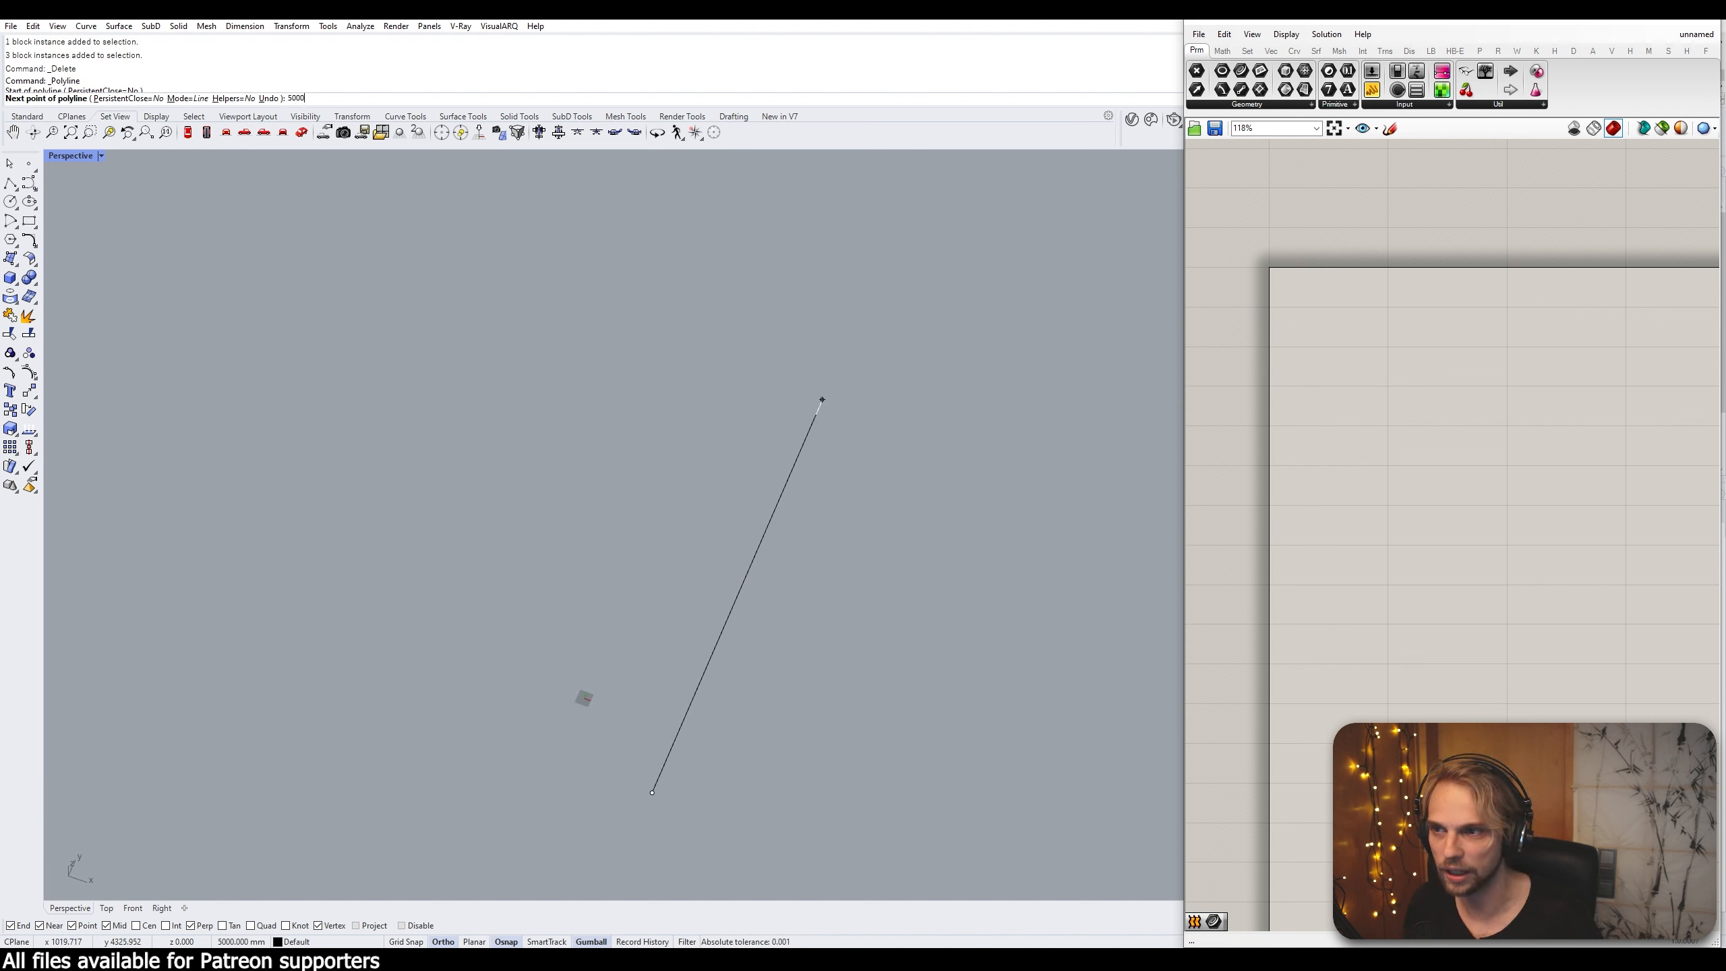
{"action": "left_click", "coordinate": [773, 538]}
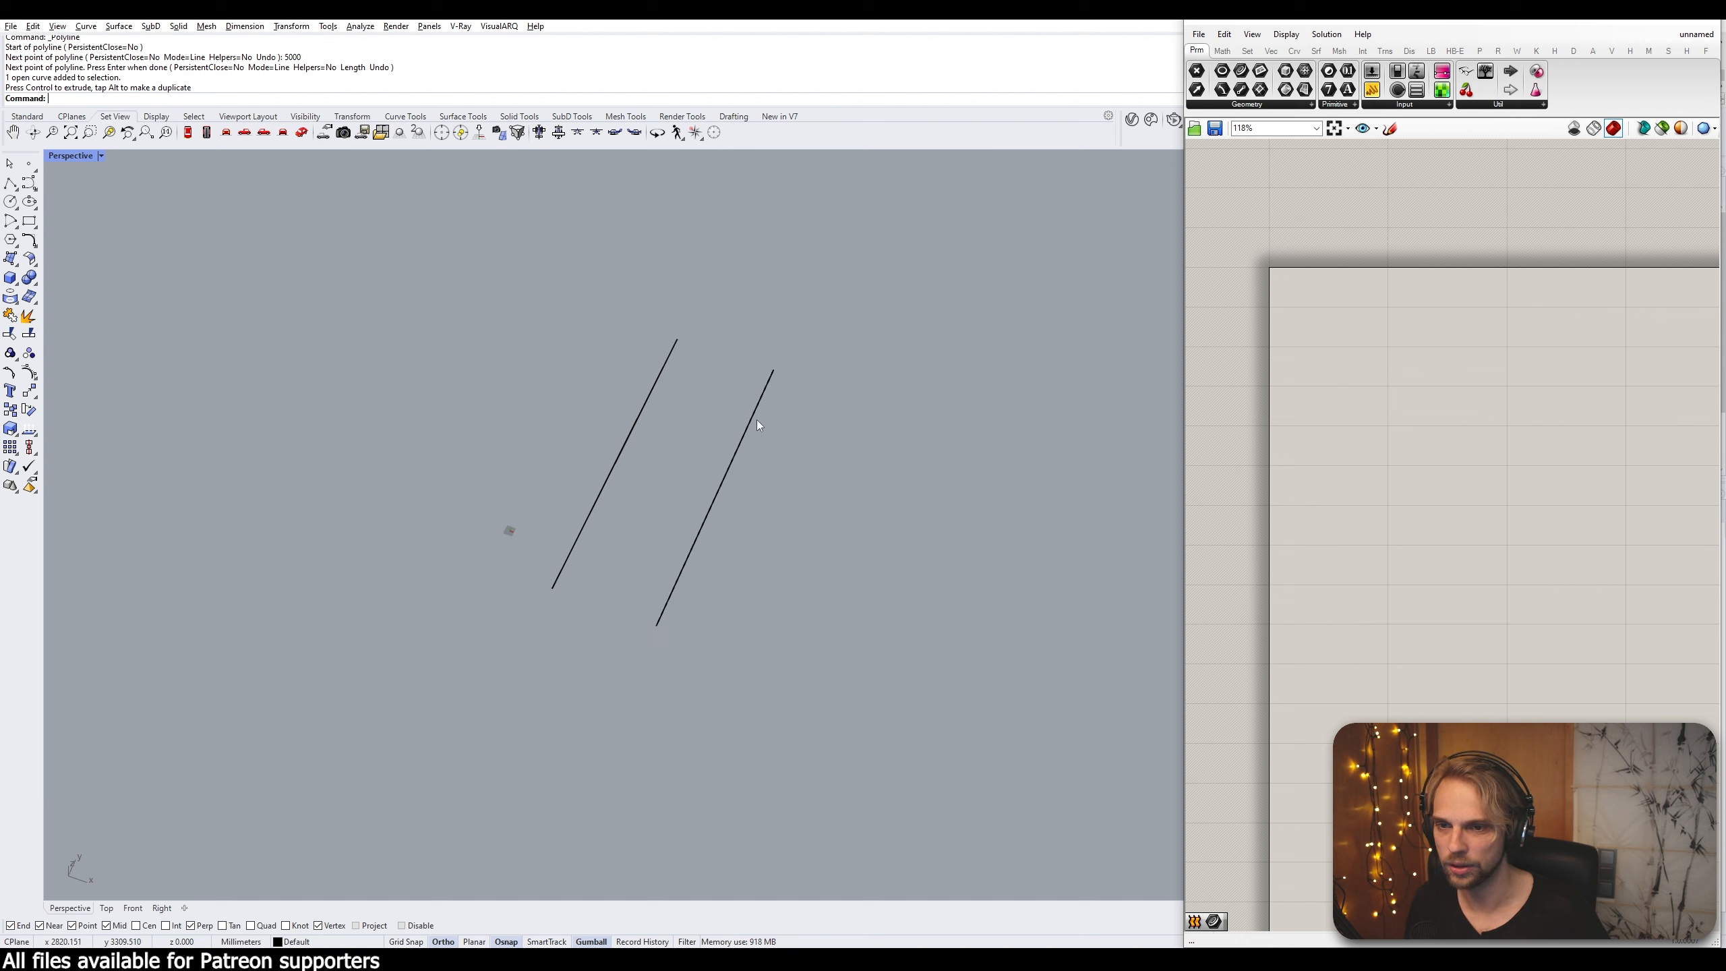
Move the far end point of one line so that the two lines are no longer parallel
{"action": "left_click", "coordinate": [752, 419]}
{"action": "left_click", "coordinate": [774, 372], "text": "ctrl+shift"}
{"action": "right_click_drag", "start_coordinate": [774, 371], "coordinate": [819, 356]}
{"action": "left_click_drag", "start_coordinate": [783, 434], "coordinate": [748, 366]}
{"action": "left_click", "coordinate": [776, 493]}
{"action": "right_click_drag", "start_coordinate": [777, 498], "coordinate": [809, 518]}
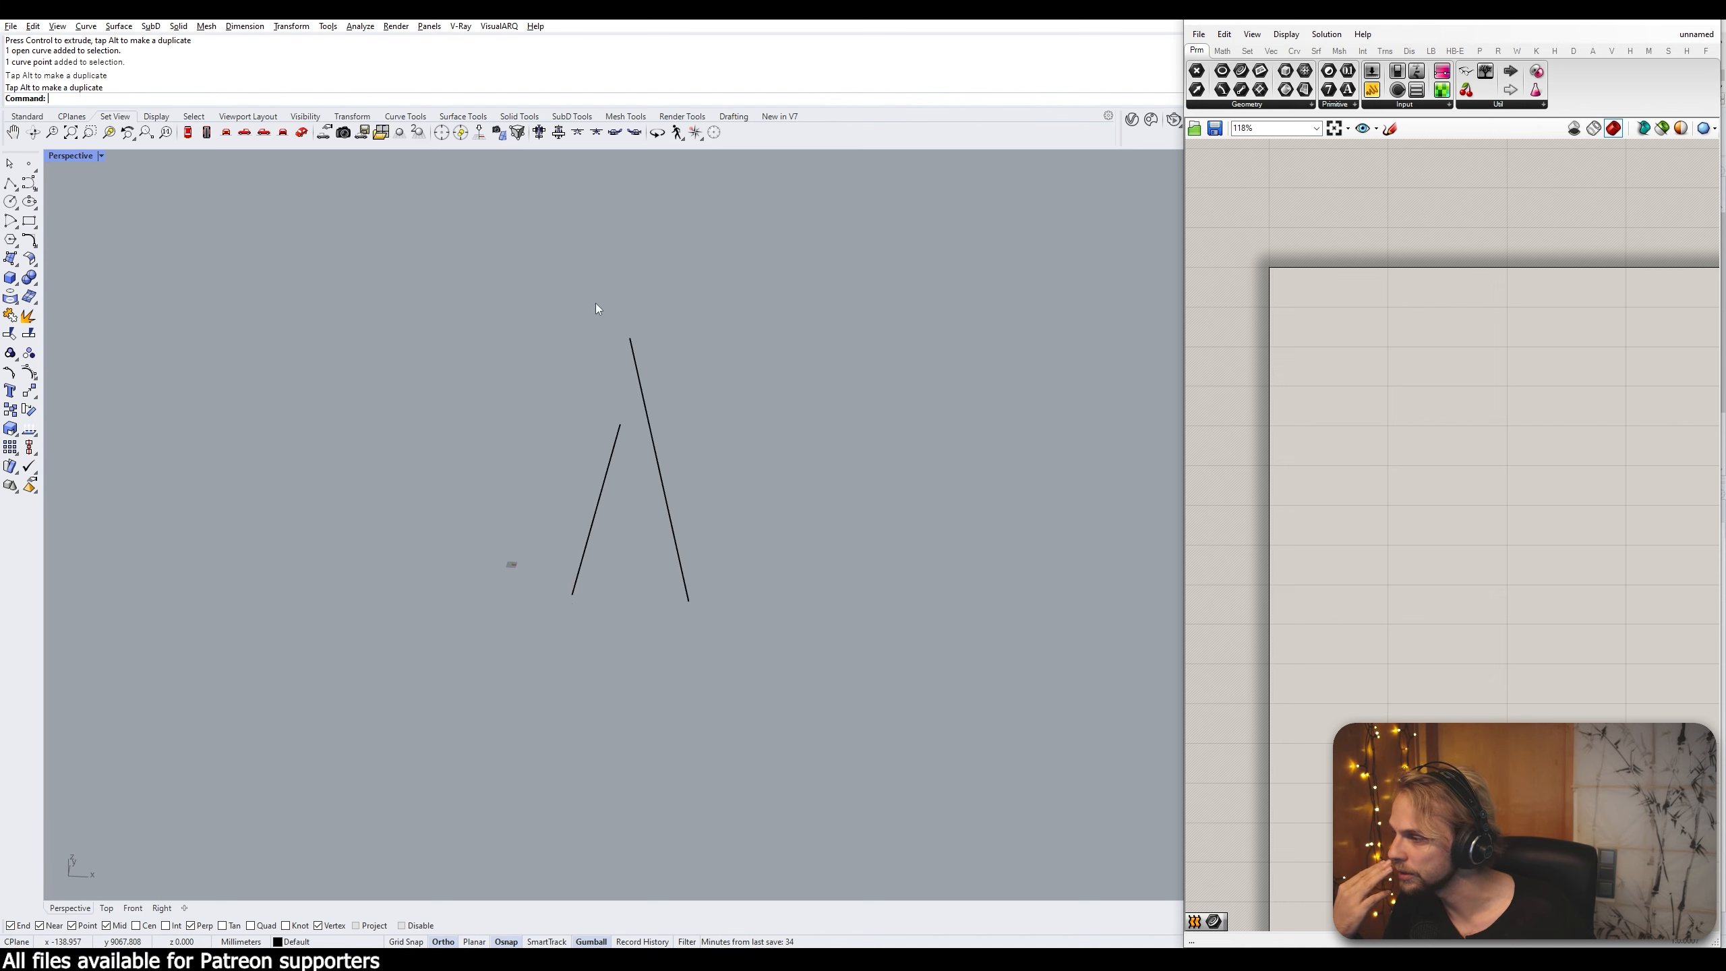
Switch to Grasshopper and place a Curve parameter on the canvas
{"action": "double_click", "coordinate": [1324, 394]}
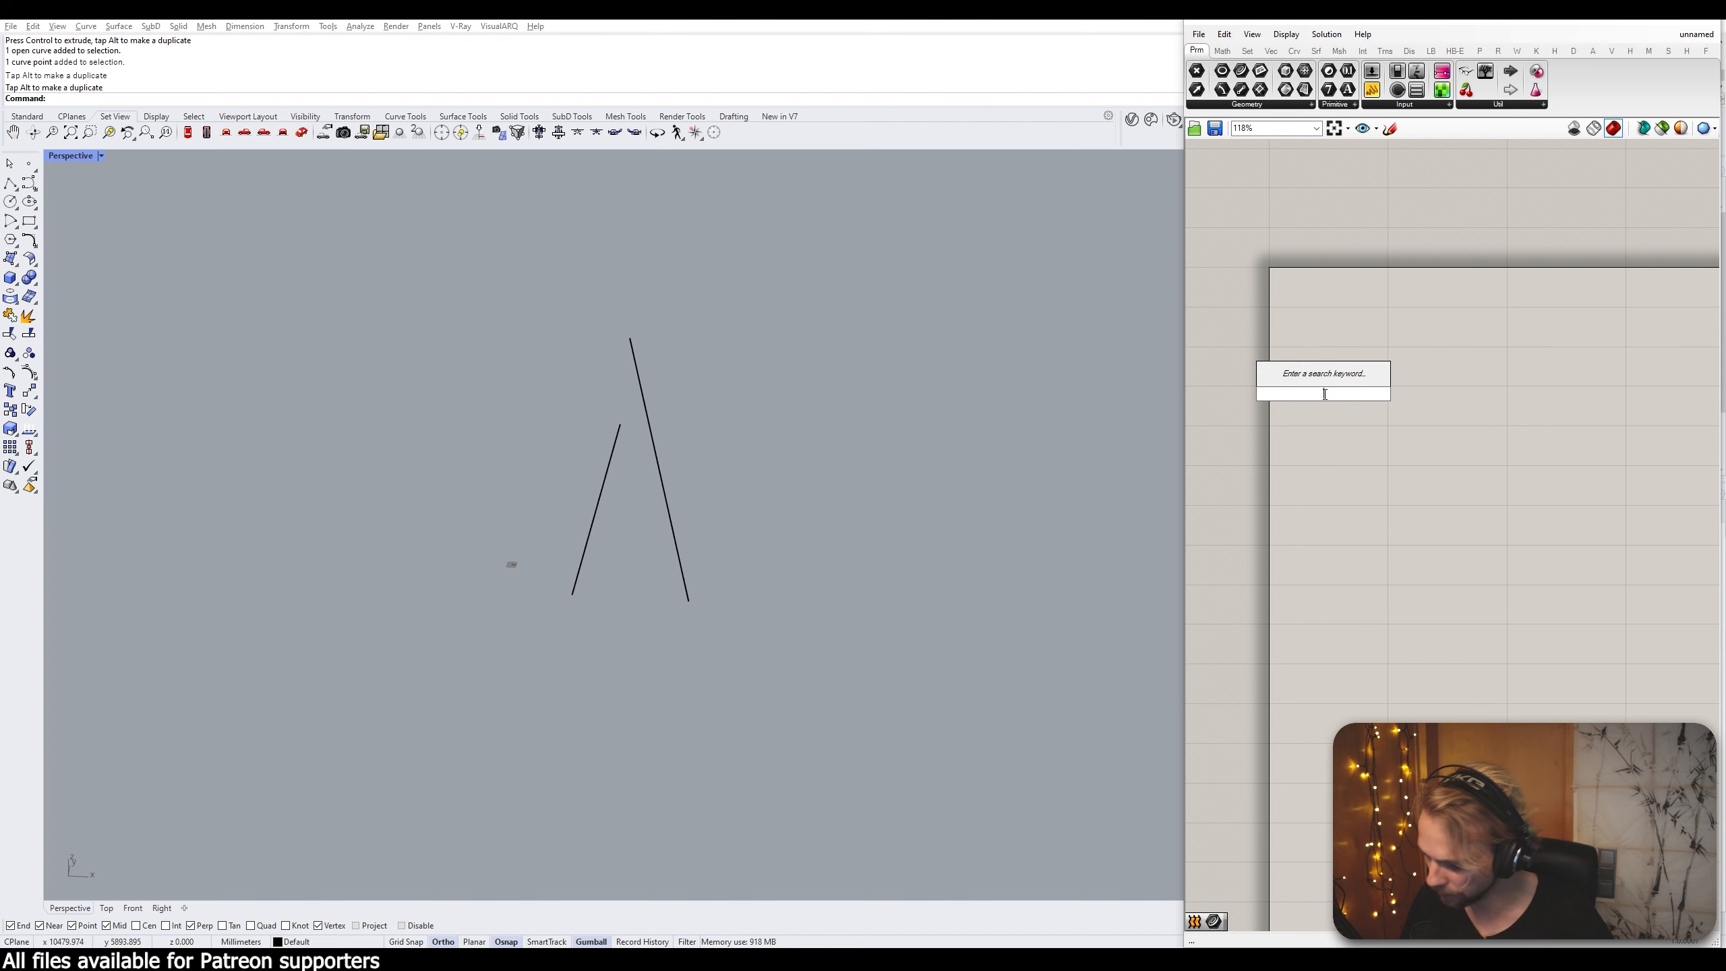
{"action": "type", "text": "CURVE"}
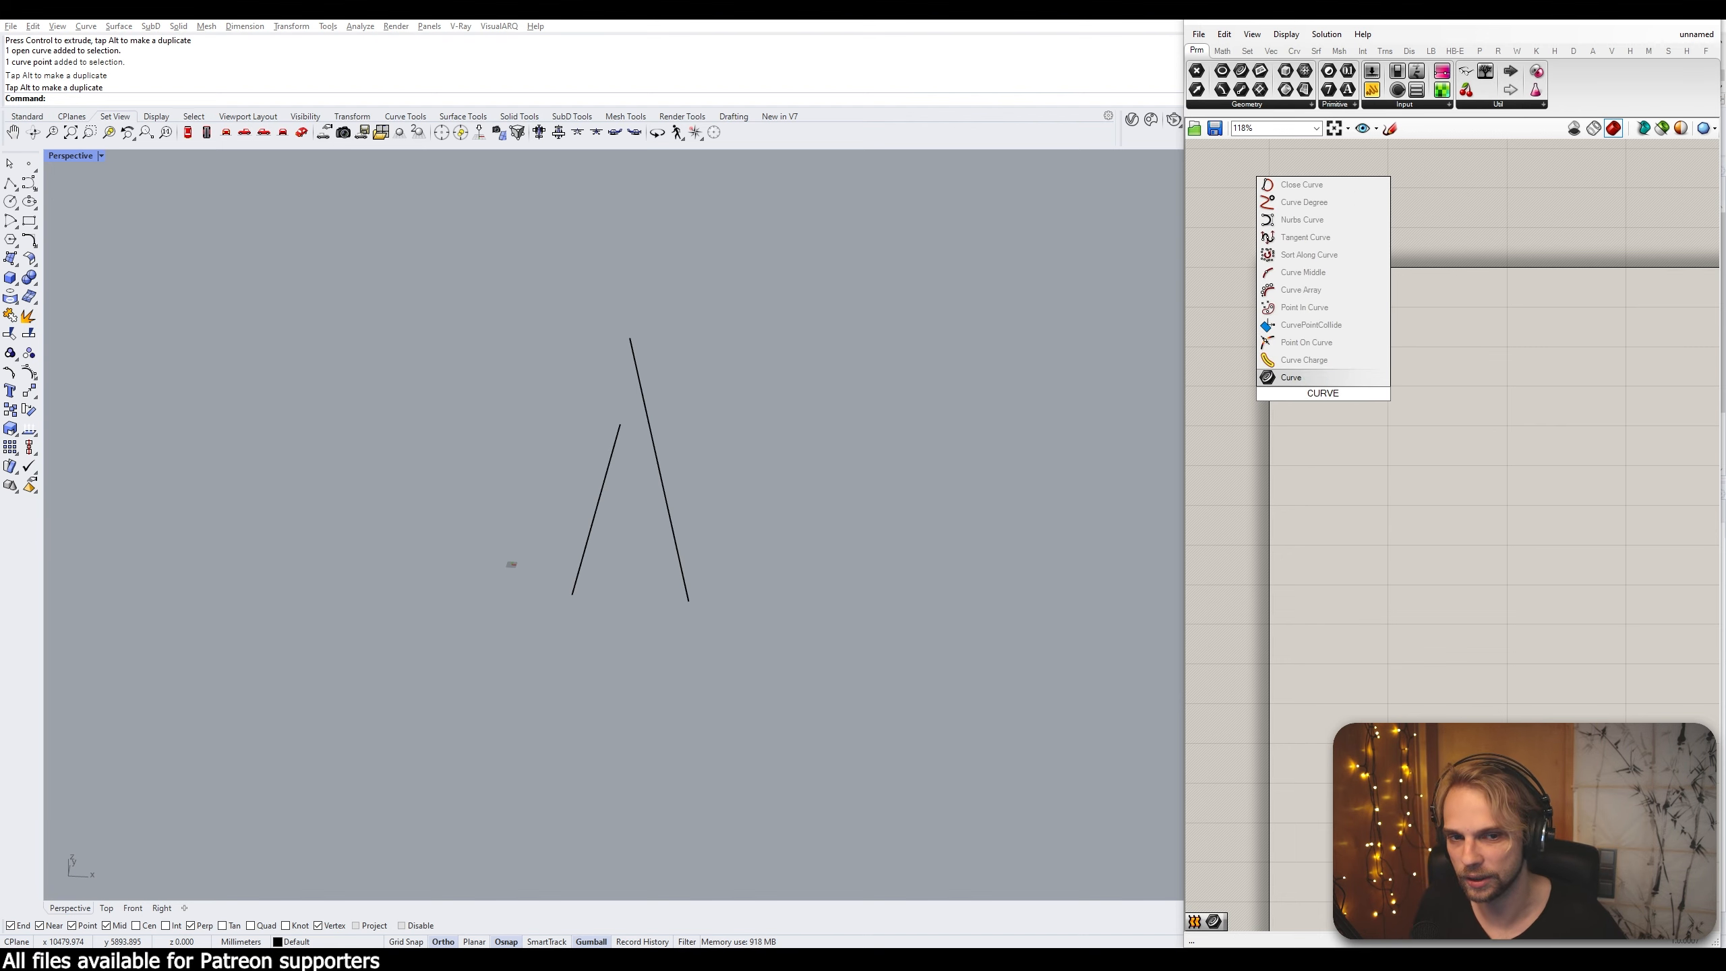
{"action": "left_click", "coordinate": [1287, 377]}
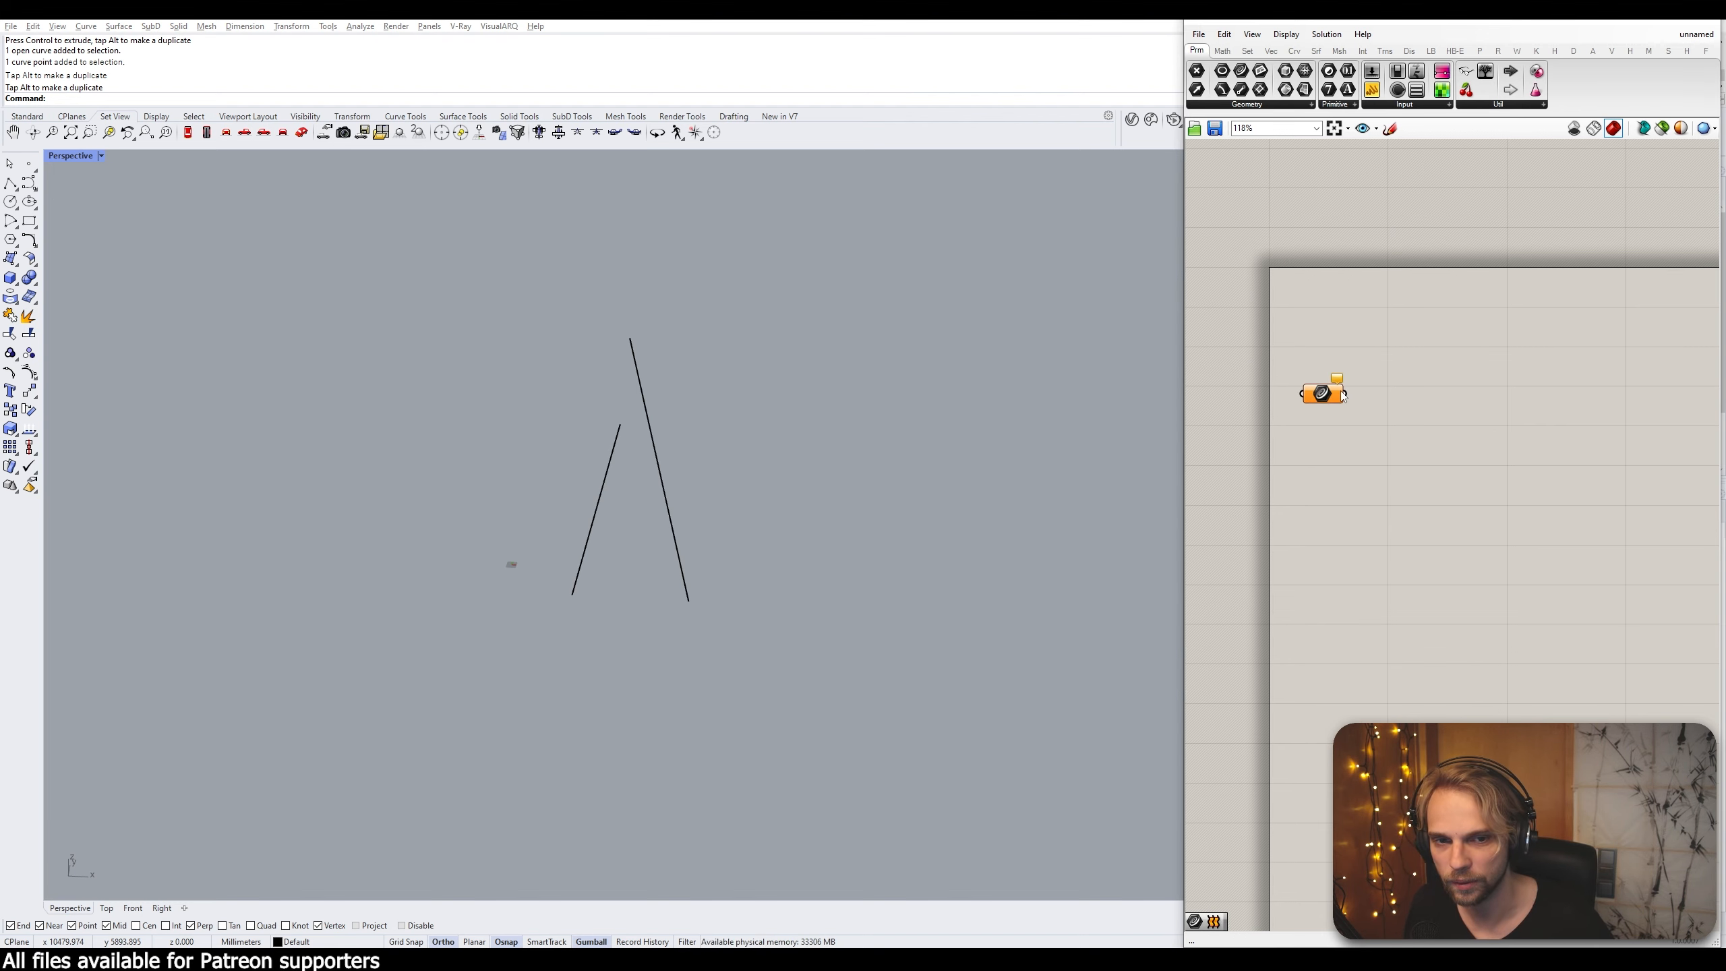
Add a Bifocals component to label the components, and move it away from the working area
{"action": "double_click", "coordinate": [1292, 237]}
{"action": "type", "text": "BIFO"}
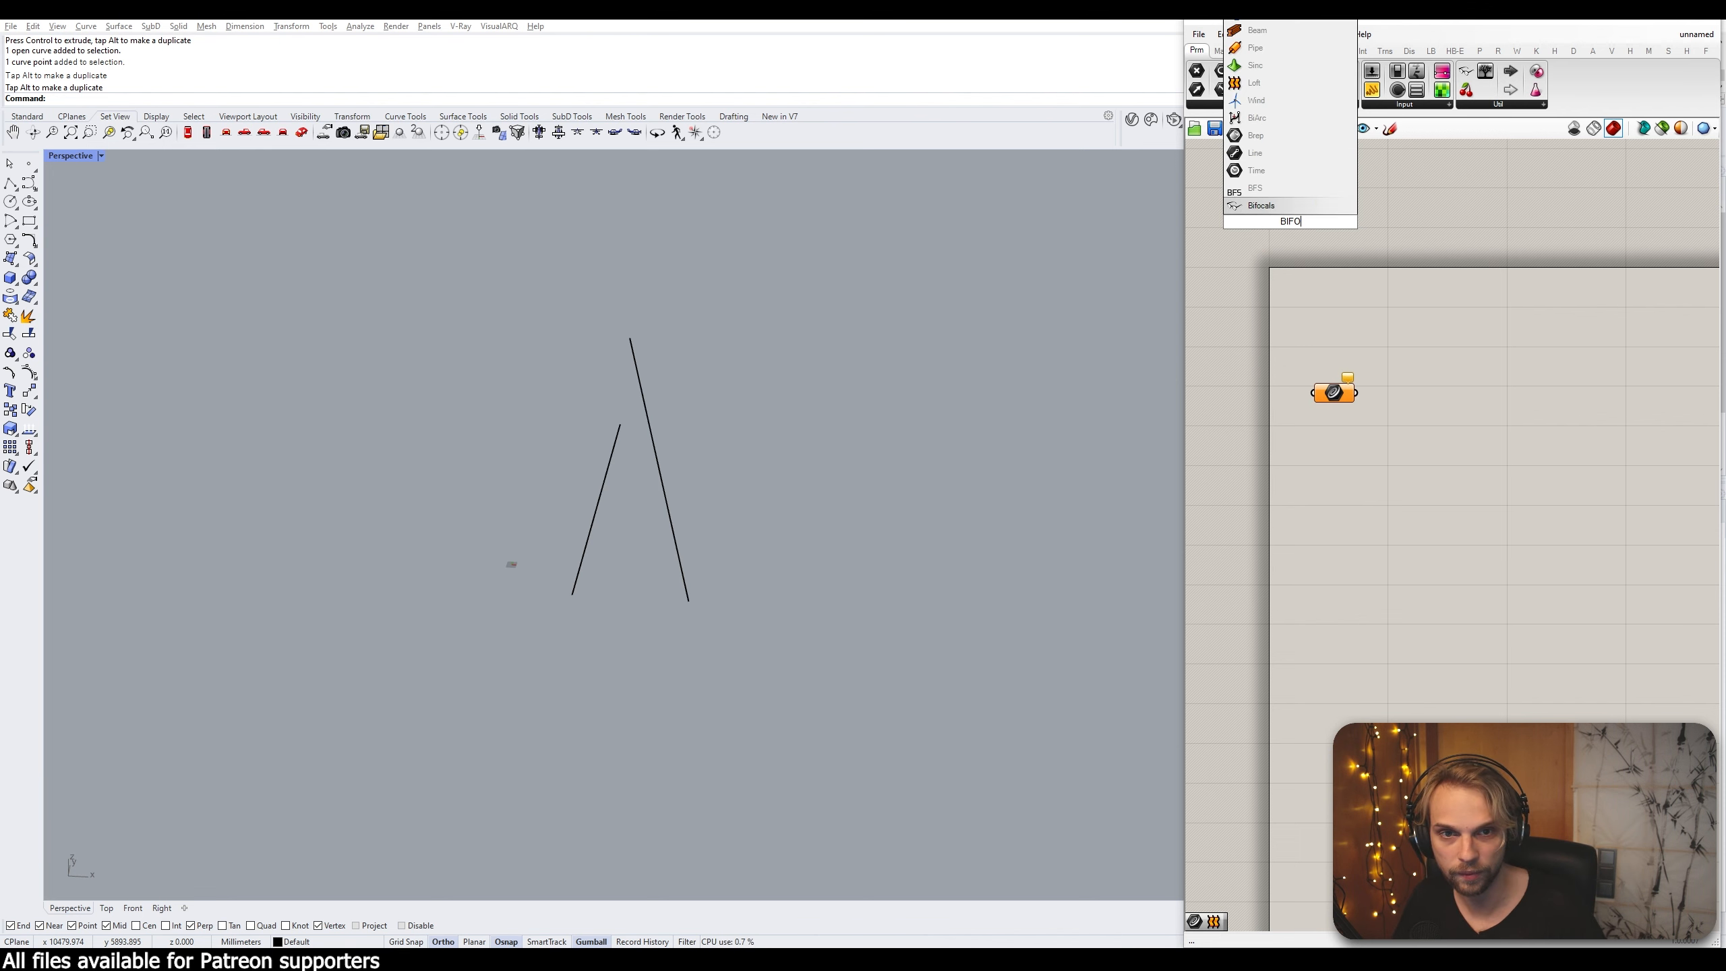
{"action": "left_click", "coordinate": [1287, 207]}
{"action": "left_click_drag", "start_coordinate": [1289, 225], "coordinate": [1262, 155]}
{"action": "left_click", "coordinate": [1370, 367]}
Reference the two Rhino lines in the Curve parameter as multiple curves
{"action": "right_click_drag", "start_coordinate": [1370, 367], "coordinate": [1381, 443]}
{"action": "scroll", "coordinate": [1406, 439], "scroll_direction": "up", "scroll_amount": 3}
{"action": "left_click", "coordinate": [1426, 450]}
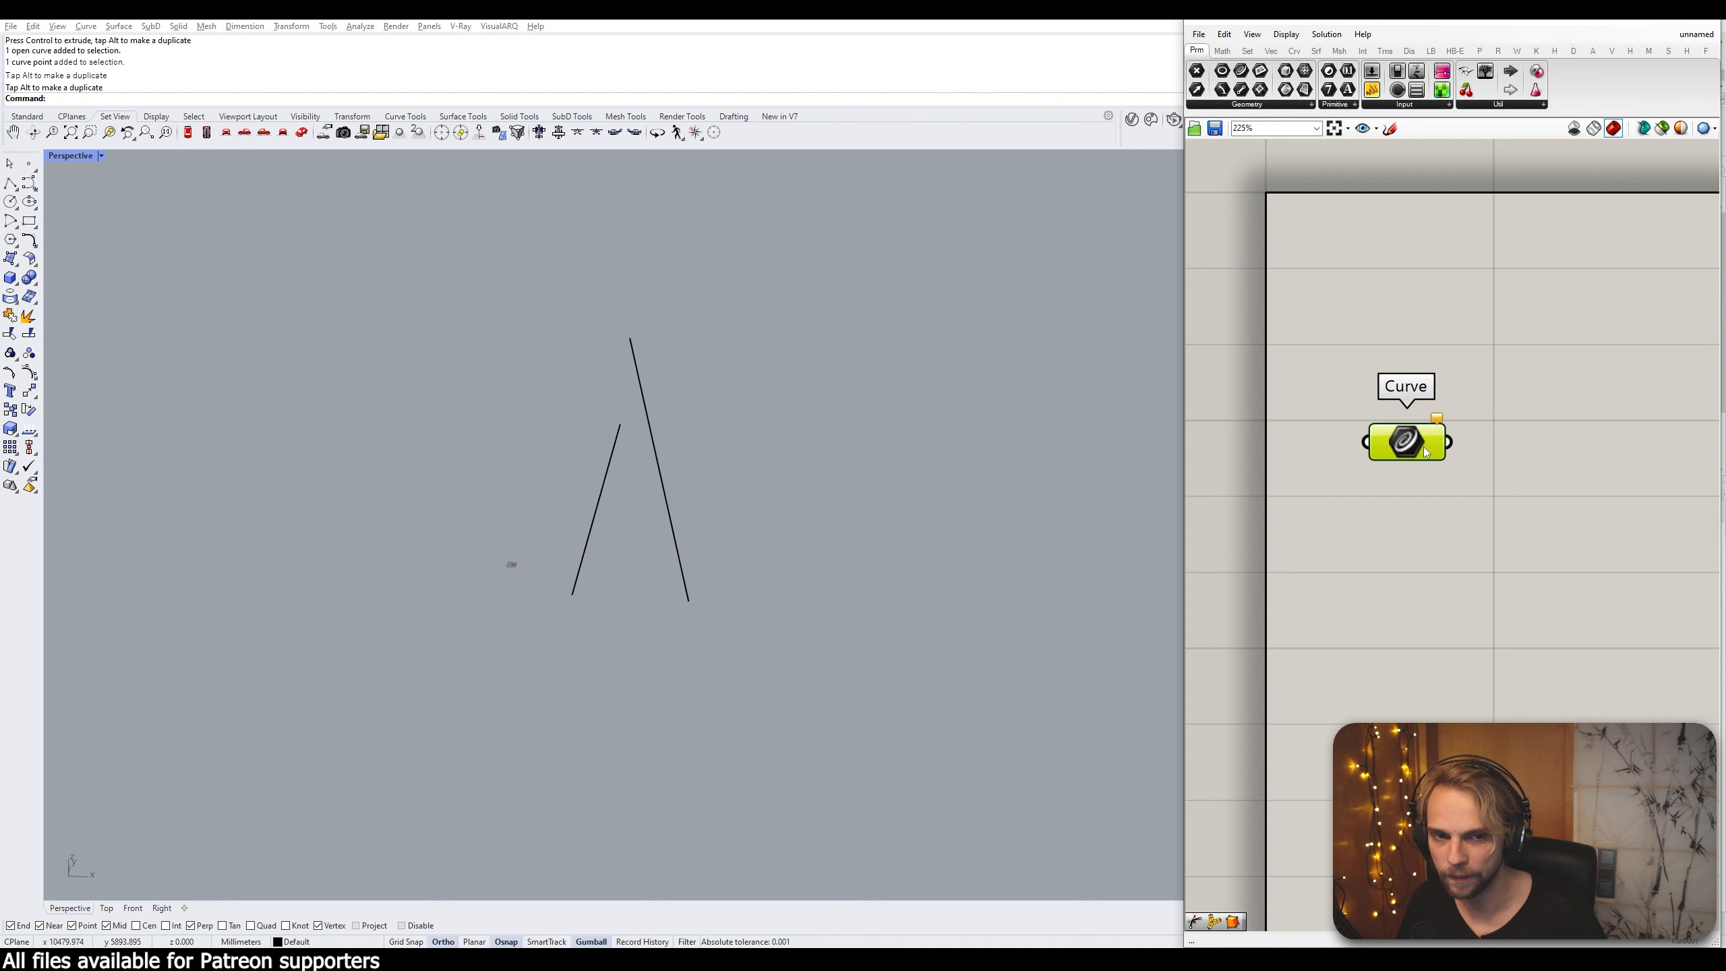
{"action": "right_click", "coordinate": [1425, 451]}
{"action": "left_click", "coordinate": [1481, 643]}
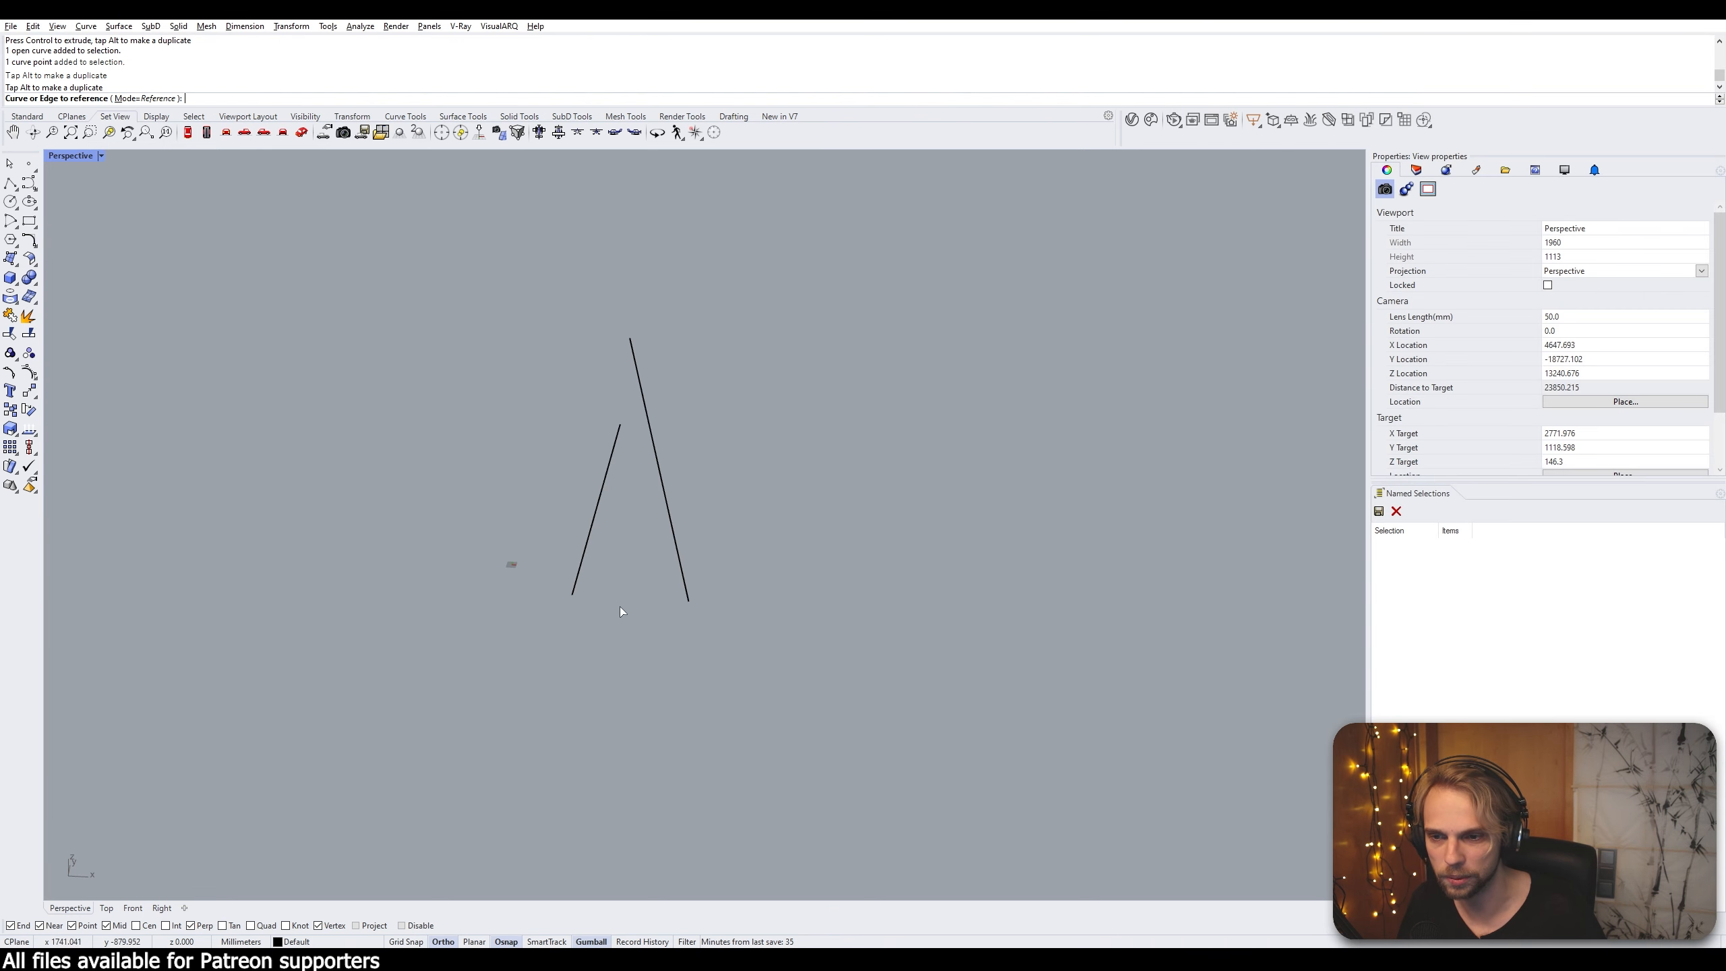
{"action": "left_click", "coordinate": [577, 590]}
{"action": "left_click", "coordinate": [654, 445]}
{"action": "key", "text": "Return"}
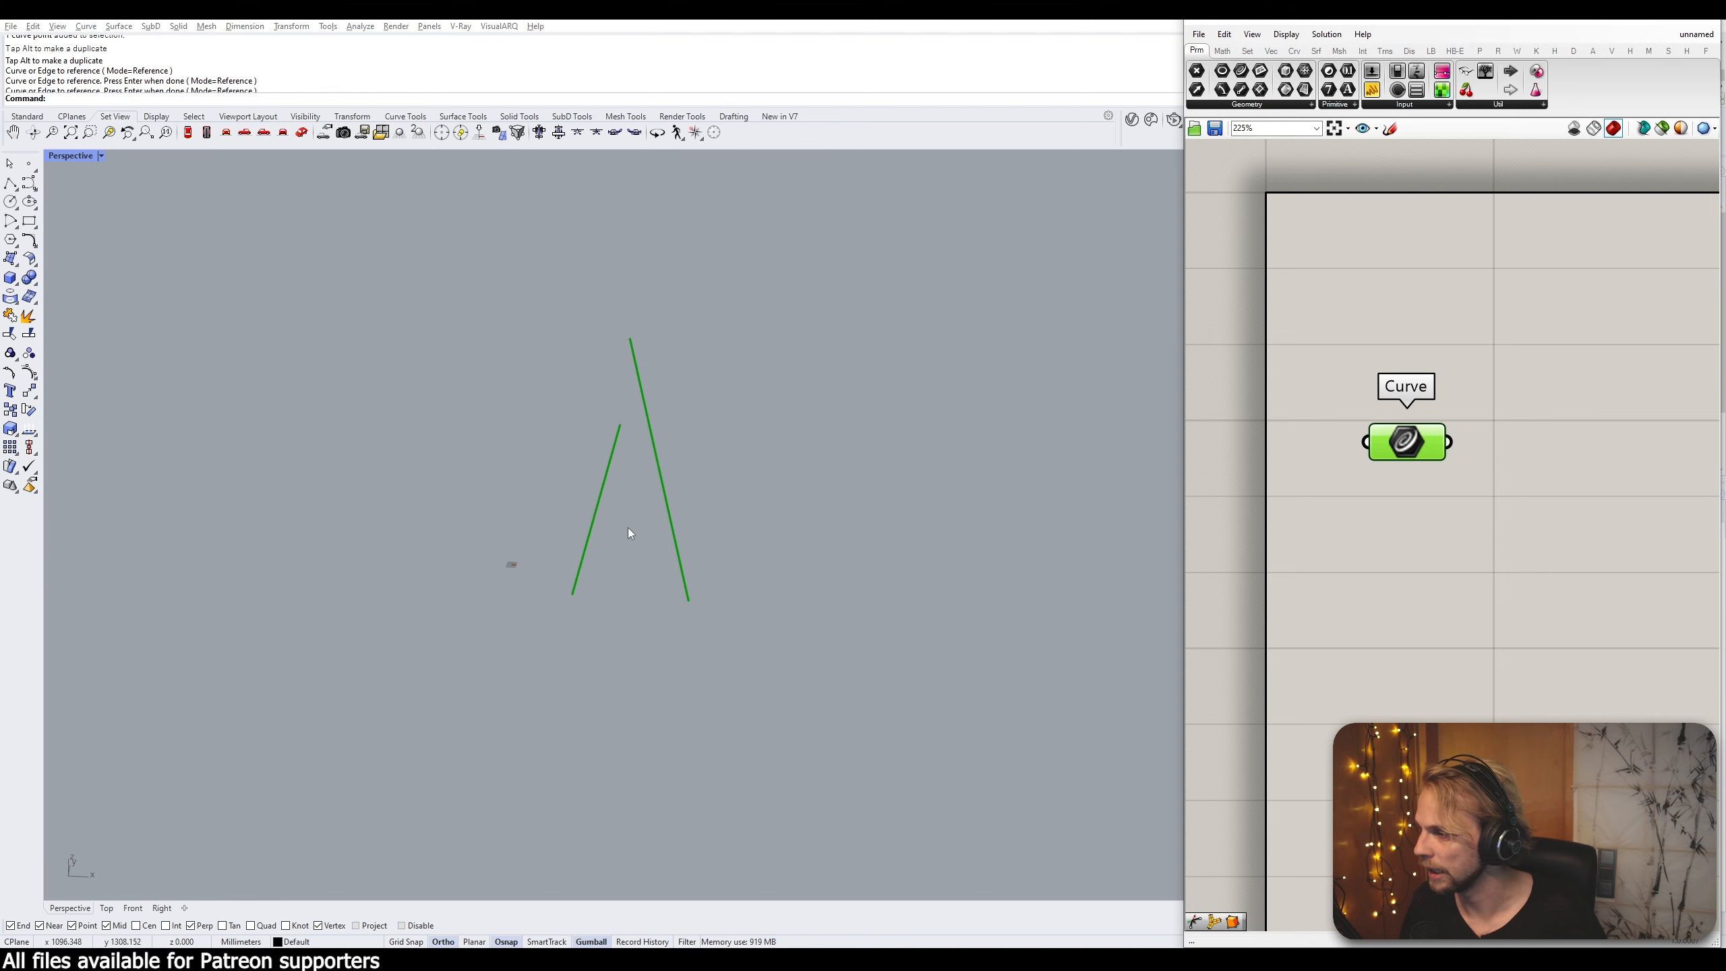
Widen the Grasshopper window across the Rhino viewport and bring the lines and the Curve parameter back into clear view
{"action": "right_click_drag", "start_coordinate": [1542, 506], "coordinate": [1467, 480]}
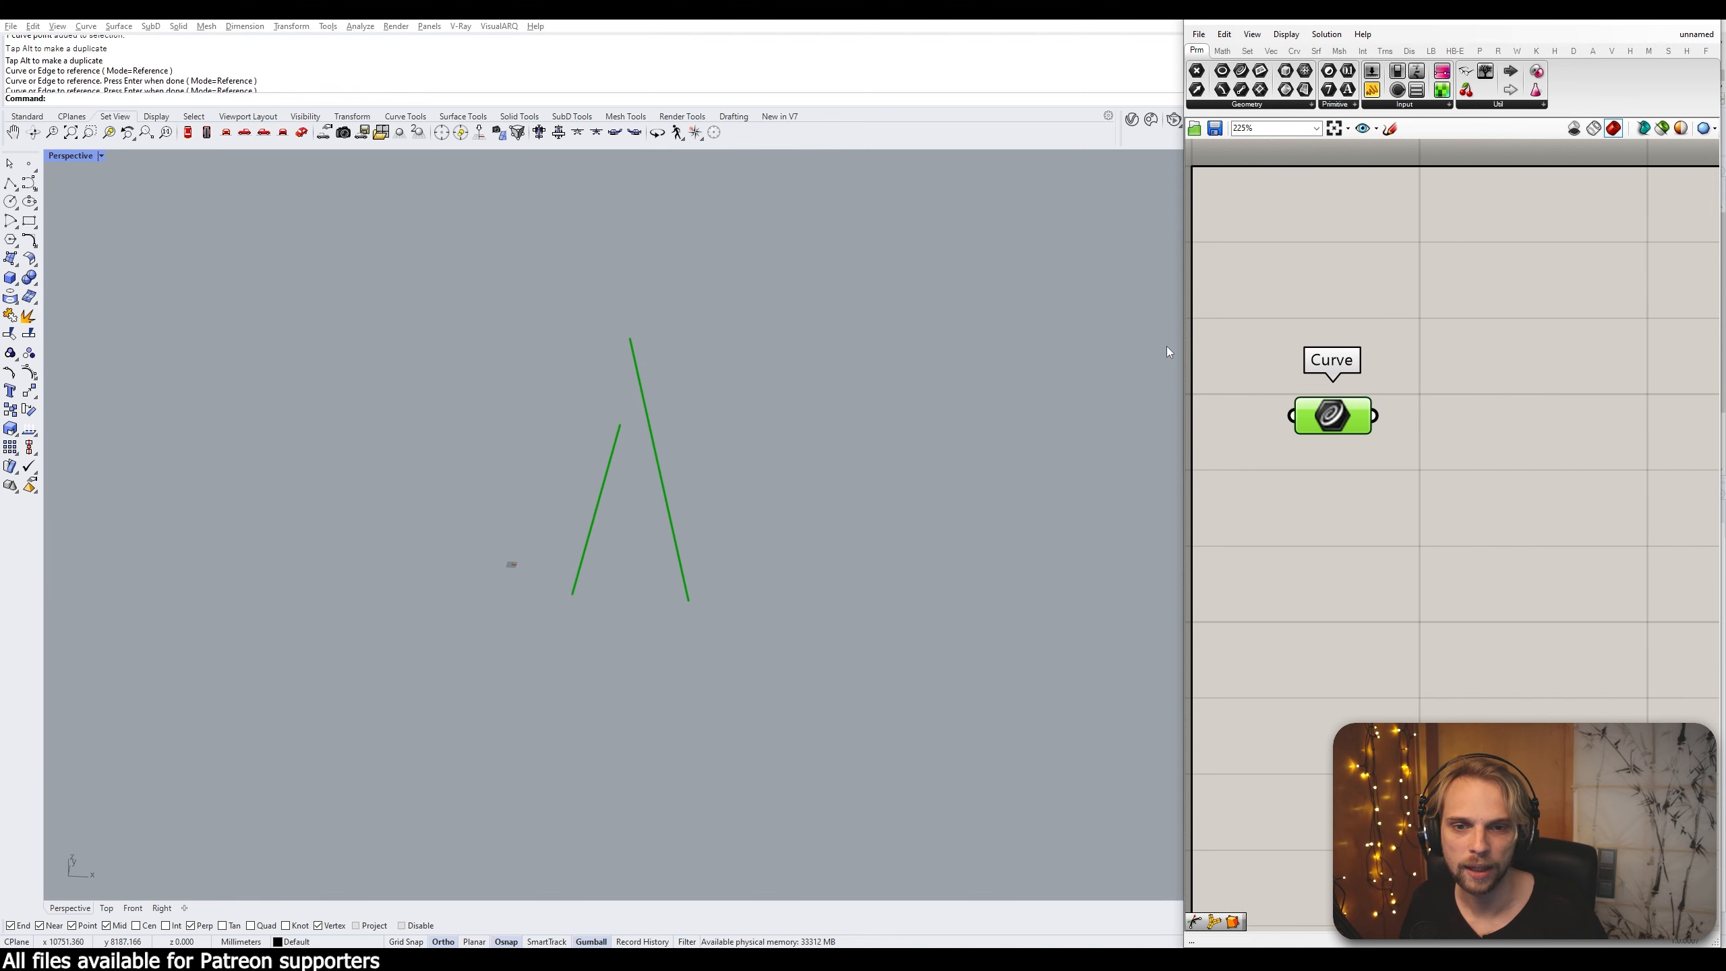
{"action": "left_click_drag", "start_coordinate": [1174, 342], "coordinate": [805, 342]}
{"action": "left_click_drag", "start_coordinate": [953, 415], "coordinate": [972, 379]}
{"action": "right_click_drag", "start_coordinate": [986, 460], "coordinate": [1125, 423]}
{"action": "right_click_drag", "start_coordinate": [632, 476], "coordinate": [367, 465], "text": "shift"}
{"action": "left_click", "coordinate": [1215, 289]}
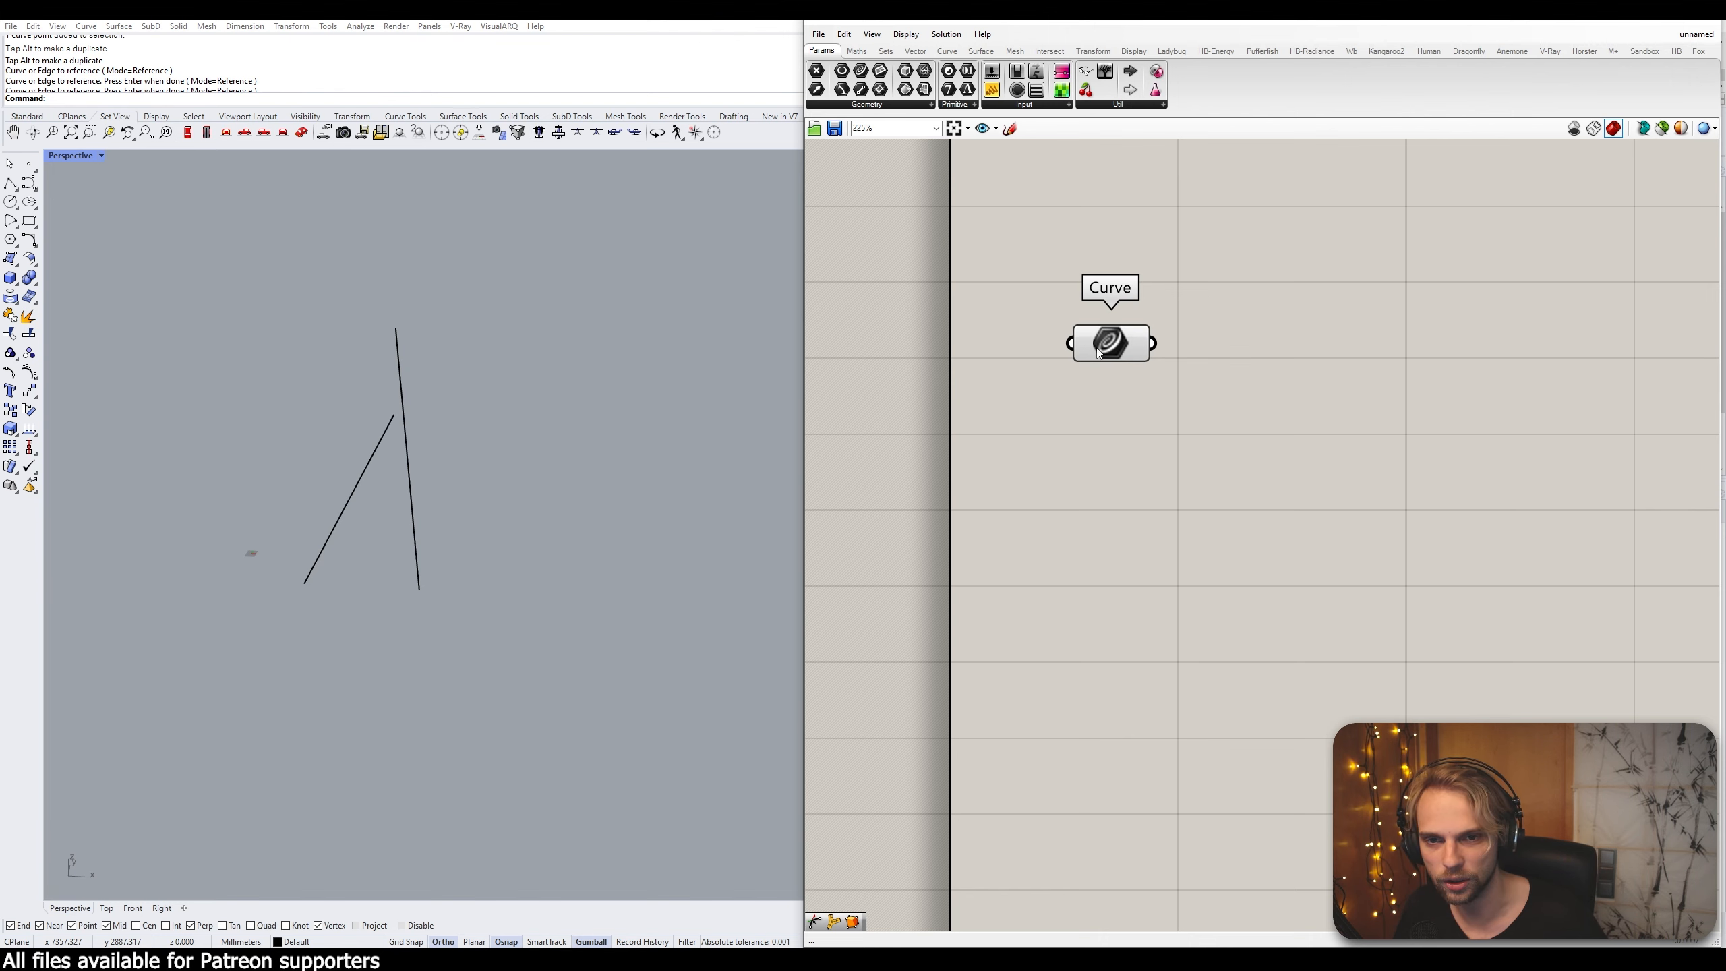
{"action": "scroll", "coordinate": [1135, 407], "scroll_direction": "down", "scroll_amount": 2}
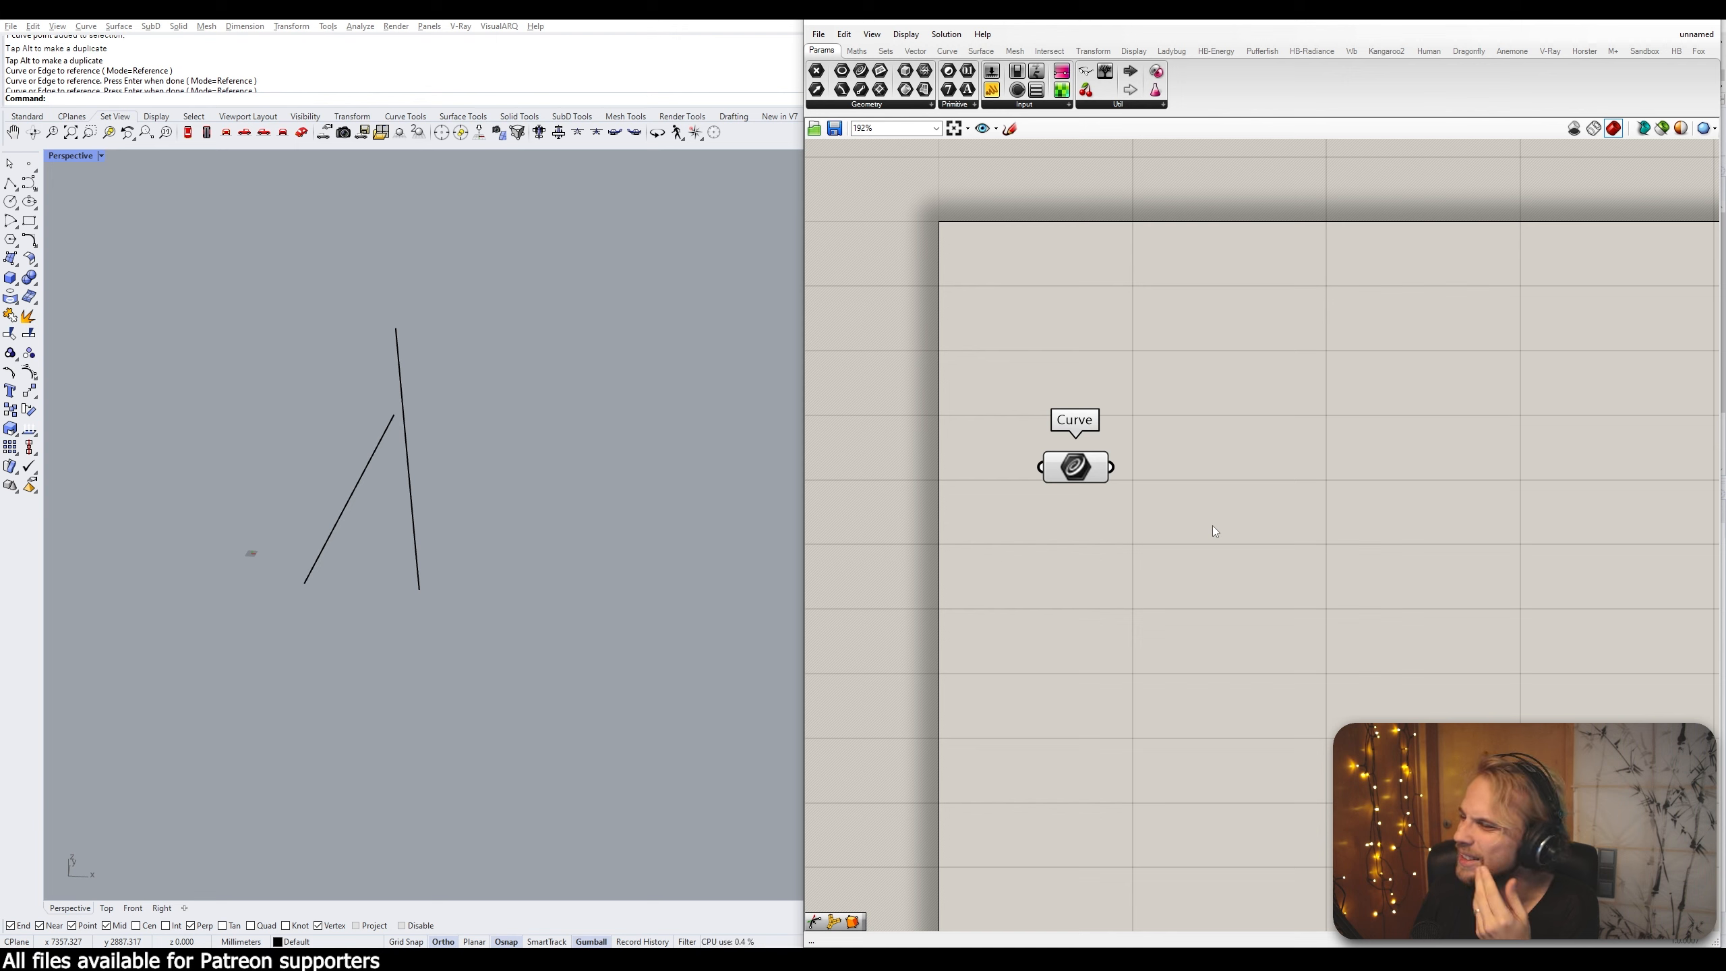
Place the PlaceBlock component on the canvas beyond the Curve parameter and locate it among the Human plug-in's components
{"action": "double_click", "coordinate": [1330, 340]}
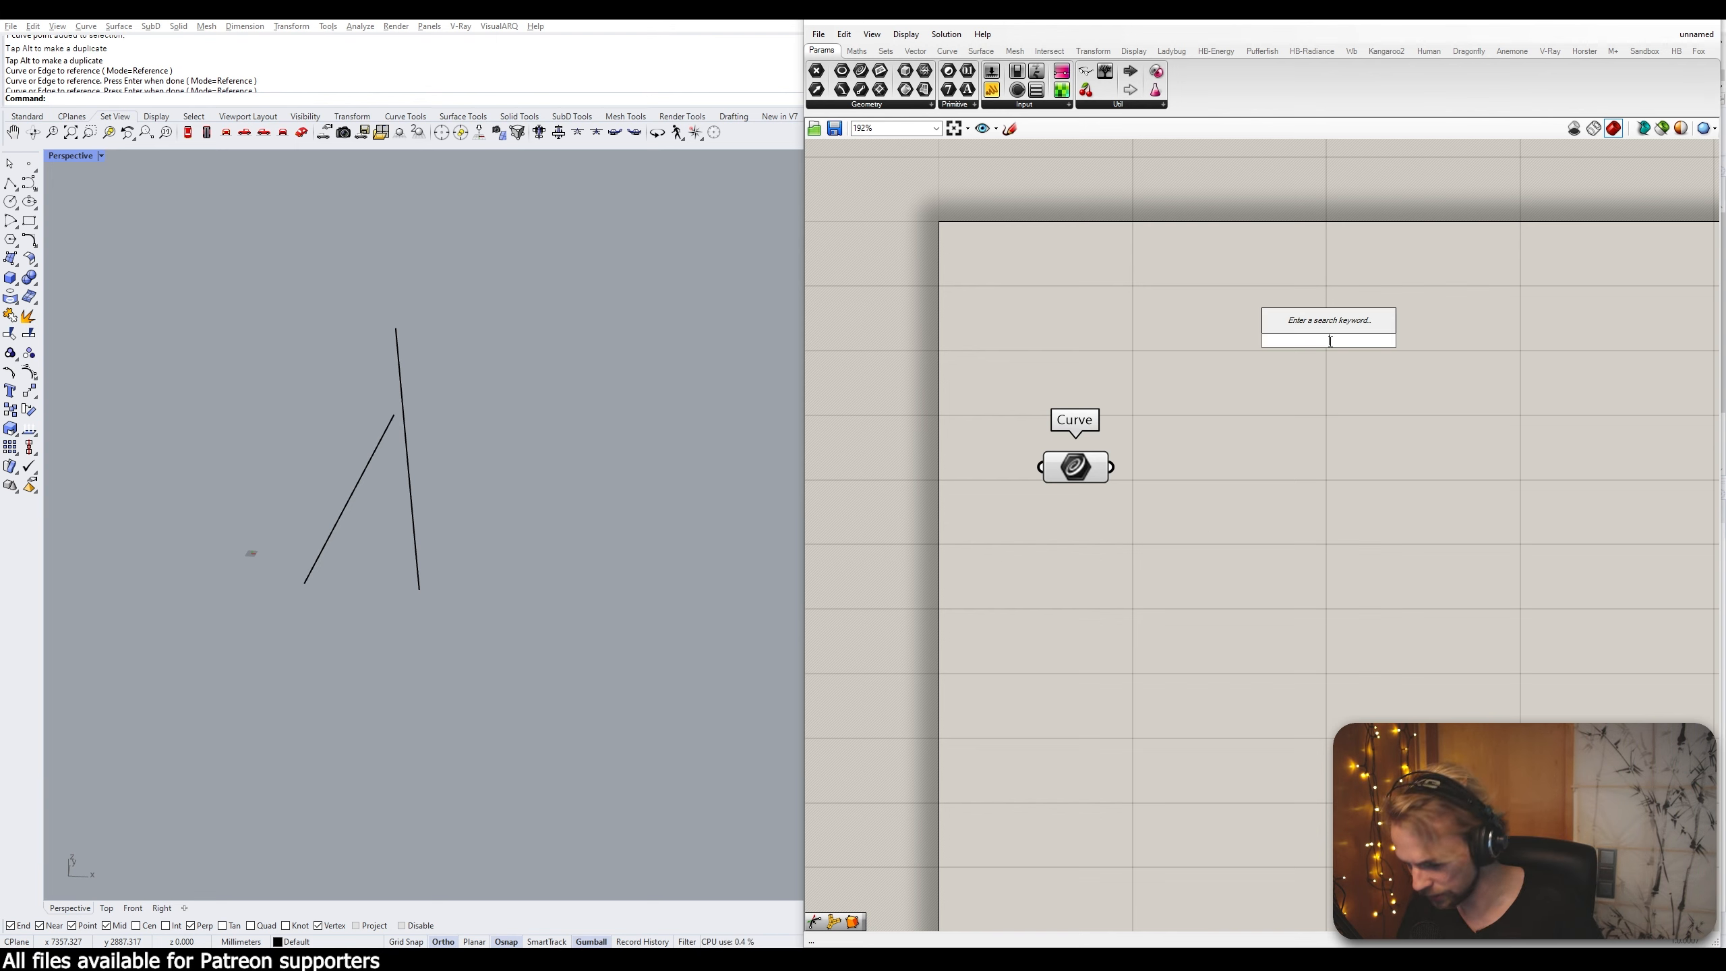
{"action": "type", "text": "BLK"}
{"action": "key", "text": "BackSpace"}
{"action": "type", "text": "L"}
{"action": "key", "text": "BackSpace"}
{"action": "type", "text": "OCK"}
{"action": "left_click", "coordinate": [1331, 274]}
{"action": "left_click_drag", "start_coordinate": [1326, 313], "coordinate": [1540, 334]}
{"action": "left_click", "coordinate": [1472, 259]}
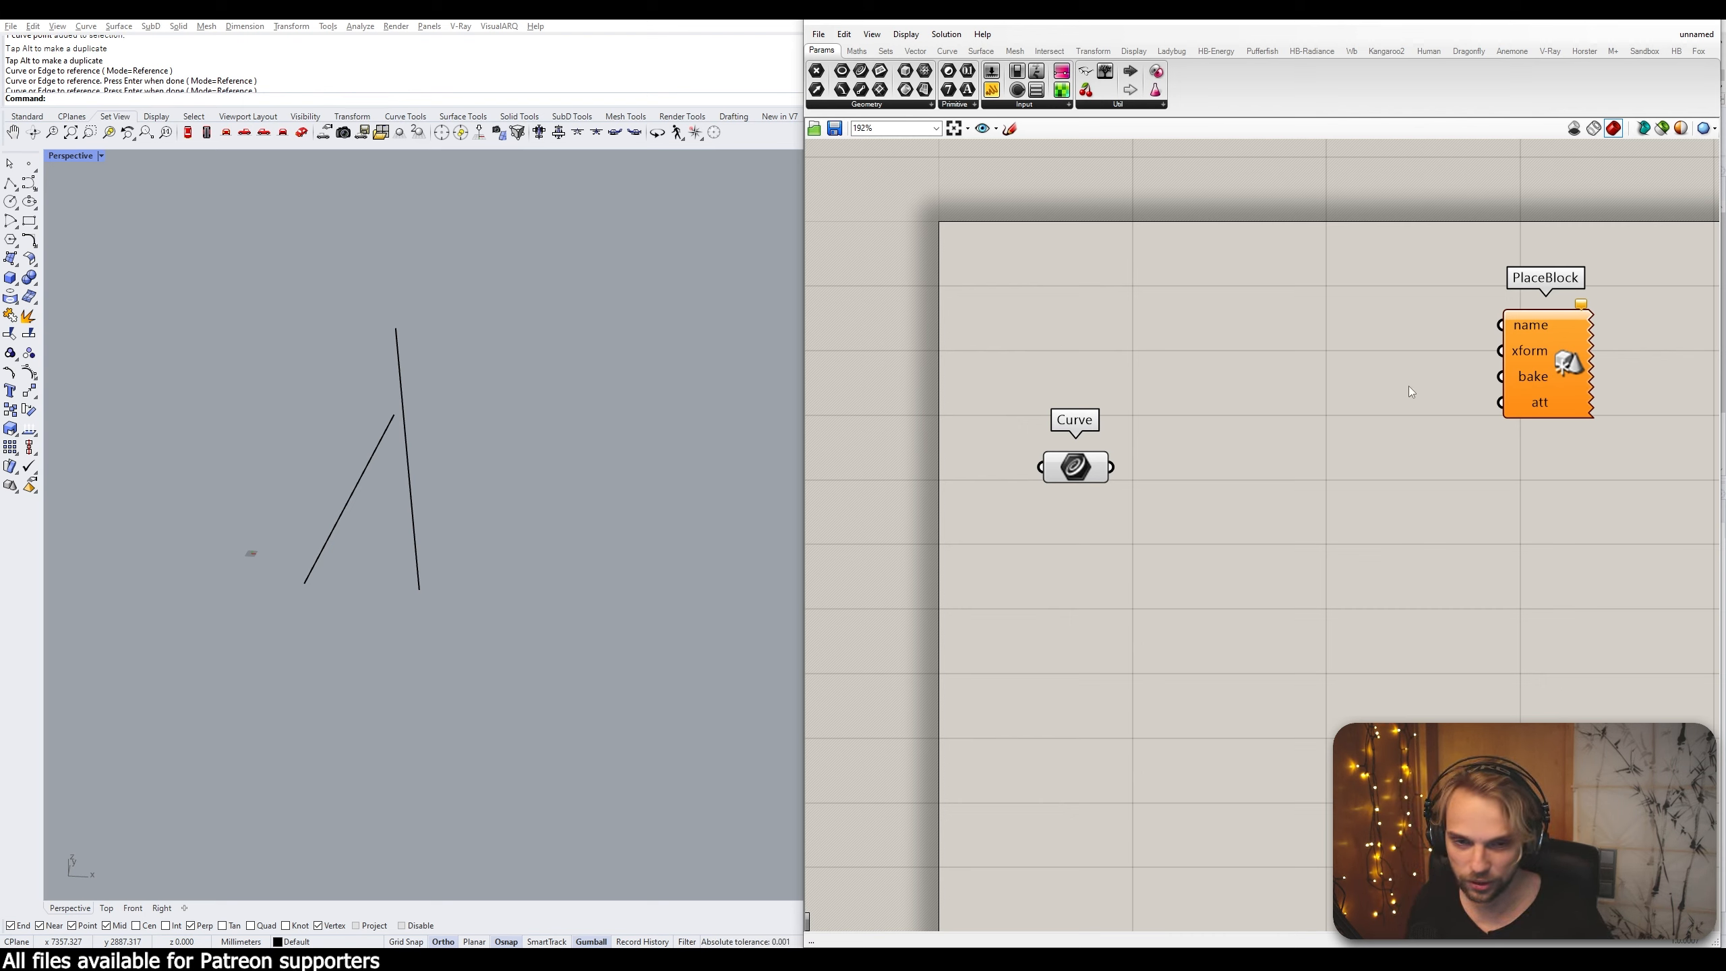
{"action": "left_click", "coordinate": [1573, 363], "text": "ctrl+alt"}
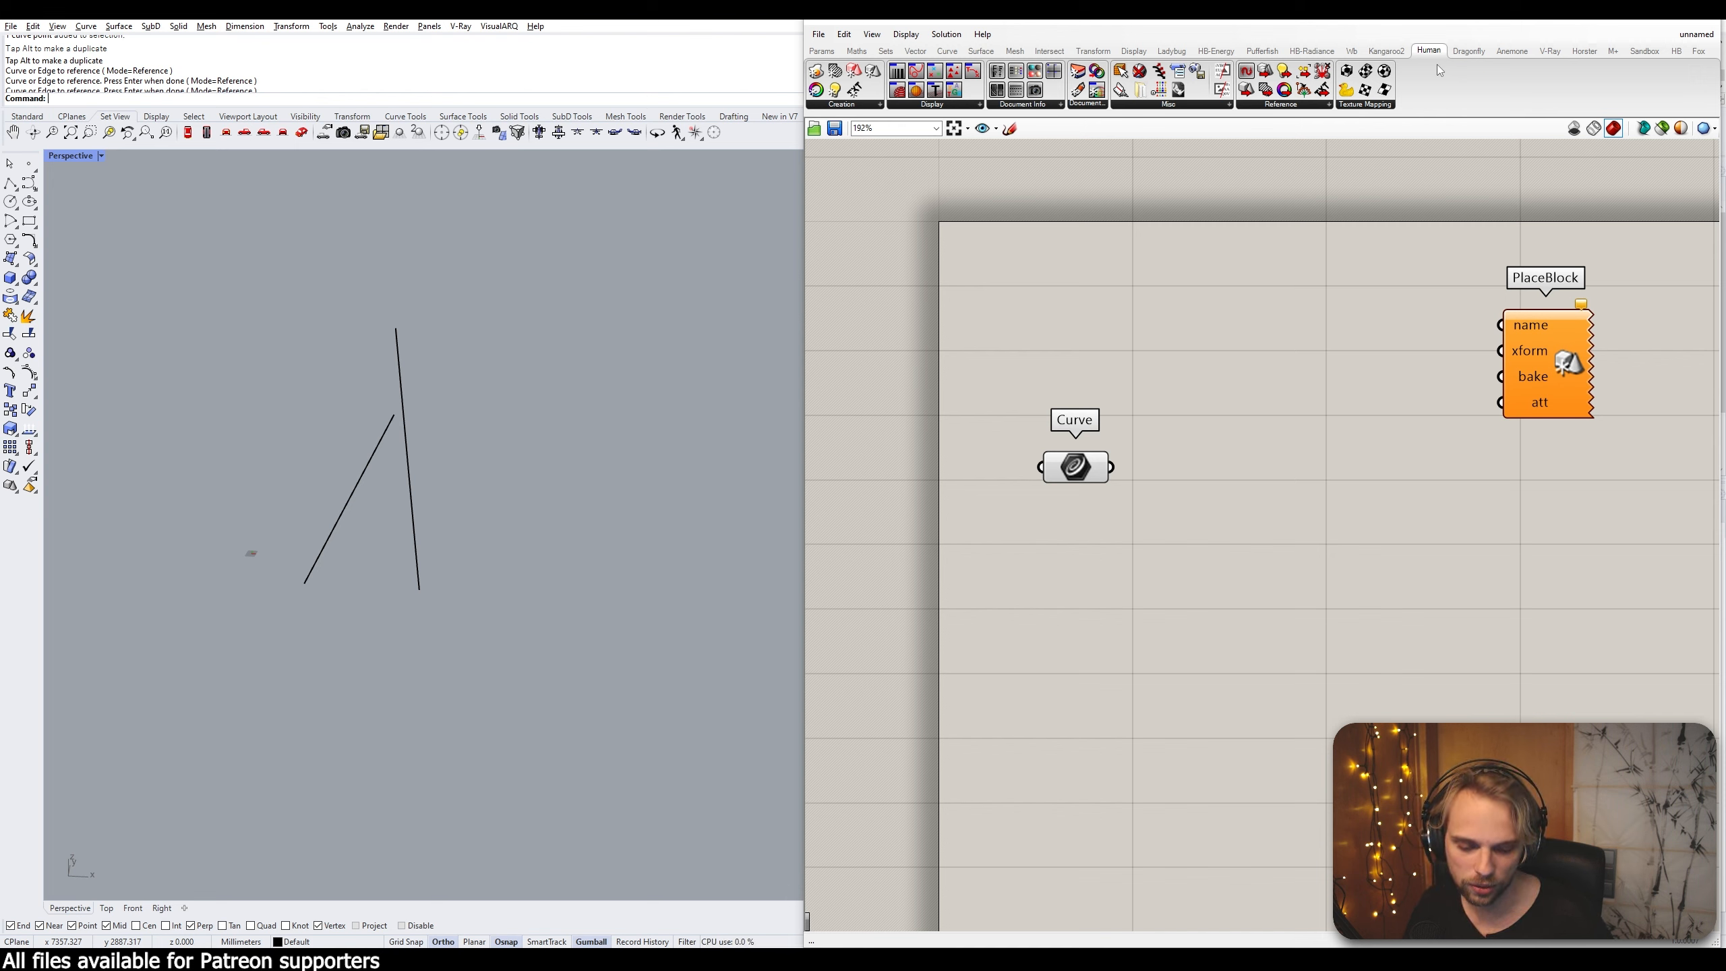
Add a Scribble note reading "food4rhino.com" above the Curve parameter and position it near the canvas corner
{"action": "double_click", "coordinate": [1141, 227]}
{"action": "type", "text": "scribble"}
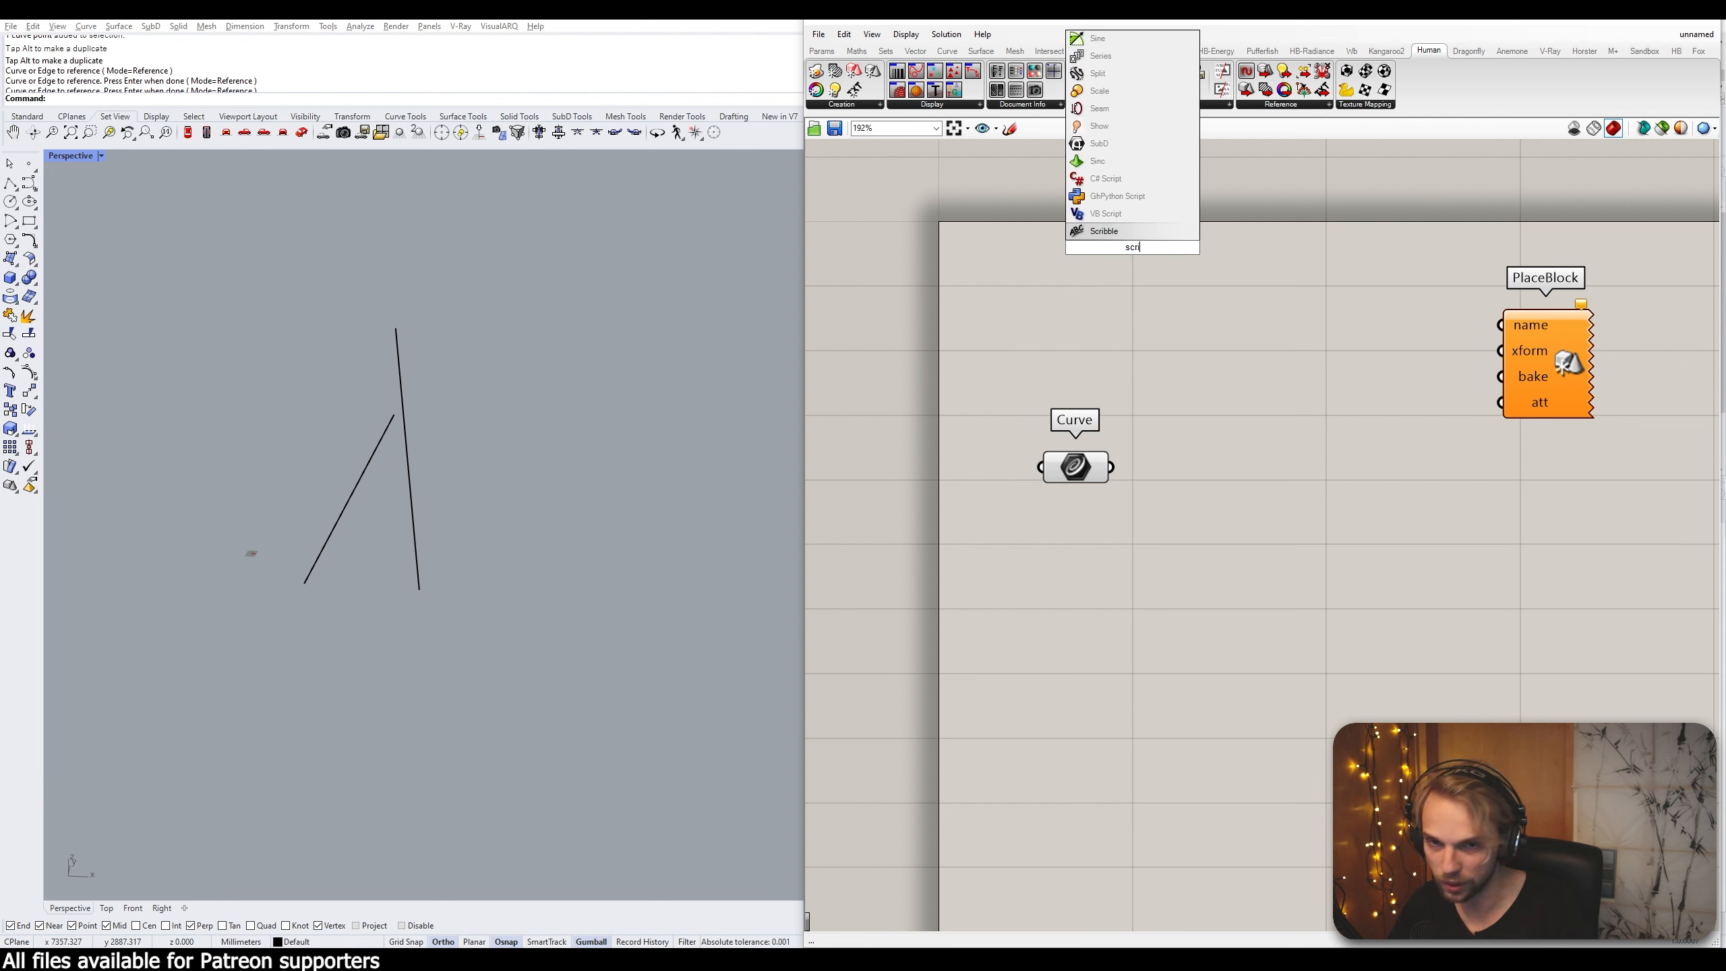
{"action": "key", "text": "Return"}
{"action": "double_click", "coordinate": [1135, 251]}
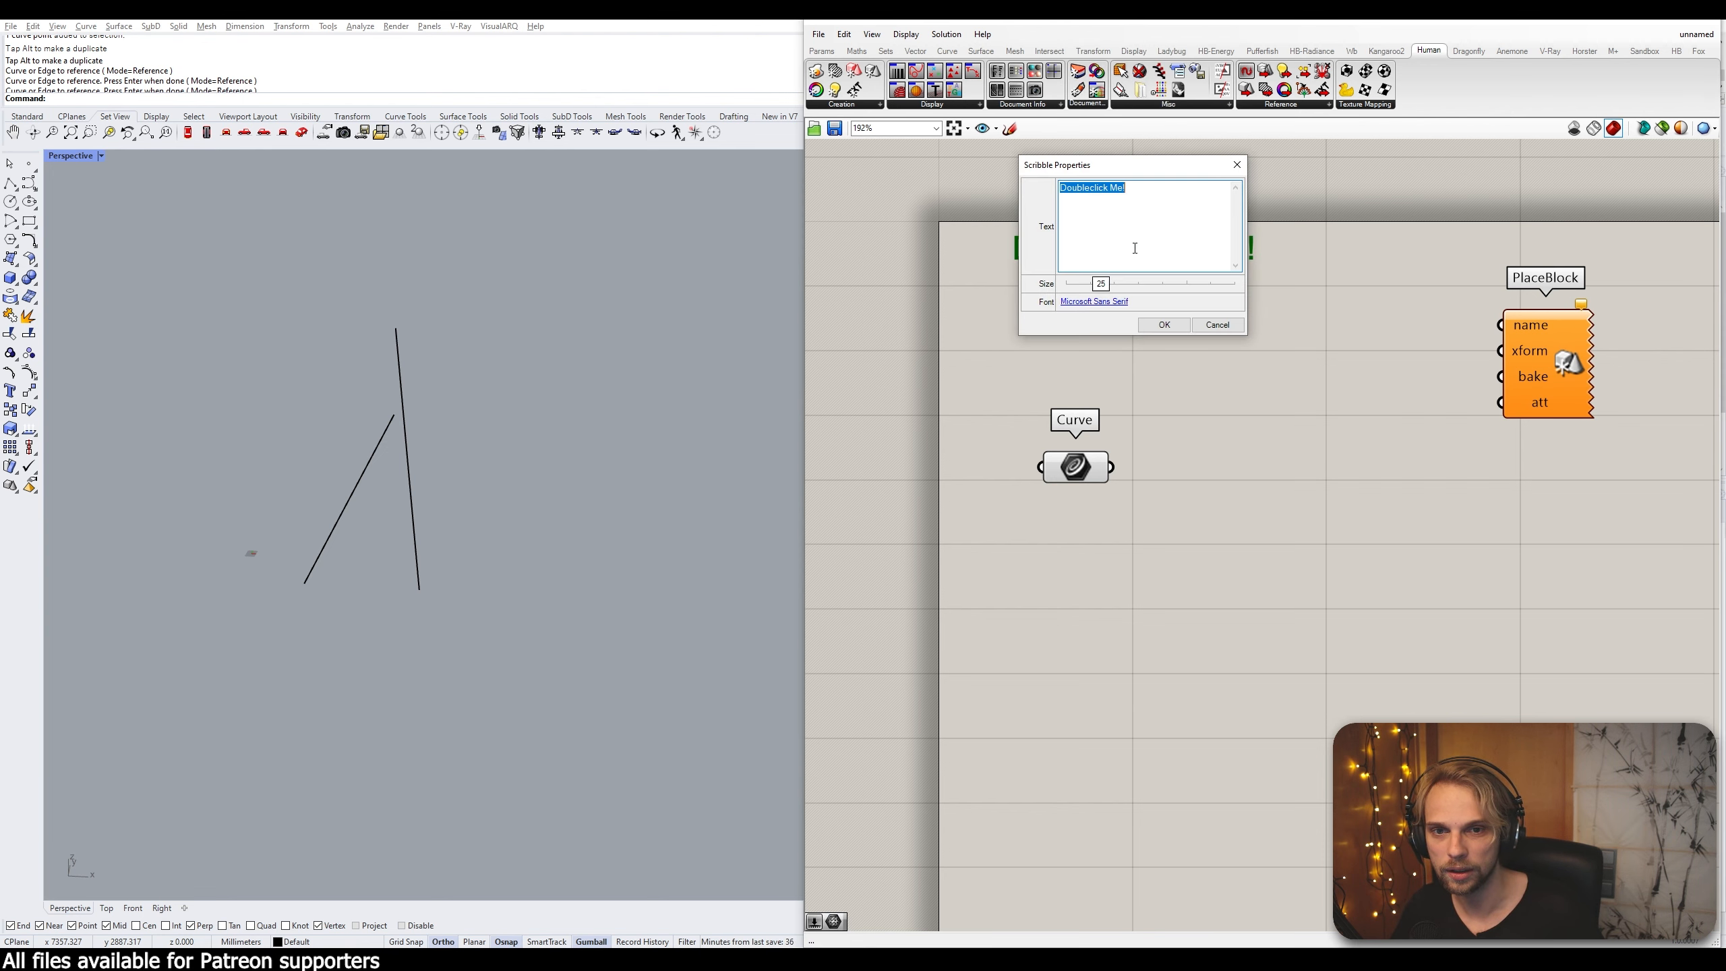
{"action": "type", "text": "food4"}
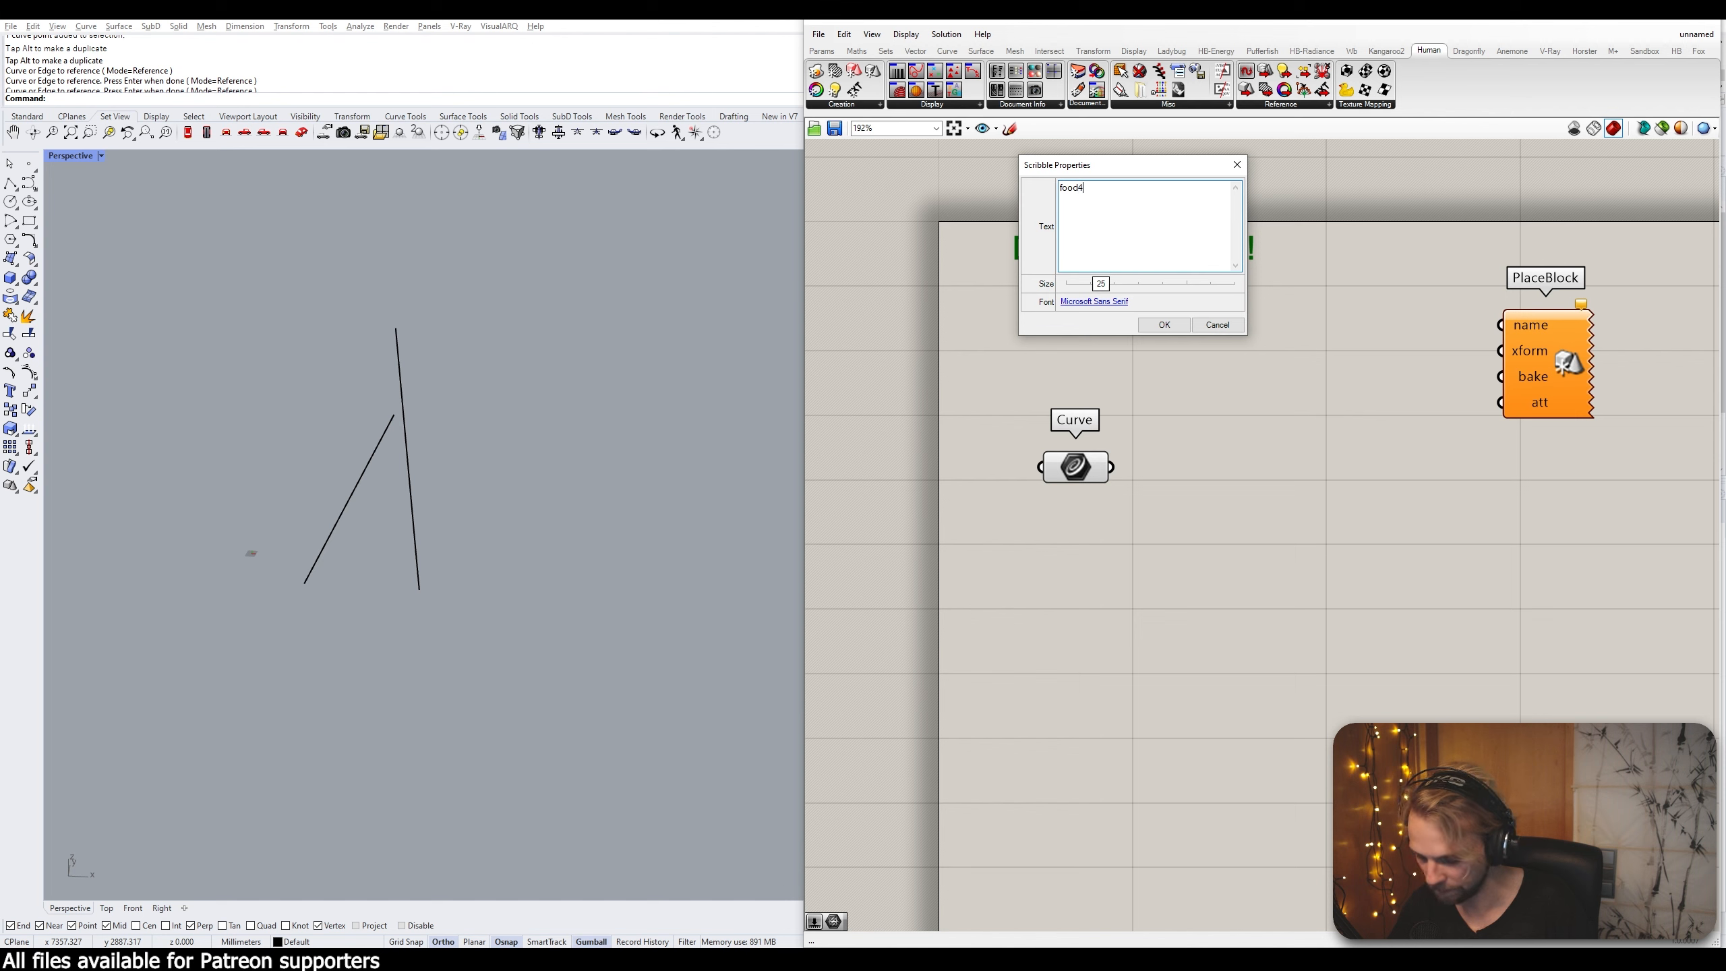
{"action": "type", "text": "rhino.com"}
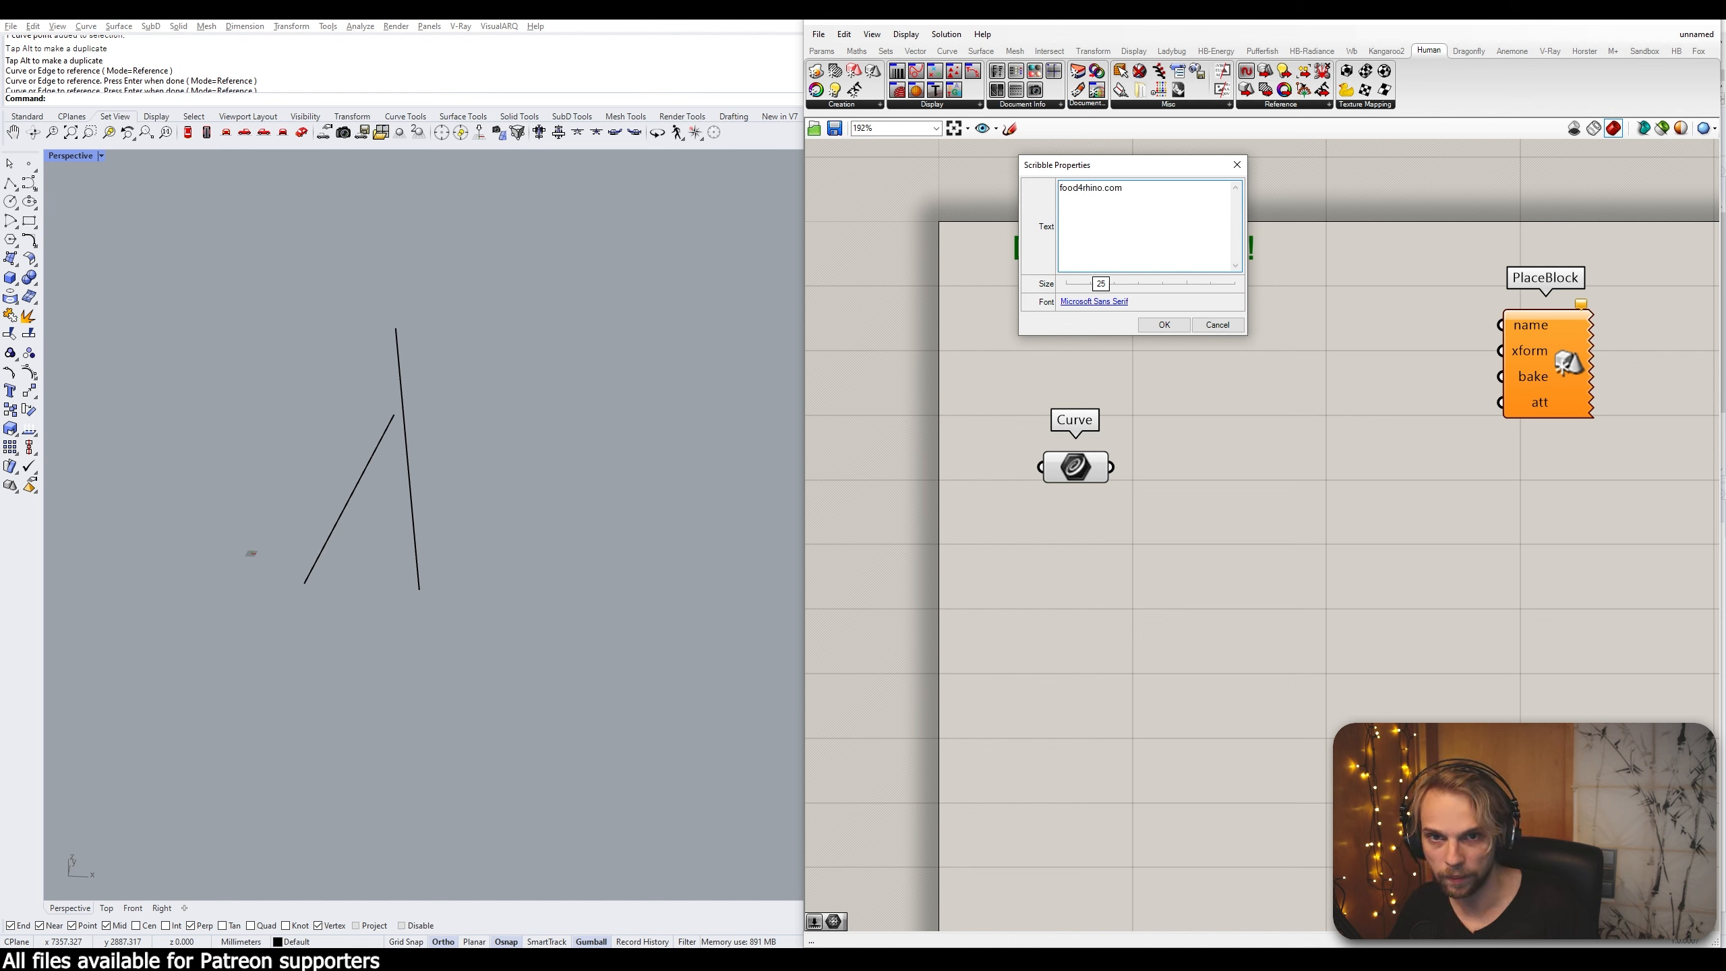
{"action": "left_click", "coordinate": [1164, 325]}
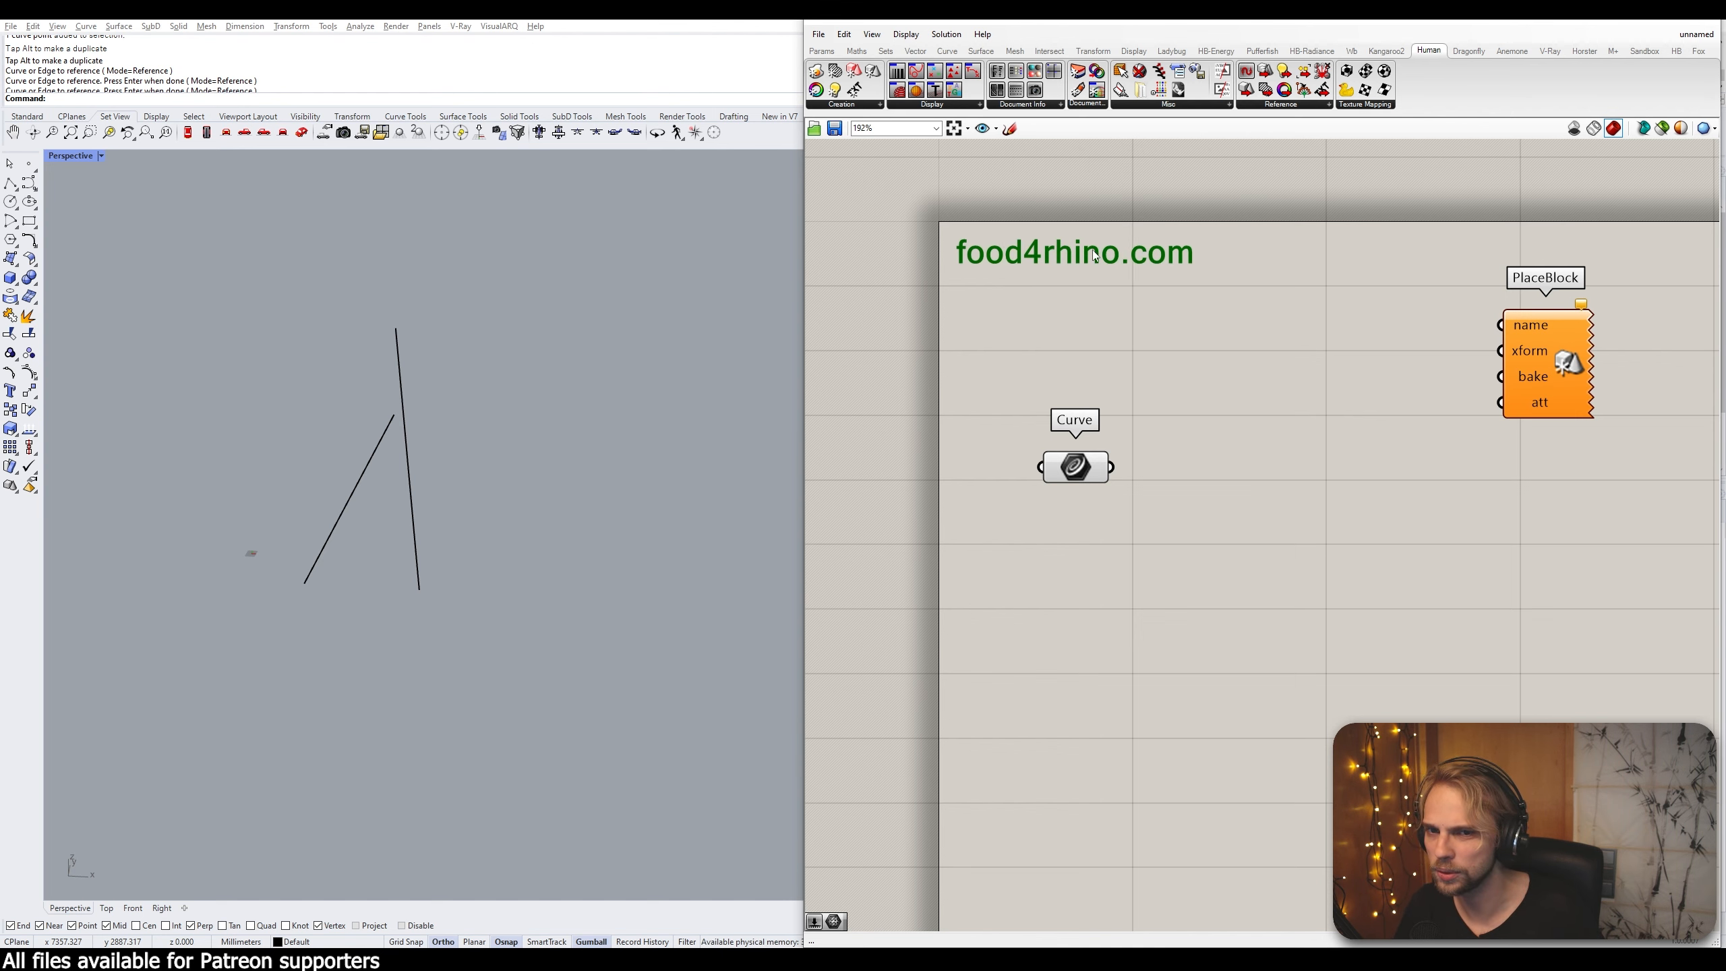
{"action": "left_click_drag", "start_coordinate": [1095, 257], "coordinate": [1081, 249]}
{"action": "left_click", "coordinate": [1257, 286]}
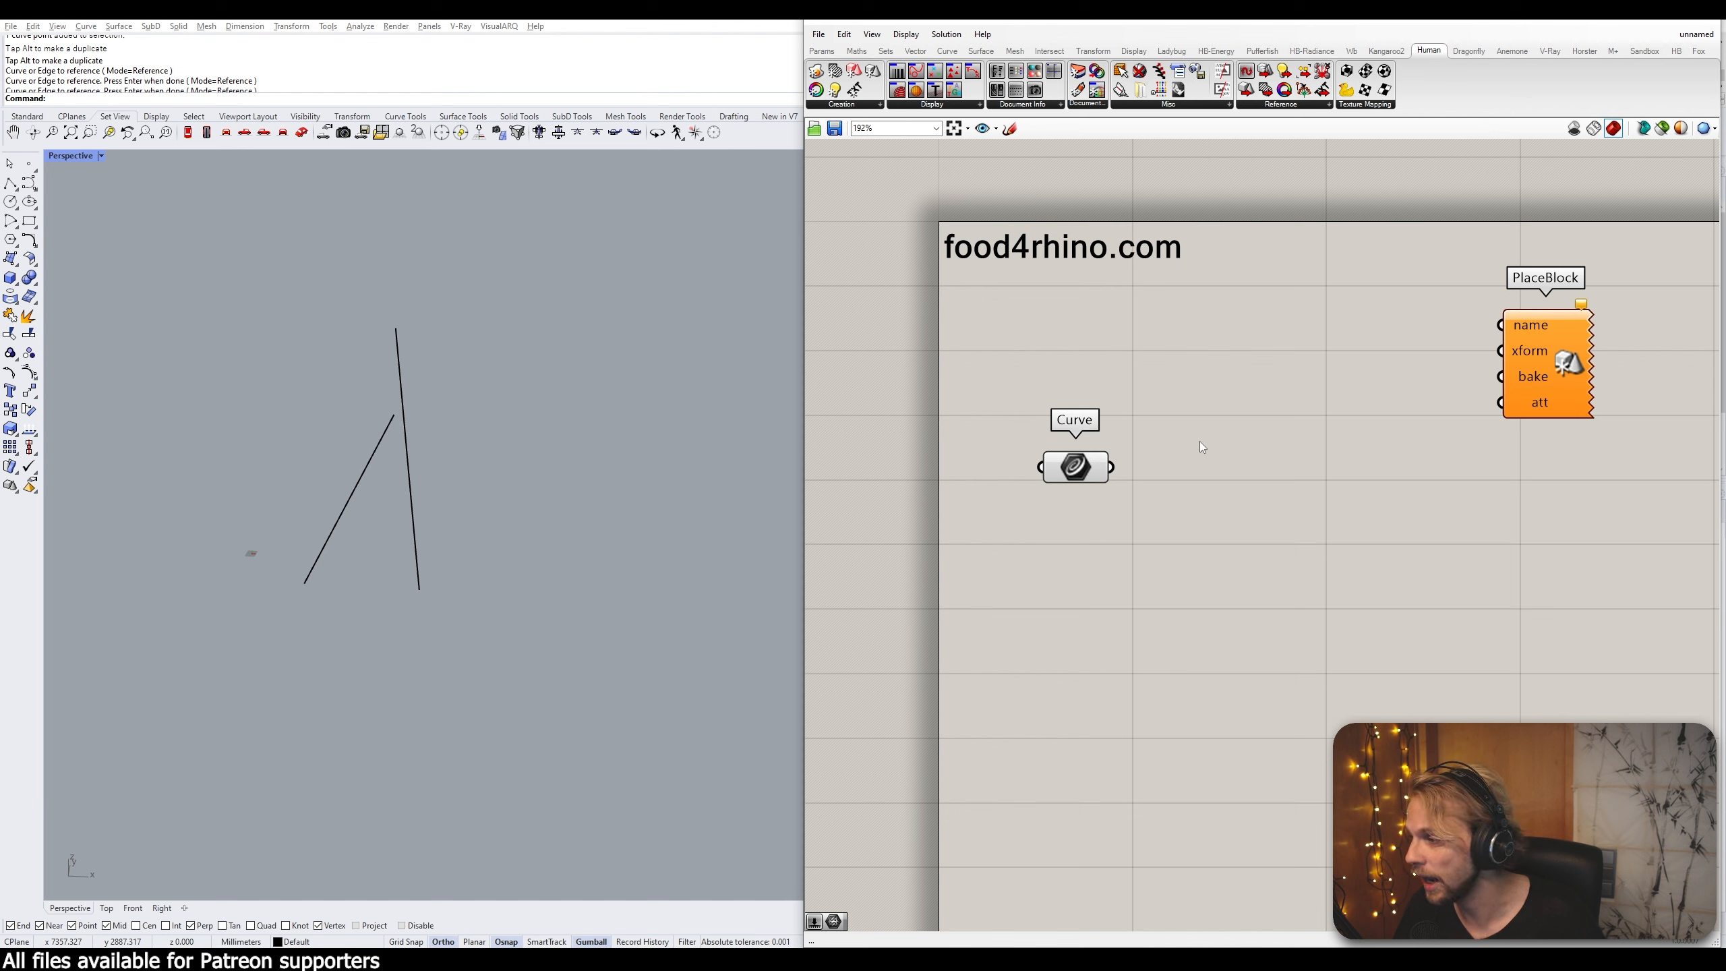
{"action": "mouse_move", "coordinate": [1024, 243]}
{"action": "left_mouse_down"}
{"action": "mouse_move", "coordinate": [1042, 238]}
{"action": "mouse_move", "coordinate": [1028, 240]}
{"action": "left_mouse_up"}
{"action": "left_click", "coordinate": [1201, 337]}
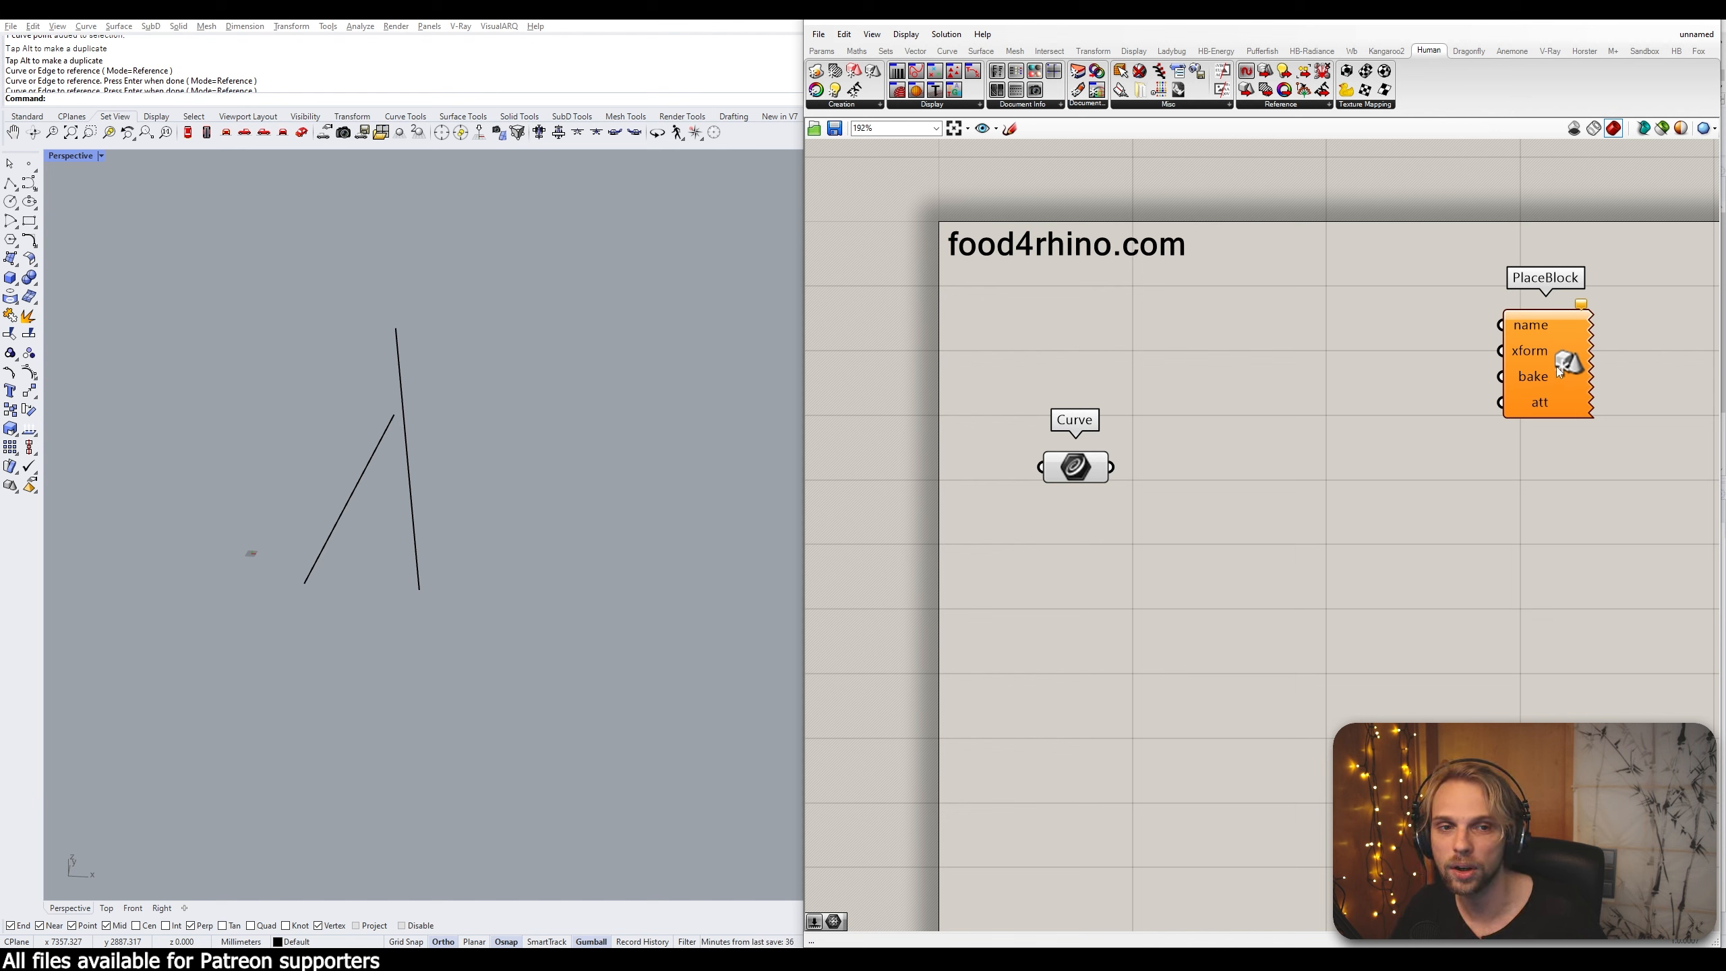
Move the PlaceBlock component farther from the Curve parameter and lower, roughly level with it
{"action": "left_click_drag", "start_coordinate": [1556, 367], "coordinate": [1571, 406]}
{"action": "right_click_drag", "start_coordinate": [1338, 548], "coordinate": [1286, 459]}
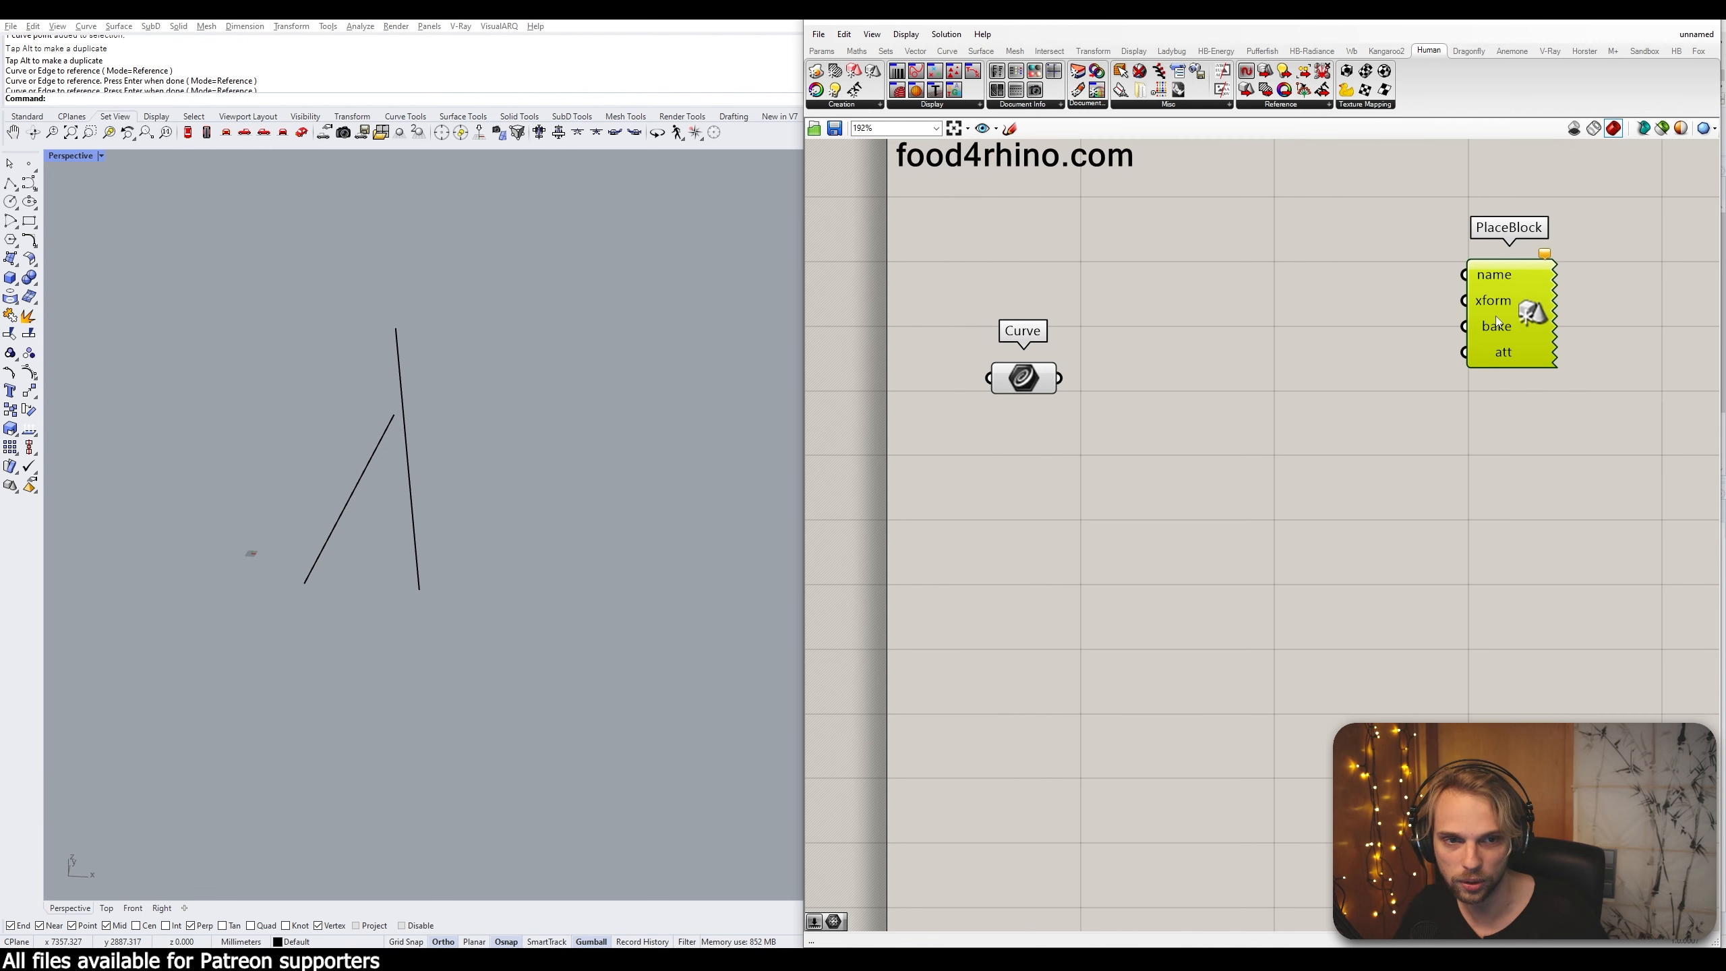
{"action": "left_click_drag", "start_coordinate": [1497, 322], "coordinate": [1554, 377]}
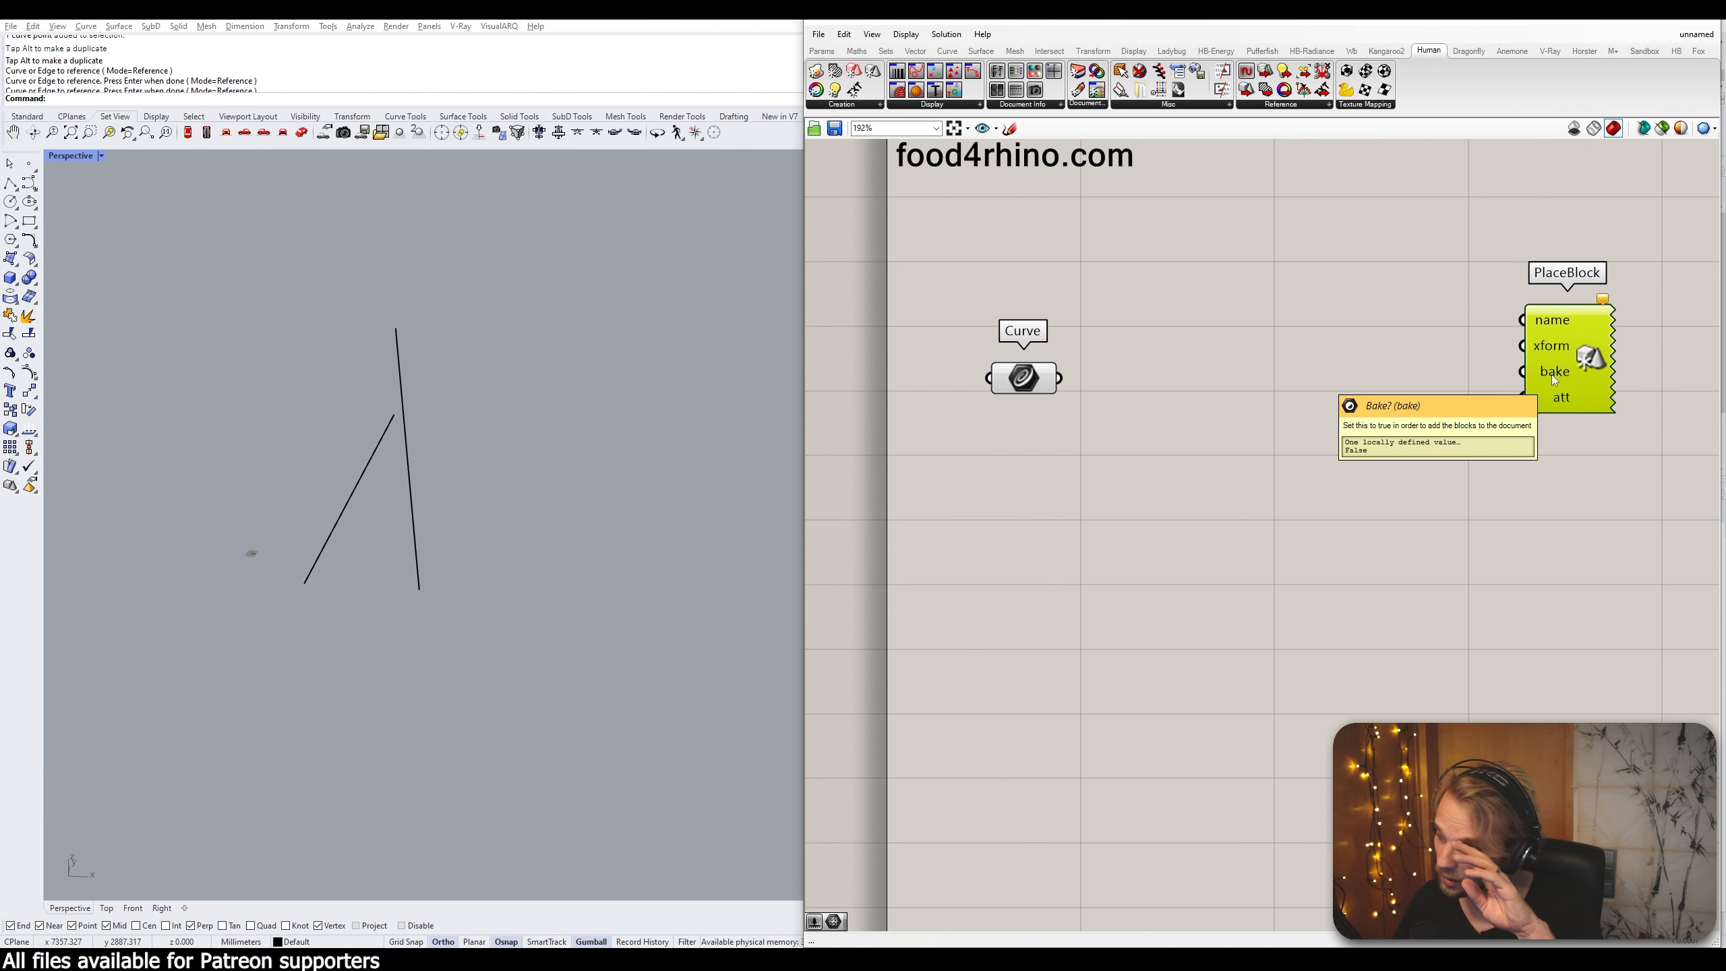
{"action": "left_click_drag", "start_coordinate": [1587, 360], "coordinate": [1618, 378]}
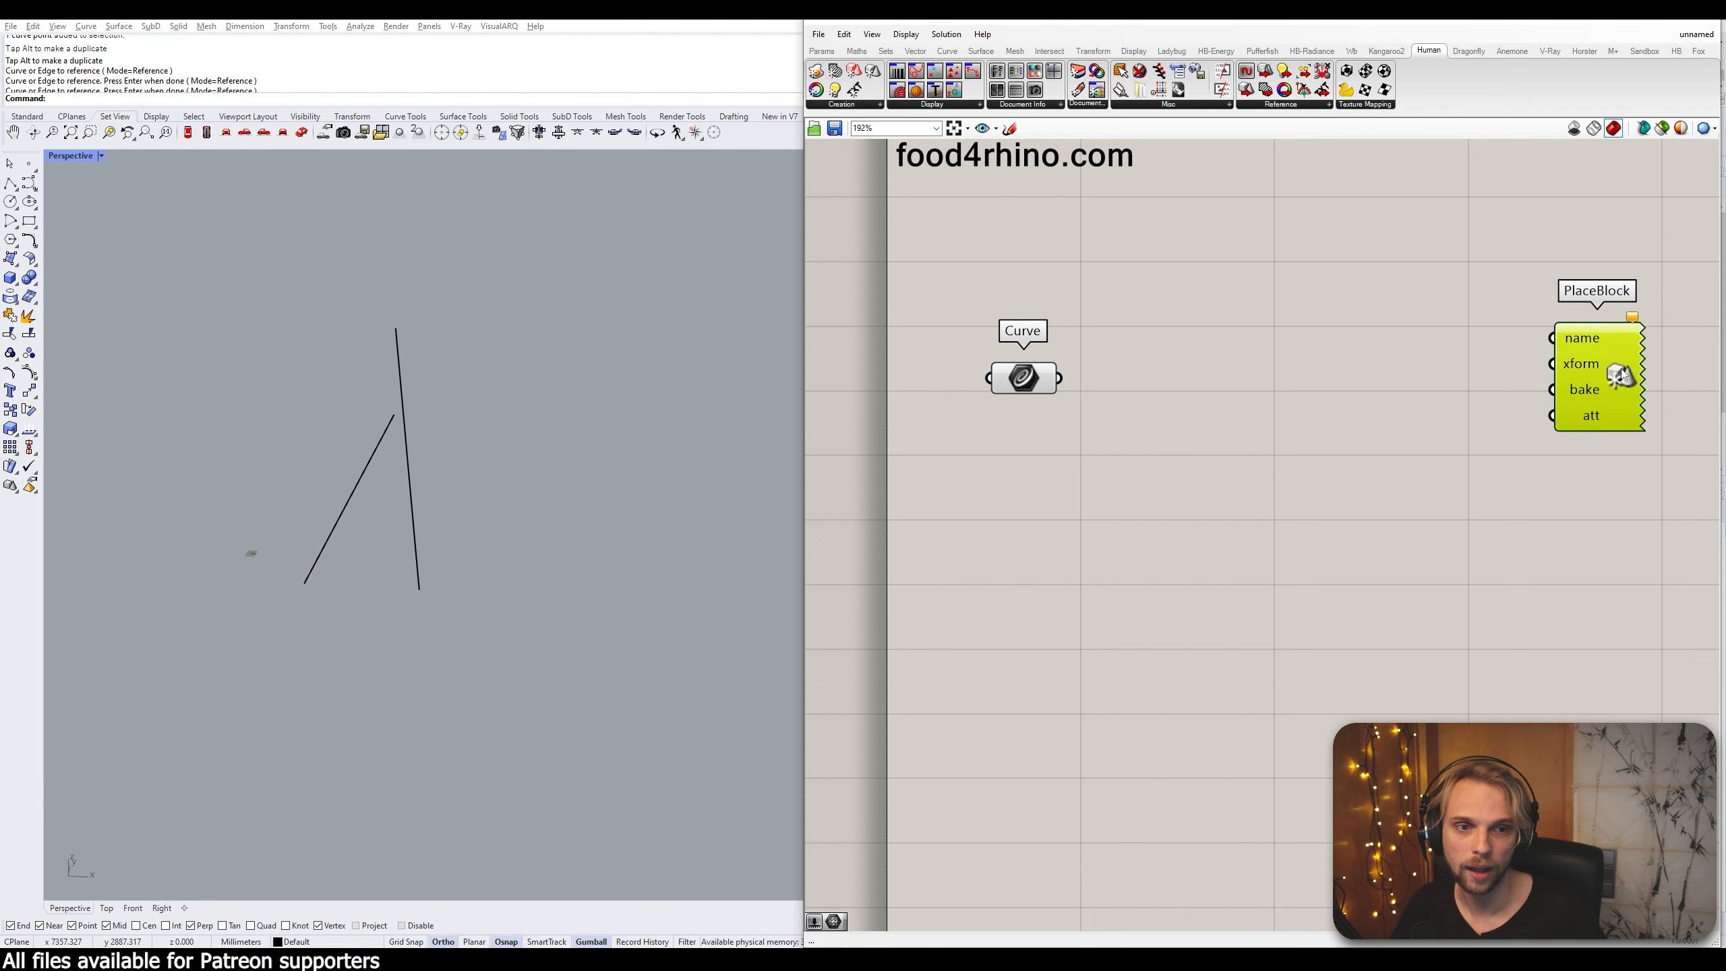
{"action": "right_click_drag", "start_coordinate": [1497, 392], "coordinate": [1392, 423]}
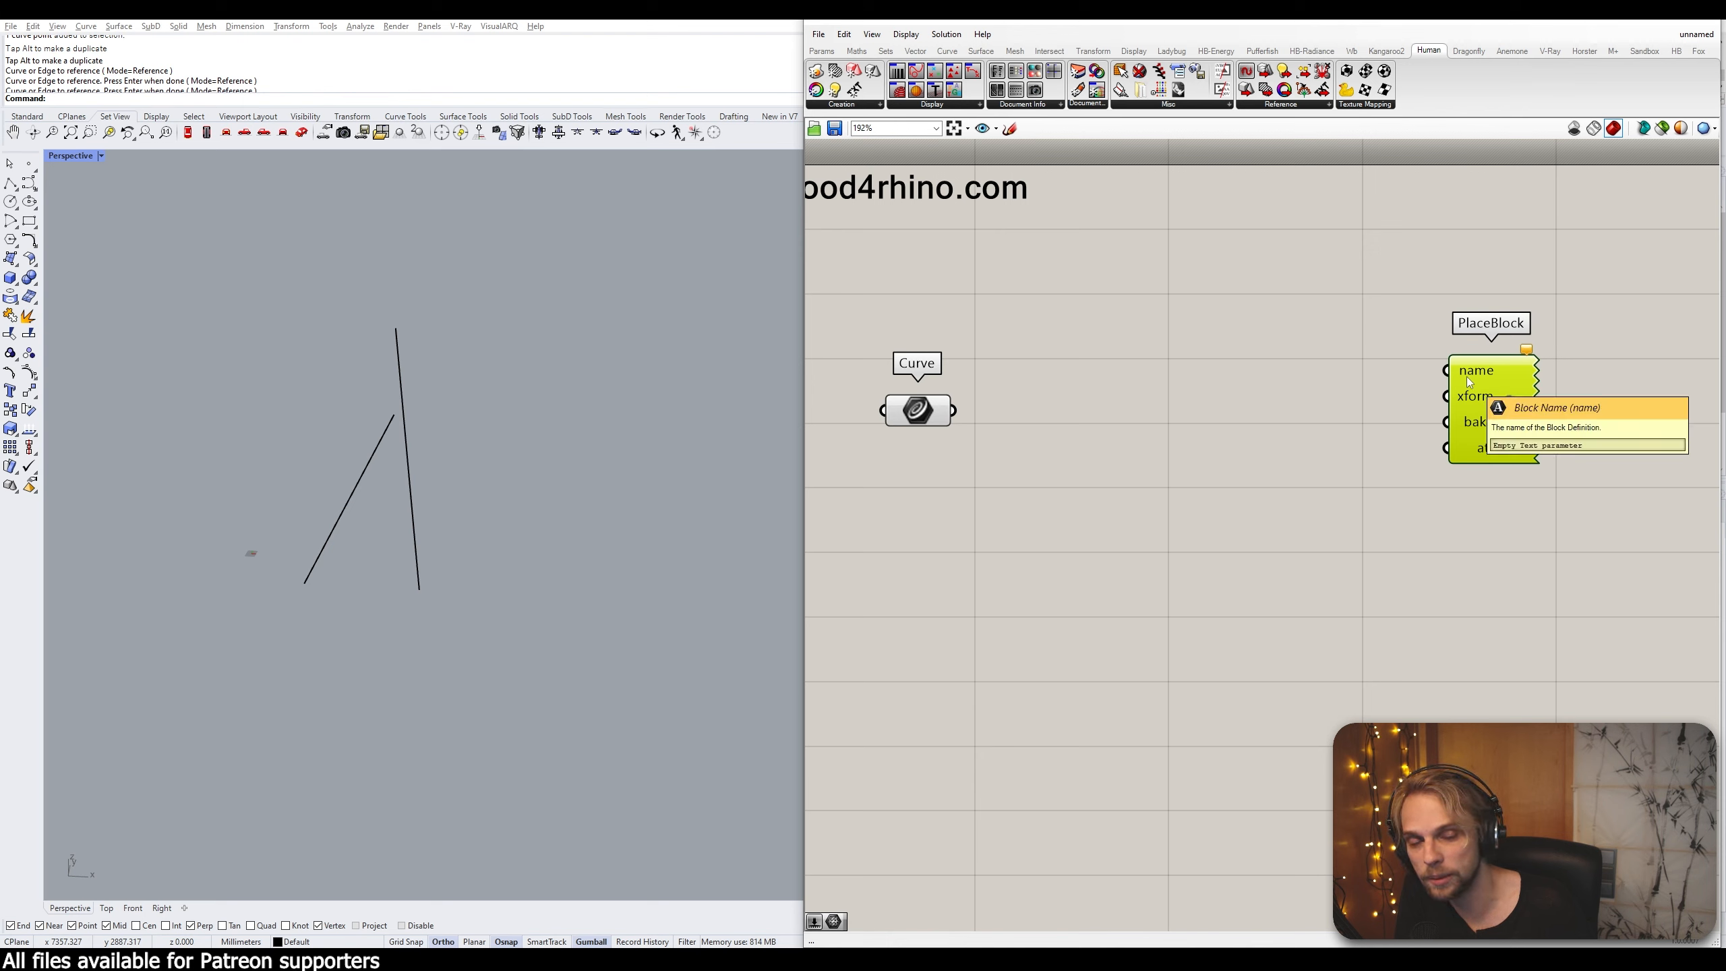
{"action": "double_click", "coordinate": [1303, 391]}
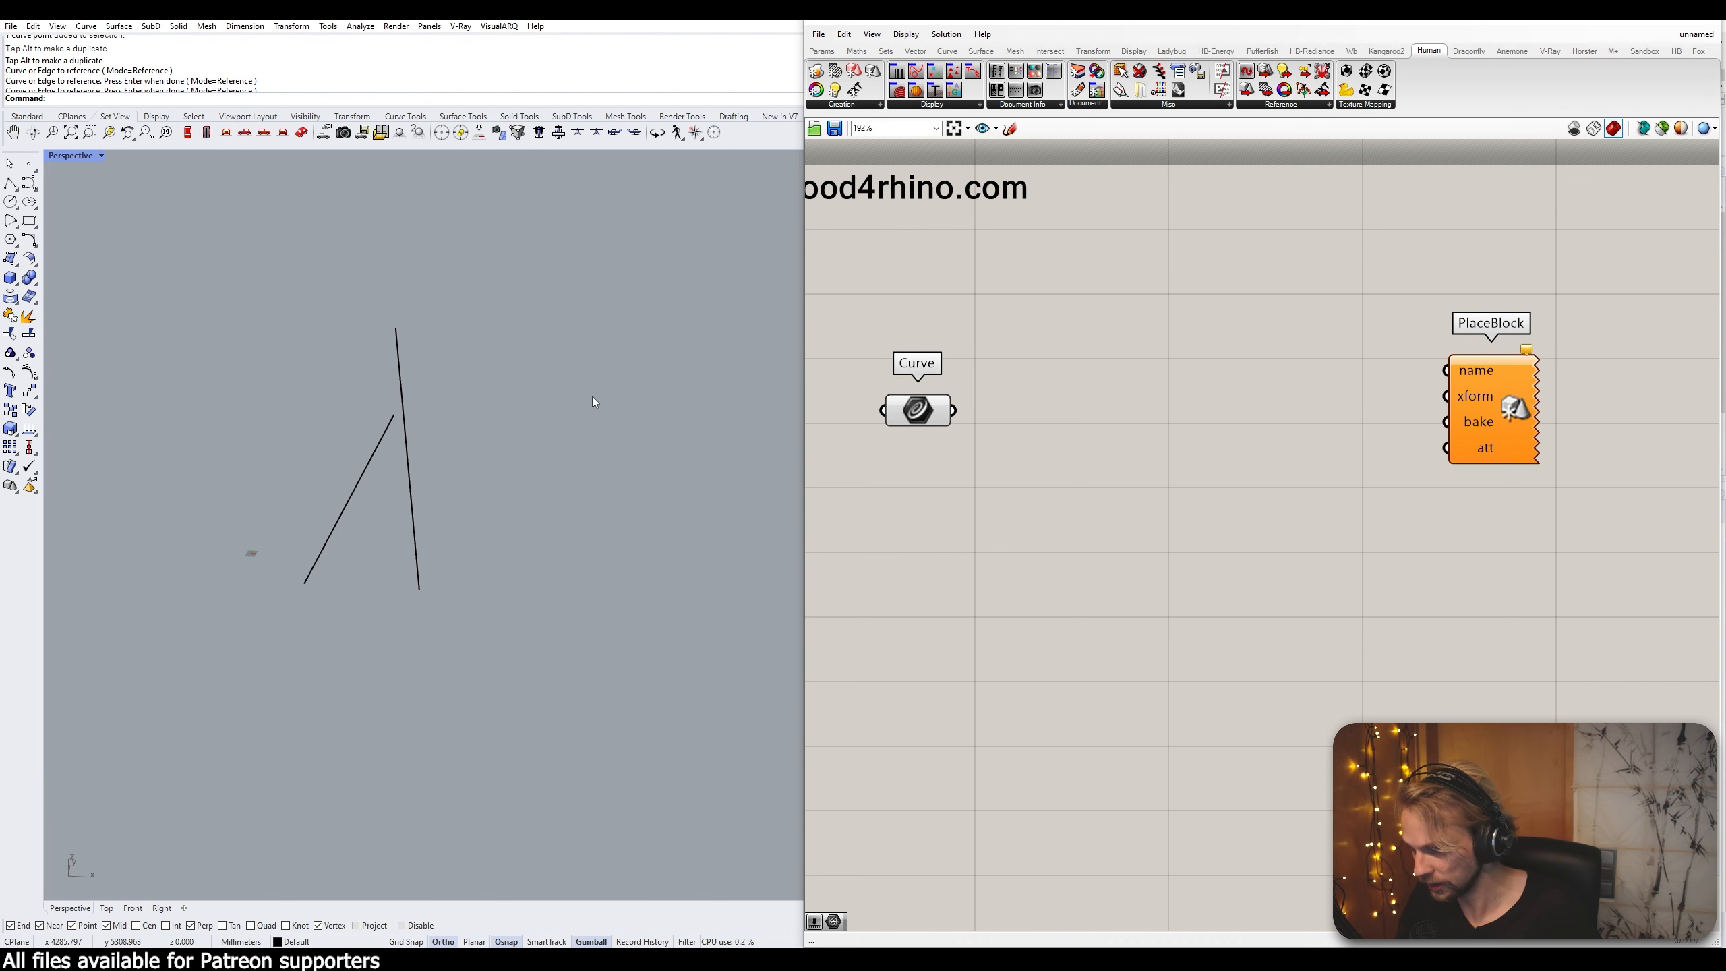
Check the saved block definition's name in Rhino's Block Manager and close the manager
{"action": "type", "text": "BlockManager"}
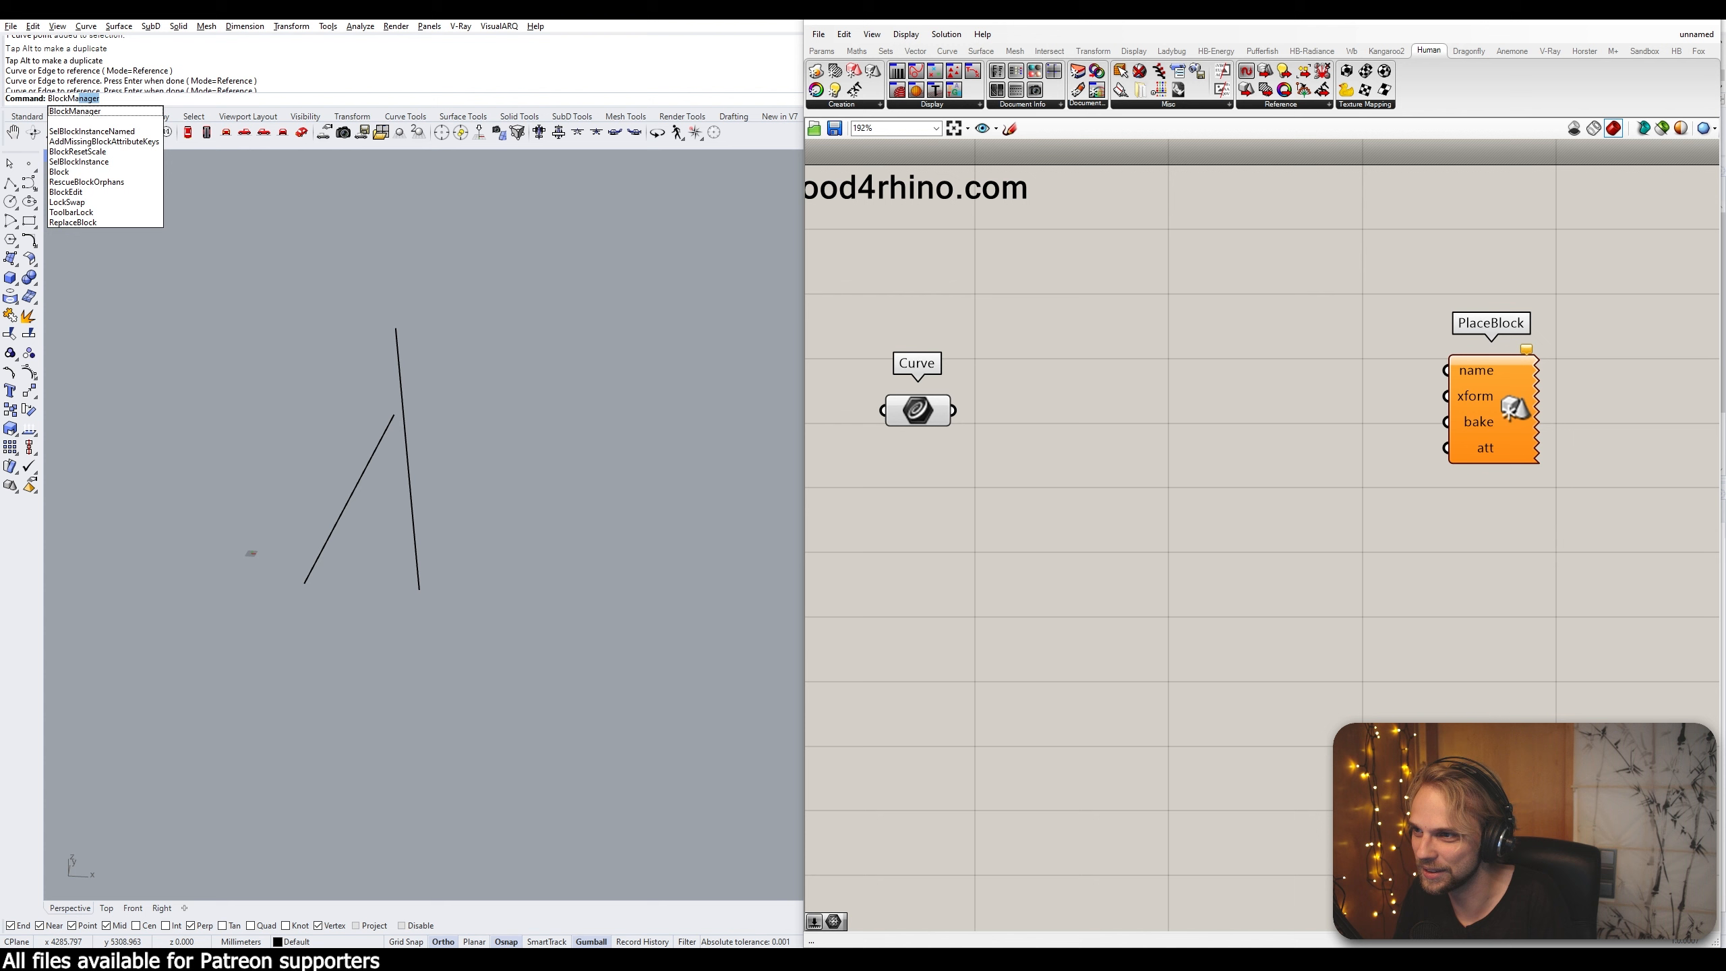
{"action": "key", "text": "Return"}
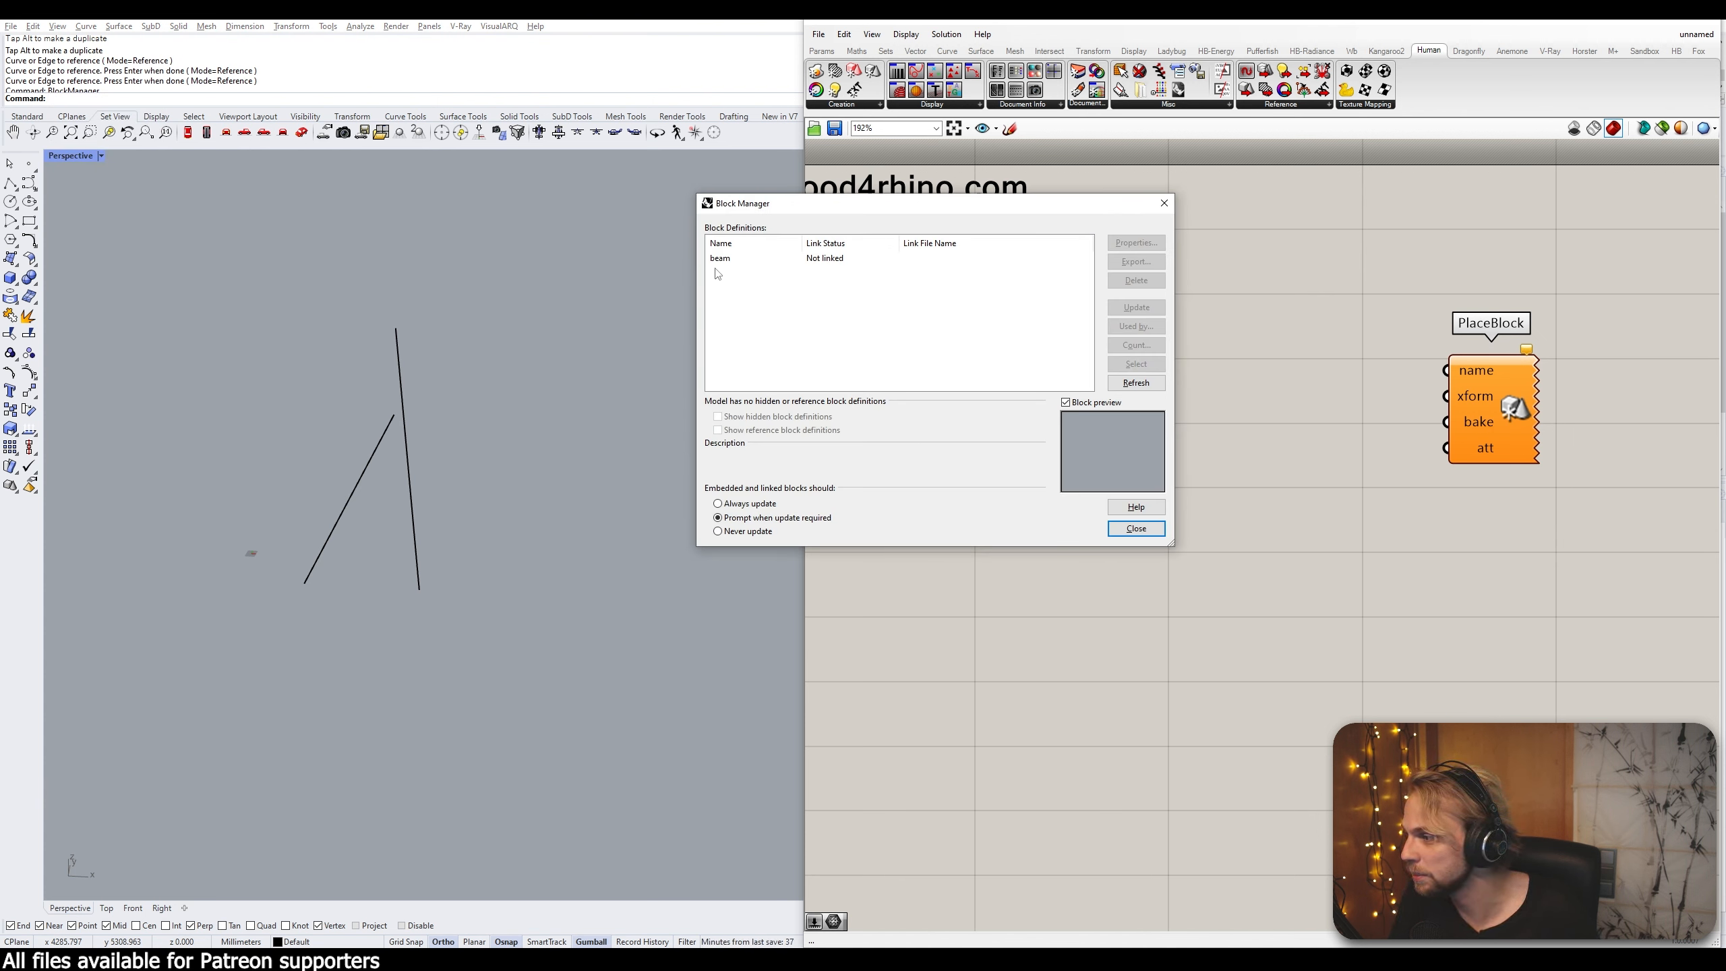
{"action": "left_click", "coordinate": [1164, 203]}
Add a Panel containing "beam", wire it to PlaceBlock's name input, and move the panel close to that component
{"action": "double_click", "coordinate": [1332, 368]}
{"action": "type", "text": "//"}
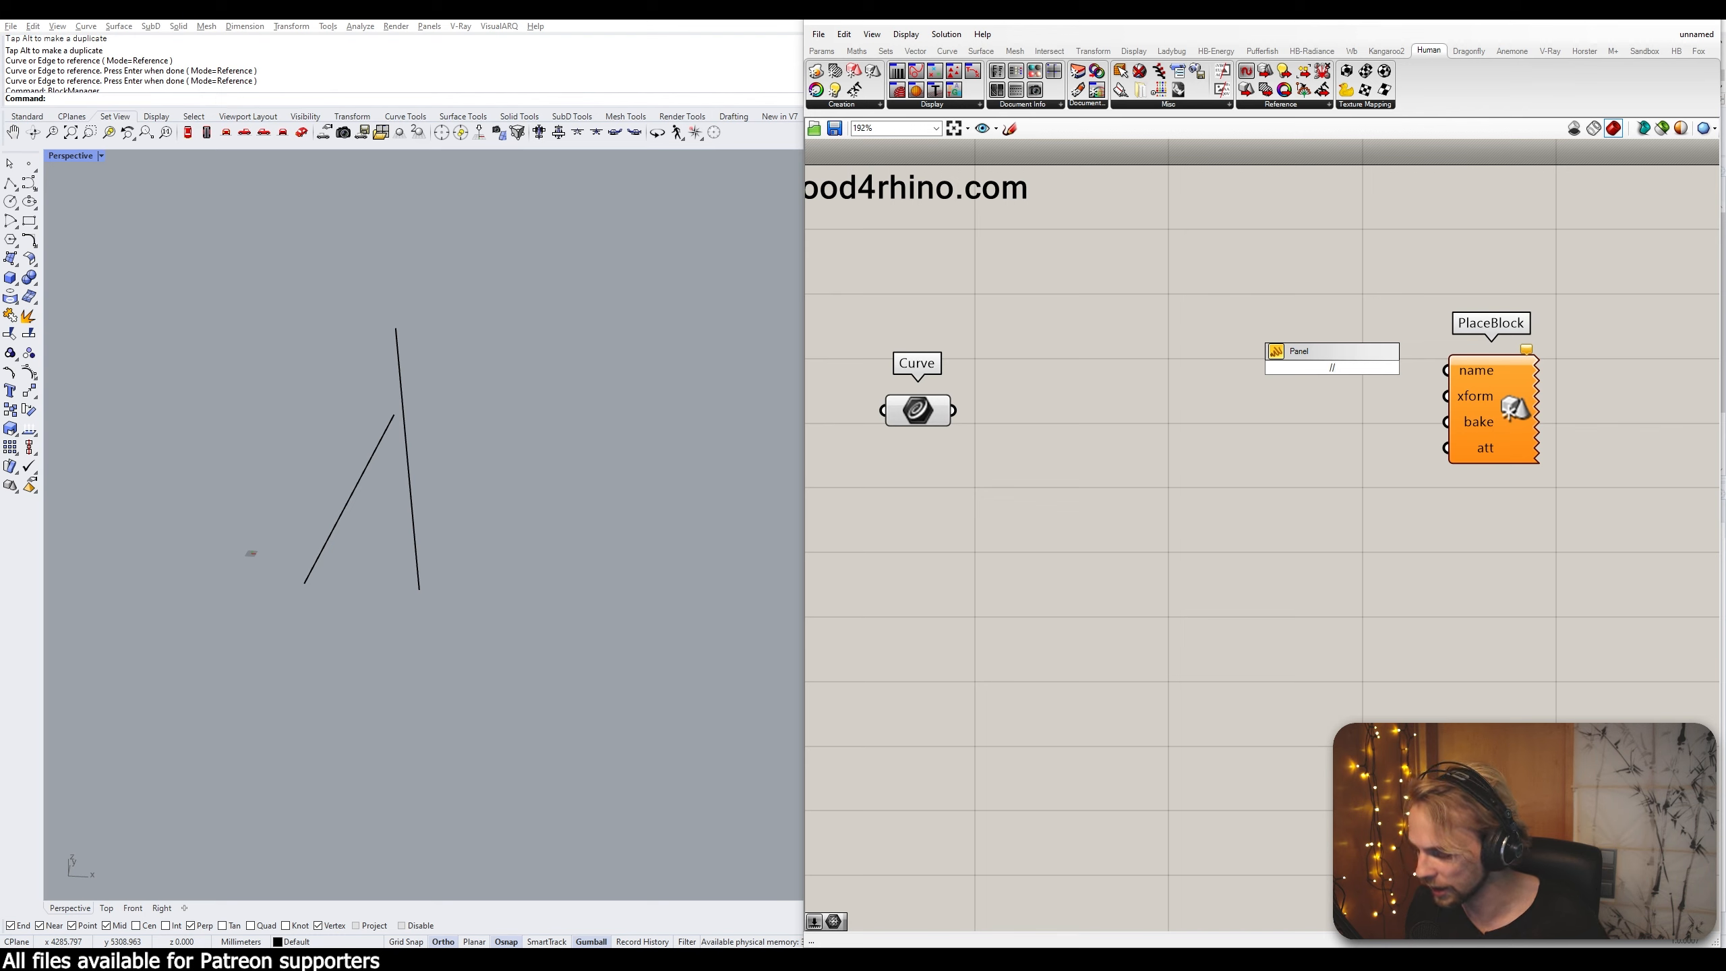
{"action": "type", "text": "beam"}
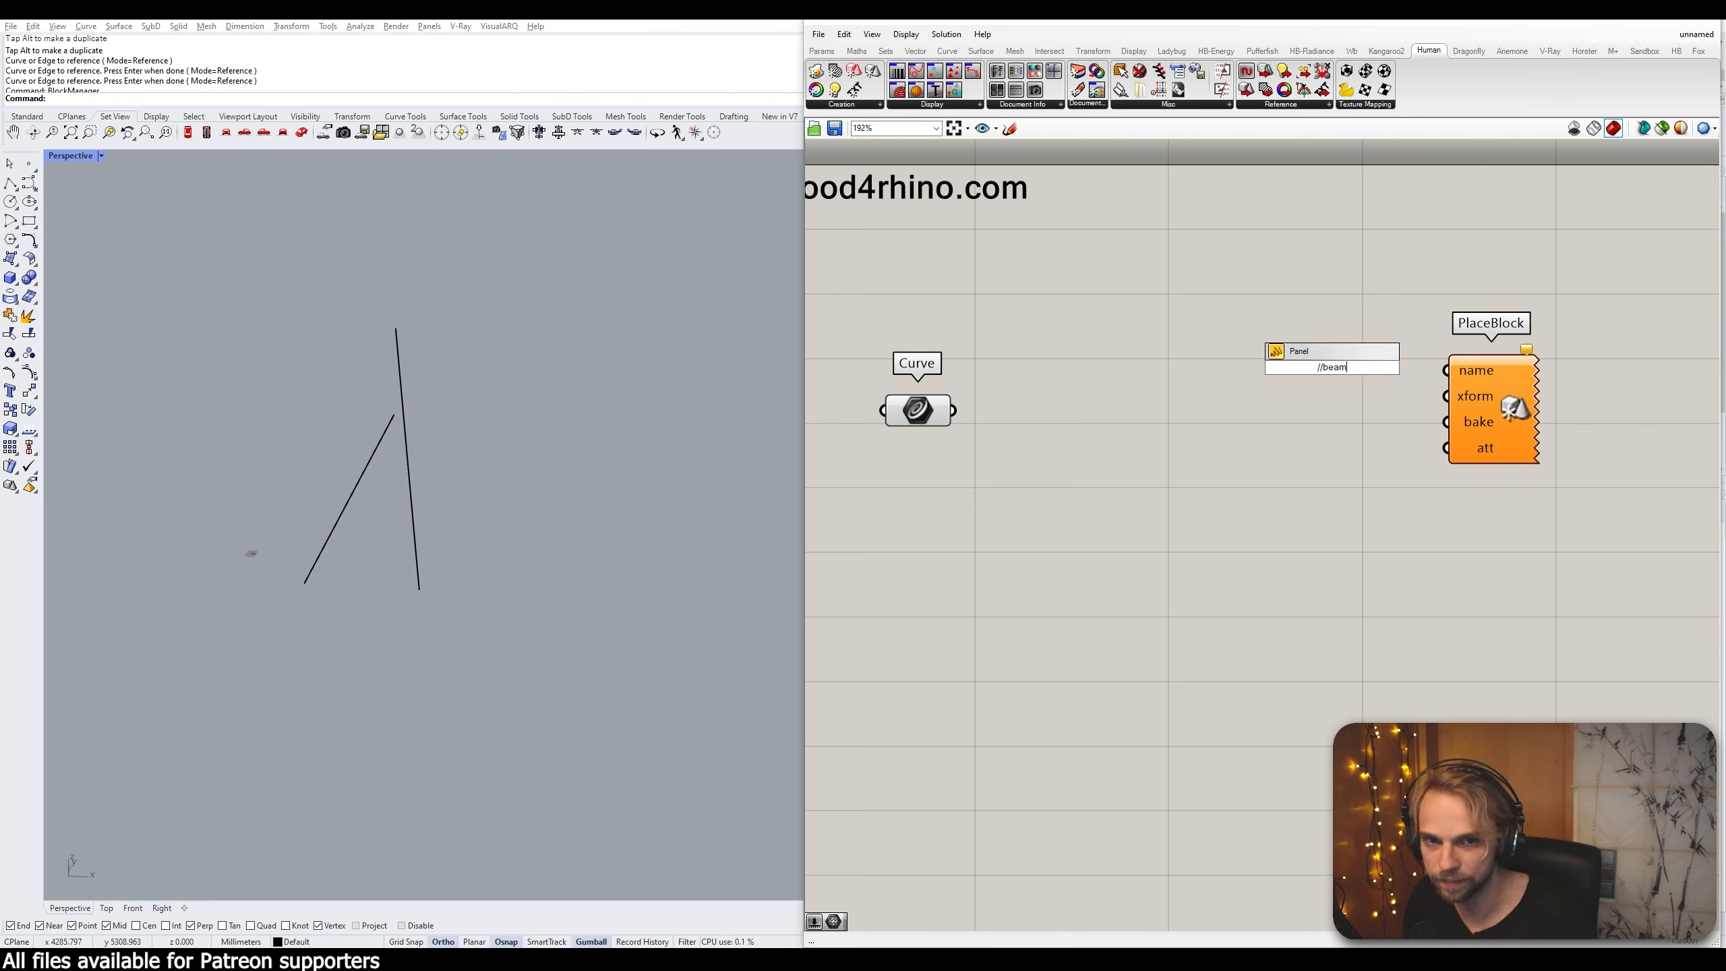
{"action": "key", "text": "Return"}
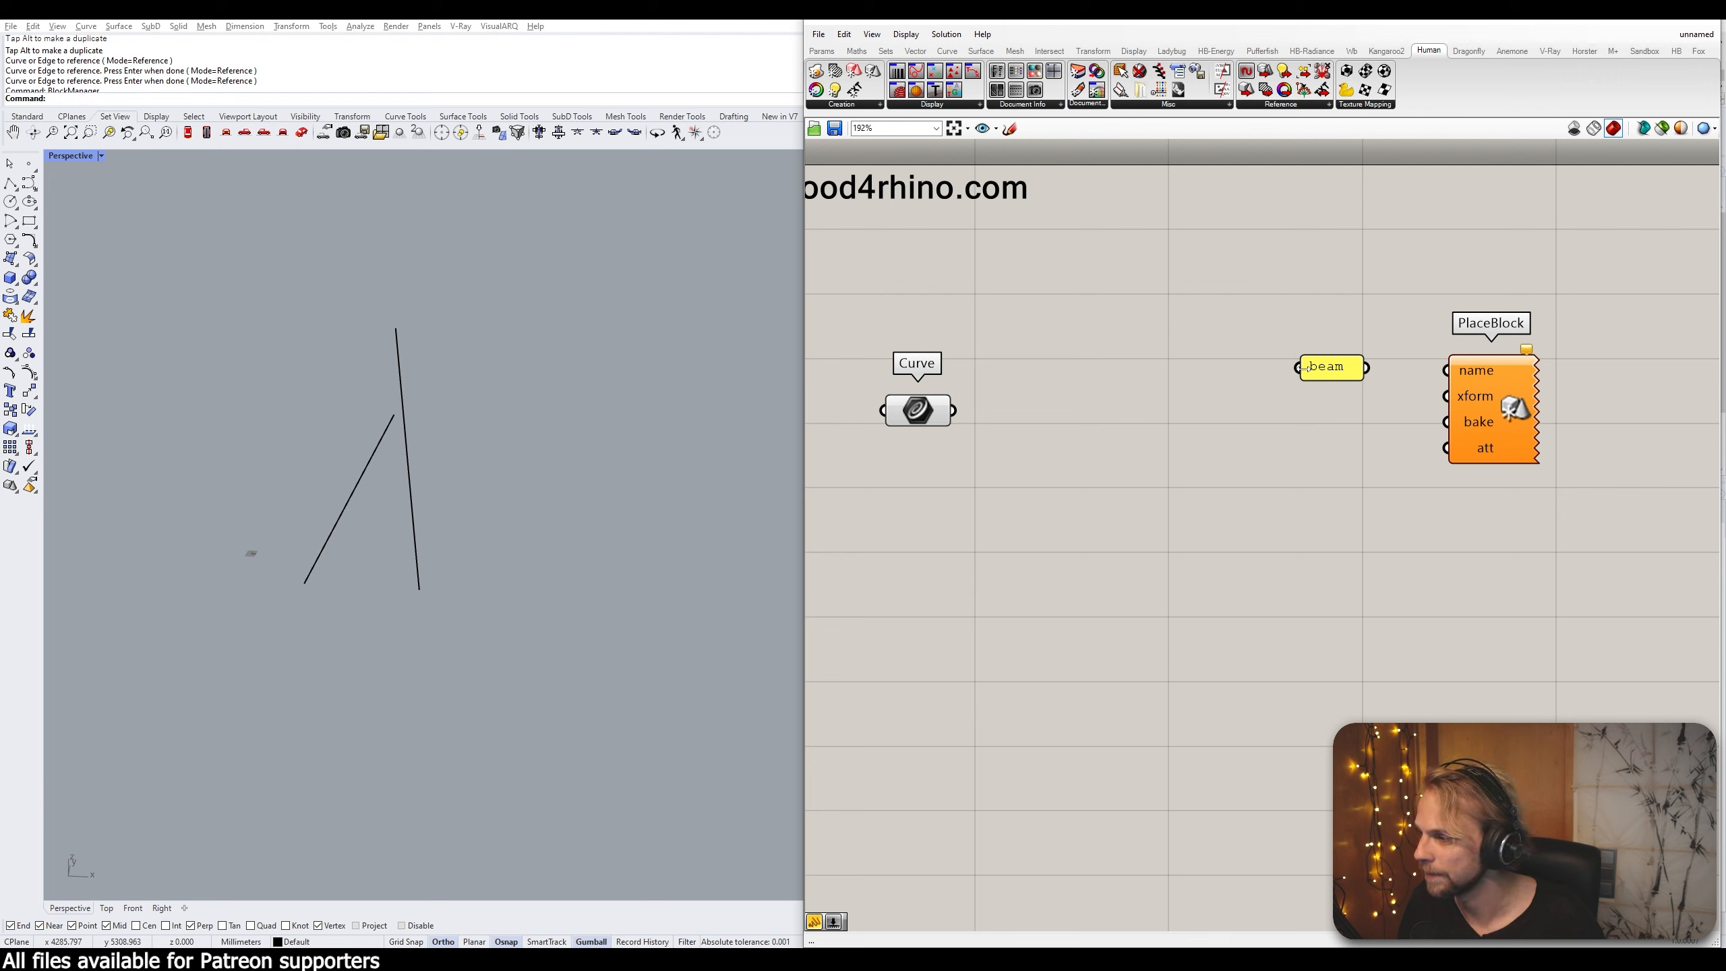
{"action": "left_click_drag", "start_coordinate": [1367, 370], "coordinate": [1462, 371]}
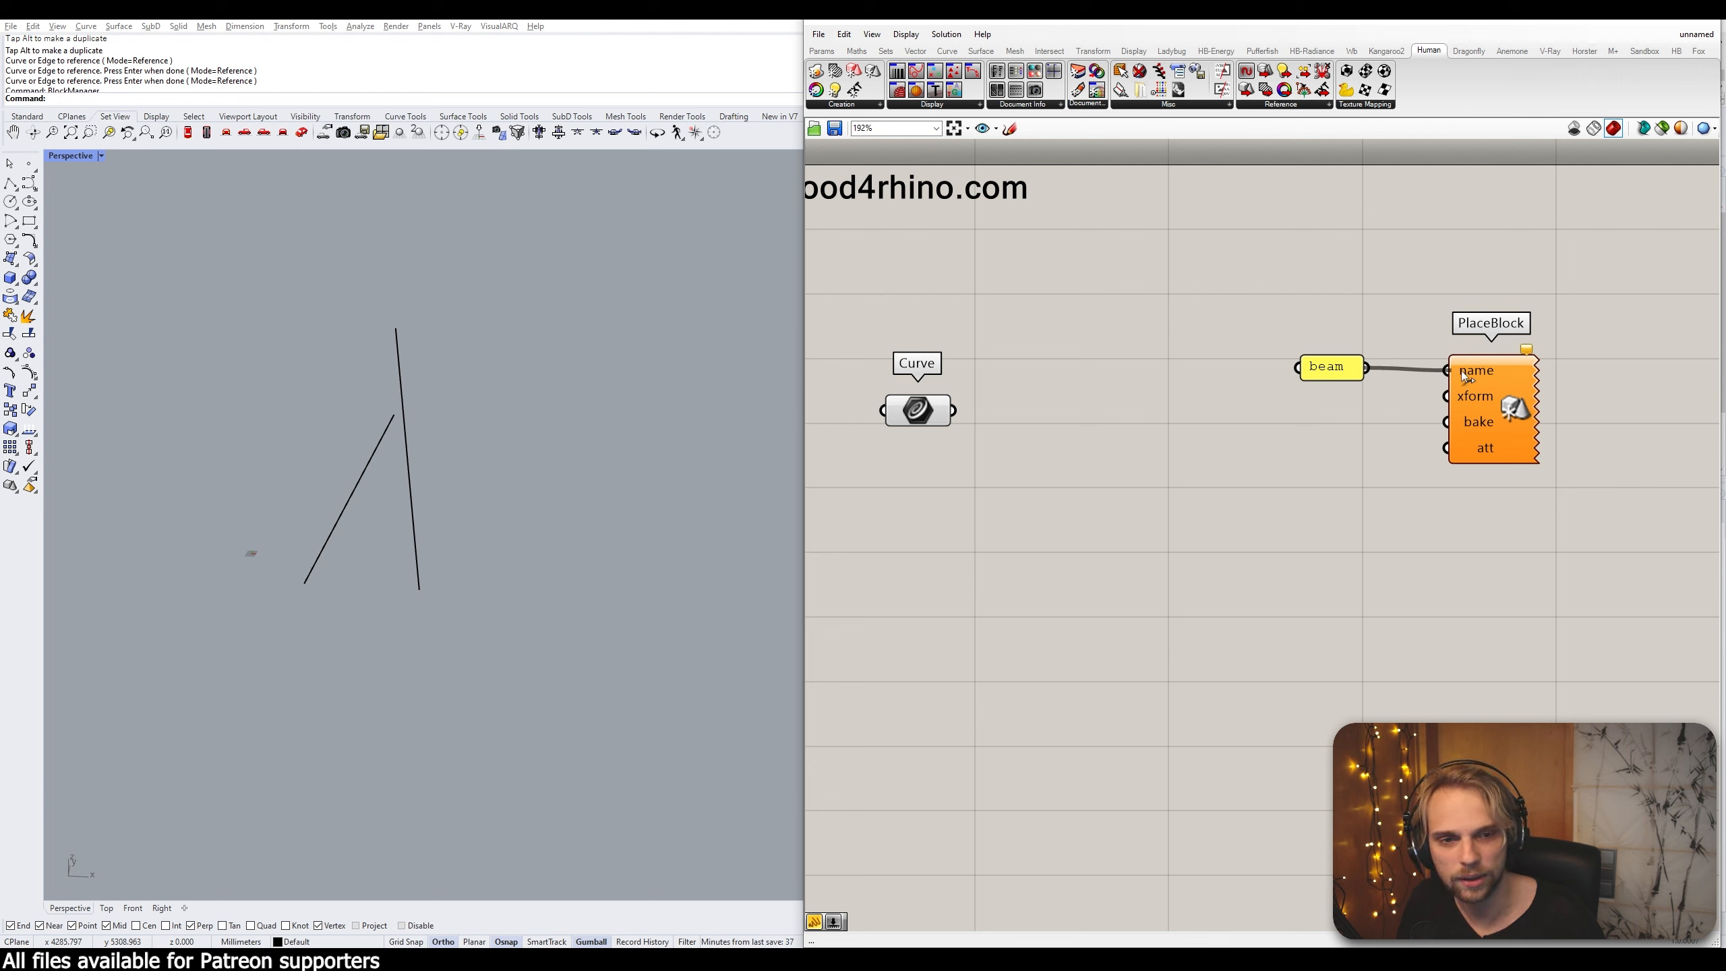
{"action": "left_click_drag", "start_coordinate": [1332, 367], "coordinate": [1395, 371]}
{"action": "left_click", "coordinate": [1292, 373]}
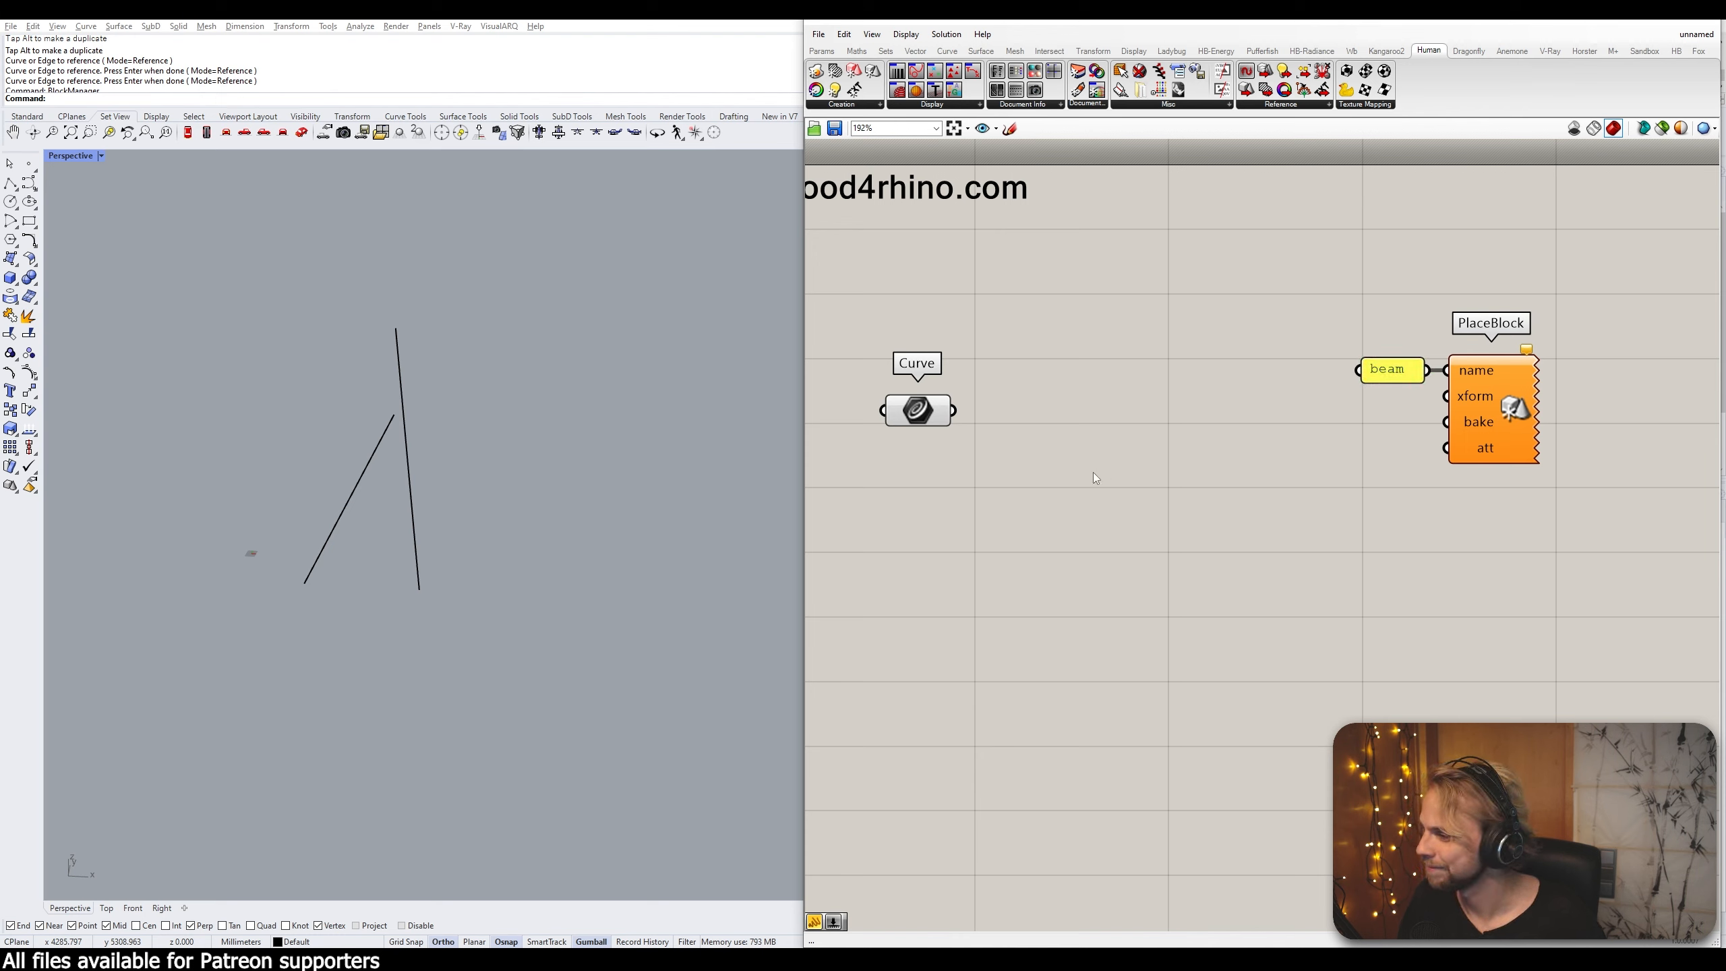
{"action": "left_click_drag", "start_coordinate": [1438, 551], "coordinate": [1336, 334]}
{"action": "left_click", "coordinate": [1252, 449]}
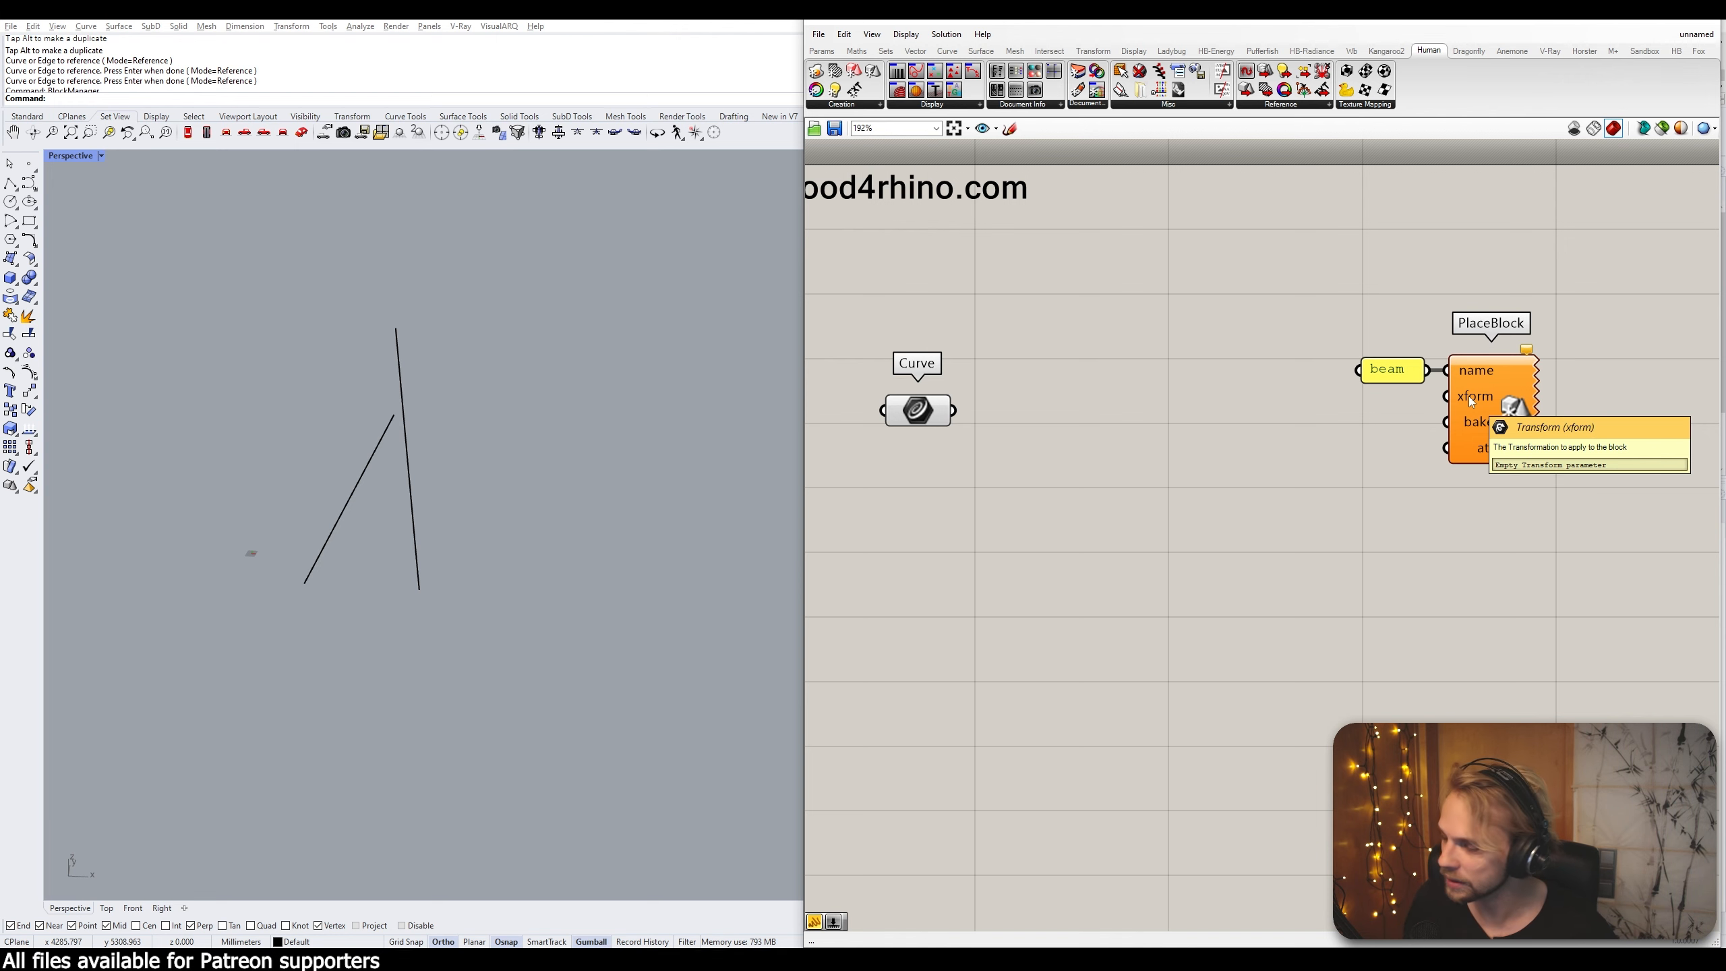
Add Rotate, Move To Point and Orient components between the Curve parameter and PlaceBlock as example sources of transform data
{"action": "right_click_drag", "start_coordinate": [1171, 353], "coordinate": [1135, 350]}
{"action": "double_click", "coordinate": [1147, 348]}
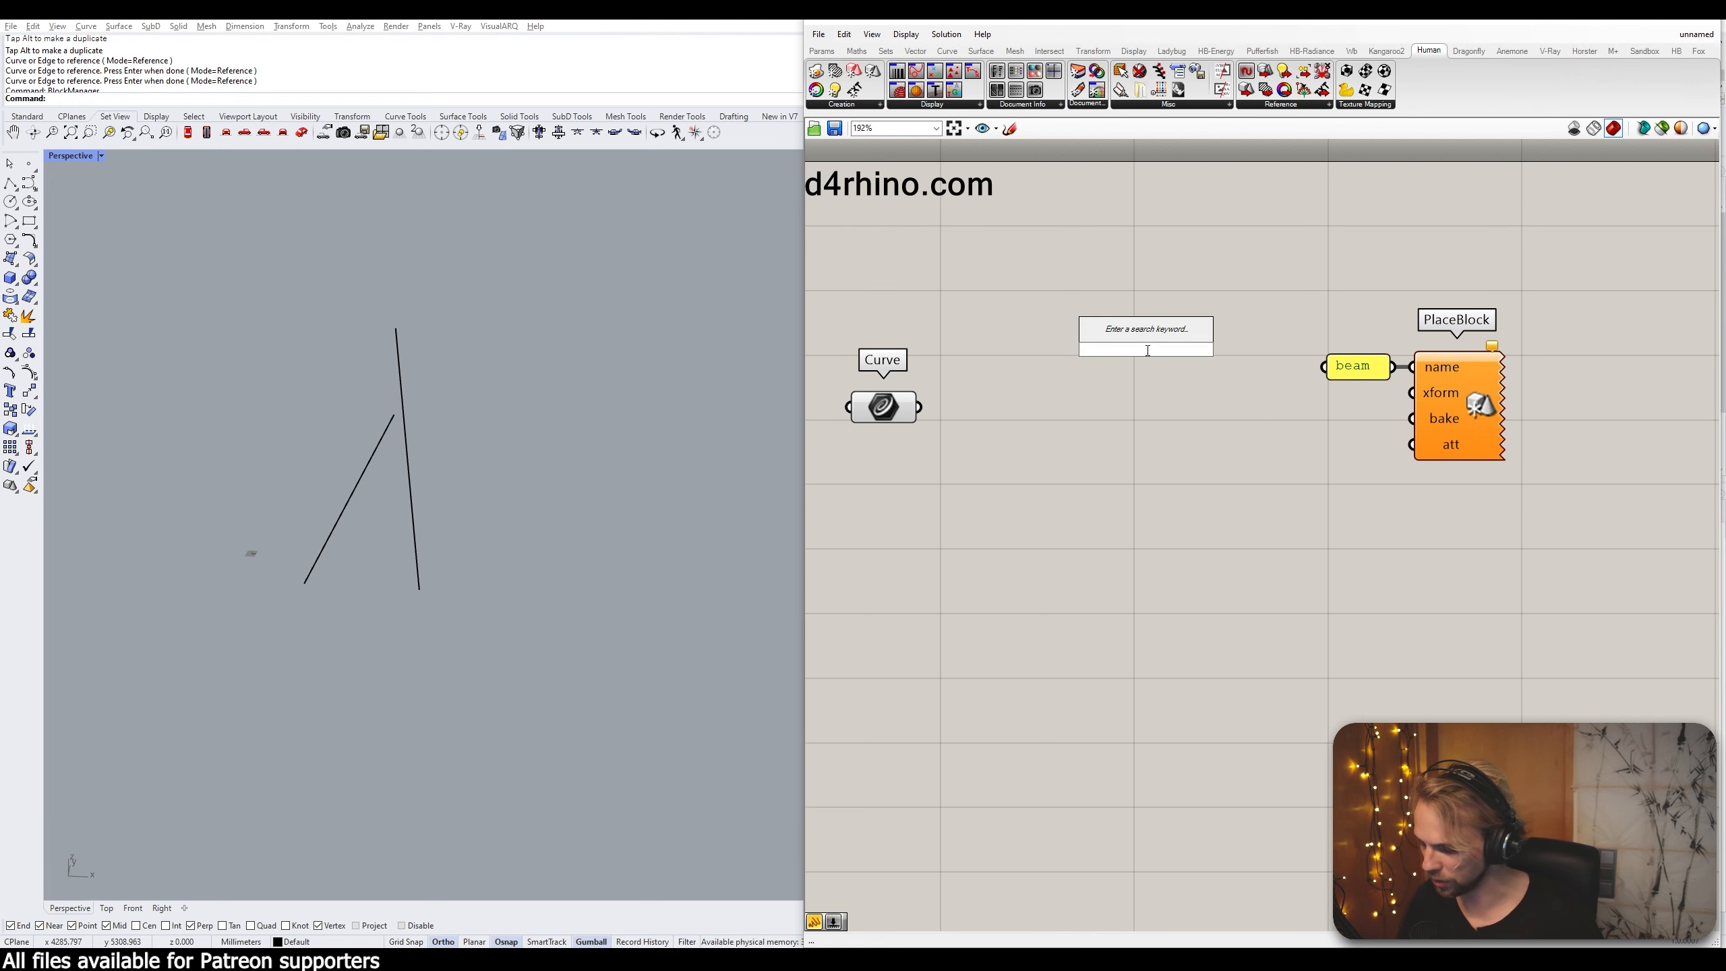
{"action": "type", "text": "tate"}
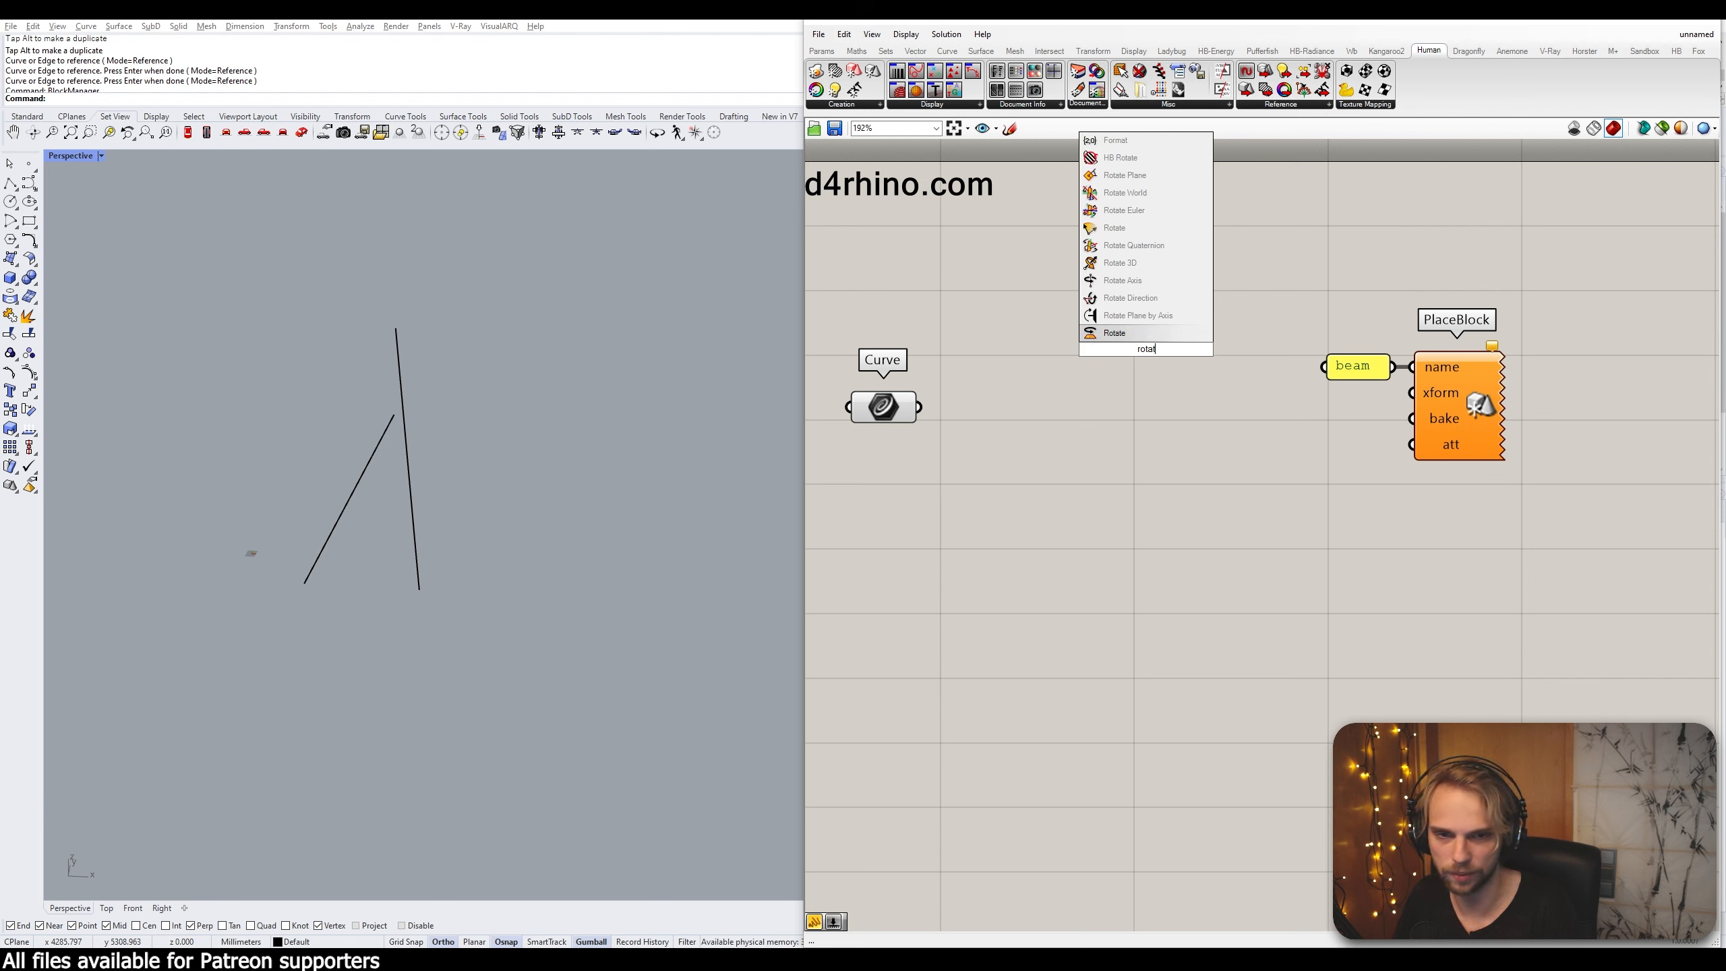
{"action": "key", "text": "Return"}
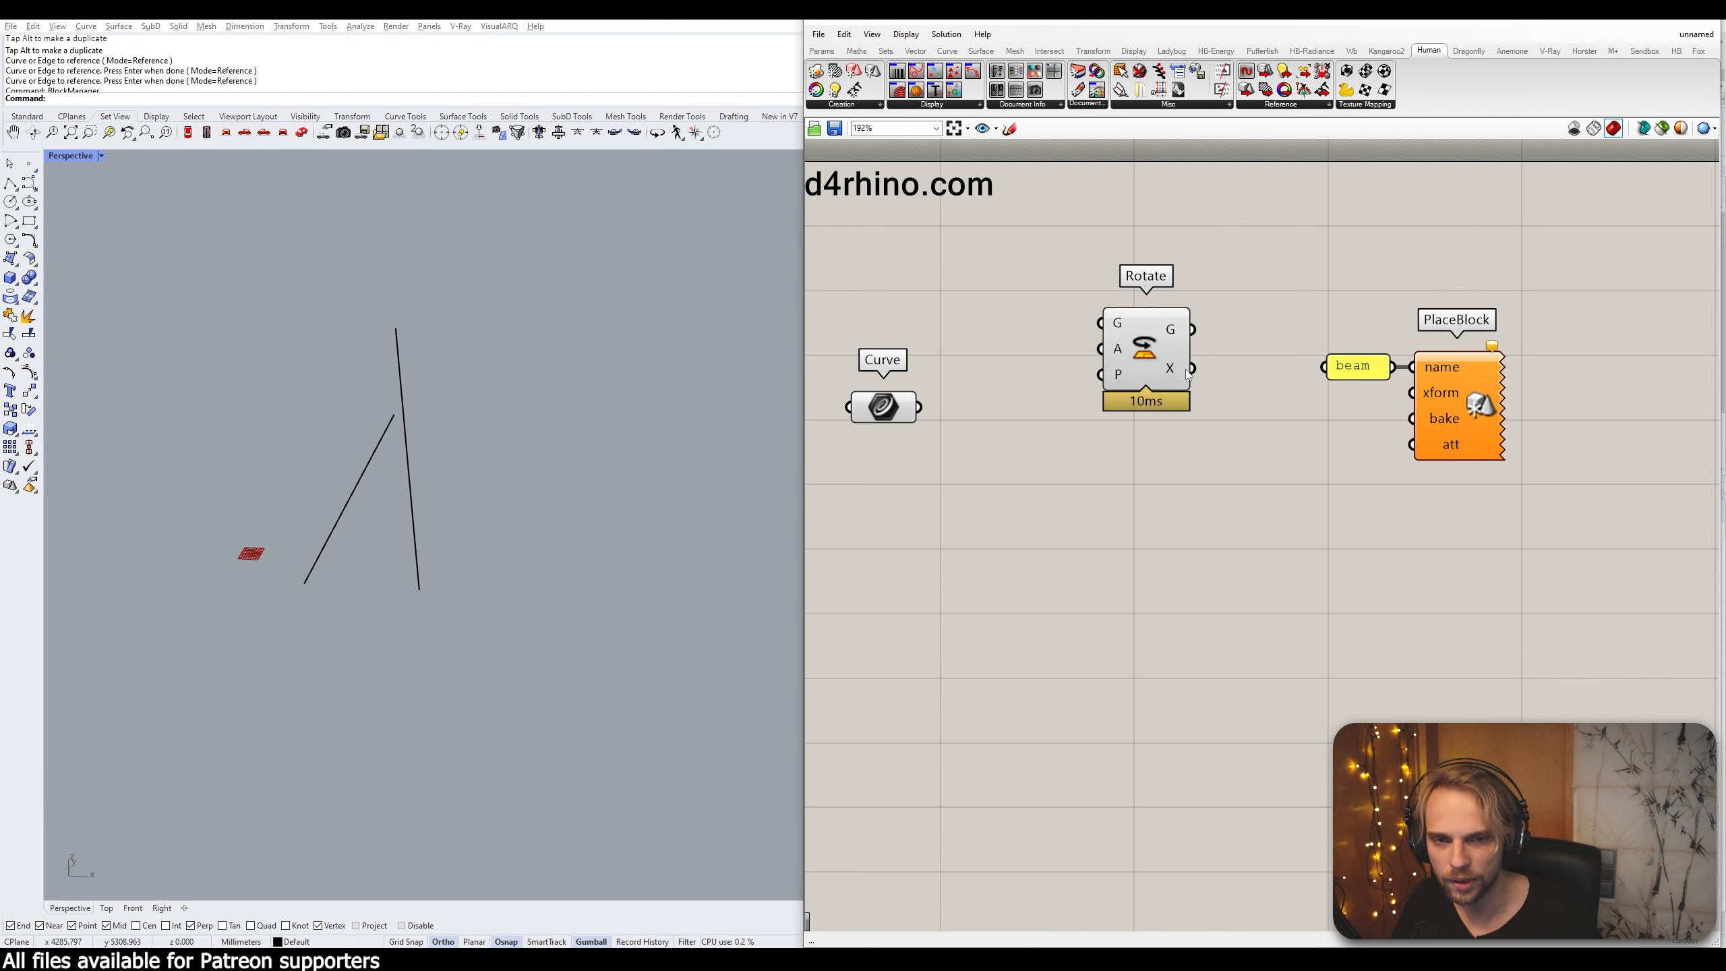
{"action": "double_click", "coordinate": [1120, 508]}
{"action": "type", "text": "move"}
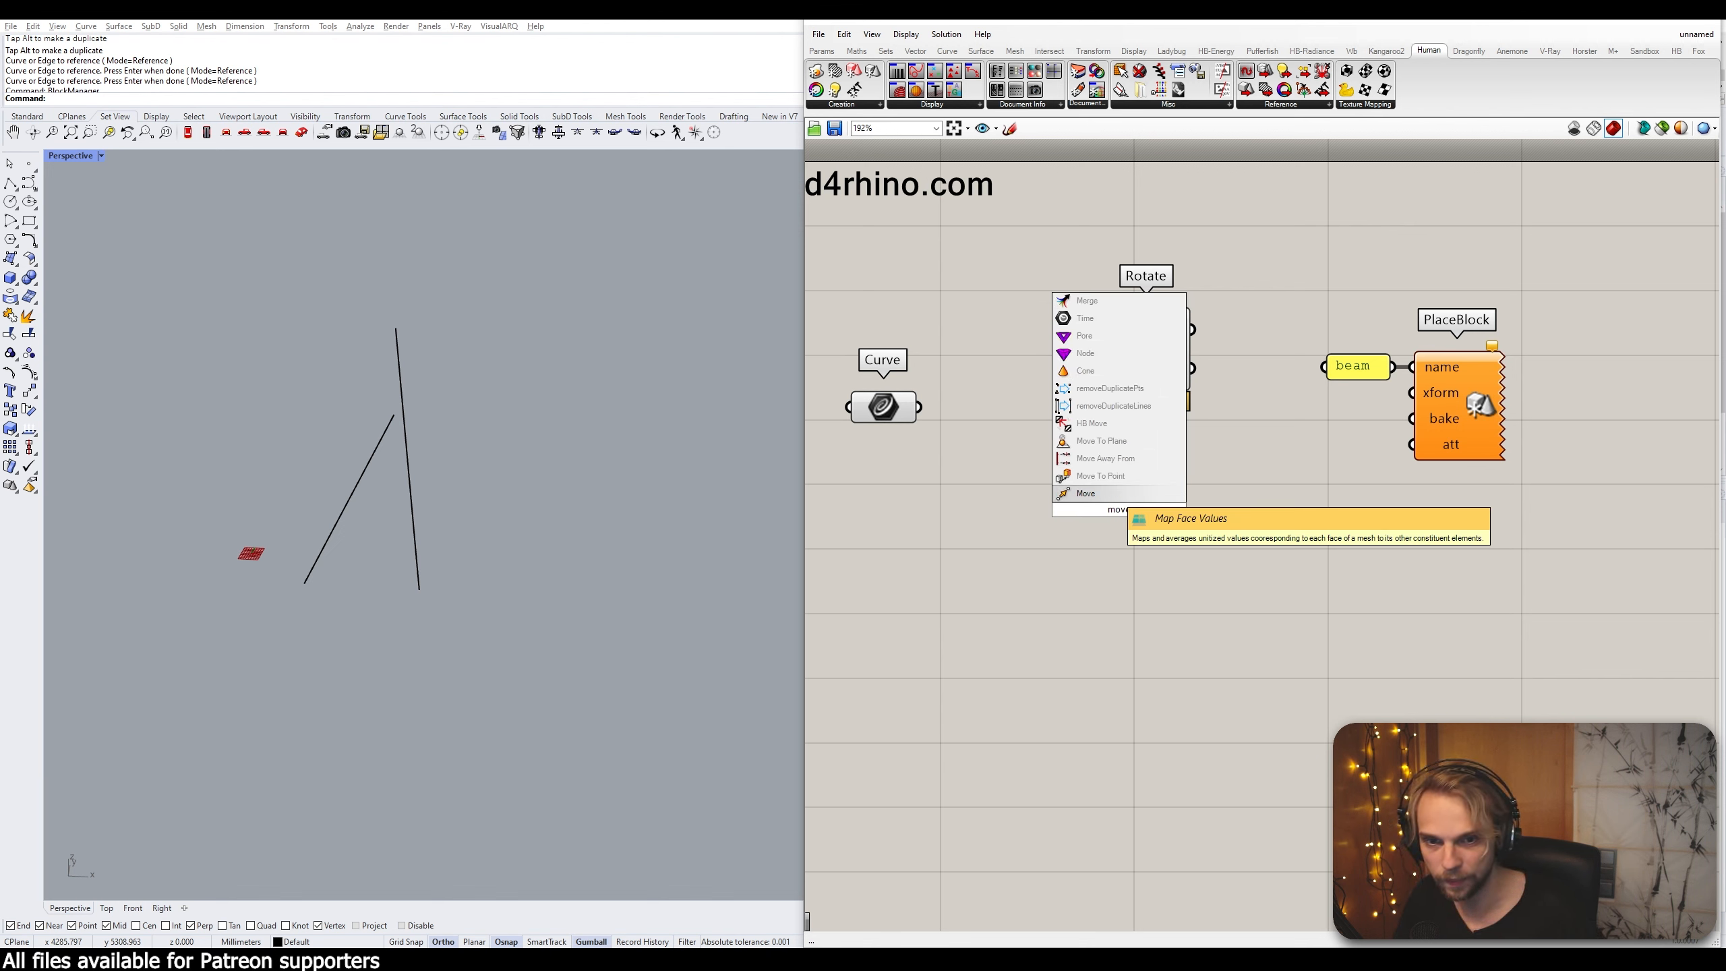
{"action": "key", "text": "Up"}
{"action": "key", "text": "Return"}
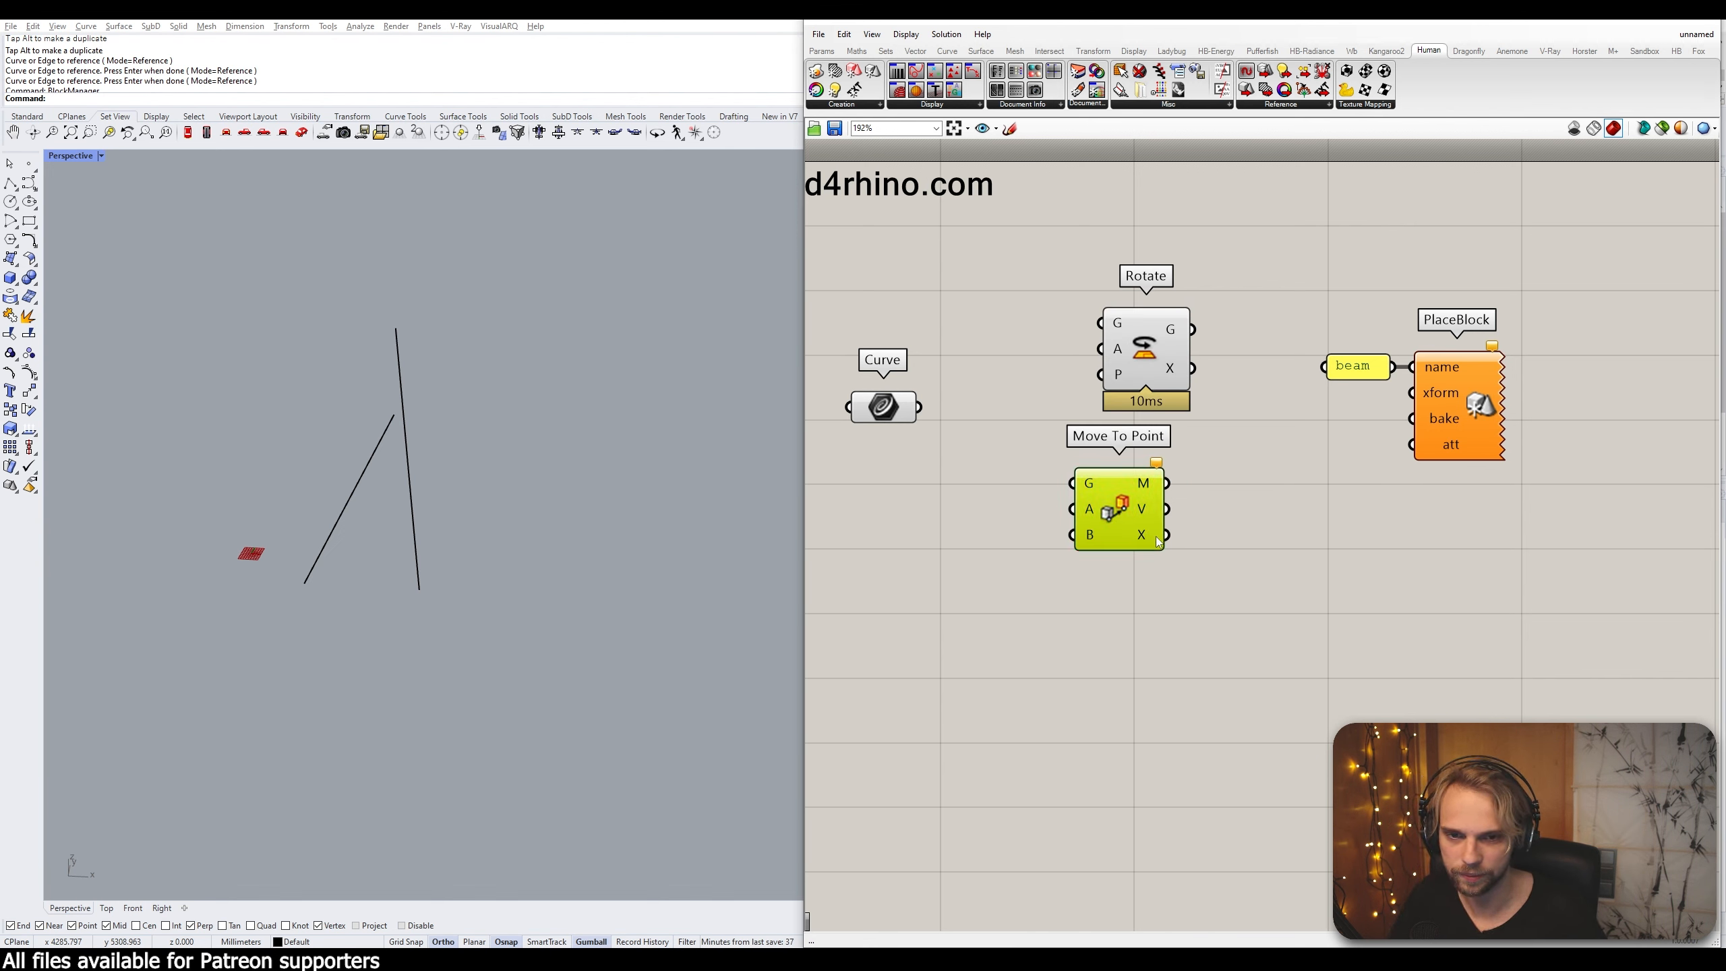
{"action": "double_click", "coordinate": [1131, 687]}
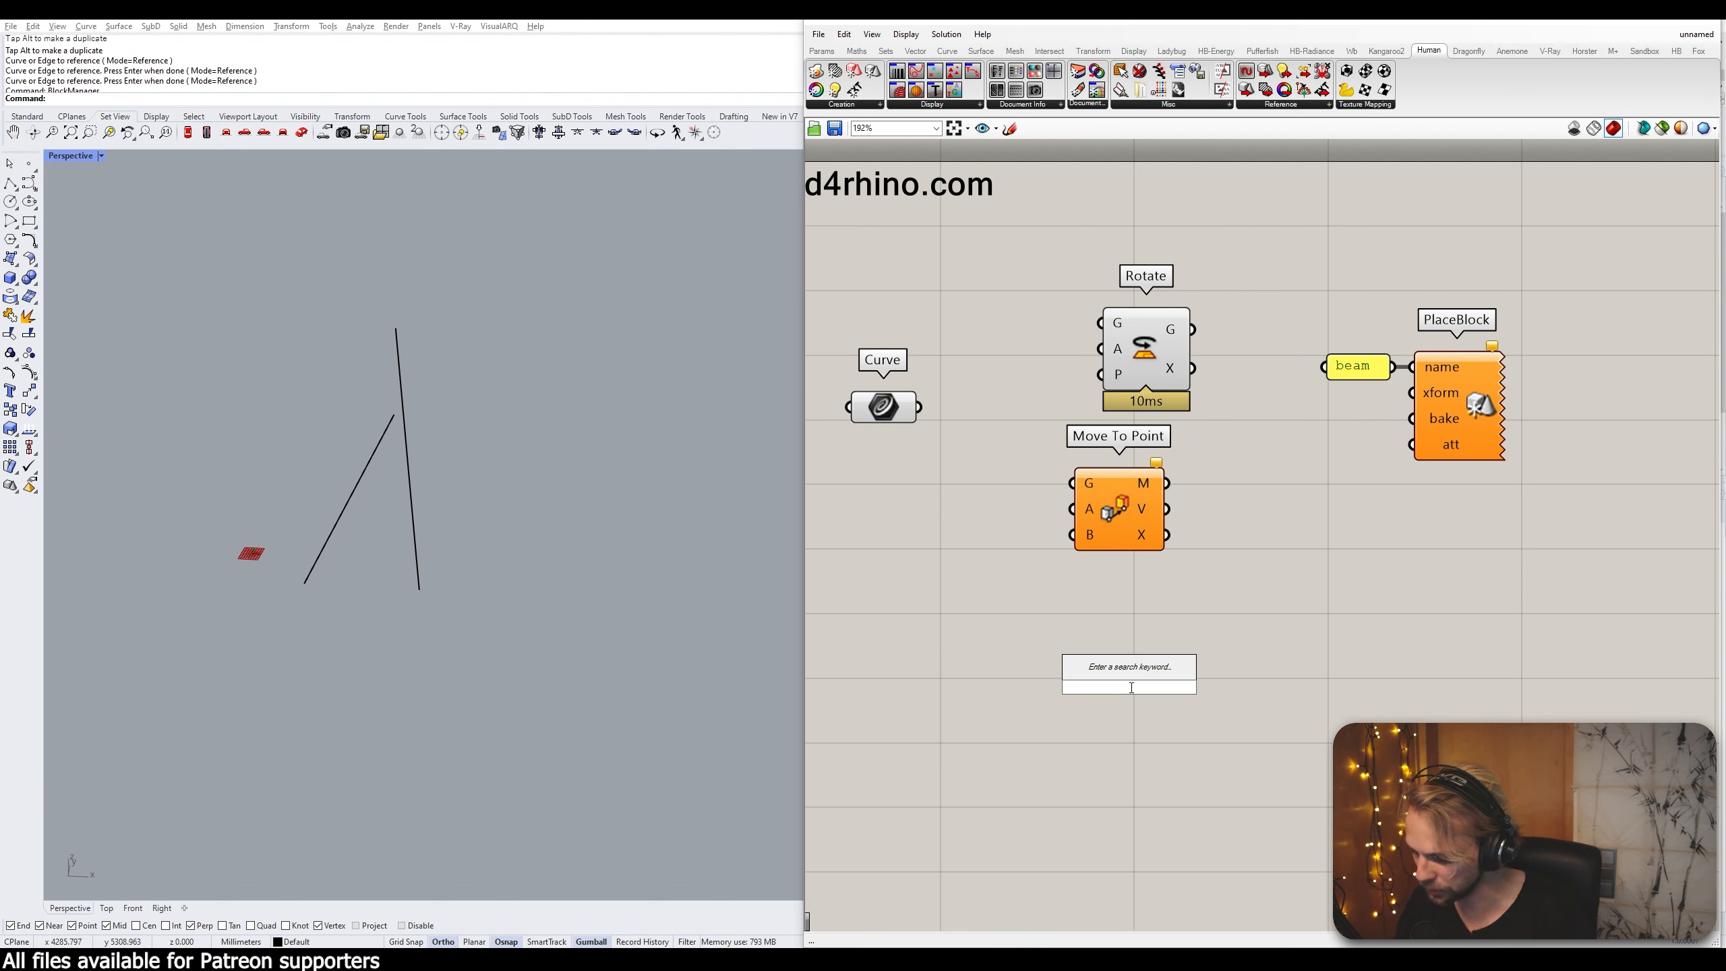
{"action": "type", "text": "orient"}
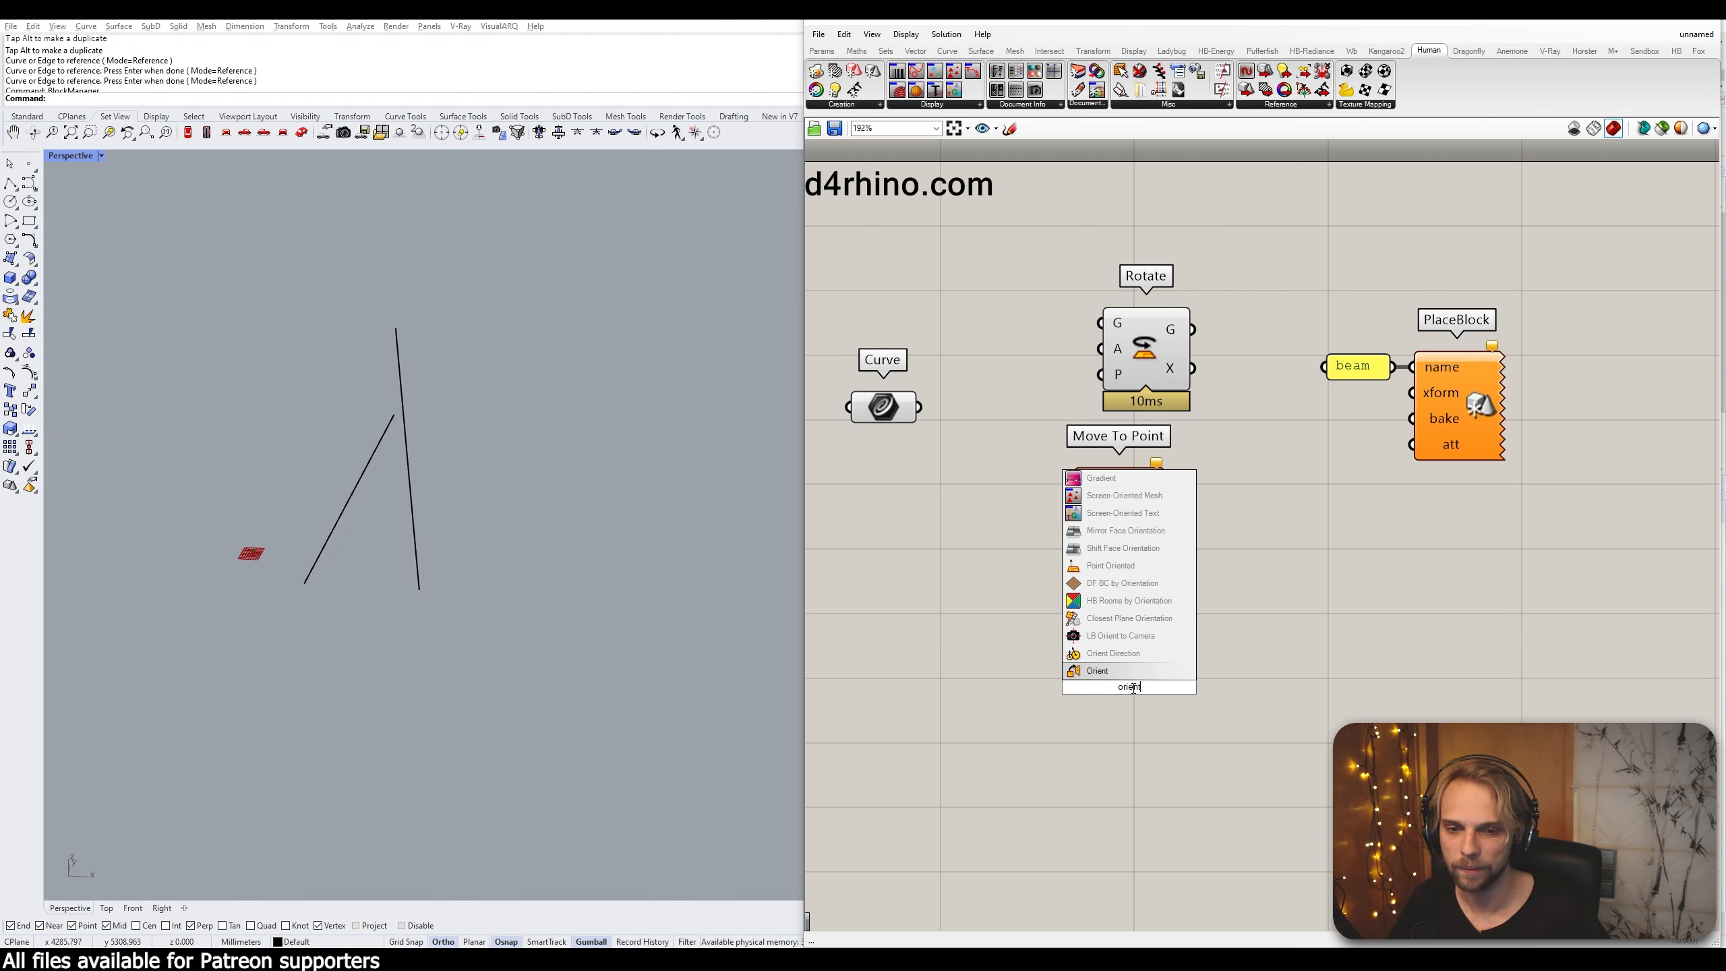
{"action": "key", "text": "Return"}
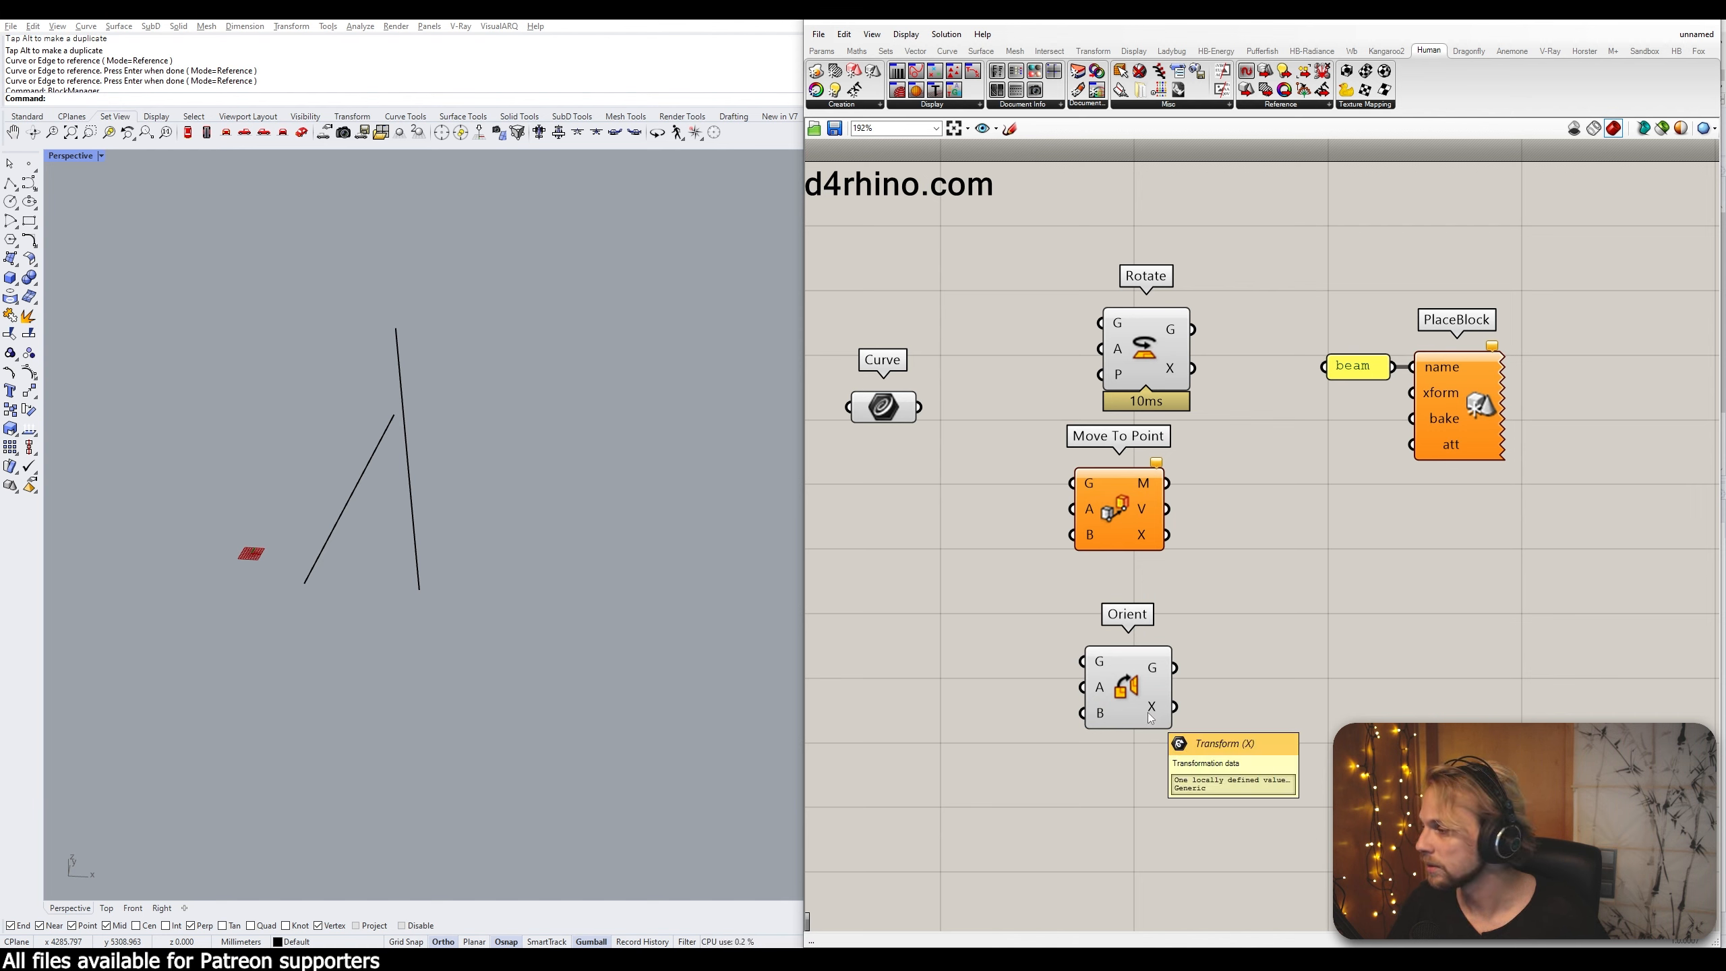
Delete the Rotate, Move To Point and Orient components from the canvas
{"action": "left_click_drag", "start_coordinate": [1238, 812], "coordinate": [1015, 248]}
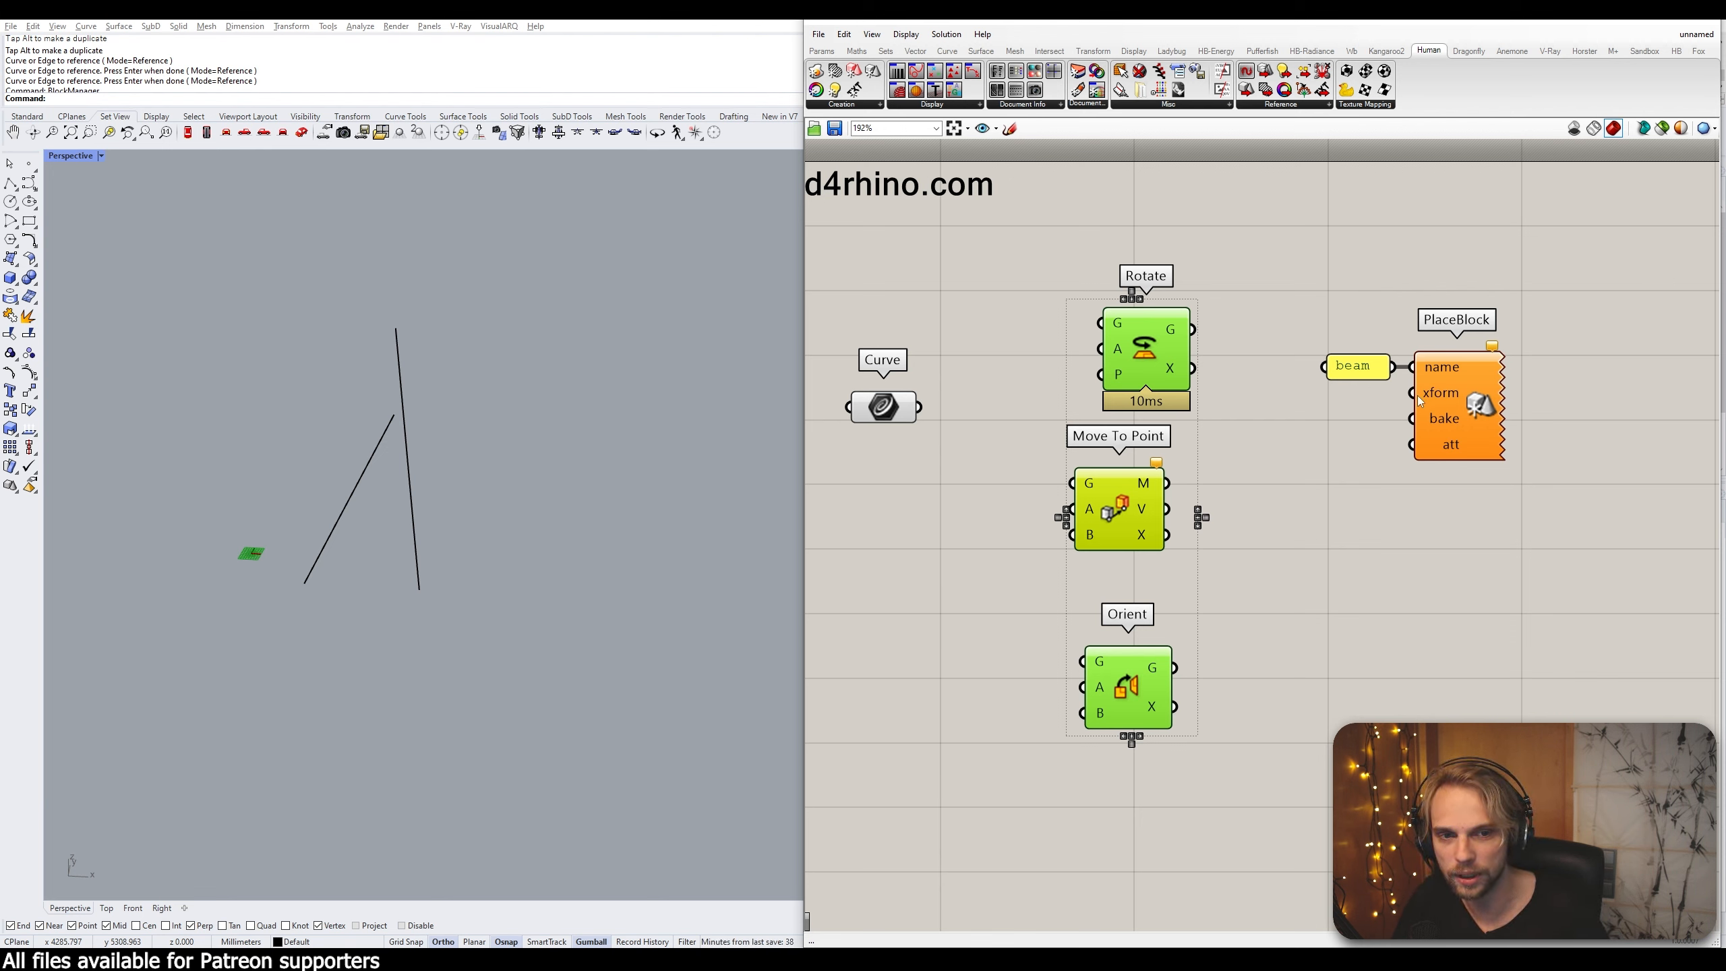
{"action": "left_click_drag", "start_coordinate": [1230, 796], "coordinate": [1003, 280]}
{"action": "key", "text": "Delete"}
{"action": "double_click", "coordinate": [1052, 397]}
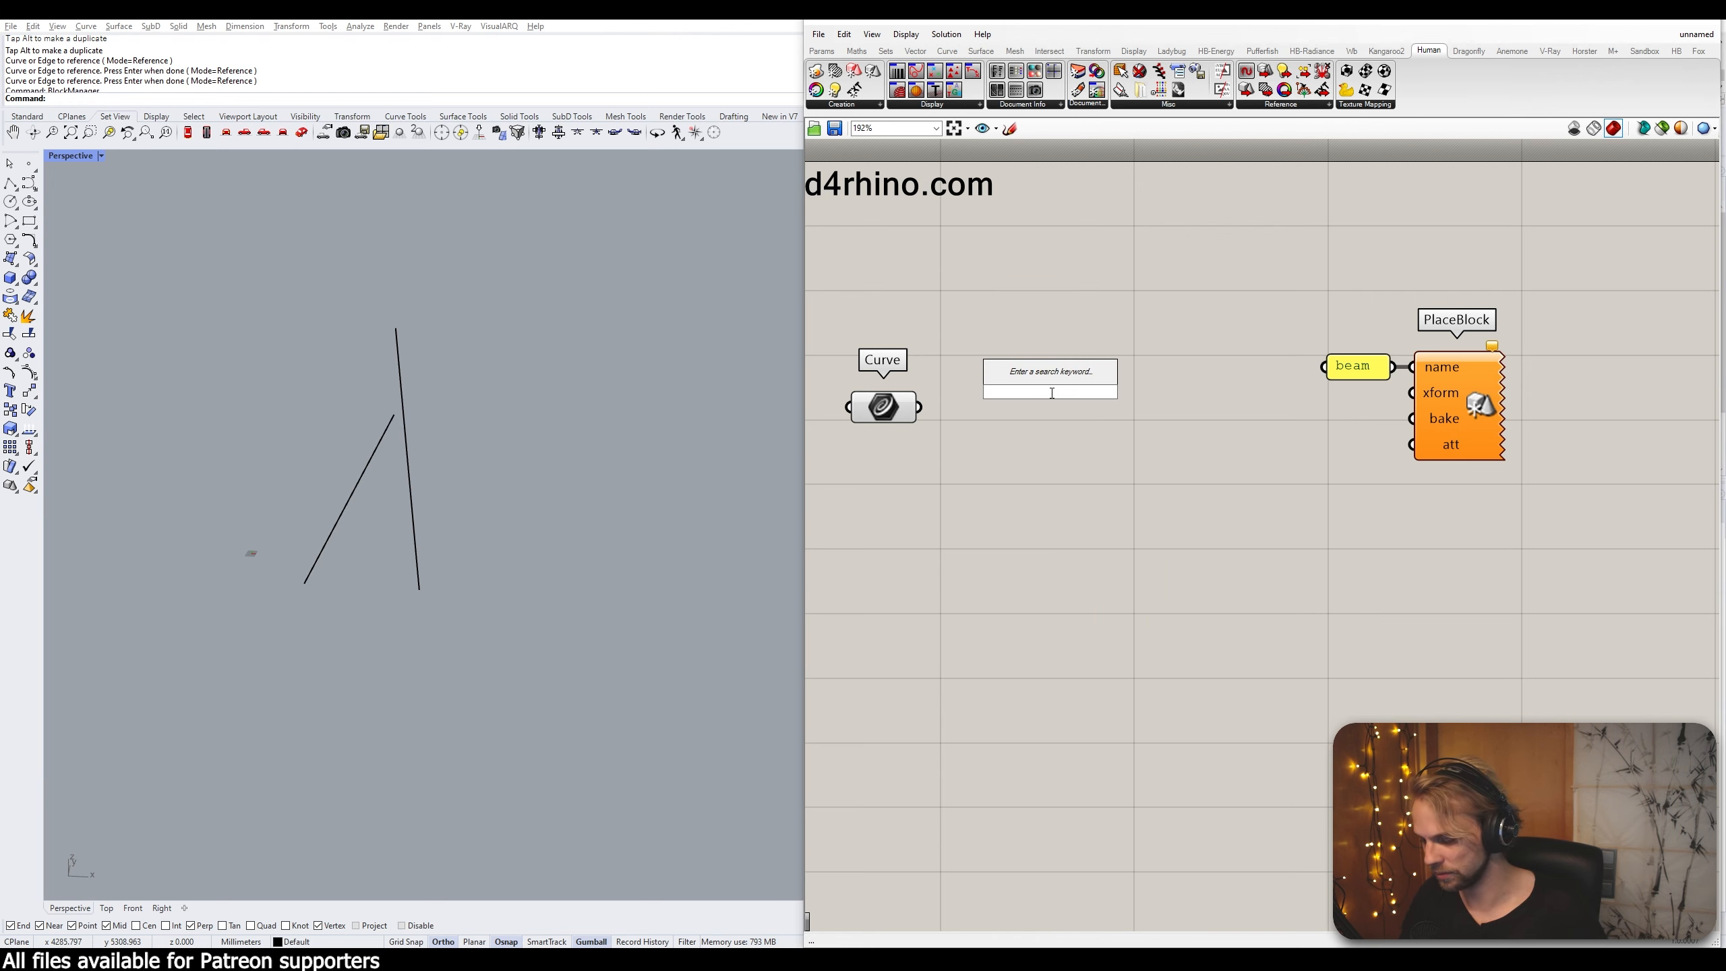
{"action": "double_click", "coordinate": [1114, 439]}
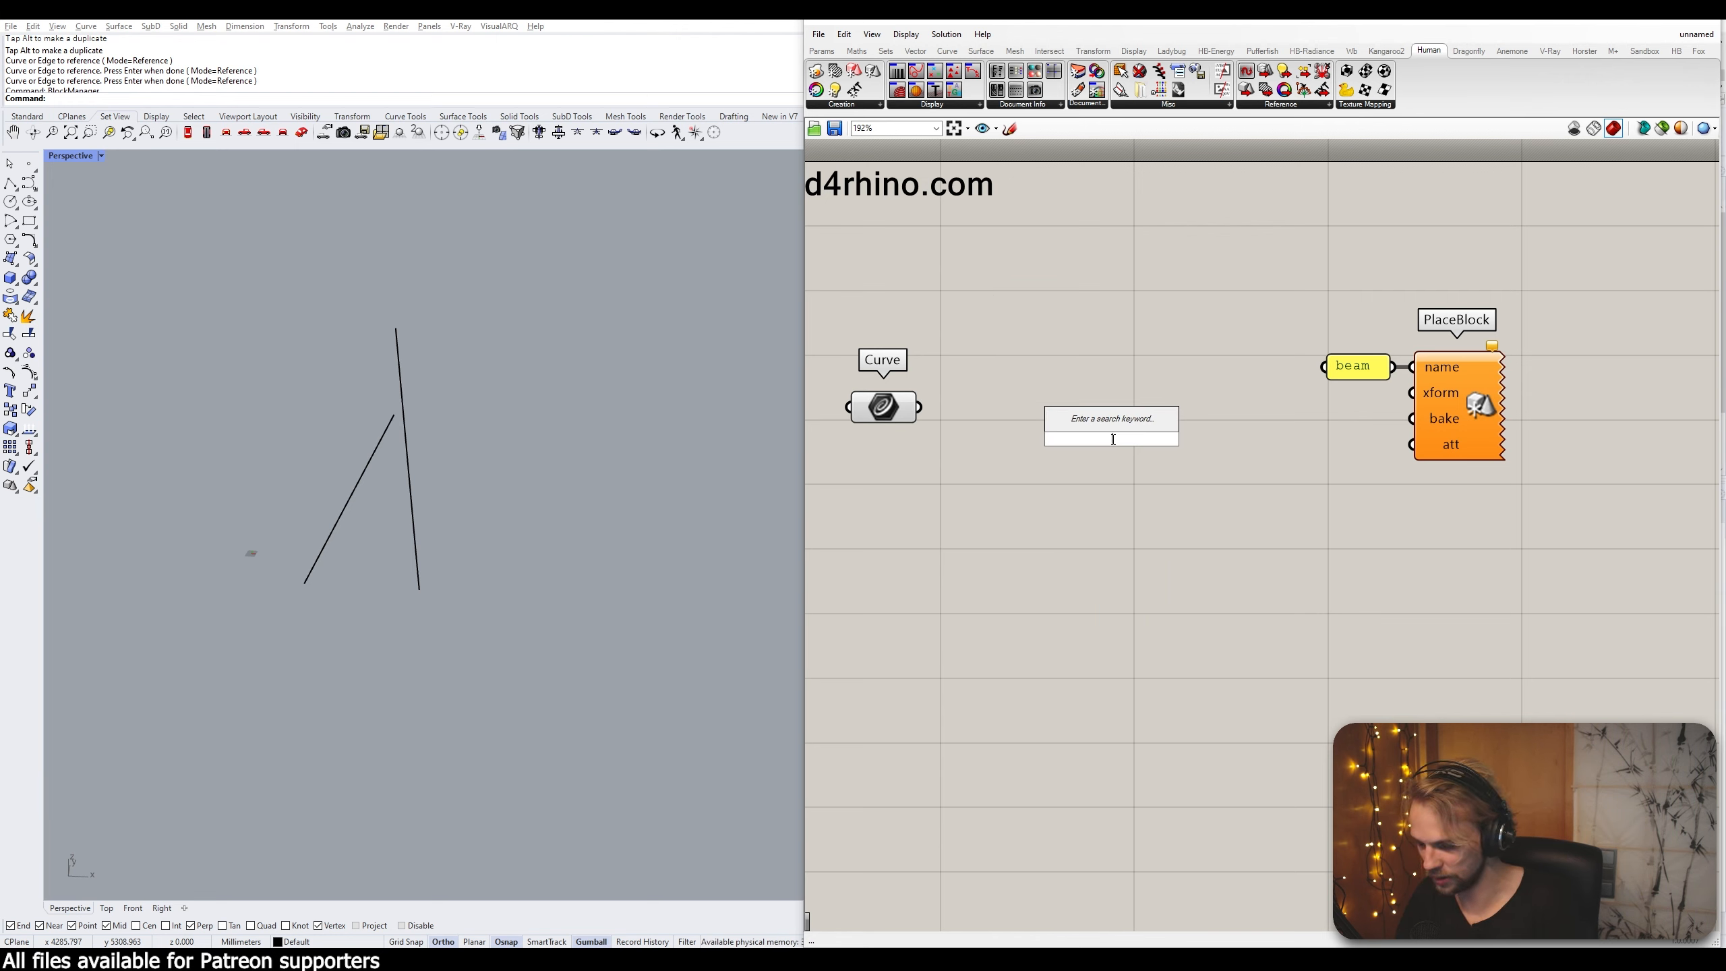
{"action": "key", "text": "Escape"}
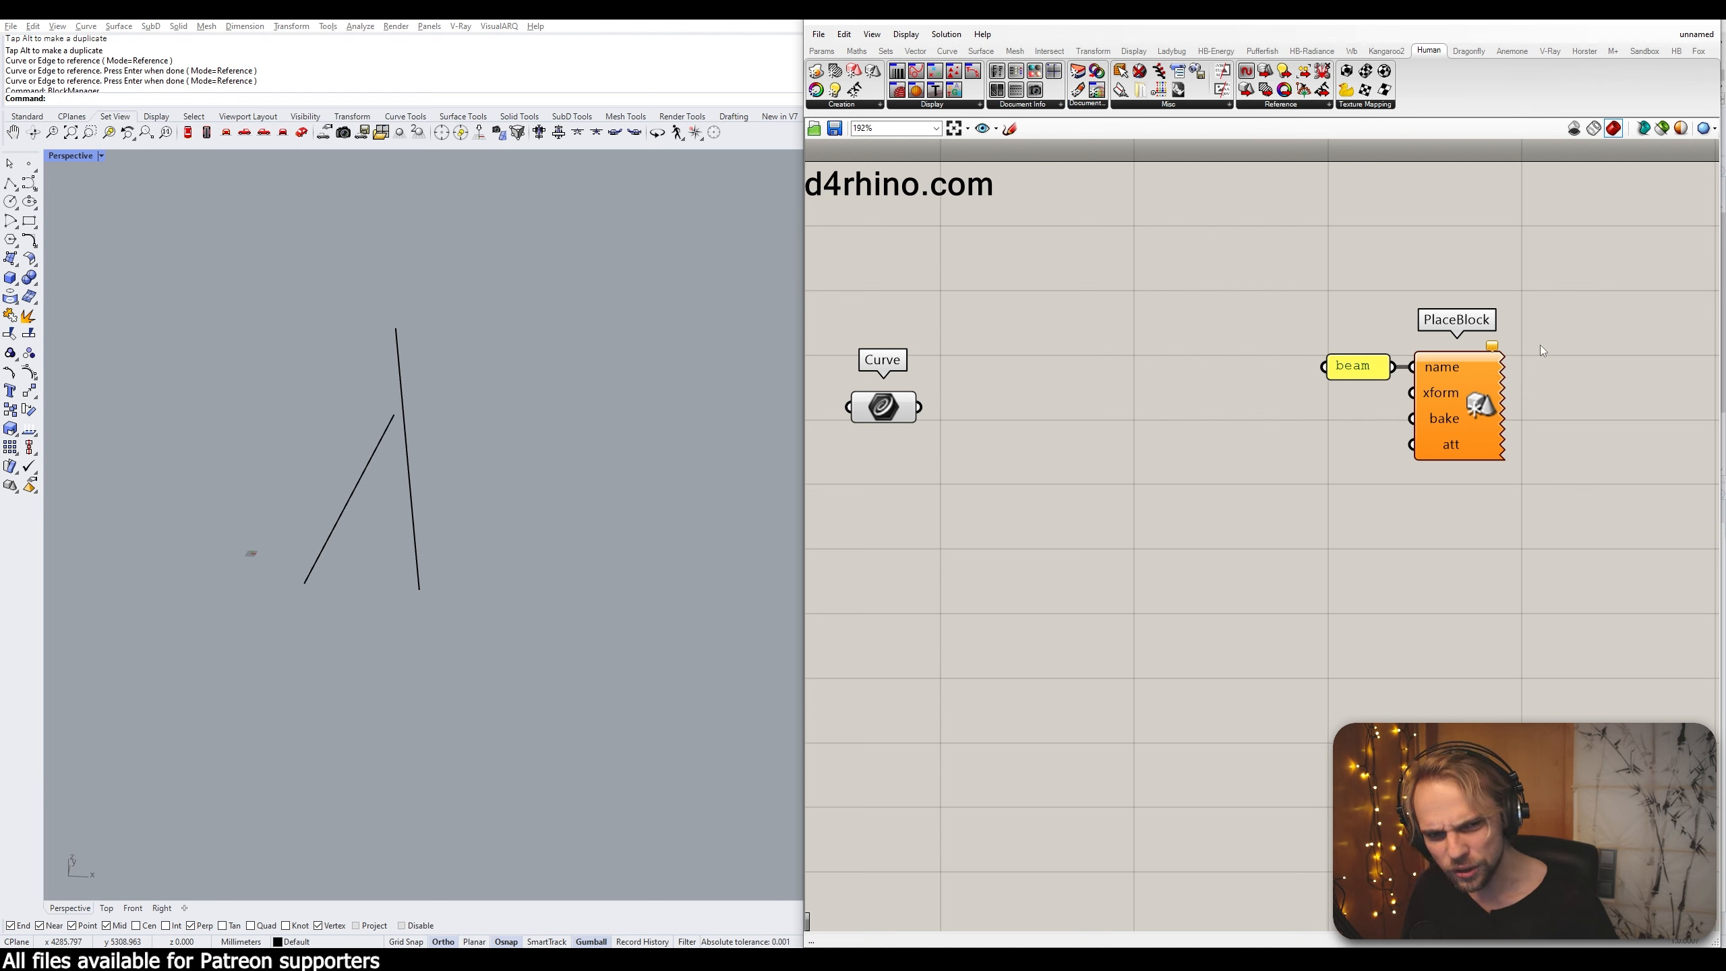
{"action": "right_click_drag", "start_coordinate": [384, 571], "coordinate": [338, 514]}
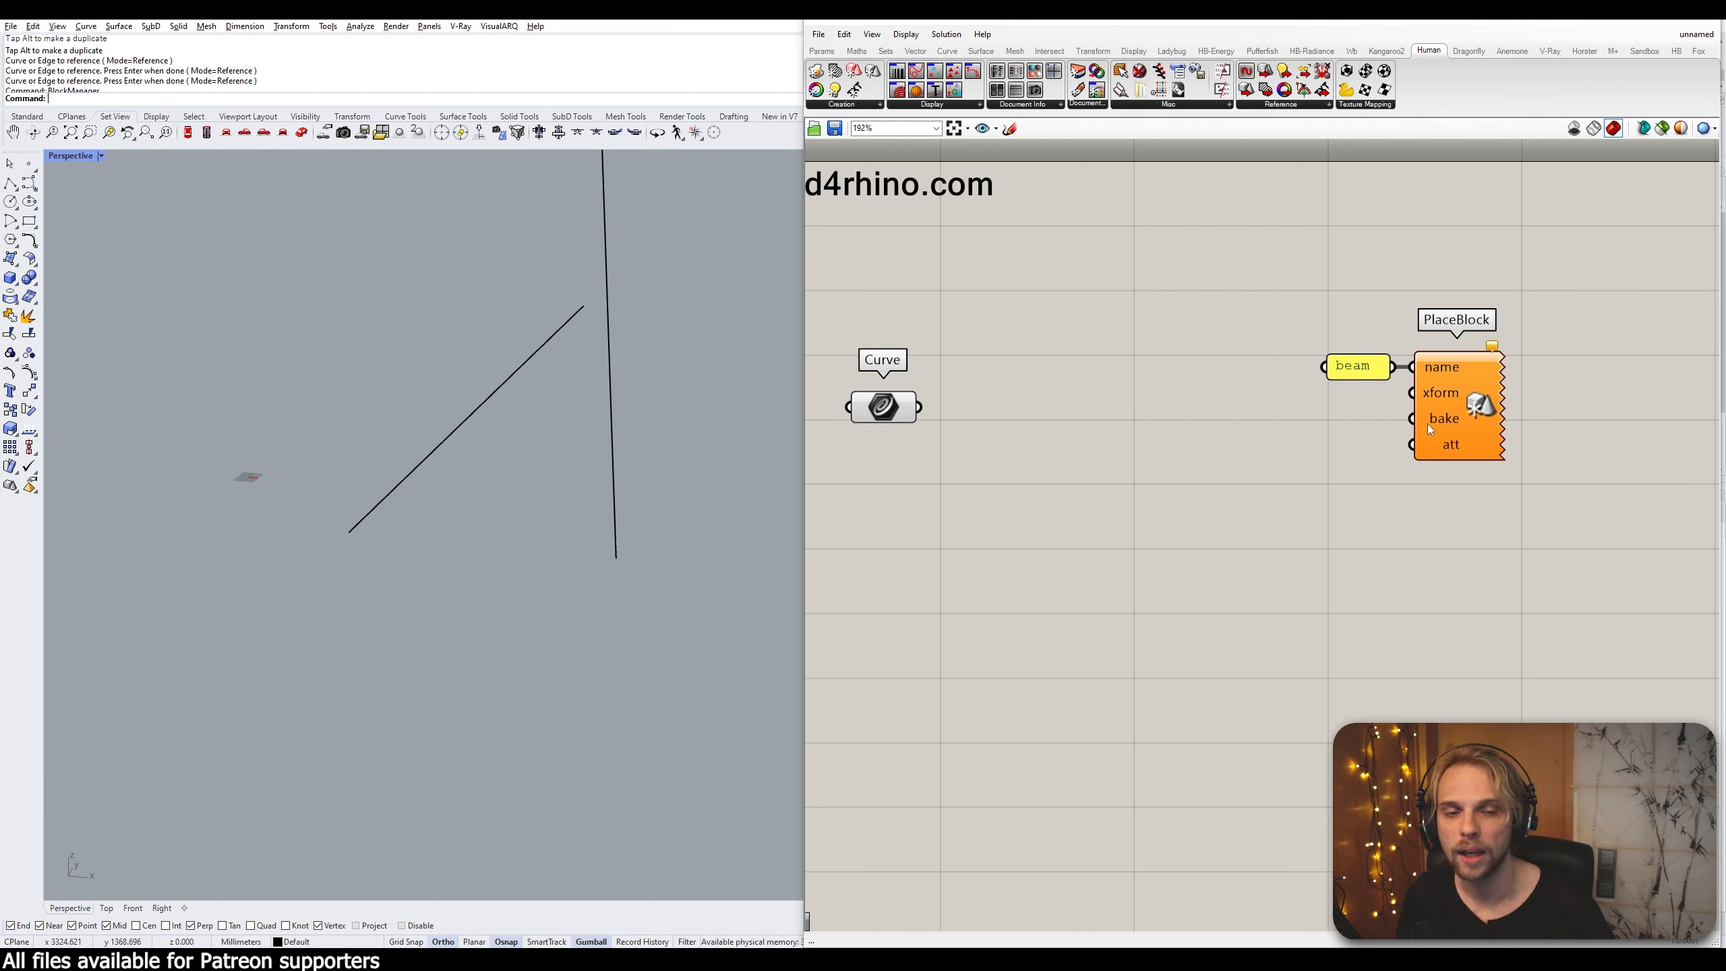
Add a Button, wire it to PlaceBlock's bake input, and align it beside that input
{"action": "mouse_move", "coordinate": [1449, 452]}
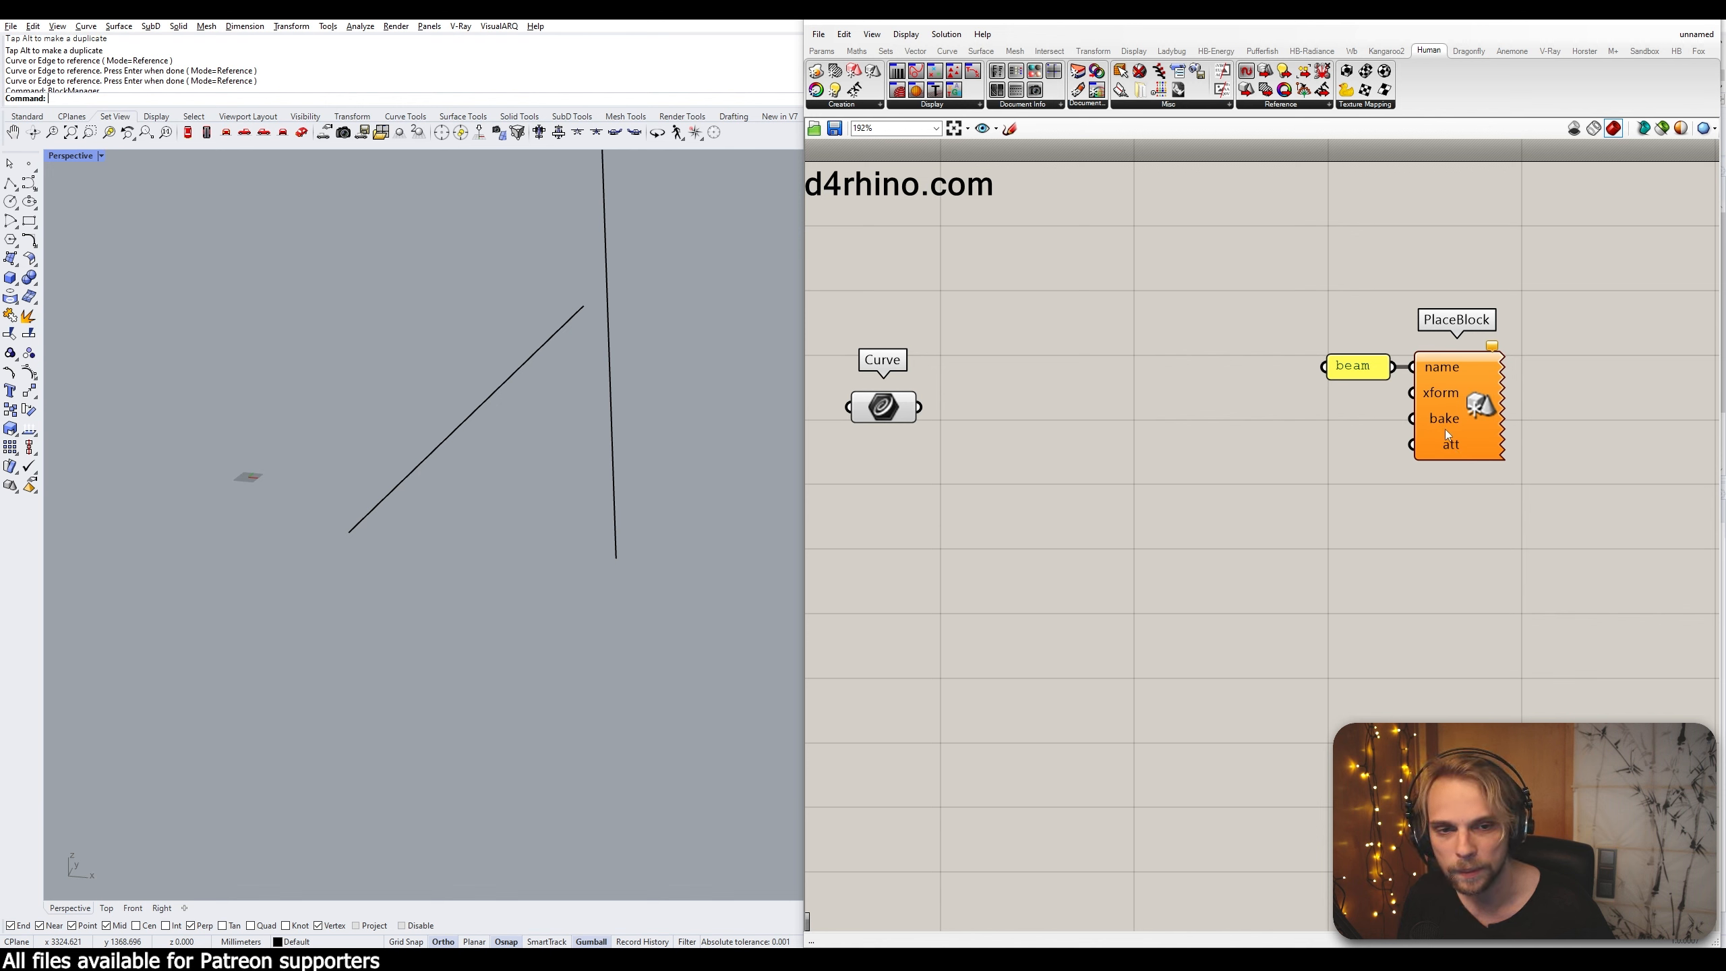
{"action": "double_click", "coordinate": [1271, 440]}
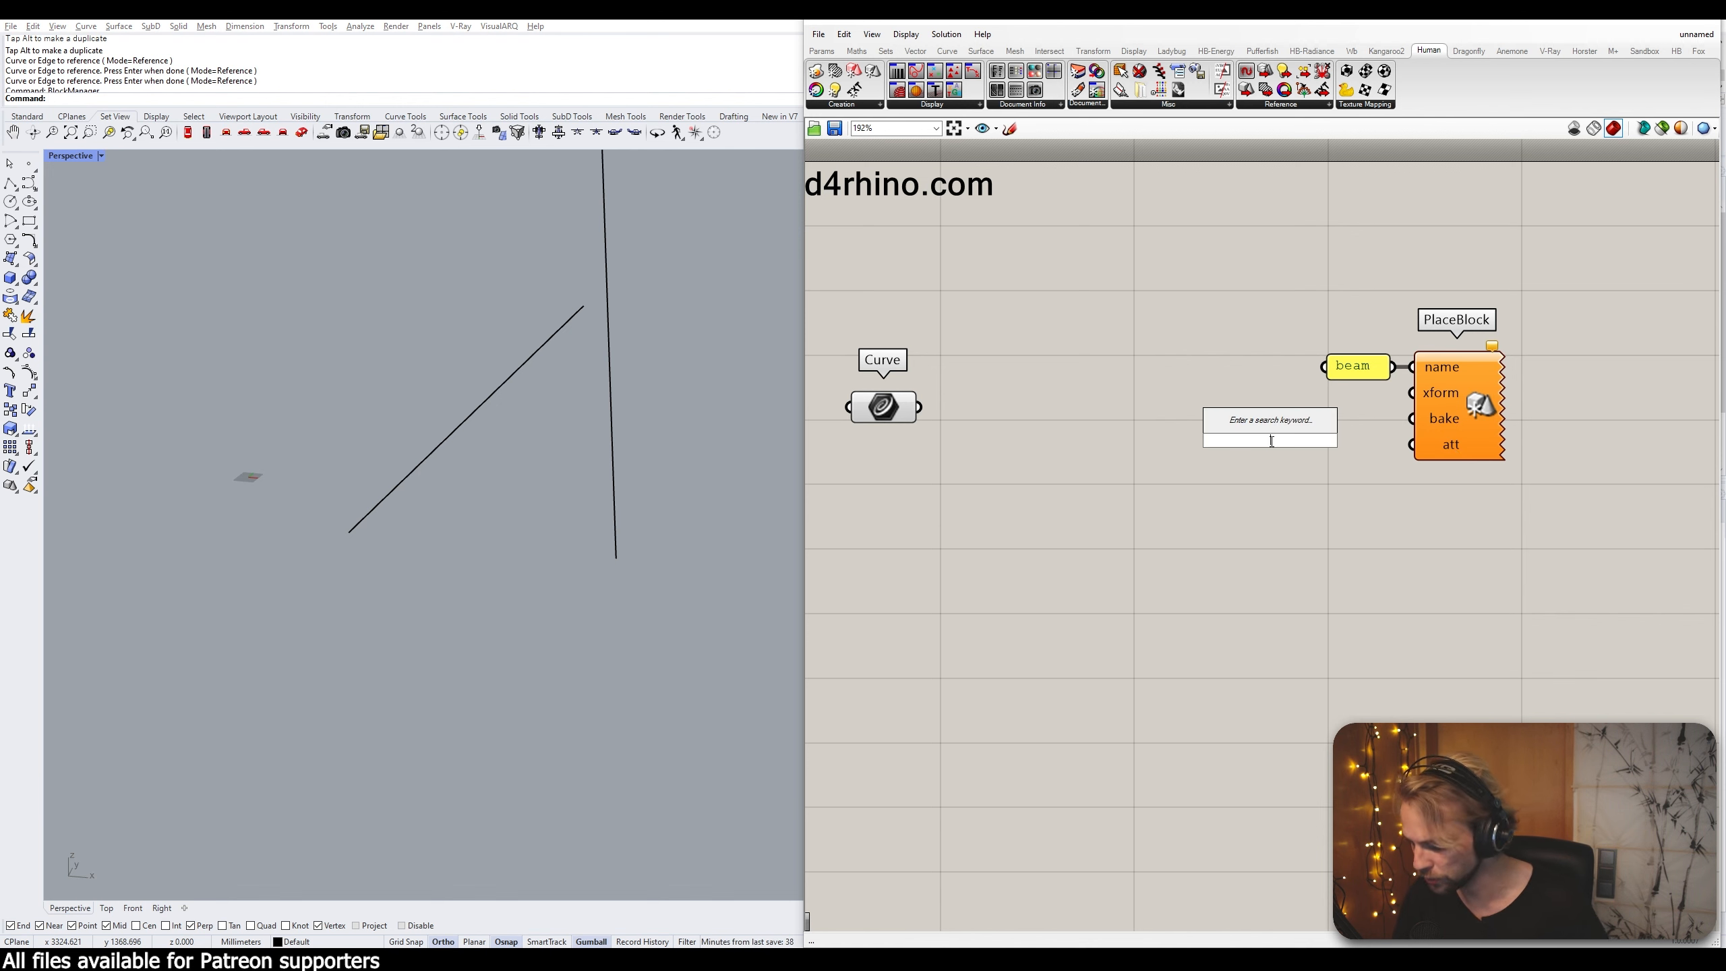
{"action": "type", "text": "butto"}
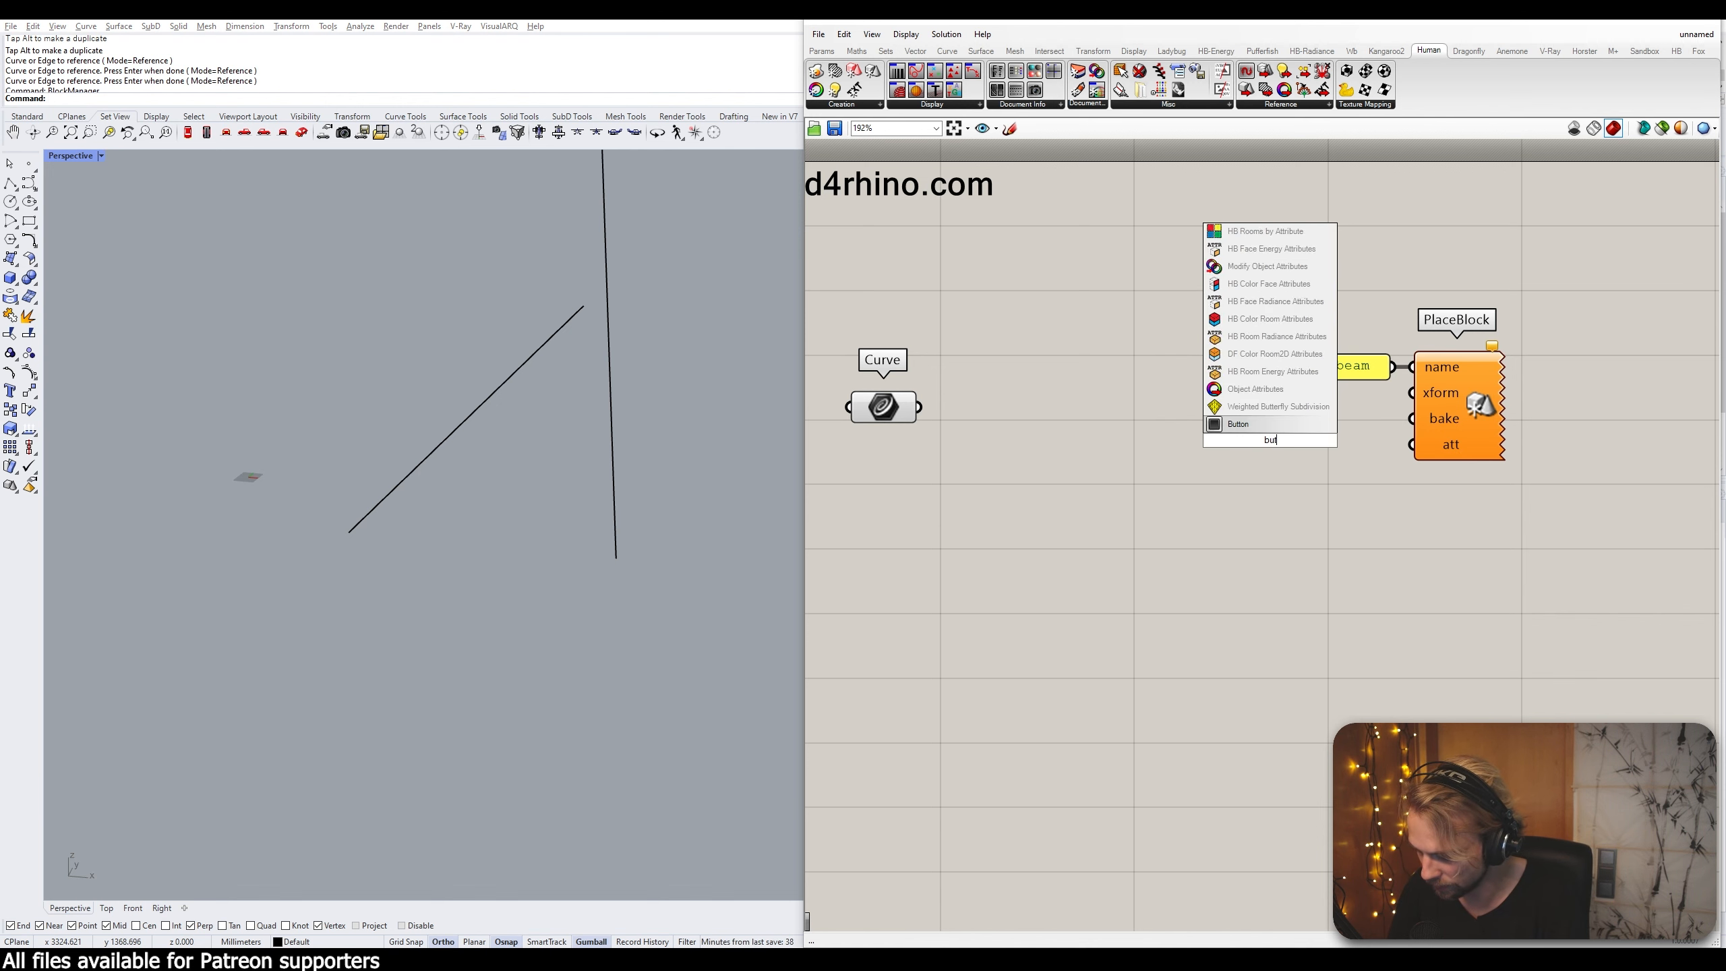
{"action": "left_click", "coordinate": [1290, 425]}
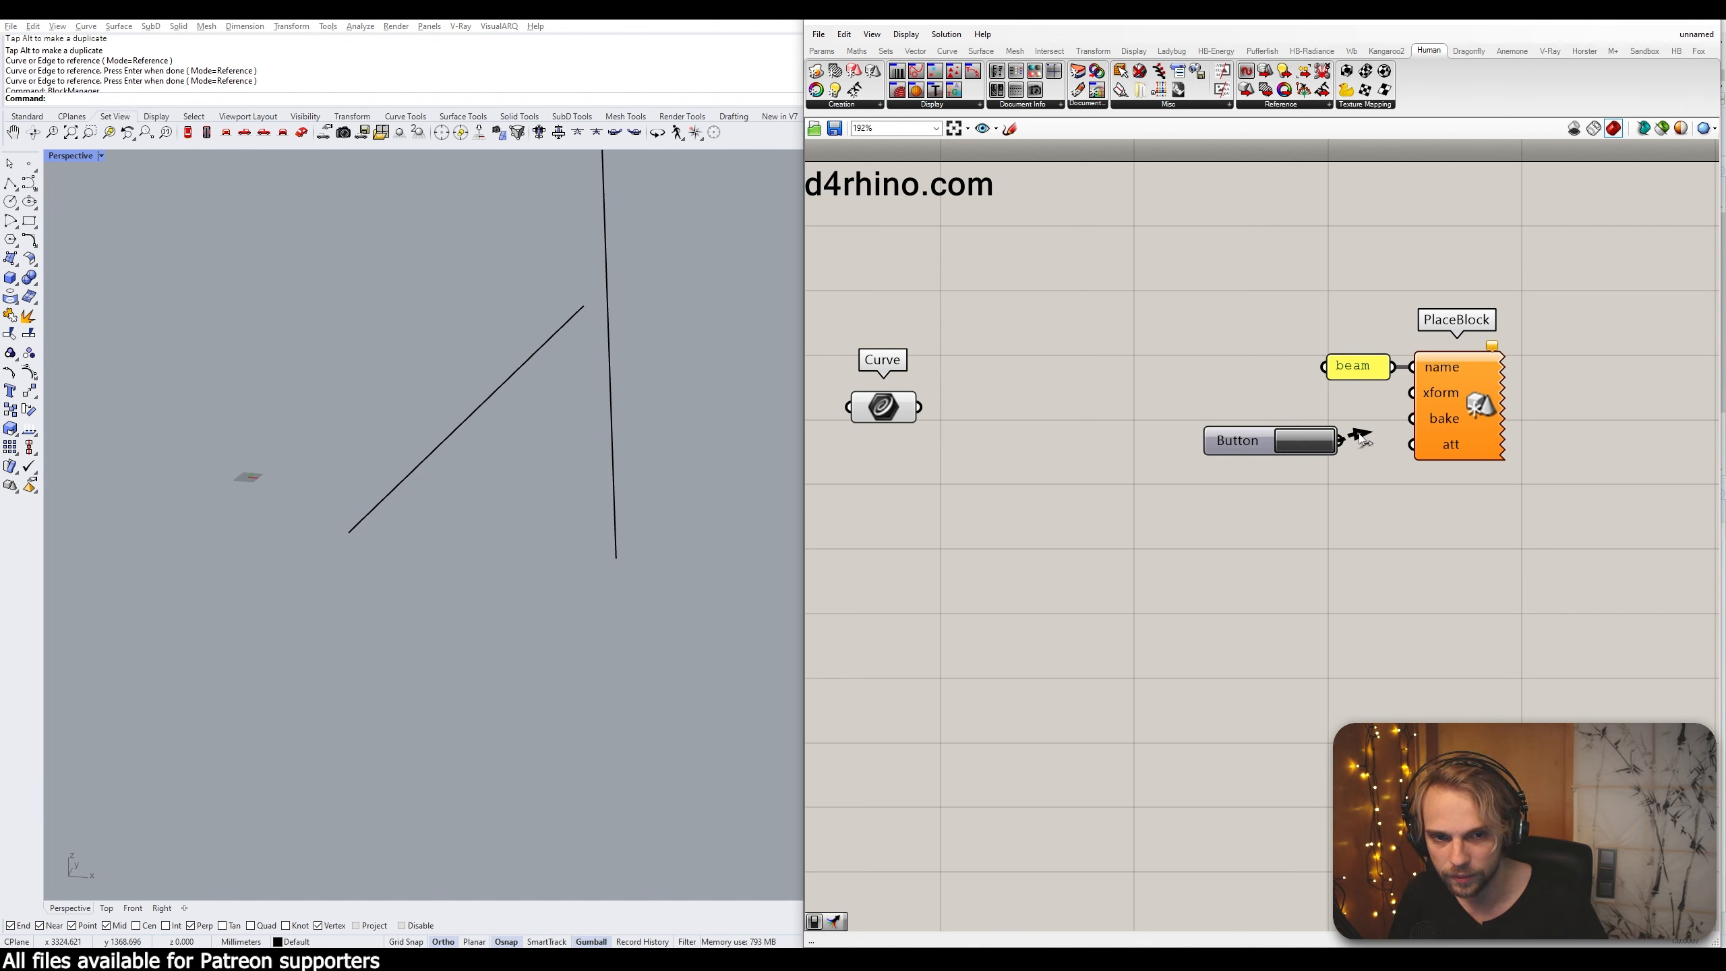
{"action": "left_click_drag", "start_coordinate": [1361, 439], "coordinate": [1412, 418]}
{"action": "left_click_drag", "start_coordinate": [1236, 443], "coordinate": [1285, 421]}
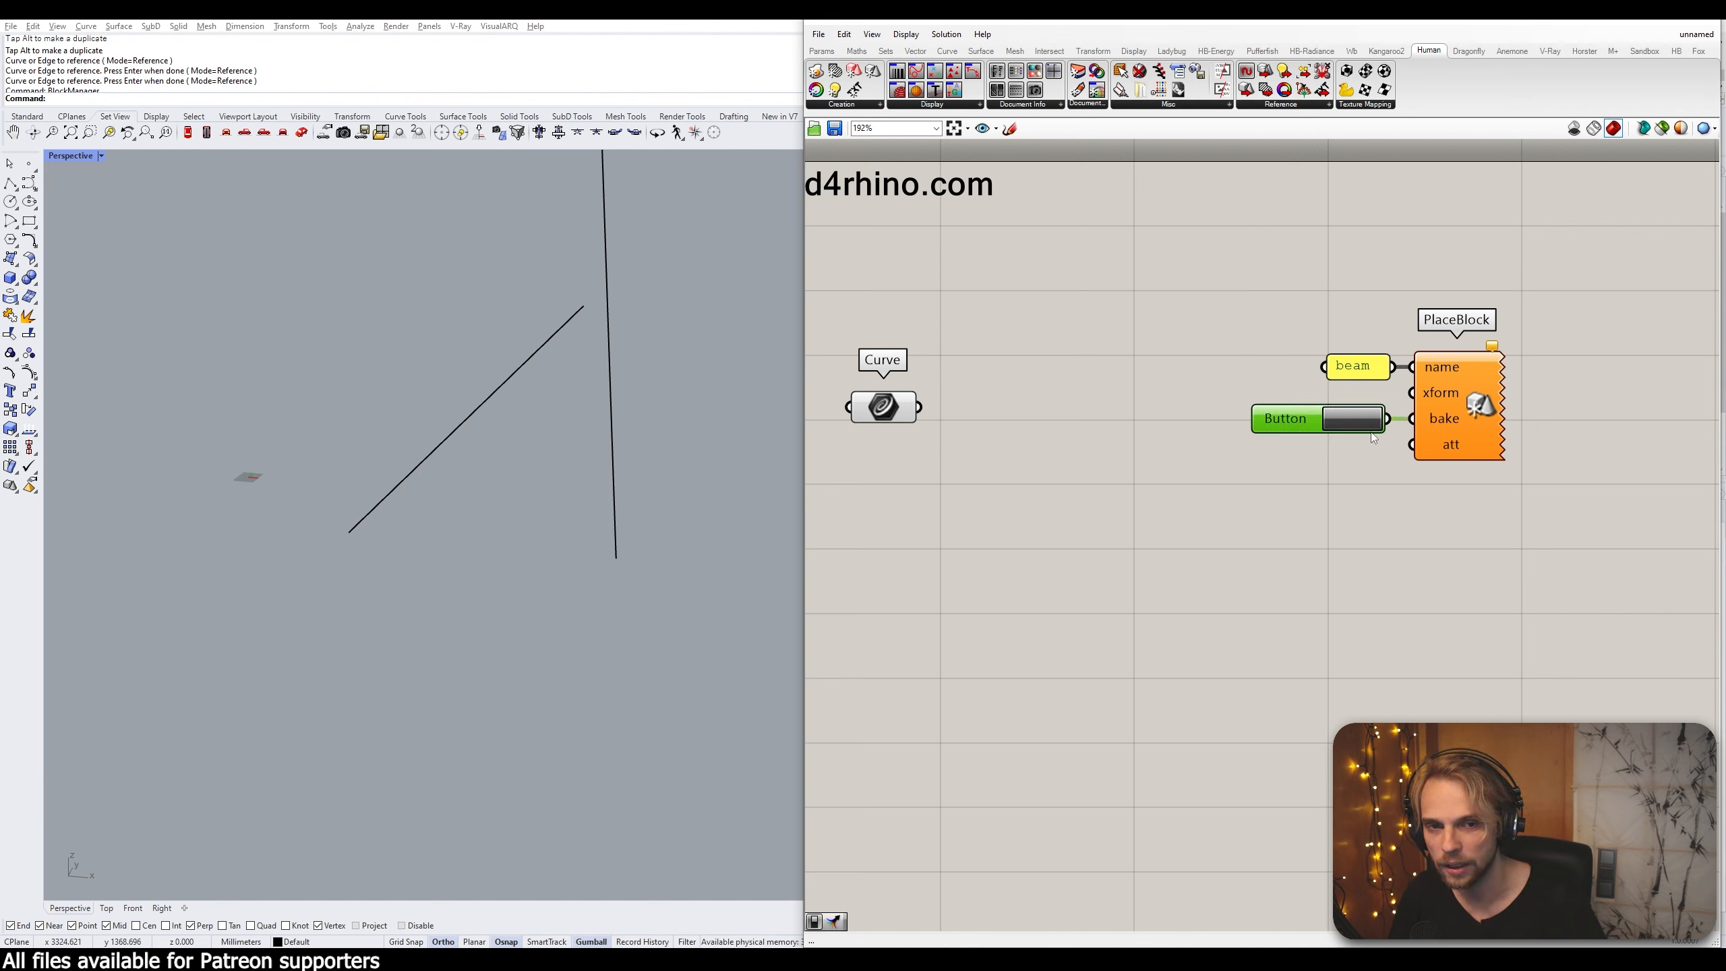
{"action": "left_click", "coordinate": [1349, 421]}
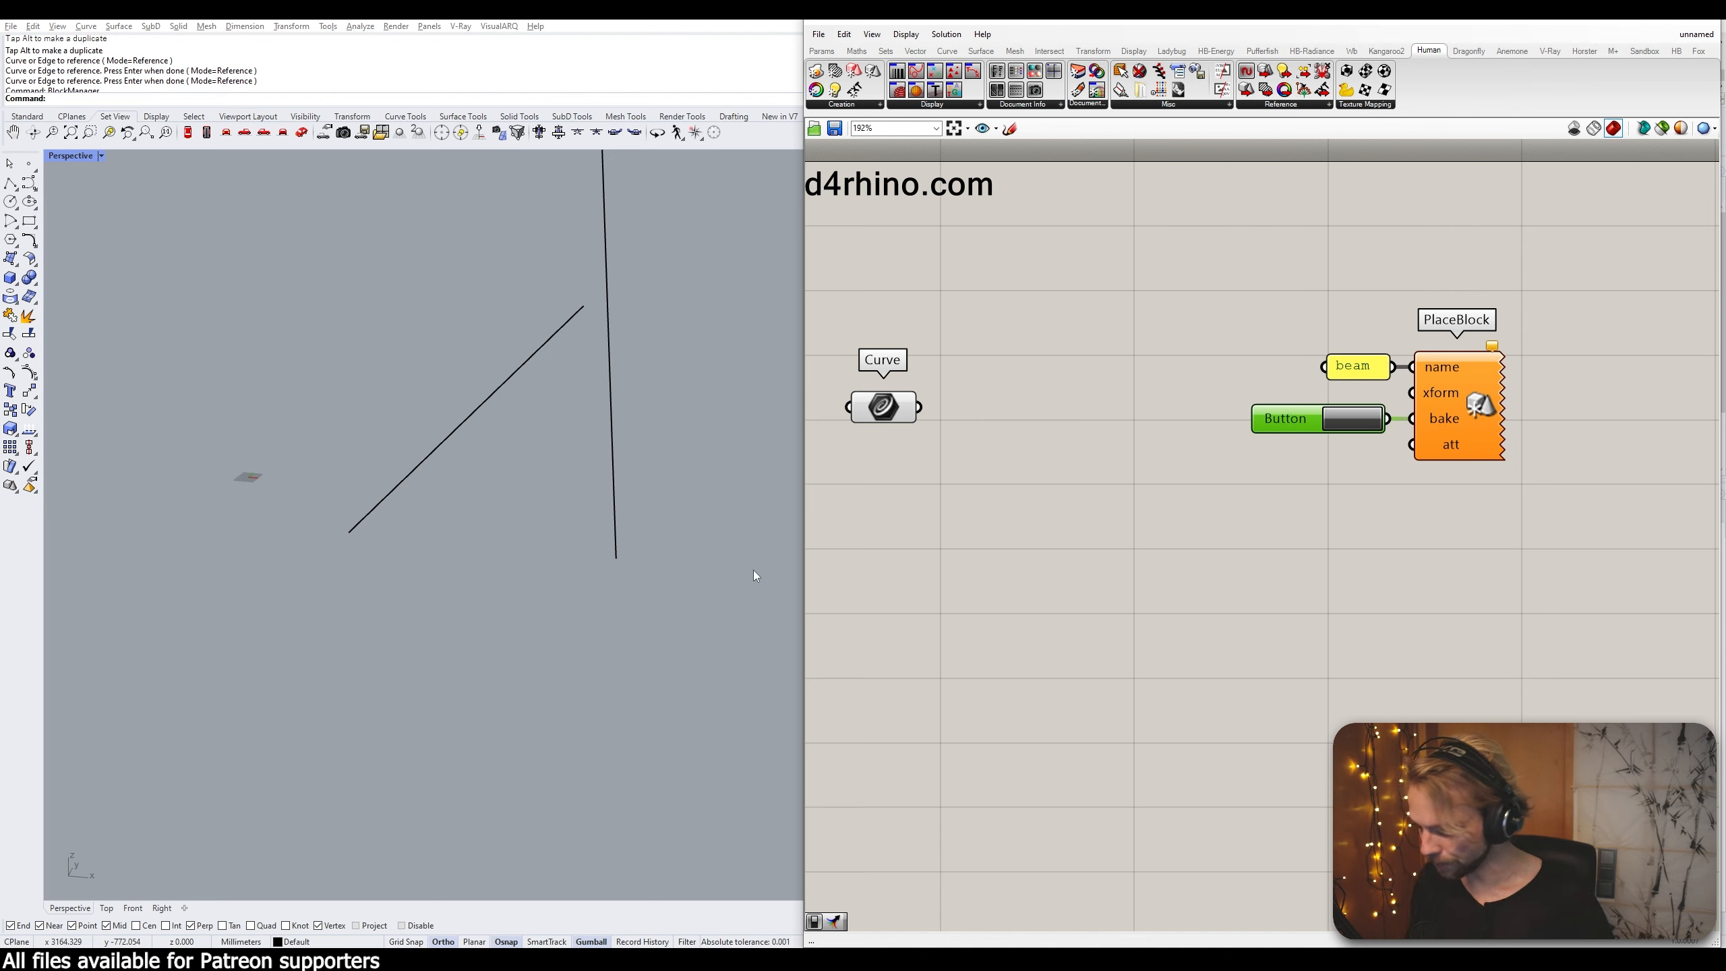
Move PlaceBlock together with its beam panel and Button farther away from the Curve parameter to free canvas space
{"action": "left_click_drag", "start_coordinate": [1553, 570], "coordinate": [1278, 326]}
{"action": "left_click_drag", "start_coordinate": [1441, 415], "coordinate": [1688, 437]}
{"action": "scroll", "coordinate": [1155, 408], "scroll_direction": "down", "scroll_amount": 1}
{"action": "right_click_drag", "start_coordinate": [1090, 415], "coordinate": [1122, 351]}
{"action": "left_click", "coordinate": [1123, 351]}
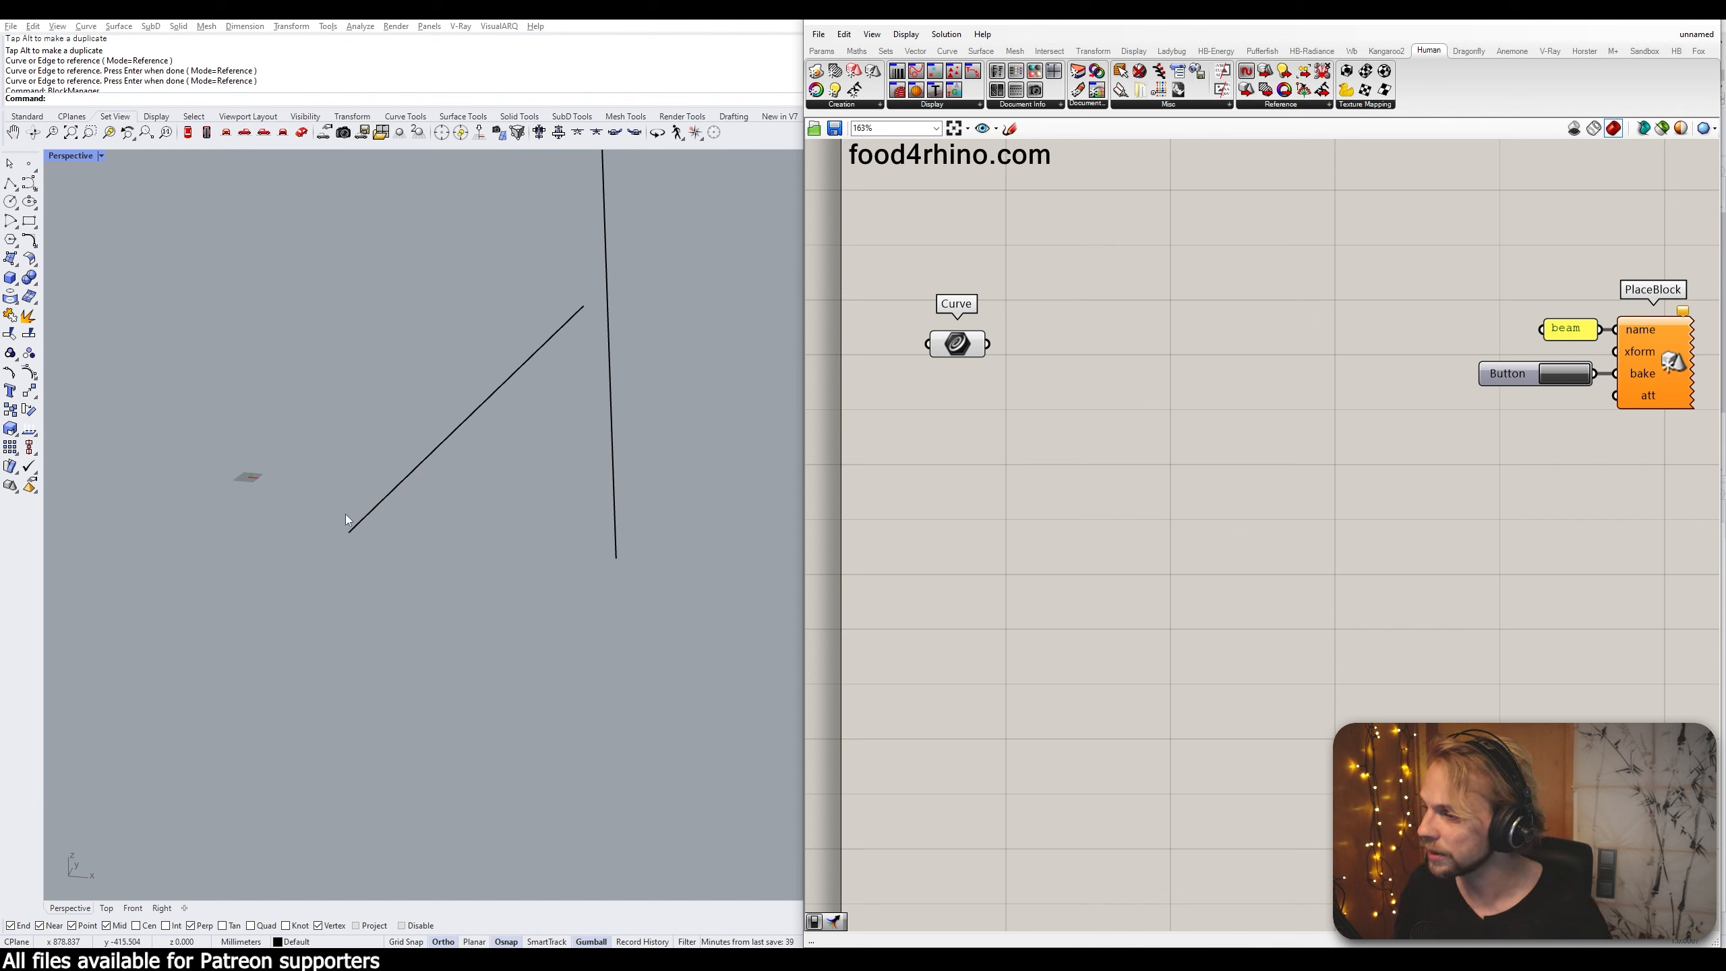
{"action": "double_click", "coordinate": [1177, 333]}
{"action": "type", "text": "per"}
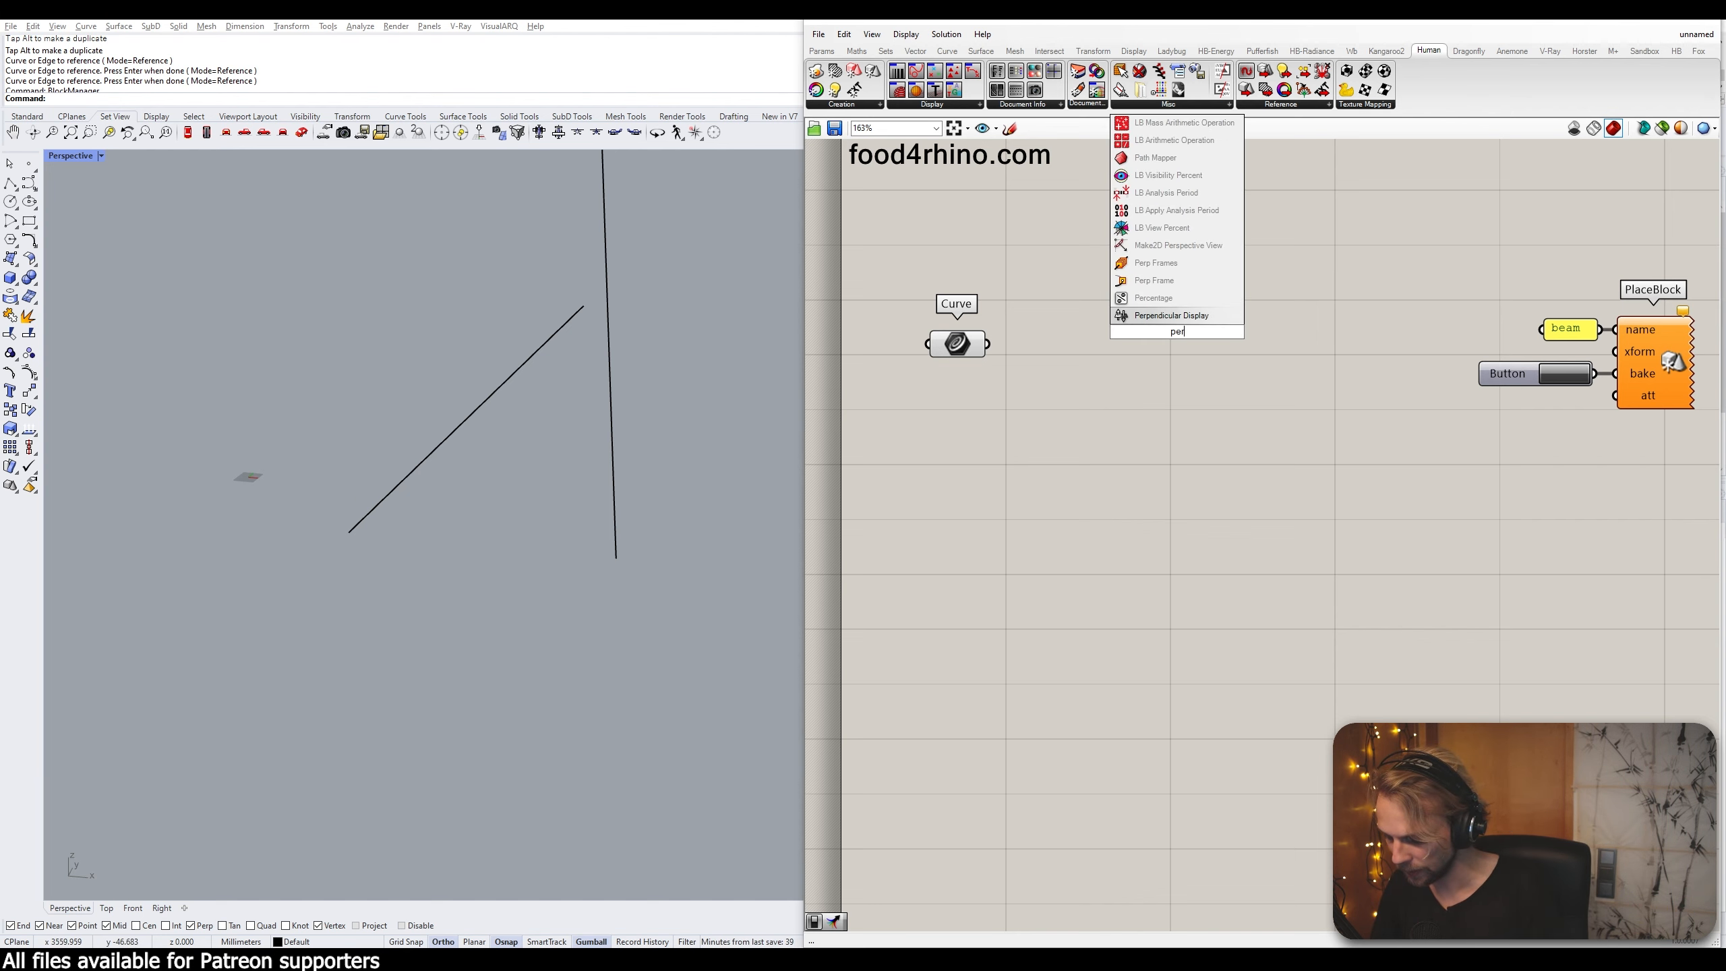
{"action": "type", "text": "pendicu"}
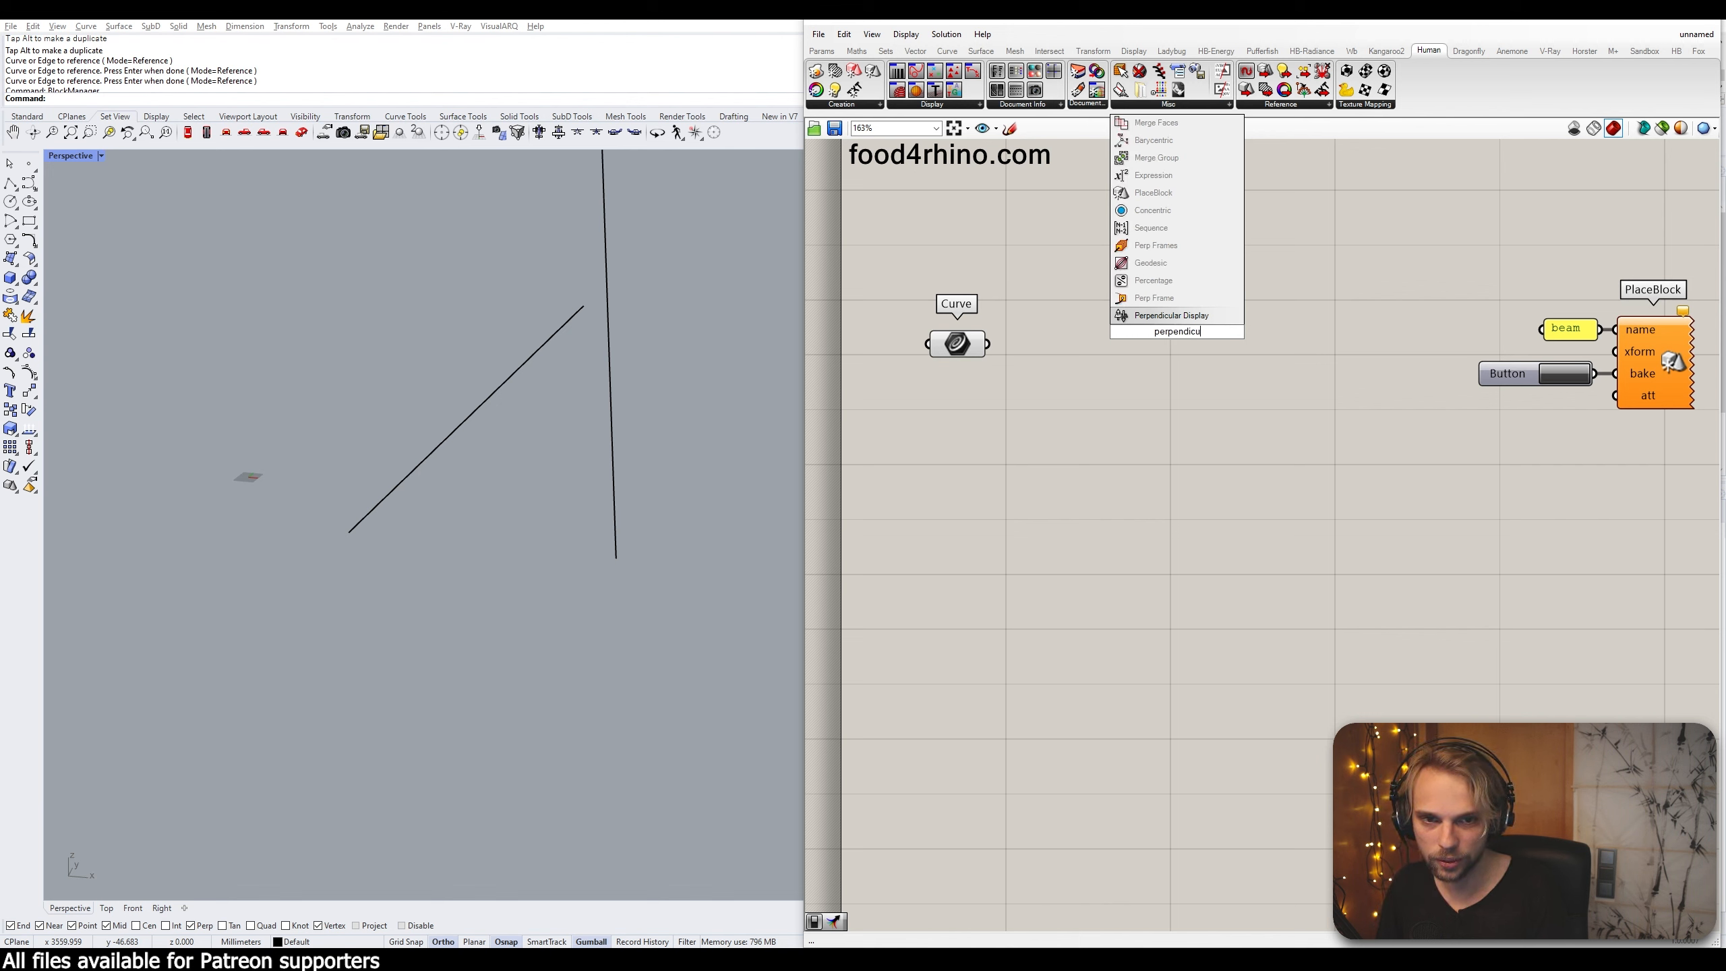
{"action": "type", "text": "lar plane"}
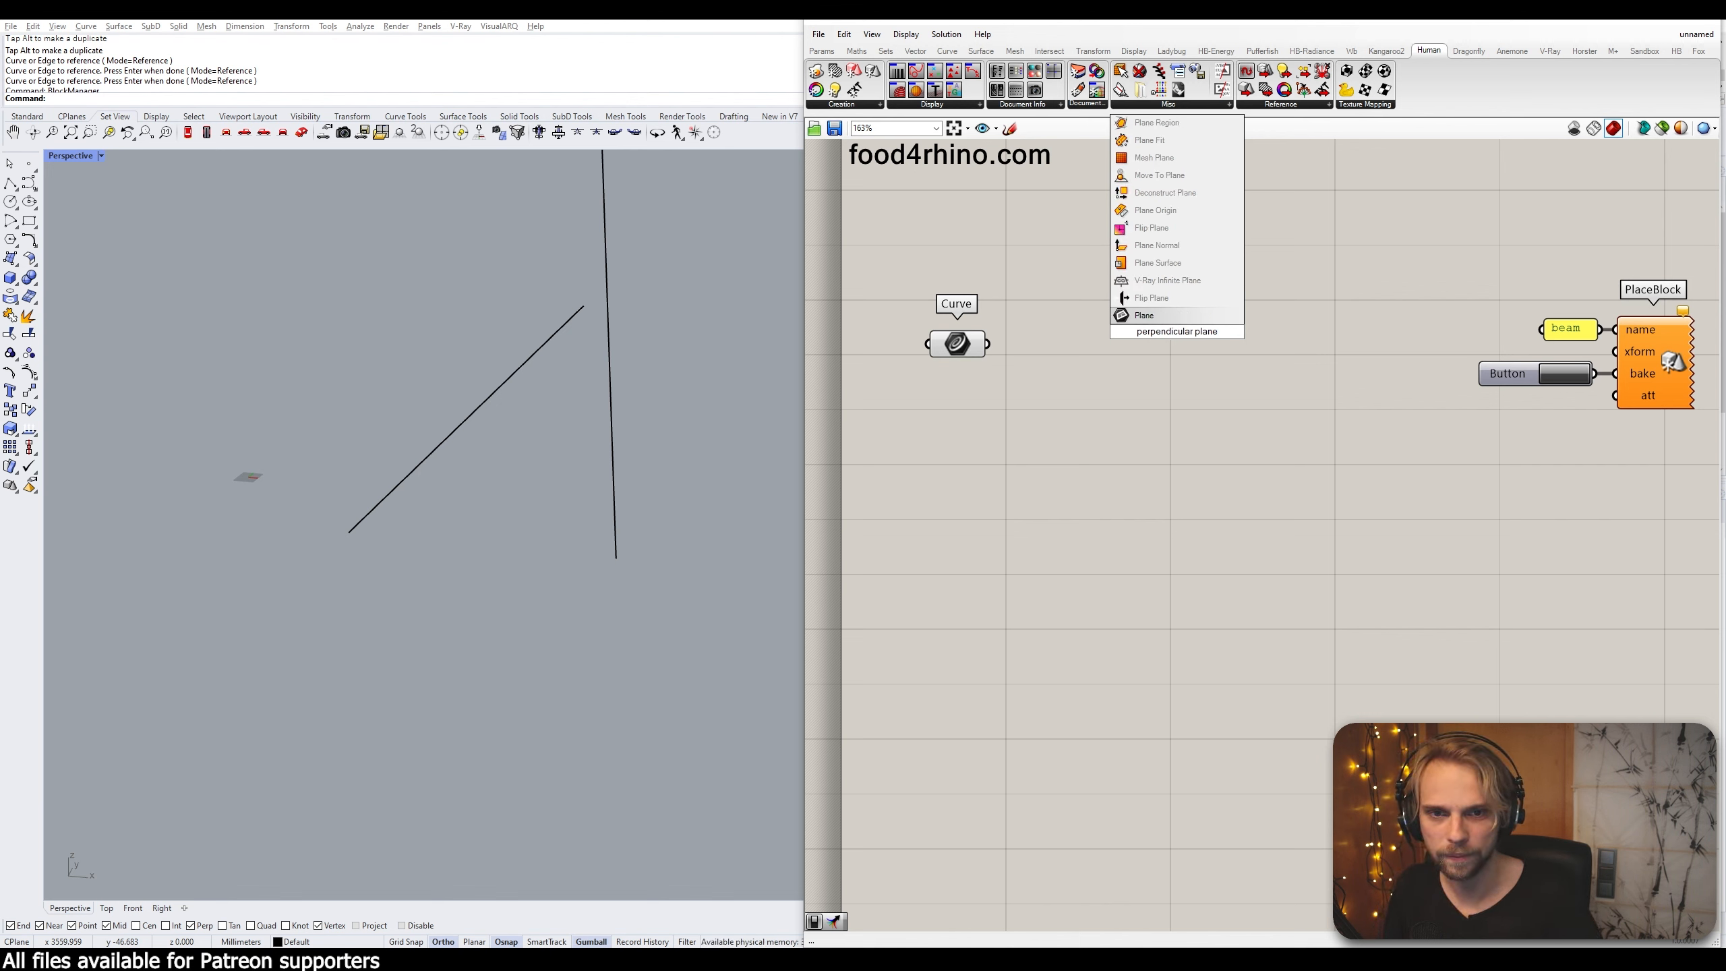
Add a Perp Frame component beside the Curve parameter
{"action": "double_click", "coordinate": [1115, 406]}
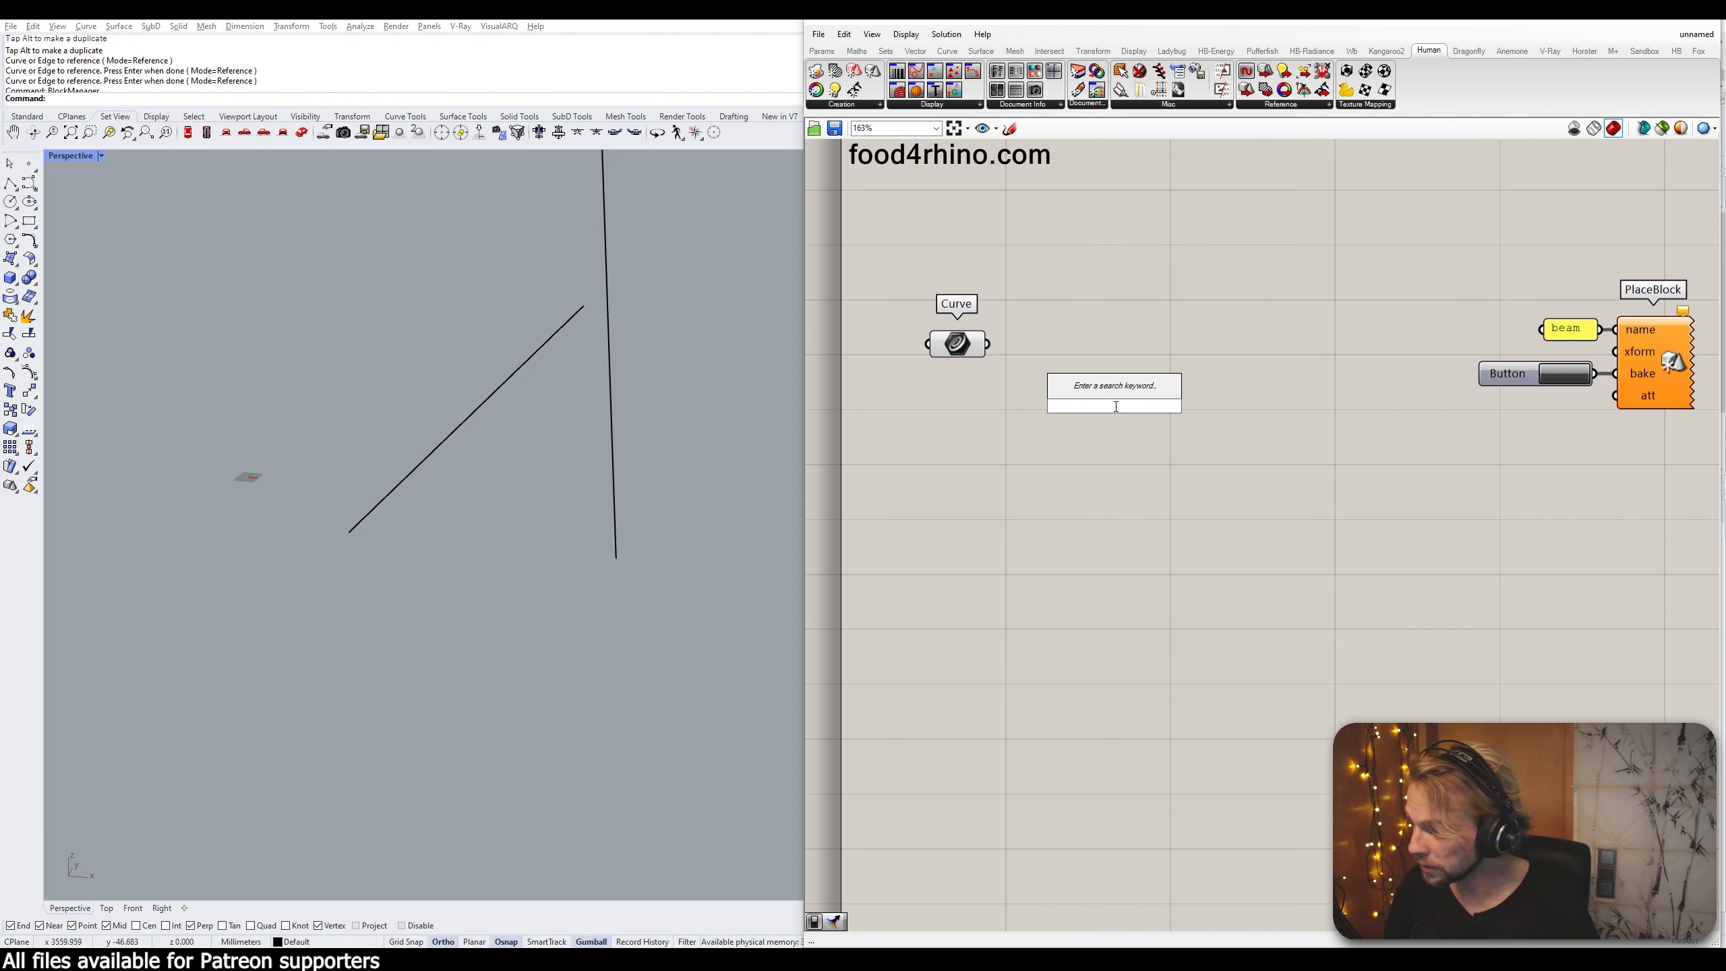
{"action": "type", "text": "perp"}
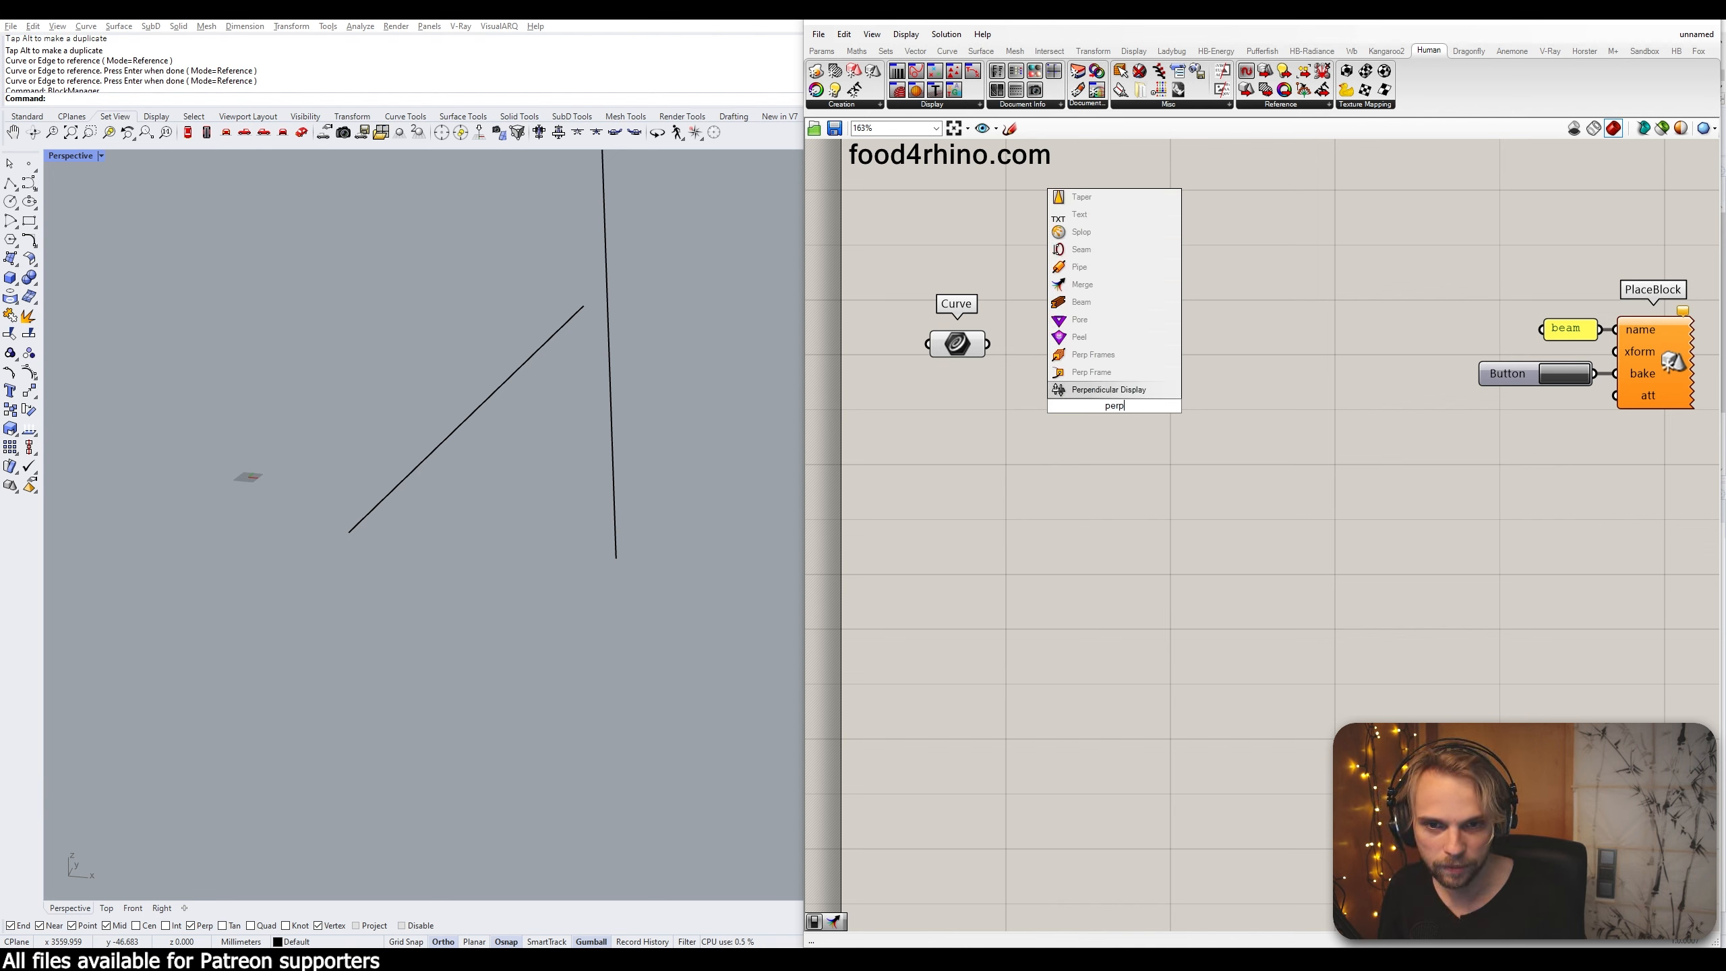
{"action": "left_click", "coordinate": [1133, 374]}
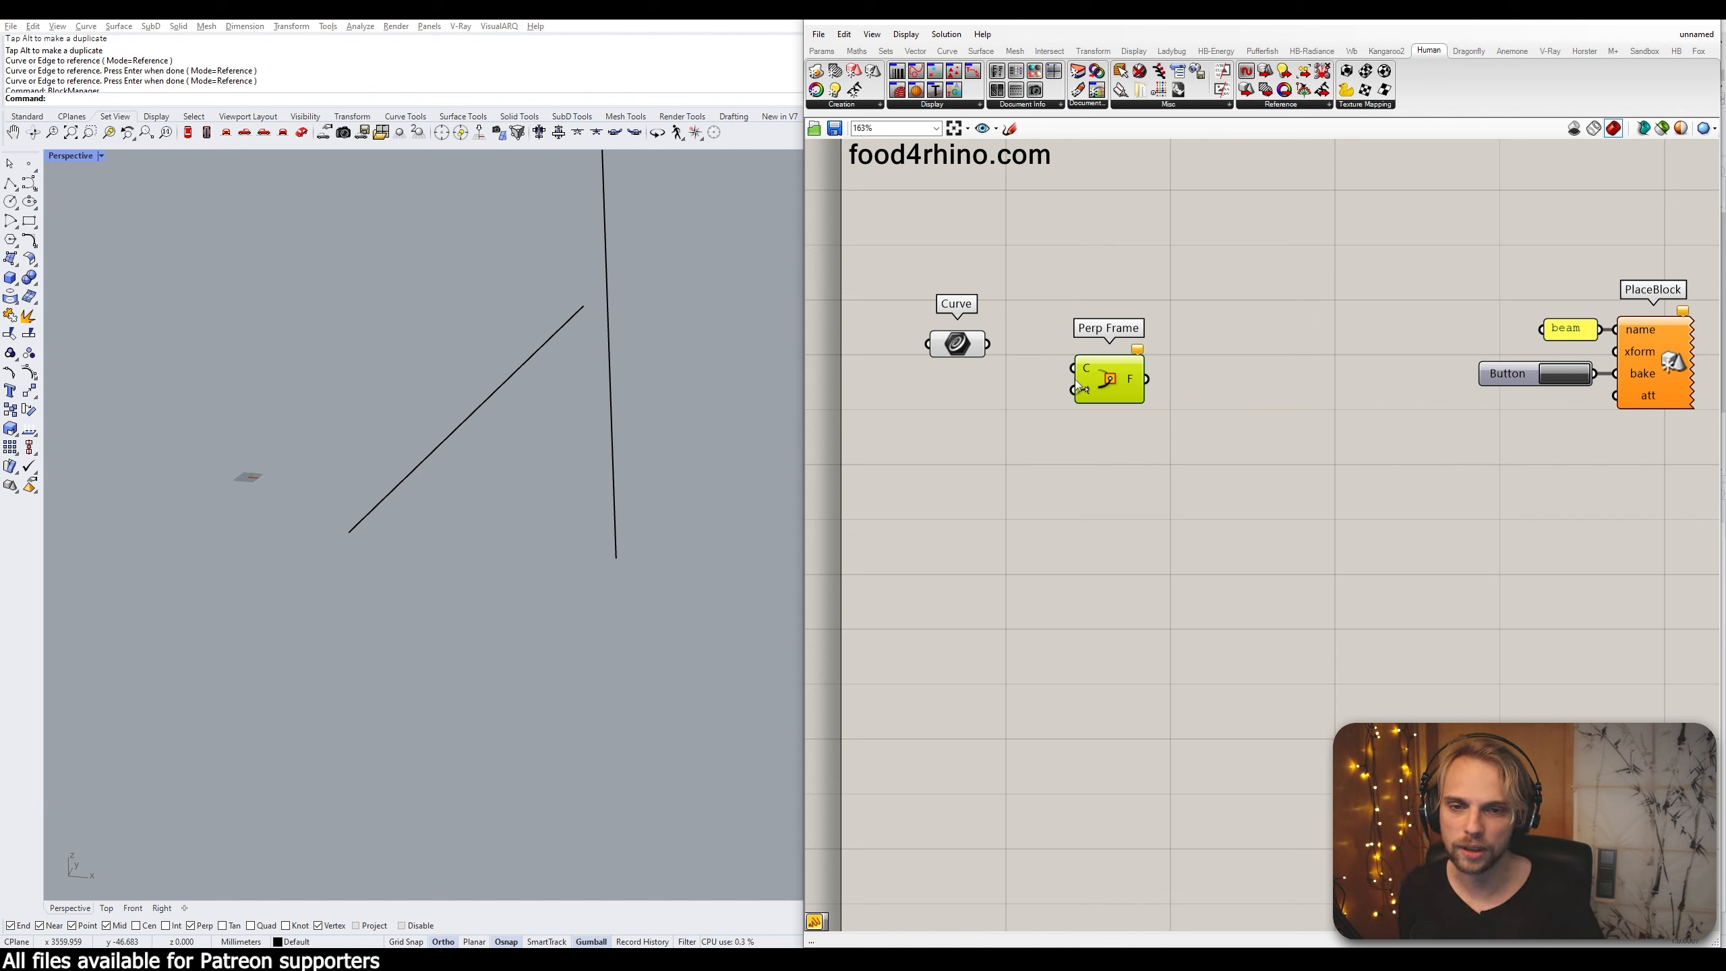
Reparameterize Perp Frame's curve input and wire the Curve parameter into it
{"action": "right_click", "coordinate": [1085, 374]}
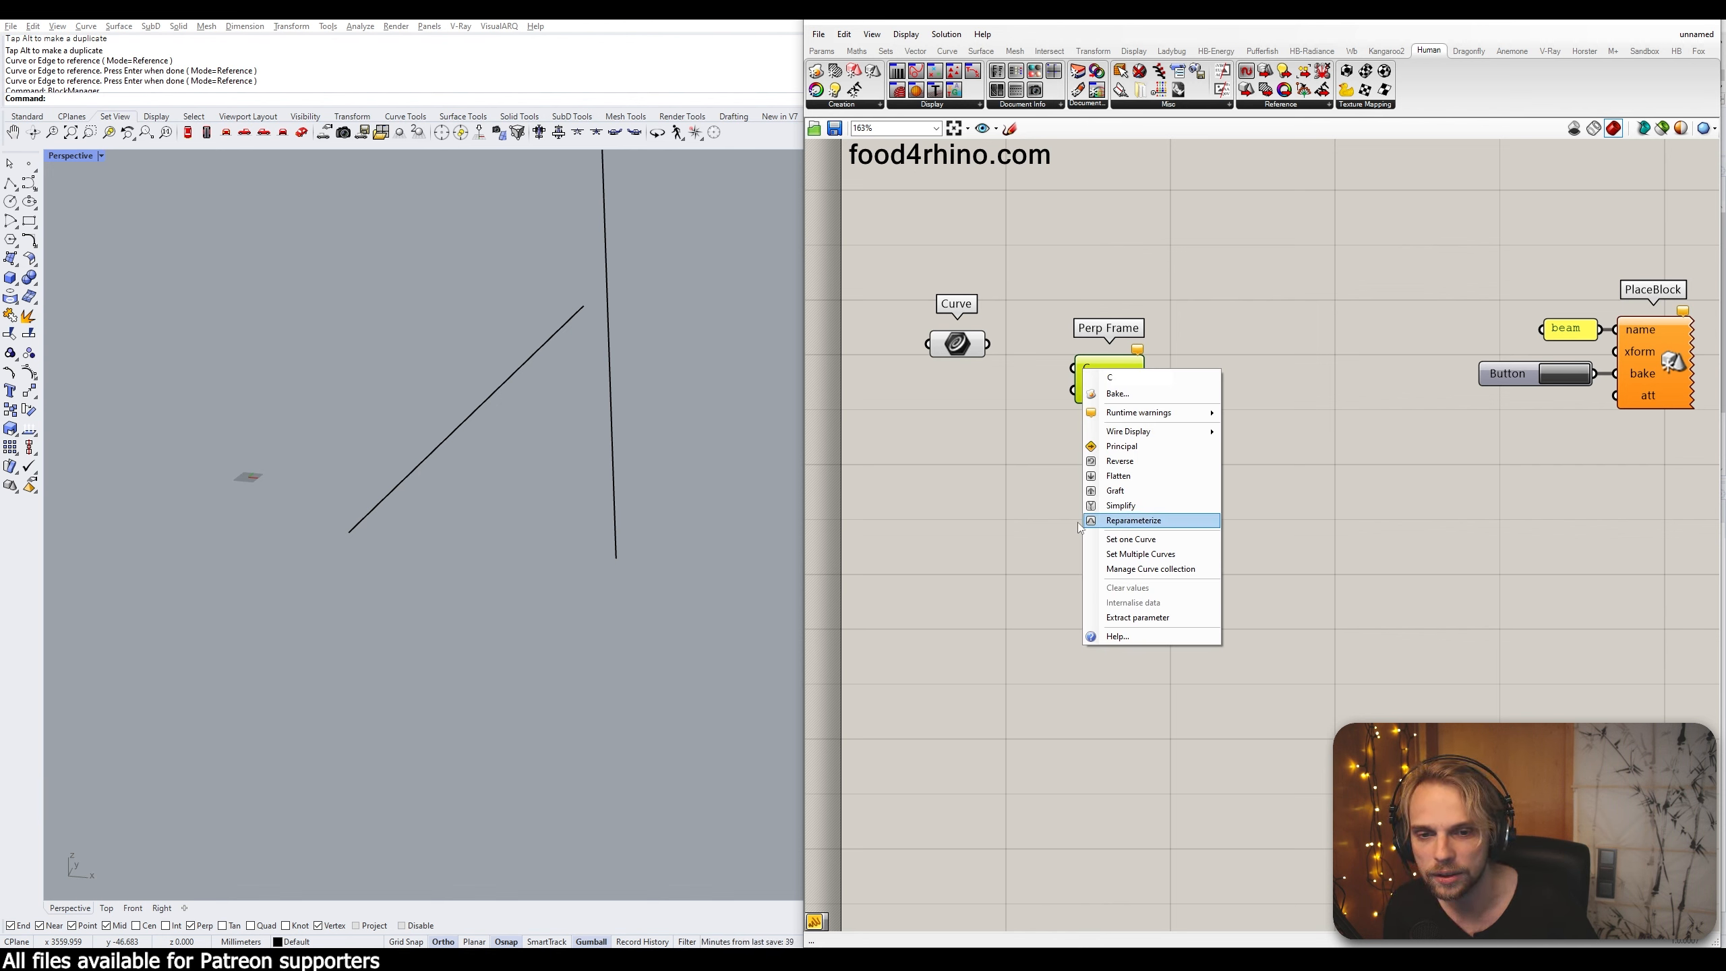
{"action": "left_click", "coordinate": [1112, 520]}
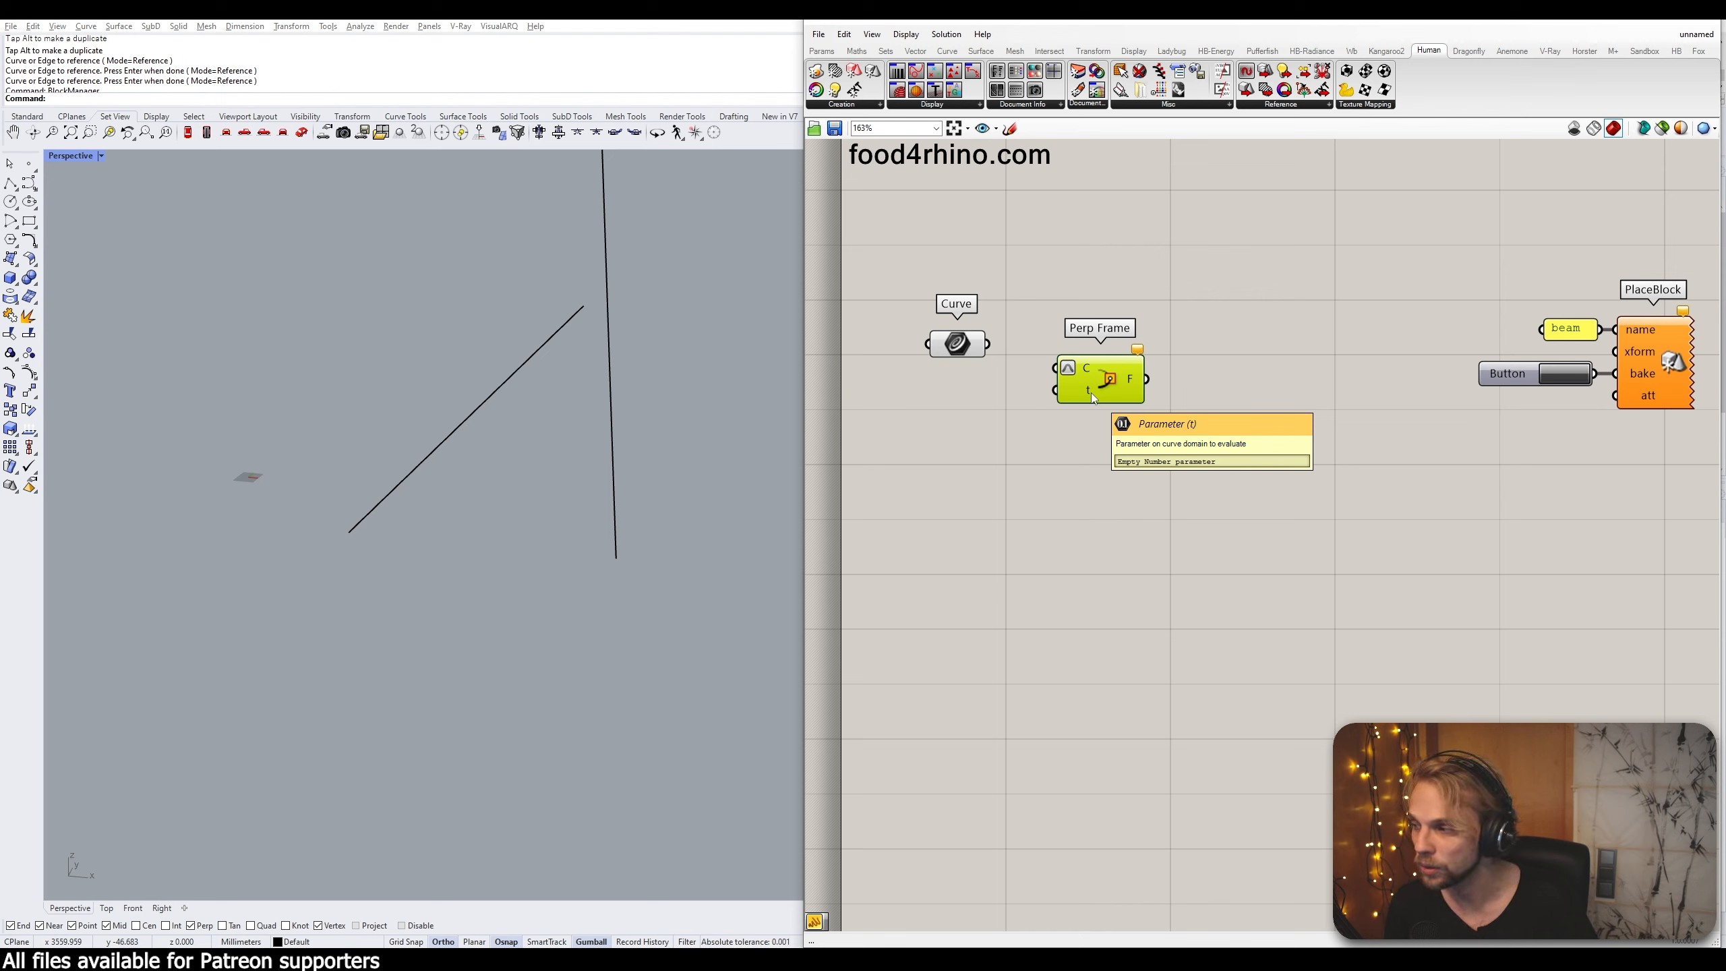
{"action": "left_click", "coordinate": [975, 359]}
{"action": "left_click_drag", "start_coordinate": [987, 344], "coordinate": [1118, 362]}
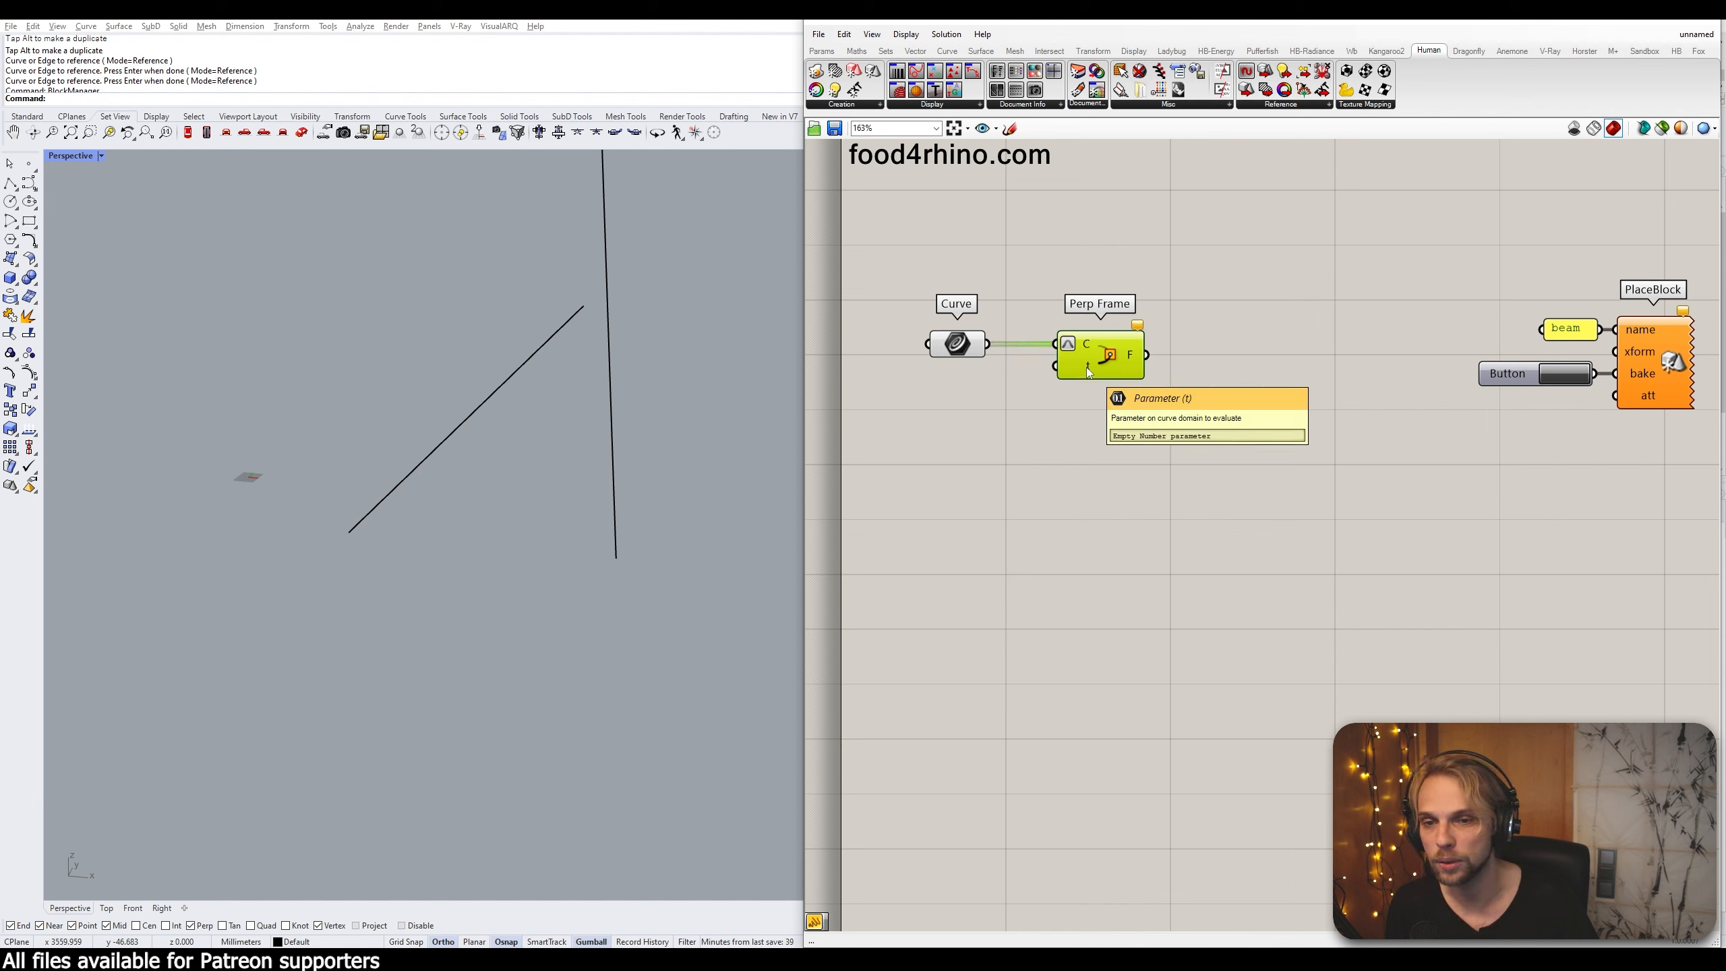
Add a Panel containing 0, wire it to Perp Frame's t input, and place it right beside that input
{"action": "double_click", "coordinate": [951, 436]}
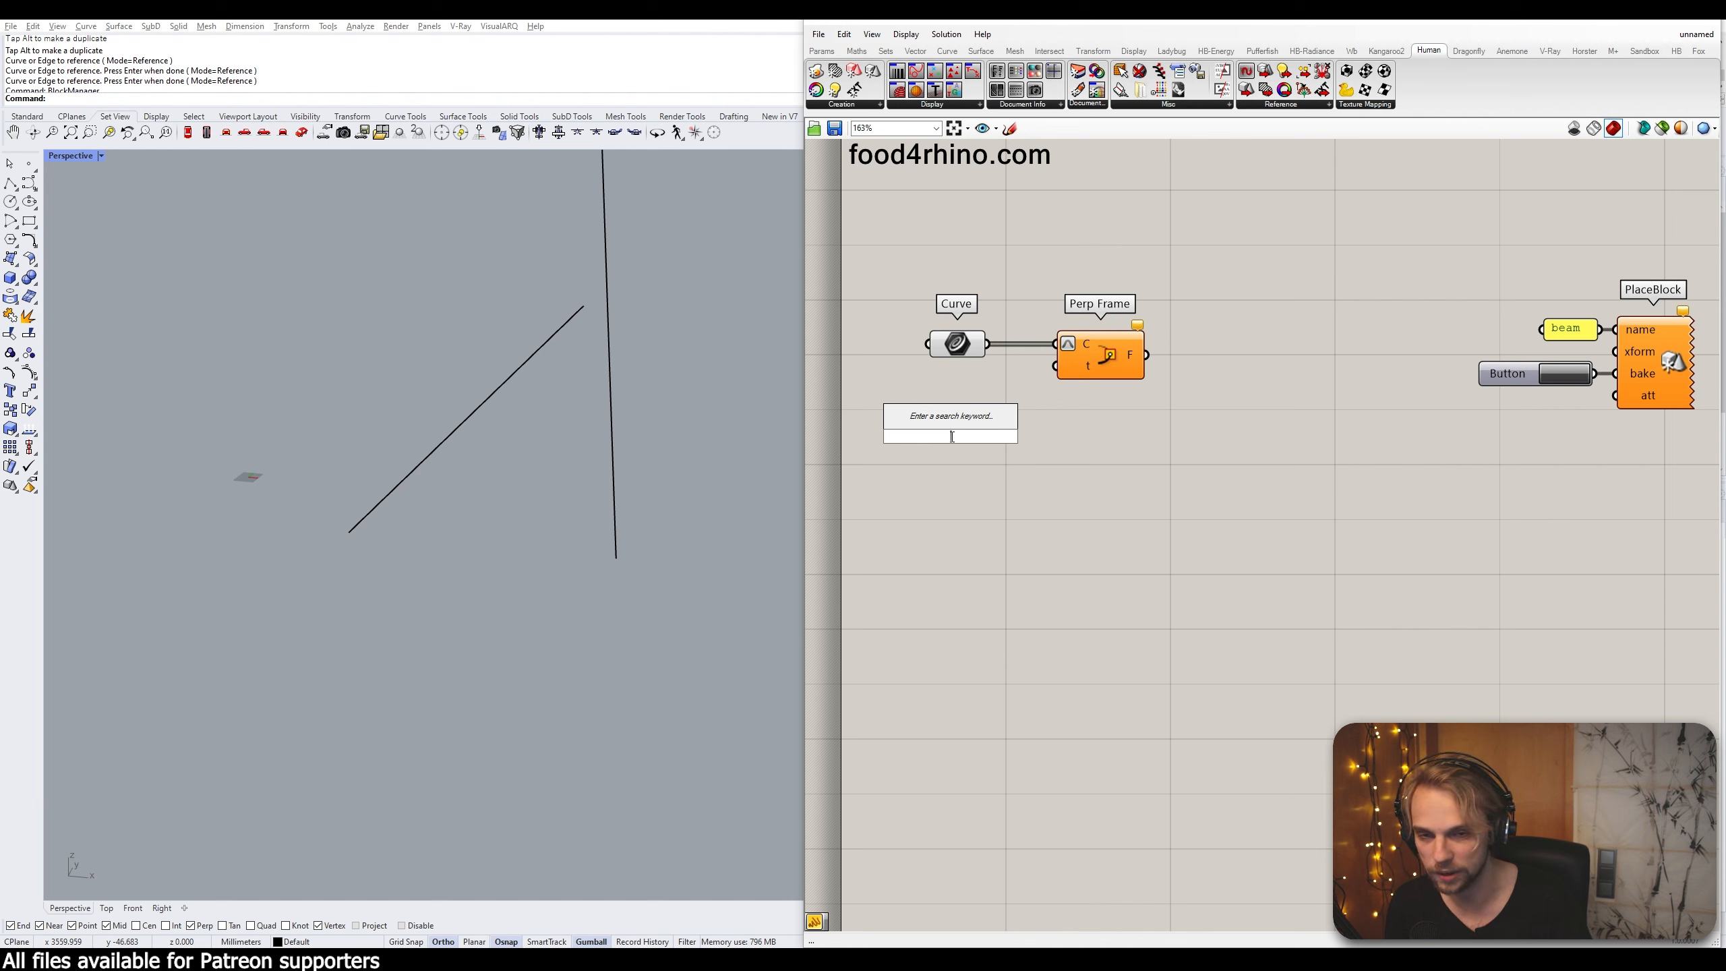
{"action": "type", "text": "0"}
{"action": "key", "text": "Return"}
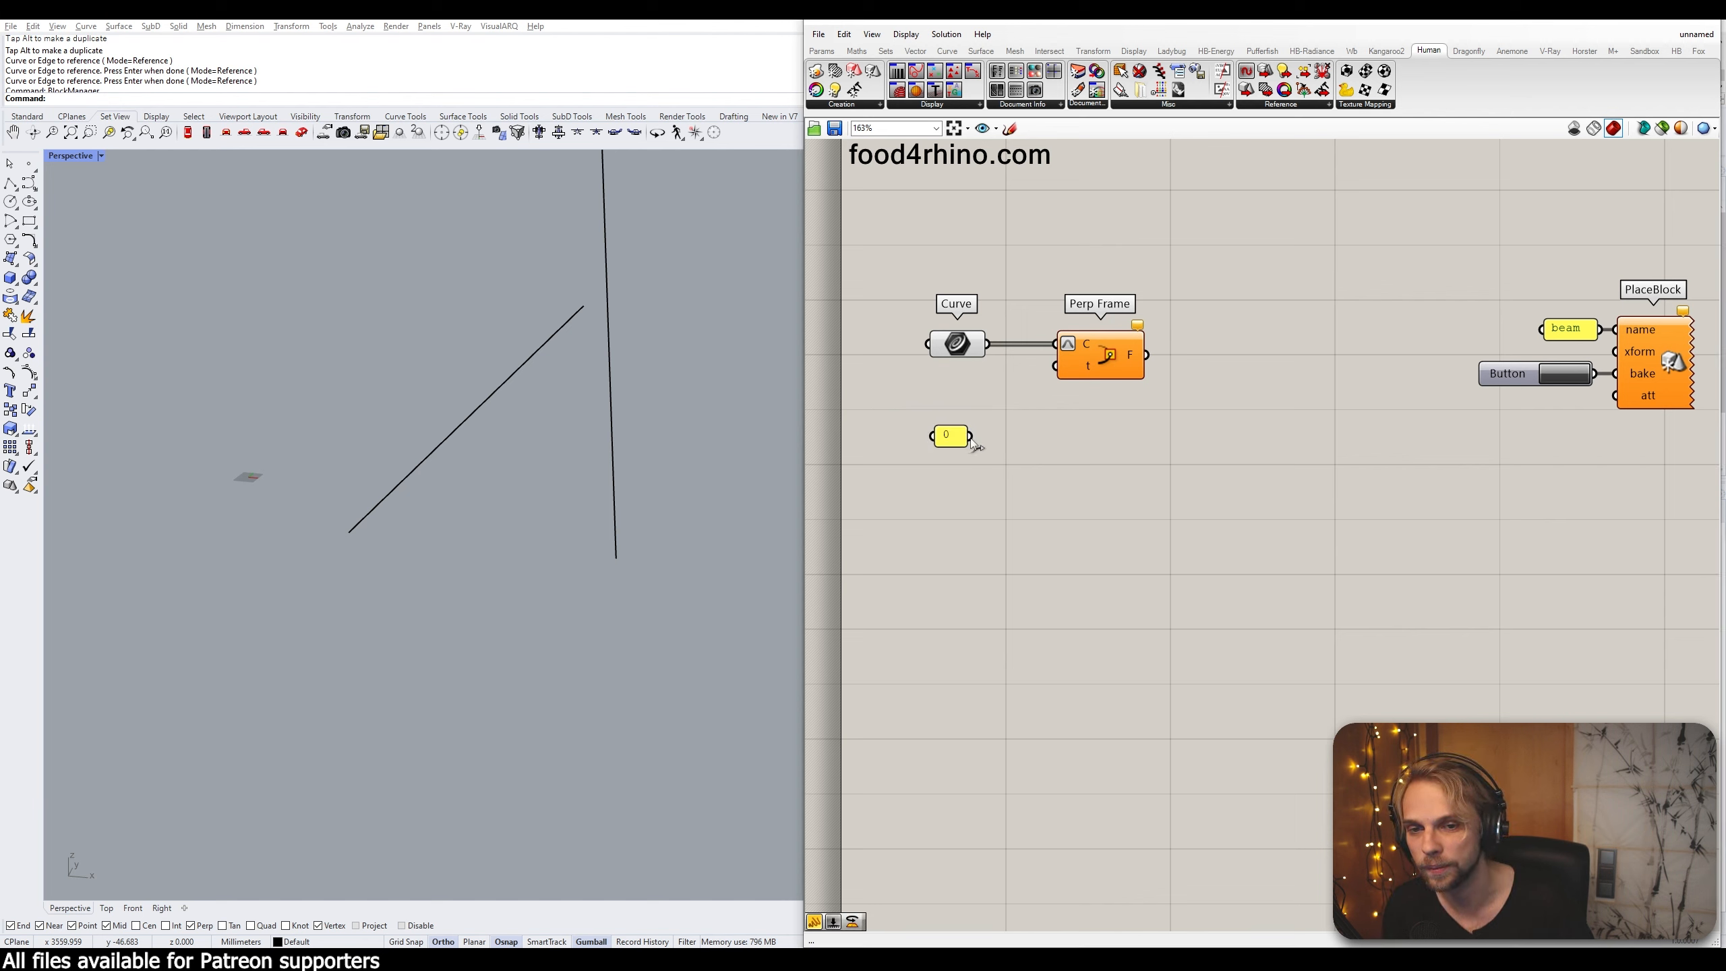
{"action": "left_click_drag", "start_coordinate": [970, 436], "coordinate": [1054, 366]}
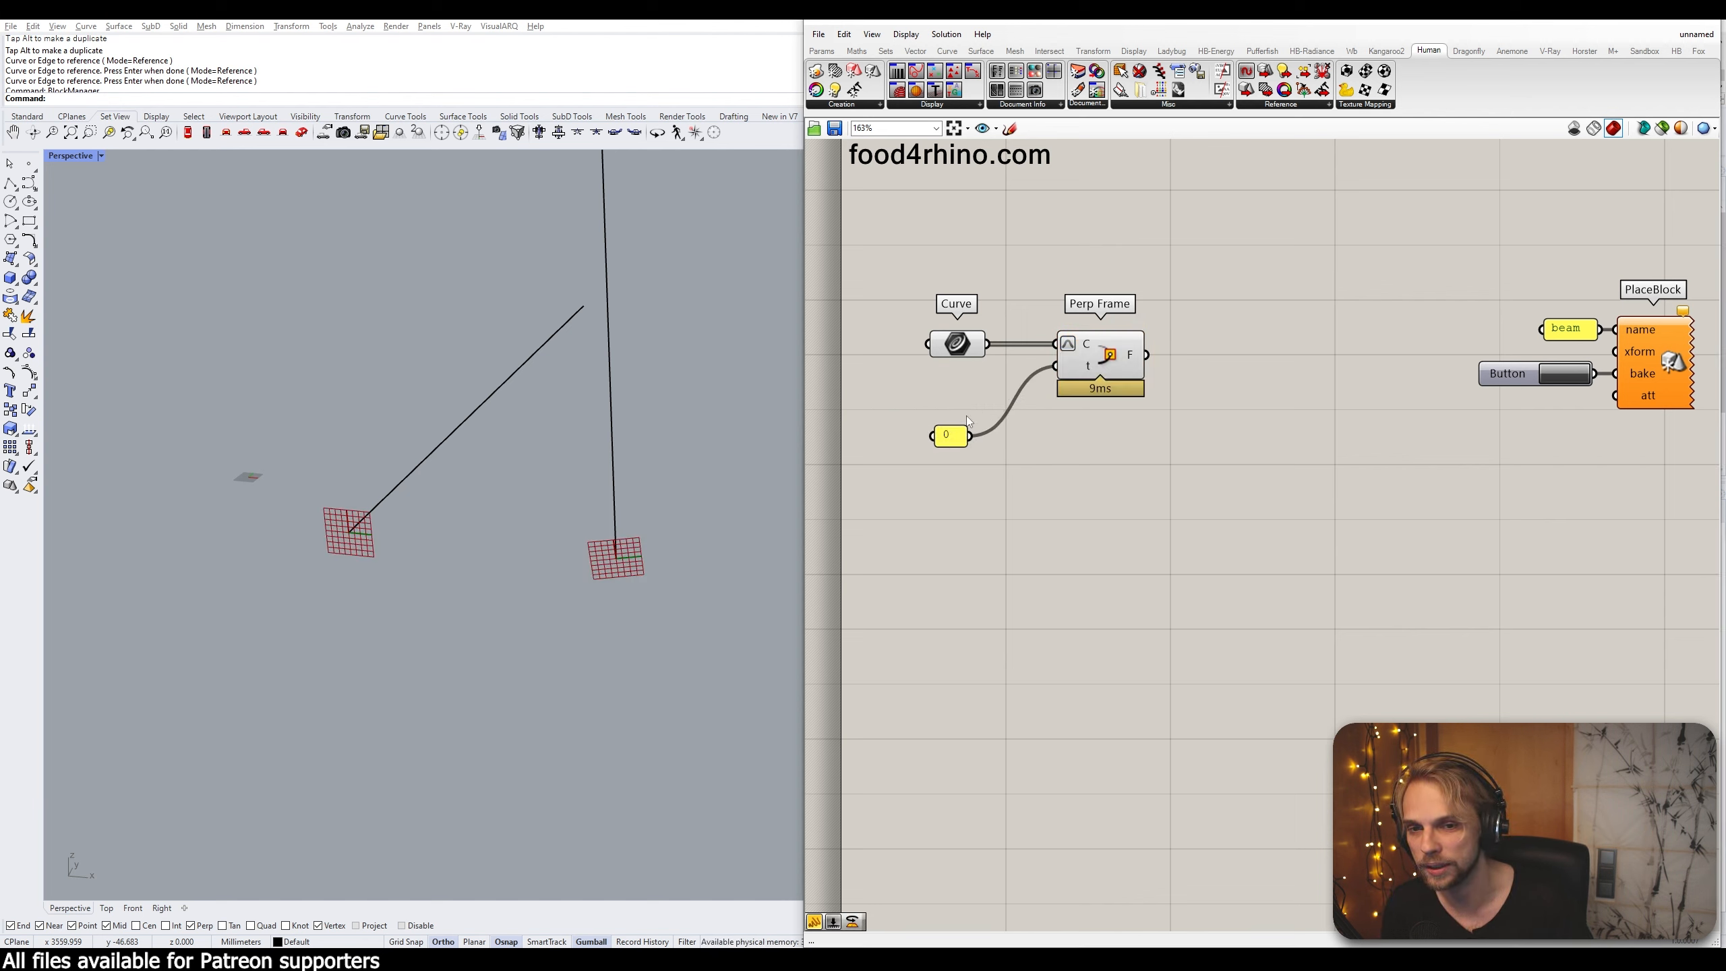
{"action": "left_click_drag", "start_coordinate": [955, 443], "coordinate": [1023, 375]}
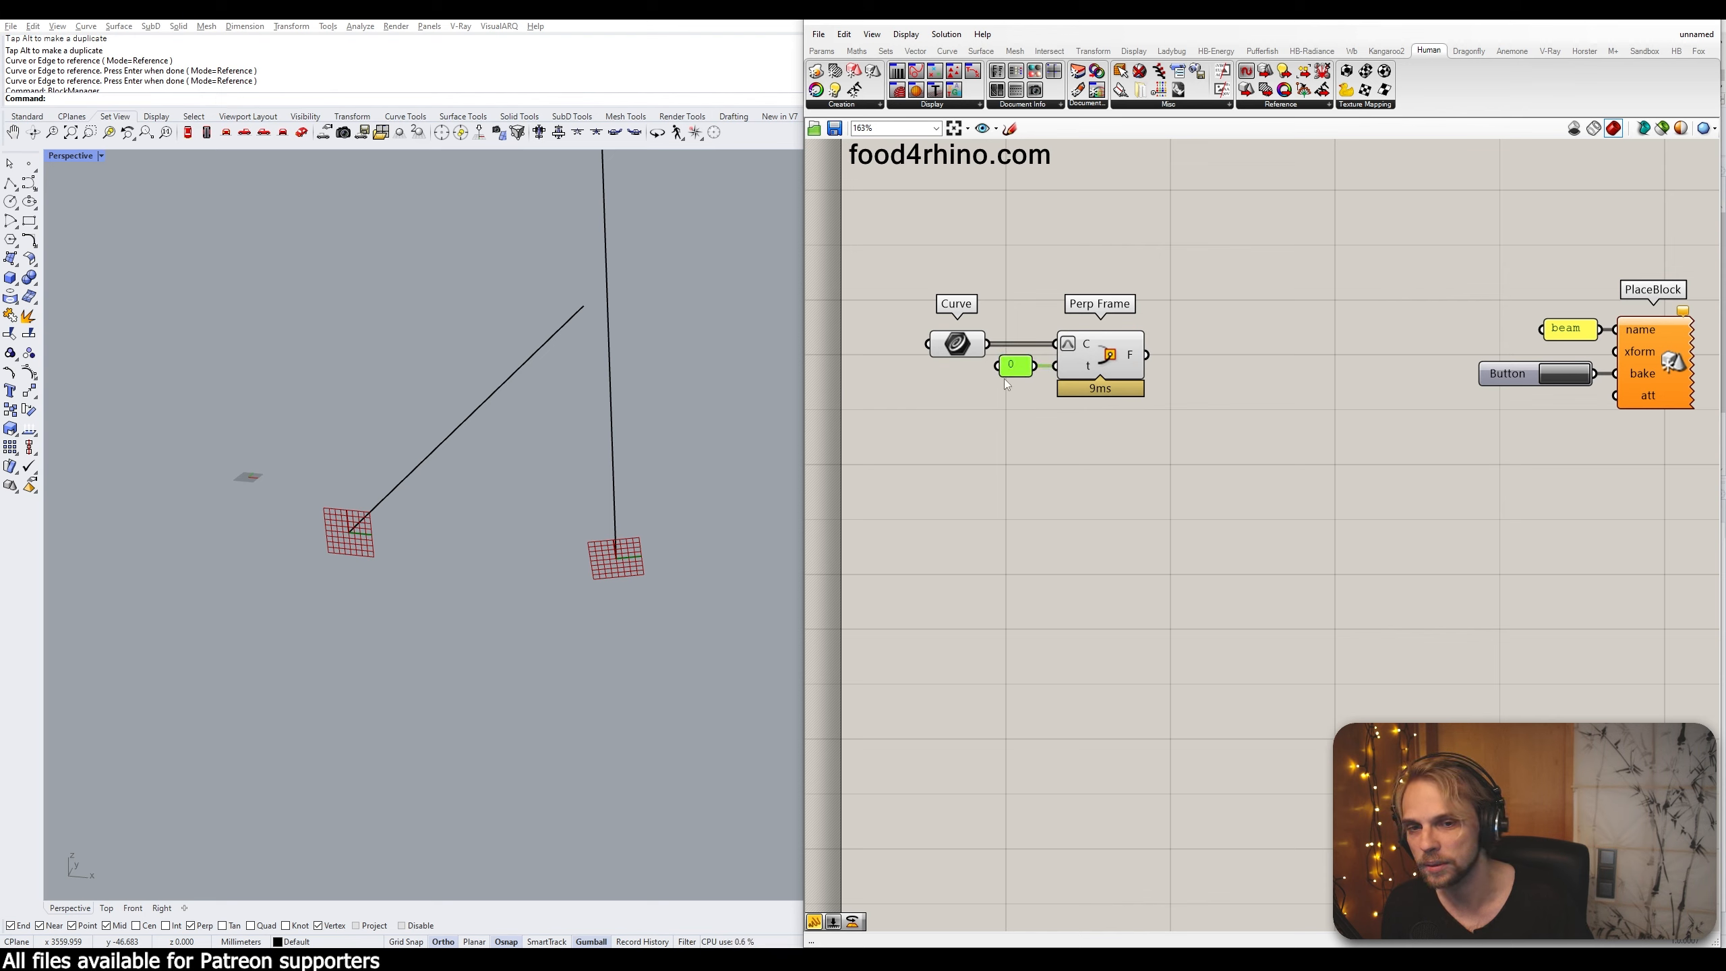
{"action": "left_click", "coordinate": [1083, 421]}
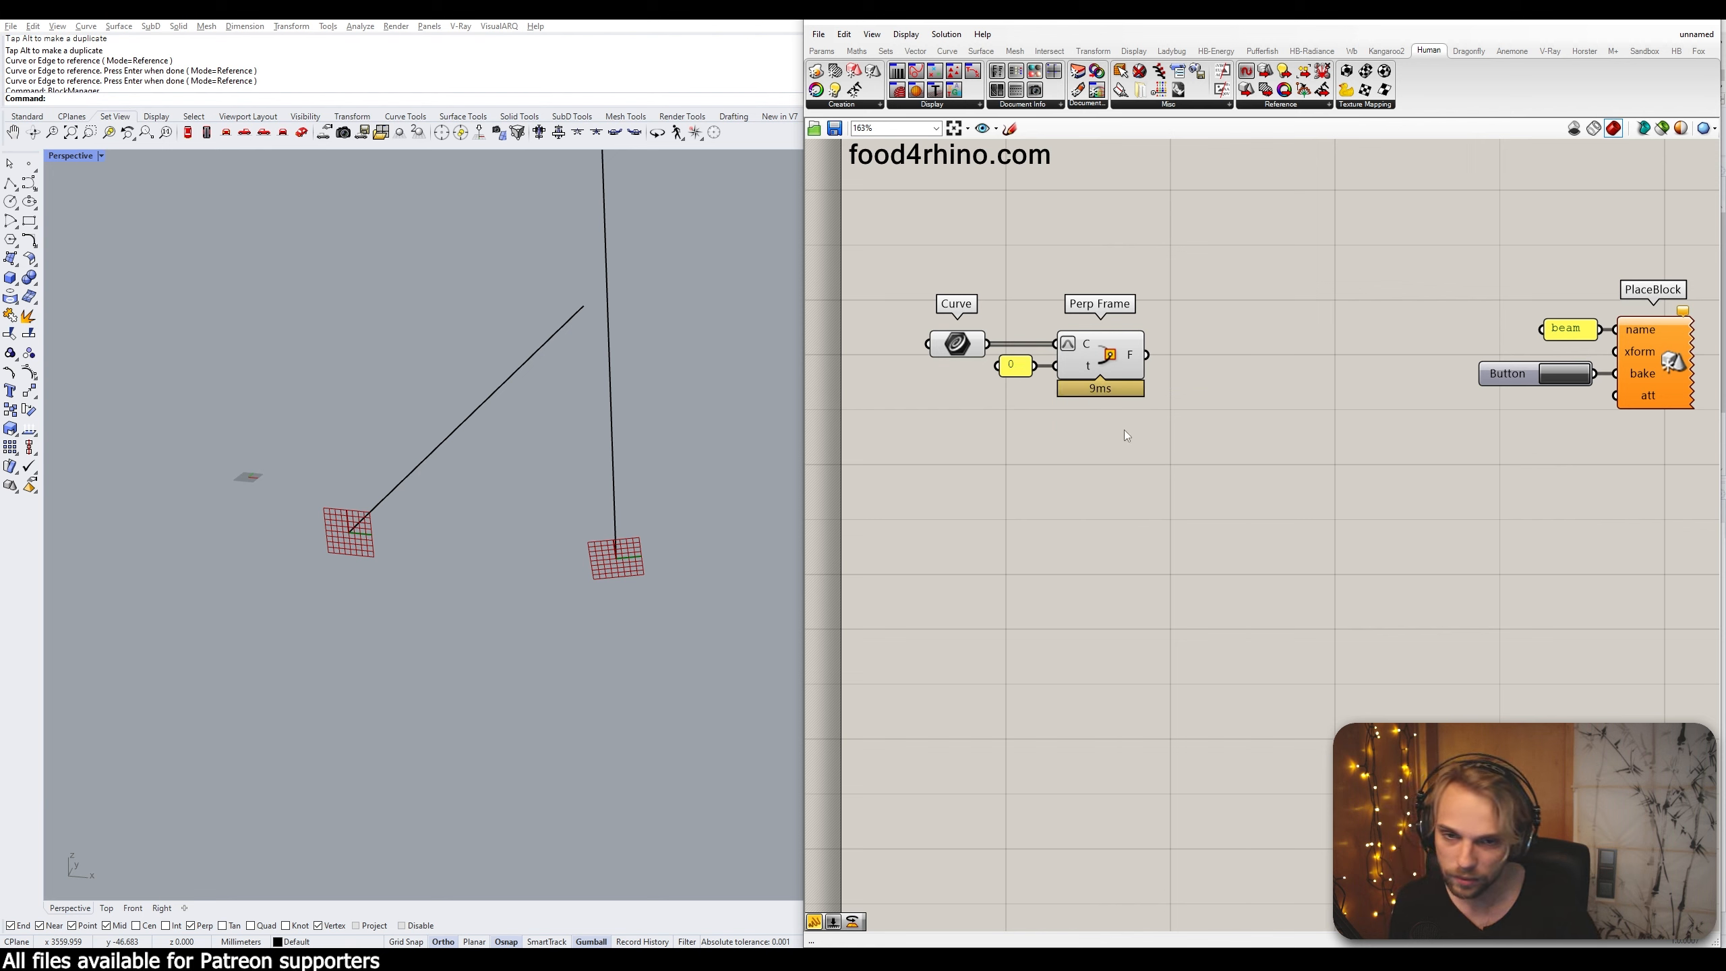
Set Perp Frame's parameter panel to 0.5 and examine where the perpendicular frames sit along the two lines
{"action": "right_click_drag", "start_coordinate": [333, 559], "coordinate": [515, 462]}
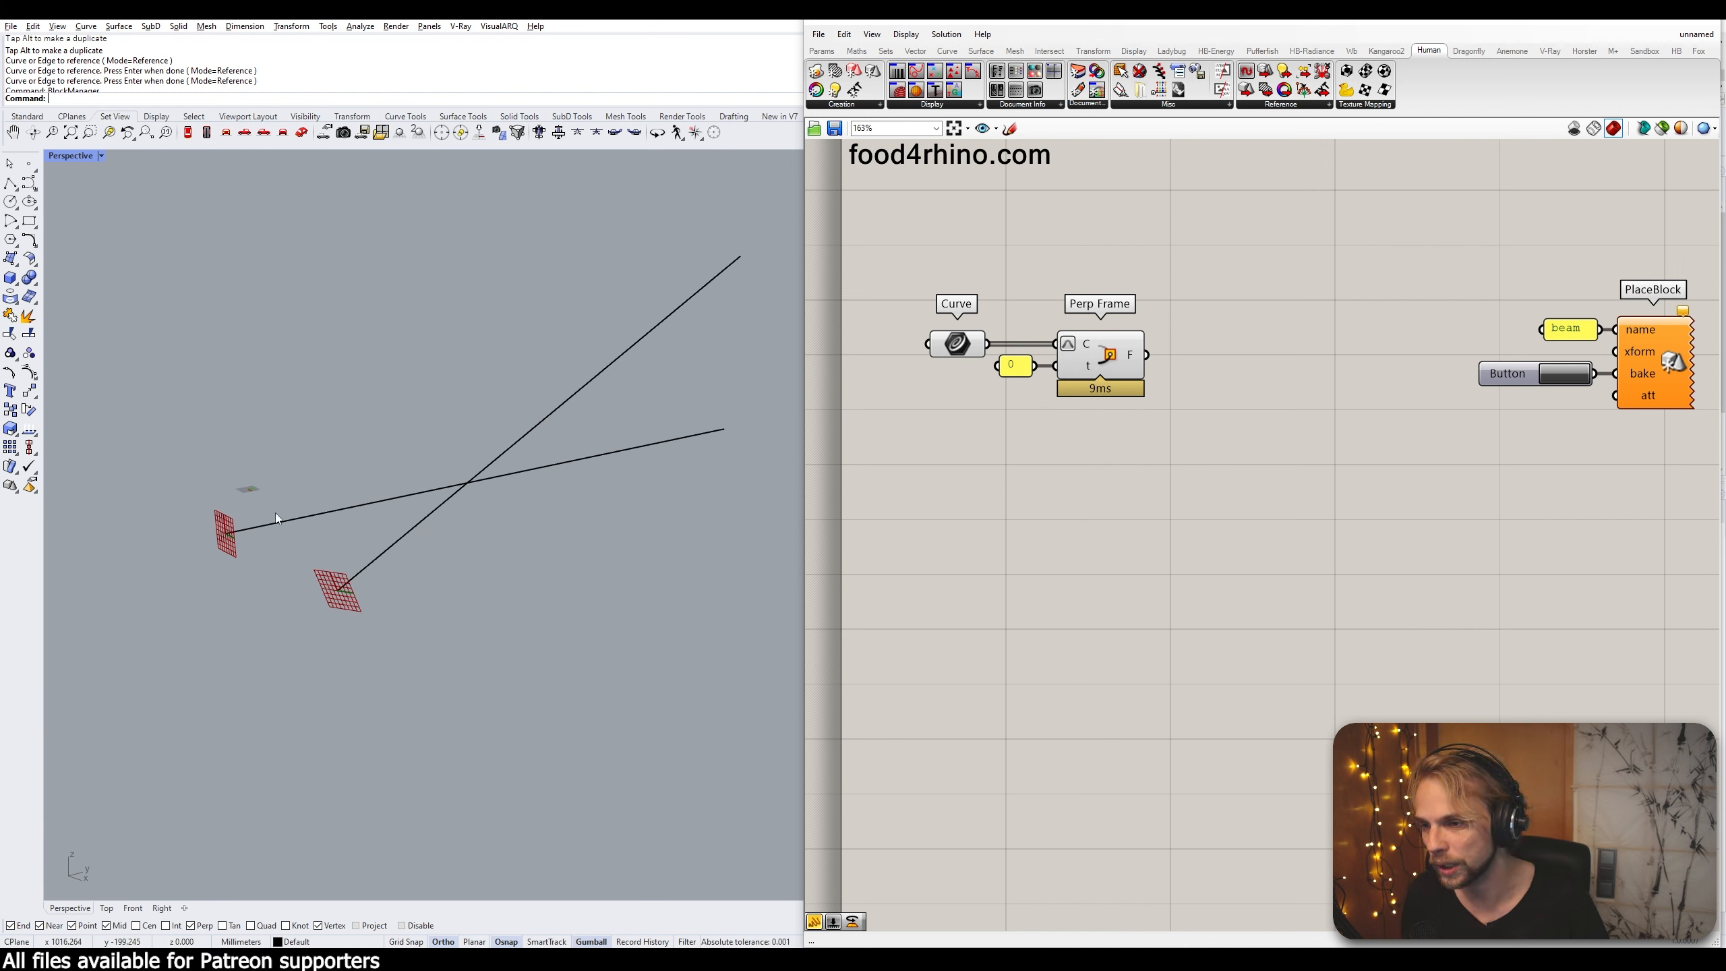
{"action": "scroll", "coordinate": [240, 483], "scroll_direction": "up", "scroll_amount": 9}
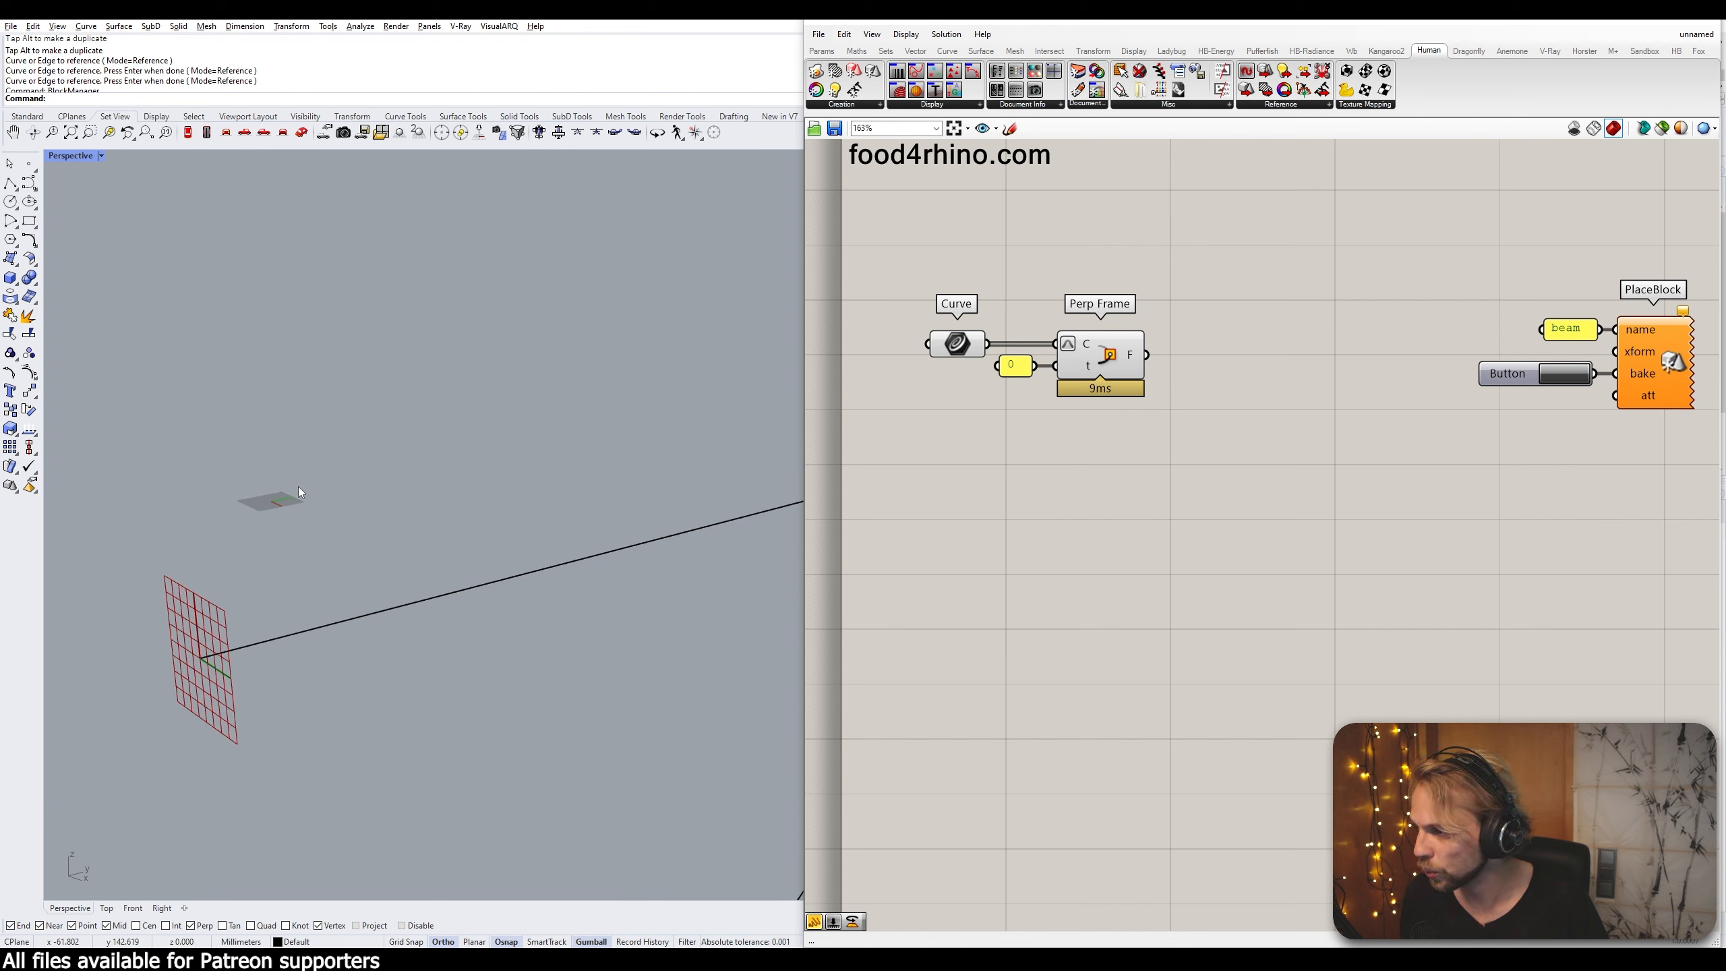
{"action": "scroll", "coordinate": [300, 492], "scroll_direction": "down", "scroll_amount": 6}
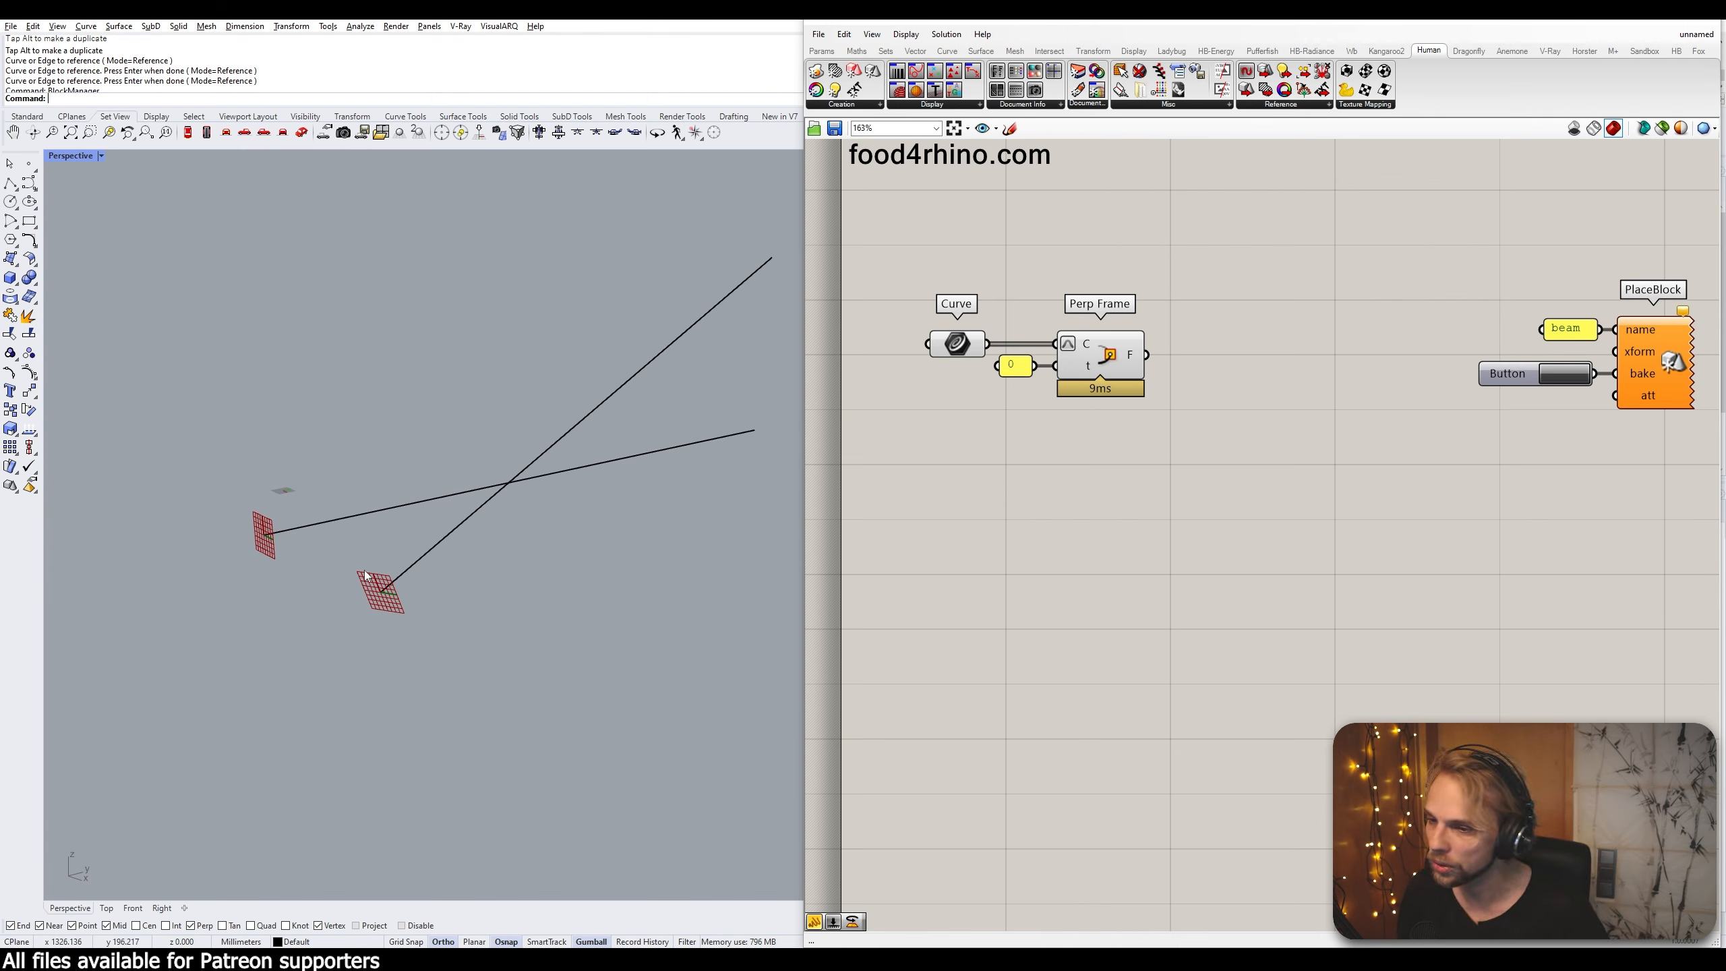
{"action": "right_click_drag", "start_coordinate": [401, 590], "coordinate": [430, 594]}
{"action": "scroll", "coordinate": [468, 571], "scroll_direction": "up", "scroll_amount": 3}
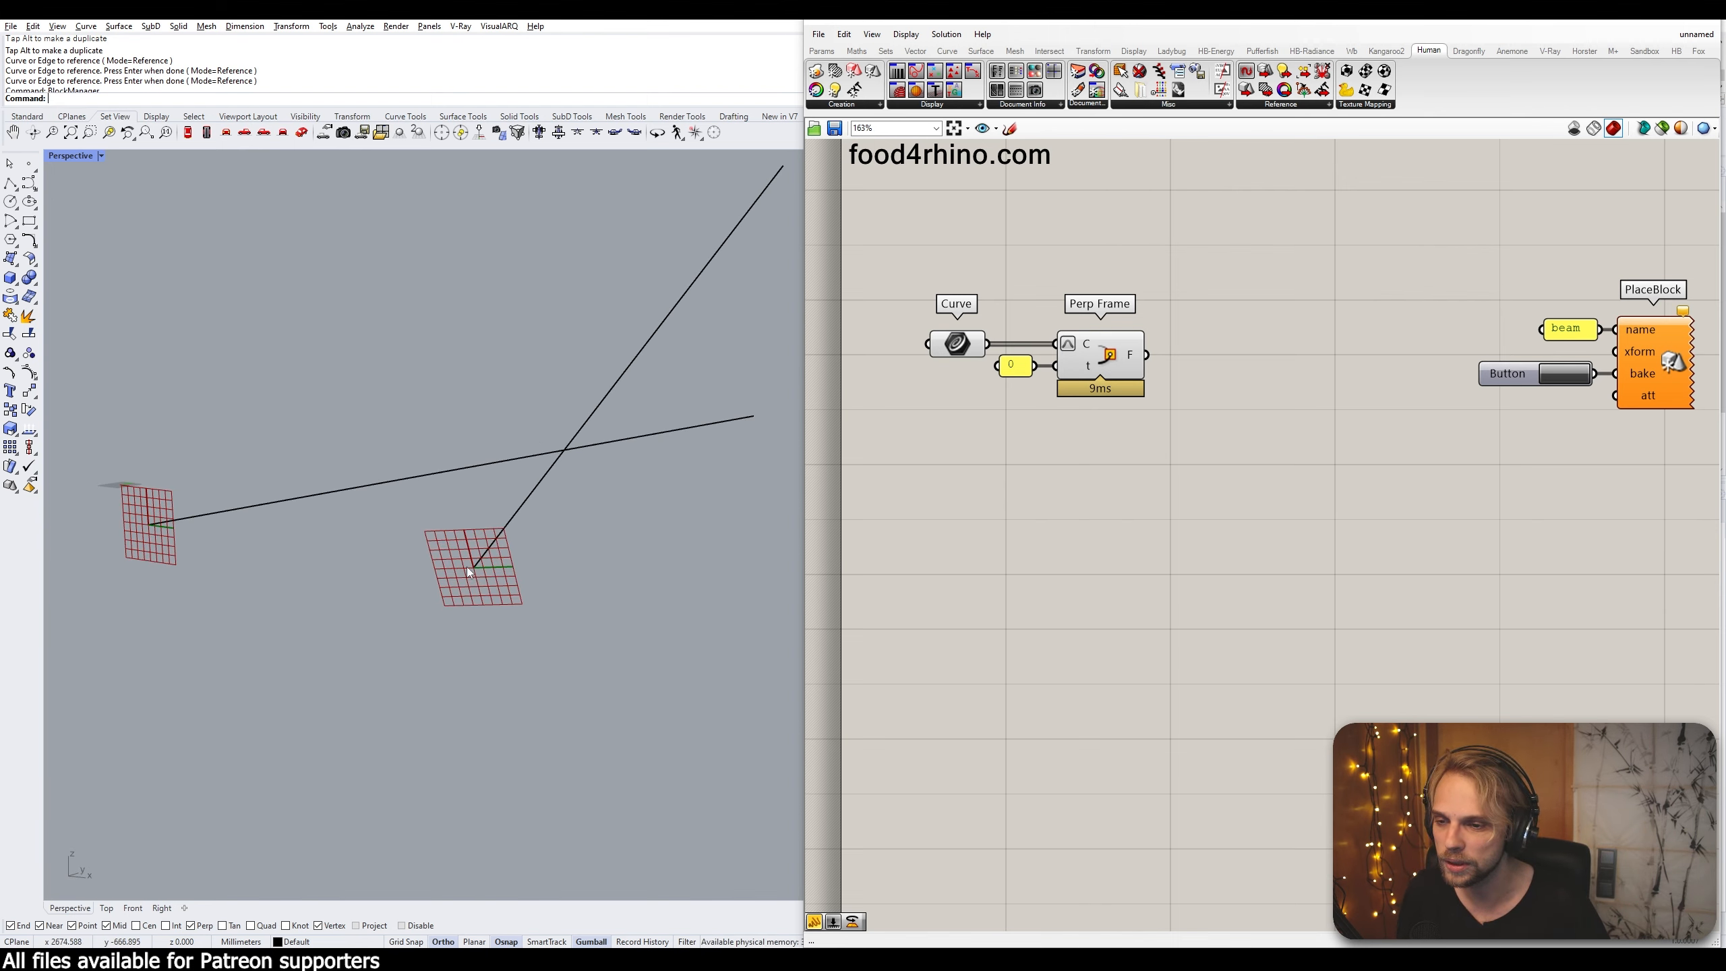
{"action": "scroll", "coordinate": [969, 301], "scroll_direction": "up", "scroll_amount": 4}
{"action": "double_click", "coordinate": [1044, 403]}
{"action": "type", "text": "0.5"}
{"action": "right_click_drag", "start_coordinate": [517, 435], "coordinate": [481, 545], "text": "shift"}
{"action": "left_click", "coordinate": [1081, 510]}
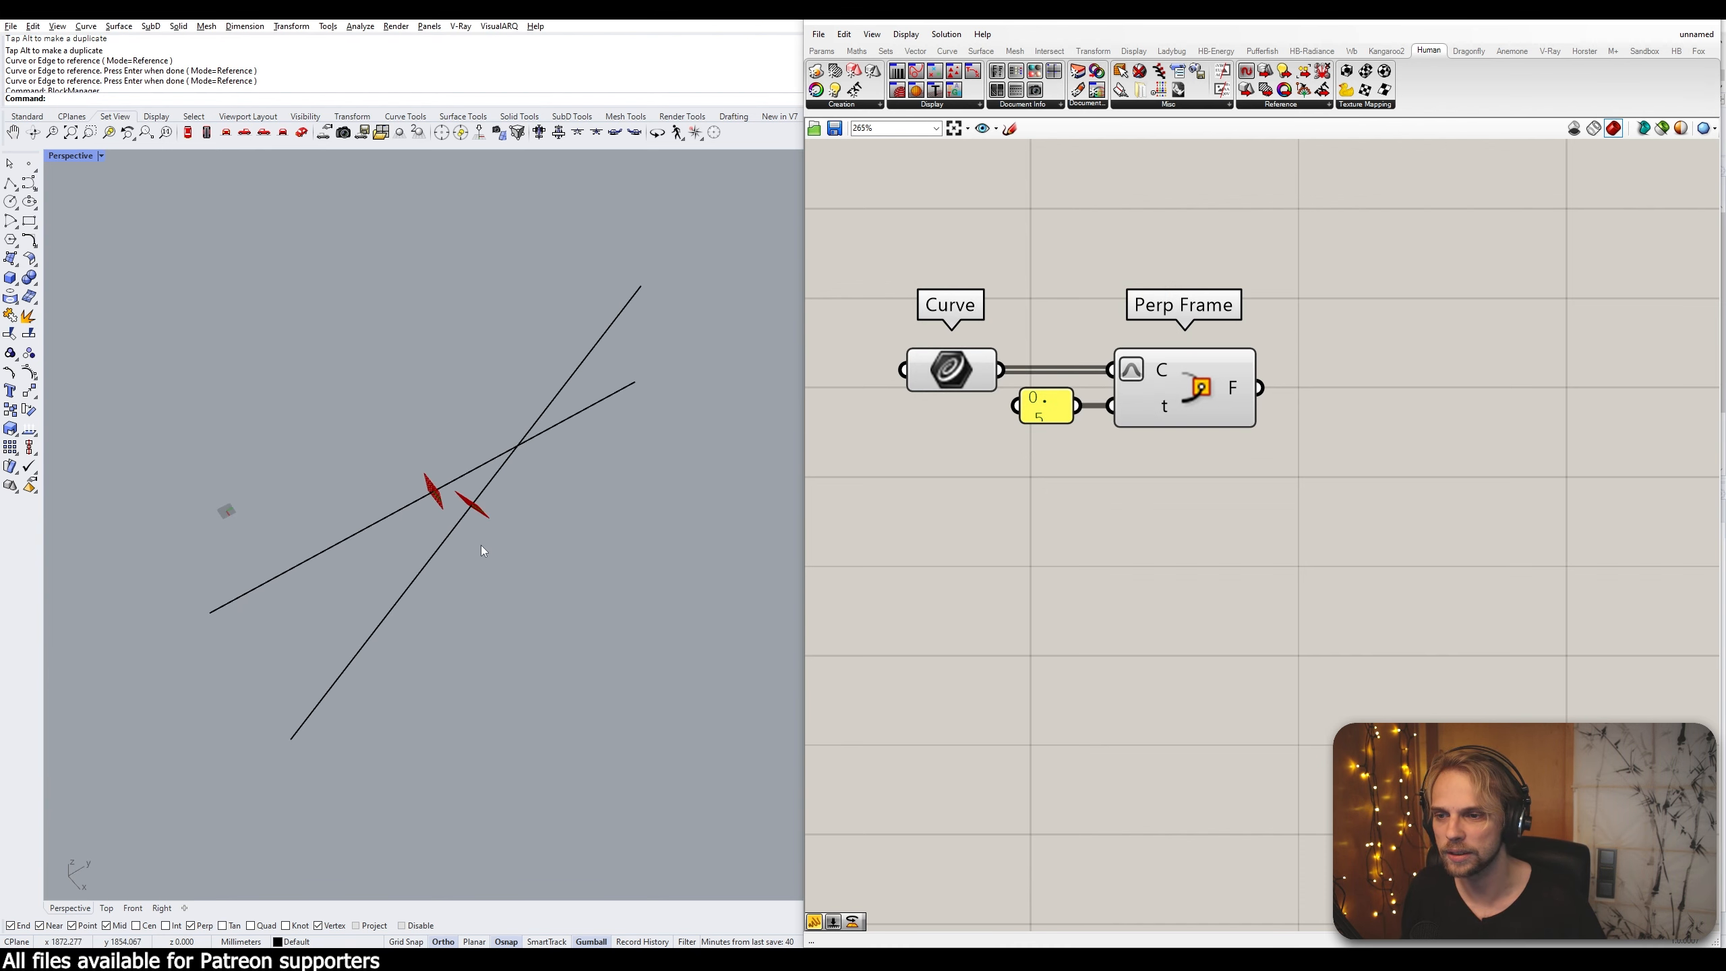
{"action": "scroll", "coordinate": [482, 550], "scroll_direction": "up", "scroll_amount": 2}
{"action": "scroll", "coordinate": [483, 491], "scroll_direction": "down", "scroll_amount": 3}
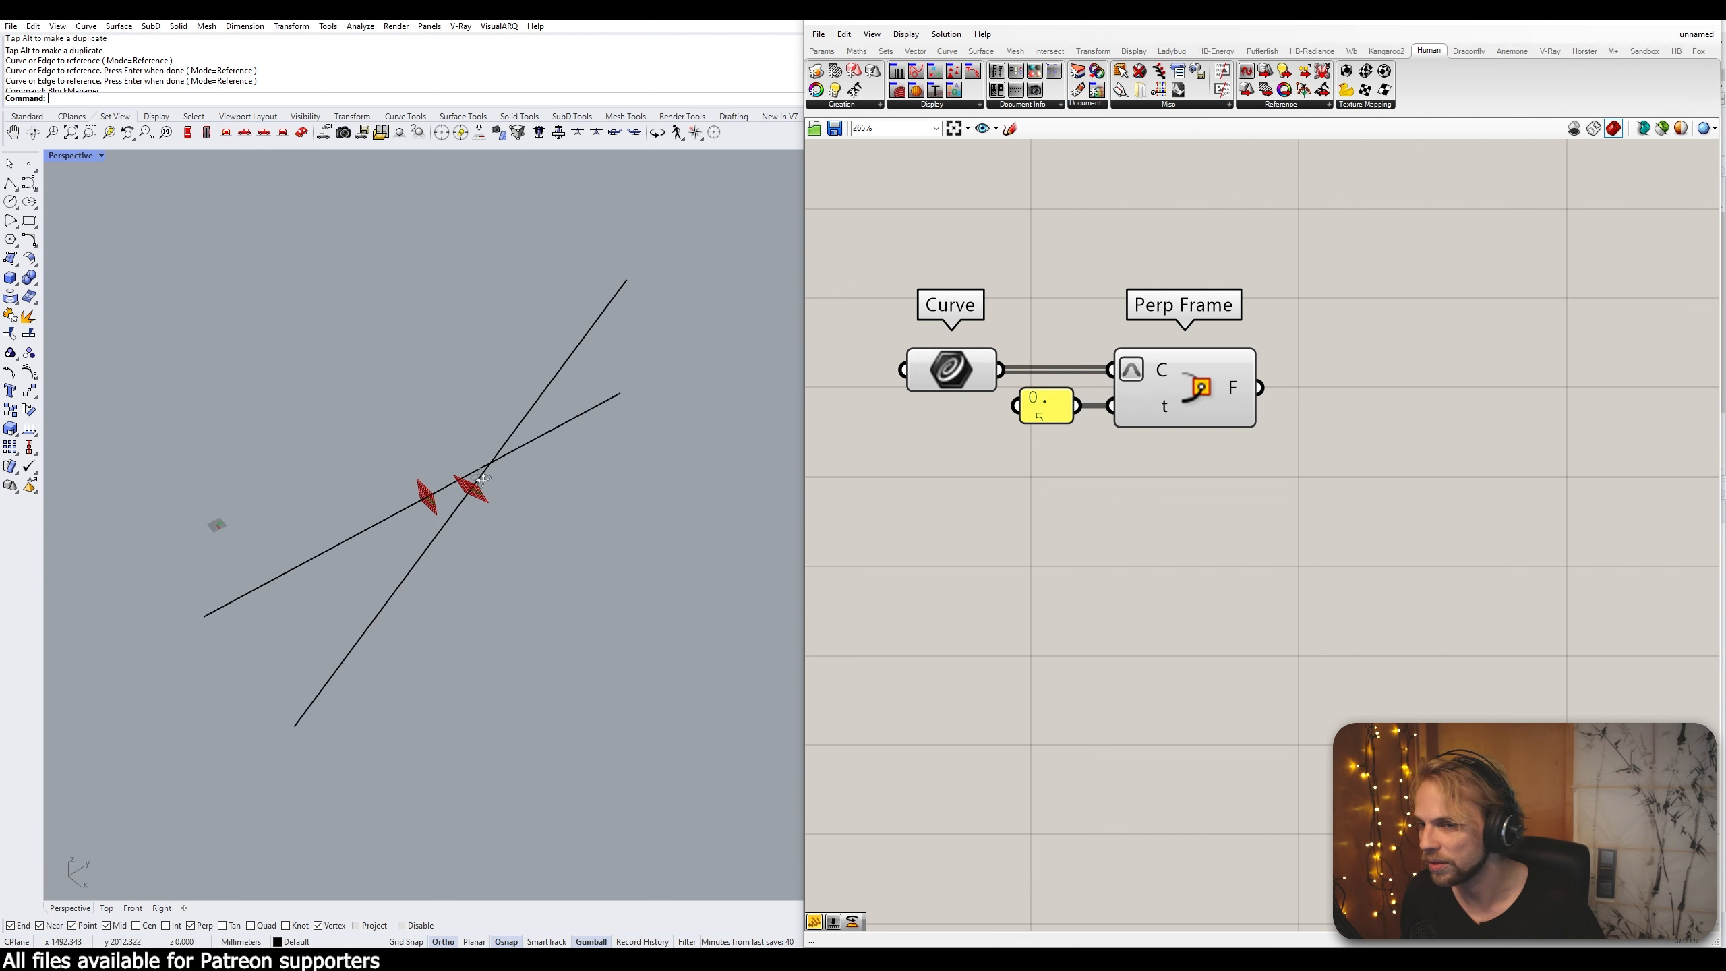
Set Perp Frame's parameter panel back to 0
{"action": "double_click", "coordinate": [1054, 412]}
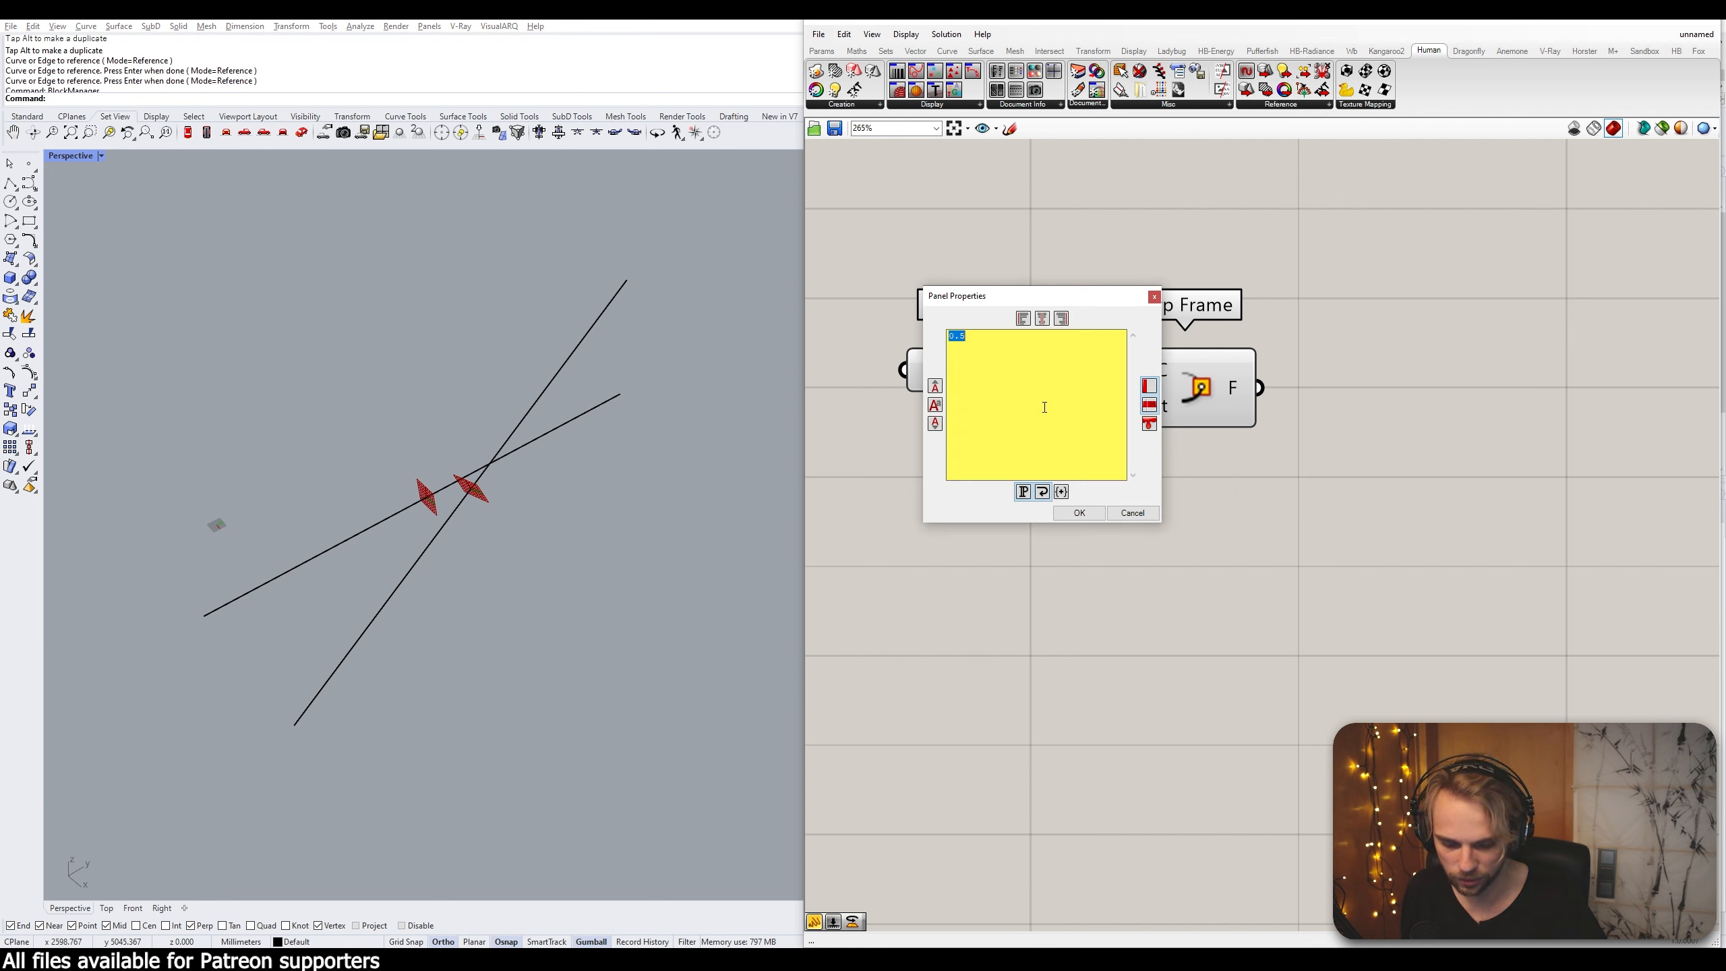
{"action": "type", "text": "0"}
{"action": "left_click", "coordinate": [1080, 512]}
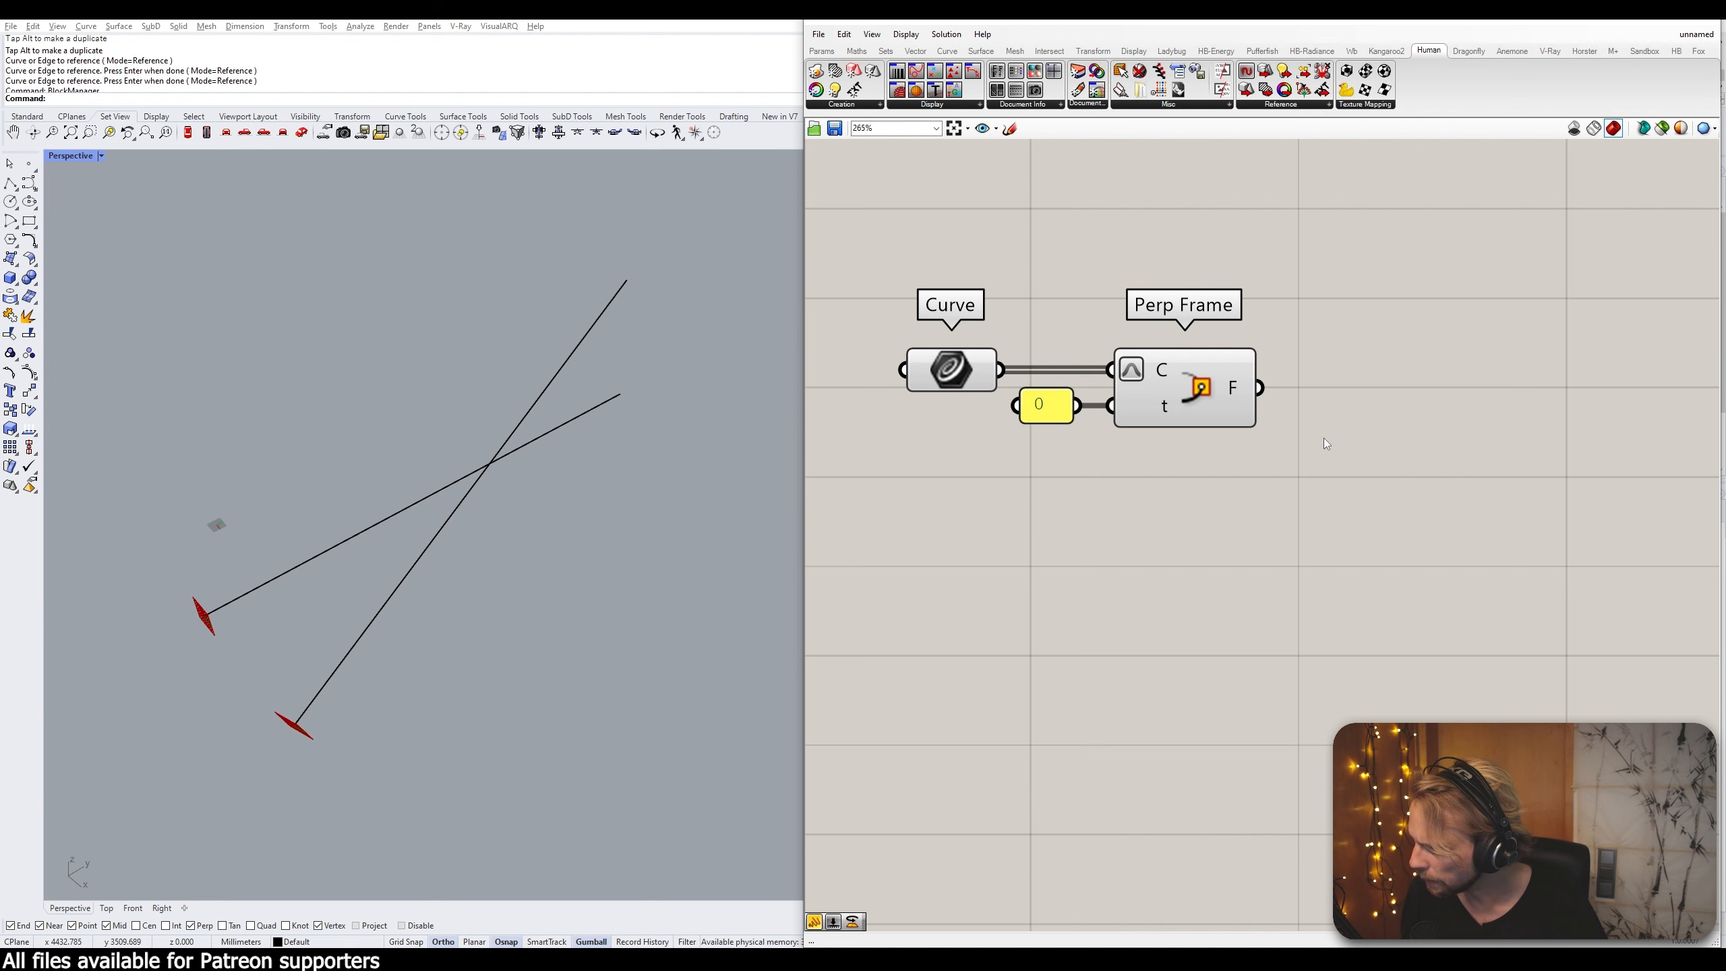
Move the Curve parameter, the 0 panel and Perp Frame together slightly lower on the canvas
{"action": "scroll", "coordinate": [1203, 488], "scroll_direction": "down", "scroll_amount": 3}
{"action": "left_click", "coordinate": [1193, 452]}
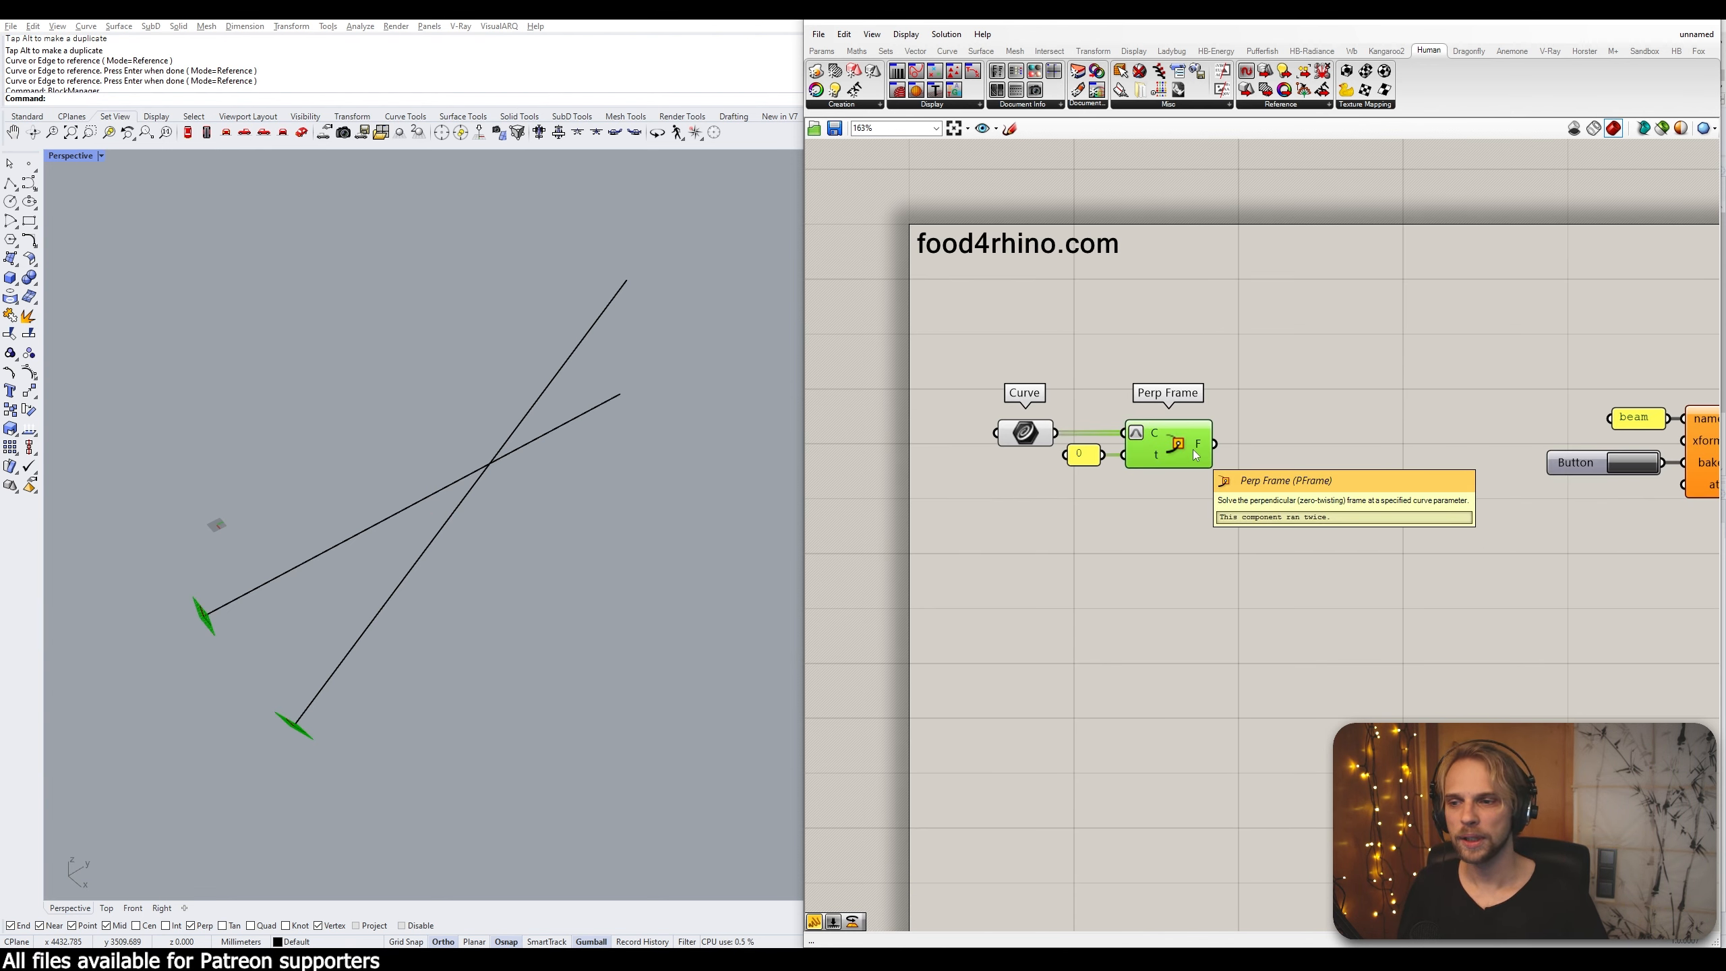
{"action": "left_click_drag", "start_coordinate": [1260, 582], "coordinate": [879, 324]}
{"action": "left_click_drag", "start_coordinate": [1189, 450], "coordinate": [1204, 533]}
Add an Orient component and position it between Perp Frame and PlaceBlock
{"action": "double_click", "coordinate": [1235, 373]}
{"action": "type", "text": "orient"}
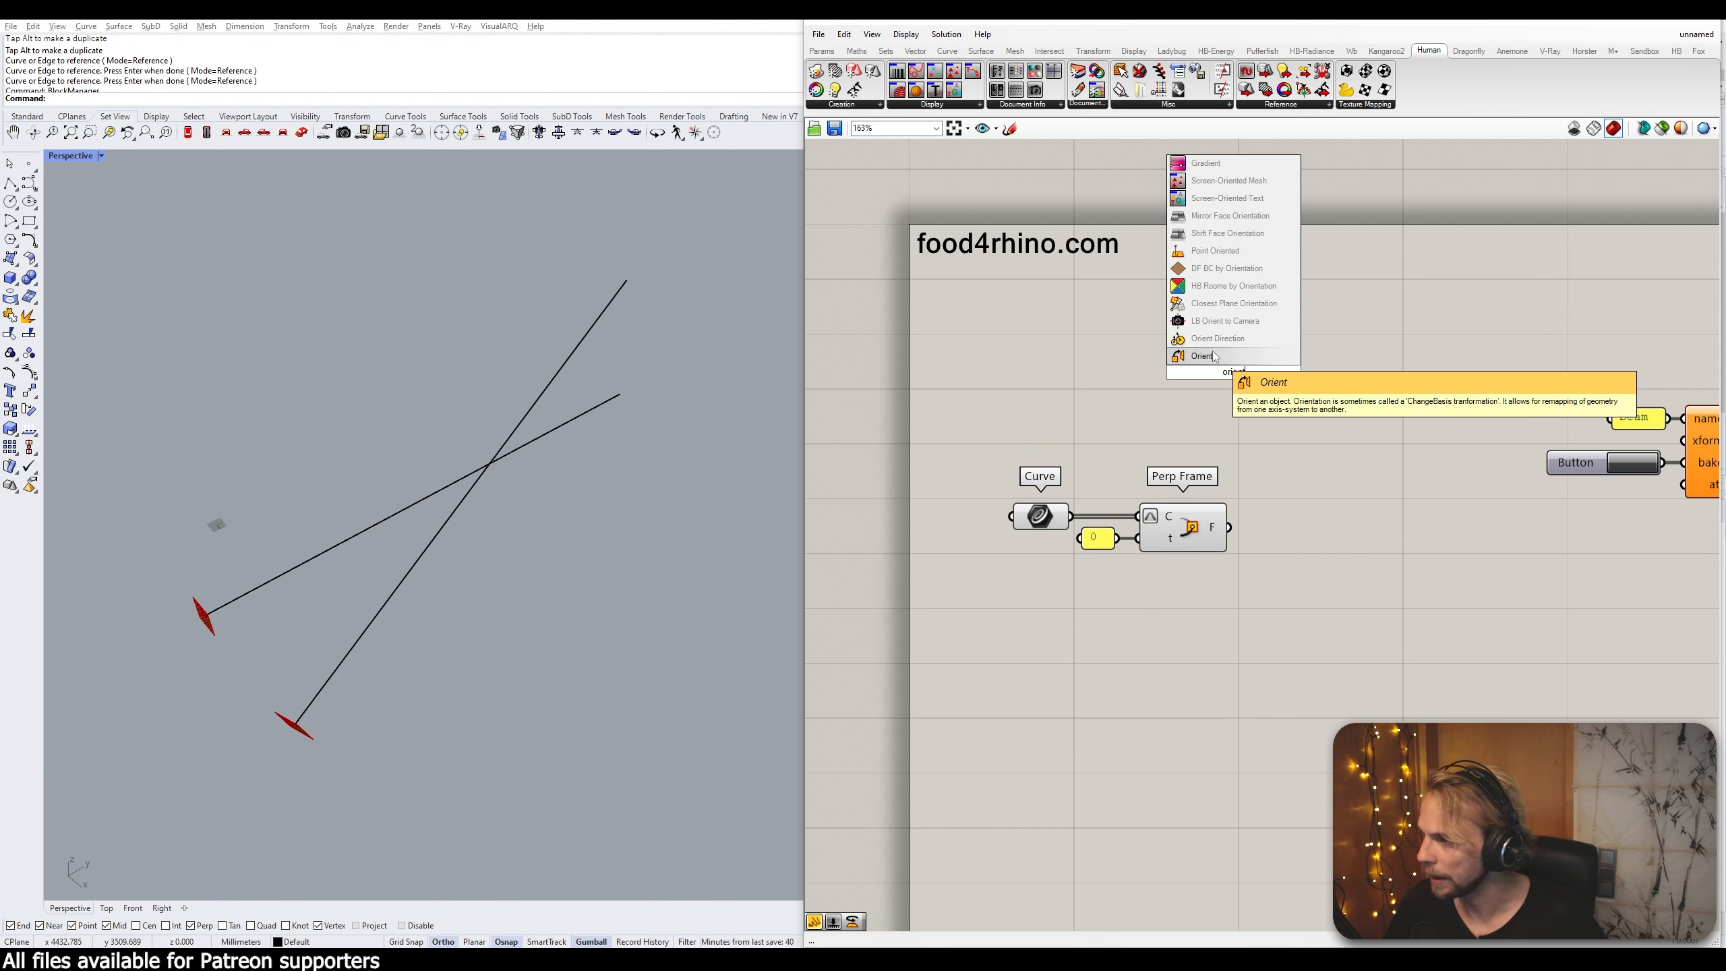
{"action": "left_click", "coordinate": [1199, 354]}
{"action": "left_click_drag", "start_coordinate": [1197, 385], "coordinate": [1327, 427]}
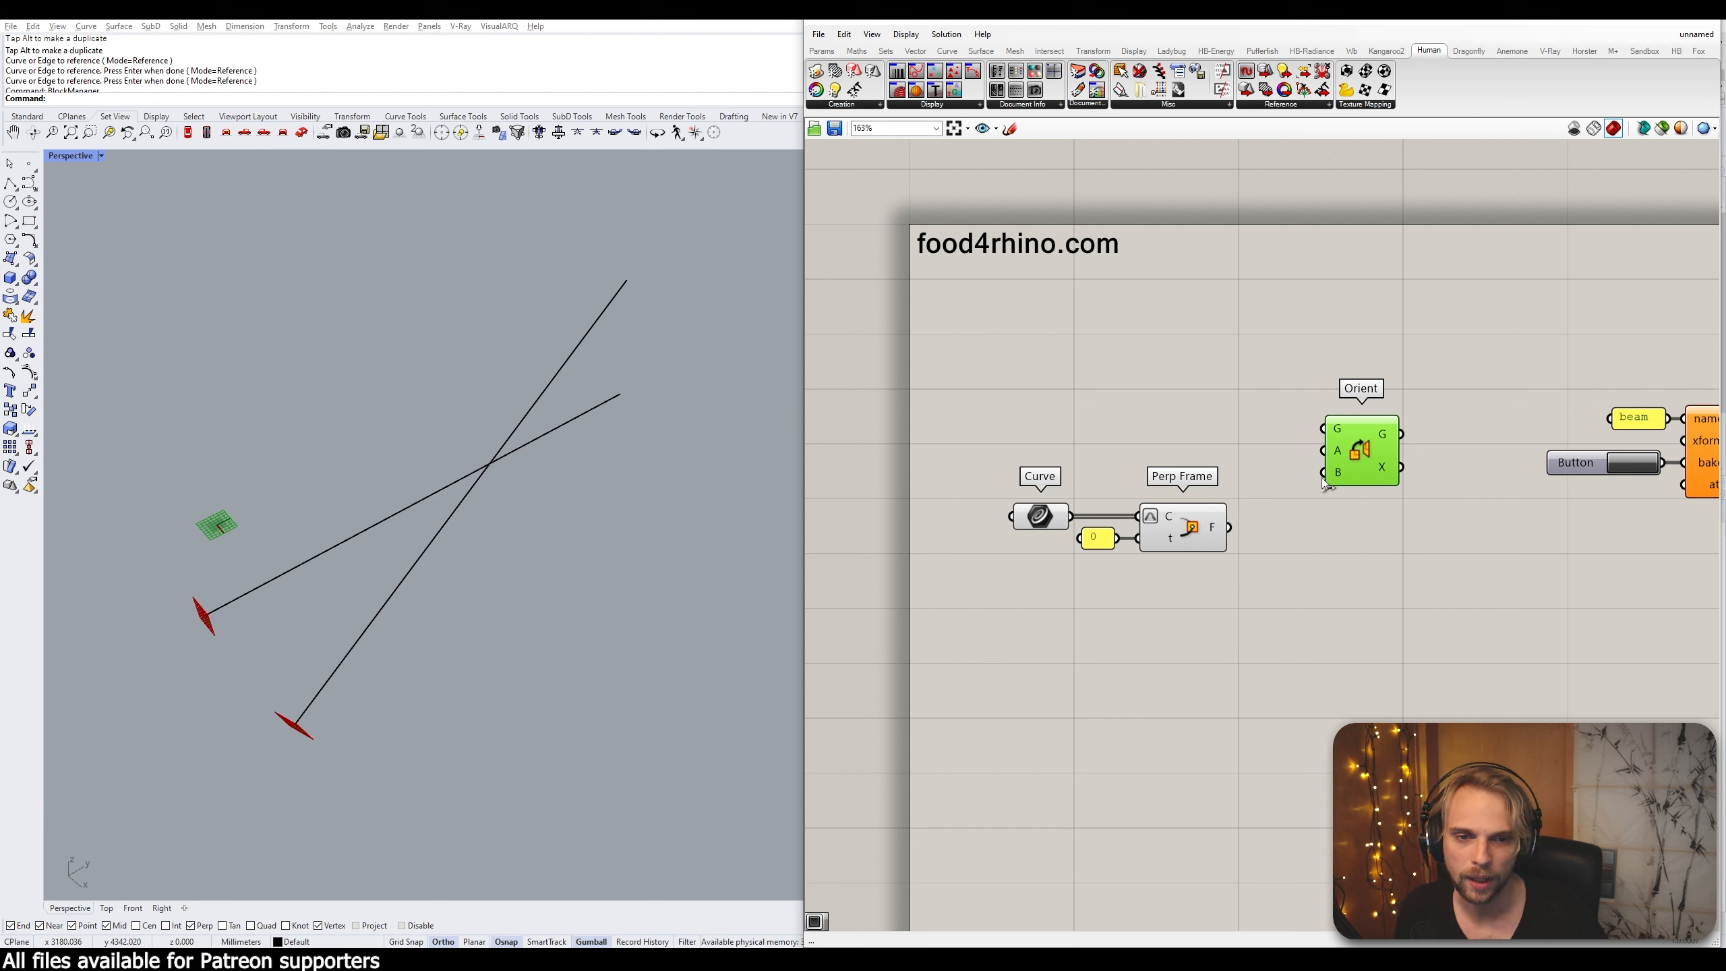
Wire Perp Frame's frame output to Orient's target plane input B
{"action": "mouse_move", "coordinate": [1333, 476]}
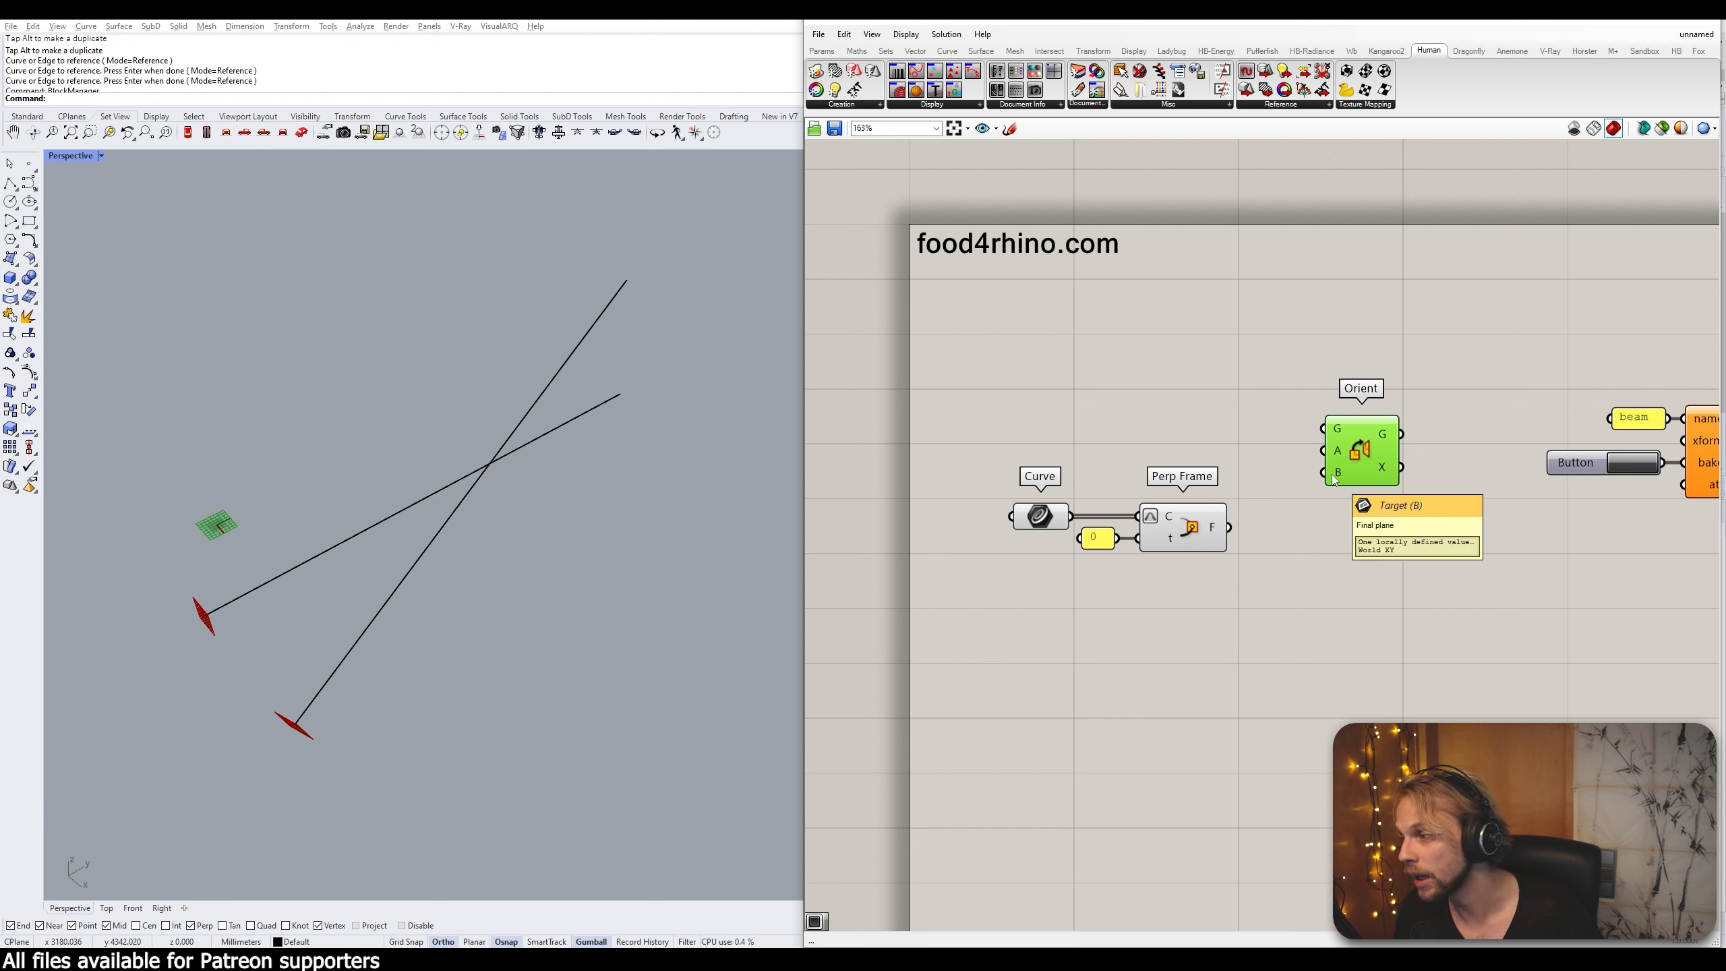
{"action": "right_click_drag", "start_coordinate": [213, 627], "coordinate": [195, 594]}
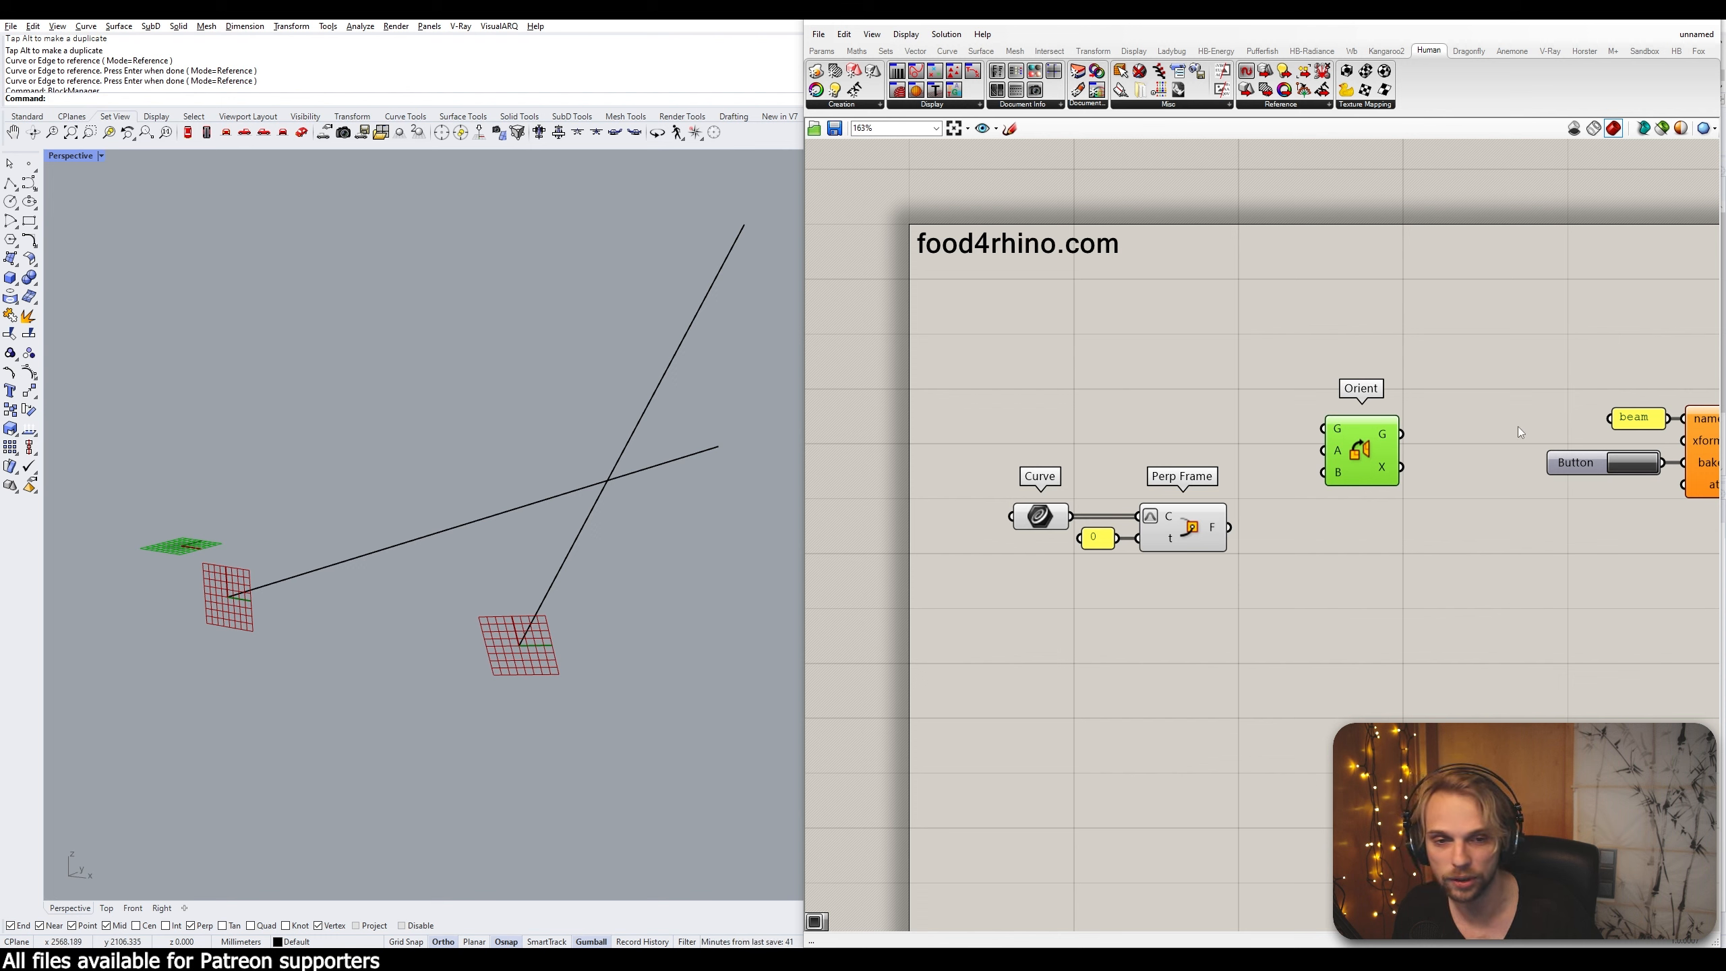
{"action": "left_click", "coordinate": [1338, 553]}
{"action": "left_click_drag", "start_coordinate": [1232, 540], "coordinate": [1327, 472]}
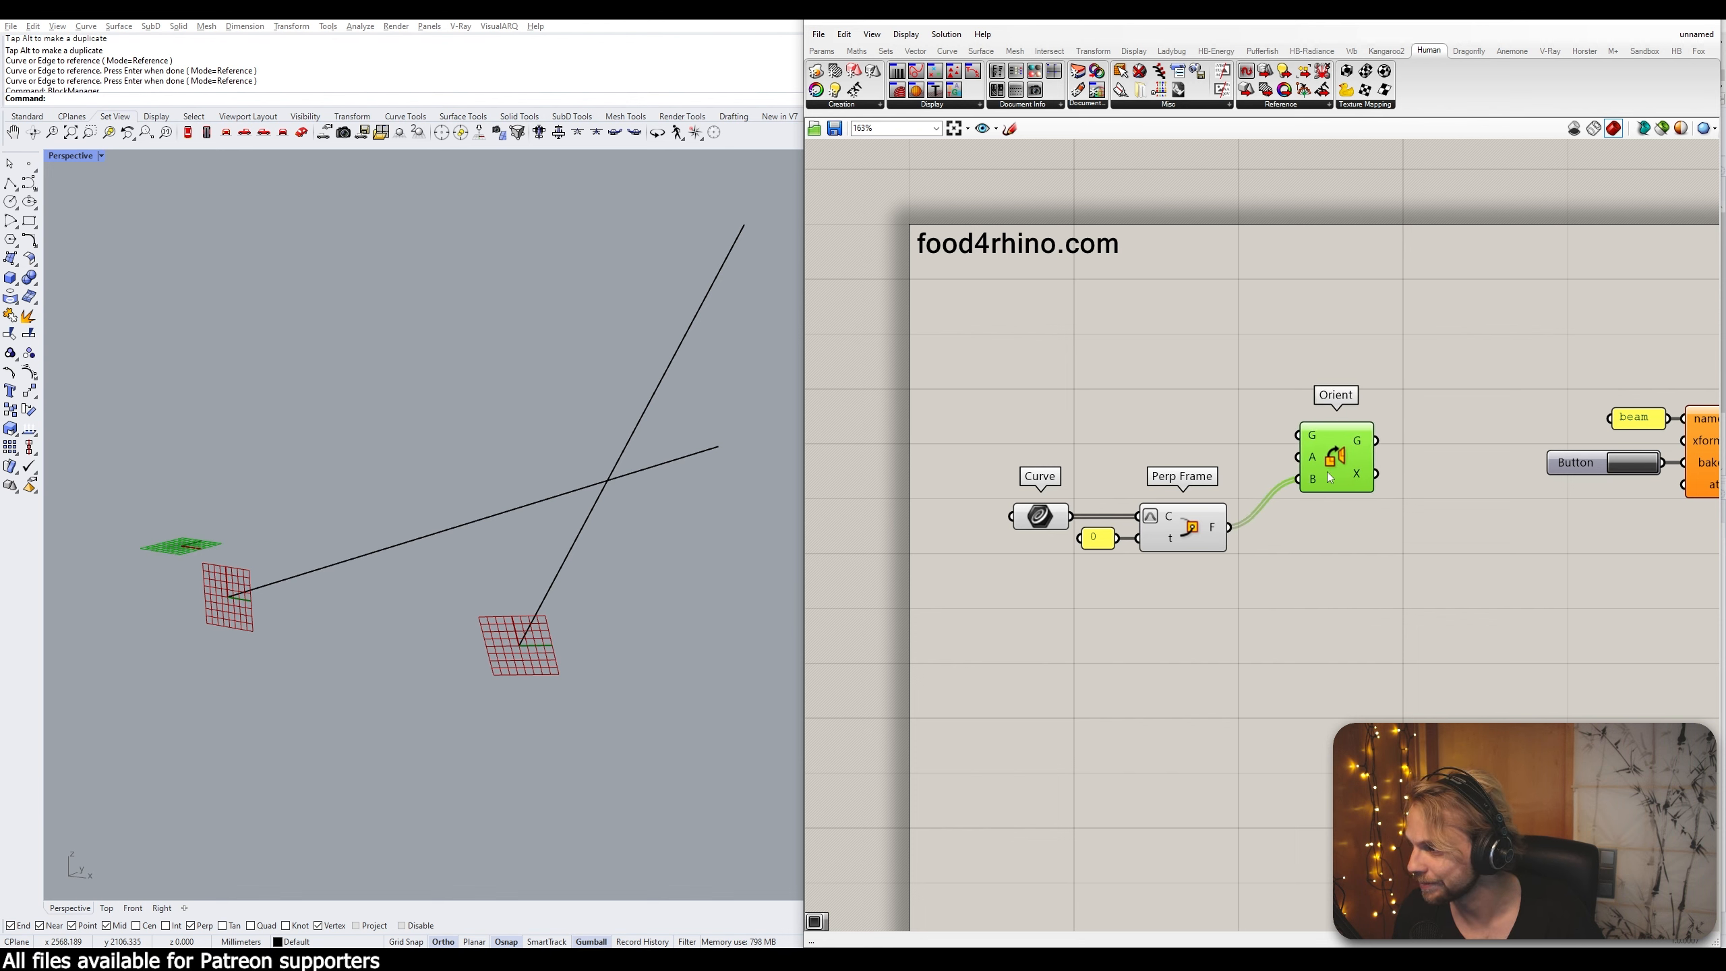
Wire Orient's transform output X into PlaceBlock's xform input and shift Orient so that the wire runs straight
{"action": "left_click", "coordinate": [1331, 543]}
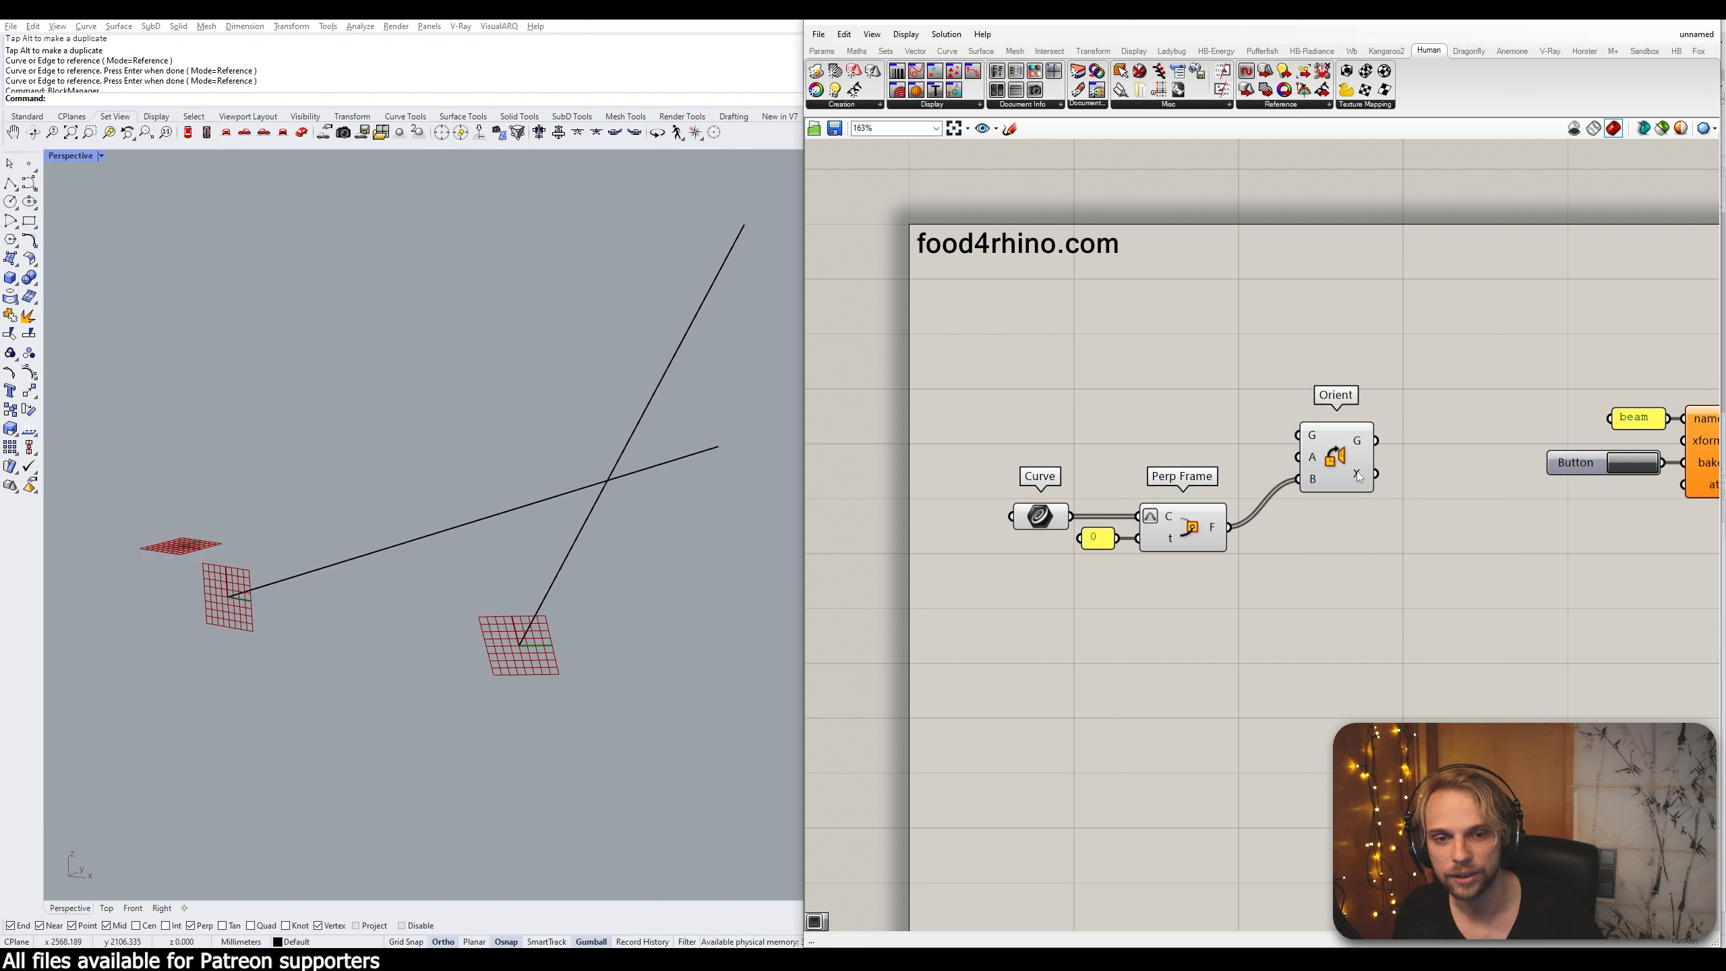
{"action": "mouse_move", "coordinate": [1357, 472]}
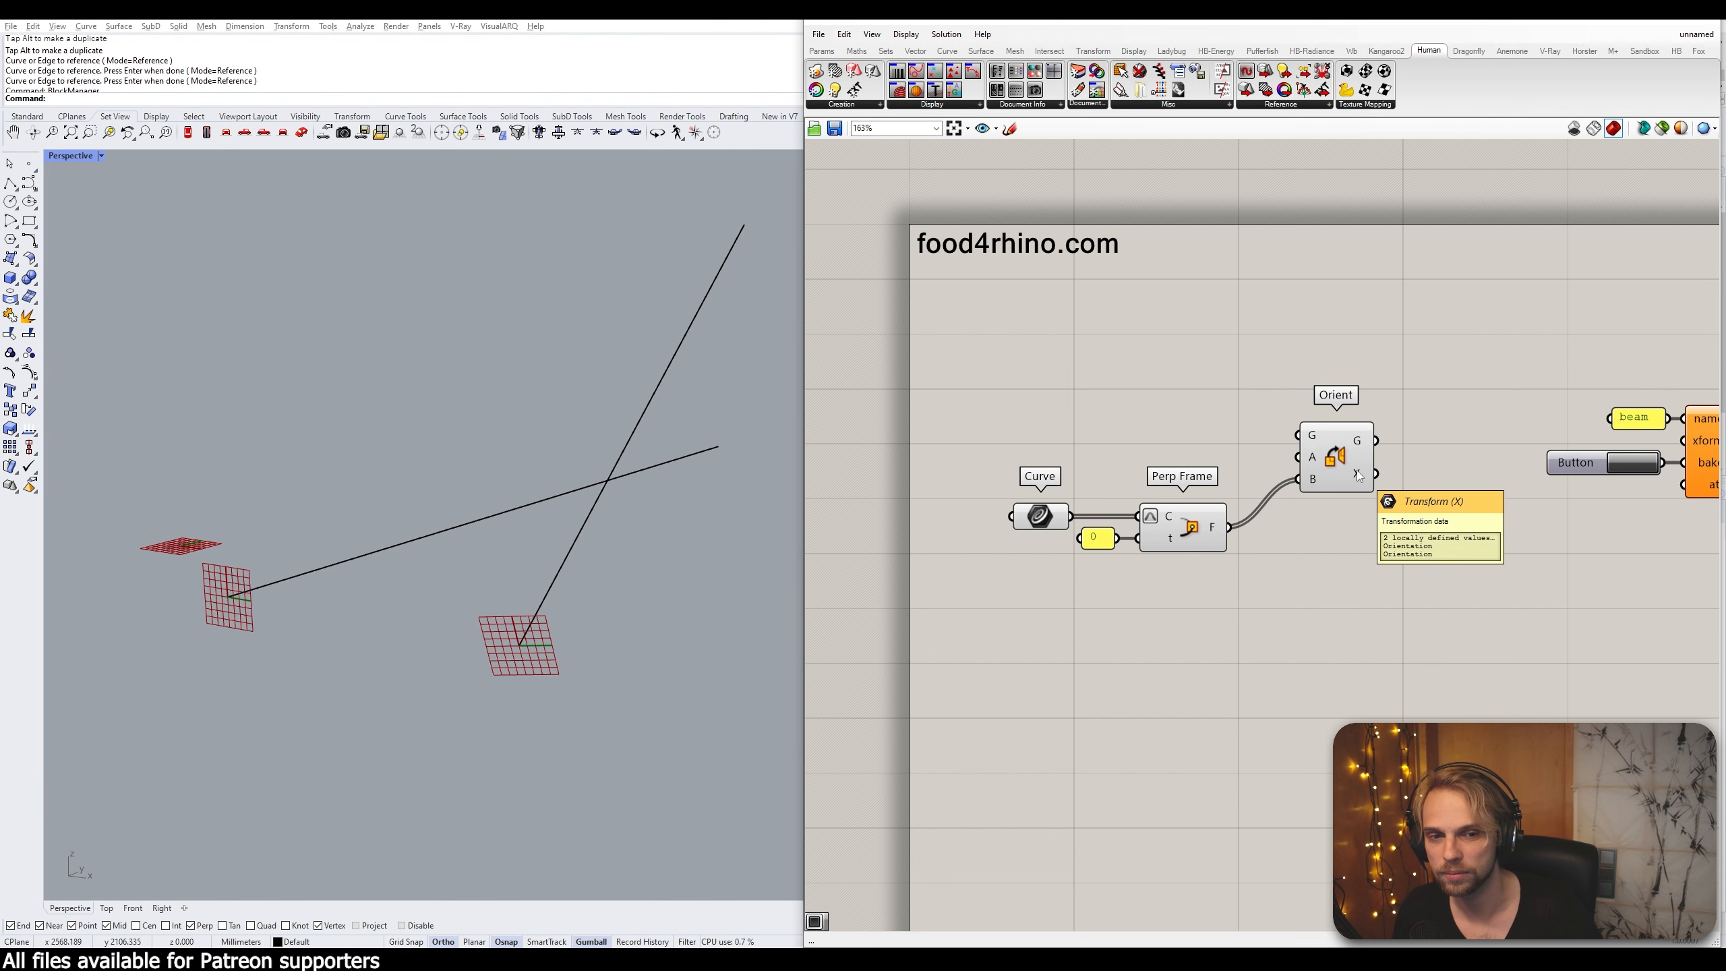
{"action": "right_click_drag", "start_coordinate": [1357, 470], "coordinate": [1187, 518]}
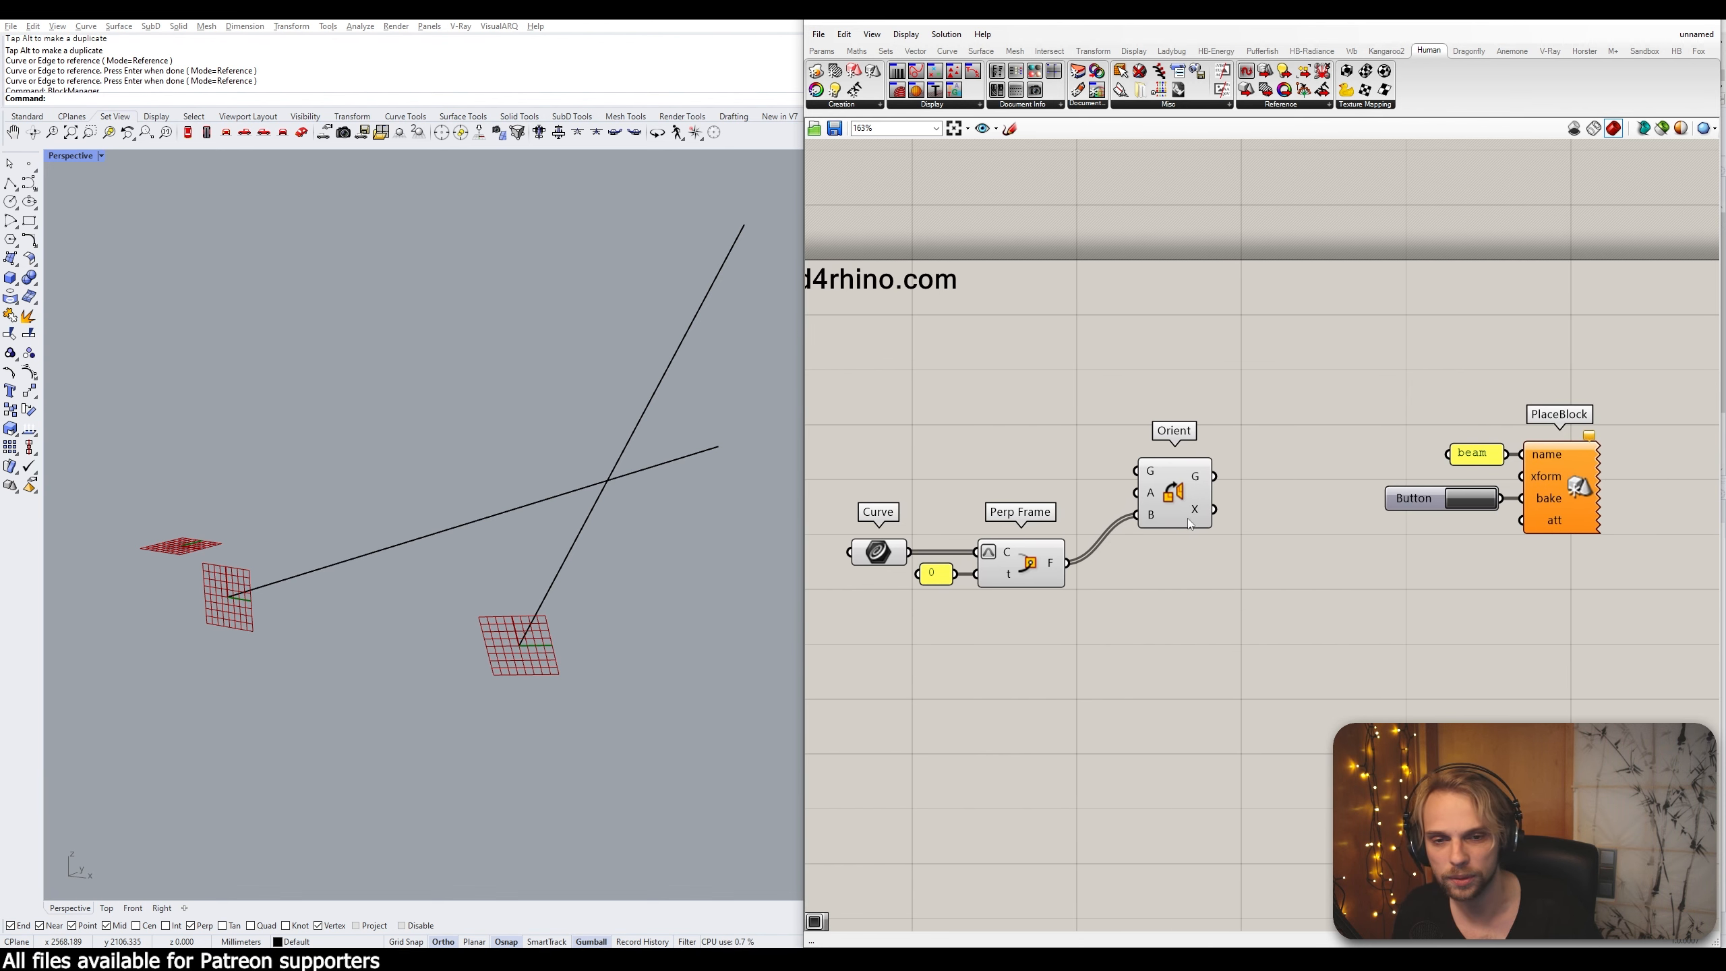
{"action": "left_click_drag", "start_coordinate": [1212, 510], "coordinate": [1528, 480]}
{"action": "left_click_drag", "start_coordinate": [1180, 511], "coordinate": [1241, 479]}
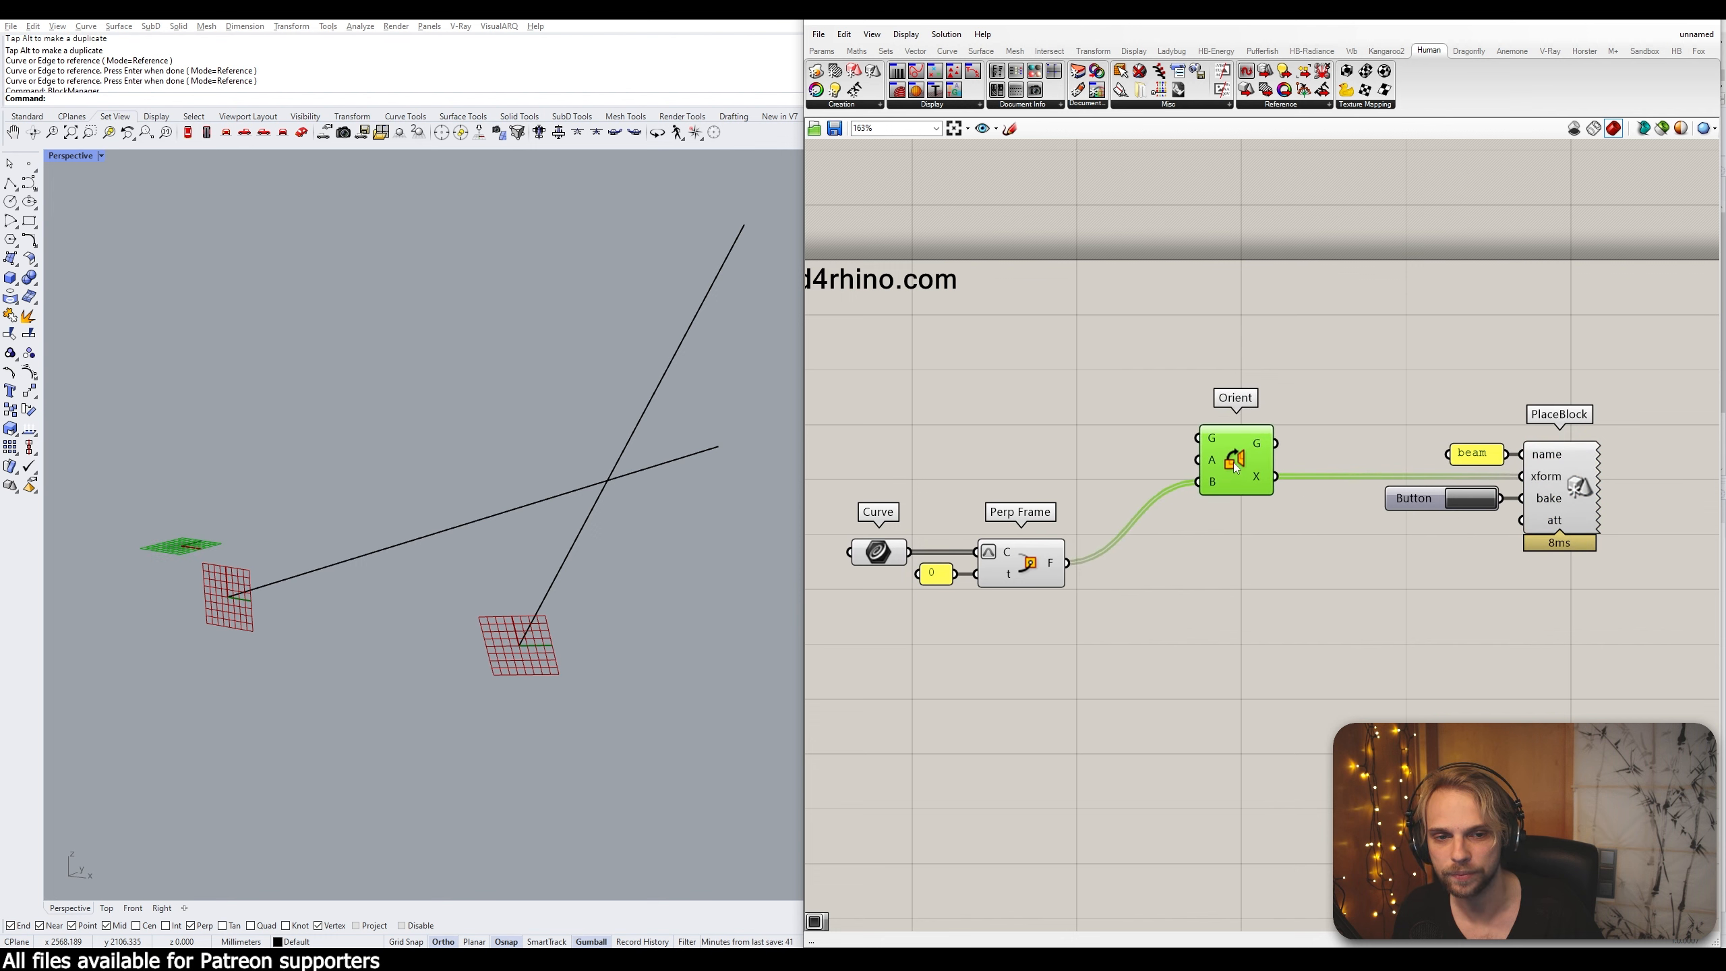
{"action": "left_click", "coordinate": [1278, 525]}
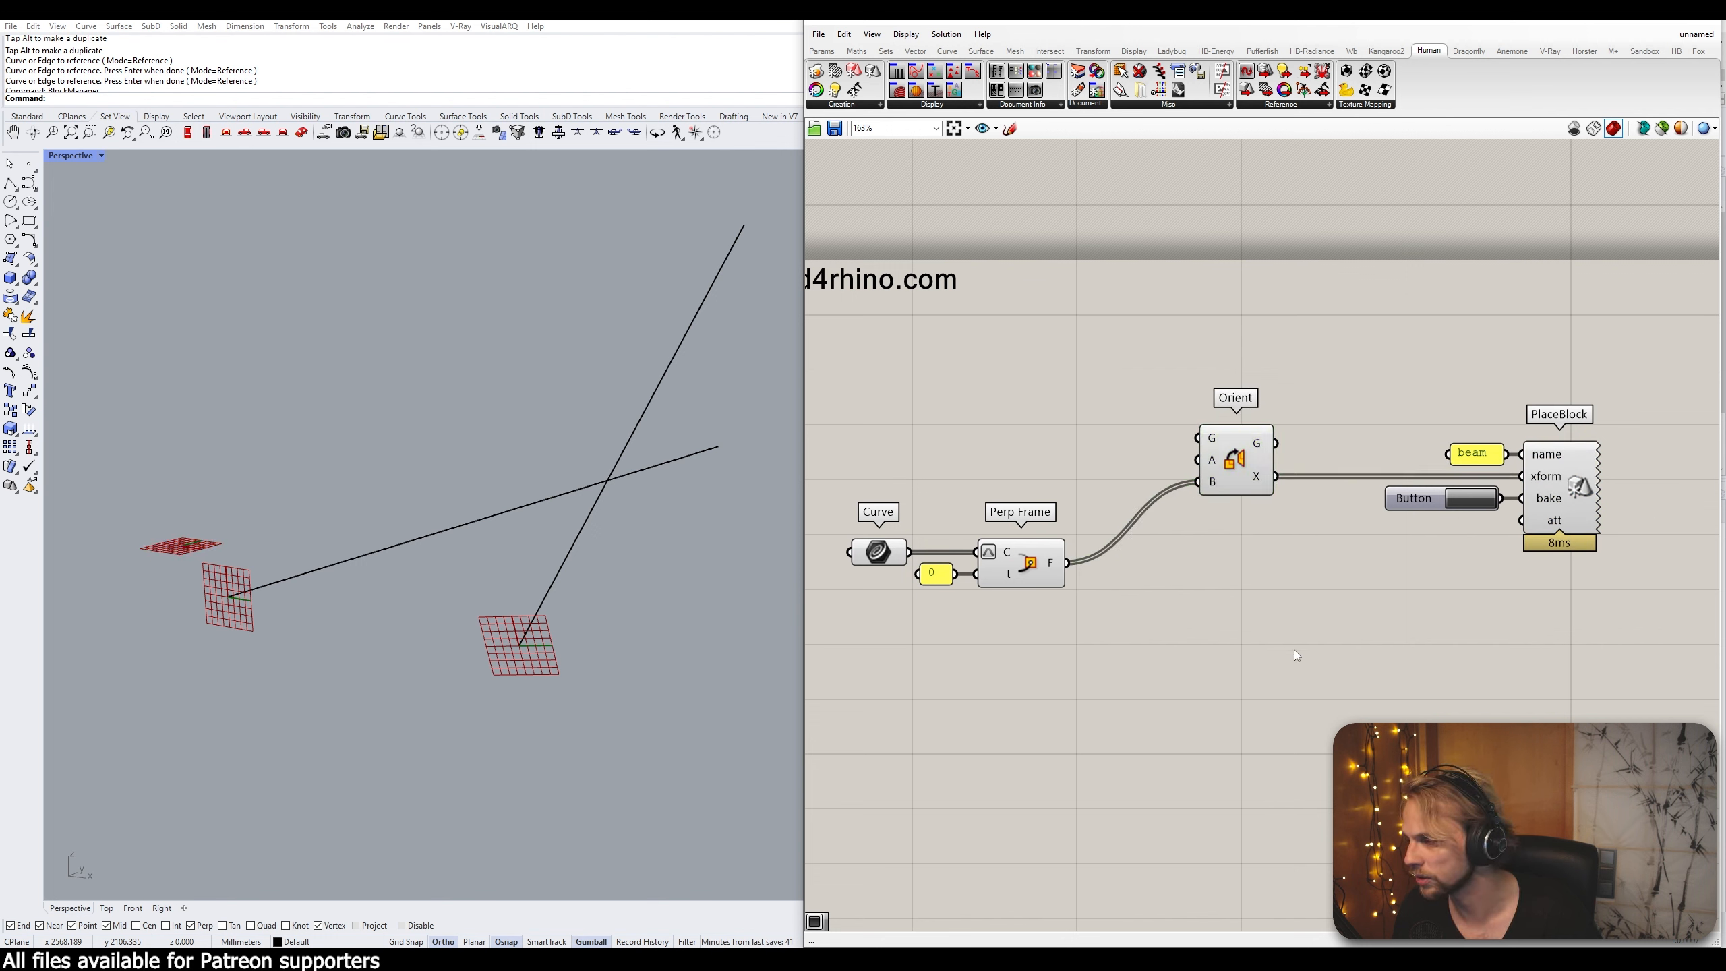
Bake the beam blocks with PlaceBlock's bake button and inspect their orientation at the line ends from several angles
{"action": "right_click_drag", "start_coordinate": [1421, 547], "coordinate": [1303, 561]}
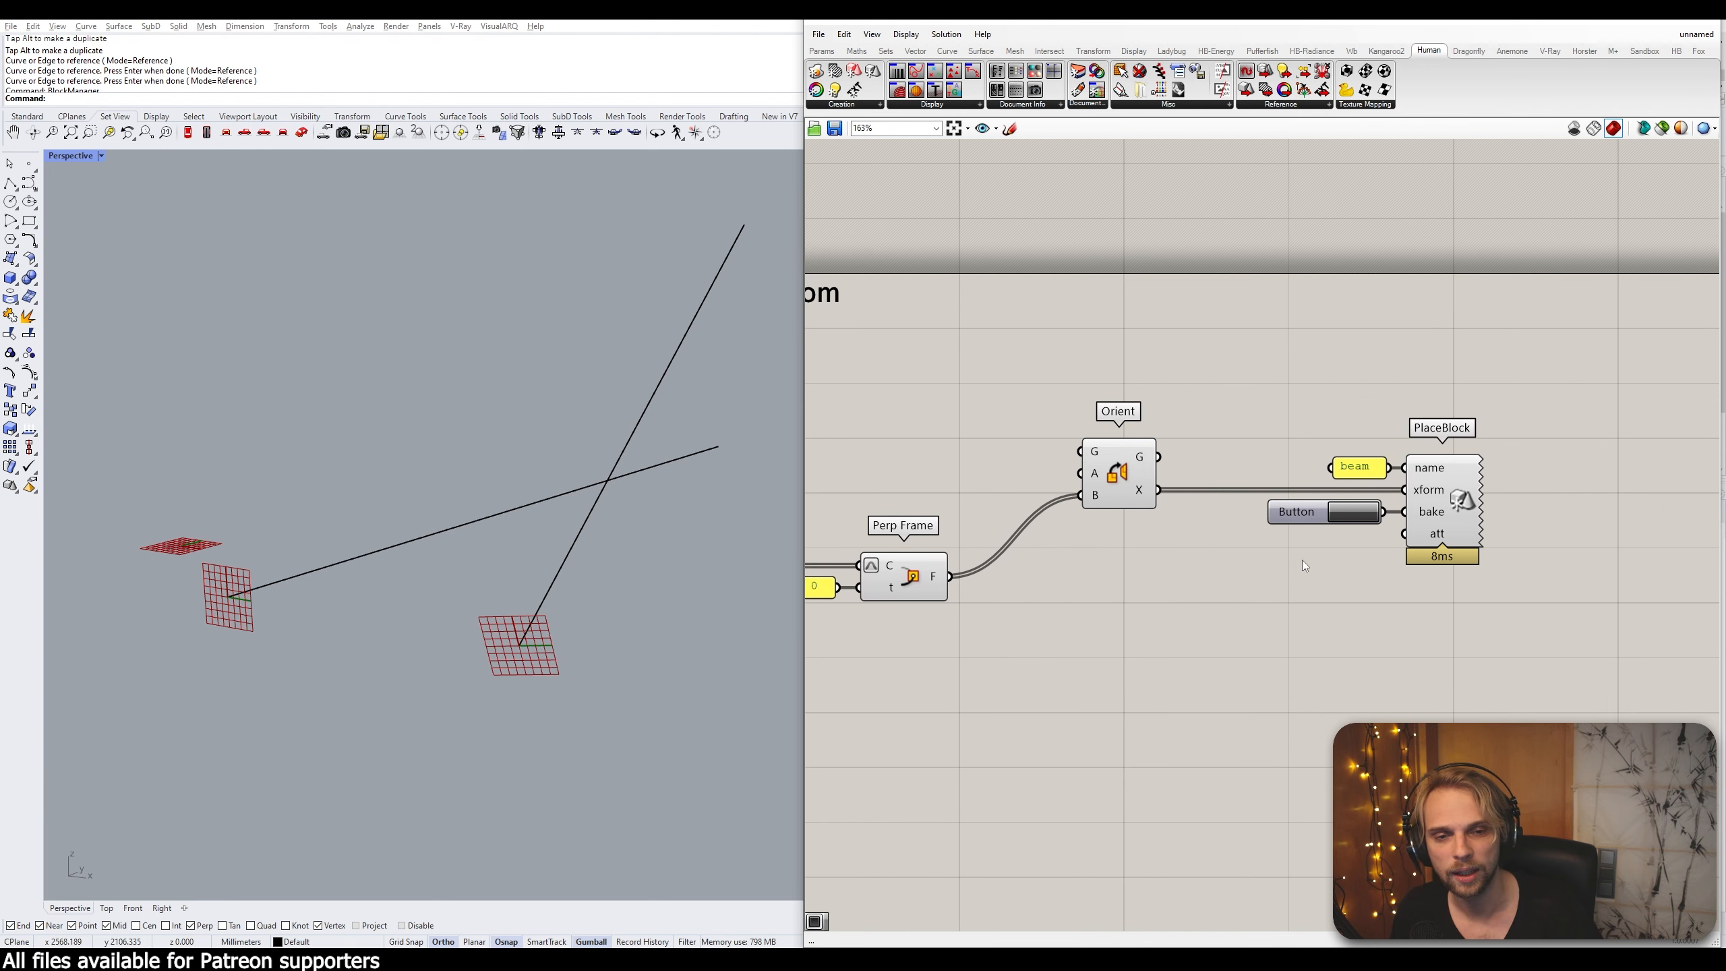
{"action": "scroll", "coordinate": [1303, 560], "scroll_direction": "up", "scroll_amount": 2}
{"action": "left_click", "coordinate": [1352, 504]}
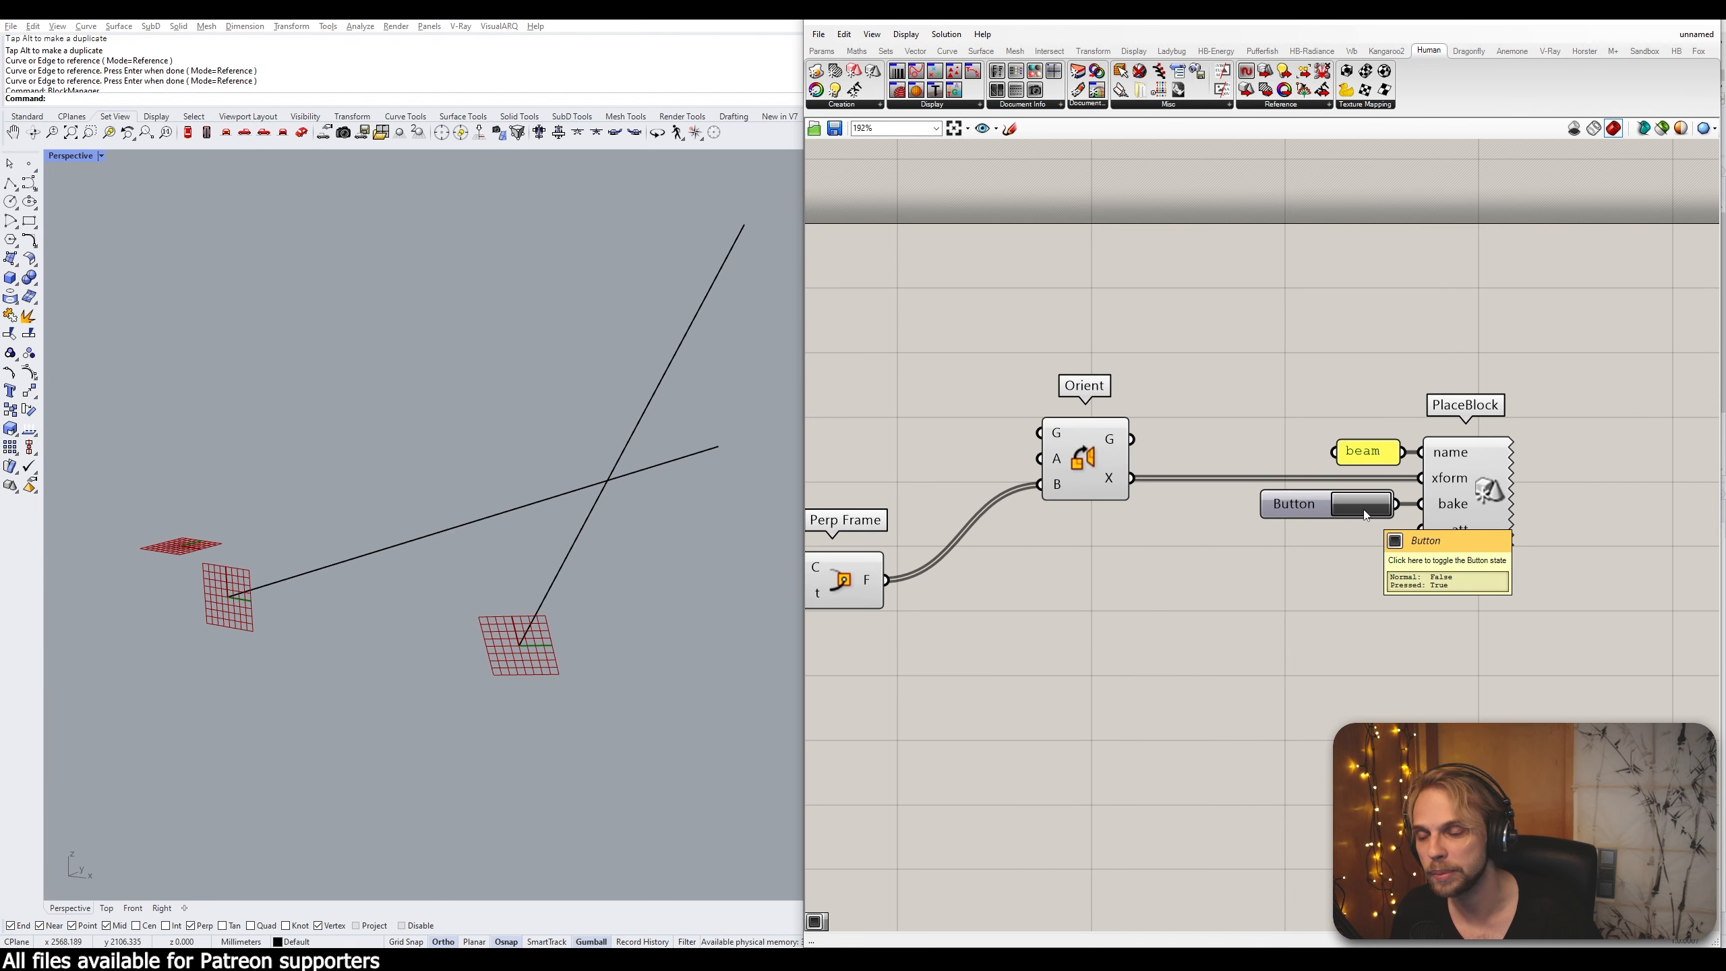
{"action": "right_click_drag", "start_coordinate": [625, 508], "coordinate": [597, 500]}
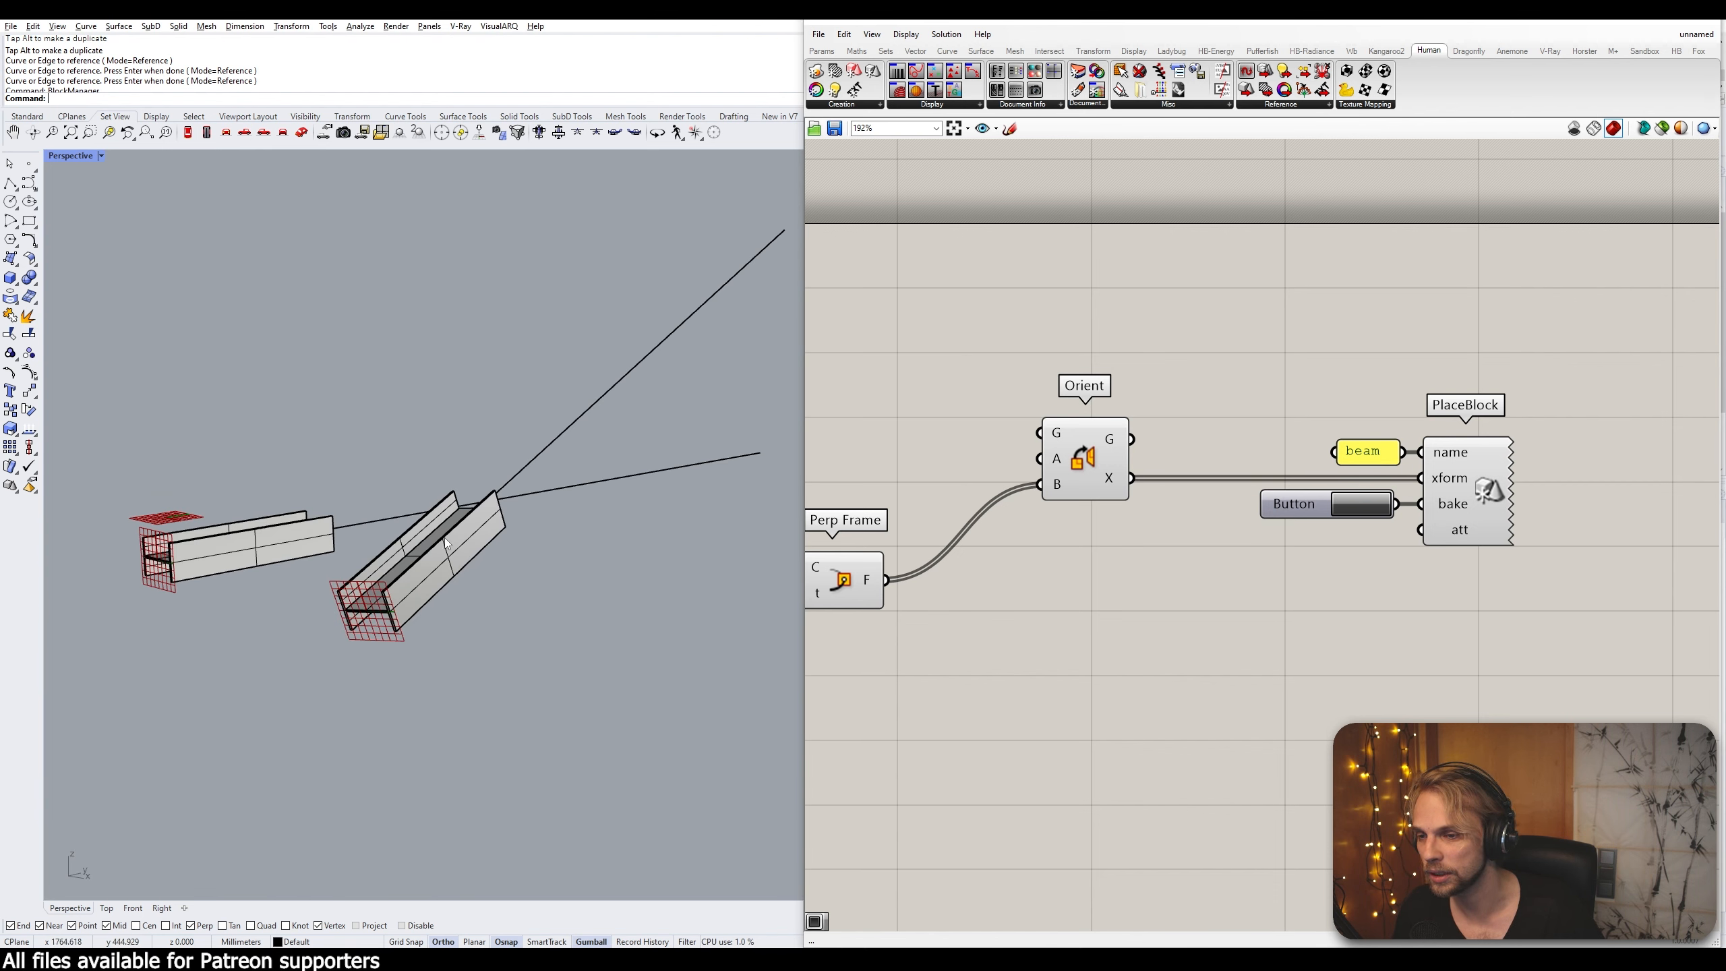
{"action": "scroll", "coordinate": [622, 401], "scroll_direction": "down", "scroll_amount": 4}
{"action": "right_click_drag", "start_coordinate": [656, 397], "coordinate": [638, 500]}
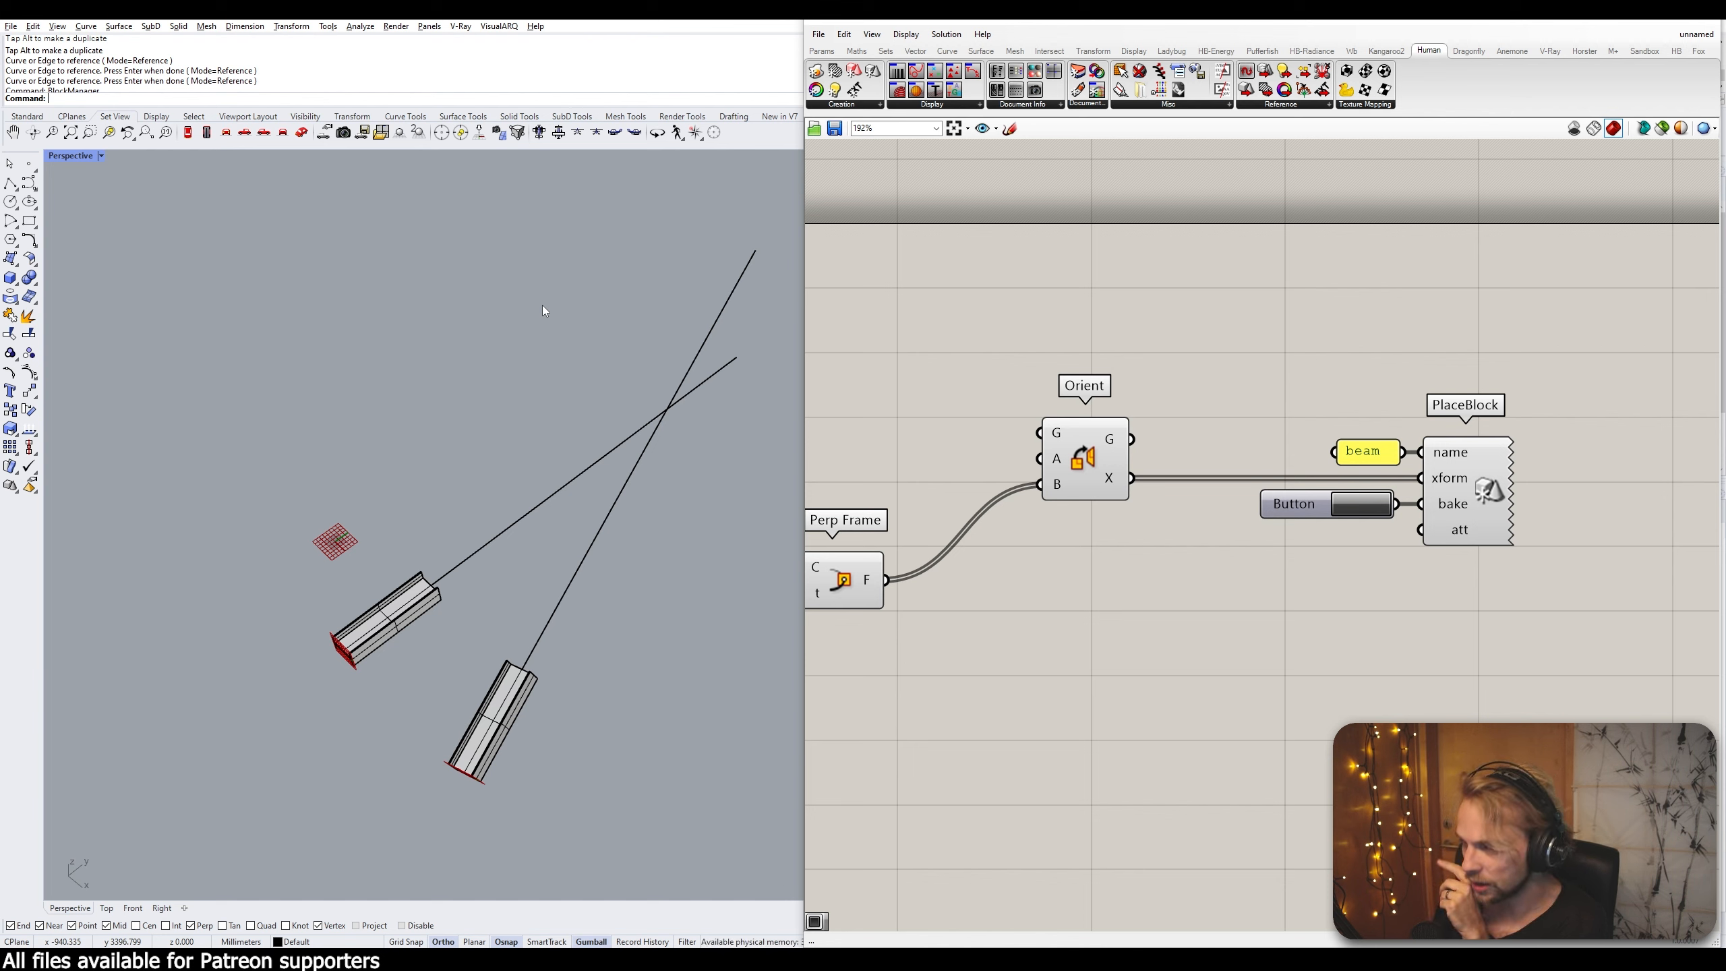
{"action": "right_click_drag", "start_coordinate": [458, 633], "coordinate": [535, 585]}
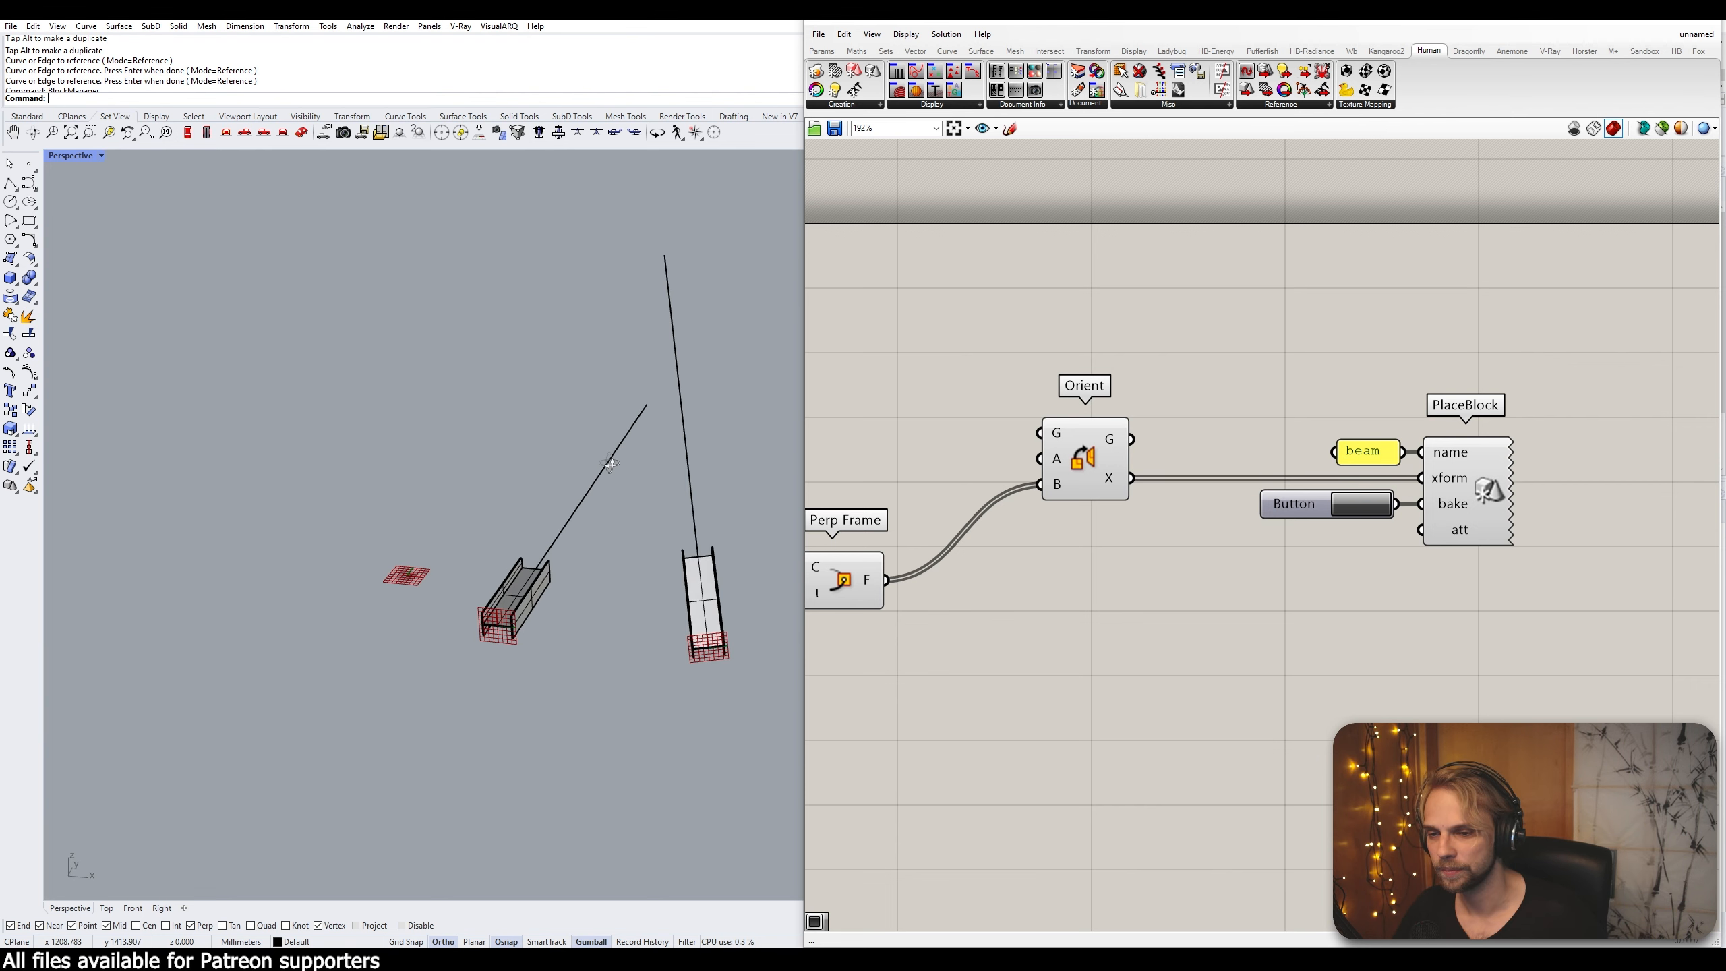
{"action": "scroll", "coordinate": [534, 649], "scroll_direction": "up", "scroll_amount": 4}
{"action": "scroll", "coordinate": [390, 561], "scroll_direction": "up", "scroll_amount": 3}
{"action": "scroll", "coordinate": [552, 524], "scroll_direction": "down", "scroll_amount": 3}
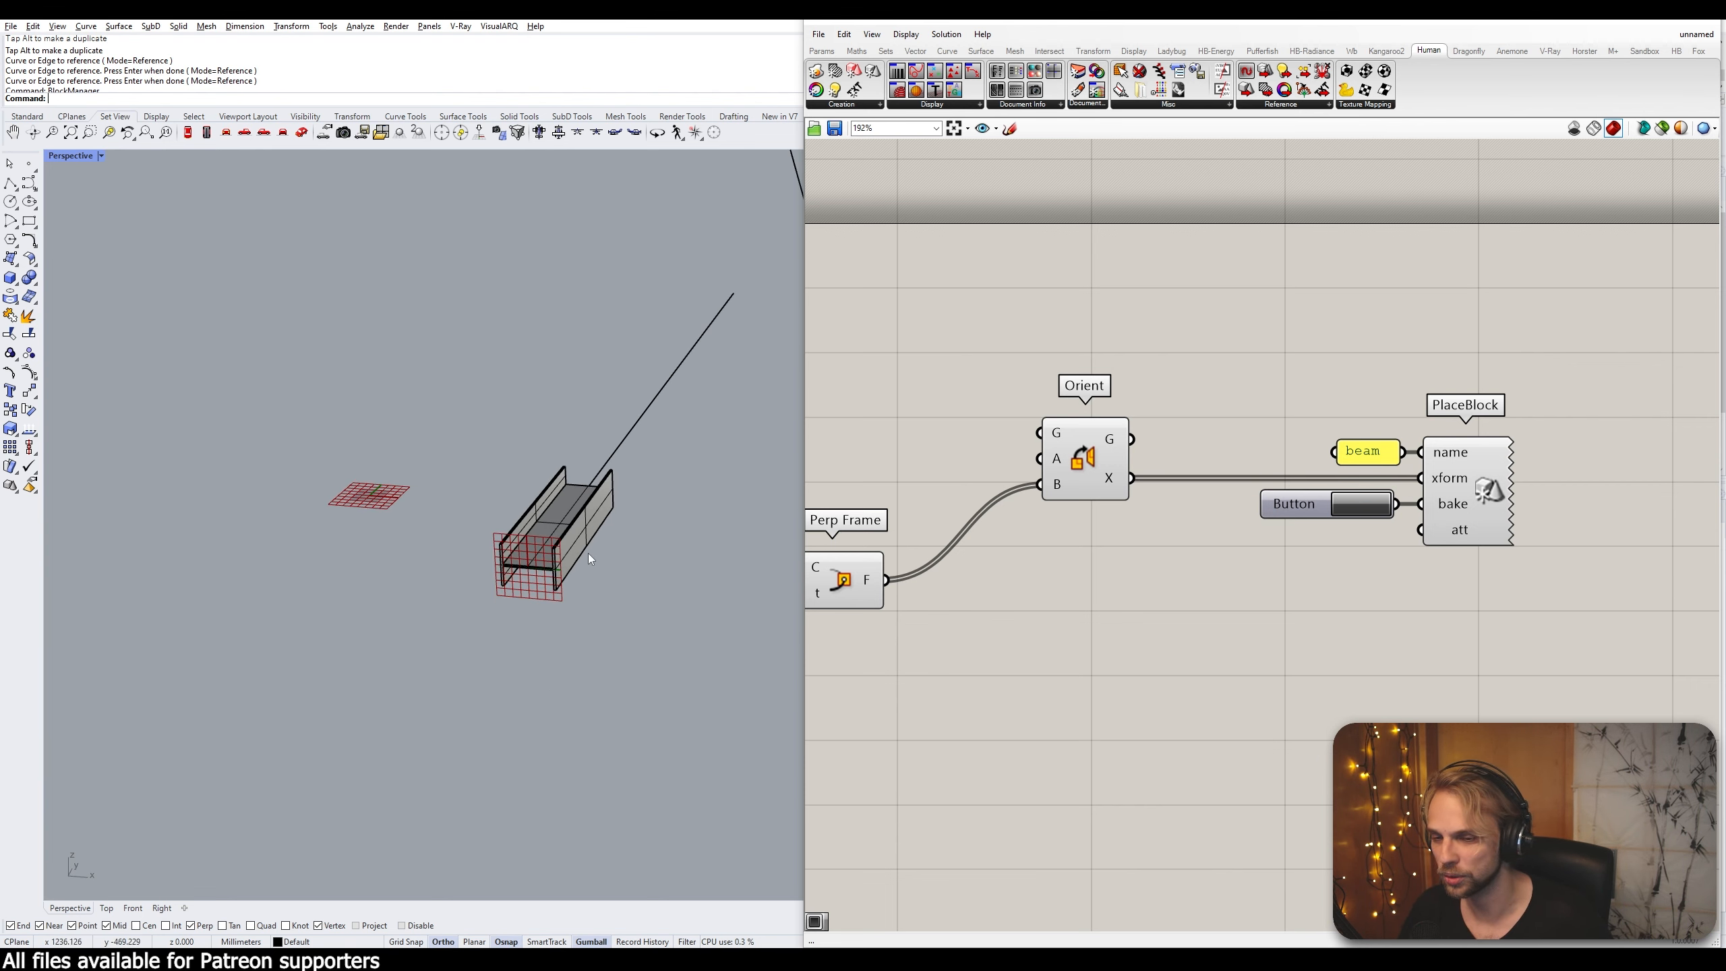
{"action": "right_click_drag", "start_coordinate": [1100, 572], "coordinate": [1368, 494]}
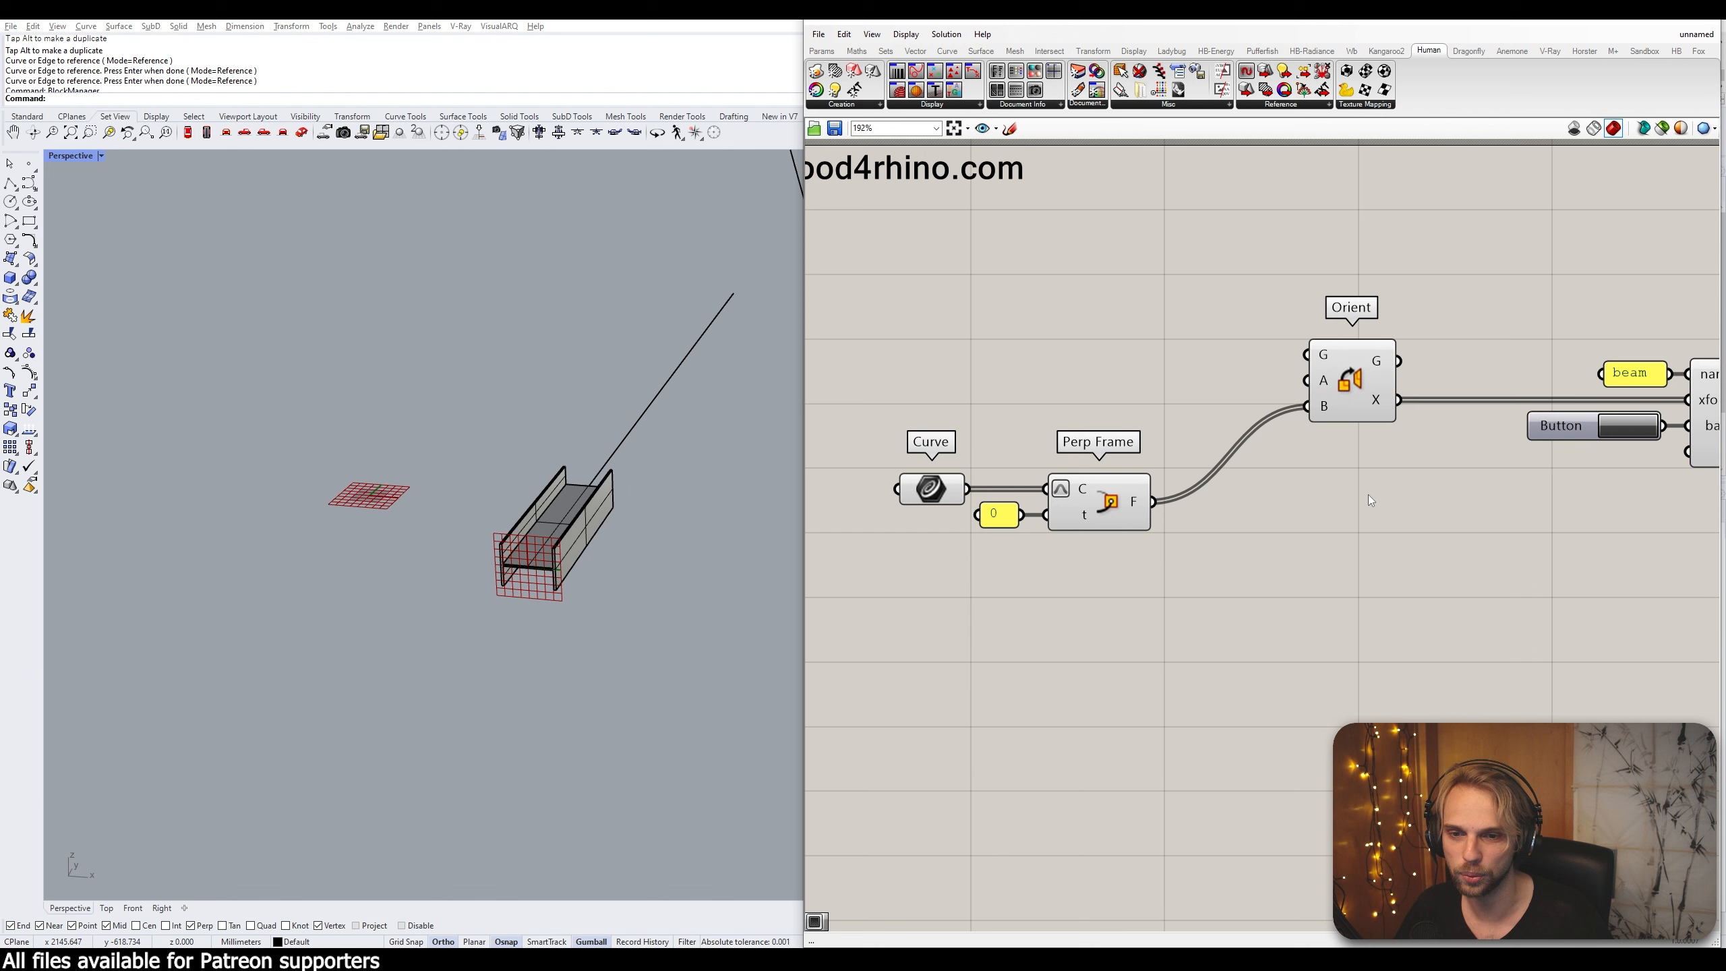
{"action": "double_click", "coordinate": [1275, 603]}
{"action": "type", "text": "rptate"}
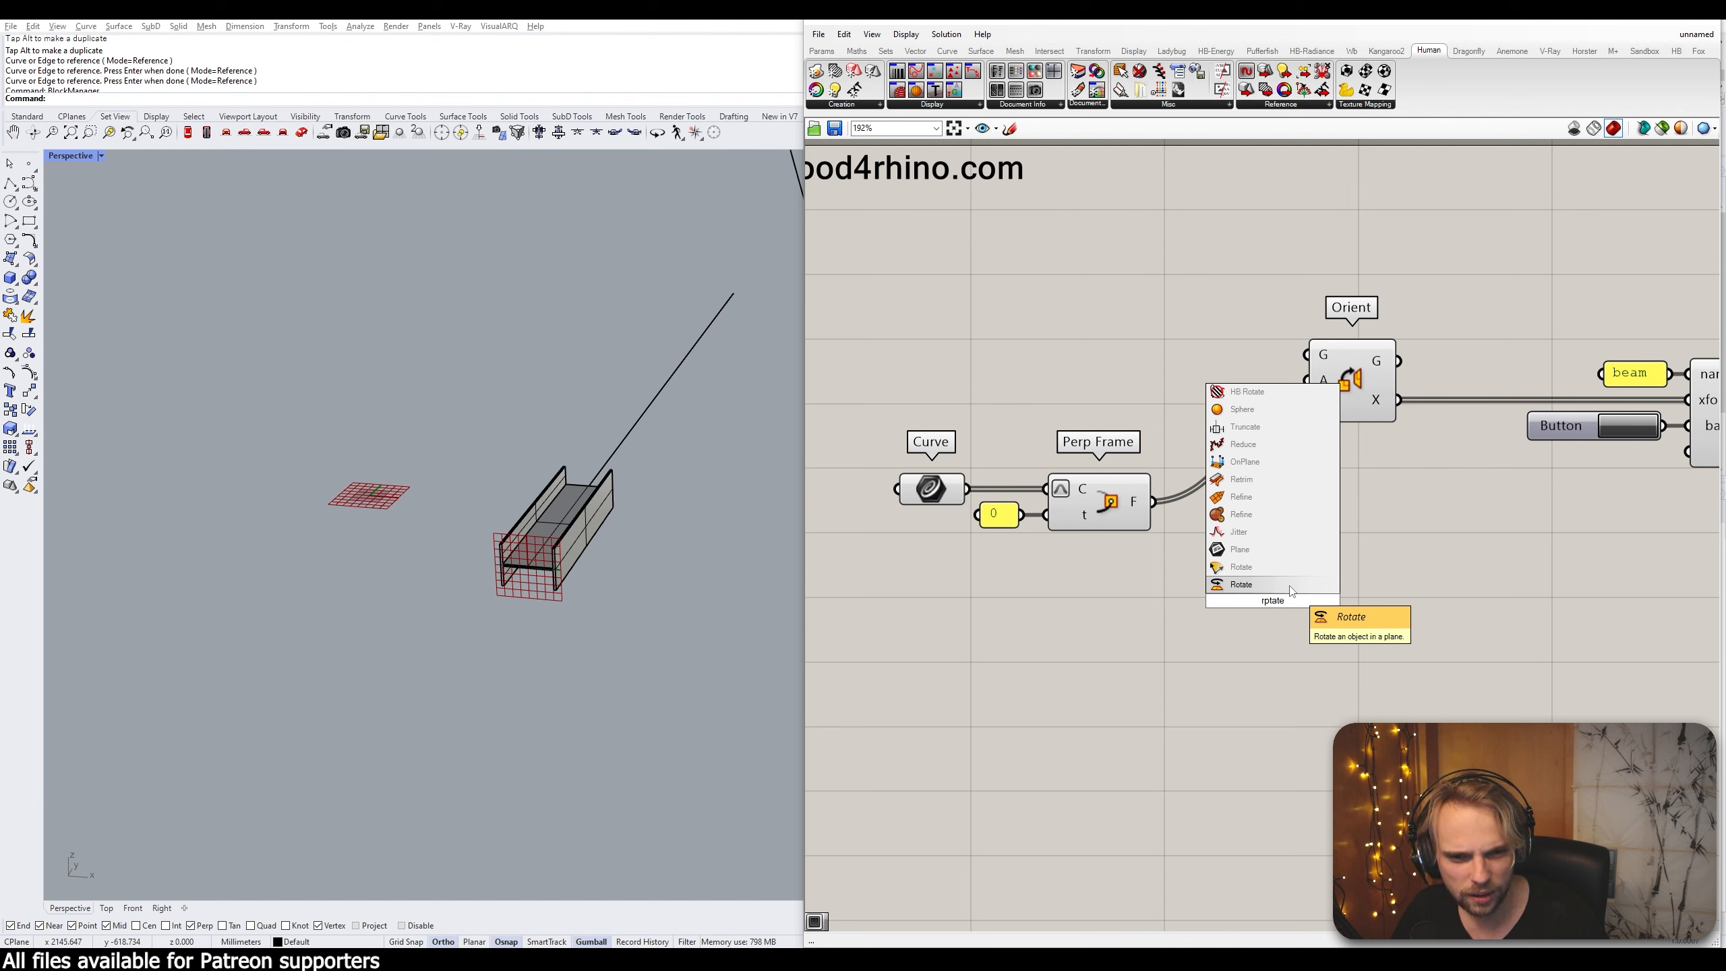
{"action": "key", "text": "Escape"}
Add a Rotate Plane component beside Perp Frame and wire Perp Frame's frame output into its plane input P
{"action": "double_click", "coordinate": [1223, 654]}
{"action": "type", "text": "r"}
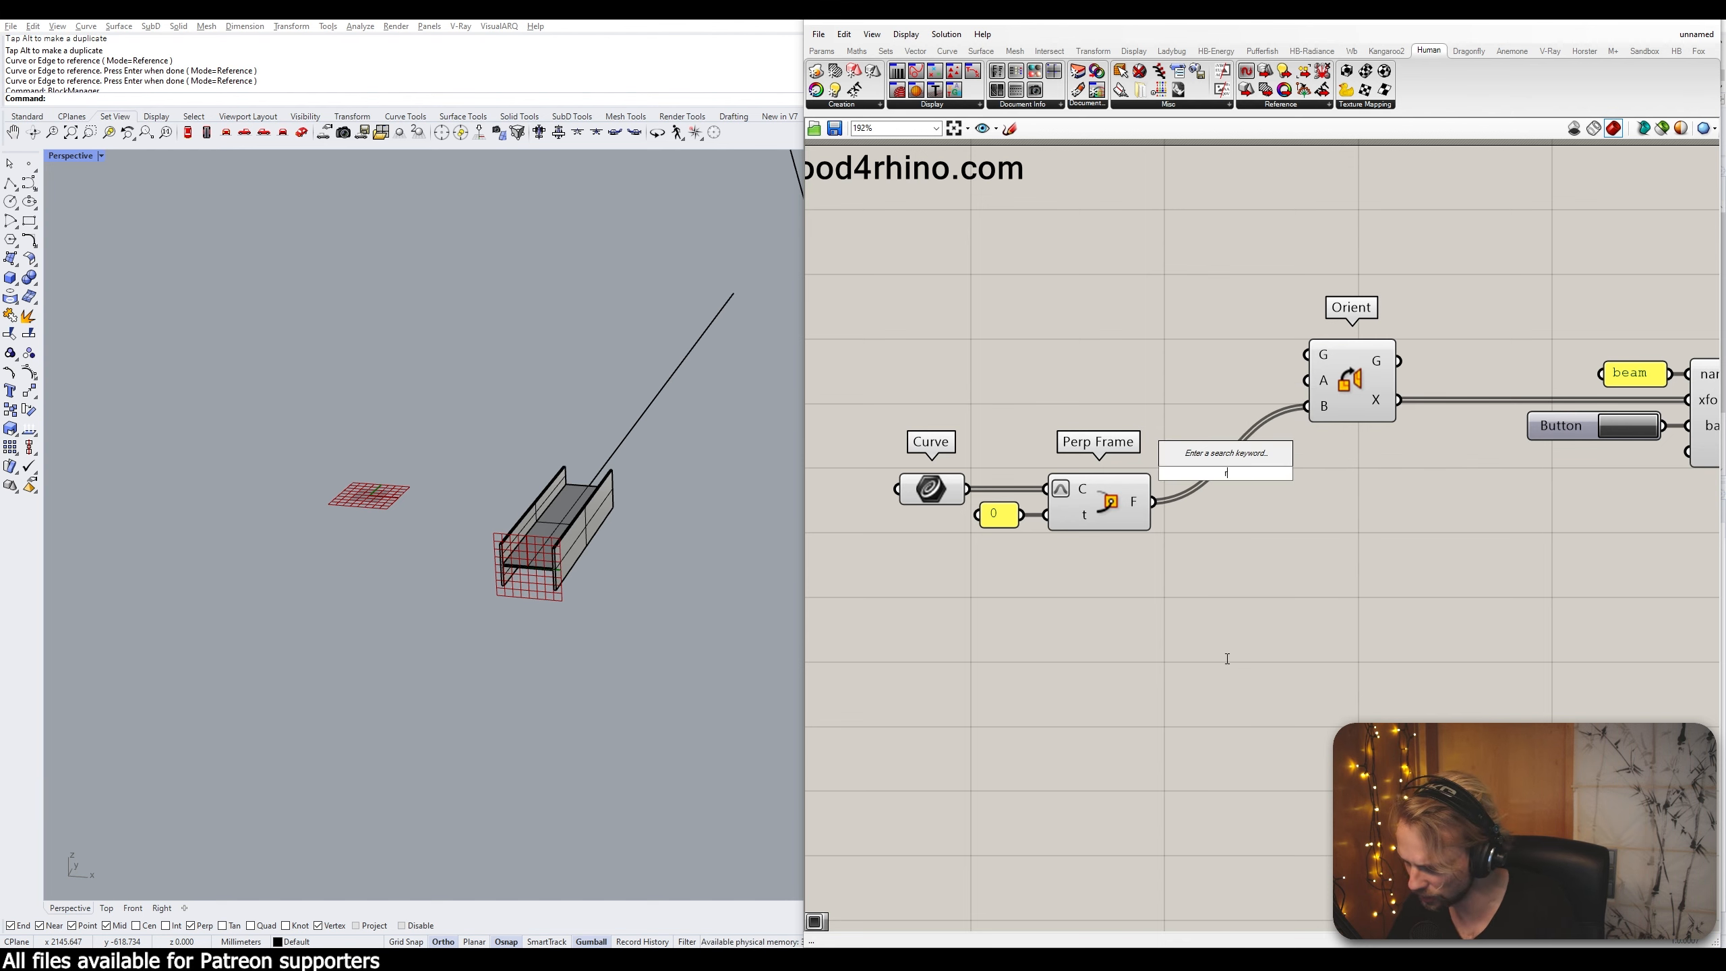
{"action": "type", "text": "otateplan"}
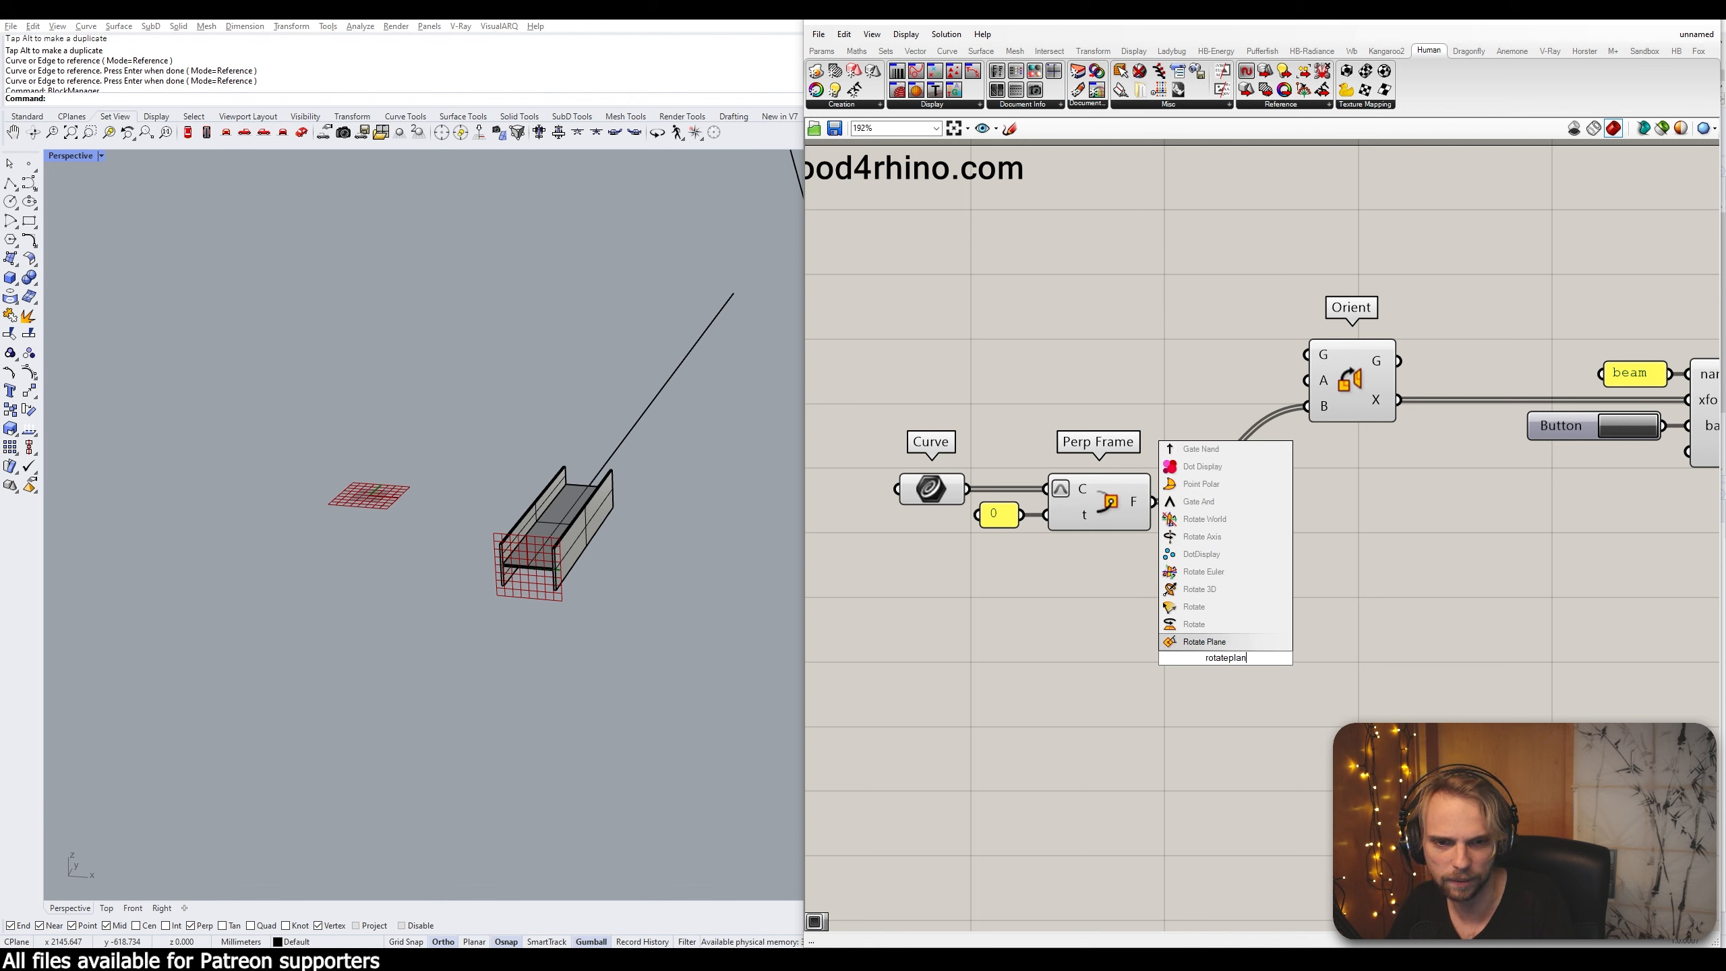
{"action": "key", "text": "Return"}
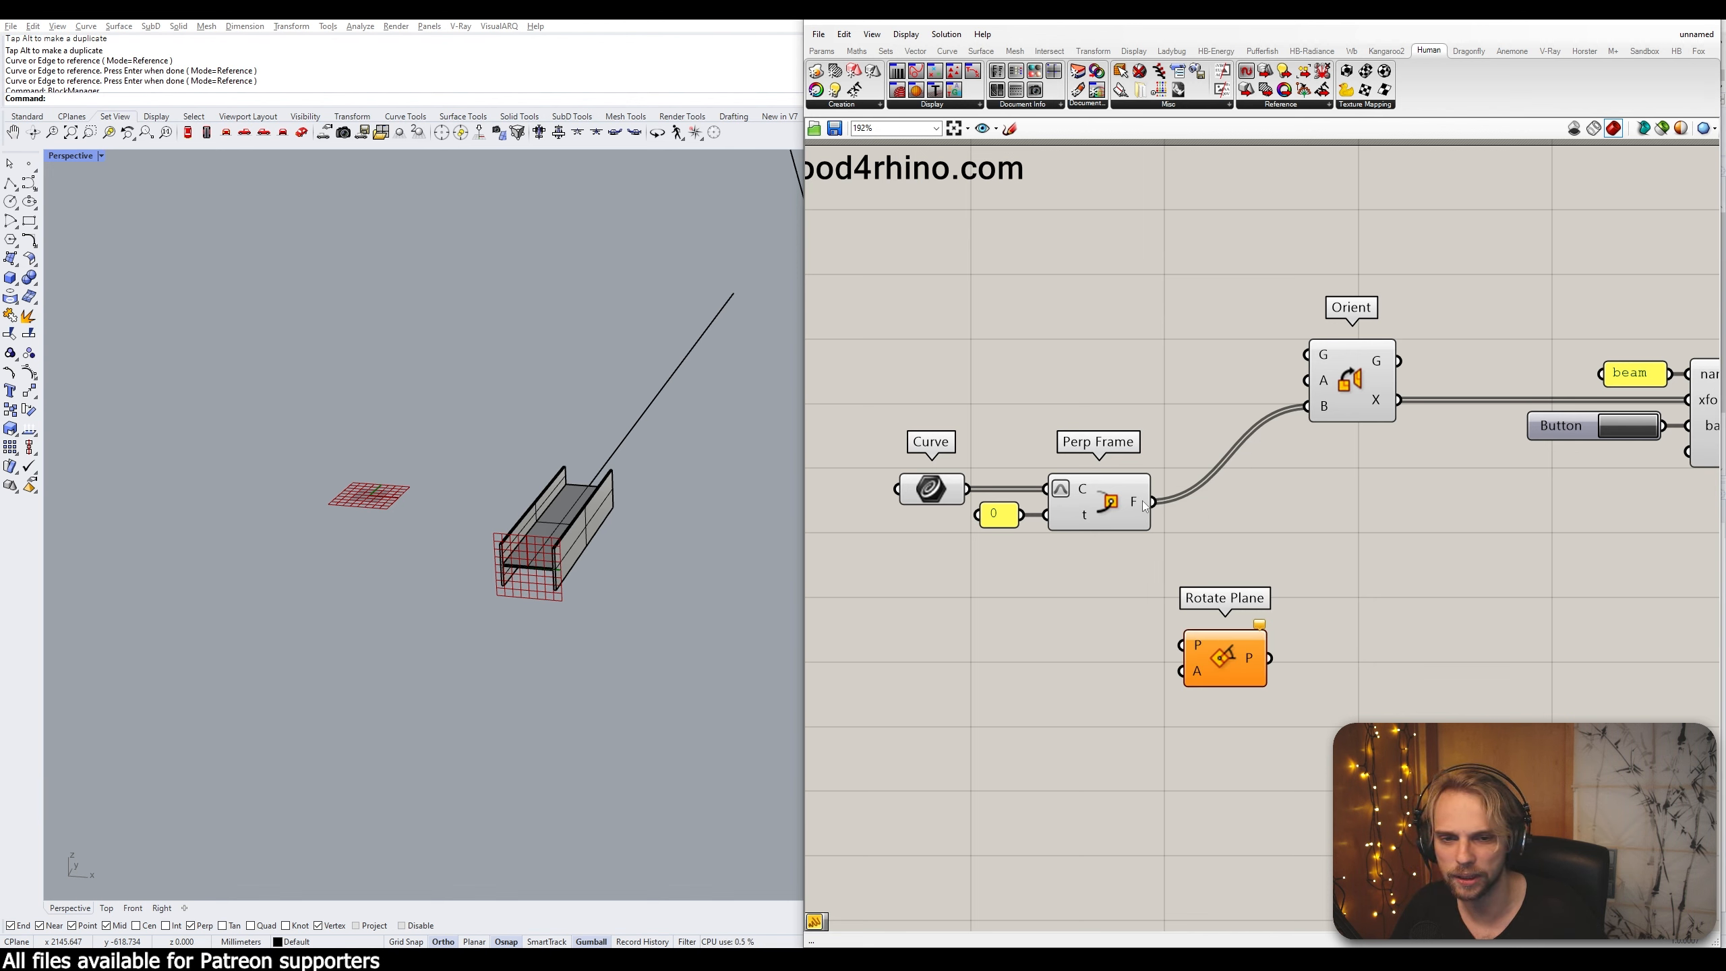
{"action": "left_click_drag", "start_coordinate": [1152, 502], "coordinate": [1247, 551]}
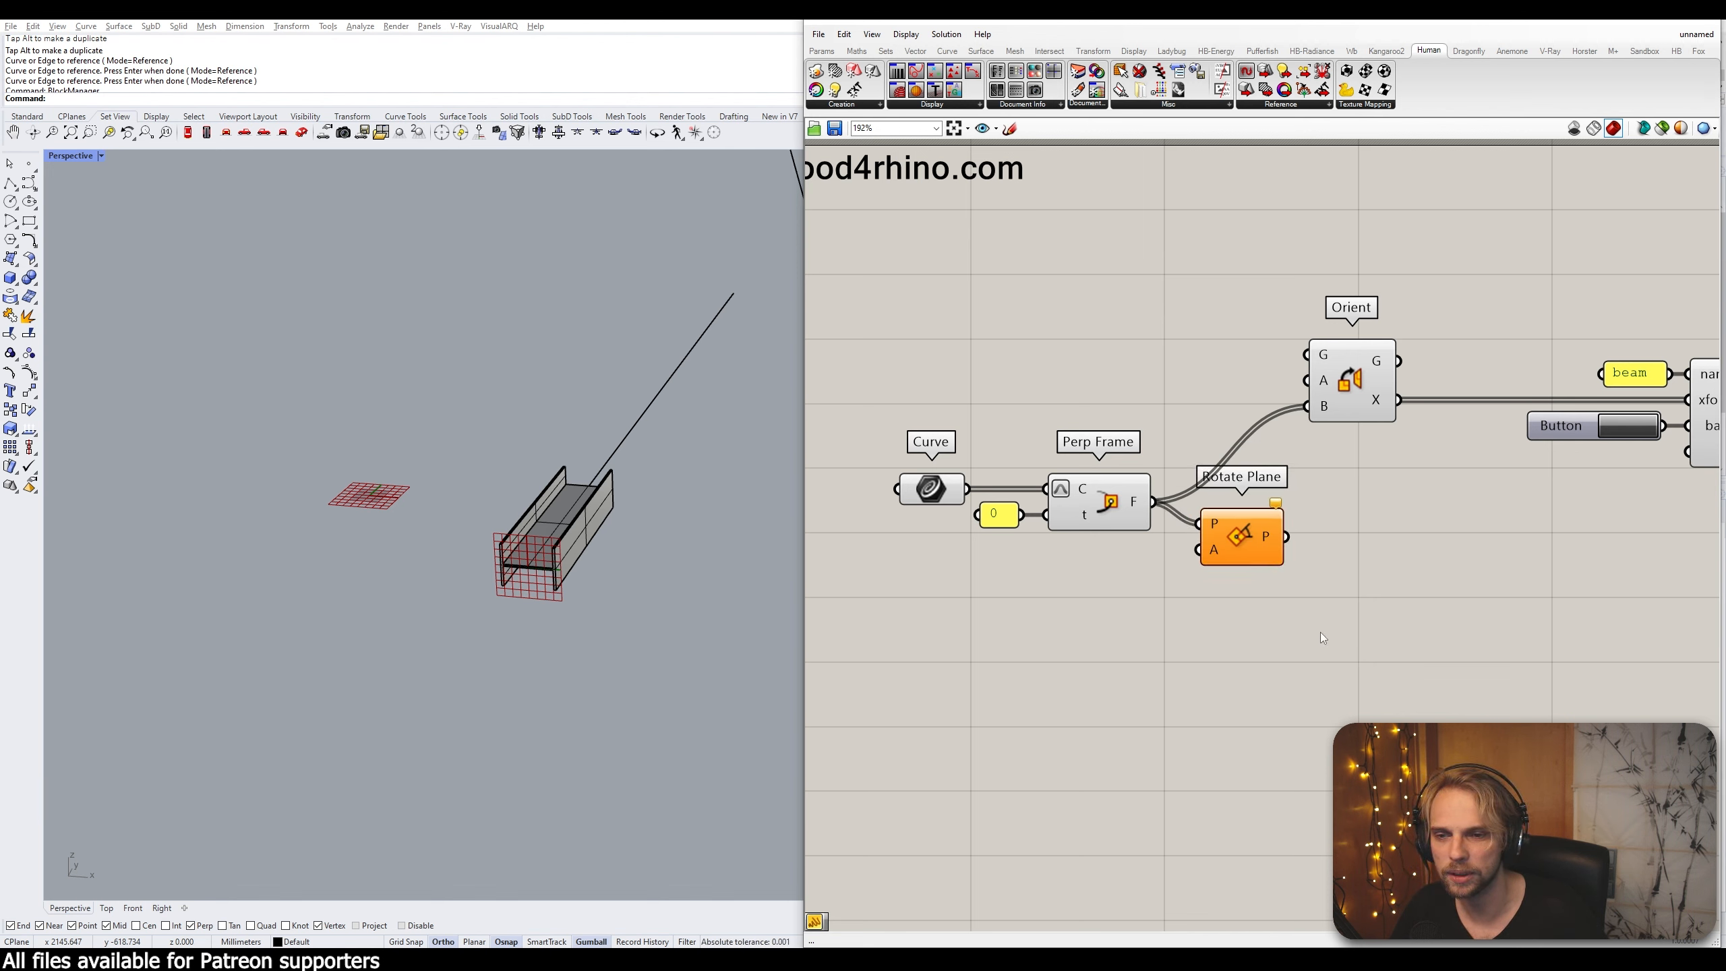
Delete the two baked beam block instances from the Rhino model
{"action": "right_click_drag", "start_coordinate": [612, 694], "coordinate": [264, 663]}
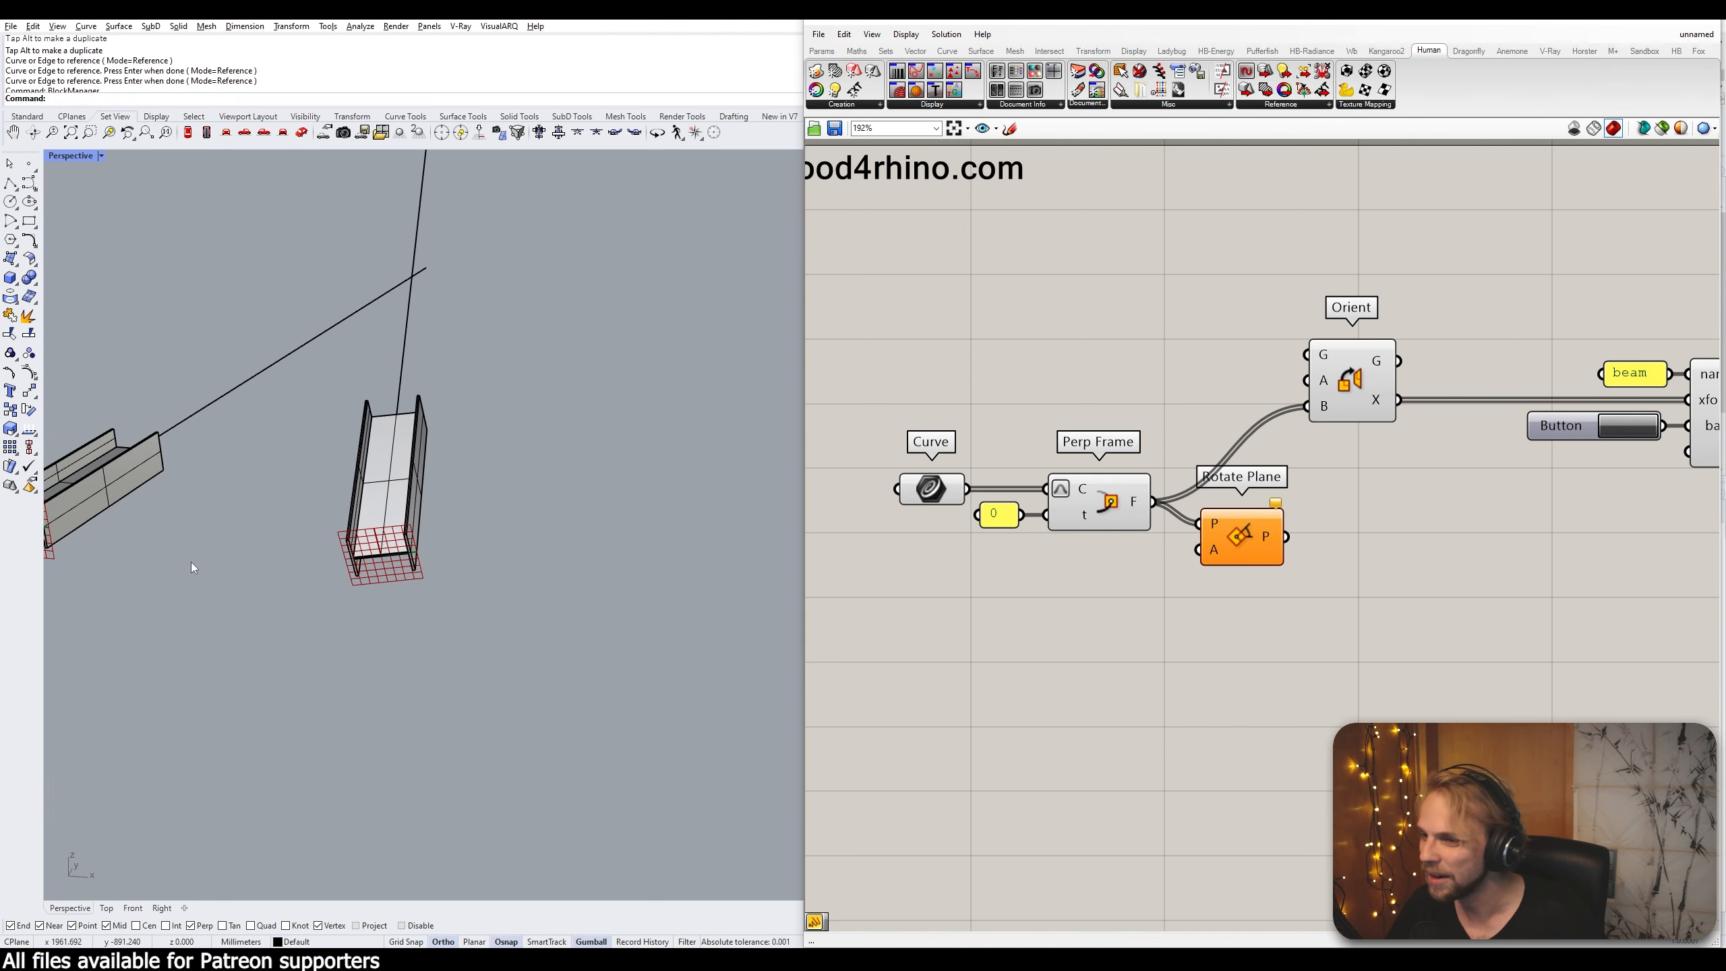
{"action": "right_click_drag", "start_coordinate": [191, 562], "coordinate": [457, 531]}
{"action": "left_click", "coordinate": [127, 554]}
{"action": "key", "text": "Delete"}
{"action": "left_click", "coordinate": [401, 592]}
{"action": "key", "text": "Delete"}
Move Rotate Plane slightly away from Perp Frame and switch its angle input A to degrees
{"action": "left_click_drag", "start_coordinate": [1261, 535], "coordinate": [1284, 557]}
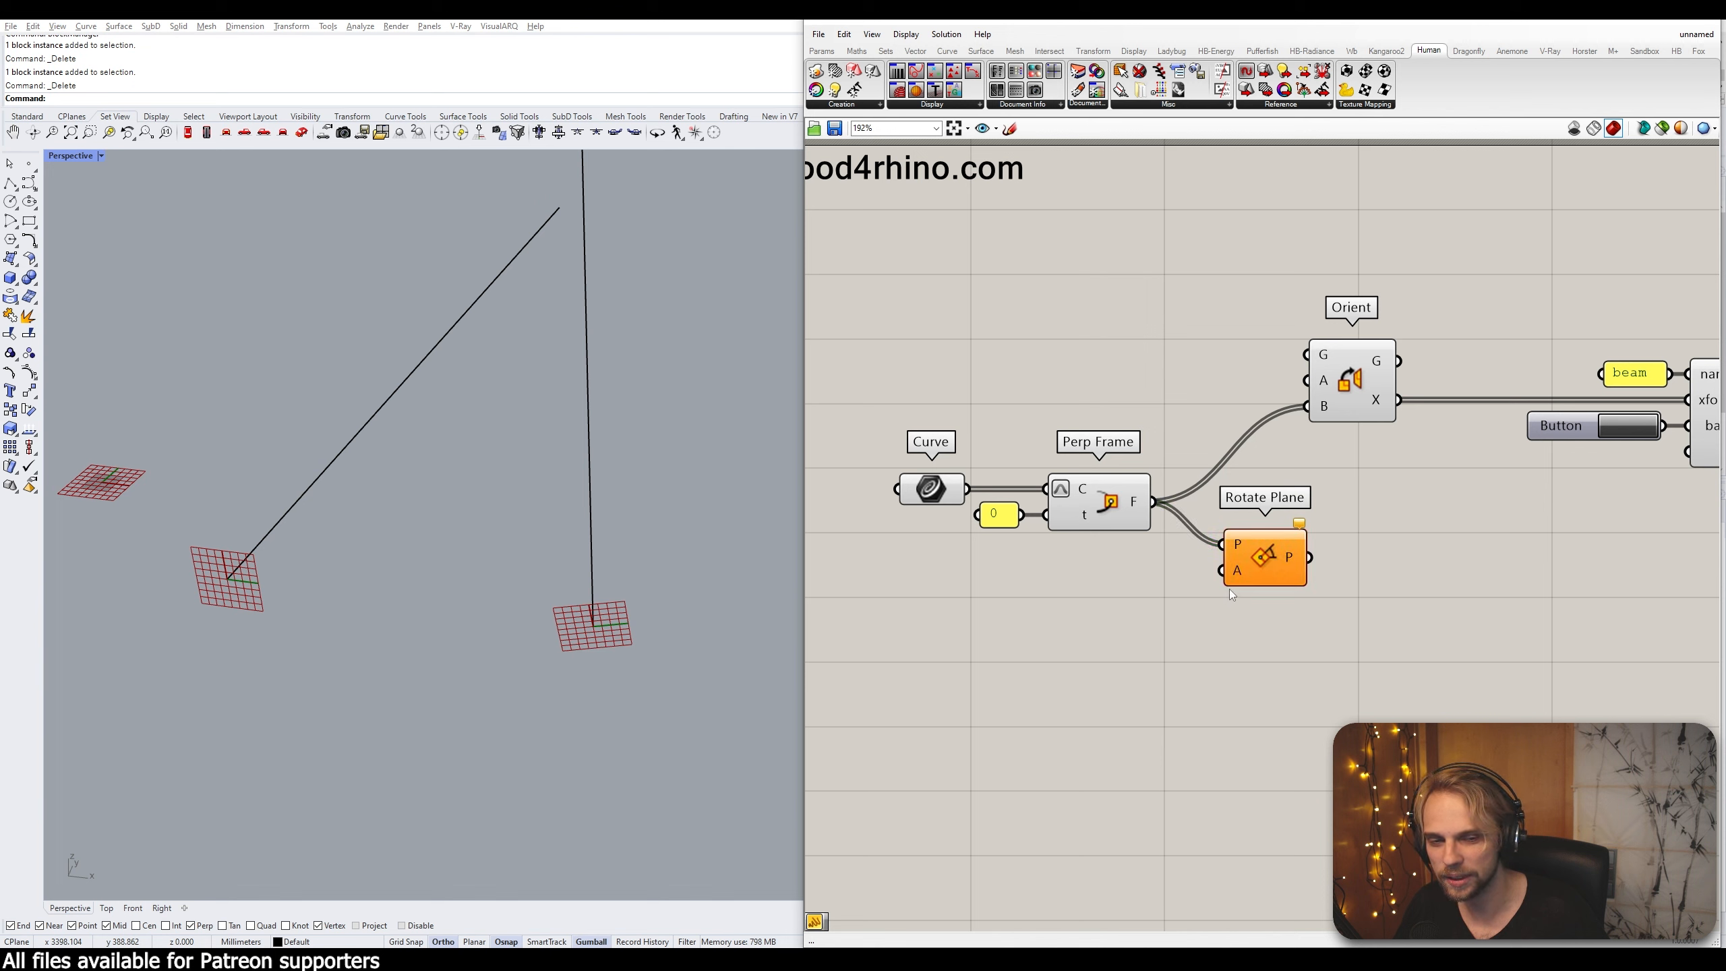
{"action": "right_click", "coordinate": [1235, 572]}
{"action": "left_click", "coordinate": [1077, 605]}
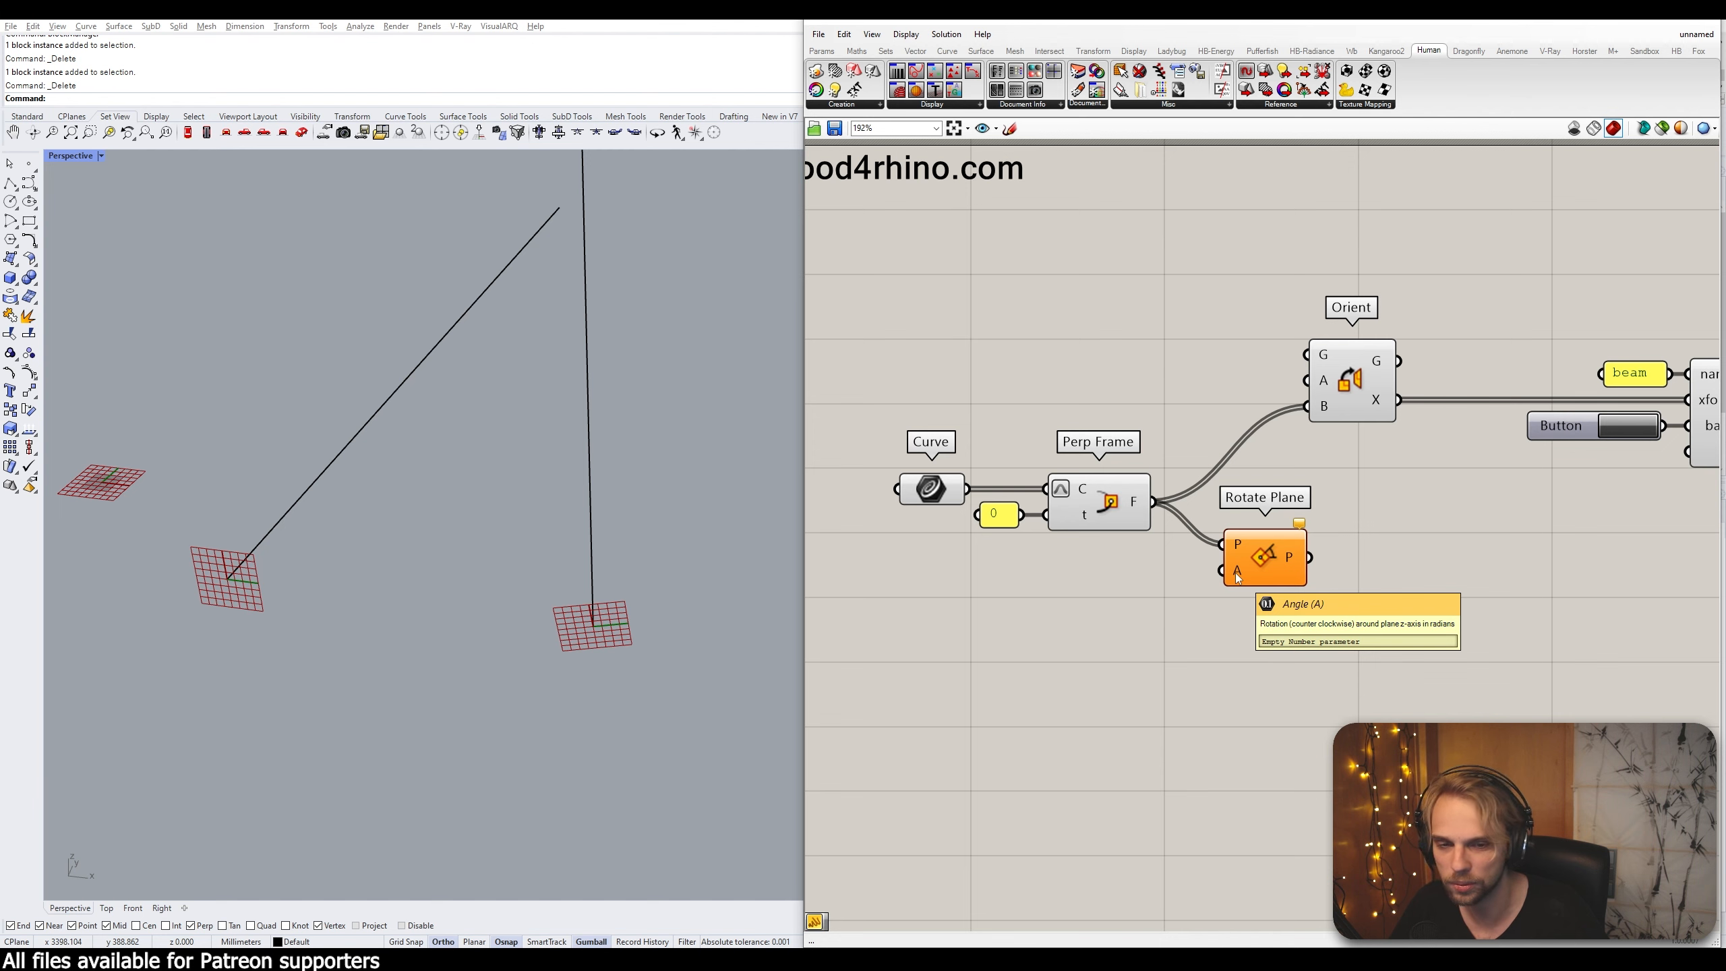
{"action": "right_click", "coordinate": [1236, 571]}
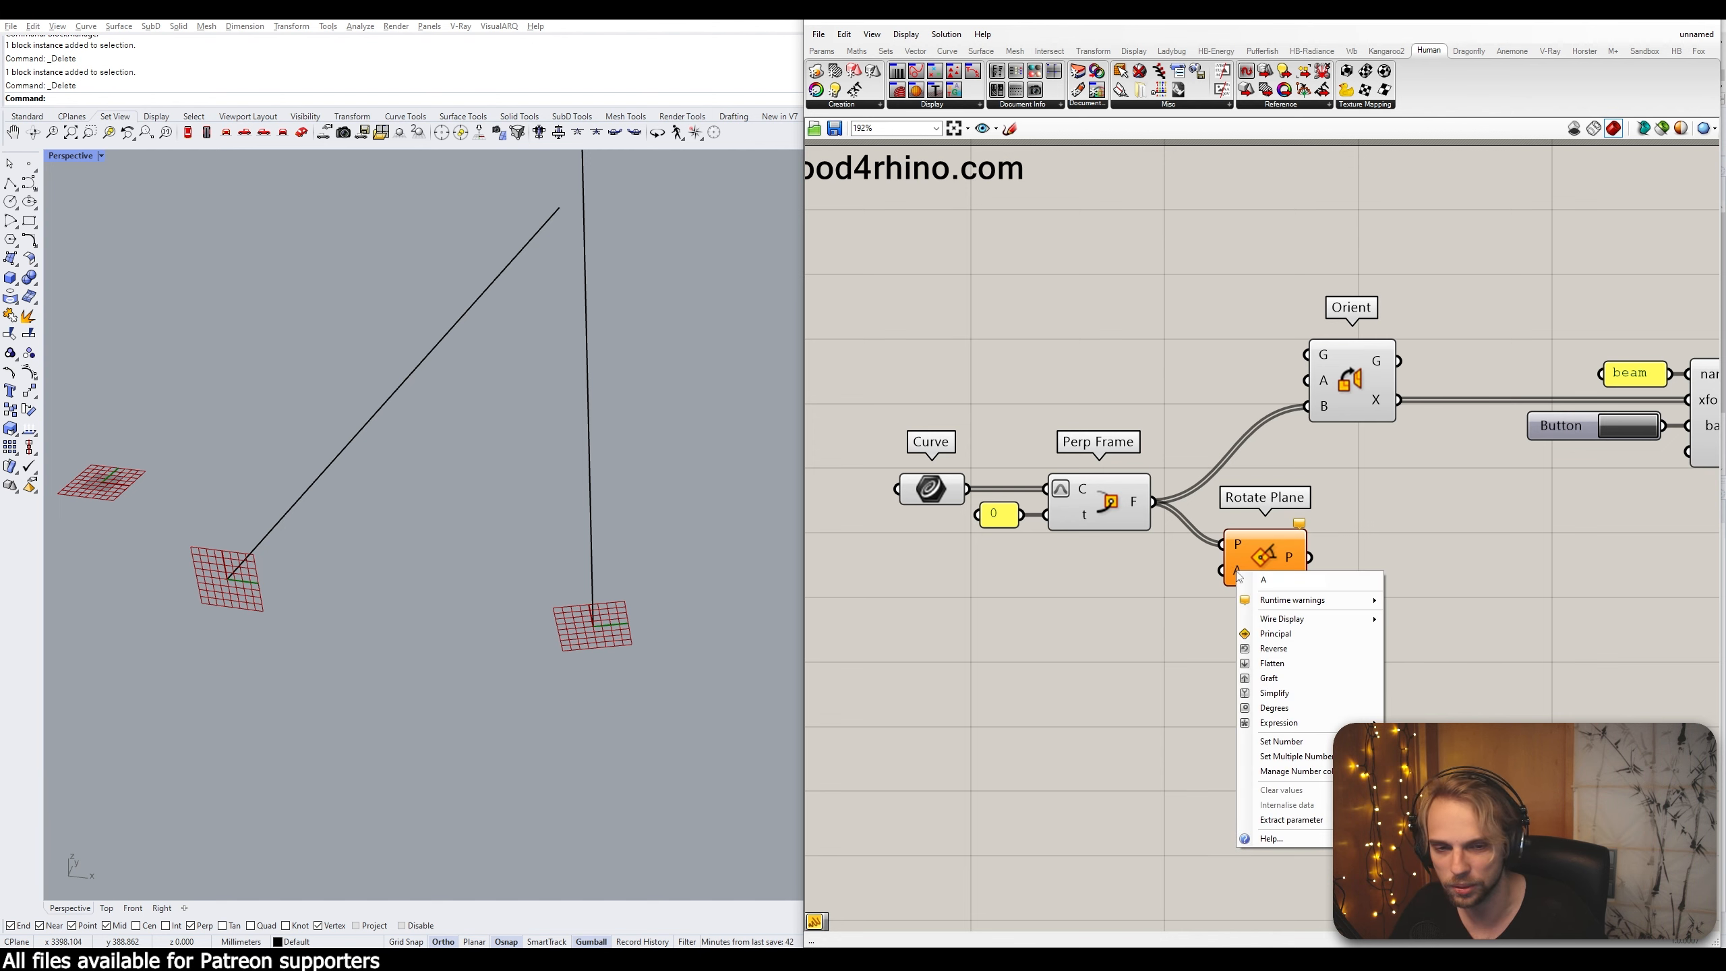
{"action": "left_click", "coordinate": [1269, 708]}
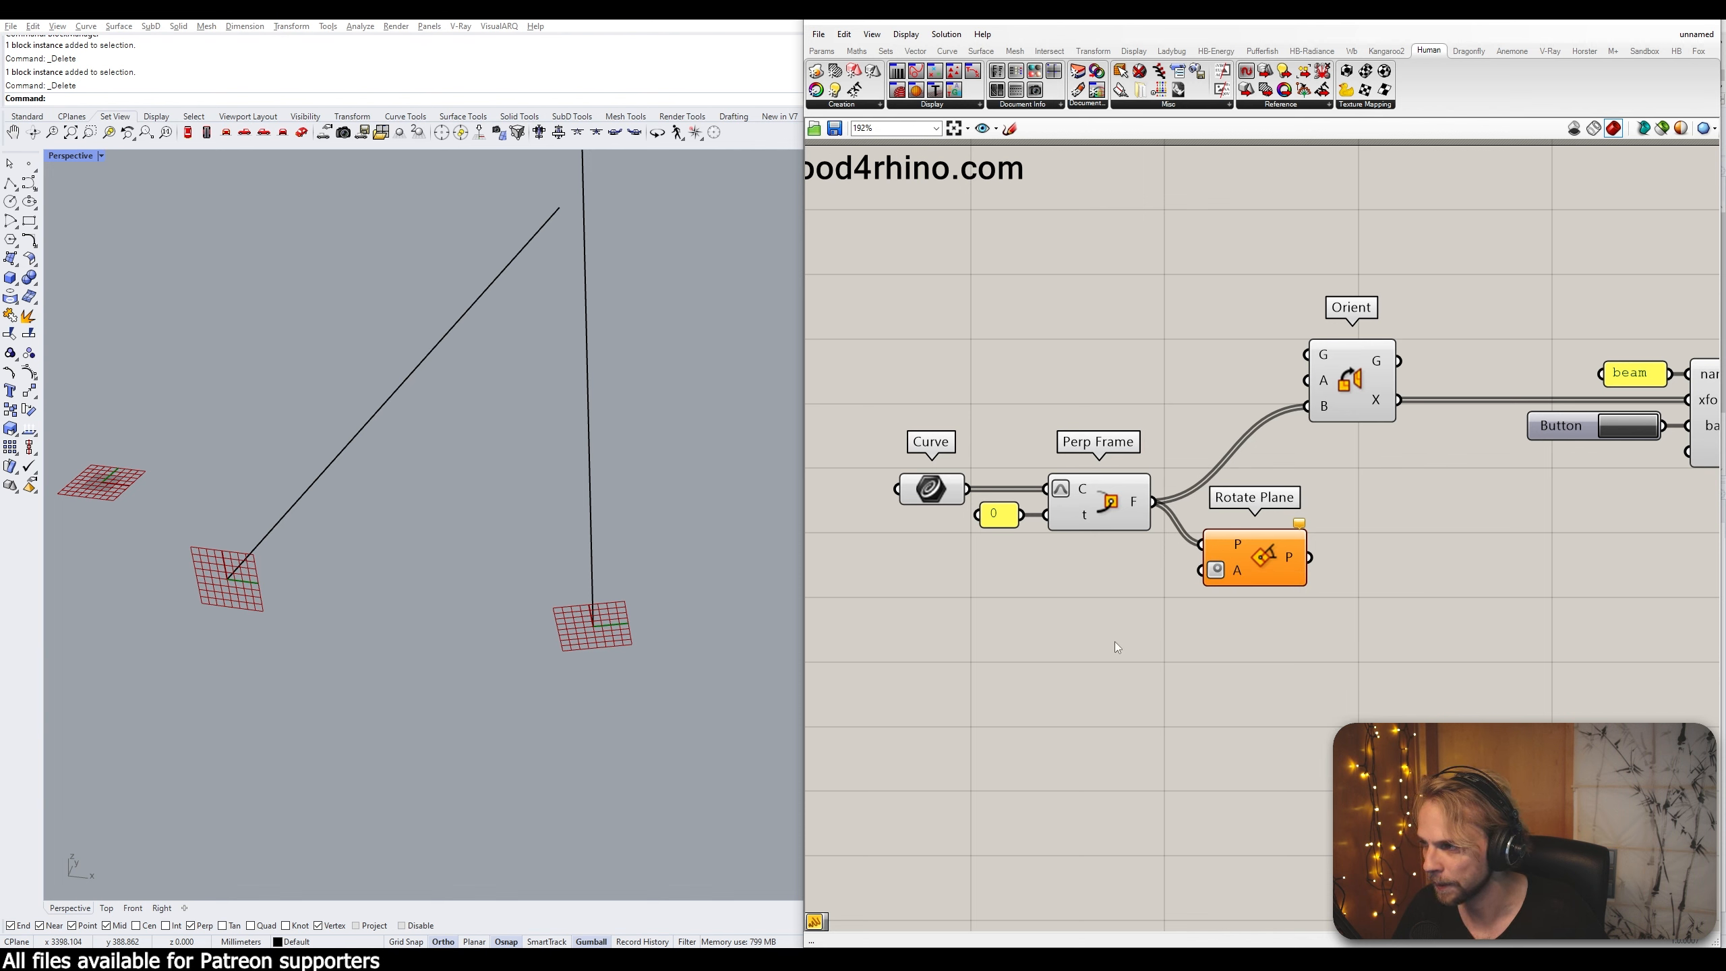
Add a number slider set to 90, place it below Perp Frame and wire it into Rotate Plane's angle input
{"action": "double_click", "coordinate": [1092, 618]}
{"action": "type", "text": "90"}
{"action": "key", "text": "Return"}
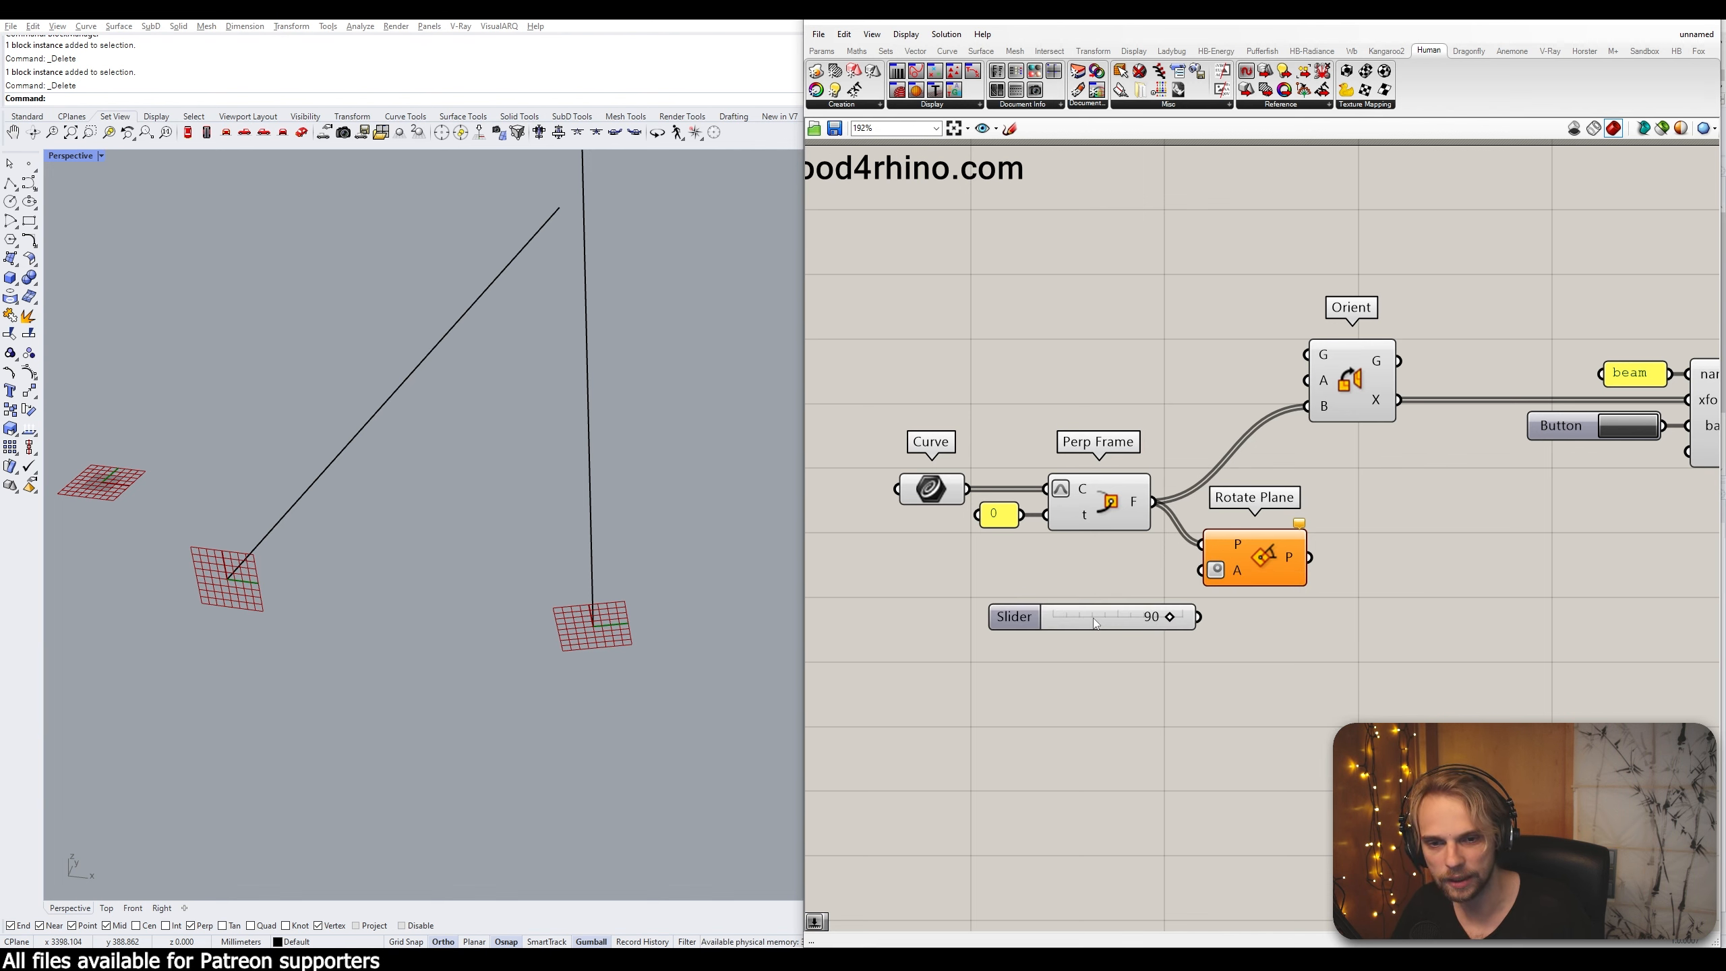
{"action": "left_click_drag", "start_coordinate": [1092, 618], "coordinate": [1042, 578]}
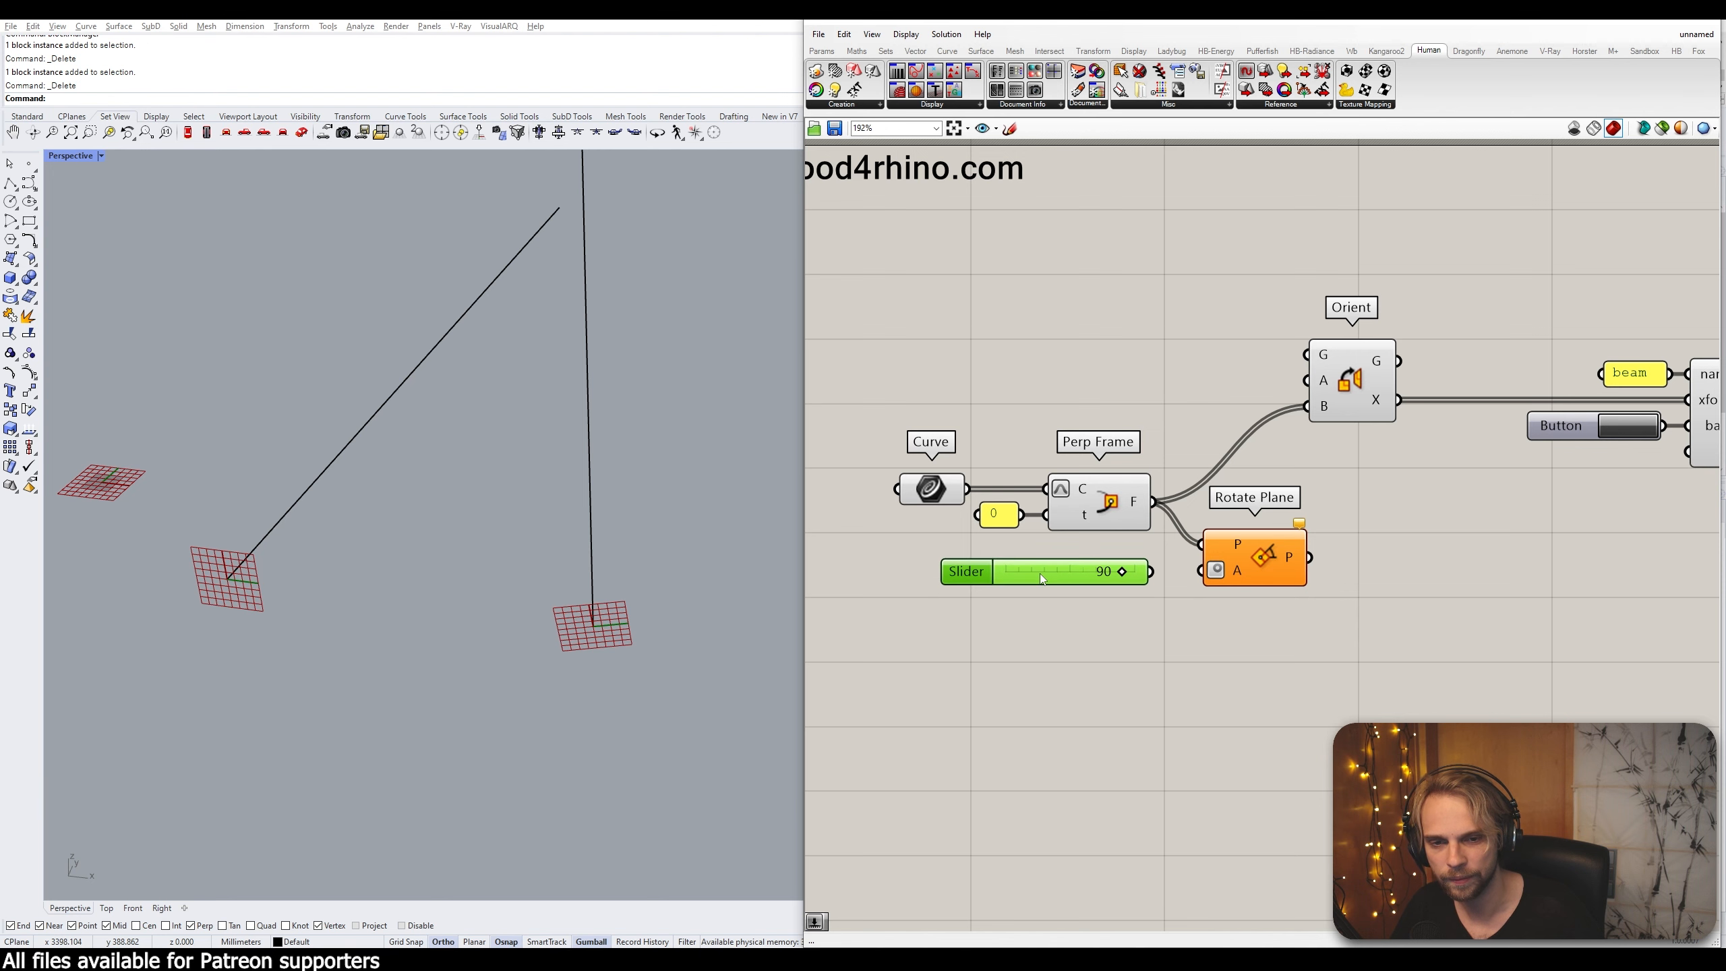
{"action": "left_click_drag", "start_coordinate": [1155, 575], "coordinate": [1255, 574]}
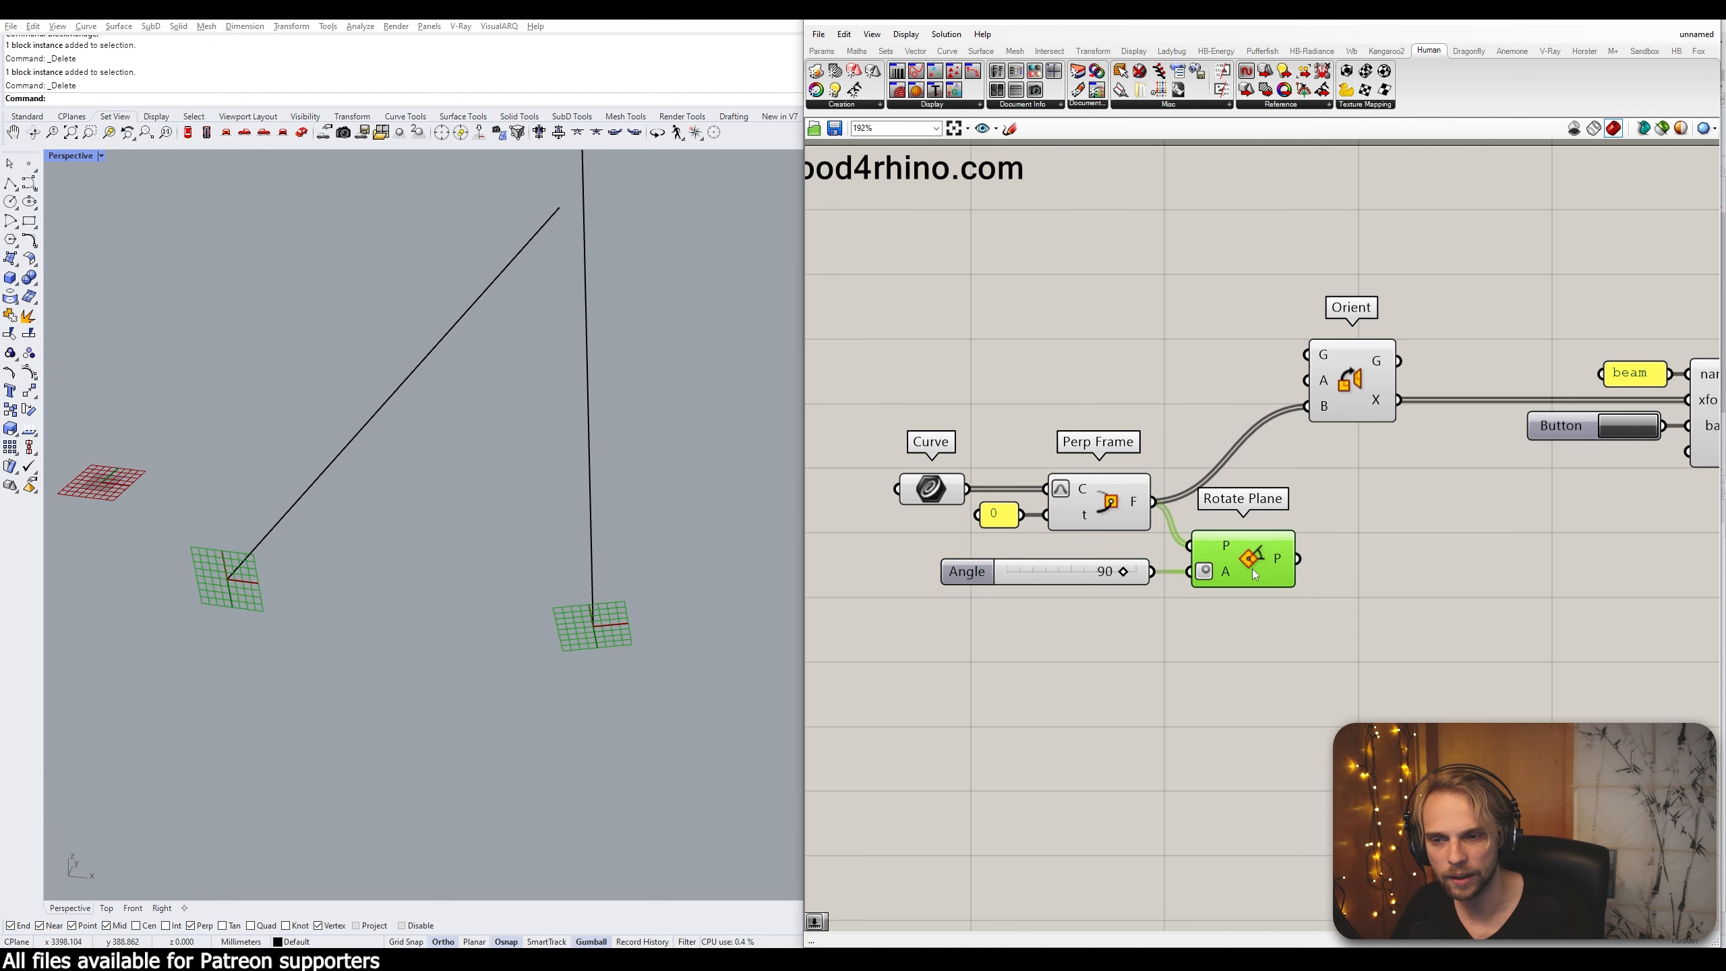
{"action": "left_click", "coordinate": [1350, 578]}
Replace the wire into Orient's target plane B with Rotate Plane's output and compare the original and rotated frames
{"action": "right_click_drag", "start_coordinate": [1352, 578], "coordinate": [1339, 650]}
{"action": "mouse_move", "coordinate": [1303, 635]}
{"action": "left_mouse_down"}
{"action": "mouse_move", "coordinate": [1341, 564]}
{"action": "mouse_move", "coordinate": [1315, 480]}
{"action": "mouse_move", "coordinate": [1303, 491]}
{"action": "left_mouse_up"}
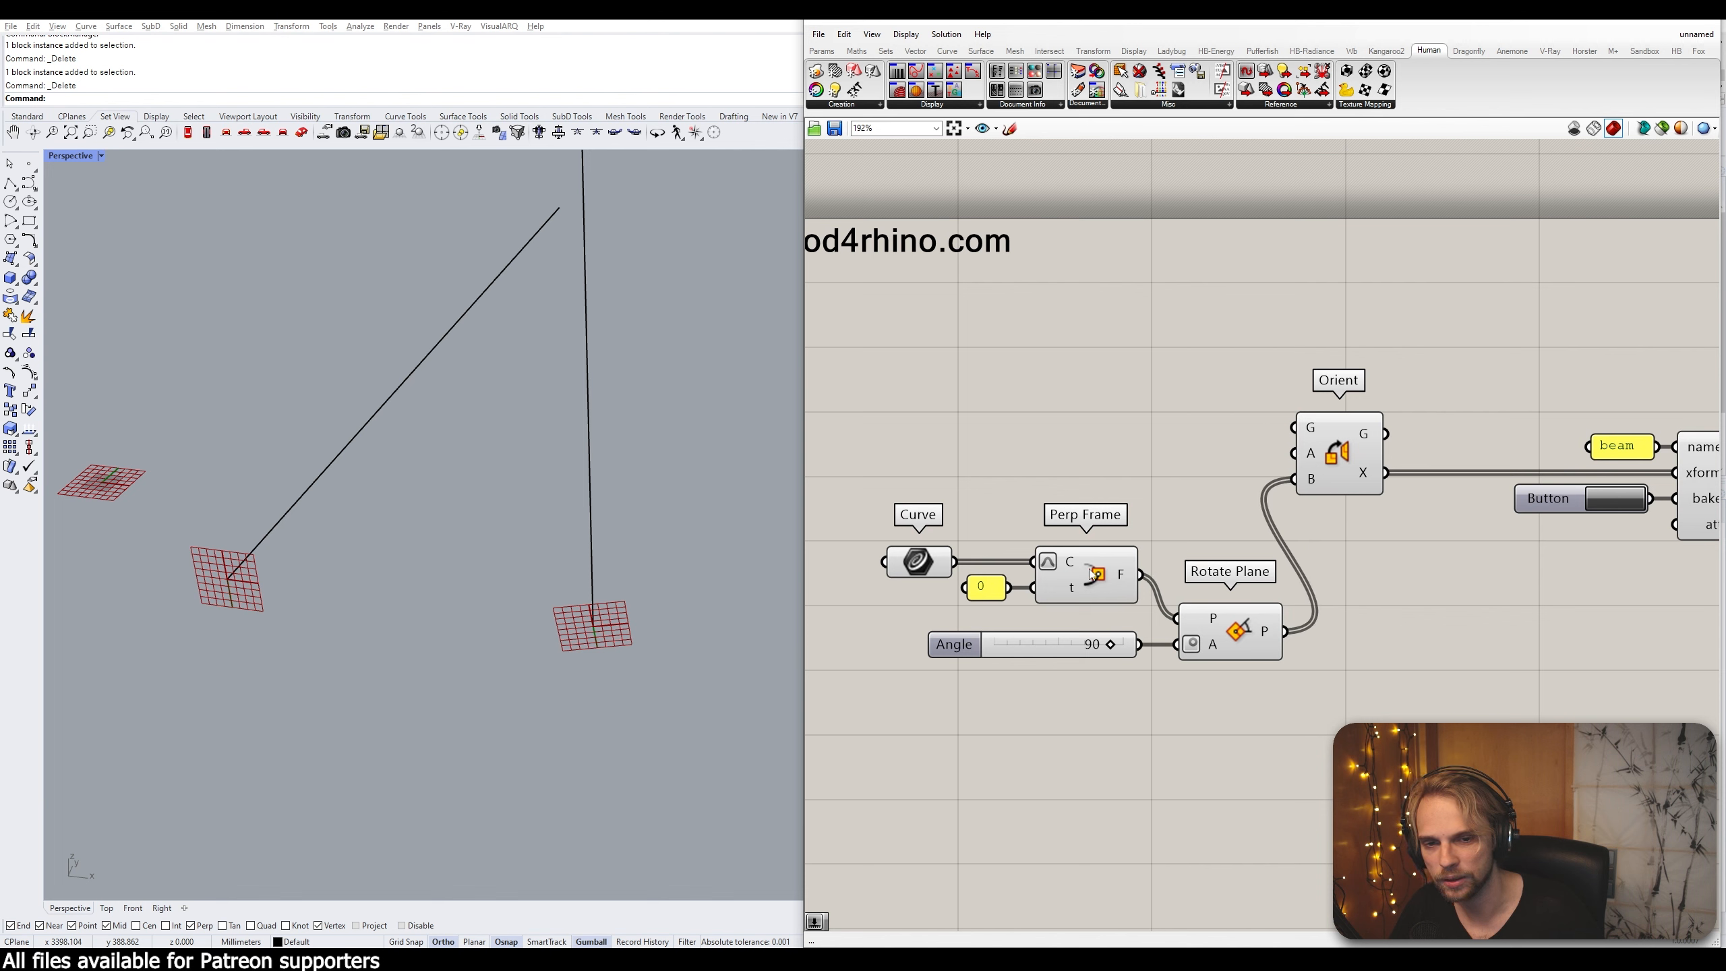
{"action": "left_click", "coordinate": [1112, 578]}
{"action": "left_click", "coordinate": [1112, 498]}
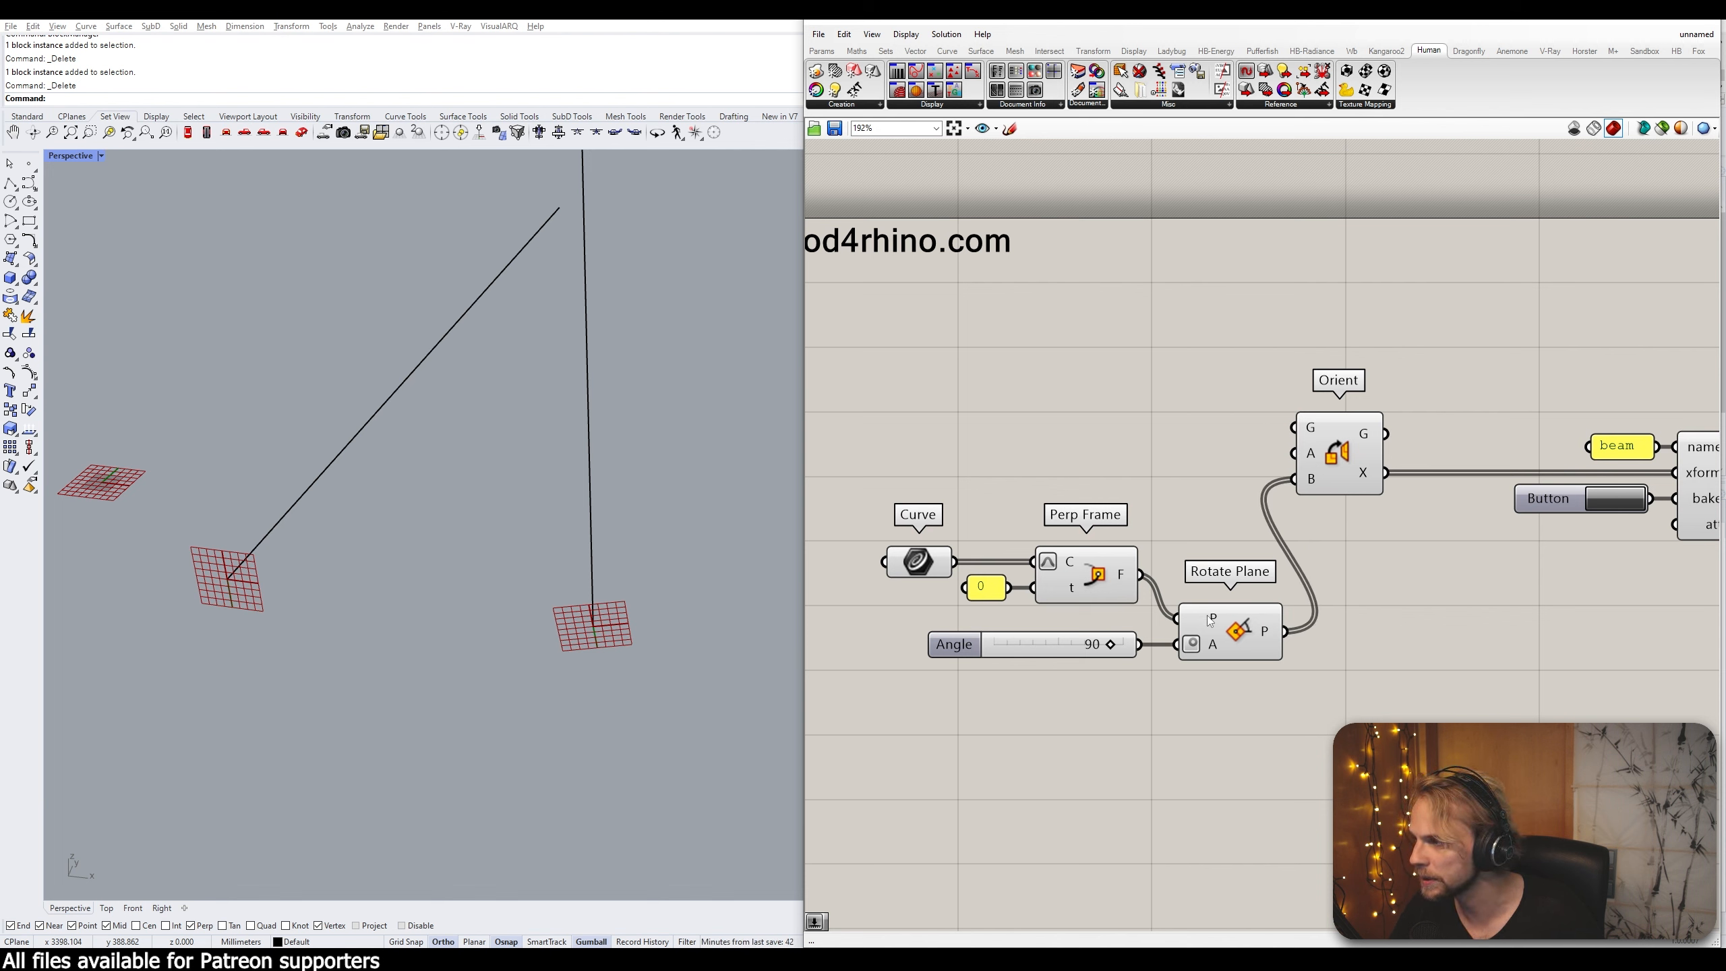
{"action": "left_click", "coordinate": [1217, 618]}
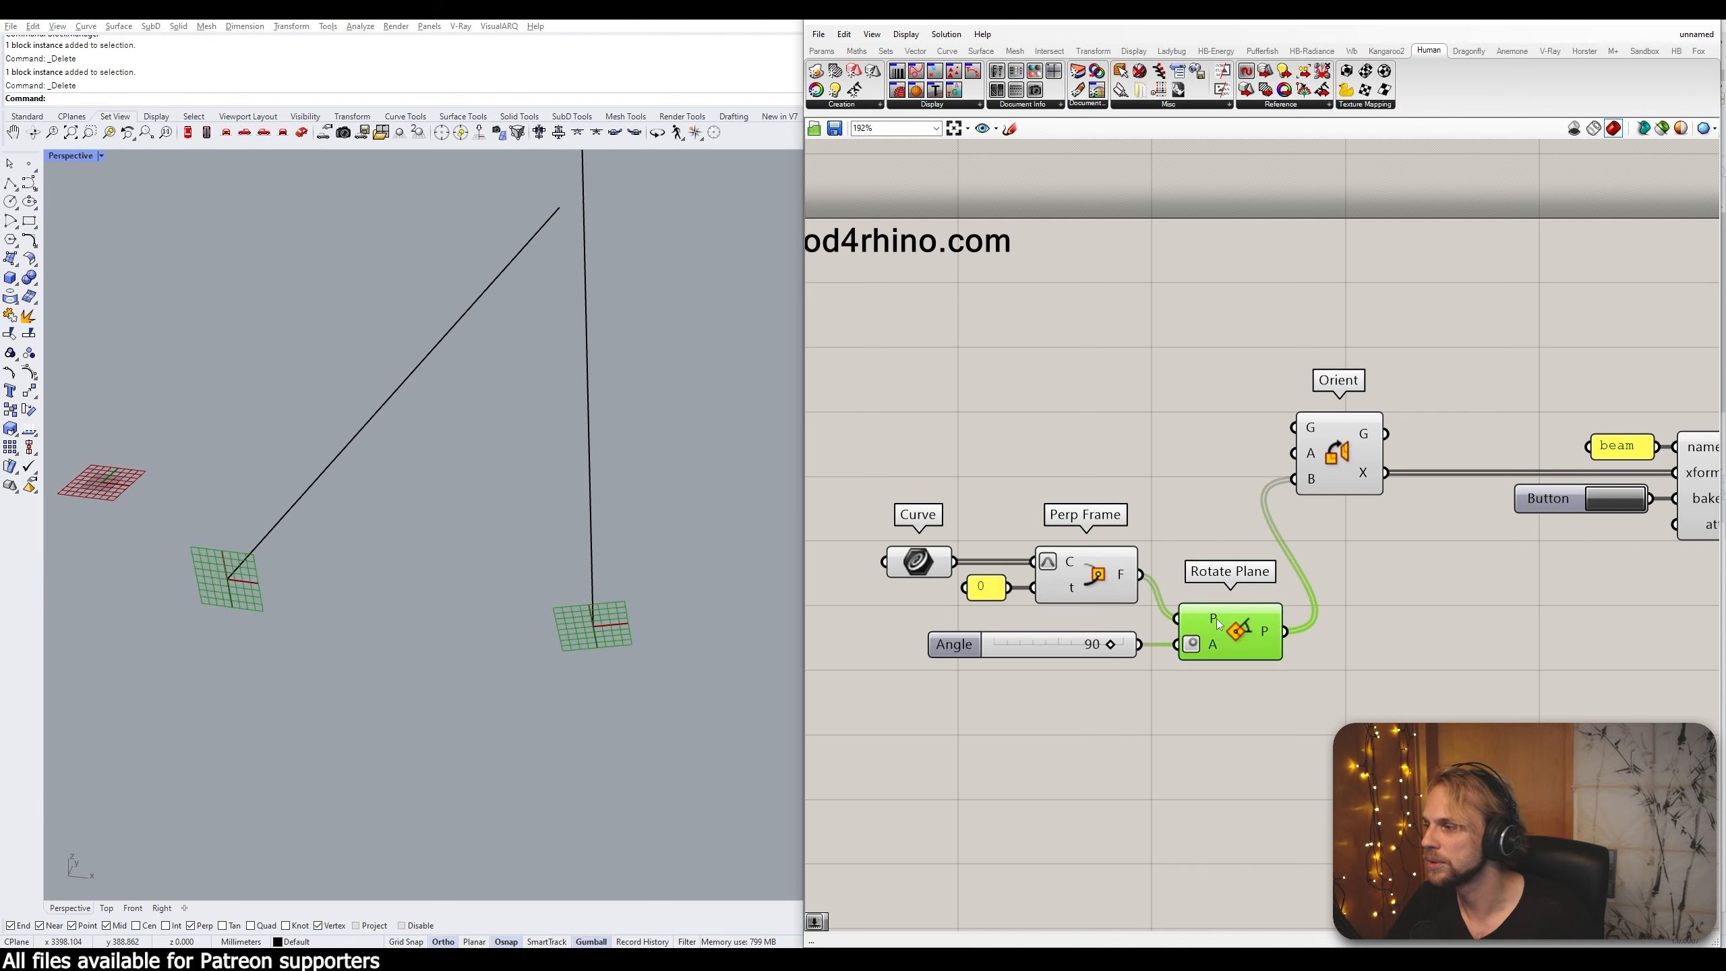
{"action": "left_click", "coordinate": [1196, 500]}
Bake the beam blocks on the planes rotated by 90 degrees and check their orientation along the lines
{"action": "right_click_drag", "start_coordinate": [1698, 576], "coordinate": [1475, 575]}
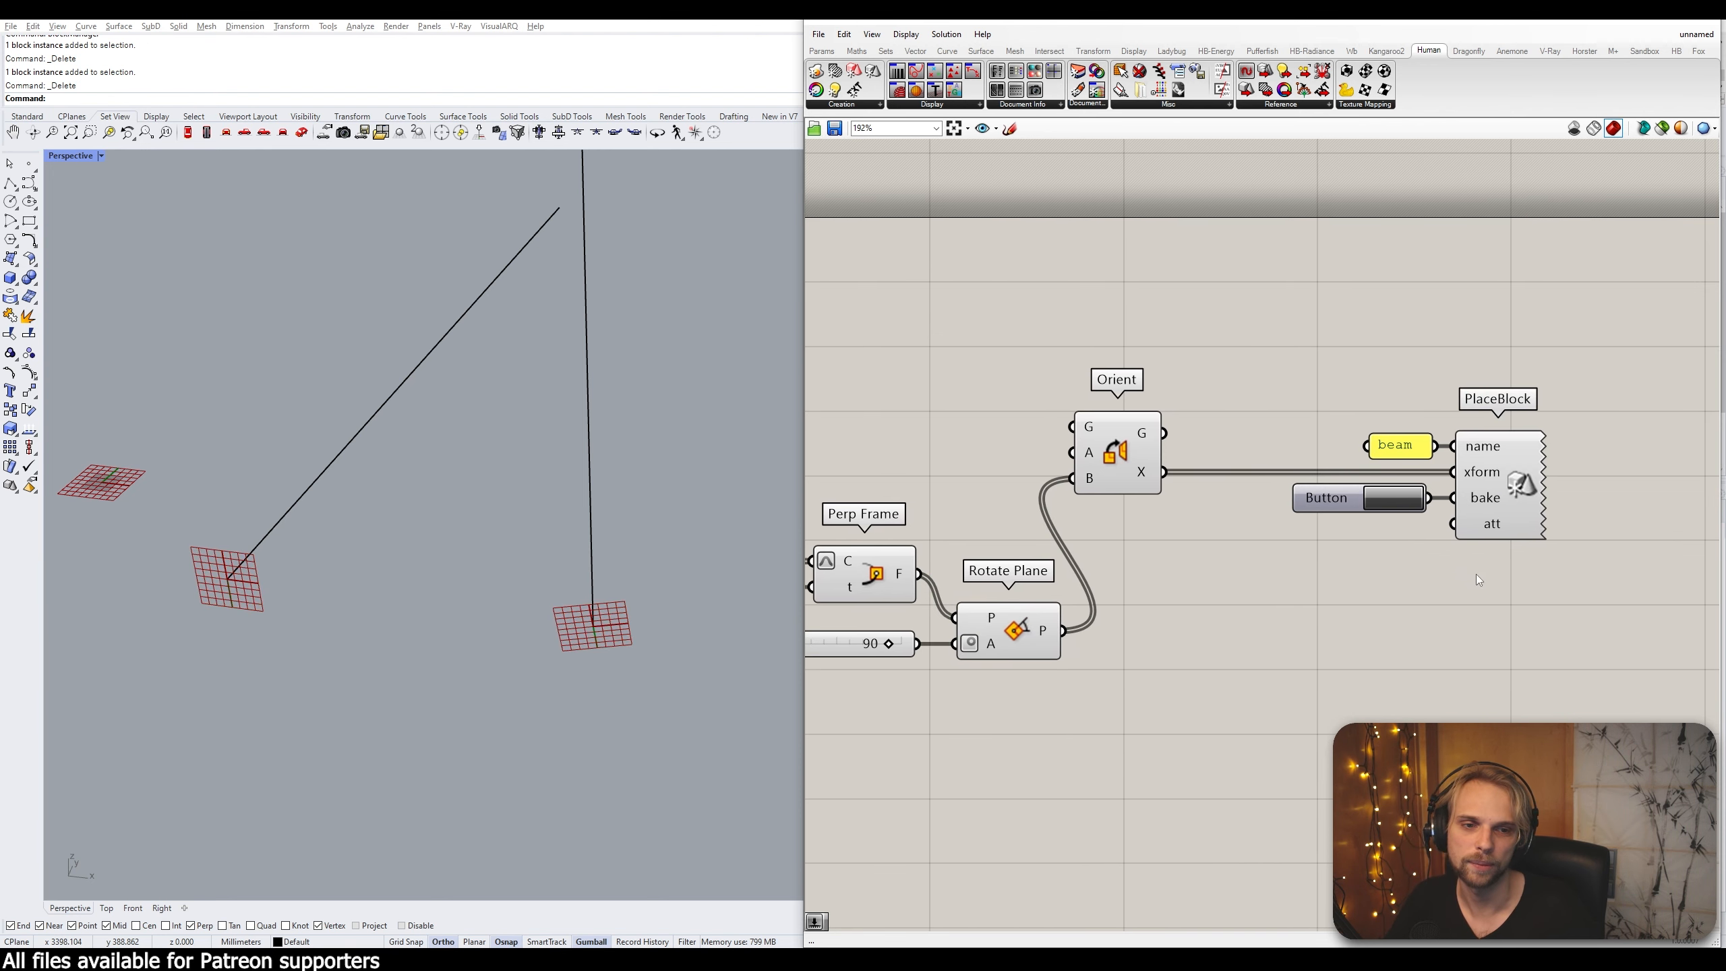
{"action": "left_click", "coordinate": [1395, 498]}
{"action": "right_click_drag", "start_coordinate": [440, 523], "coordinate": [502, 348]}
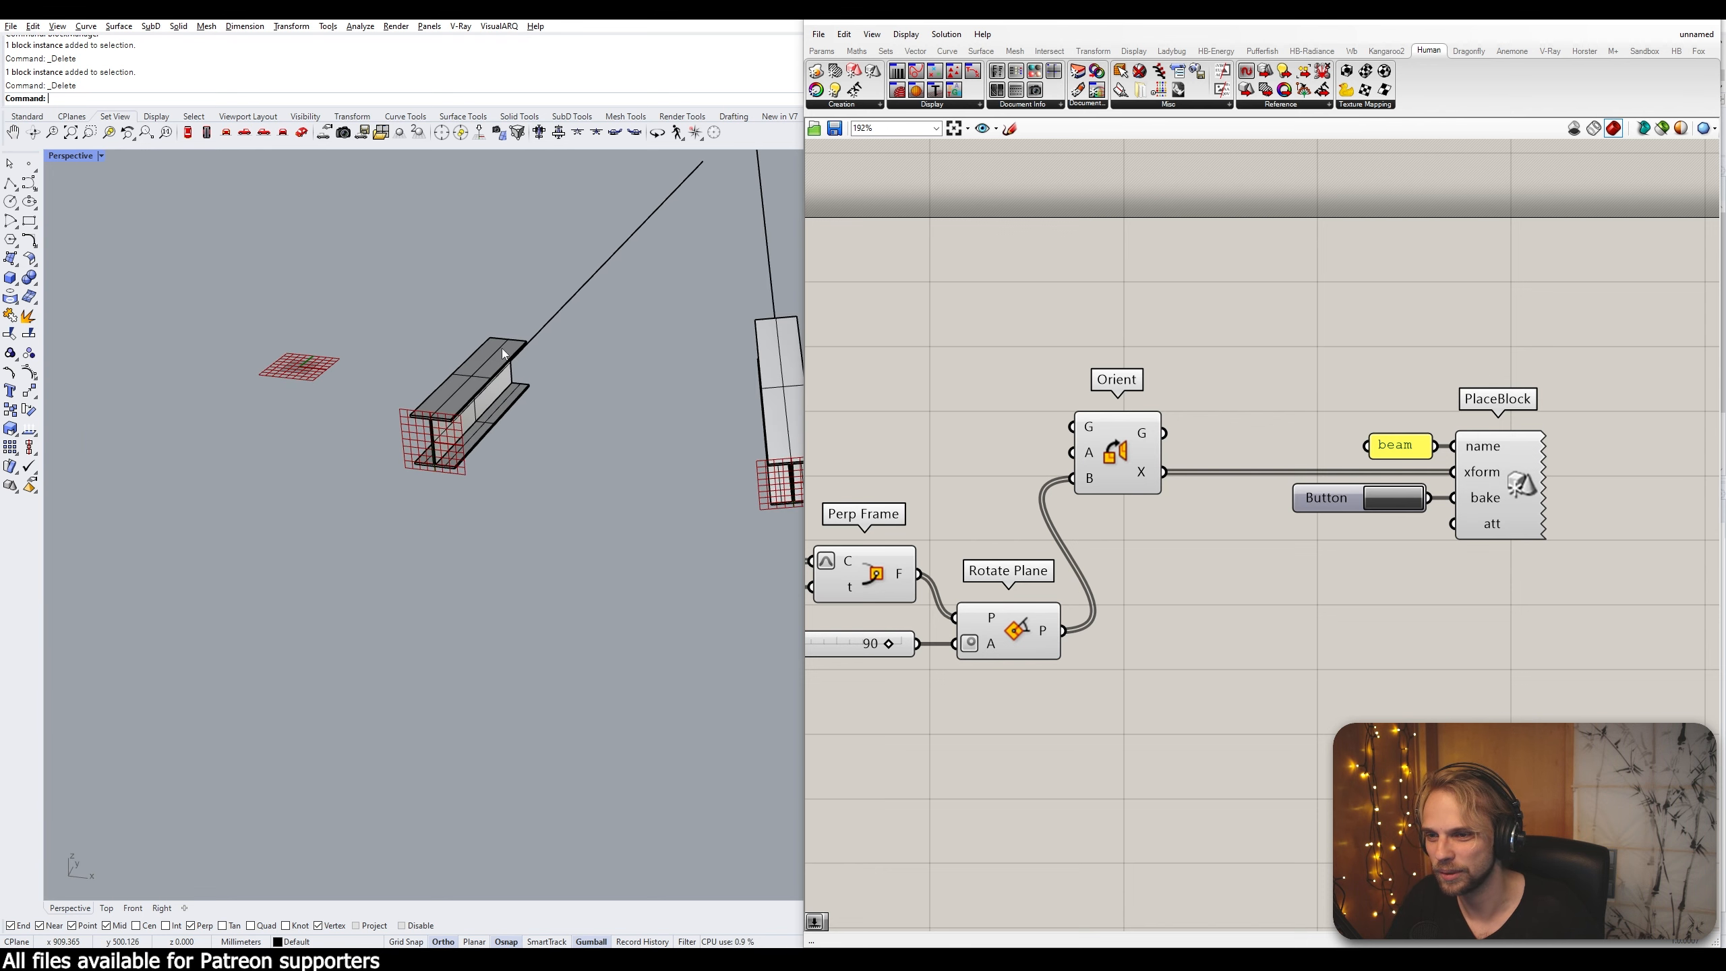
Set the Angle slider to 53 and bake another set of beam blocks to check the changed rotation
{"action": "right_click_drag", "start_coordinate": [922, 626], "coordinate": [1117, 523]}
{"action": "scroll", "coordinate": [1117, 523], "scroll_direction": "up", "scroll_amount": 2}
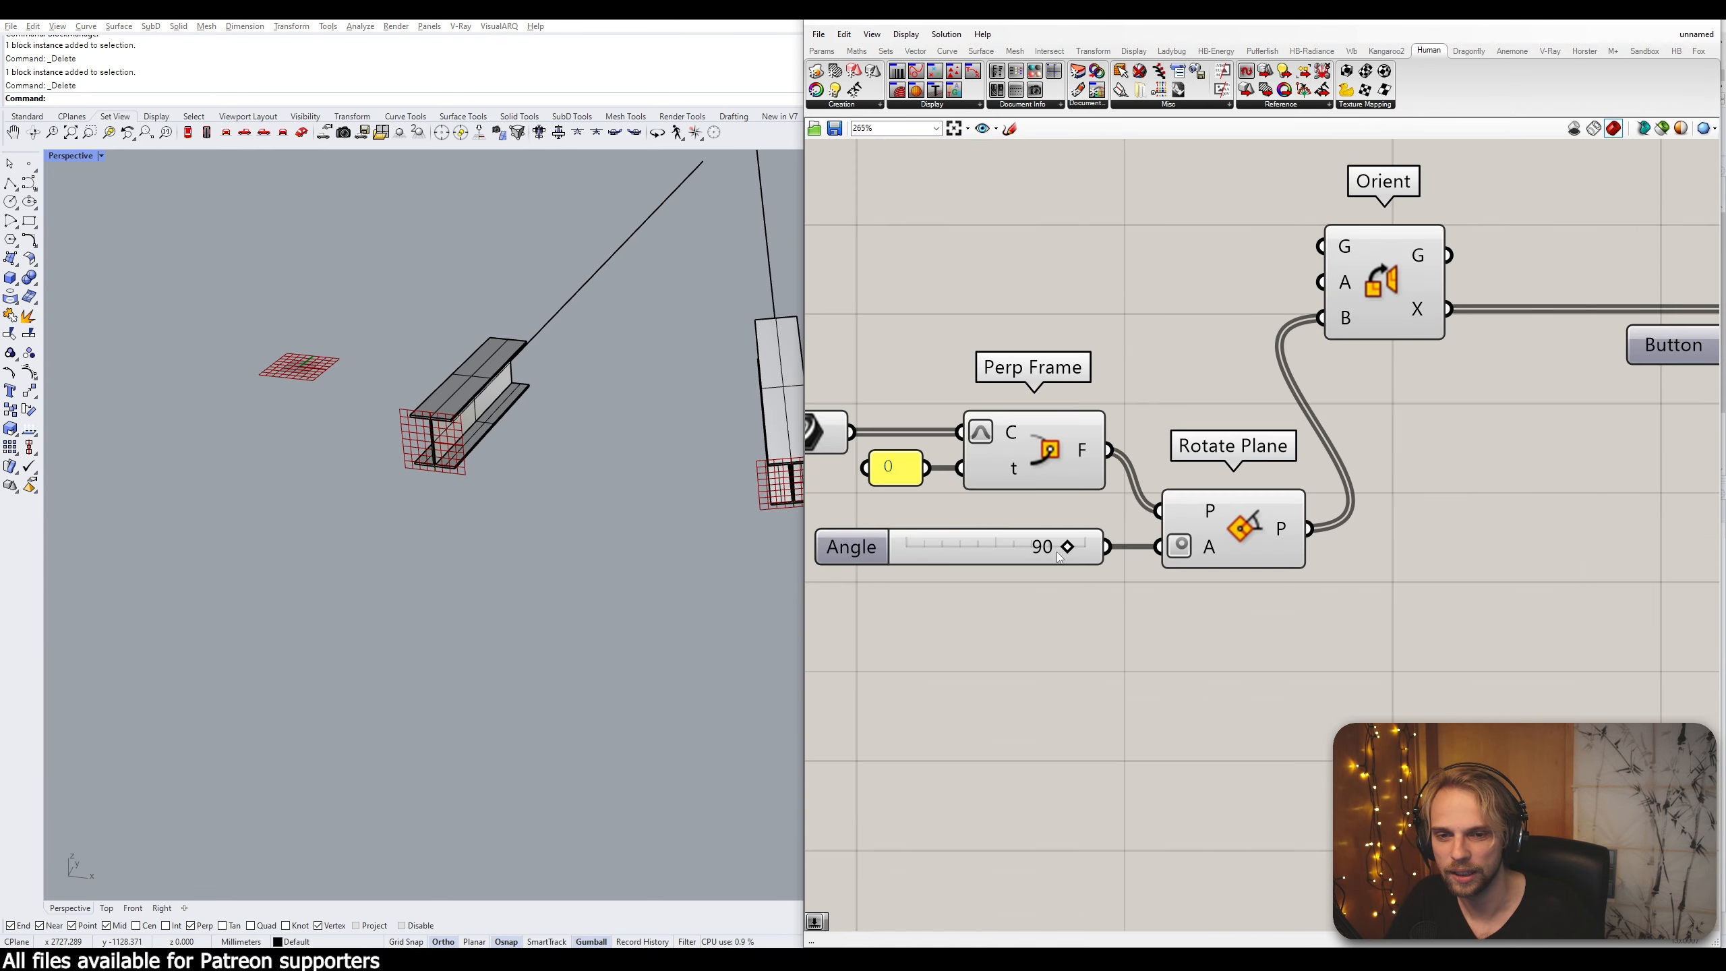
{"action": "left_click_drag", "start_coordinate": [1067, 552], "coordinate": [1010, 564]}
{"action": "scroll", "coordinate": [1011, 564], "scroll_direction": "down", "scroll_amount": 3}
{"action": "right_click_drag", "start_coordinate": [1212, 552], "coordinate": [991, 611]}
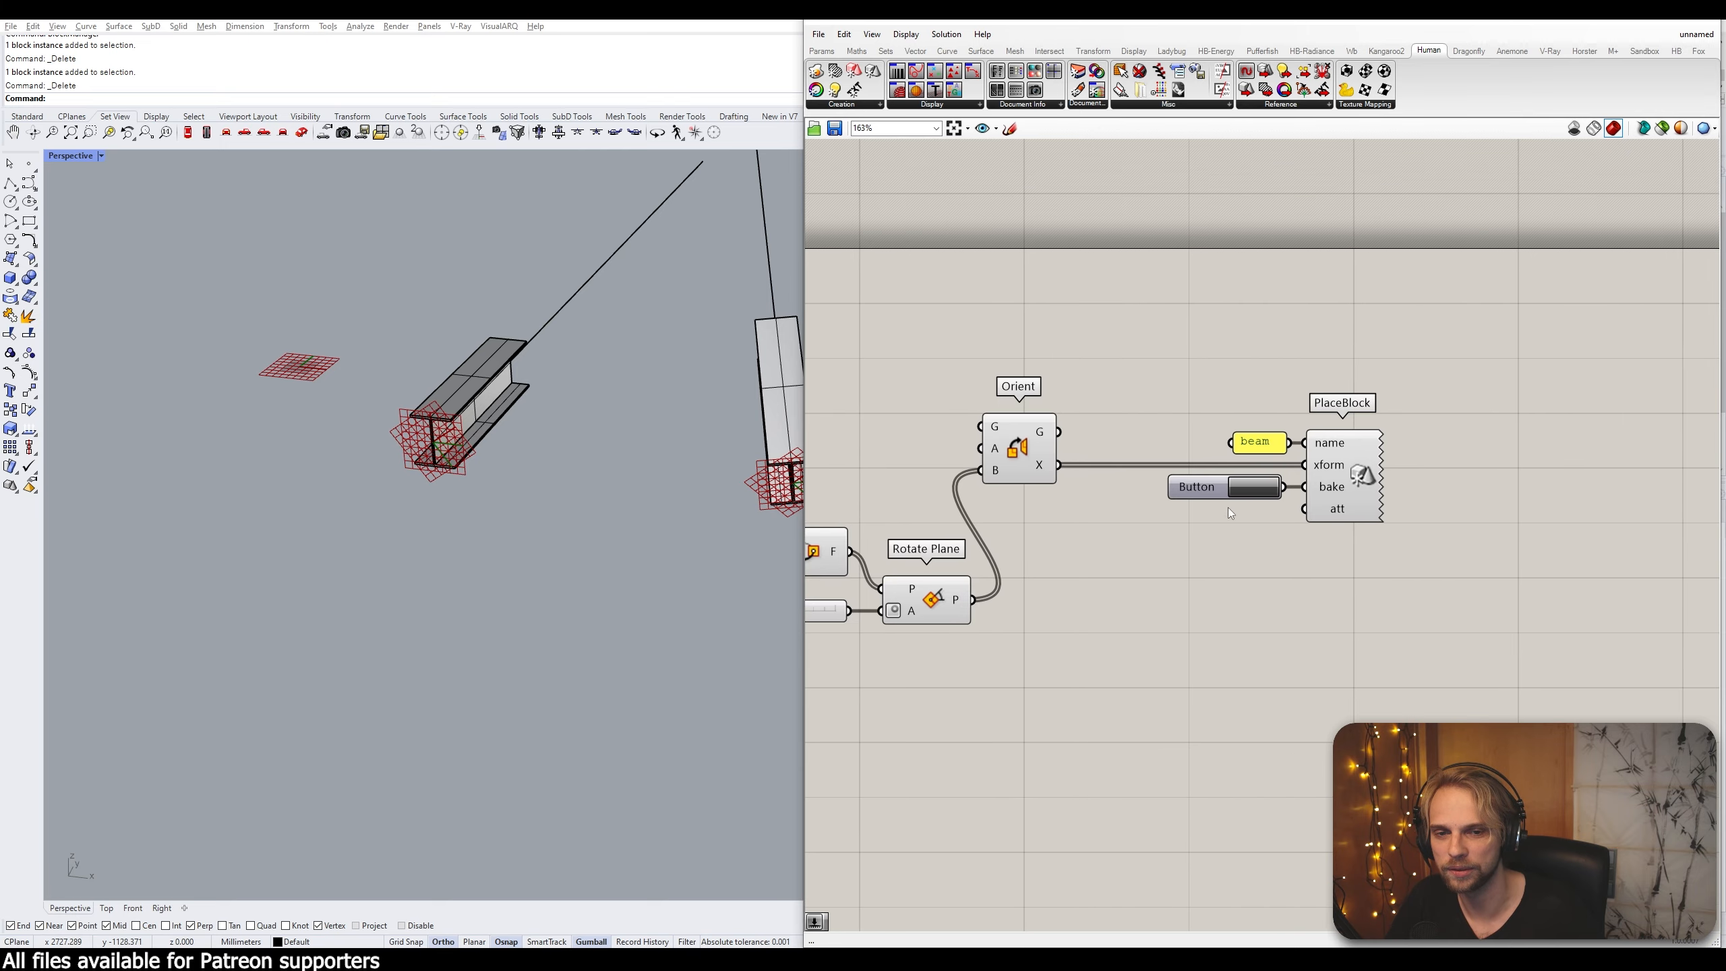
{"action": "left_click", "coordinate": [1261, 490]}
{"action": "right_click_drag", "start_coordinate": [420, 502], "coordinate": [460, 470]}
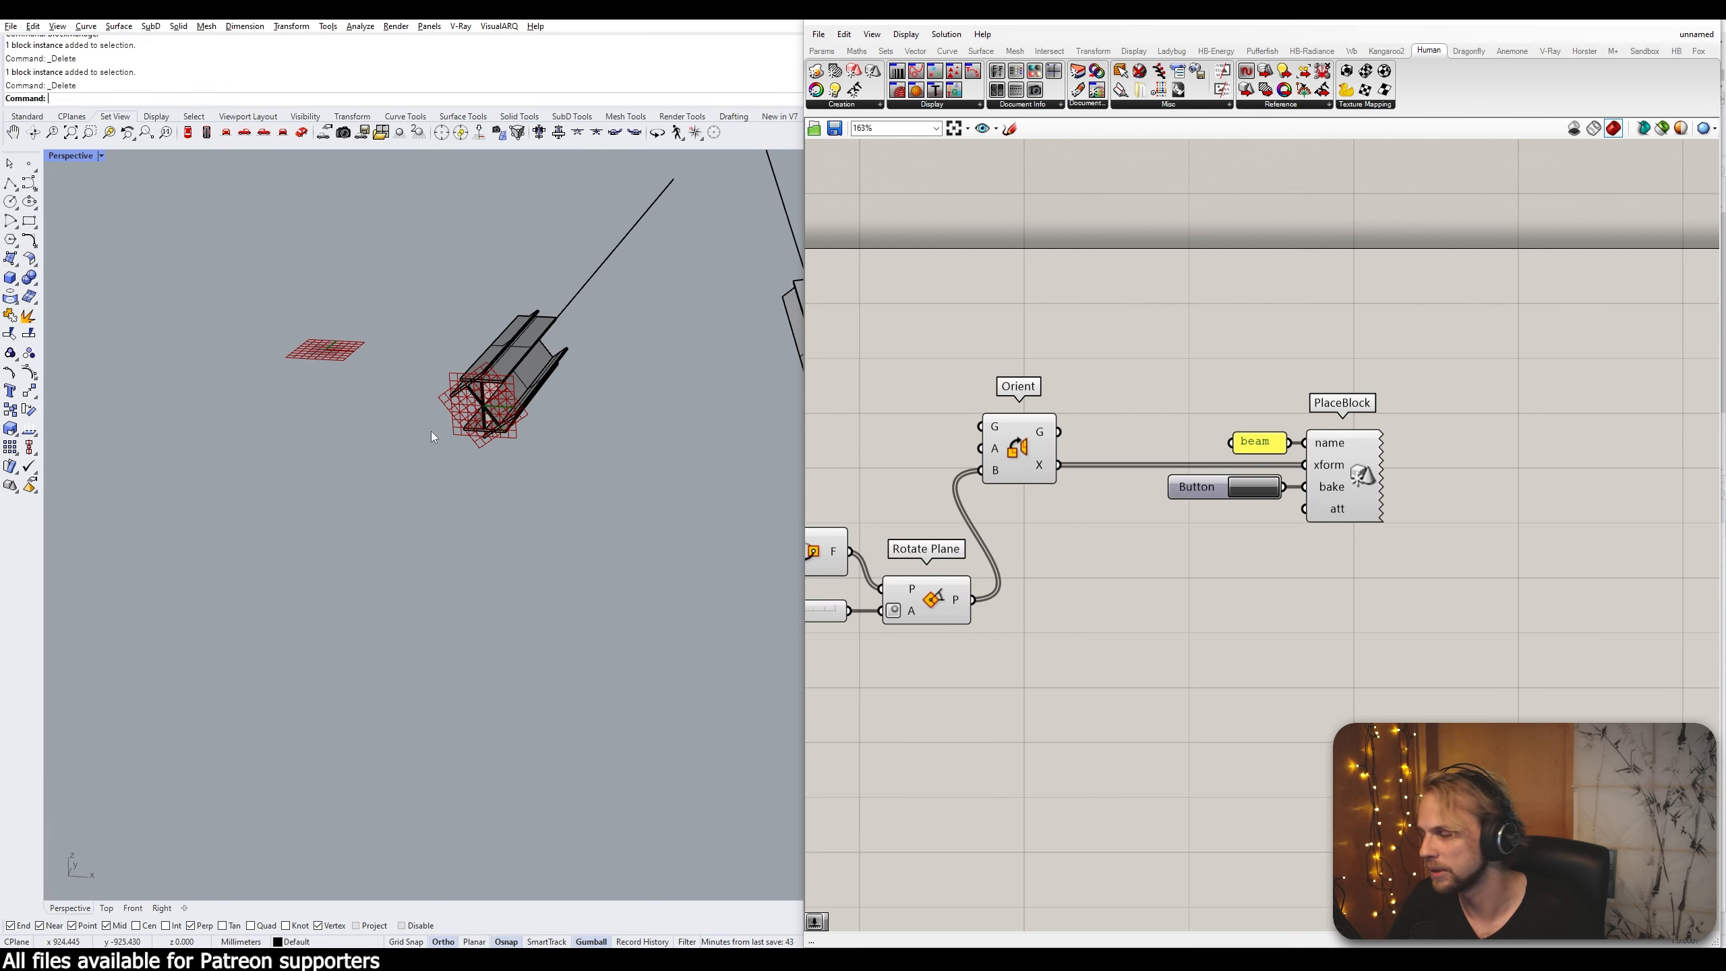
Replace the Angle slider with a panel containing 90, wire it into Rotate Plane's angle input and place it directly beside that input
{"action": "right_click_drag", "start_coordinate": [955, 649], "coordinate": [1195, 610]}
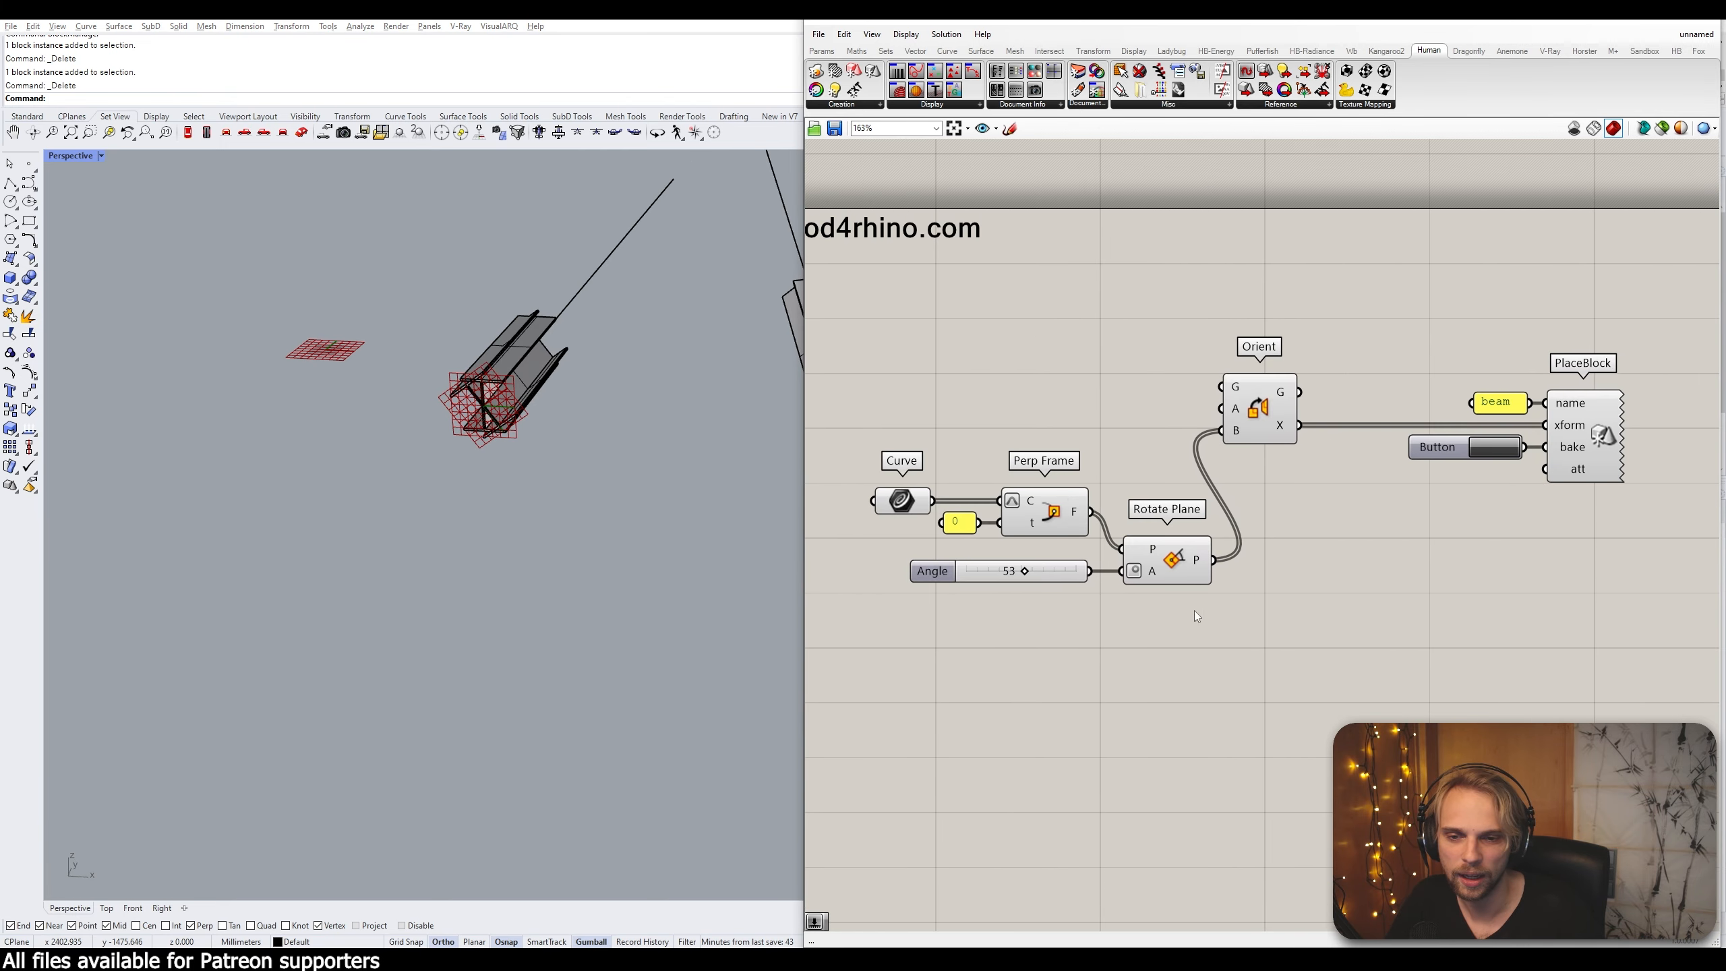
{"action": "left_click", "coordinate": [1052, 574]}
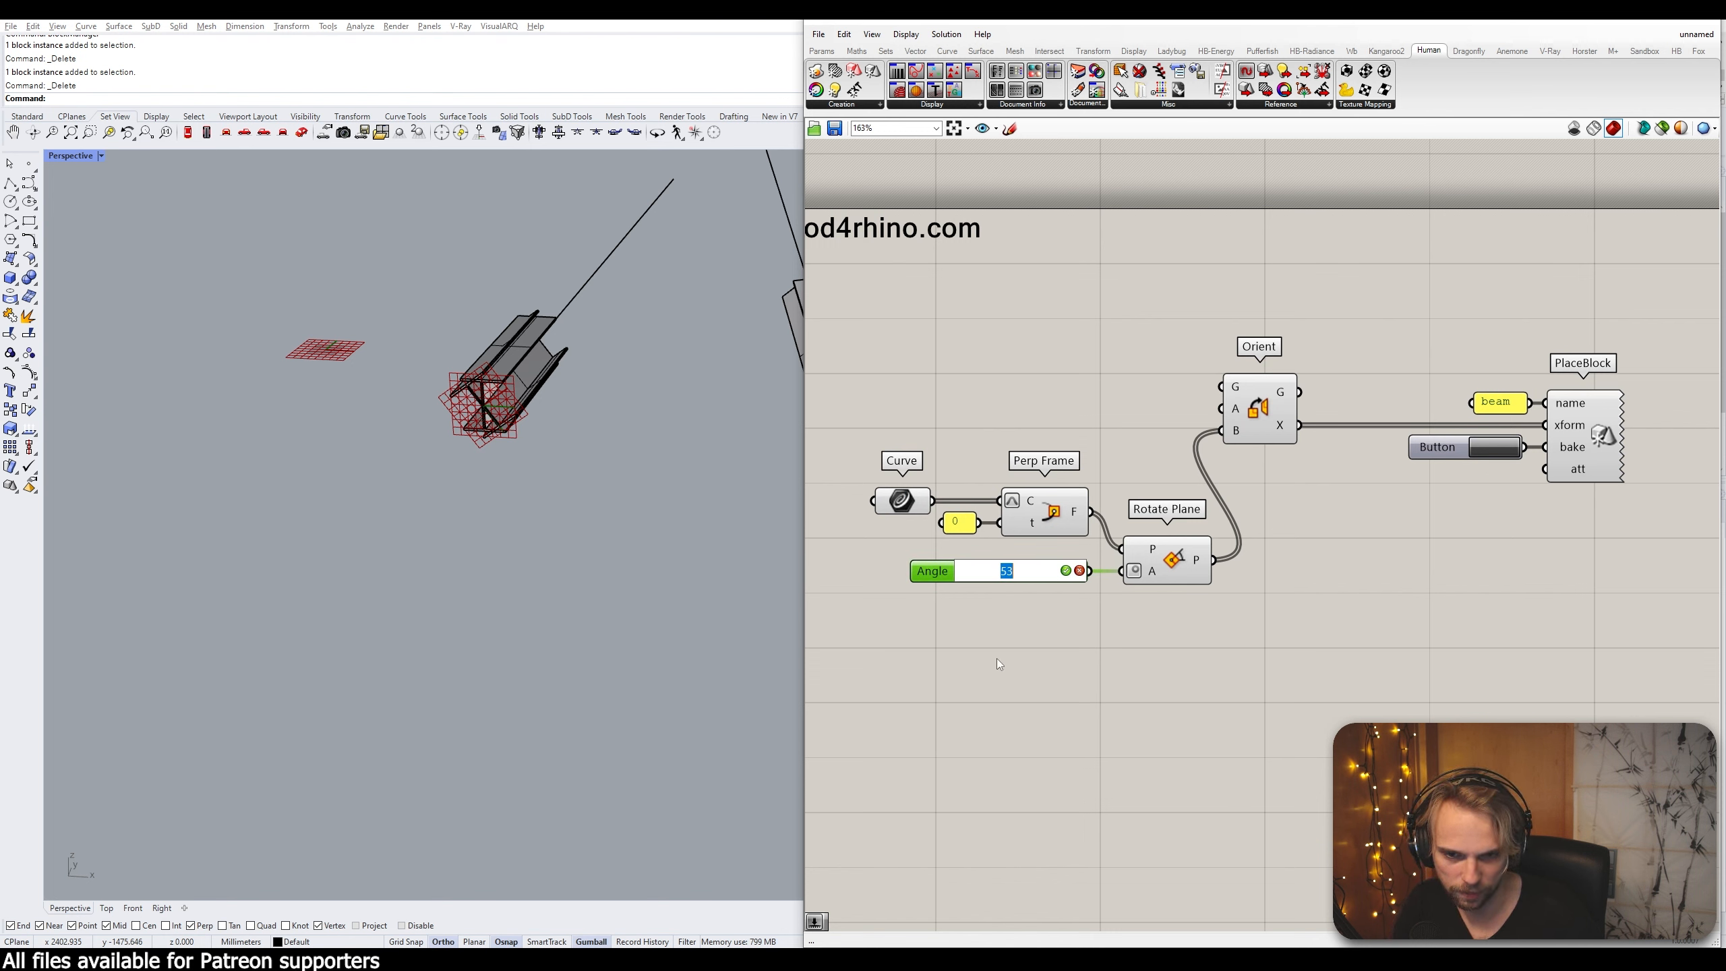
{"action": "key", "text": "Delete"}
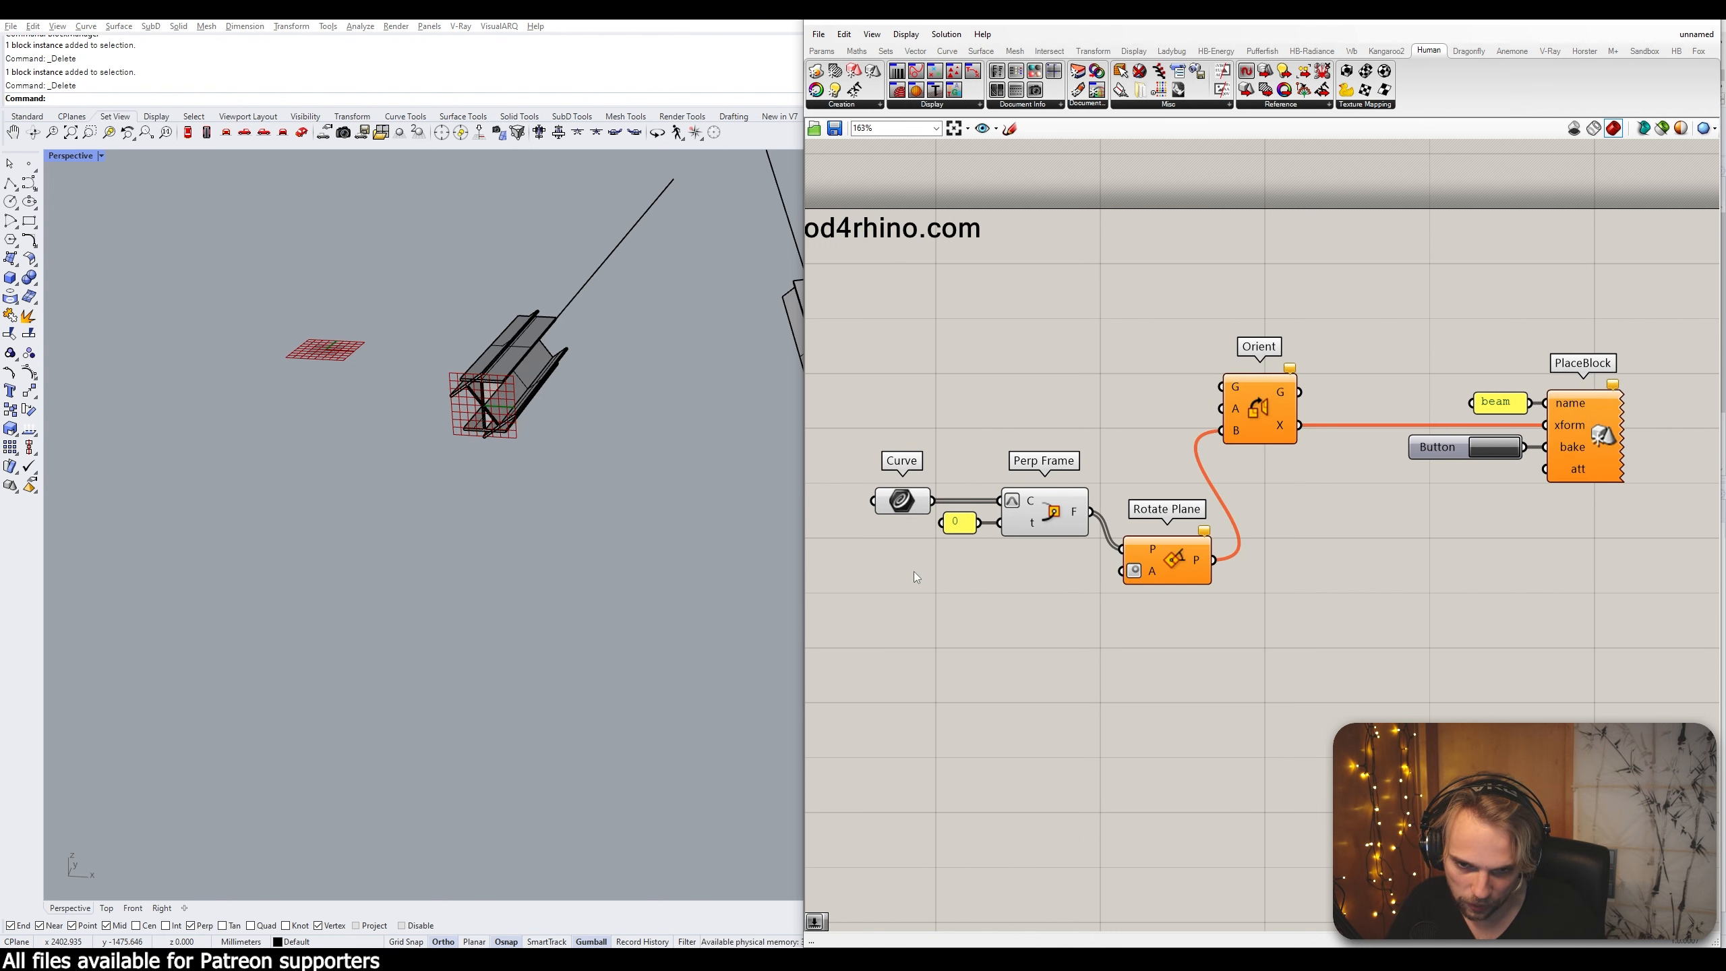
{"action": "double_click", "coordinate": [915, 572]}
{"action": "type", "text": "//90"}
{"action": "key", "text": "Return"}
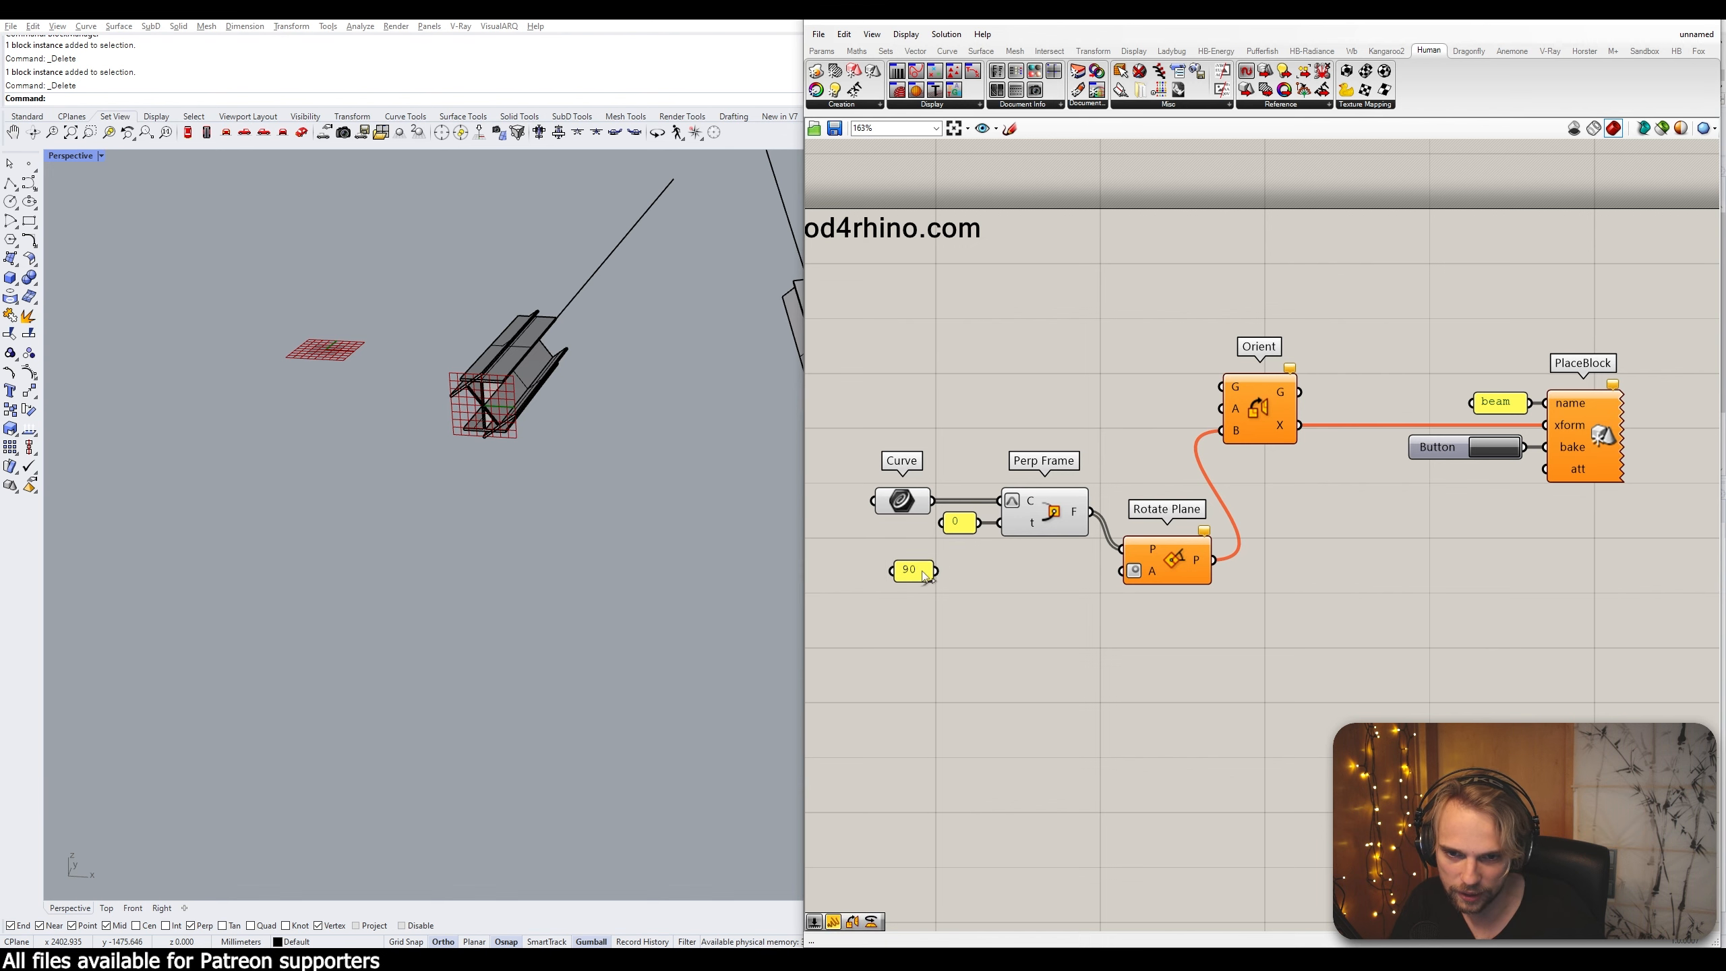
{"action": "left_click_drag", "start_coordinate": [937, 572], "coordinate": [1121, 571]}
{"action": "left_click_drag", "start_coordinate": [910, 576], "coordinate": [1047, 565]}
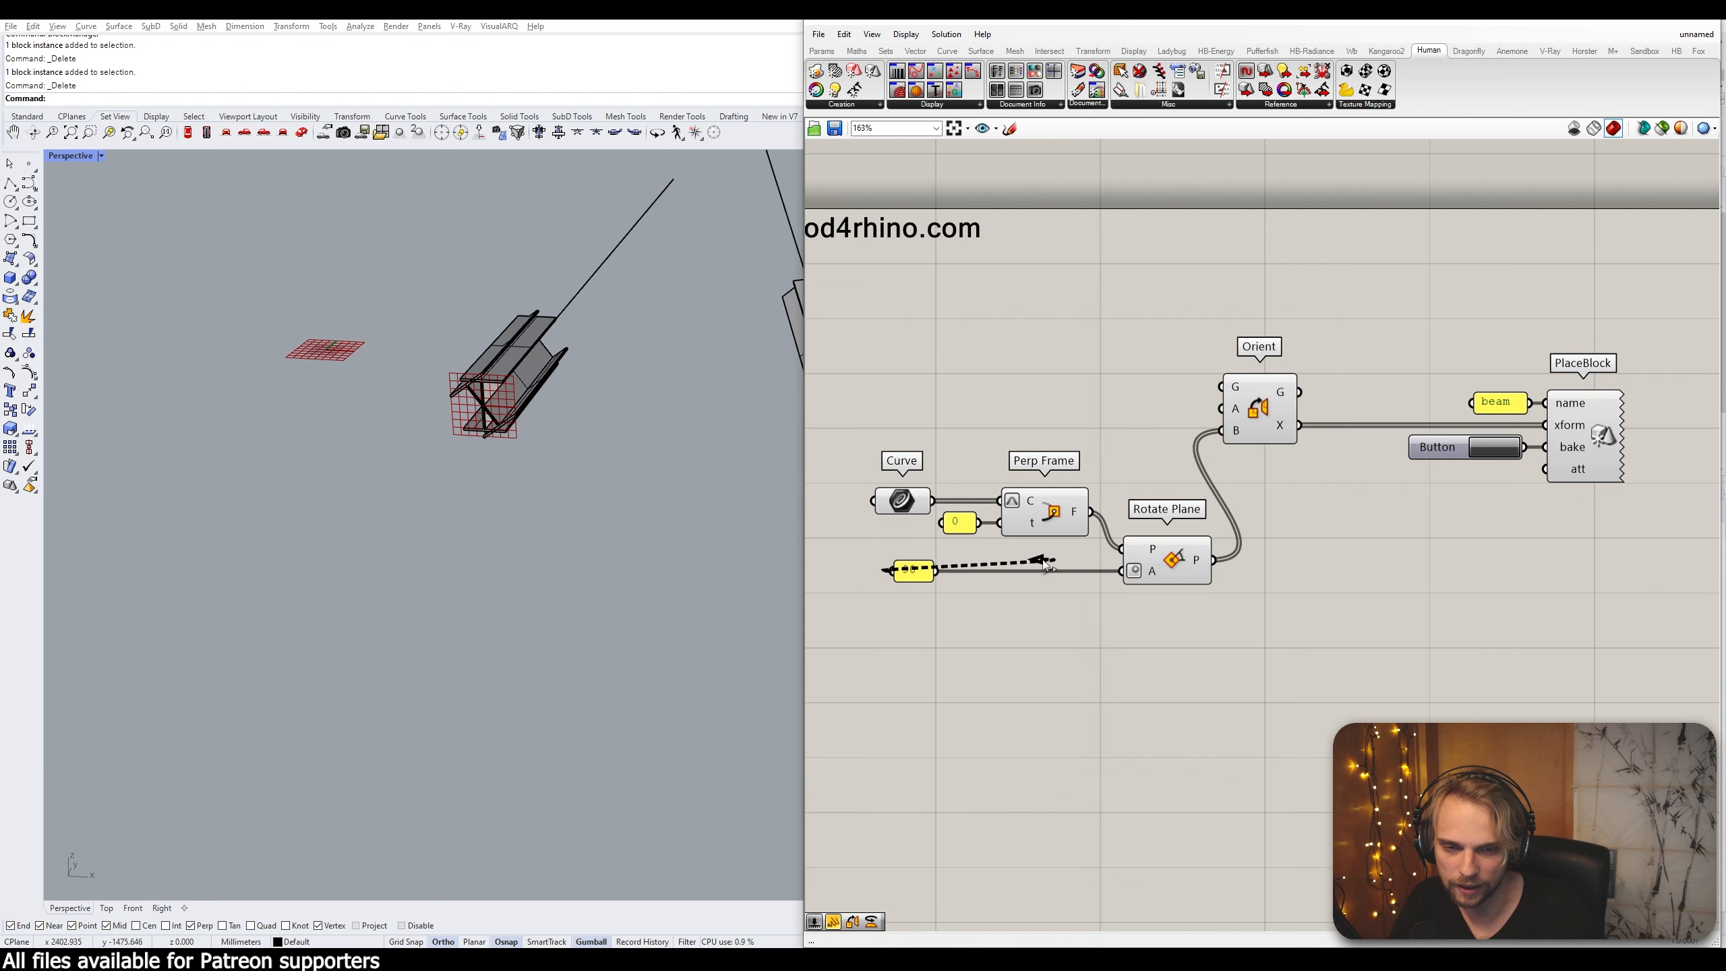
{"action": "left_click_drag", "start_coordinate": [921, 577], "coordinate": [1095, 571]}
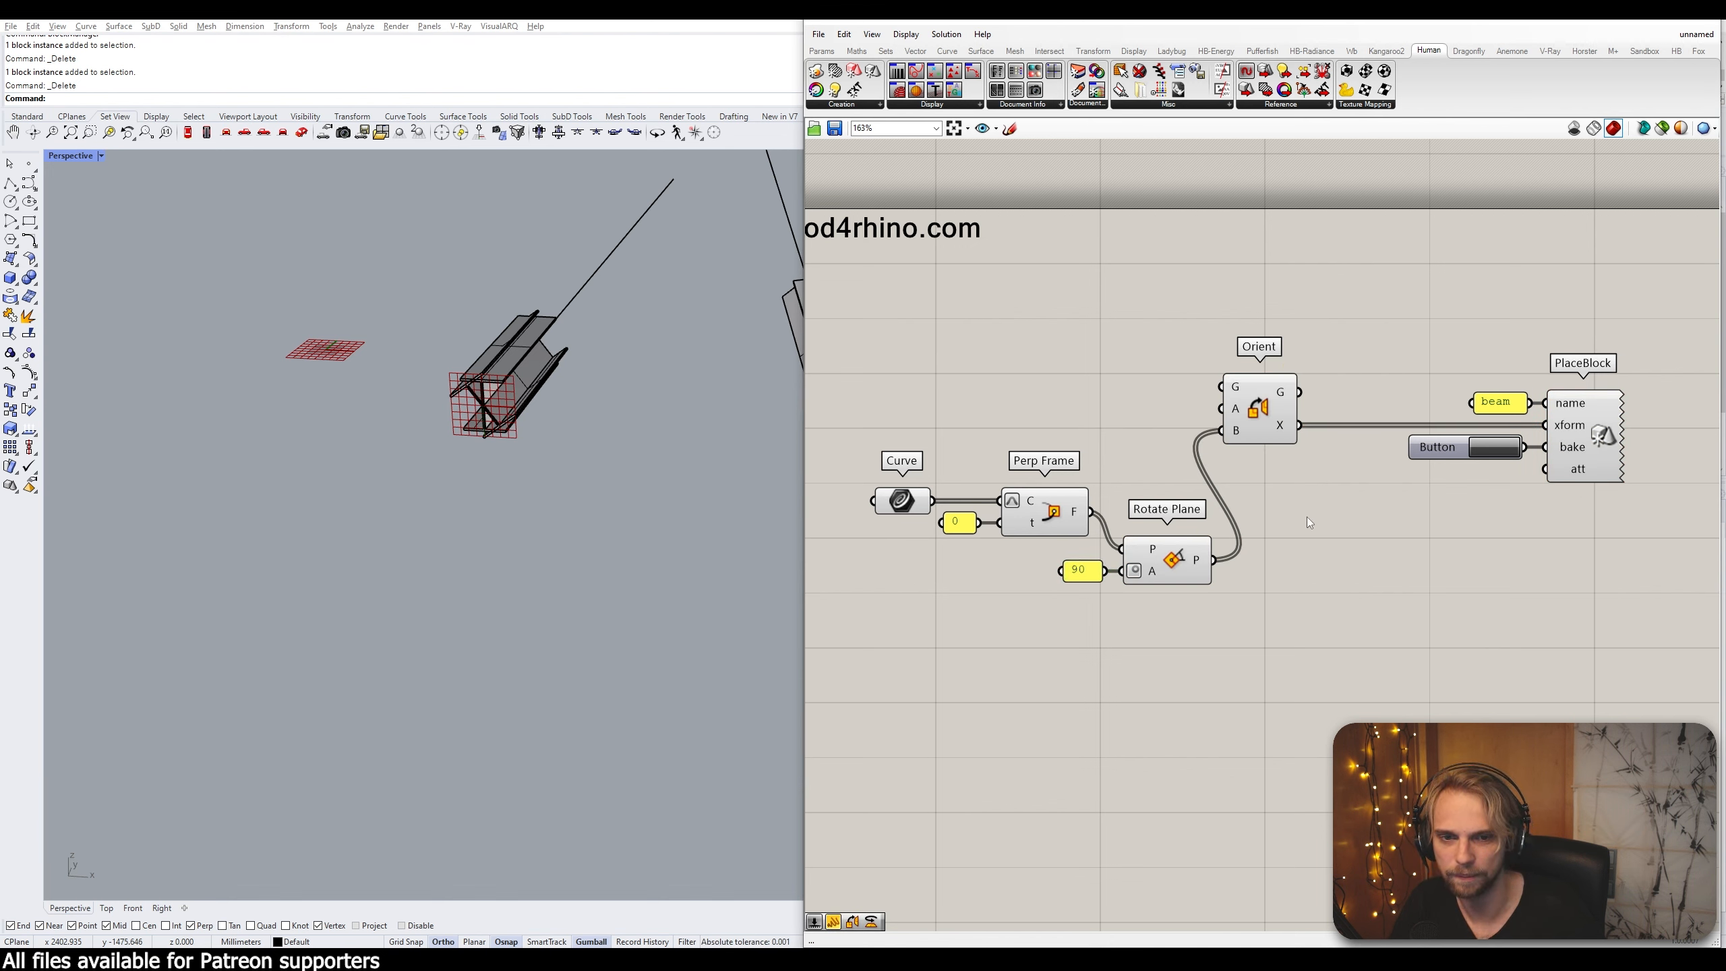
Shift the Curve, Perp Frame and Rotate Plane components with their panels slightly away from Orient
{"action": "left_click_drag", "start_coordinate": [1265, 712], "coordinate": [818, 468]}
{"action": "mouse_move", "coordinate": [903, 503]}
{"action": "left_mouse_down"}
{"action": "mouse_move", "coordinate": [819, 500]}
{"action": "mouse_move", "coordinate": [887, 484]}
{"action": "left_mouse_up"}
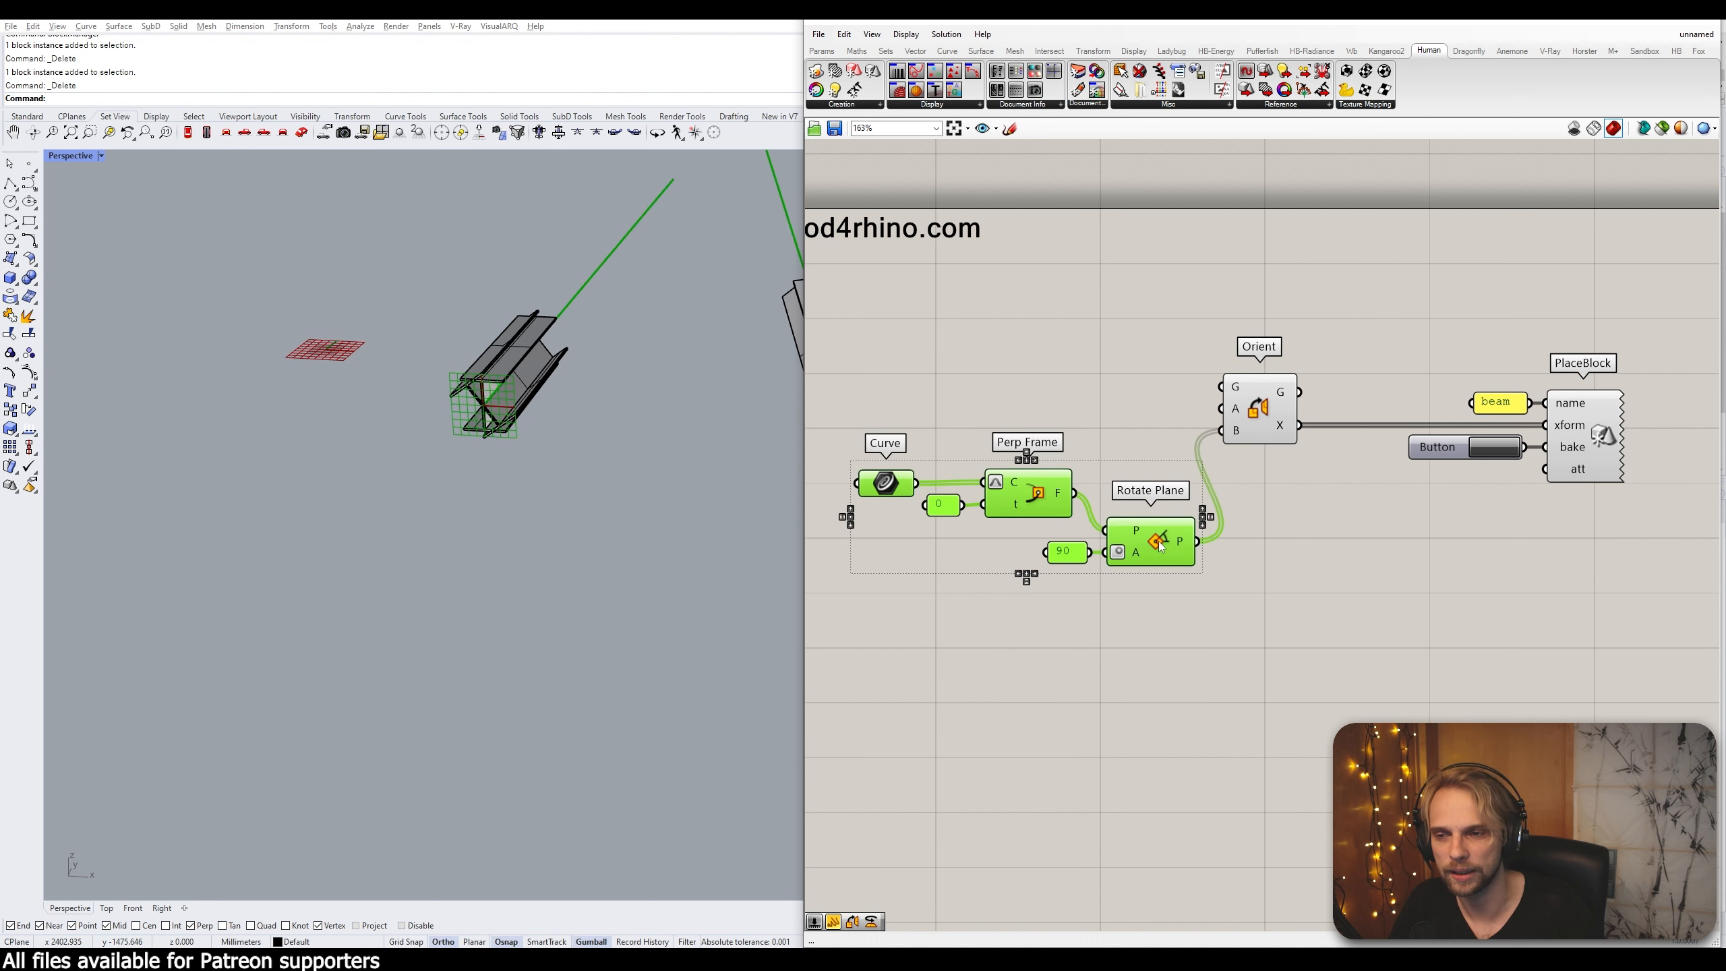
{"action": "left_click", "coordinate": [833, 527]}
Delete the baked beam blocks from both lines, leaving only the lines and their planes
{"action": "left_click", "coordinate": [533, 397]}
{"action": "key", "text": "Delete"}
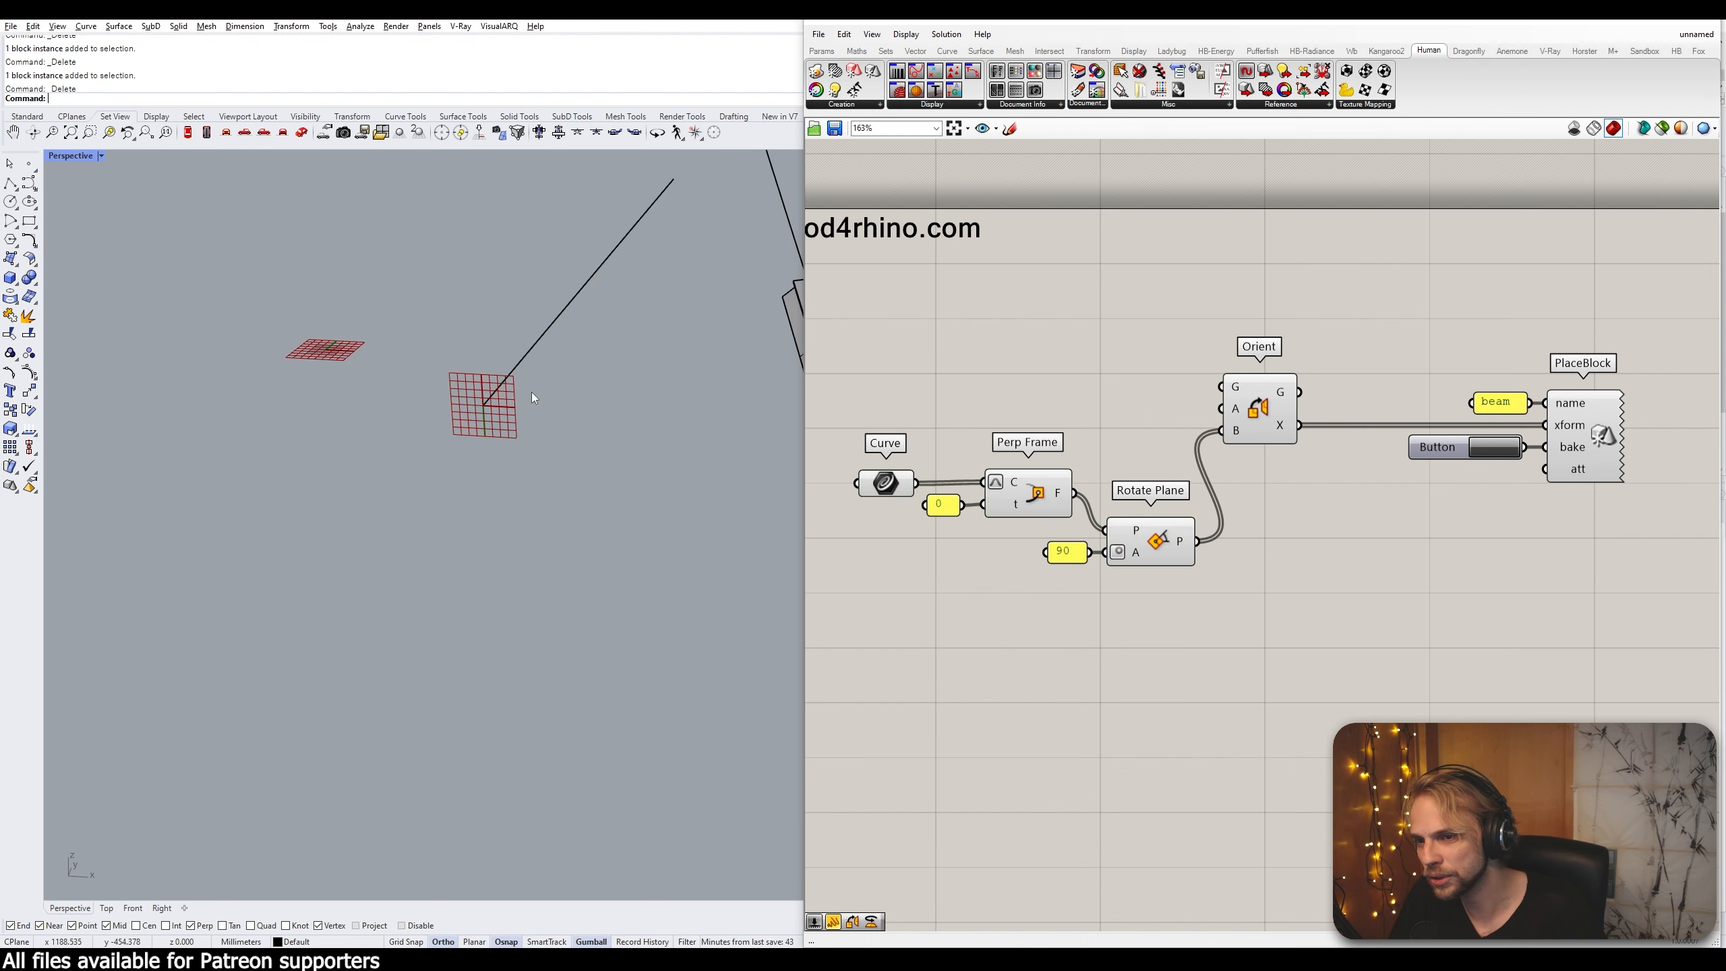
{"action": "right_click_drag", "start_coordinate": [563, 398], "coordinate": [503, 488]}
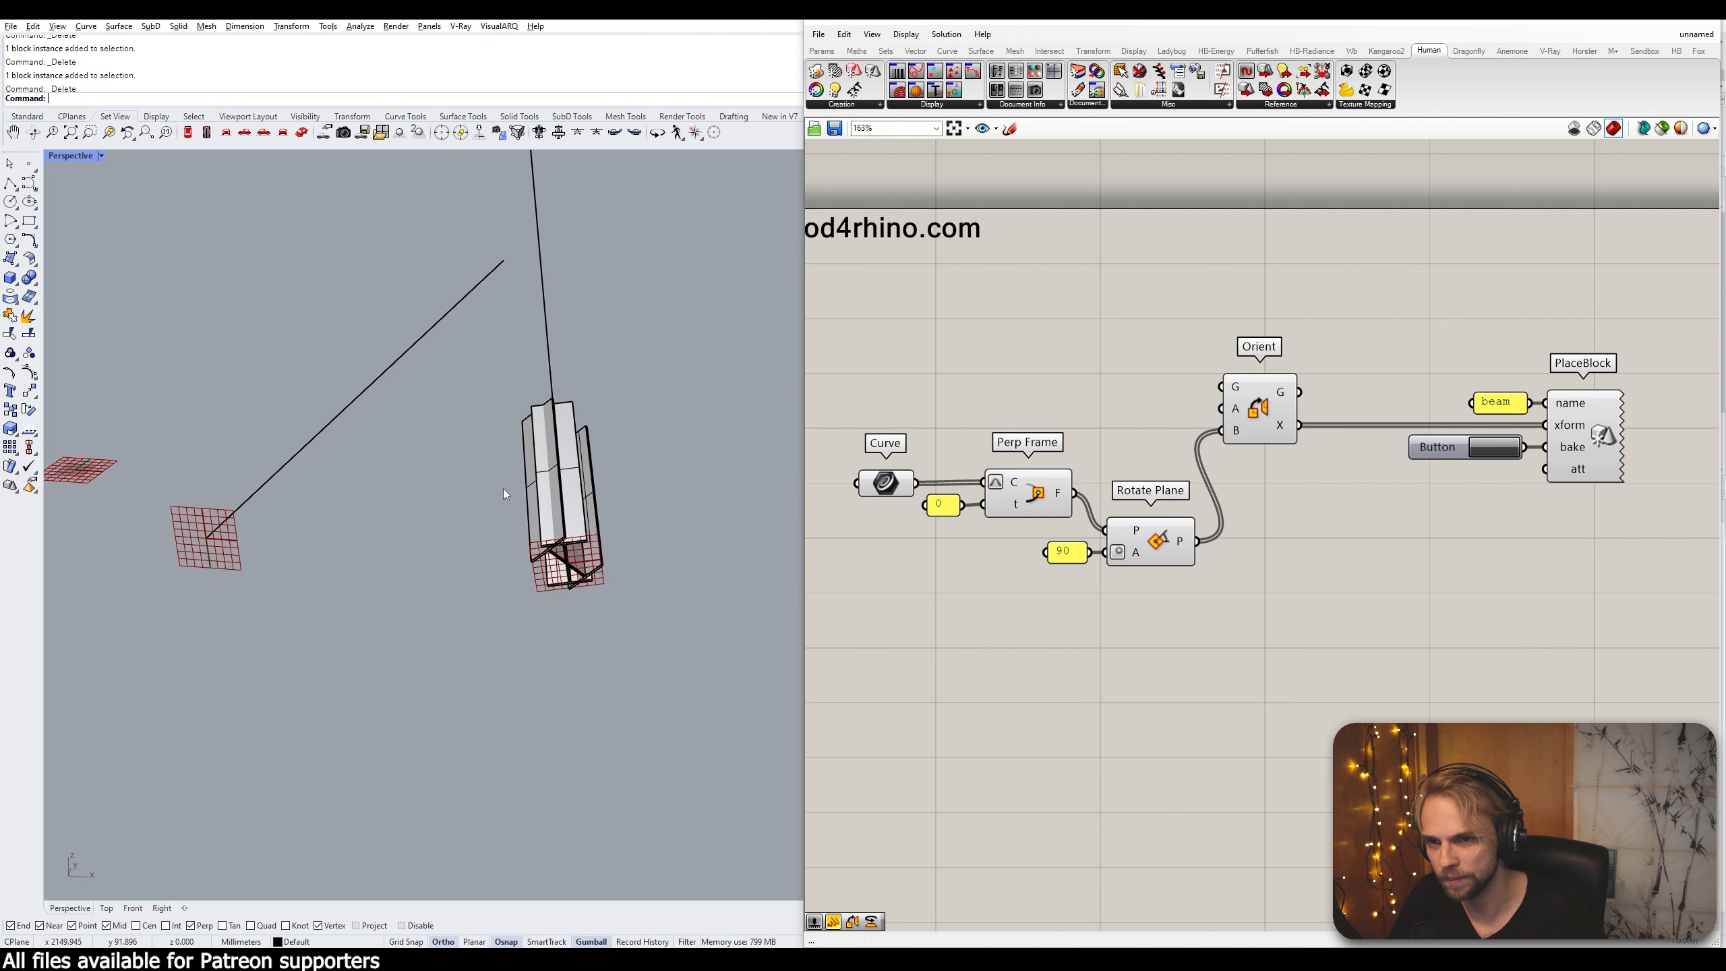
{"action": "left_click", "coordinate": [538, 507]}
{"action": "key", "text": "Delete"}
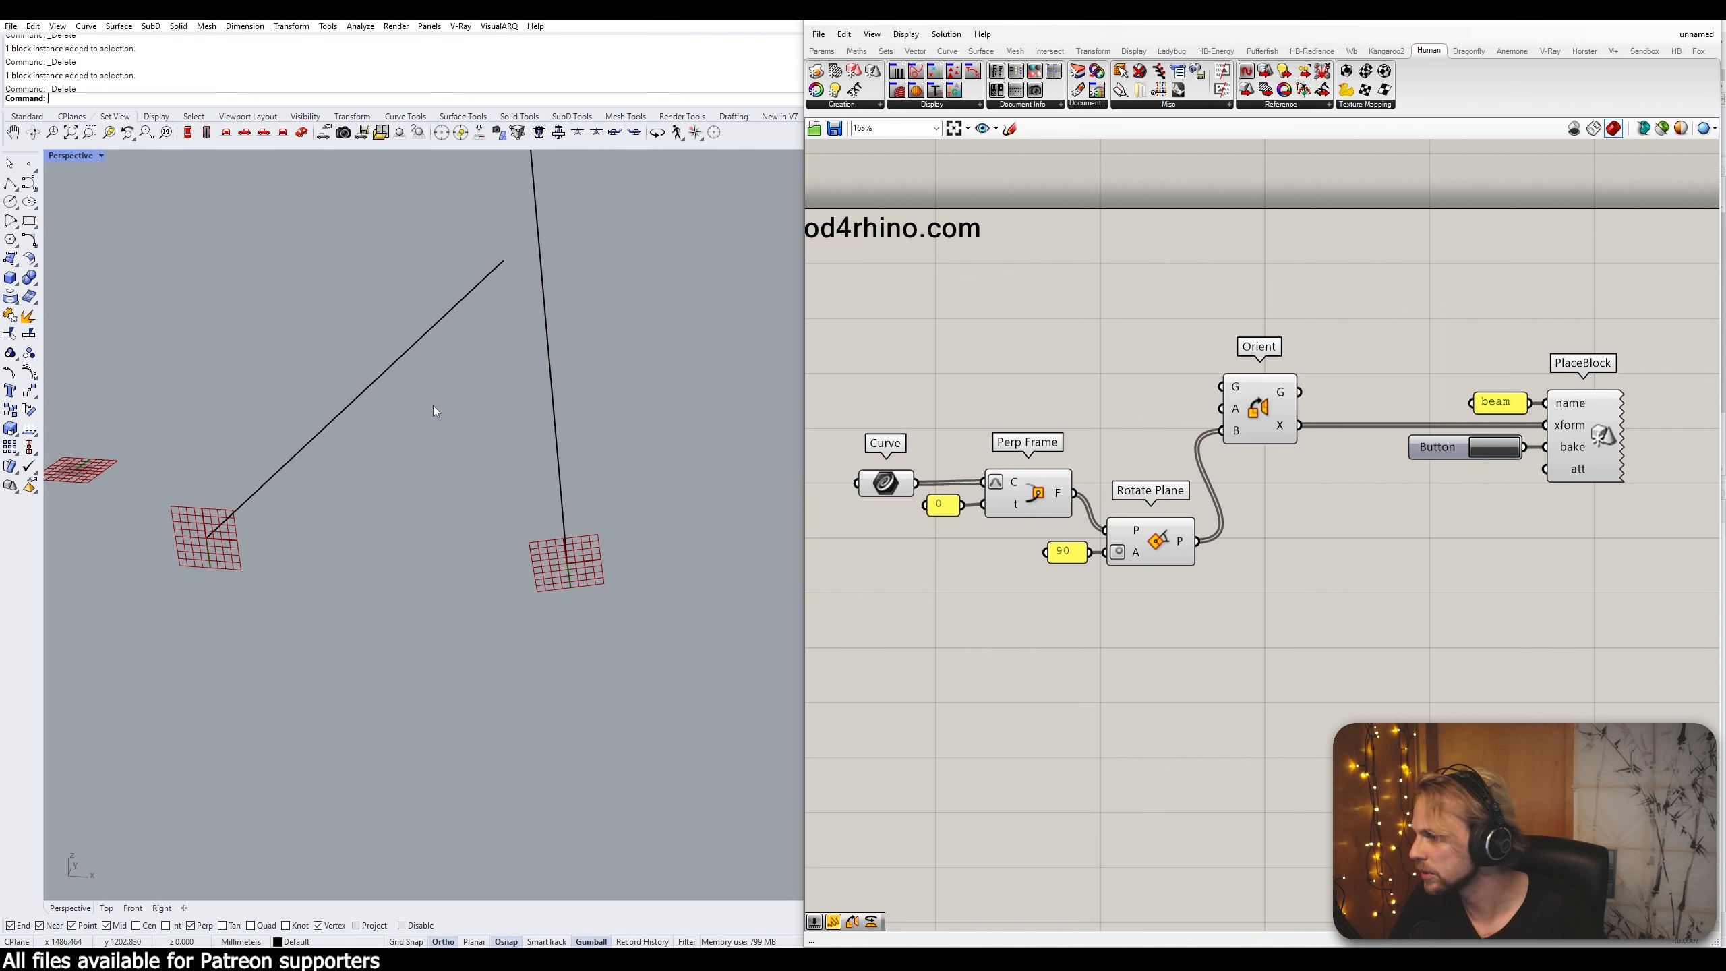
{"action": "right_click_drag", "start_coordinate": [431, 451], "coordinate": [478, 488]}
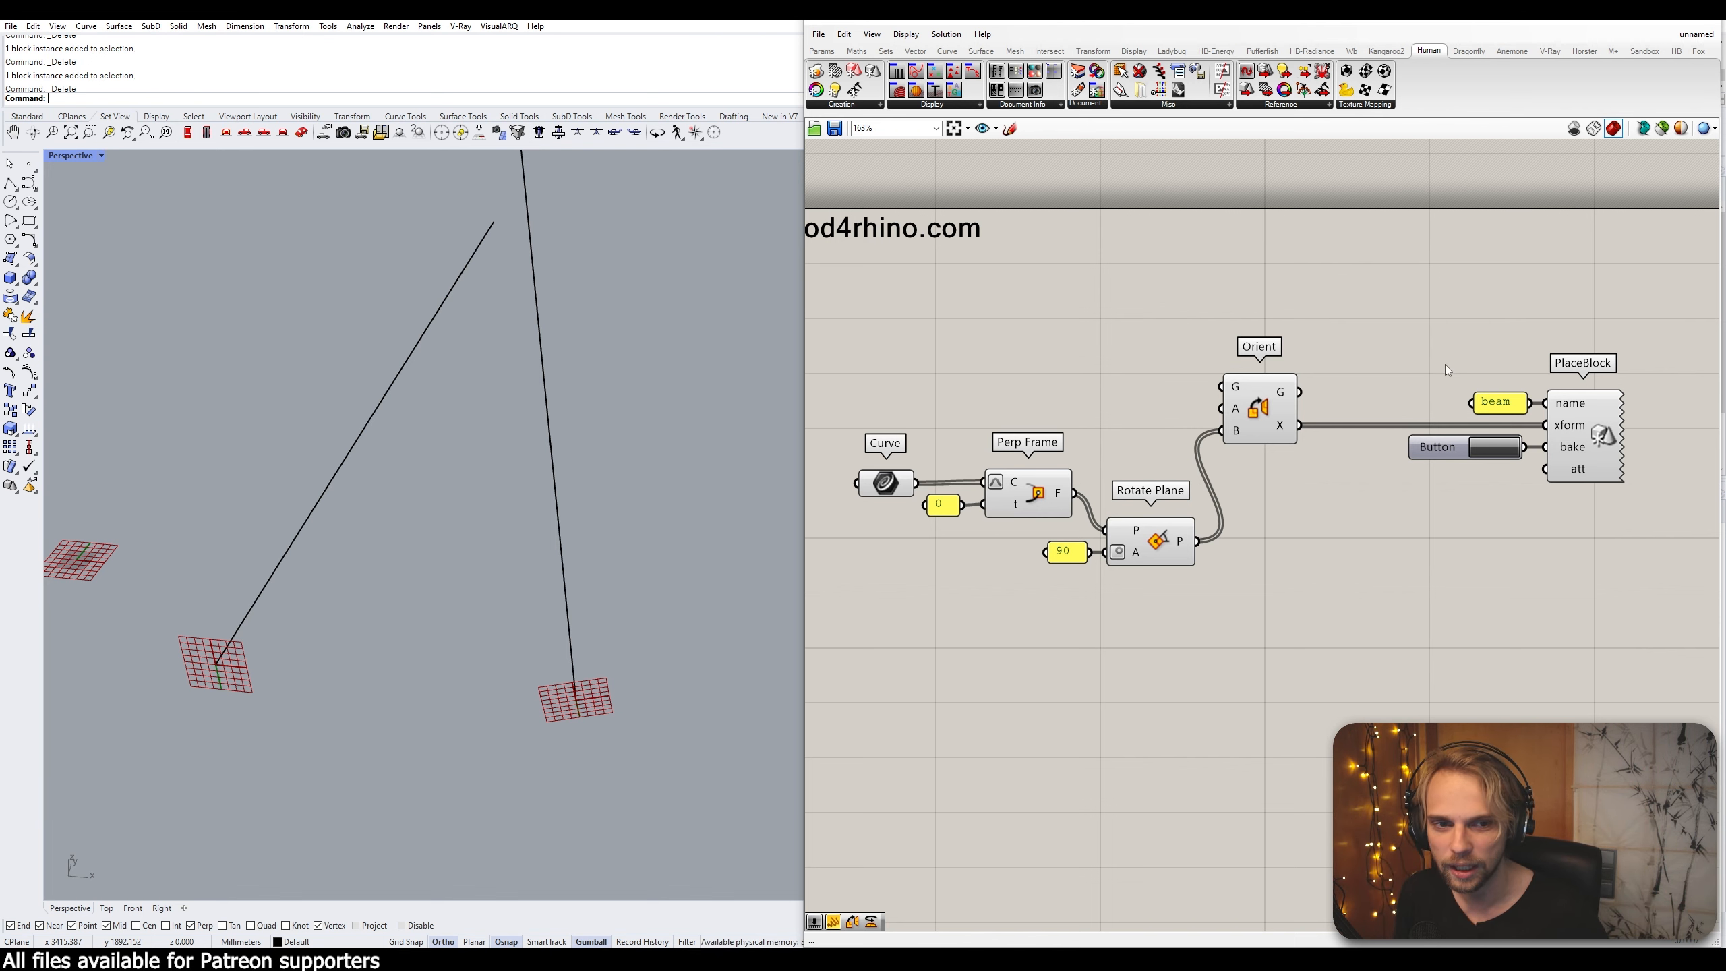
Move the whole block placement definition down to free space above Orient
{"action": "scroll", "coordinate": [1446, 365], "scroll_direction": "down", "scroll_amount": 3}
{"action": "left_click_drag", "start_coordinate": [1558, 689], "coordinate": [949, 485]}
{"action": "scroll", "coordinate": [1448, 608], "scroll_direction": "up", "scroll_amount": 2}
{"action": "left_click_drag", "start_coordinate": [1293, 582], "coordinate": [1300, 703]}
Add a Scale NU component in the free space above Orient
{"action": "left_click", "coordinate": [1335, 530]}
{"action": "double_click", "coordinate": [1335, 530]}
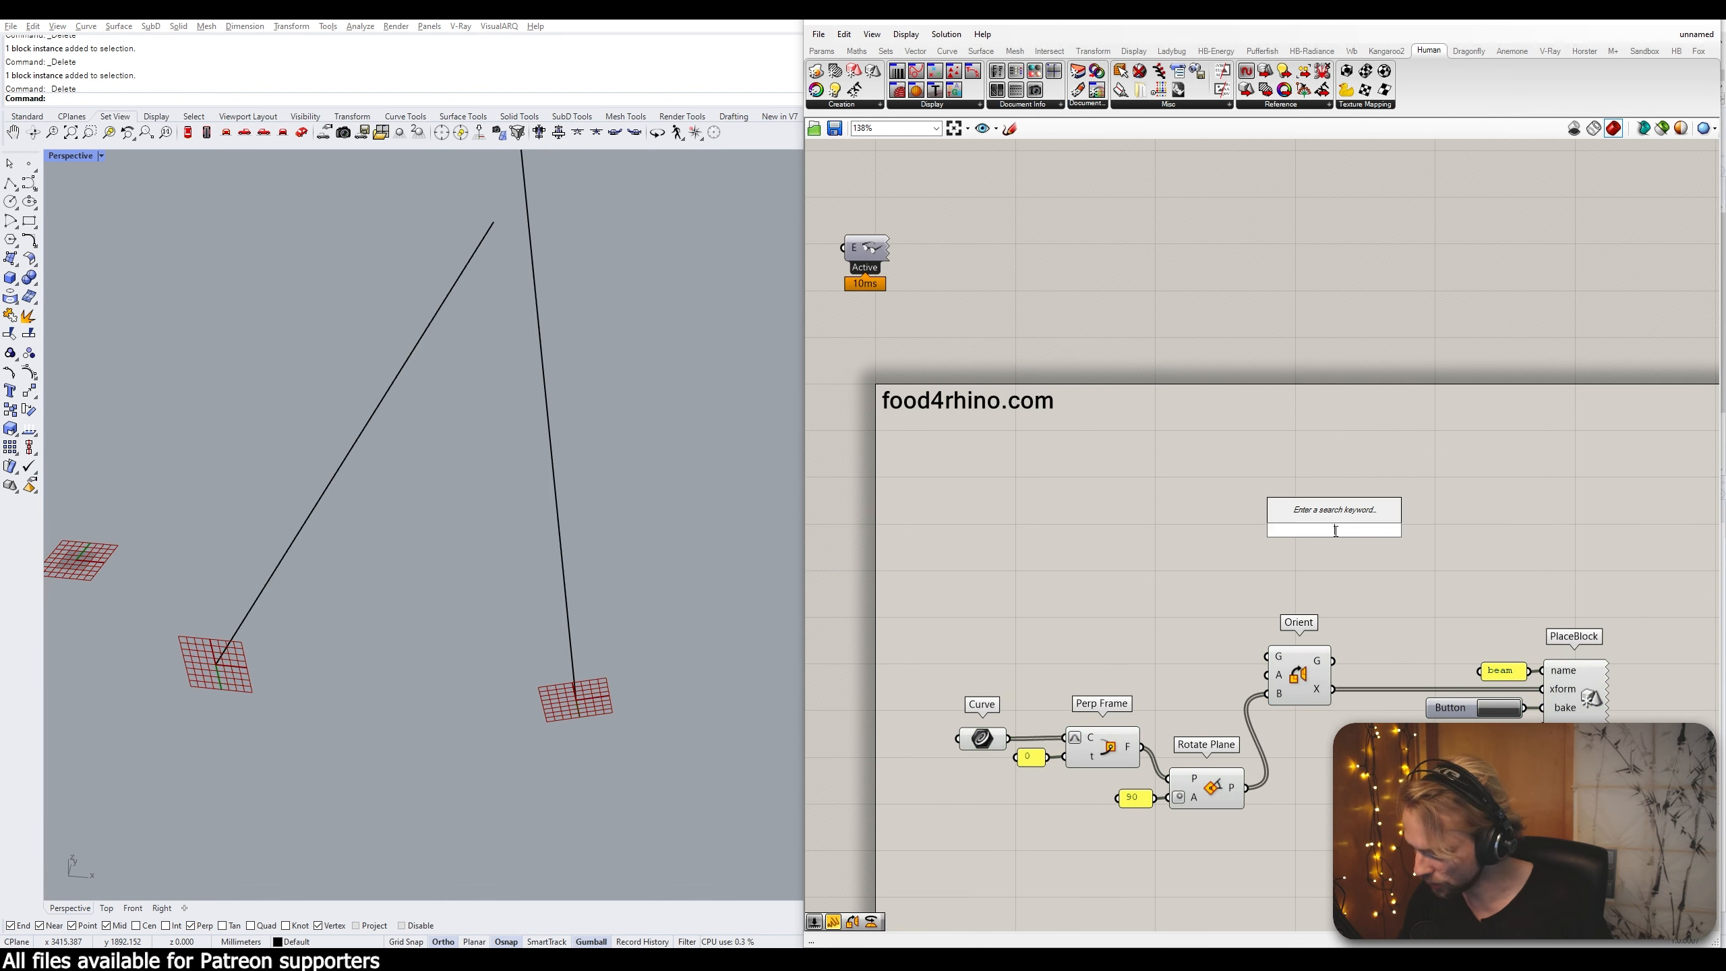
{"action": "type", "text": "scale"}
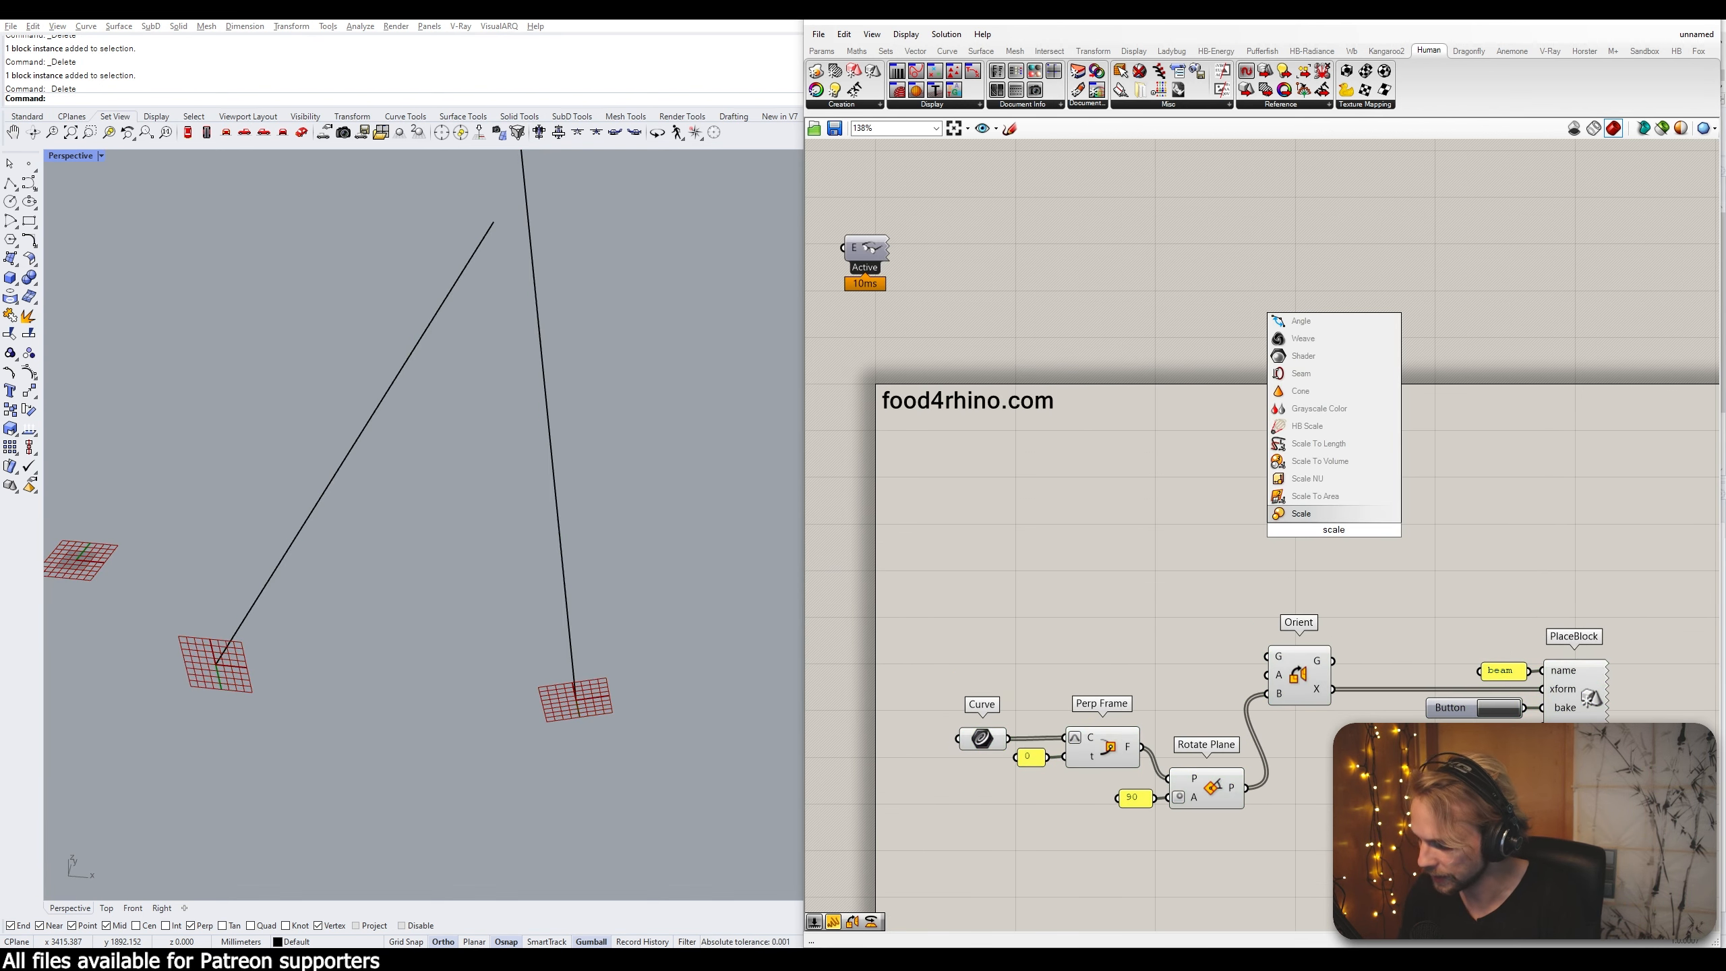
{"action": "type", "text": "nu"}
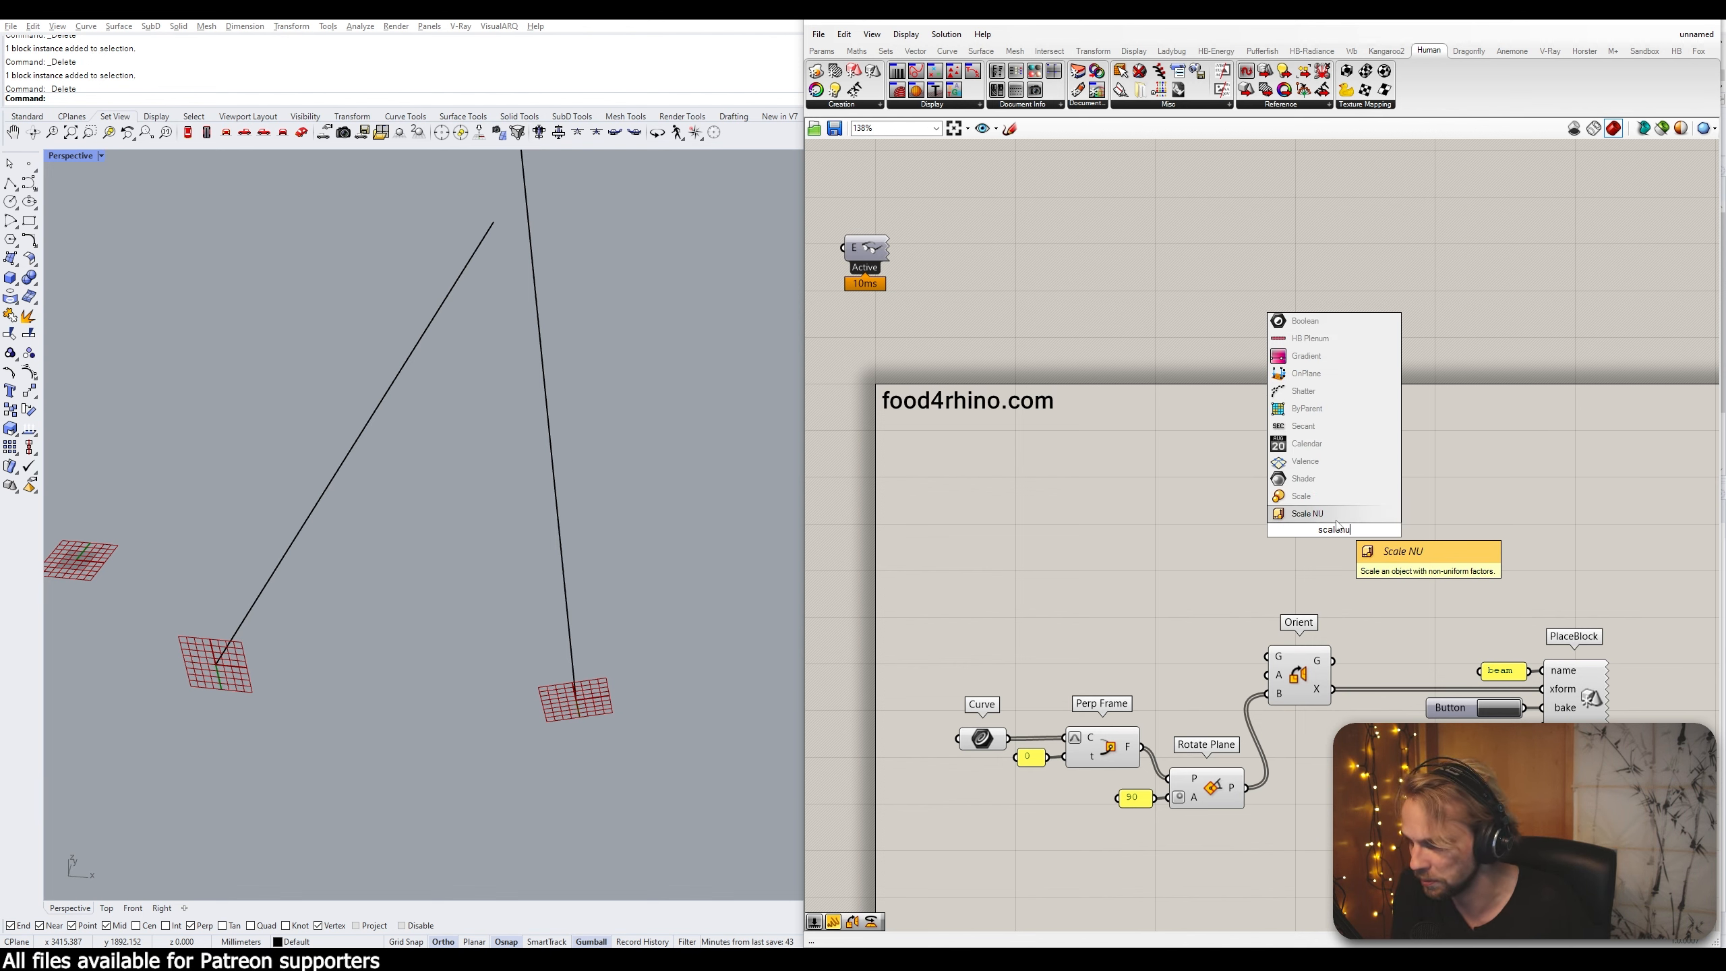
{"action": "key", "text": "Return"}
{"action": "right_click_drag", "start_coordinate": [1357, 549], "coordinate": [1311, 436]}
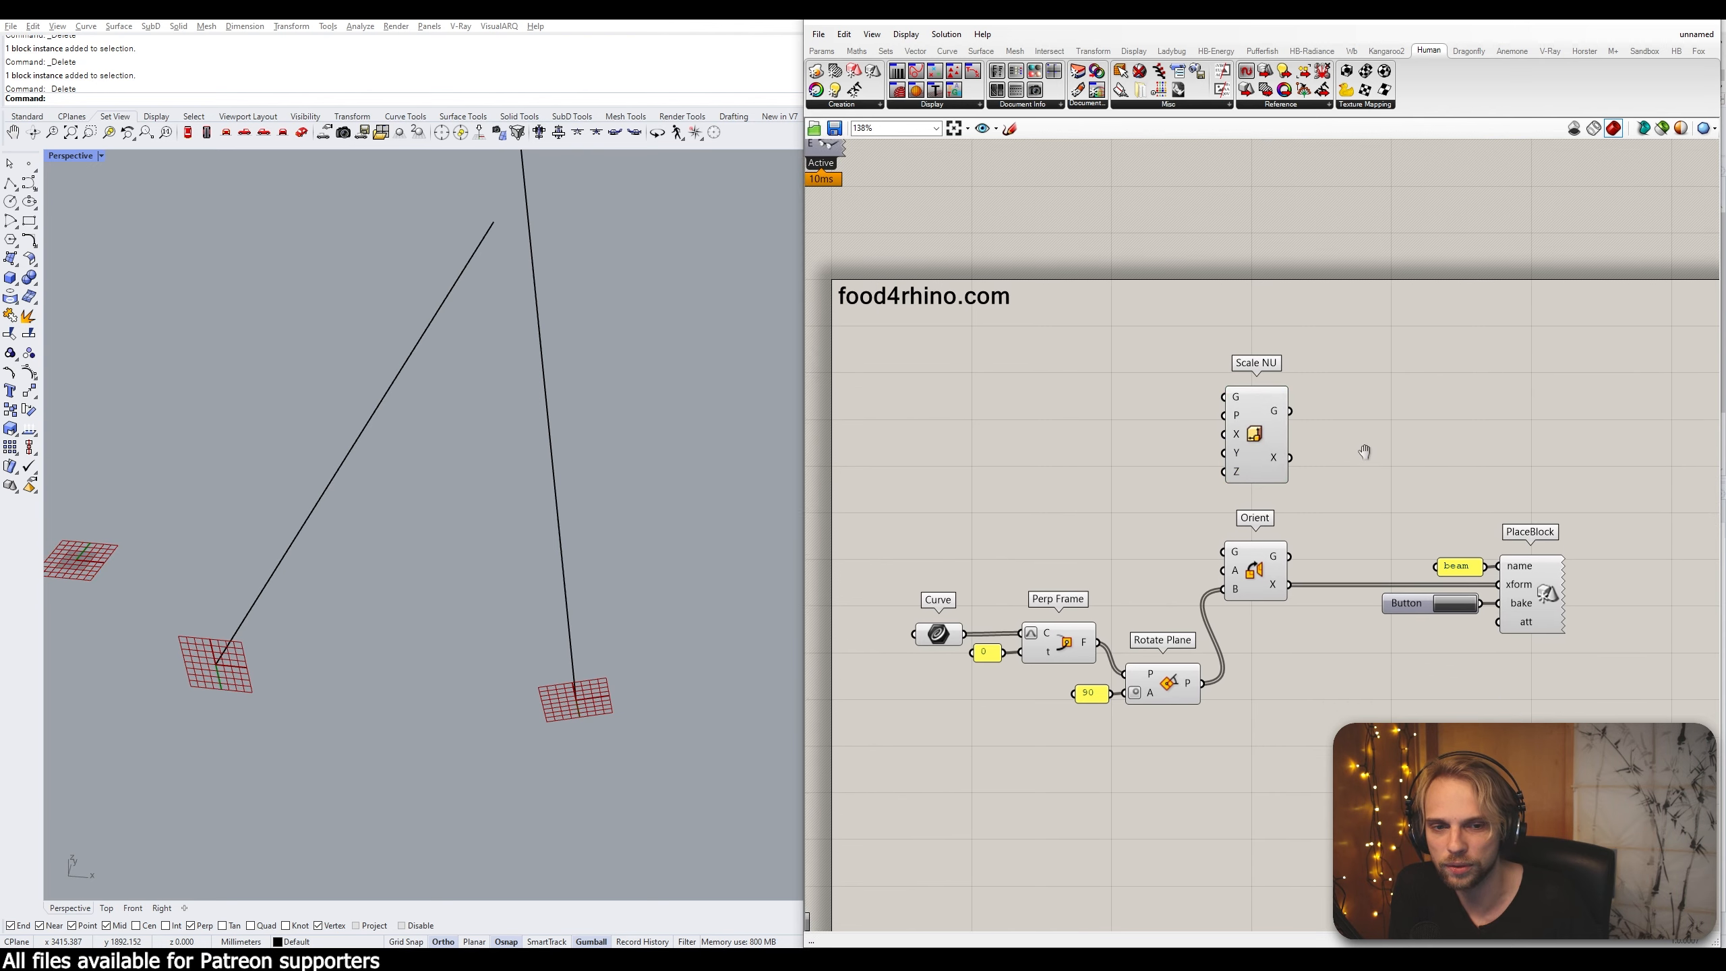
Move the placement definition up close beneath Scale NU and adjust Scale NU's position above Orient
{"action": "left_click_drag", "start_coordinate": [1559, 699], "coordinate": [847, 527]}
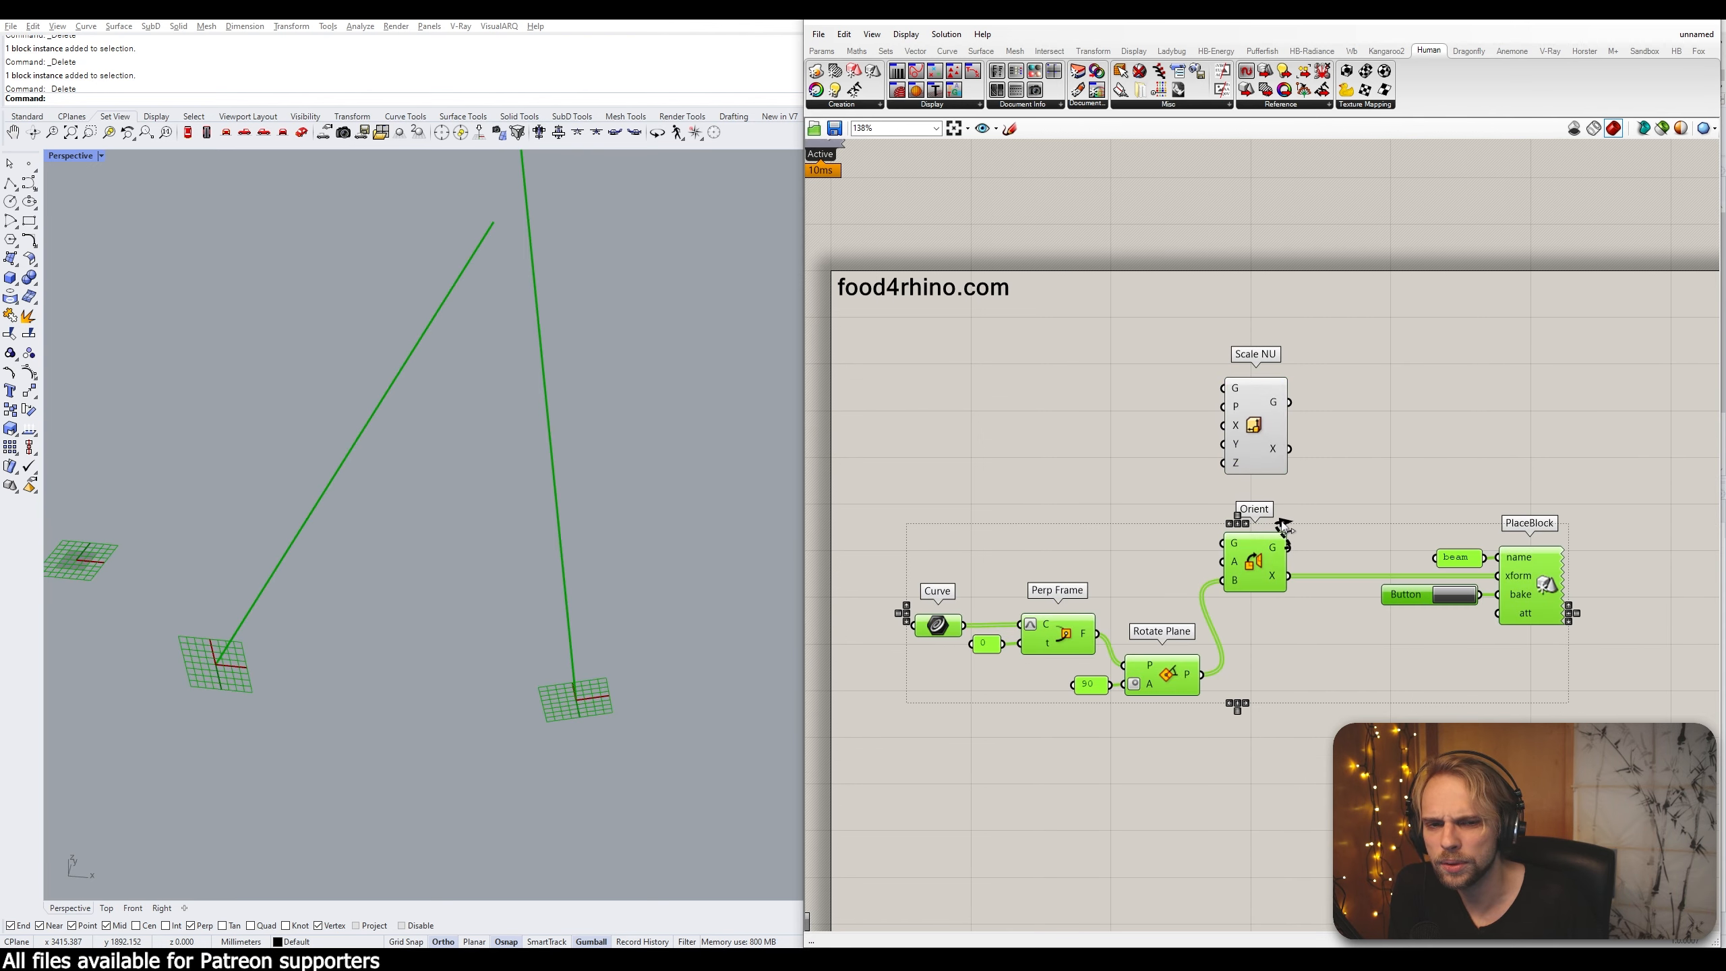
{"action": "left_click_drag", "start_coordinate": [1239, 556], "coordinate": [1252, 529]}
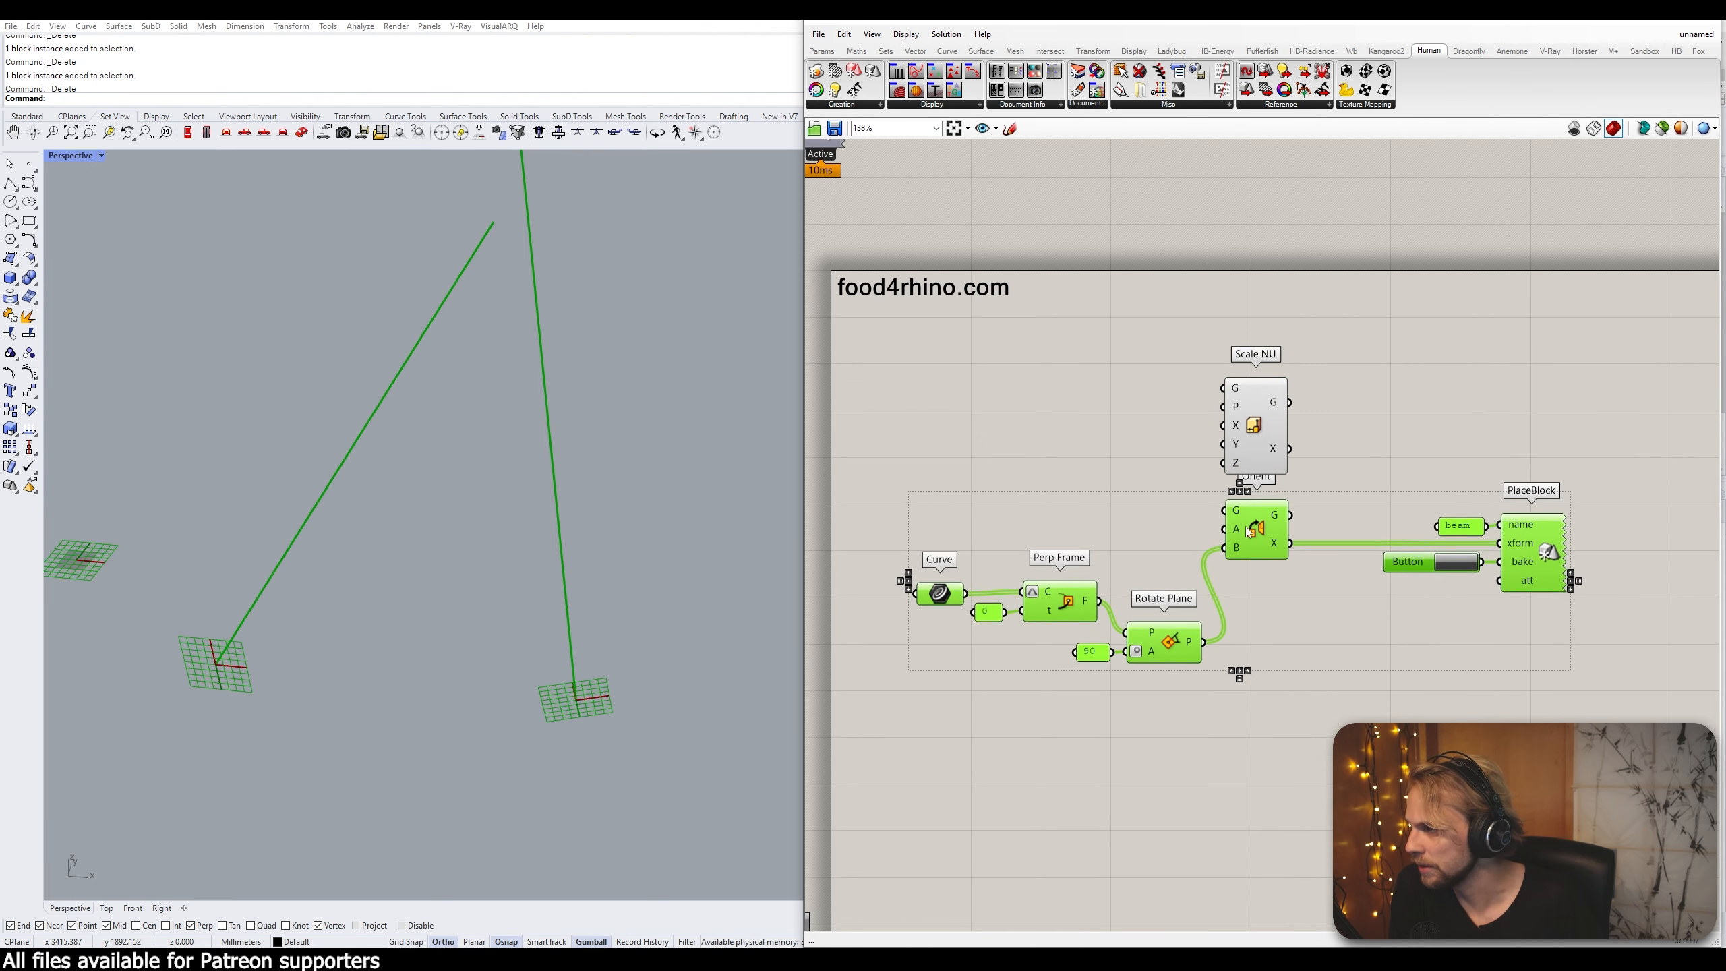
{"action": "left_click", "coordinate": [1408, 456]}
{"action": "scroll", "coordinate": [1292, 457], "scroll_direction": "up", "scroll_amount": 2}
{"action": "right_click_drag", "start_coordinate": [1275, 433], "coordinate": [1287, 420]}
{"action": "mouse_move", "coordinate": [1218, 444]}
{"action": "left_mouse_down"}
{"action": "mouse_move", "coordinate": [1244, 417]}
{"action": "mouse_move", "coordinate": [1227, 429]}
{"action": "left_mouse_up"}
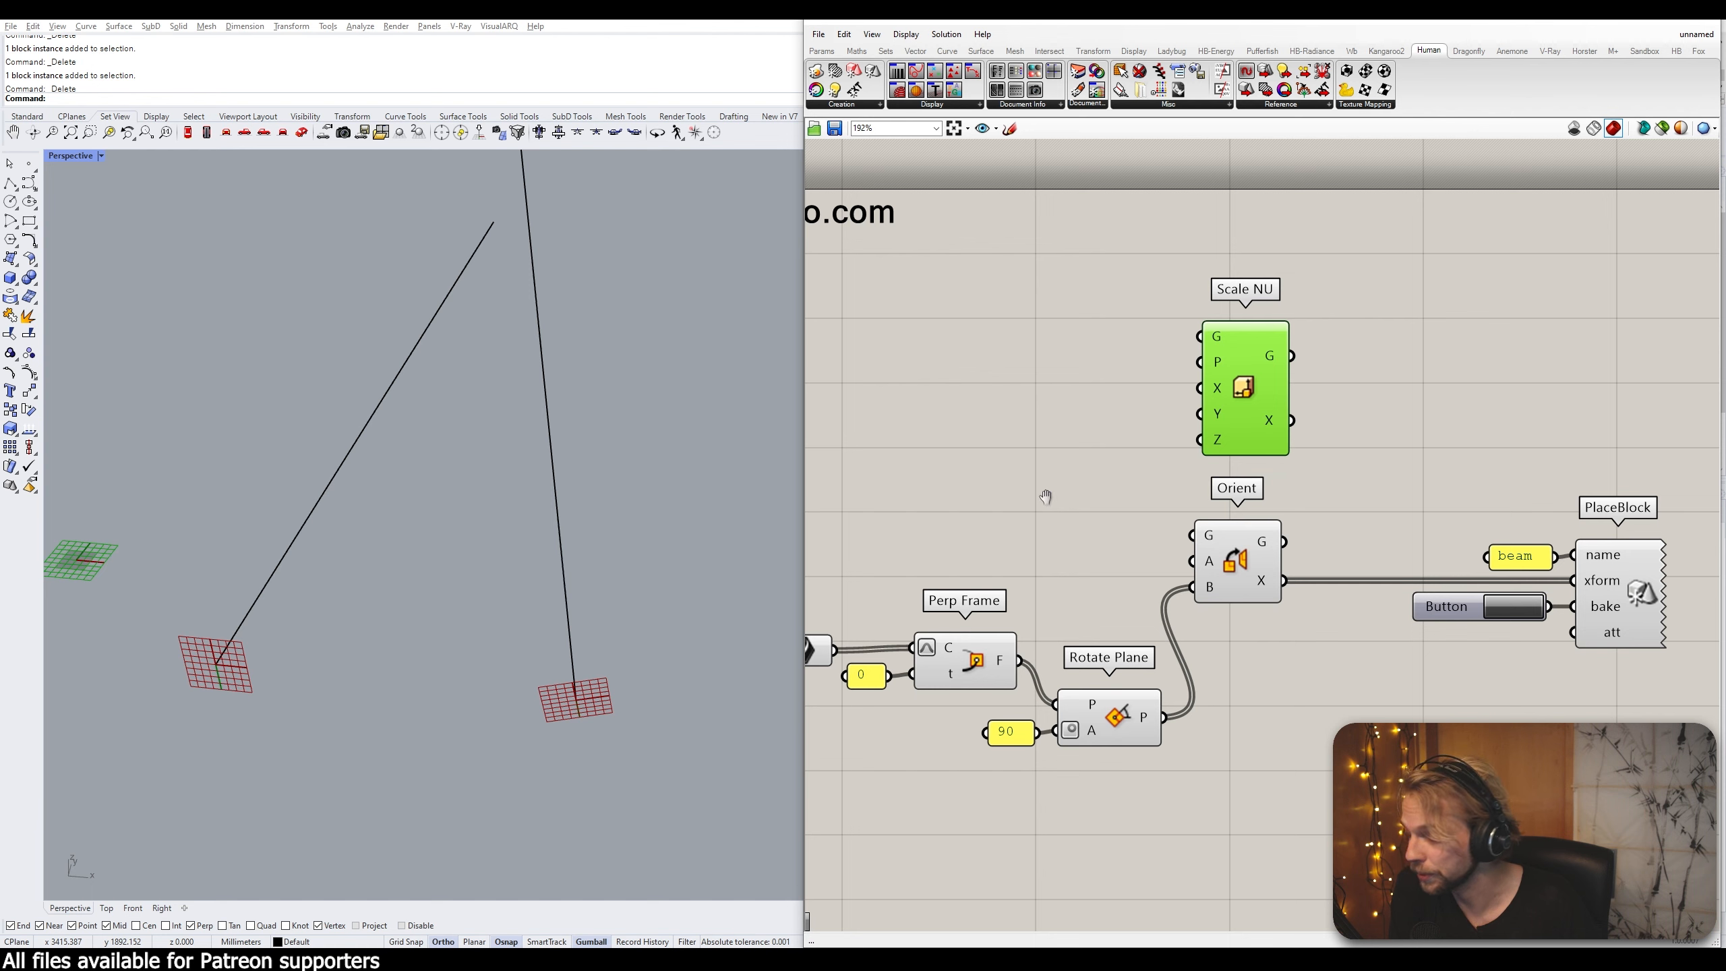
Move the Curve parameter up and away from Perp Frame to make room for another branch
{"action": "right_click_drag", "start_coordinate": [1041, 494], "coordinate": [1233, 410]}
{"action": "left_click", "coordinate": [1034, 530]}
{"action": "left_click", "coordinate": [985, 547]}
{"action": "left_click_drag", "start_coordinate": [983, 547], "coordinate": [953, 436]}
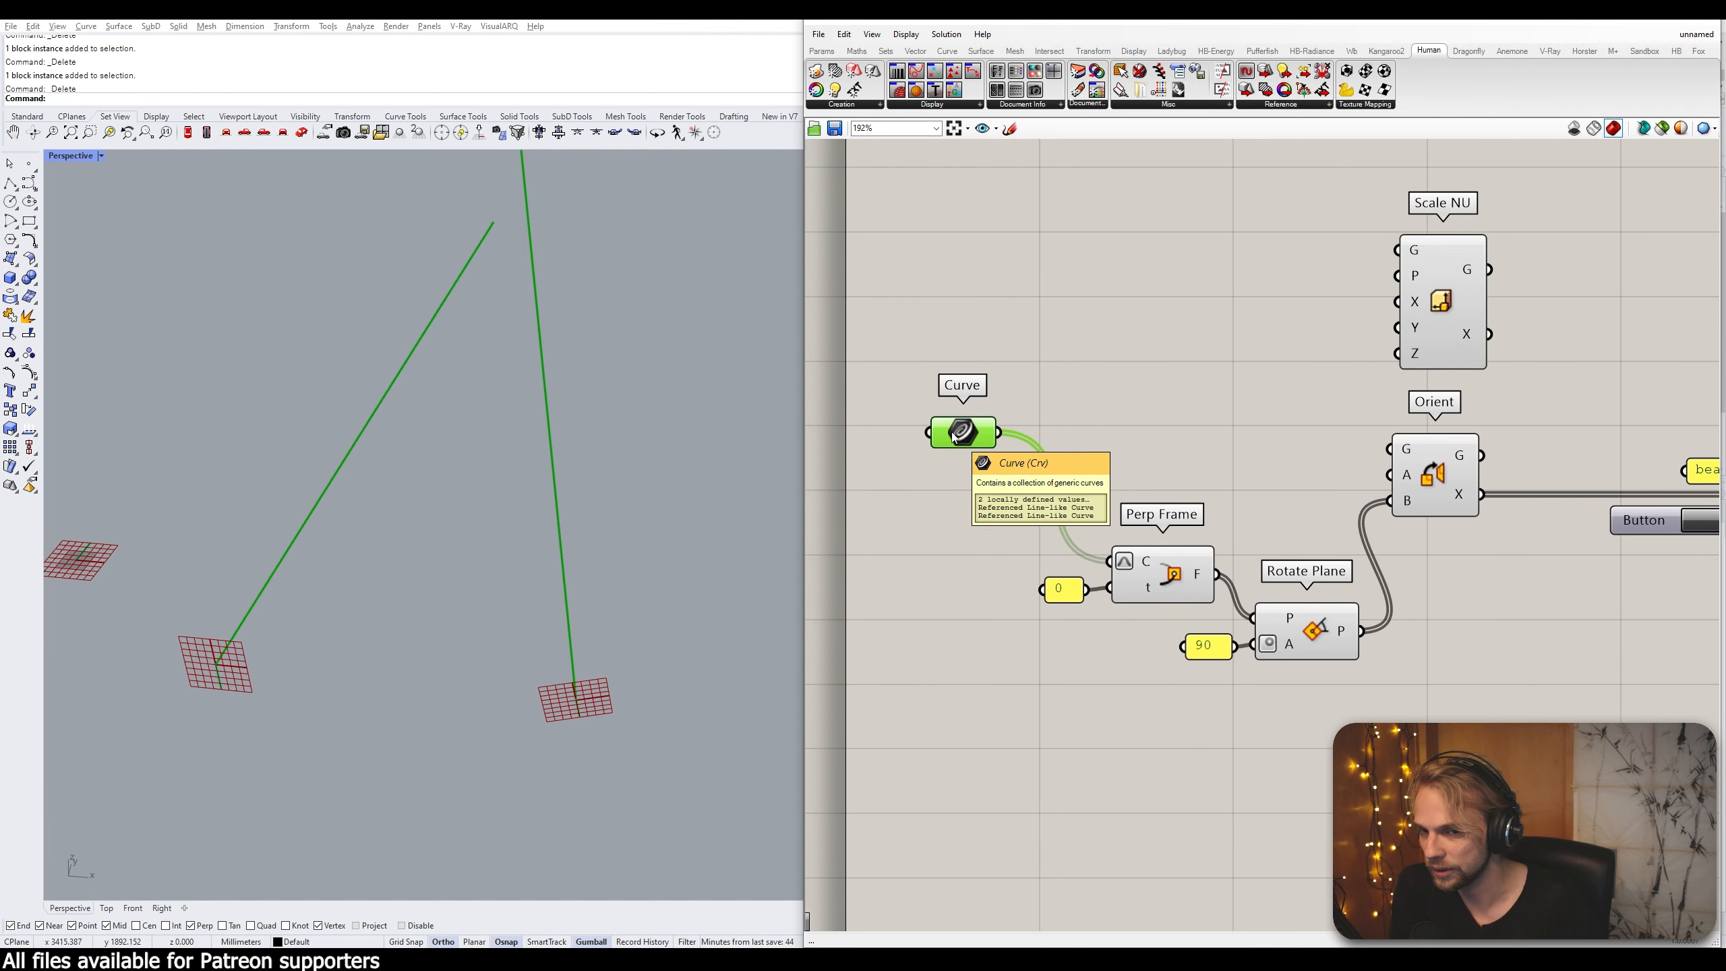
Add a curve Length component above Perp Frame and wire the Curve parameter into it
{"action": "double_click", "coordinate": [1129, 353]}
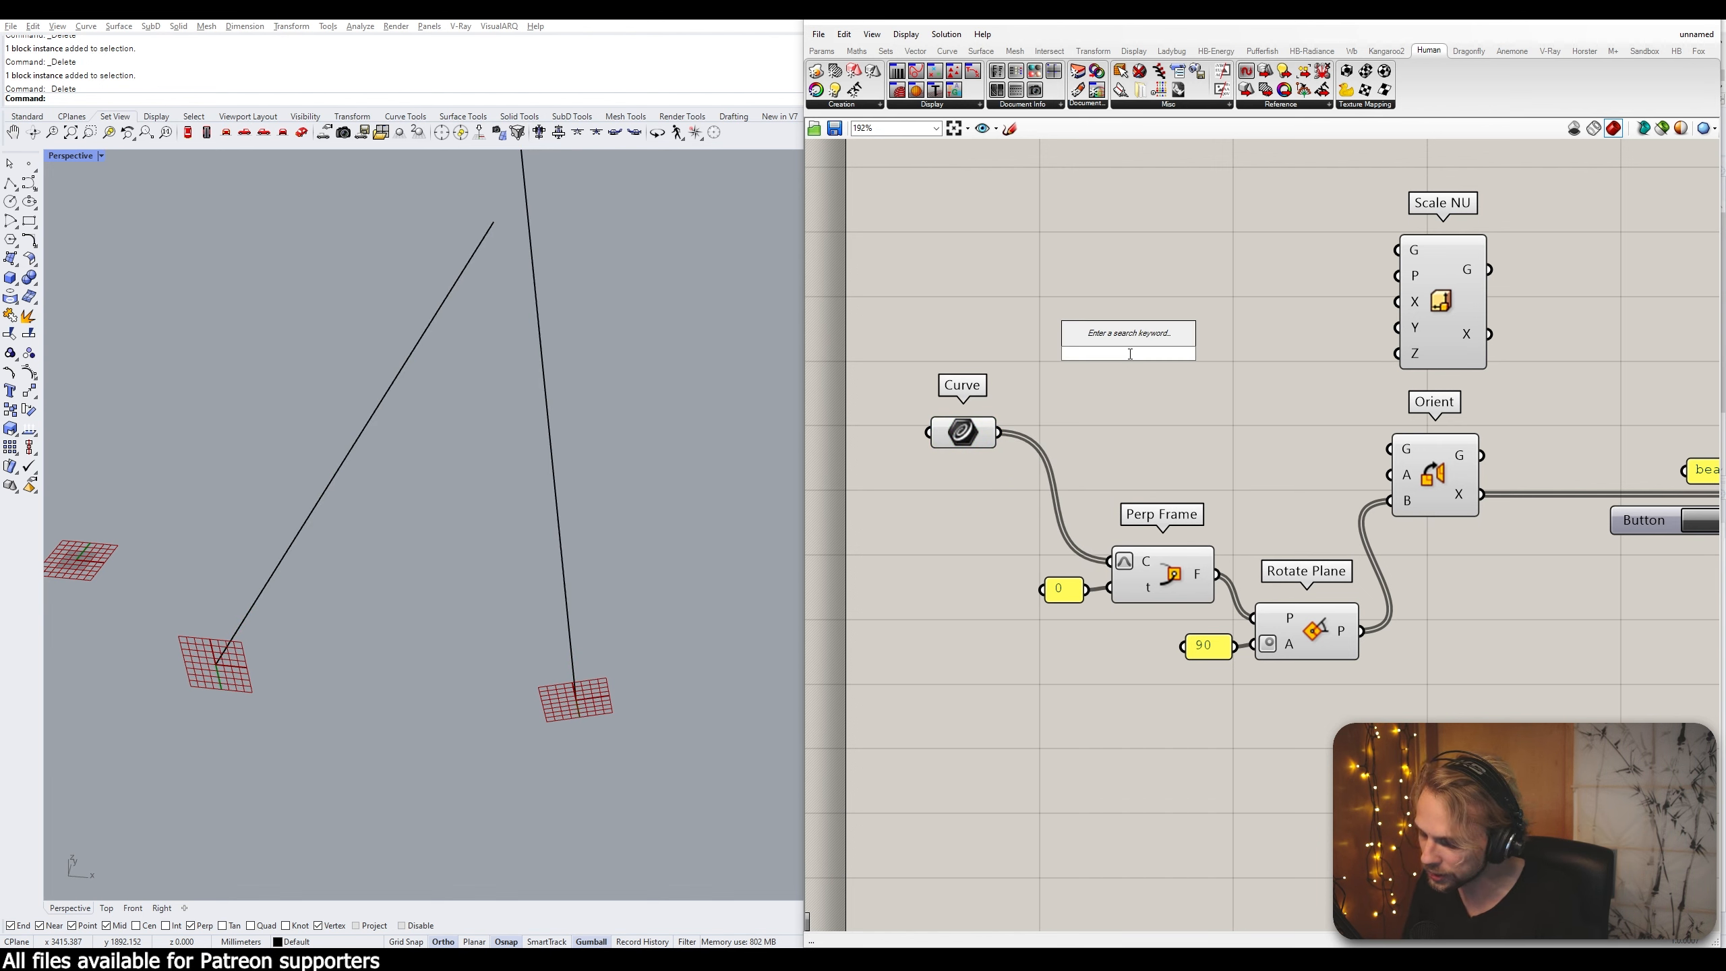
{"action": "type", "text": "length"}
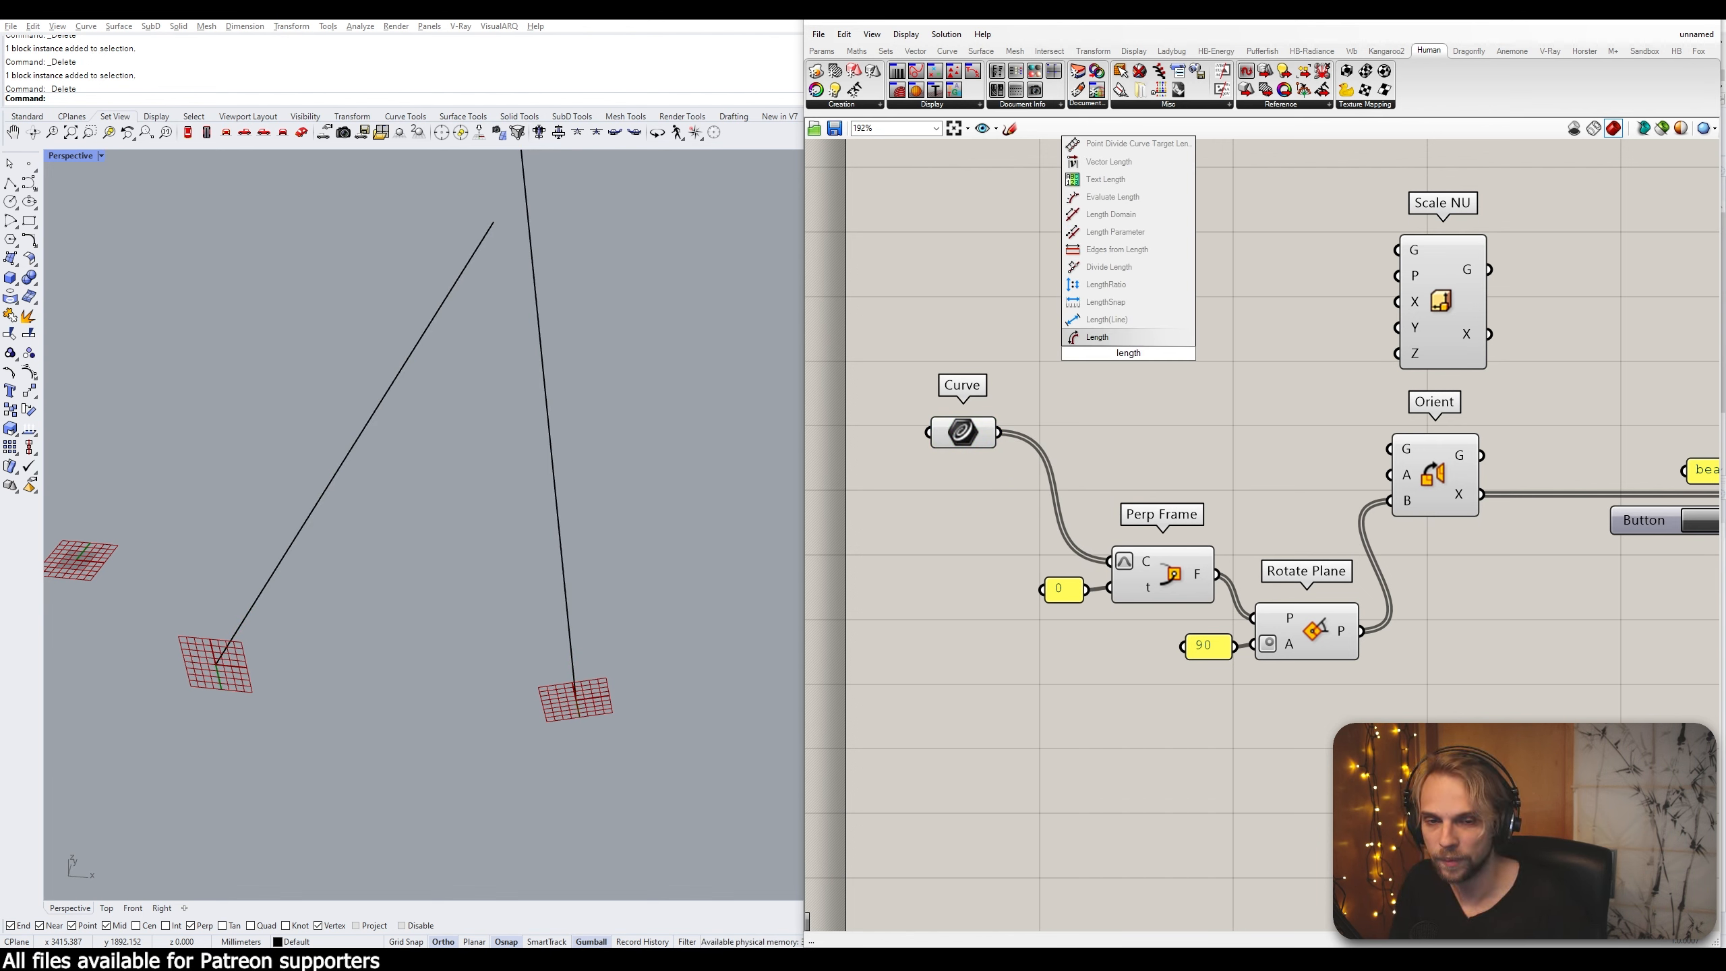
{"action": "left_click", "coordinate": [1087, 344]}
{"action": "left_click_drag", "start_coordinate": [1000, 433], "coordinate": [1051, 352]}
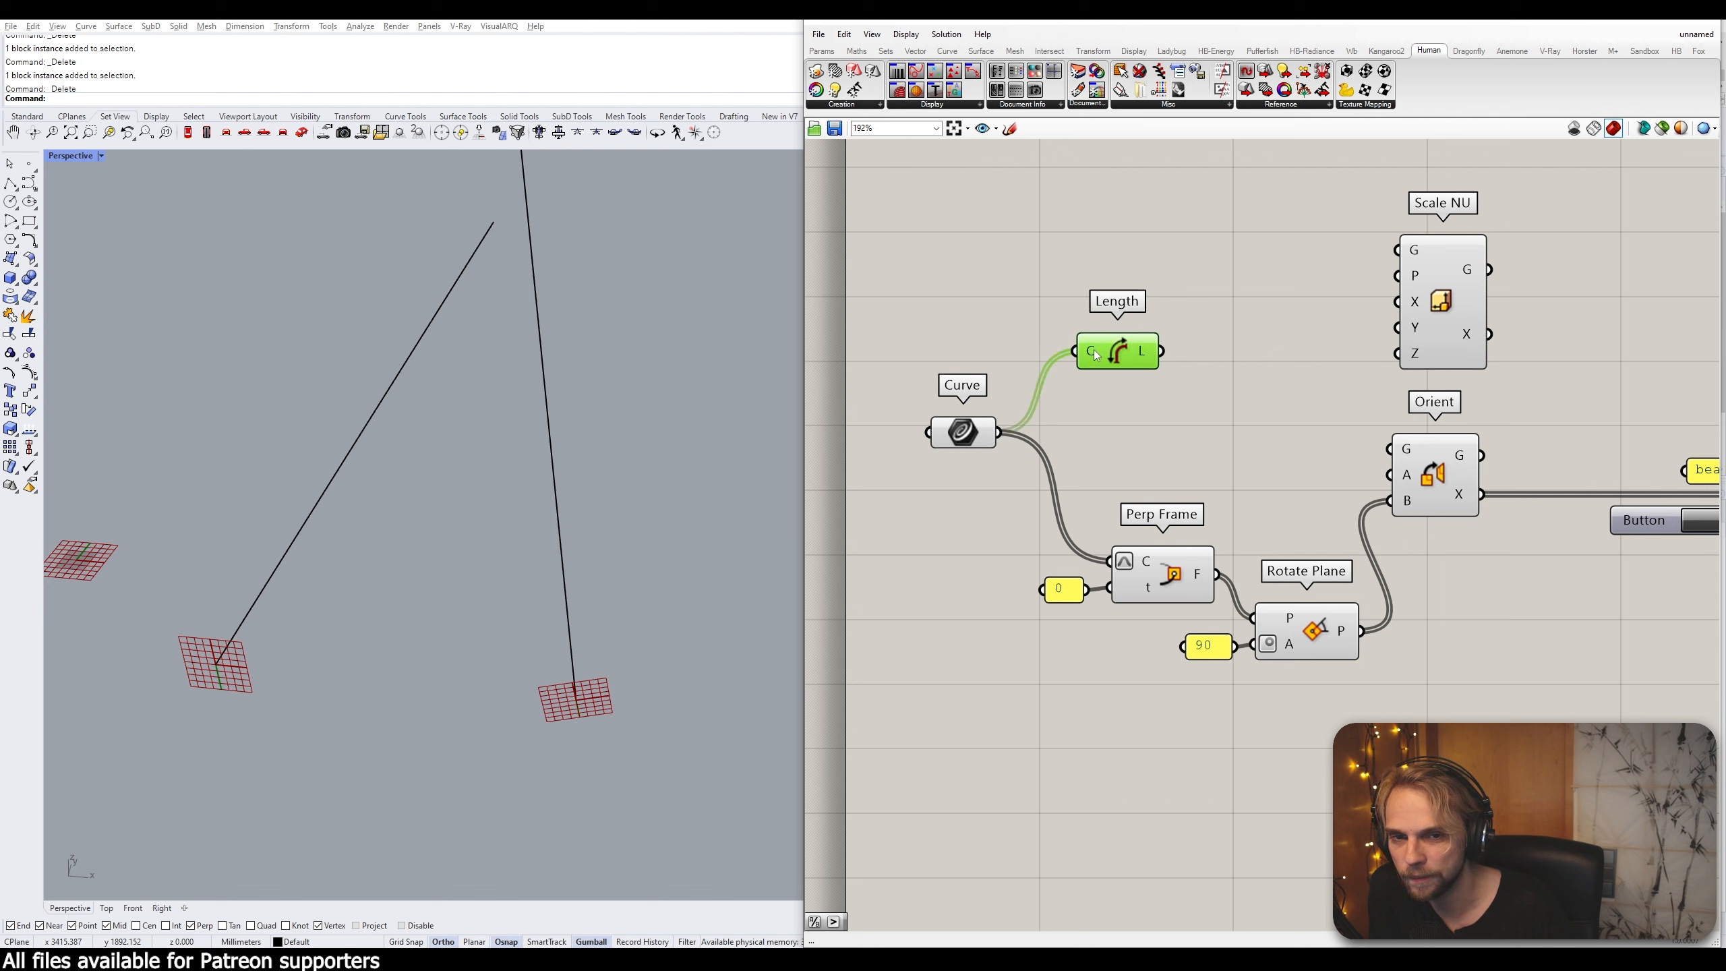
Add an empty panel above the Length component and connect Length's output to it
{"action": "double_click", "coordinate": [1217, 393]}
{"action": "type", "text": "//"}
{"action": "key", "text": "Return"}
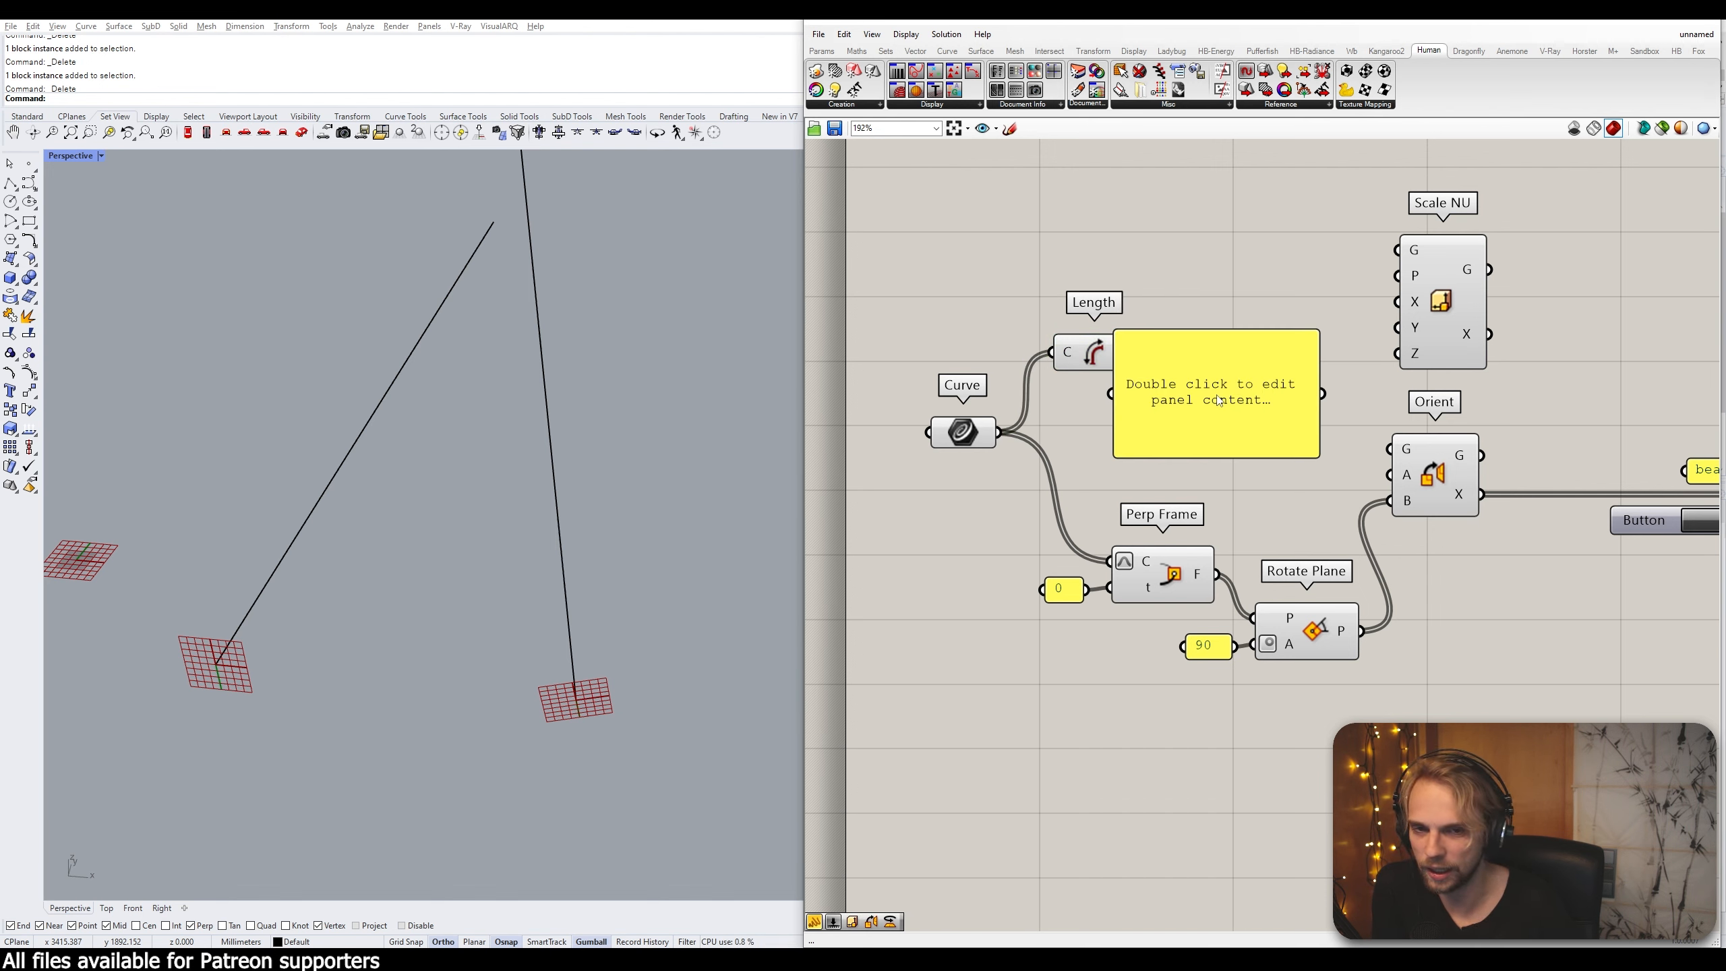
{"action": "left_click_drag", "start_coordinate": [1228, 401], "coordinate": [1249, 284]}
{"action": "left_click_drag", "start_coordinate": [1139, 352], "coordinate": [1243, 263]}
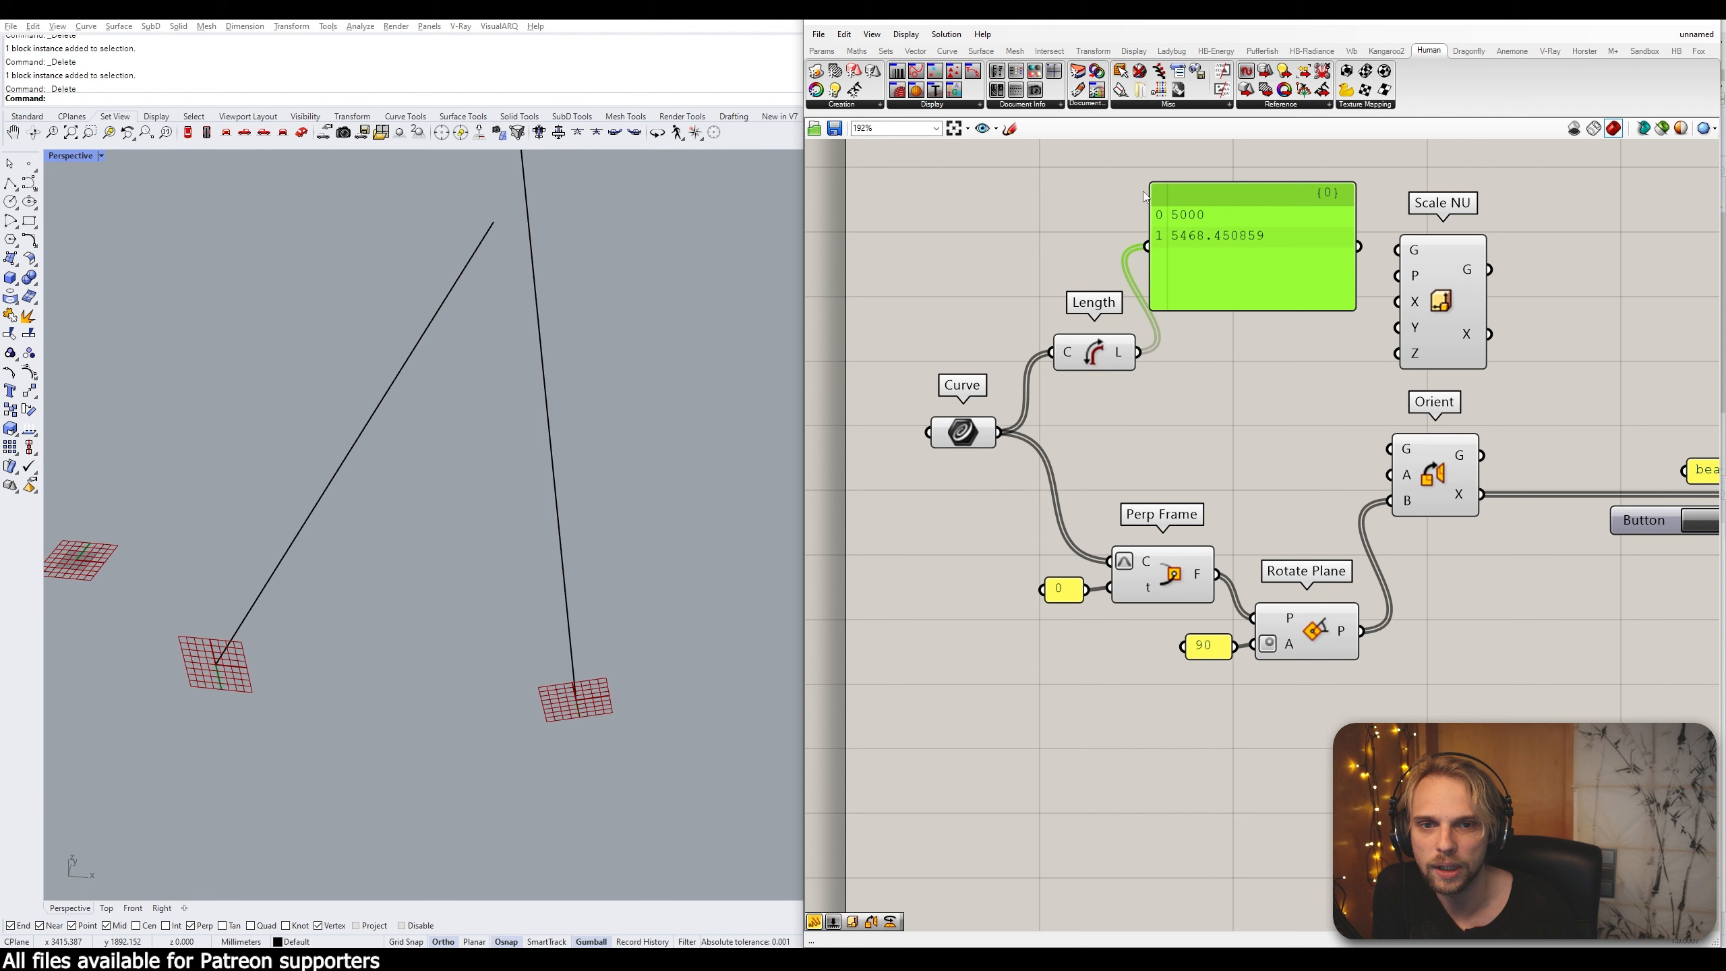
Compare the curve lengths listed in the panel with the two referenced lines in the viewport
{"action": "left_click", "coordinate": [242, 623]}
{"action": "key", "text": "Escape"}
{"action": "right_click_drag", "start_coordinate": [584, 476], "coordinate": [510, 286]}
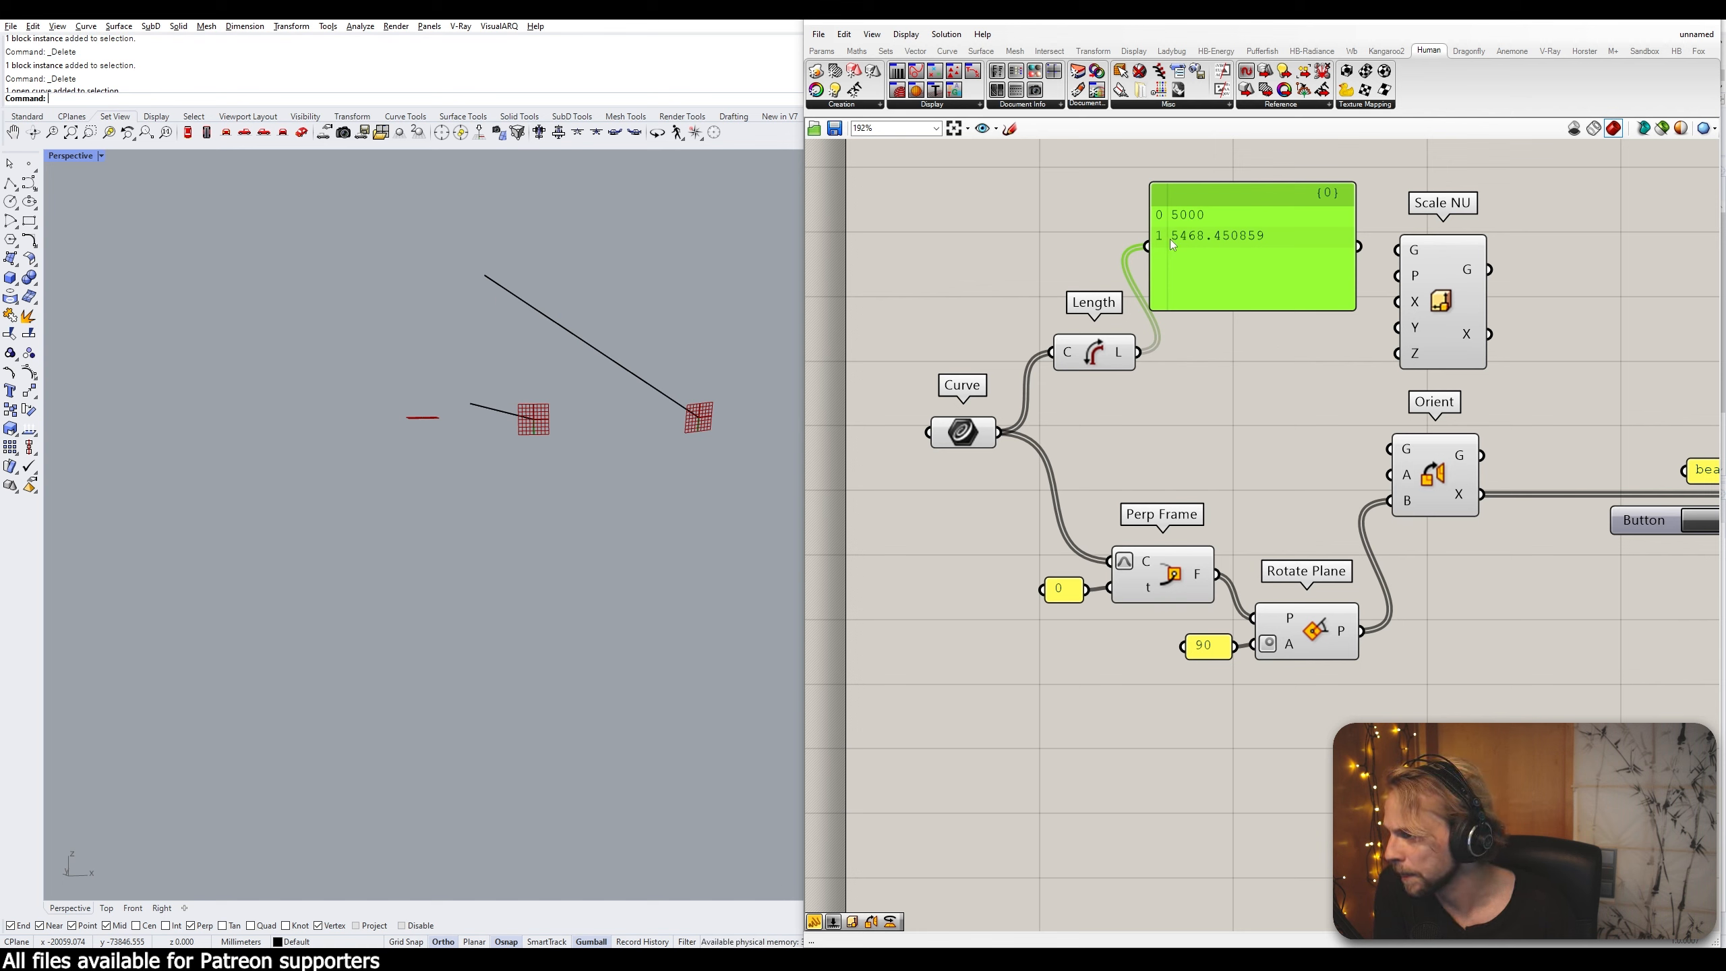
{"action": "mouse_move", "coordinate": [1212, 237]}
{"action": "left_mouse_down"}
{"action": "mouse_move", "coordinate": [1257, 210]}
{"action": "mouse_move", "coordinate": [1226, 214]}
{"action": "left_mouse_up"}
{"action": "right_click_drag", "start_coordinate": [1231, 433], "coordinate": [1184, 428]}
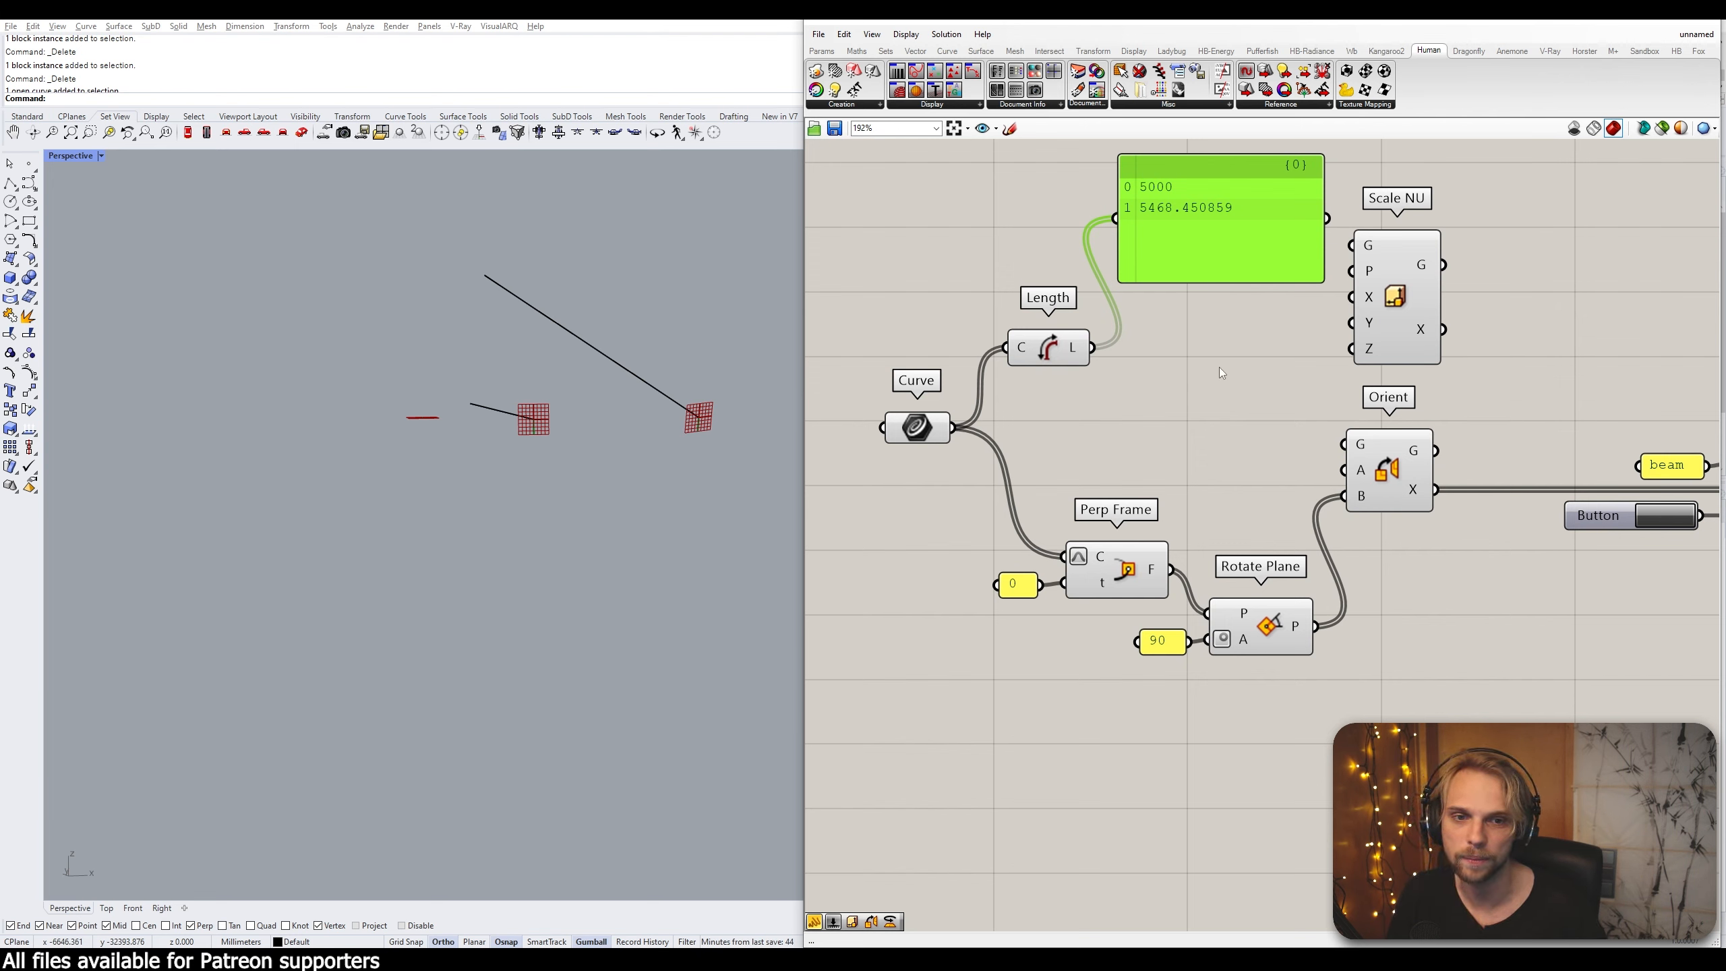
{"action": "left_click", "coordinate": [1239, 323]}
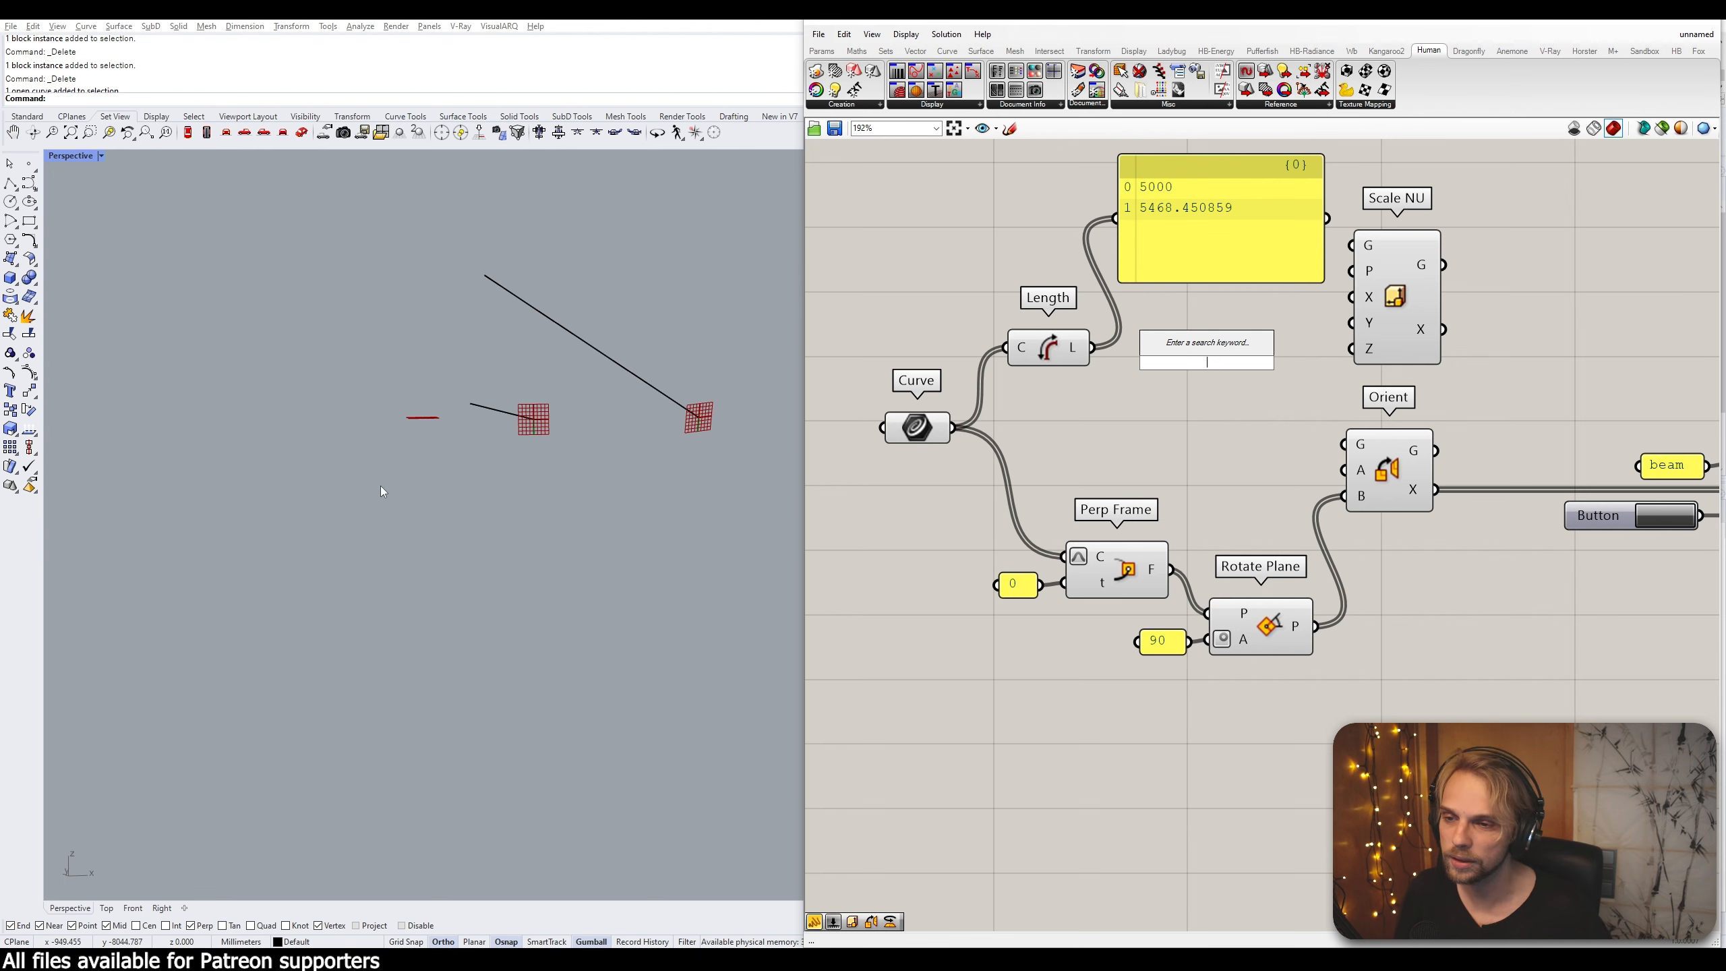
Insert the "beam" block into the model as a block instance at the origin (0)
{"action": "right_click_drag", "start_coordinate": [380, 486], "coordinate": [398, 511]}
{"action": "type", "text": "In"}
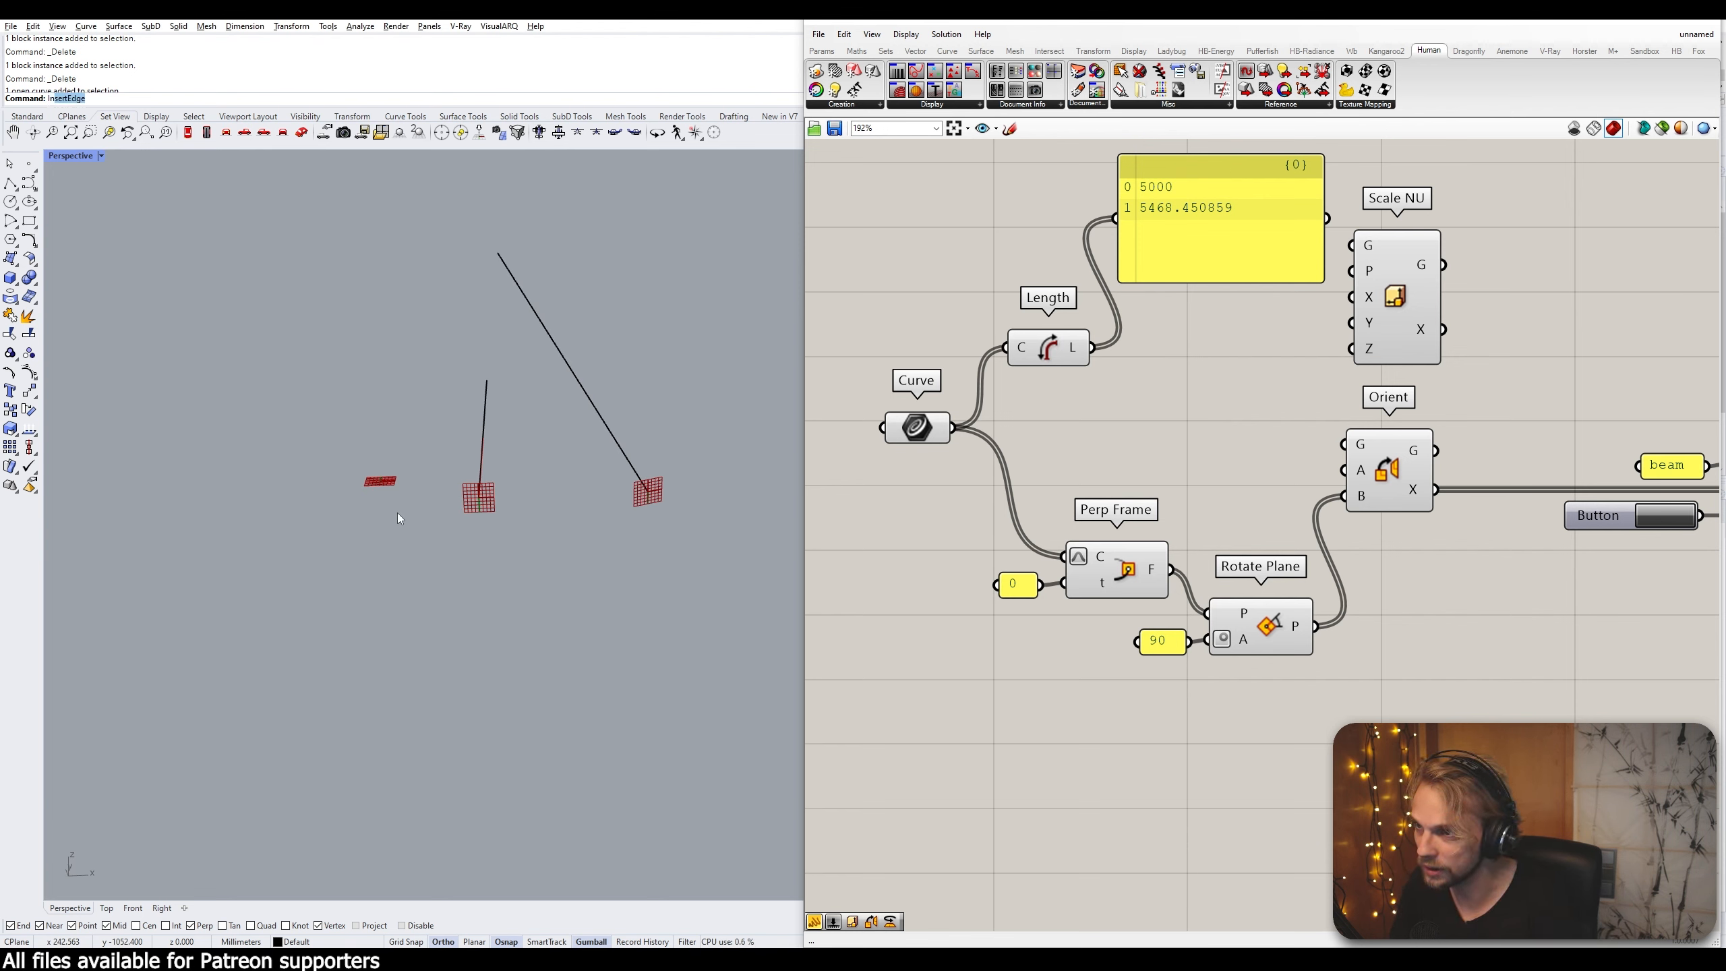
{"action": "type", "text": "sert"}
{"action": "key", "text": "Return"}
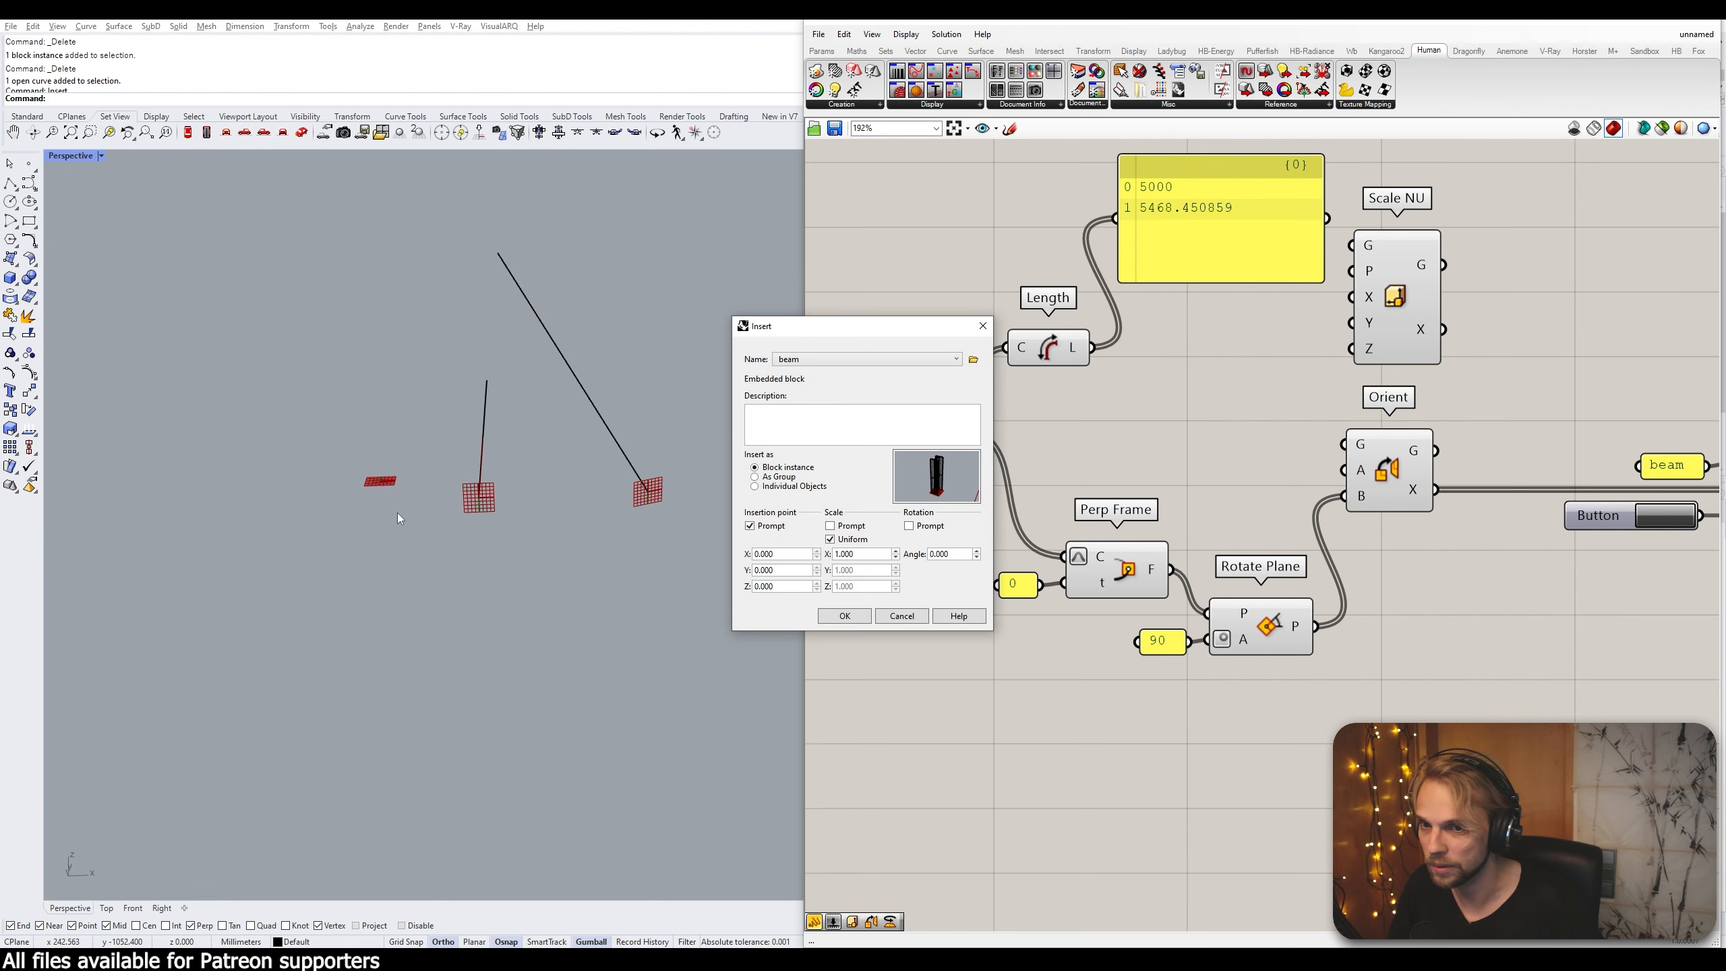
{"action": "left_click", "coordinate": [845, 616]}
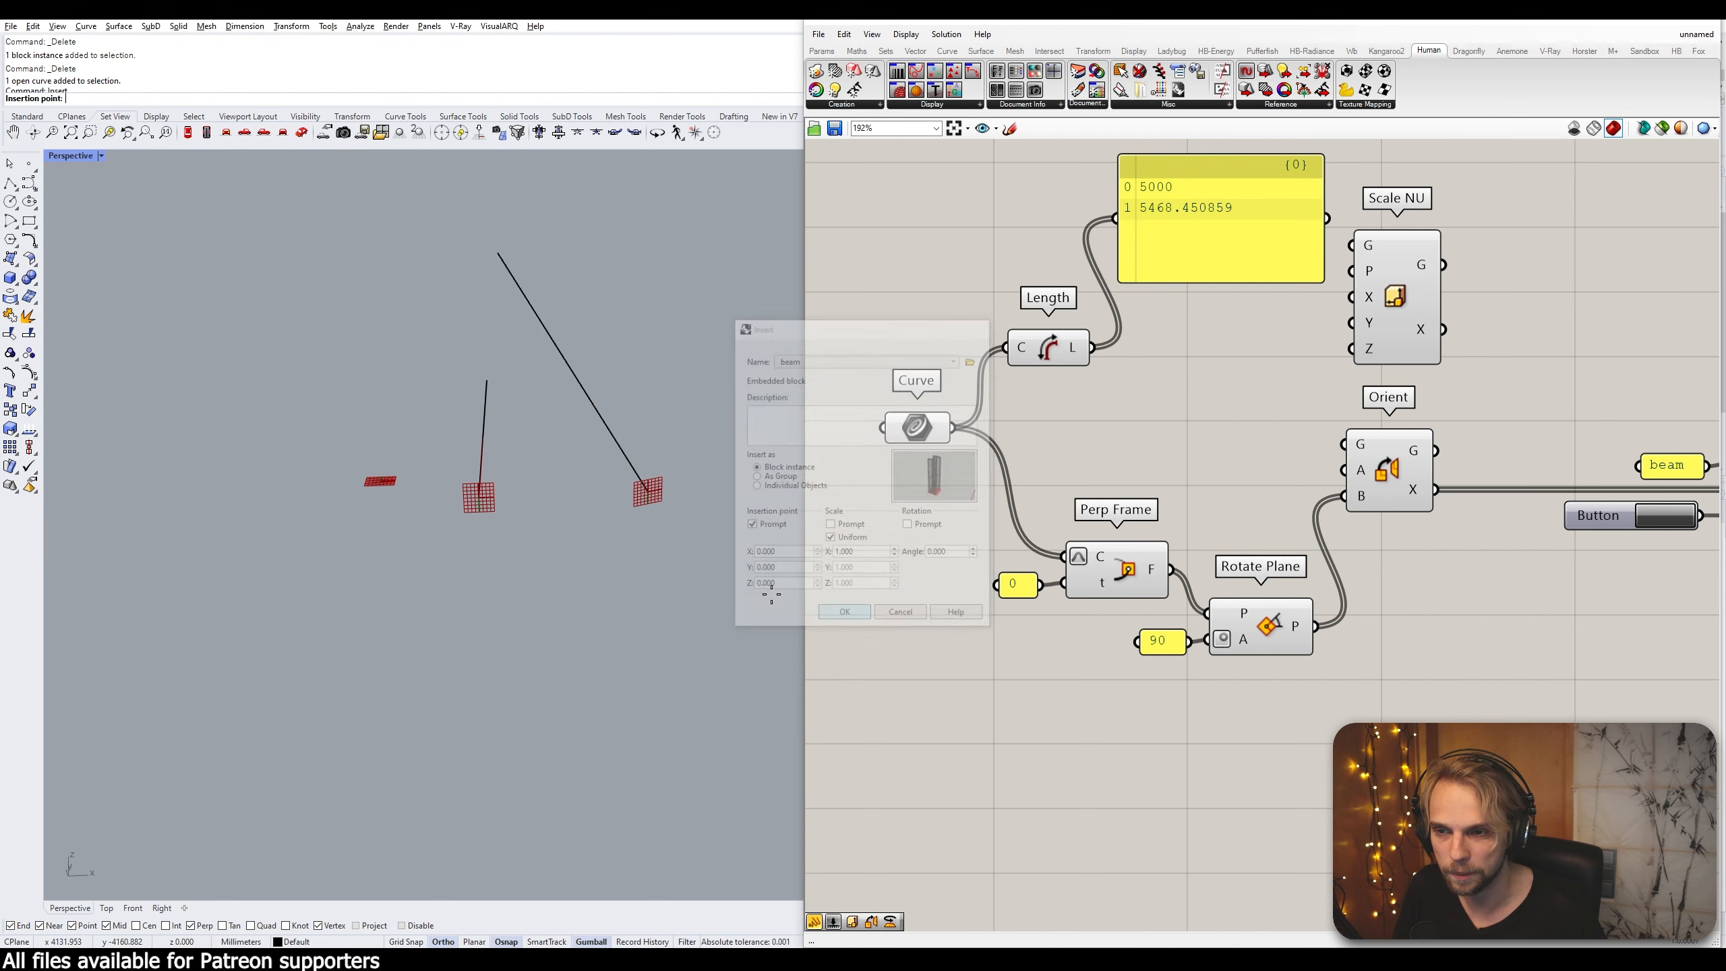
{"action": "type", "text": "0"}
{"action": "key", "text": "Return"}
Measure the inserted beam block's height along a vertical edge, from a bottom corner to the top corner directly above it
{"action": "scroll", "coordinate": [421, 527], "scroll_direction": "up", "scroll_amount": 2}
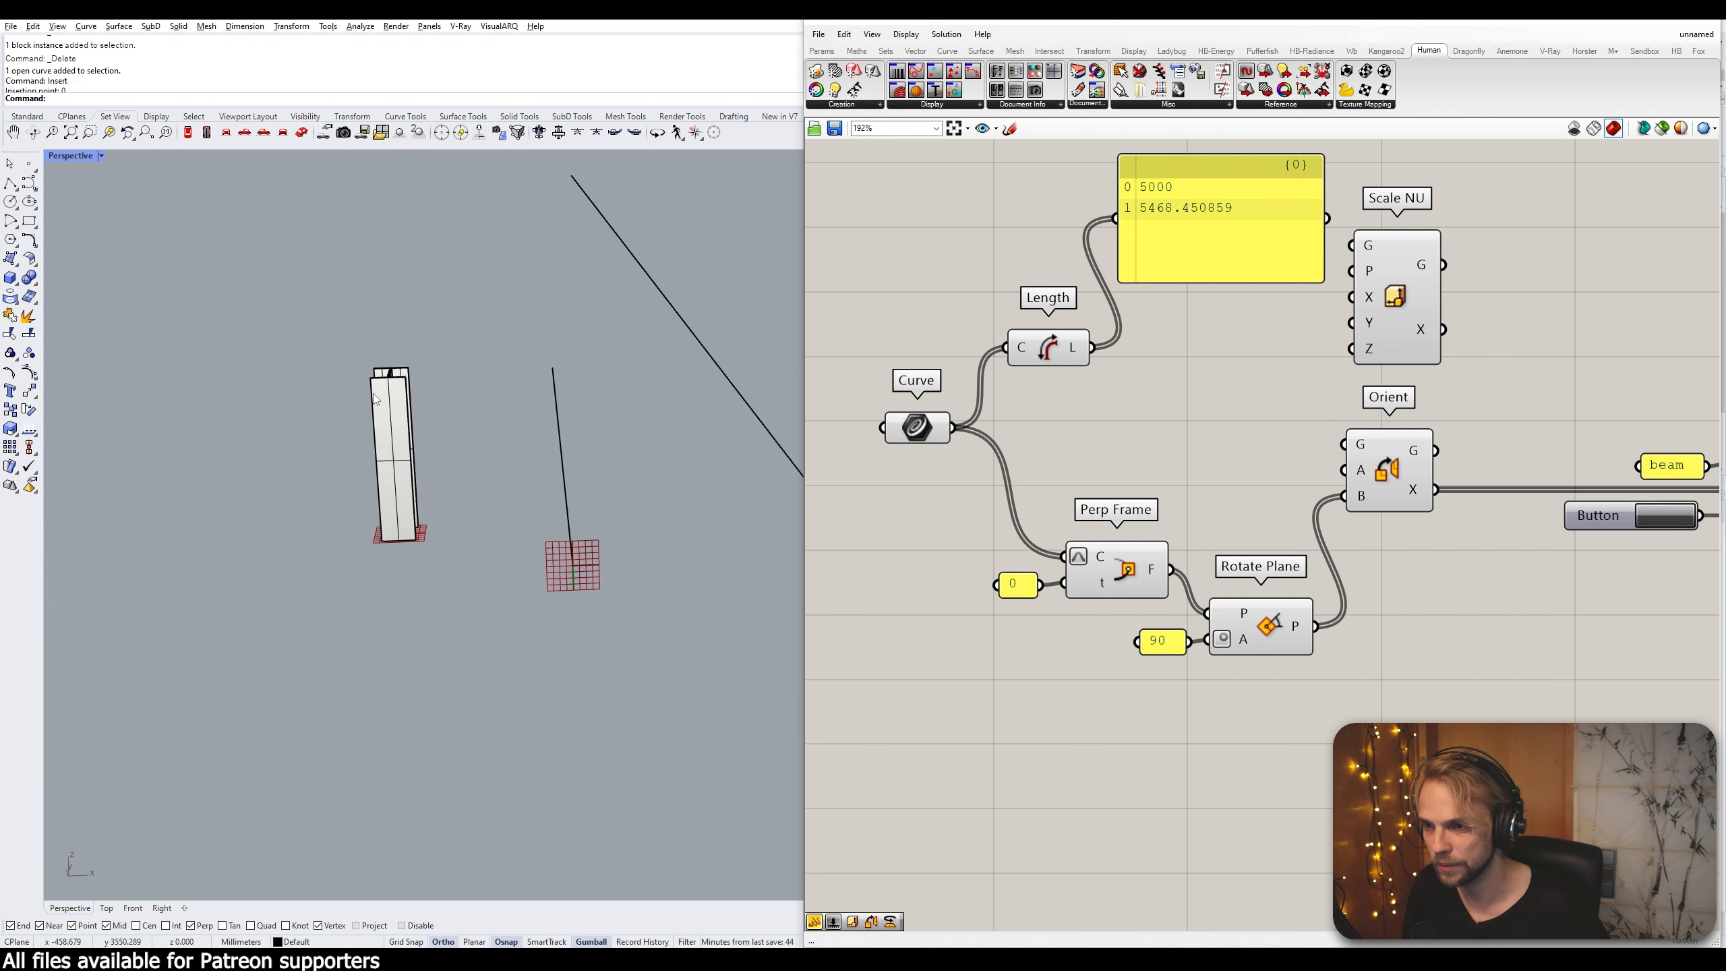
{"action": "left_click", "coordinate": [372, 394]}
{"action": "type", "text": "ZS"}
{"action": "key", "text": "Return"}
{"action": "scroll", "coordinate": [372, 394], "scroll_direction": "down", "scroll_amount": 3}
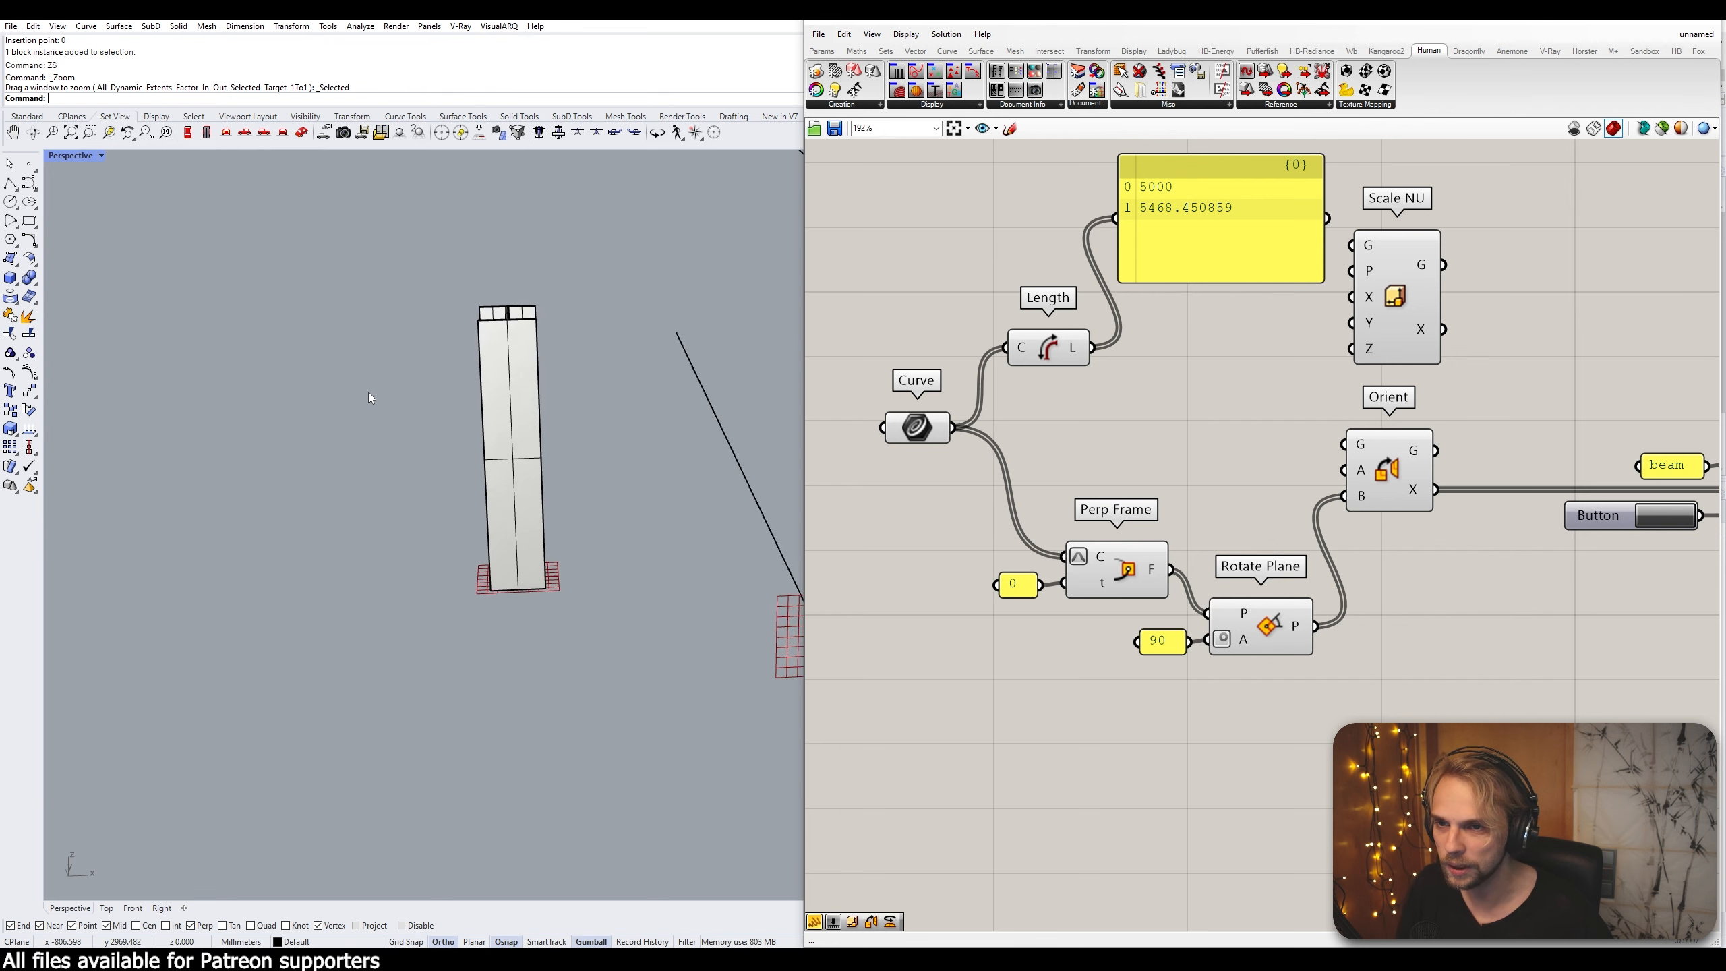
{"action": "right_click_drag", "start_coordinate": [368, 391], "coordinate": [501, 472]}
{"action": "type", "text": "Distance"}
{"action": "key", "text": "Return"}
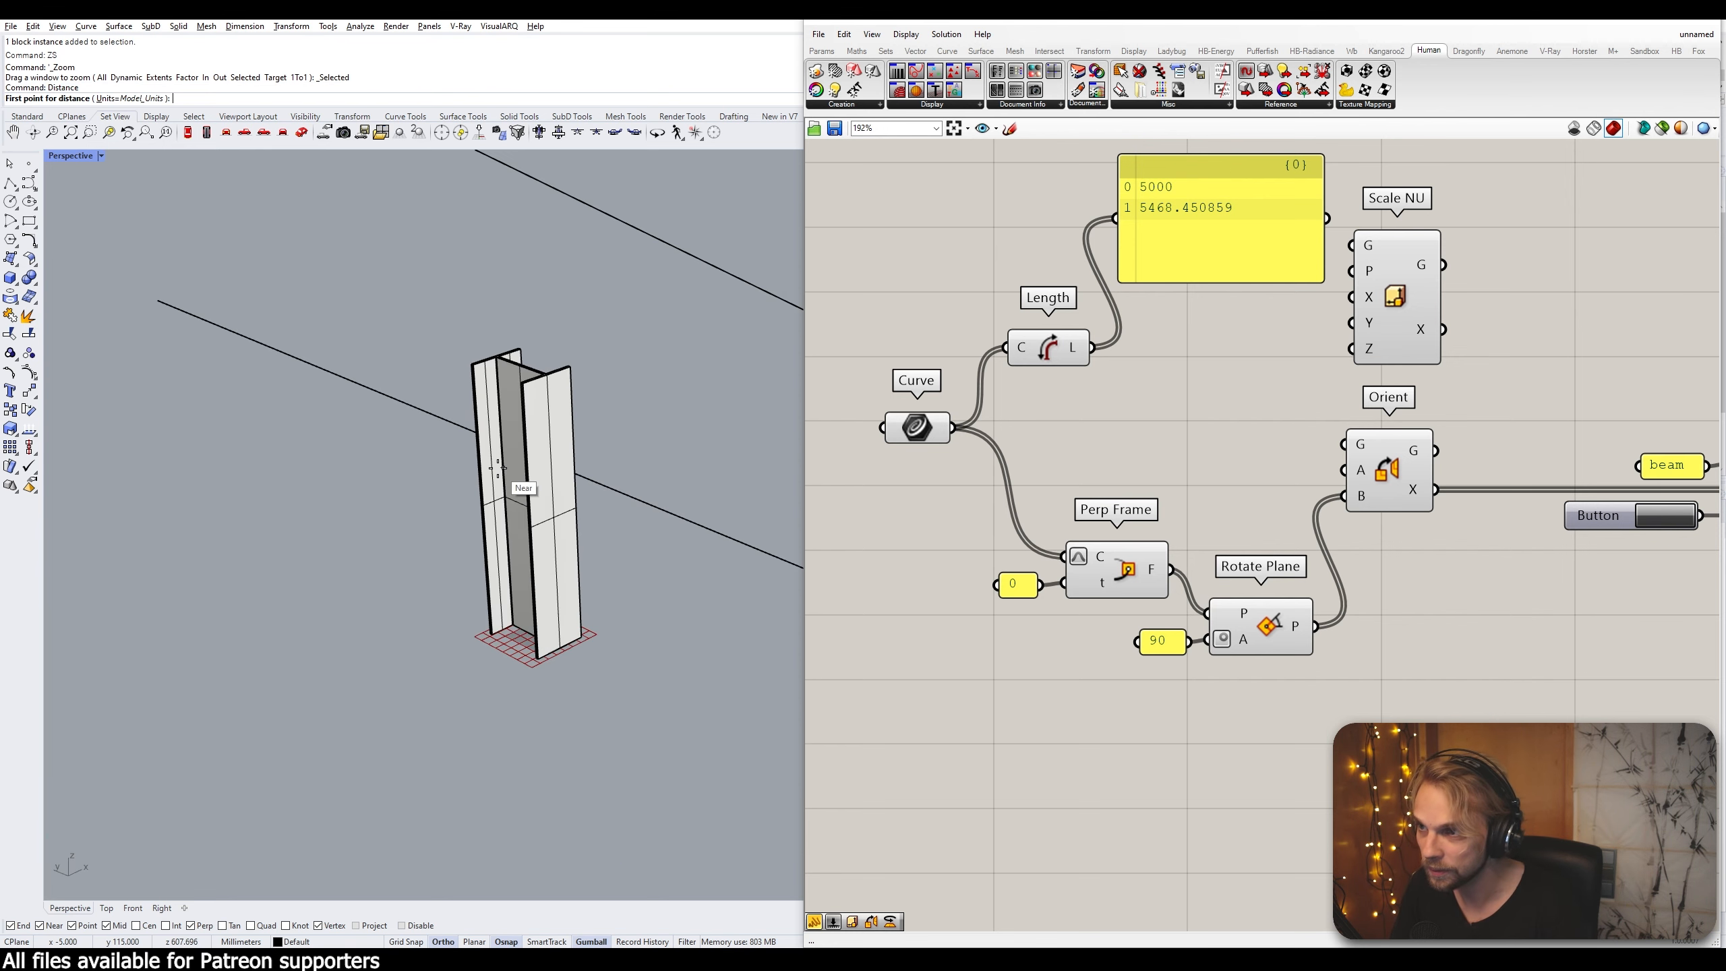
{"action": "scroll", "coordinate": [540, 643], "scroll_direction": "up", "scroll_amount": 5}
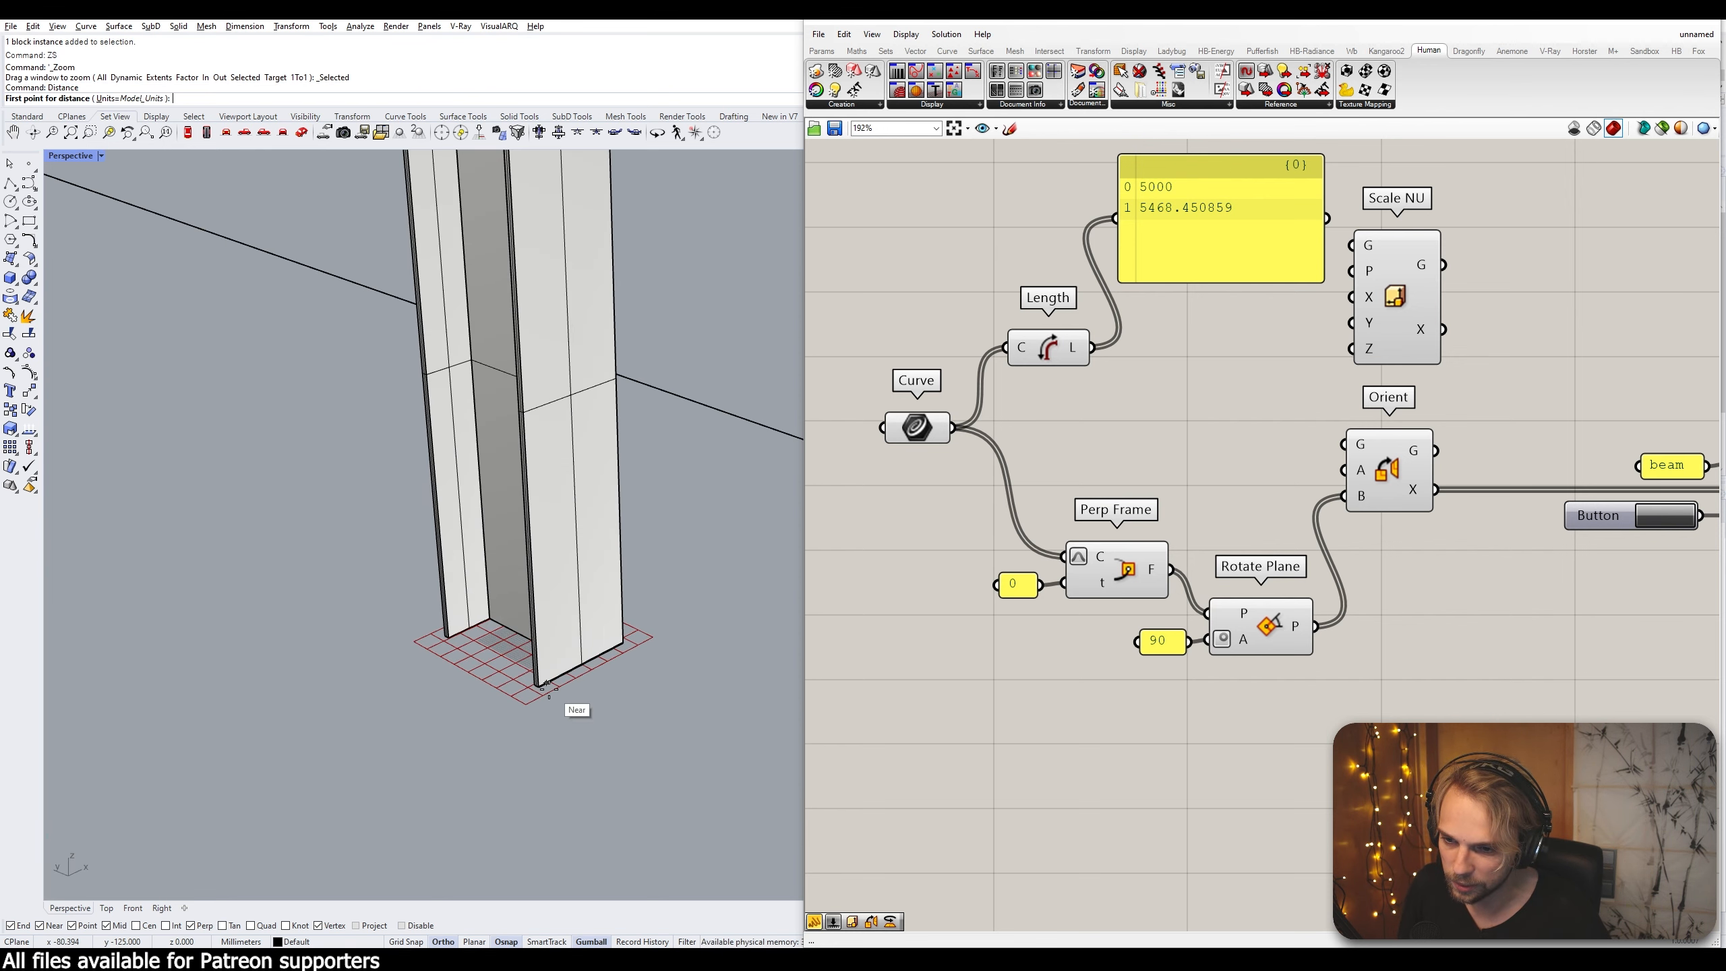
{"action": "left_click", "coordinate": [547, 704]}
{"action": "scroll", "coordinate": [483, 493], "scroll_direction": "down", "scroll_amount": 3}
{"action": "scroll", "coordinate": [454, 475], "scroll_direction": "up", "scroll_amount": 5}
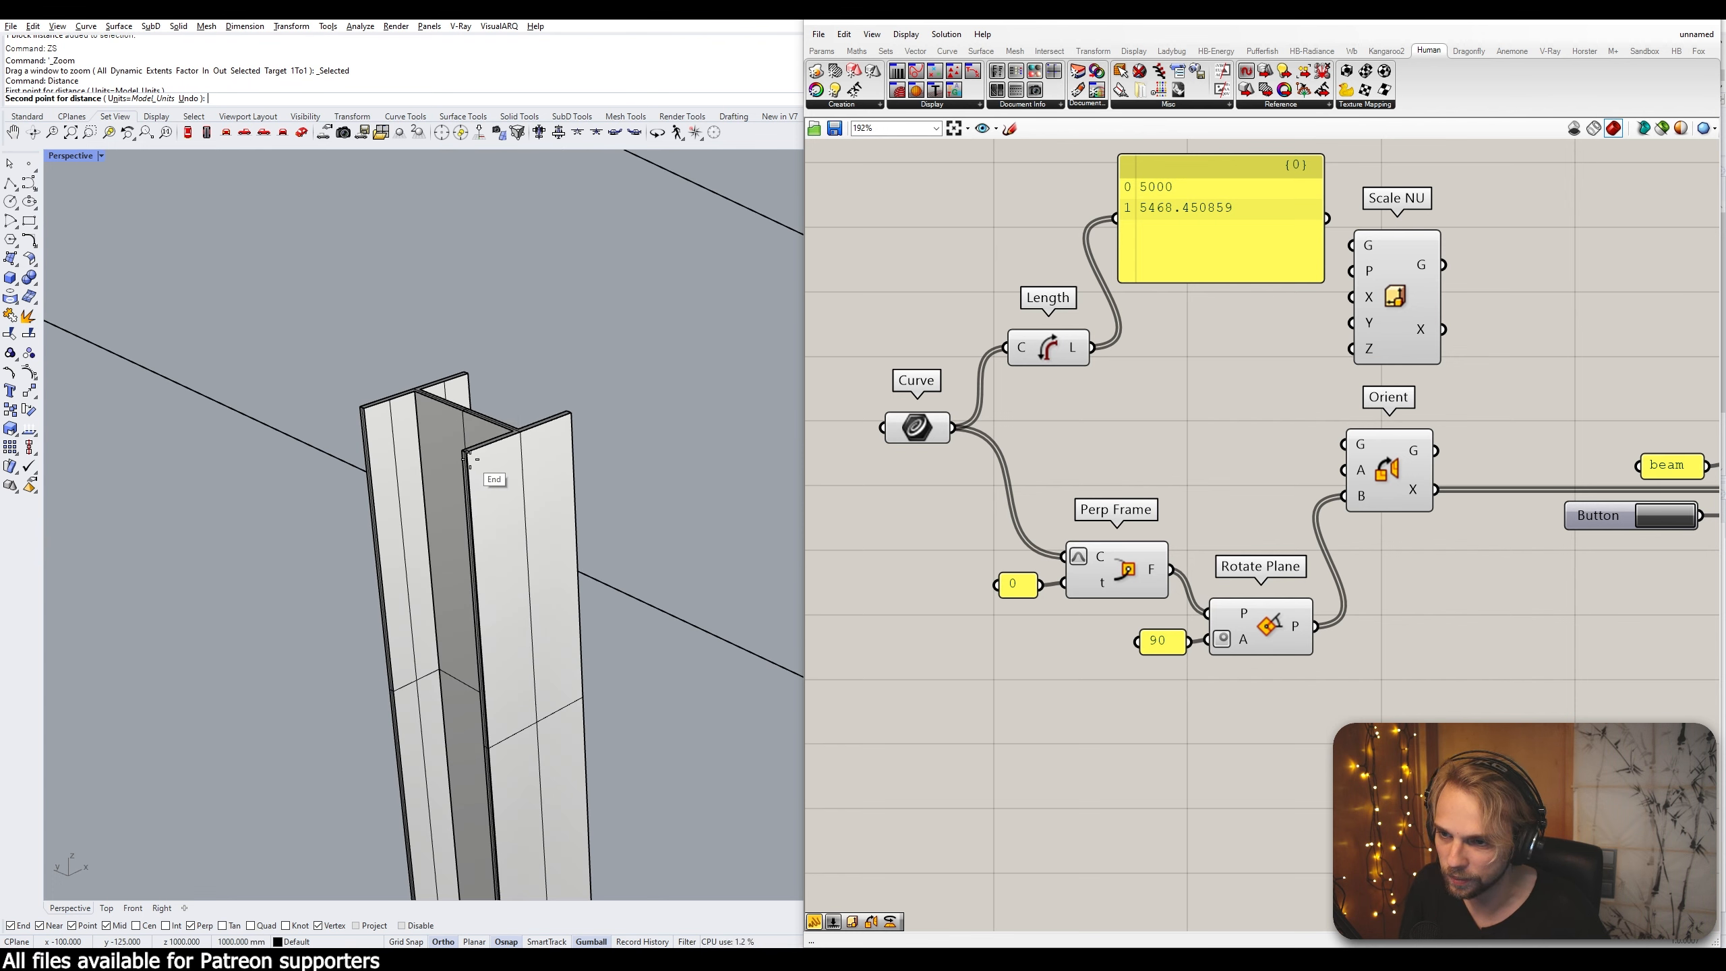
{"action": "left_click", "coordinate": [469, 451]}
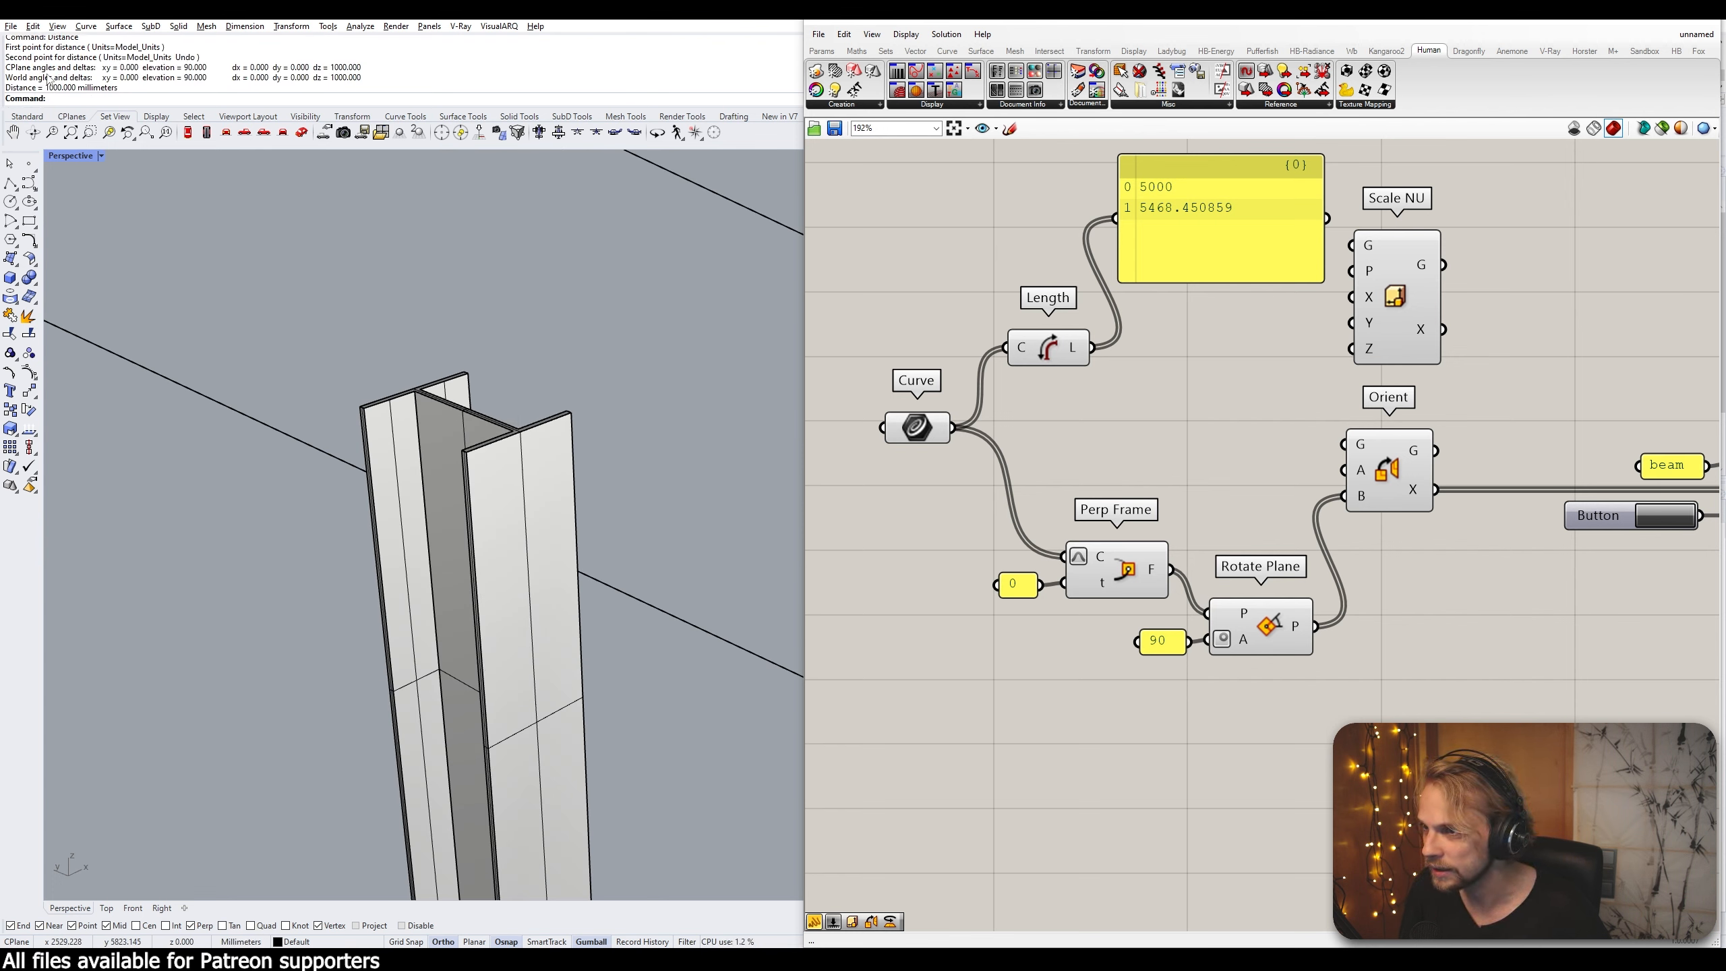
Delete the measured beam block instance from the model
{"action": "left_click", "coordinate": [490, 470]}
{"action": "key", "text": "Delete"}
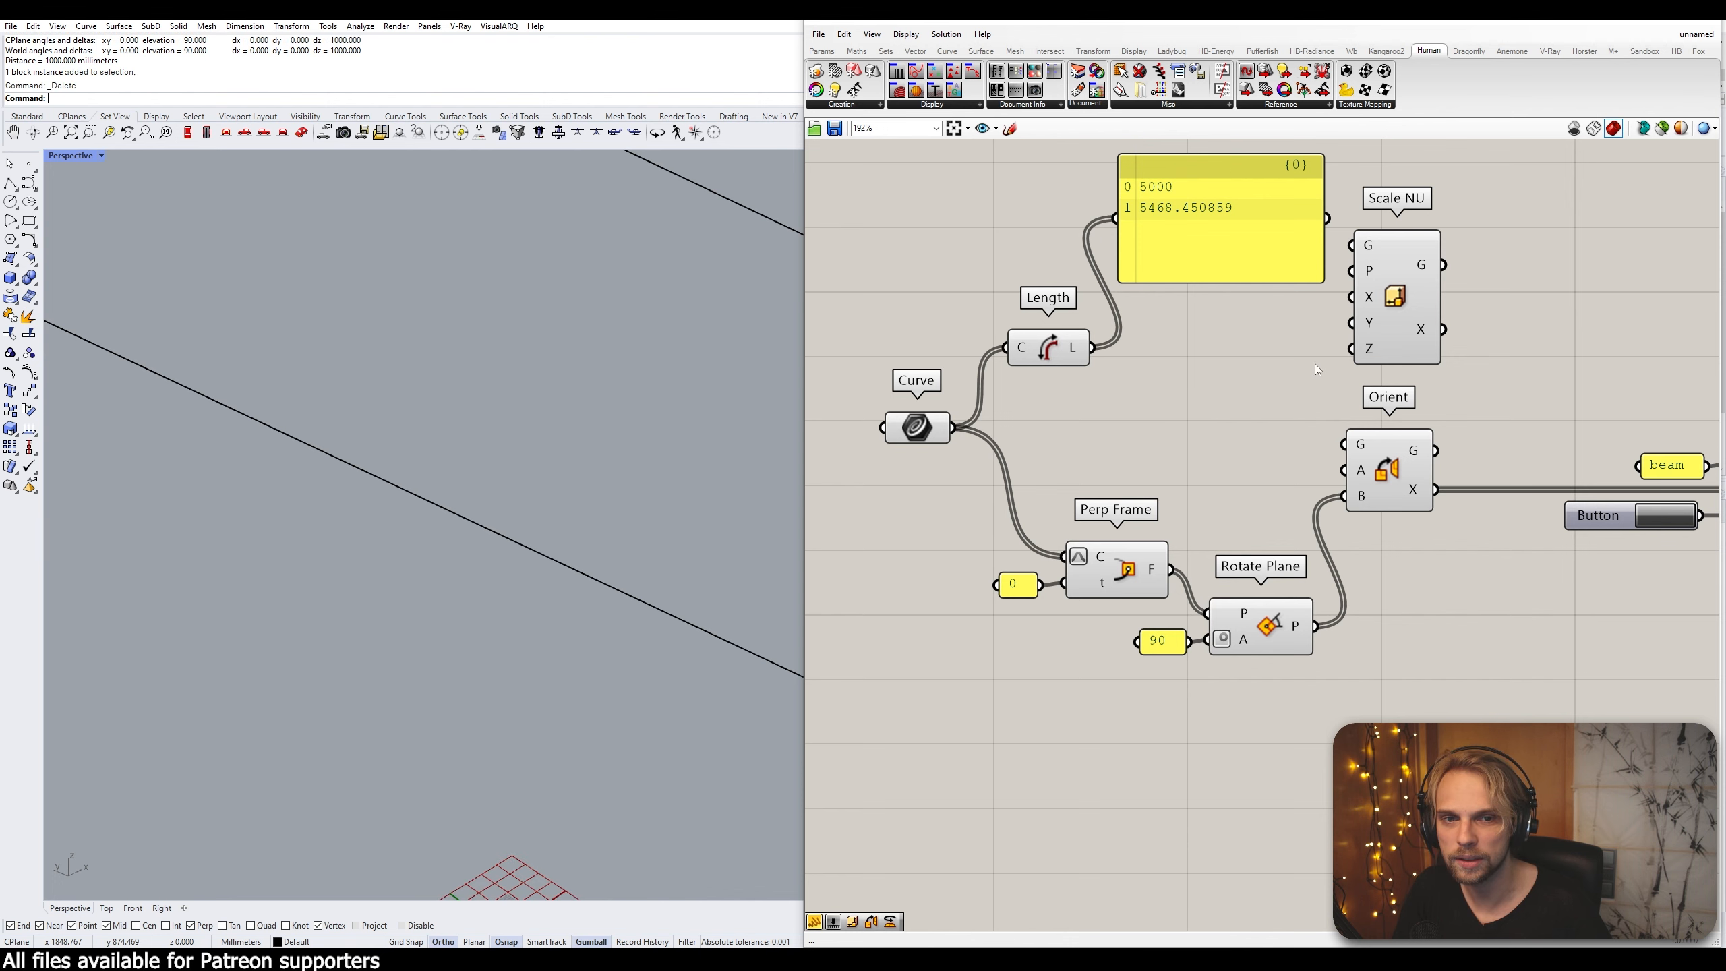
{"action": "right_click_drag", "start_coordinate": [1263, 272], "coordinate": [1175, 326]}
{"action": "left_click_drag", "start_coordinate": [1060, 282], "coordinate": [1069, 245]}
{"action": "right_click_drag", "start_coordinate": [992, 340], "coordinate": [1153, 334]}
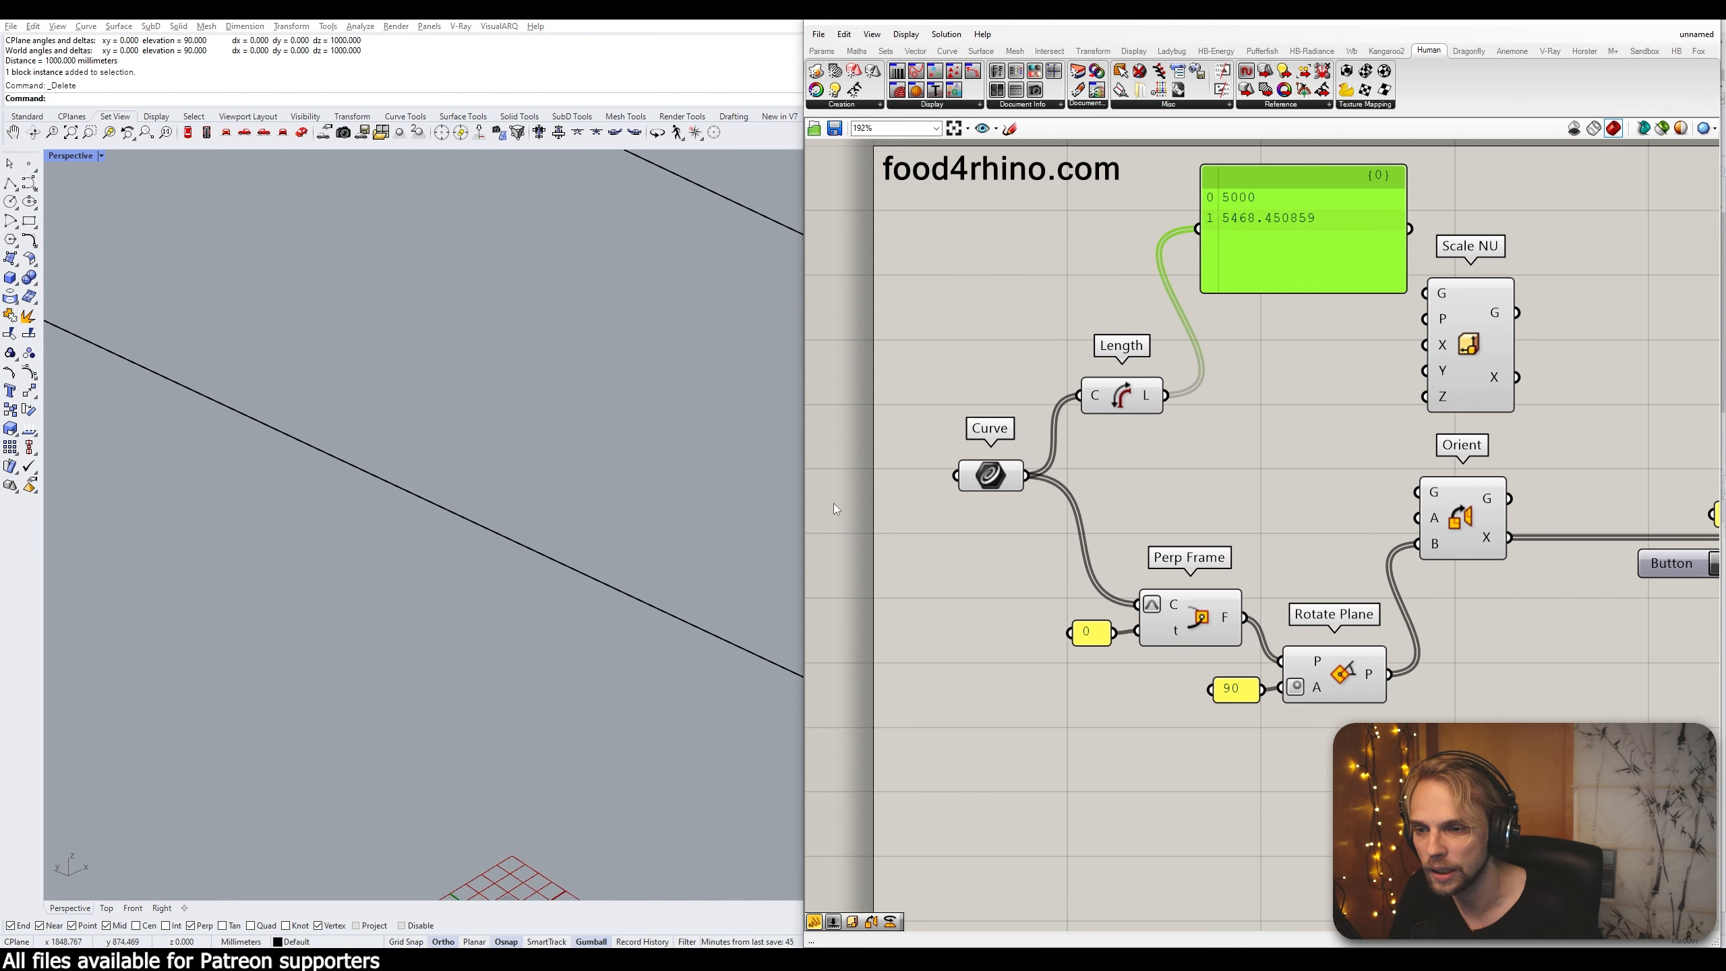
{"action": "scroll", "coordinate": [408, 412], "scroll_direction": "down", "scroll_amount": 7}
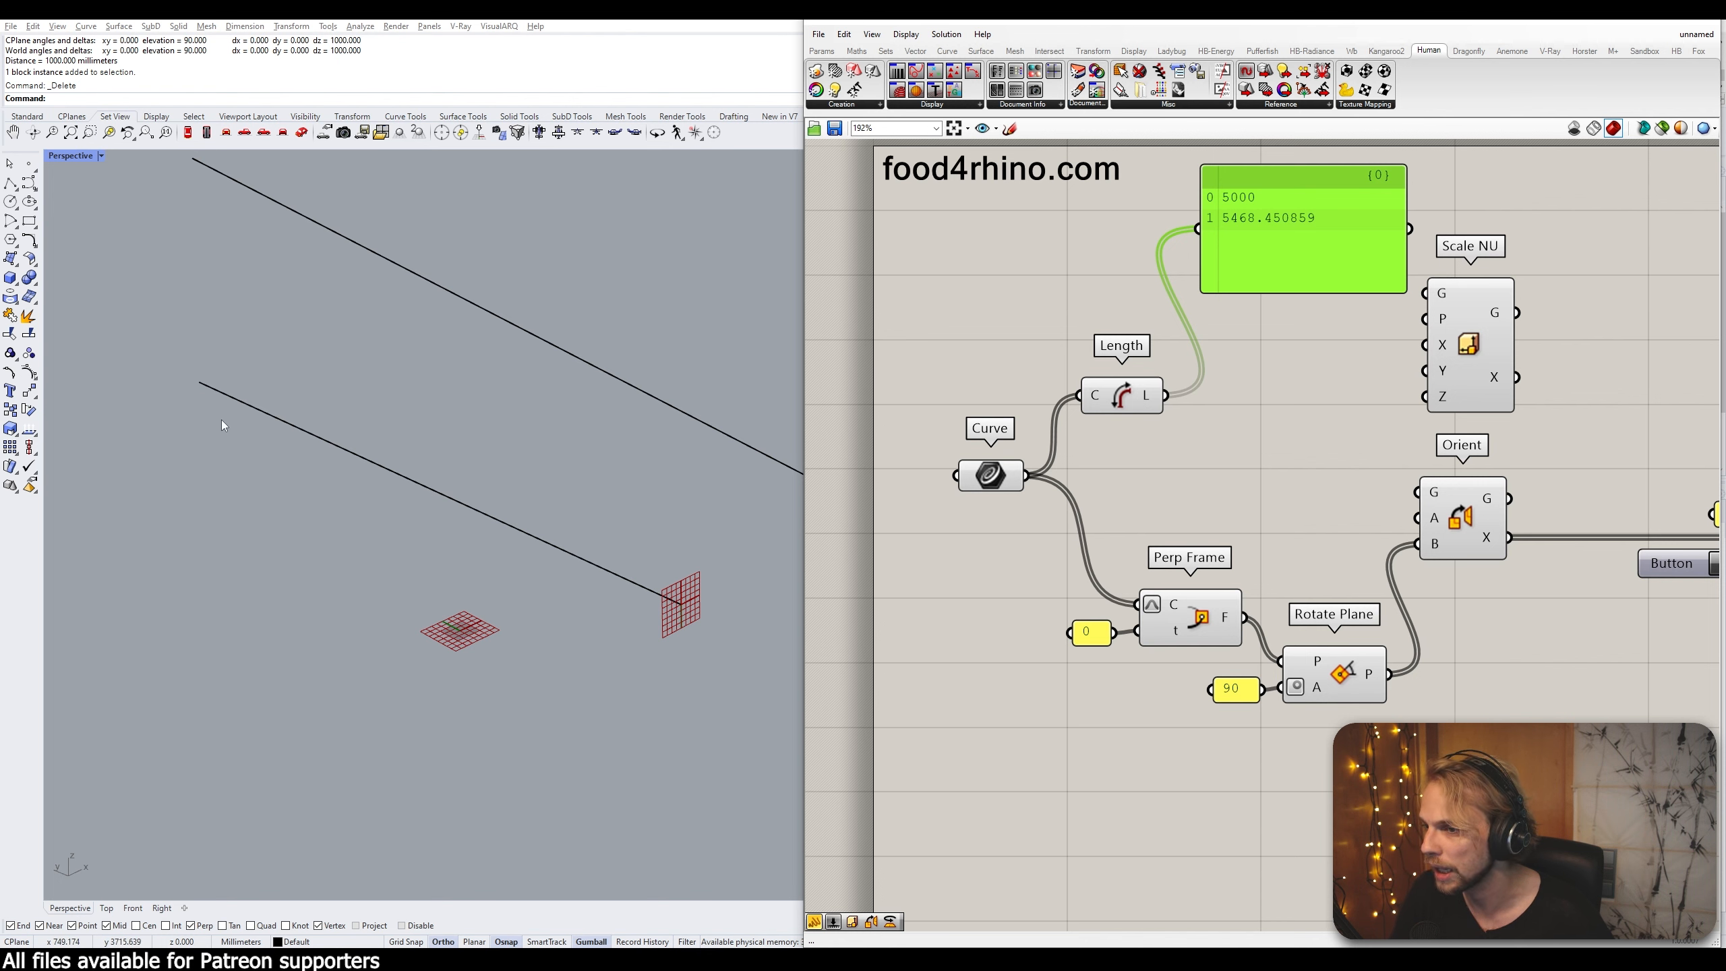
Add a Division component beside Length and wire the curve length into its A input
{"action": "double_click", "coordinate": [1219, 454]}
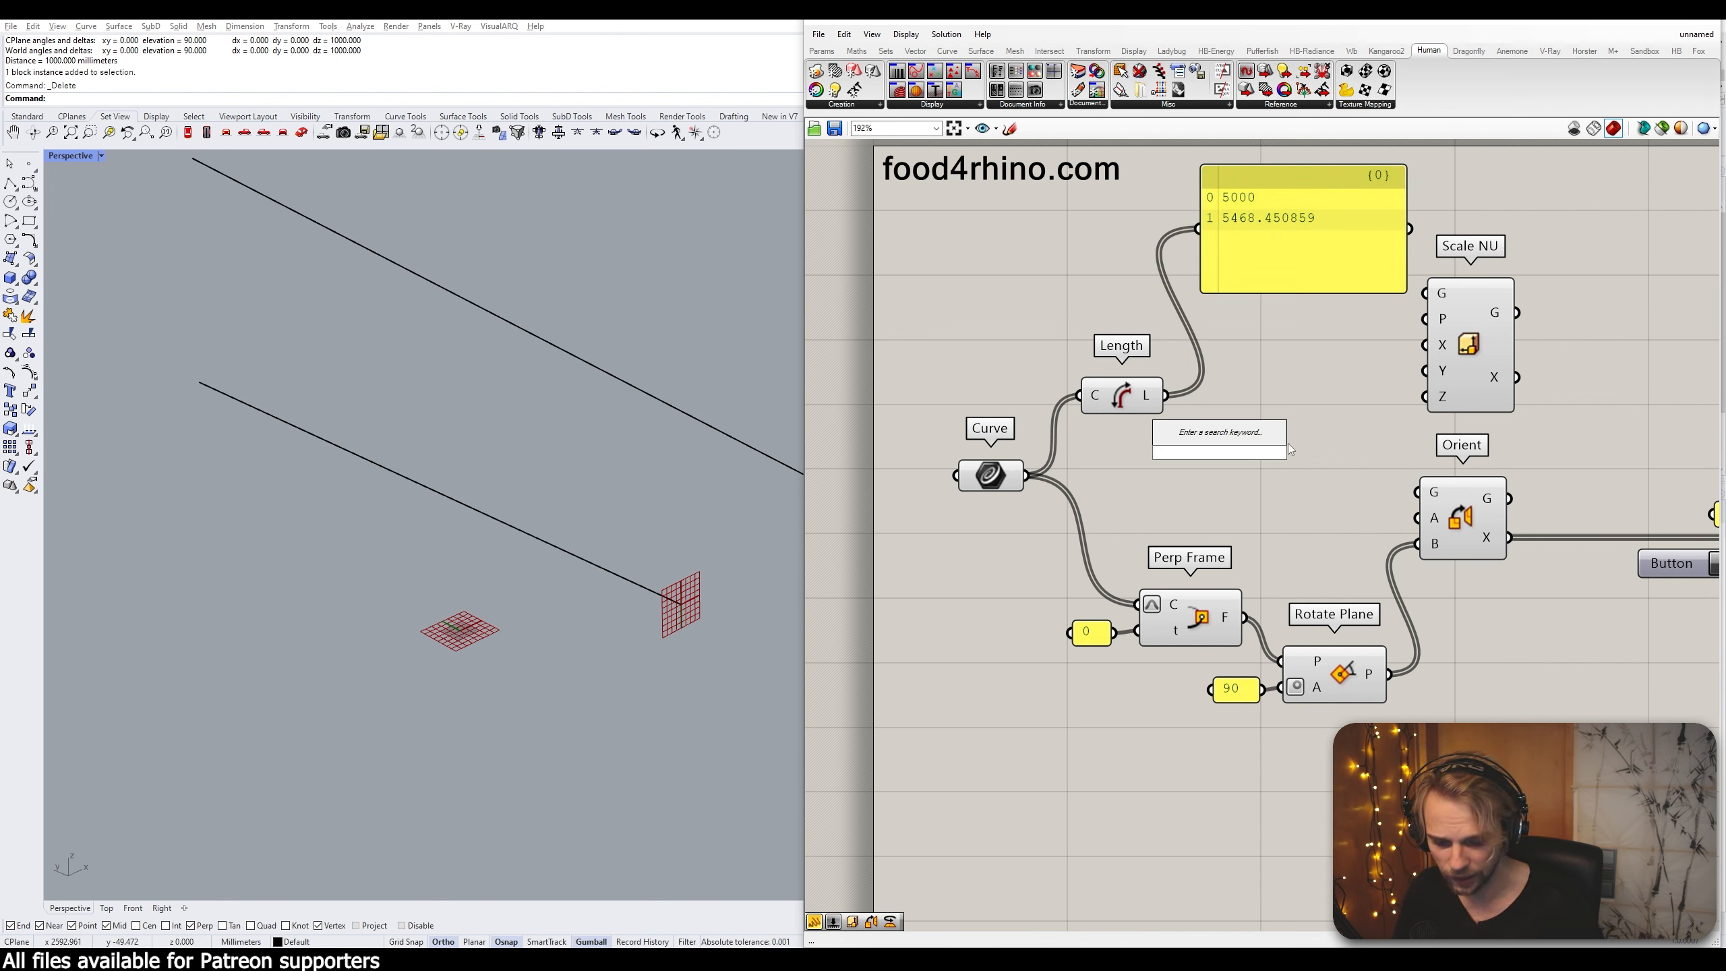
{"action": "type", "text": "division"}
{"action": "key", "text": "Return"}
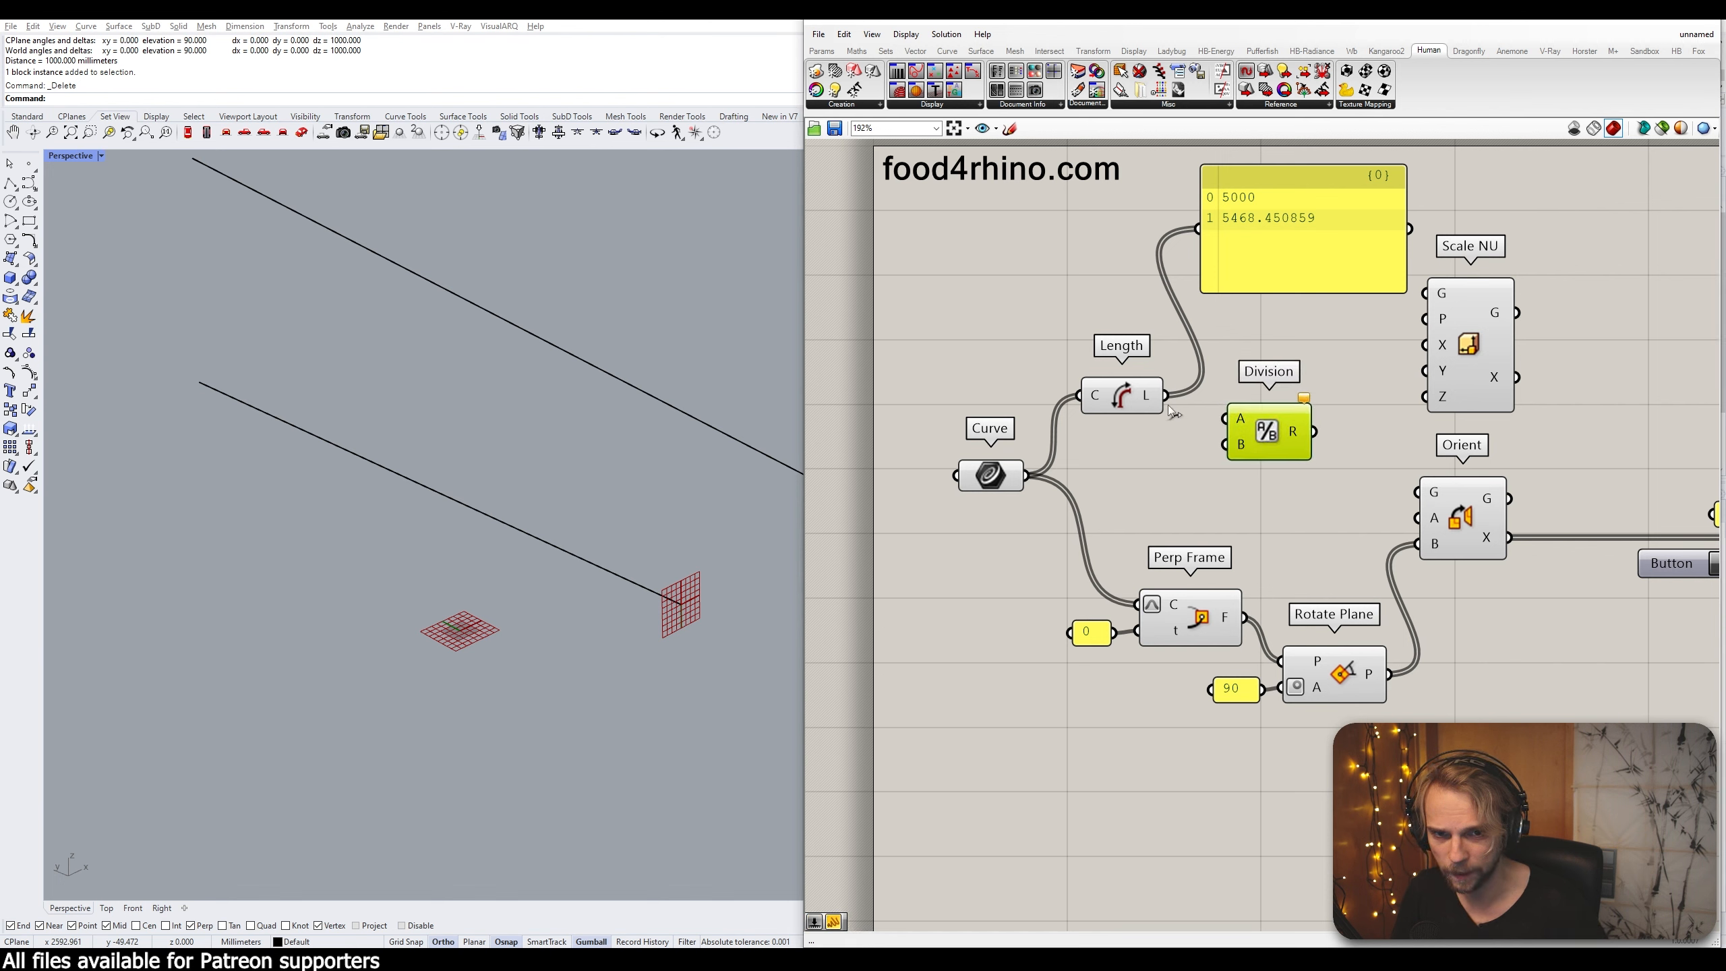
{"action": "left_click_drag", "start_coordinate": [1167, 398], "coordinate": [1296, 418]}
Add a panel containing 1000 and connect it to Division's B input
{"action": "double_click", "coordinate": [1162, 460]}
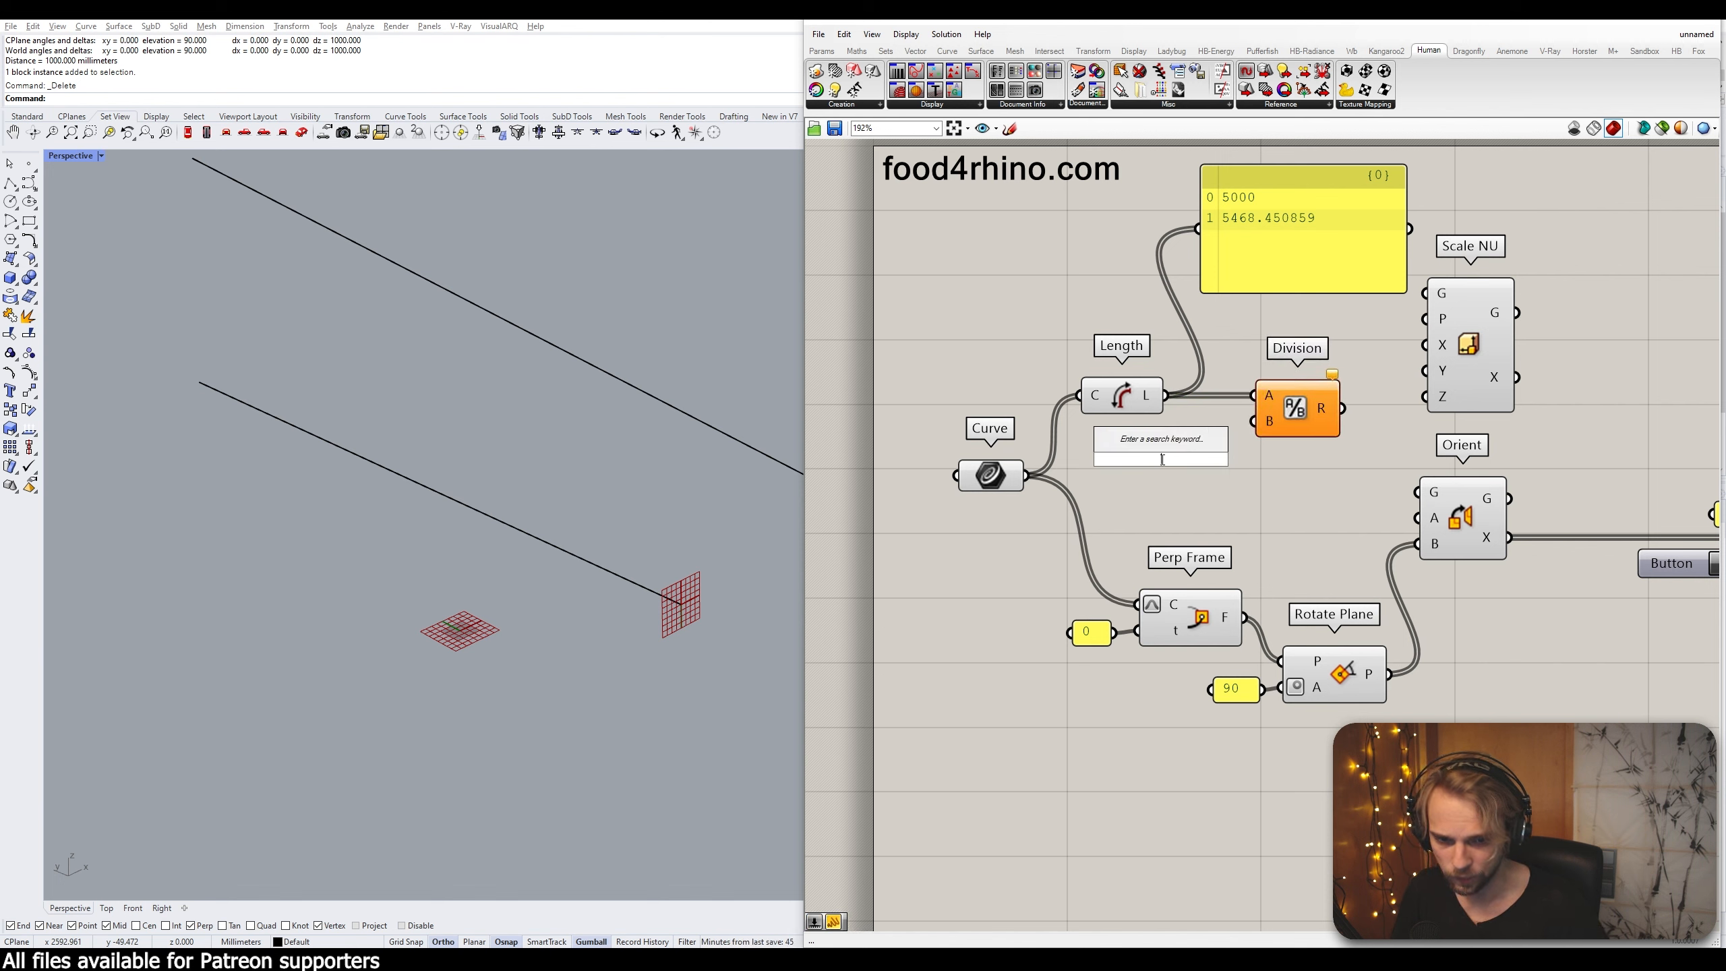
{"action": "type", "text": "/"}
{"action": "key", "text": "BackSpace"}
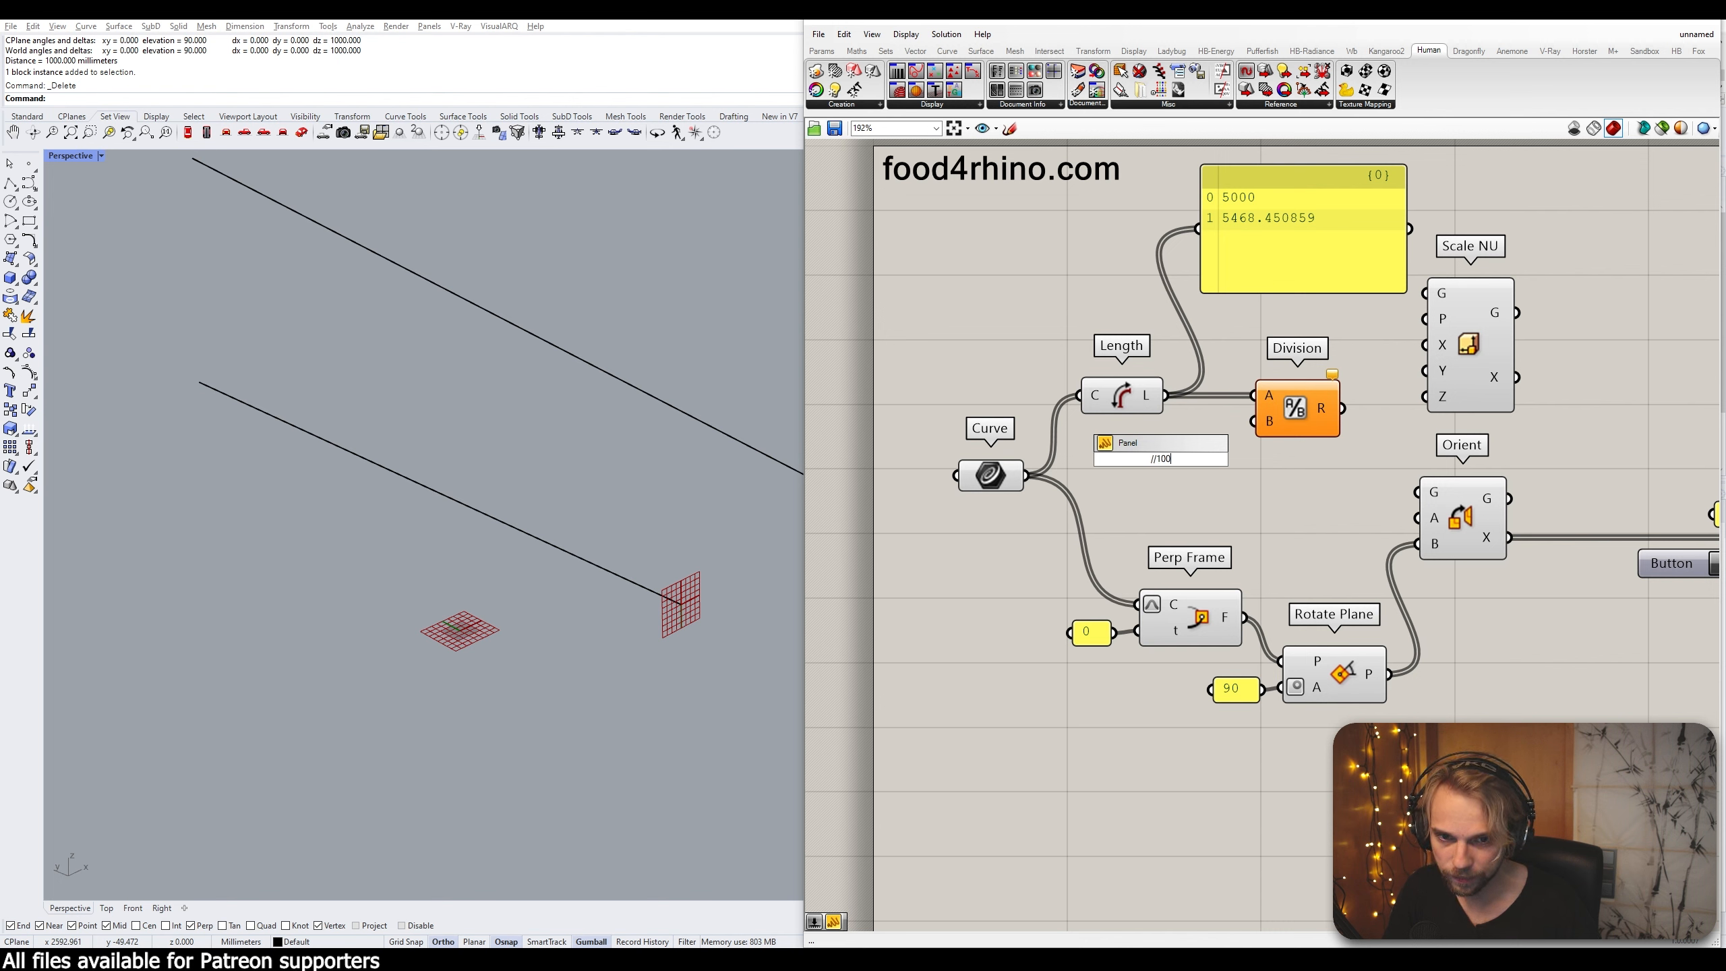
{"action": "key", "text": "Return"}
{"action": "left_click_drag", "start_coordinate": [1254, 421], "coordinate": [1193, 443]}
Connect Division's result to the length panel and to Scale NU's Z input
{"action": "left_click_drag", "start_coordinate": [1349, 407], "coordinate": [1285, 202]}
{"action": "right_click_drag", "start_coordinate": [1372, 292], "coordinate": [1128, 362]}
{"action": "left_click_drag", "start_coordinate": [1104, 478], "coordinate": [1181, 469]}
{"action": "left_click_drag", "start_coordinate": [1229, 463], "coordinate": [1225, 472]}
Delete the panel listing the division results
{"action": "left_click", "coordinate": [1098, 259]}
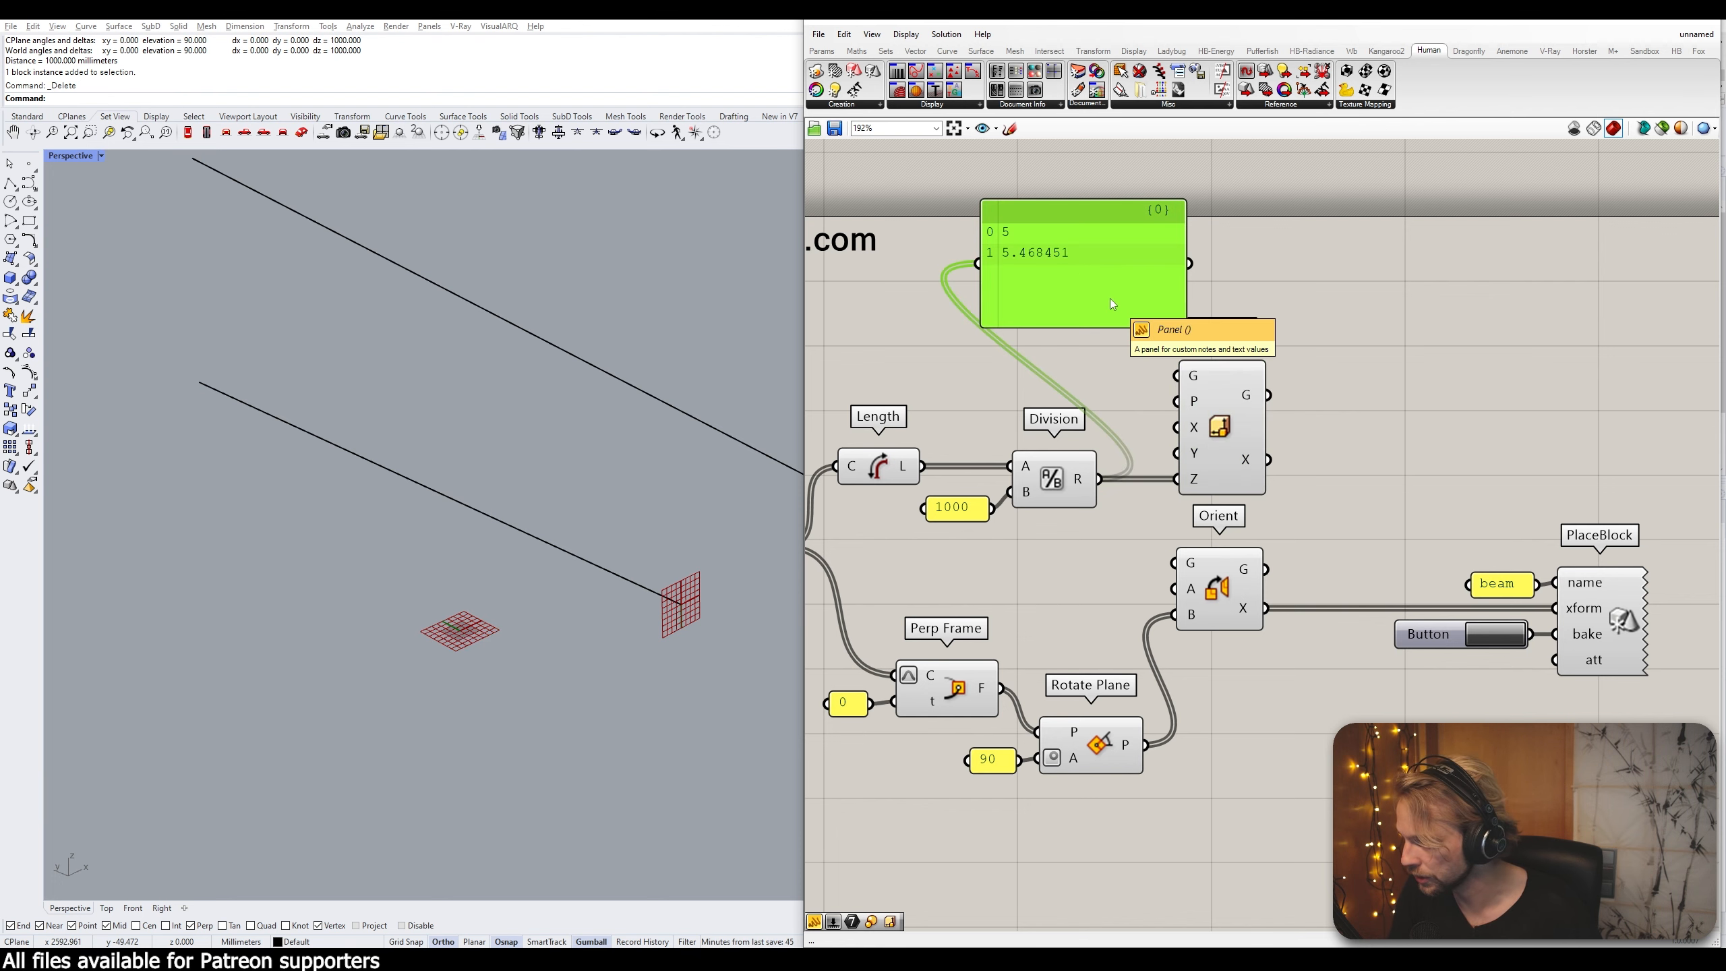
{"action": "key", "text": "Delete"}
{"action": "right_click_drag", "start_coordinate": [1110, 298], "coordinate": [1027, 187]}
Try adding Scale NU's transform to PlaceBlock's xform input alongside Orient's, bake the blocks and inspect the ones at the origin
{"action": "mouse_move", "coordinate": [1168, 342]}
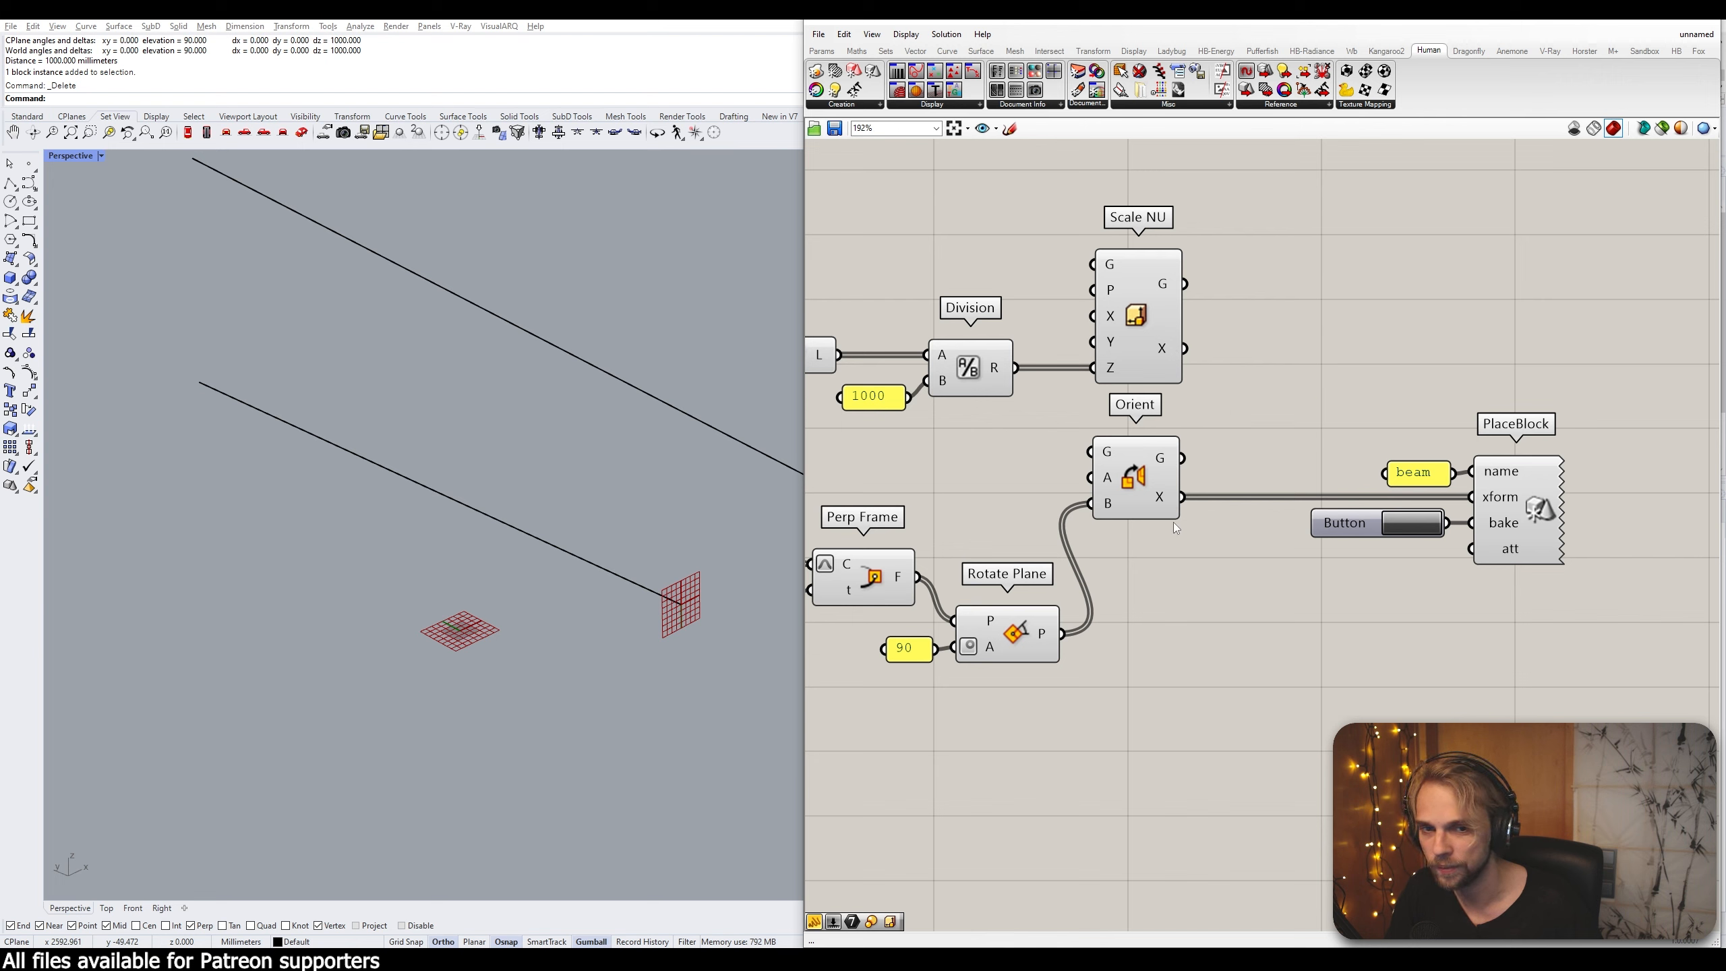
{"action": "mouse_move", "coordinate": [1164, 498]}
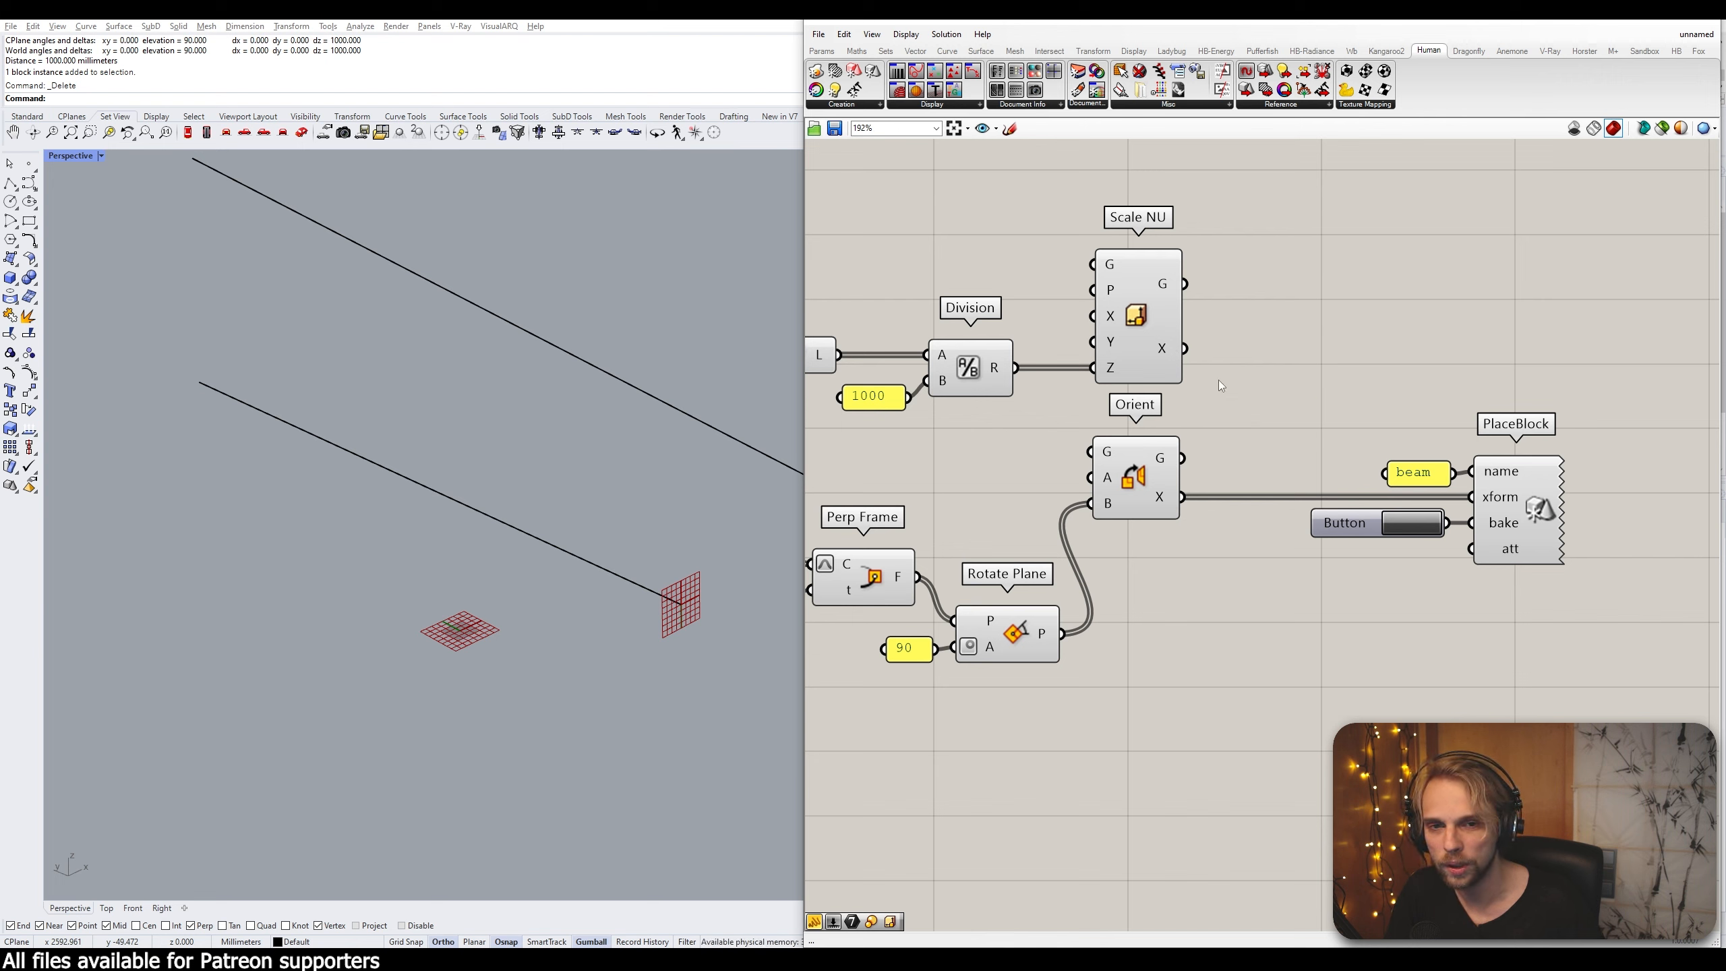
{"action": "left_click_drag", "start_coordinate": [1200, 361], "coordinate": [1470, 497], "text": "shift"}
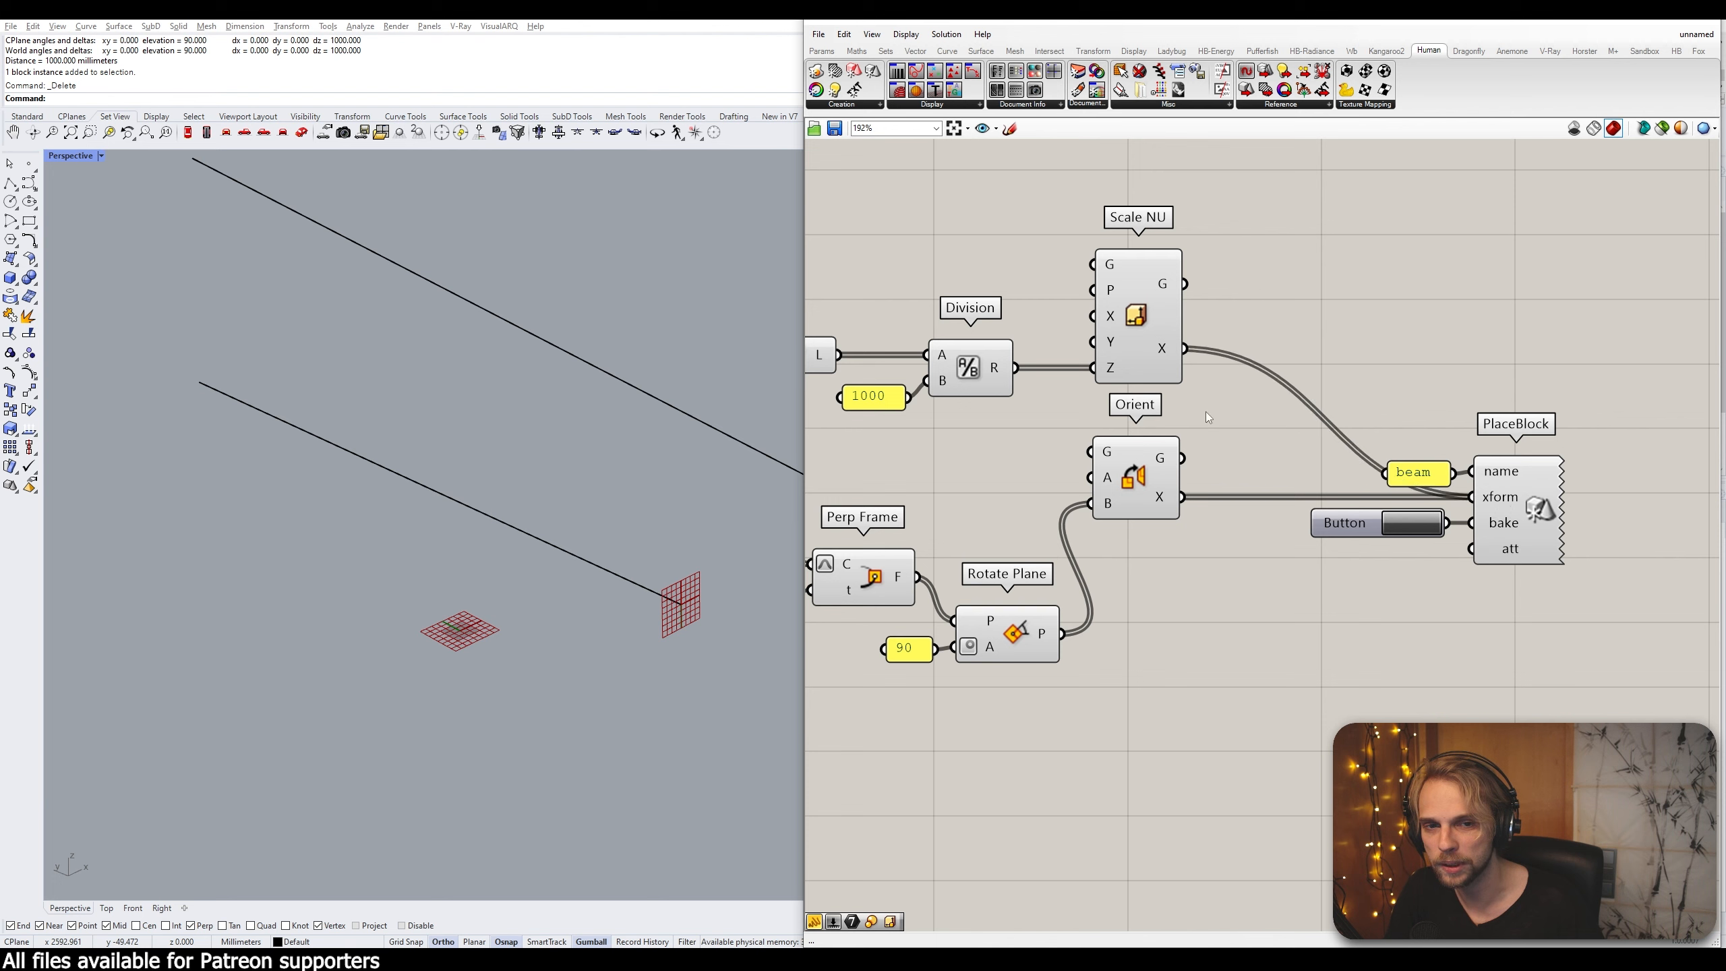
{"action": "left_click", "coordinate": [1421, 533]}
{"action": "scroll", "coordinate": [638, 598], "scroll_direction": "down", "scroll_amount": 3}
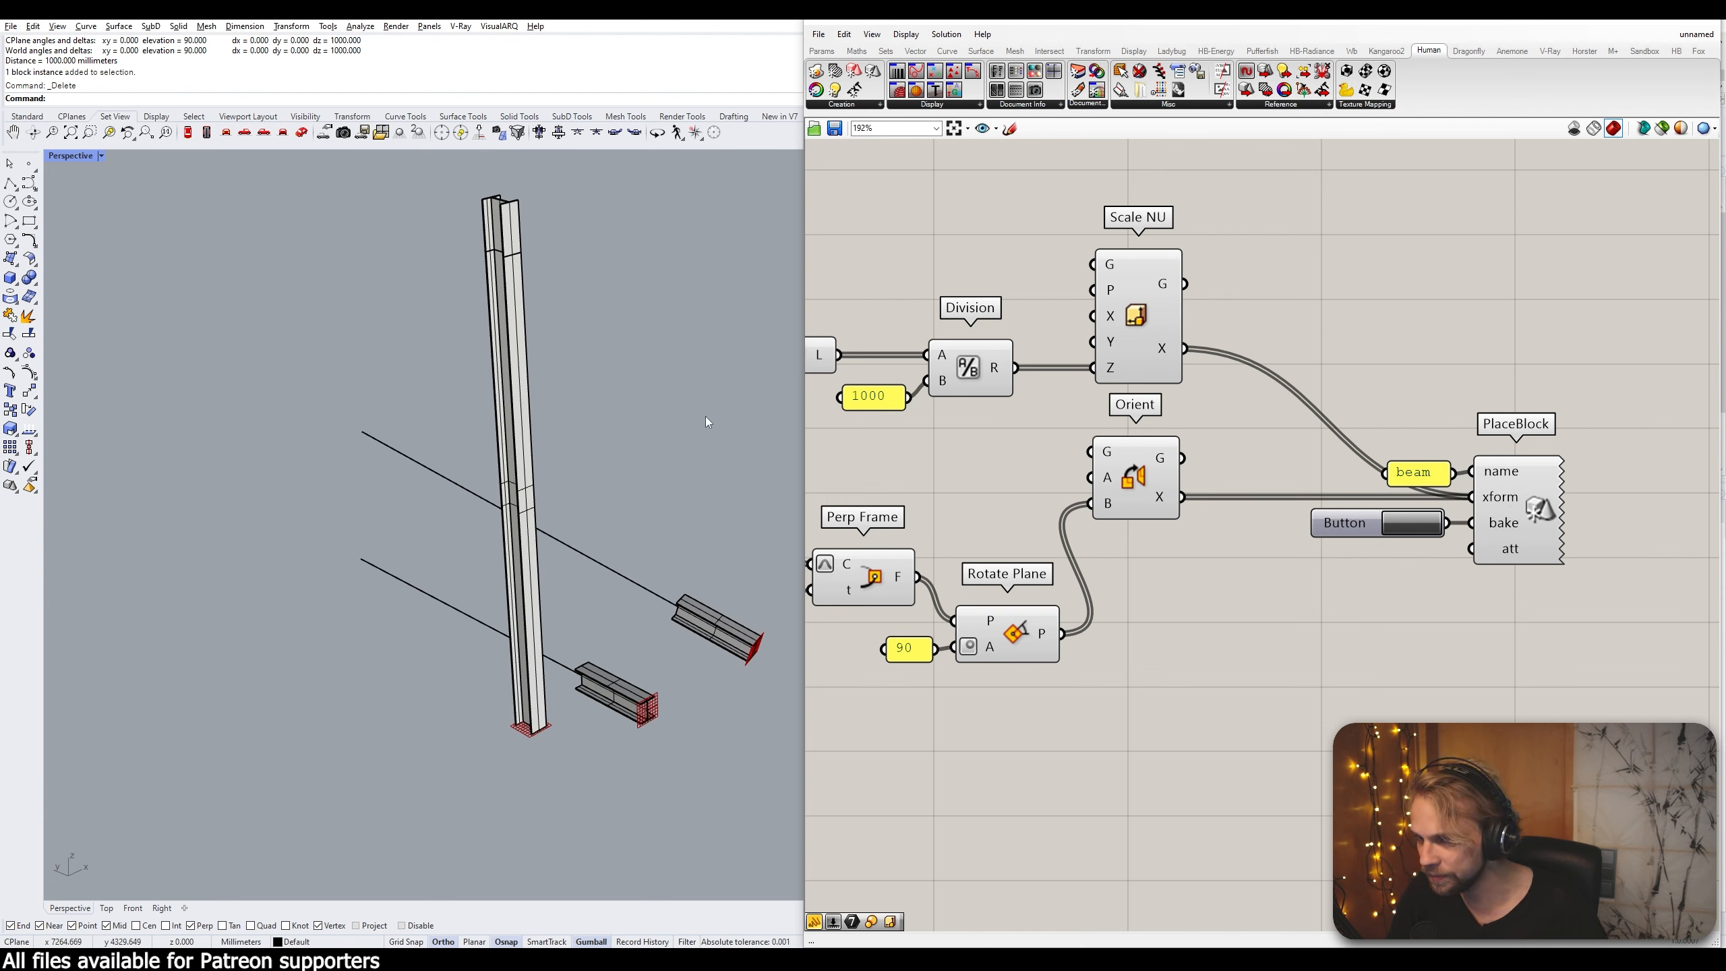
{"action": "left_click_drag", "start_coordinate": [696, 358], "coordinate": [485, 306]}
{"action": "right_click_drag", "start_coordinate": [595, 527], "coordinate": [479, 467], "text": "shift"}
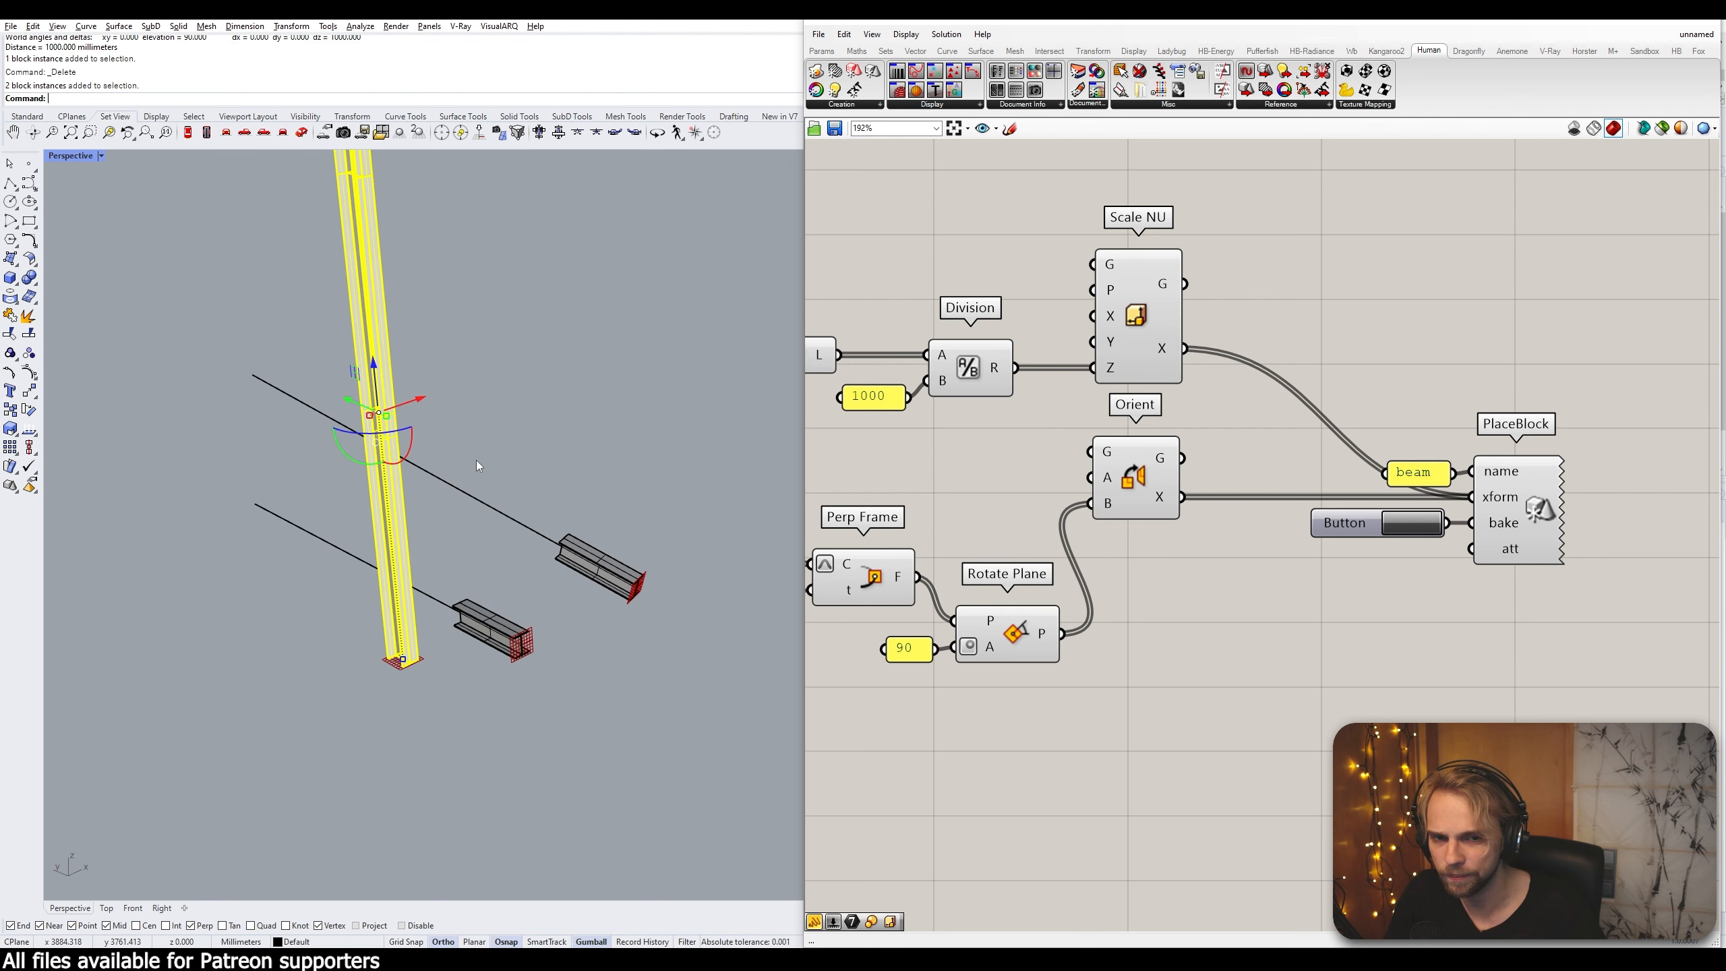
{"action": "left_click", "coordinate": [480, 467]}
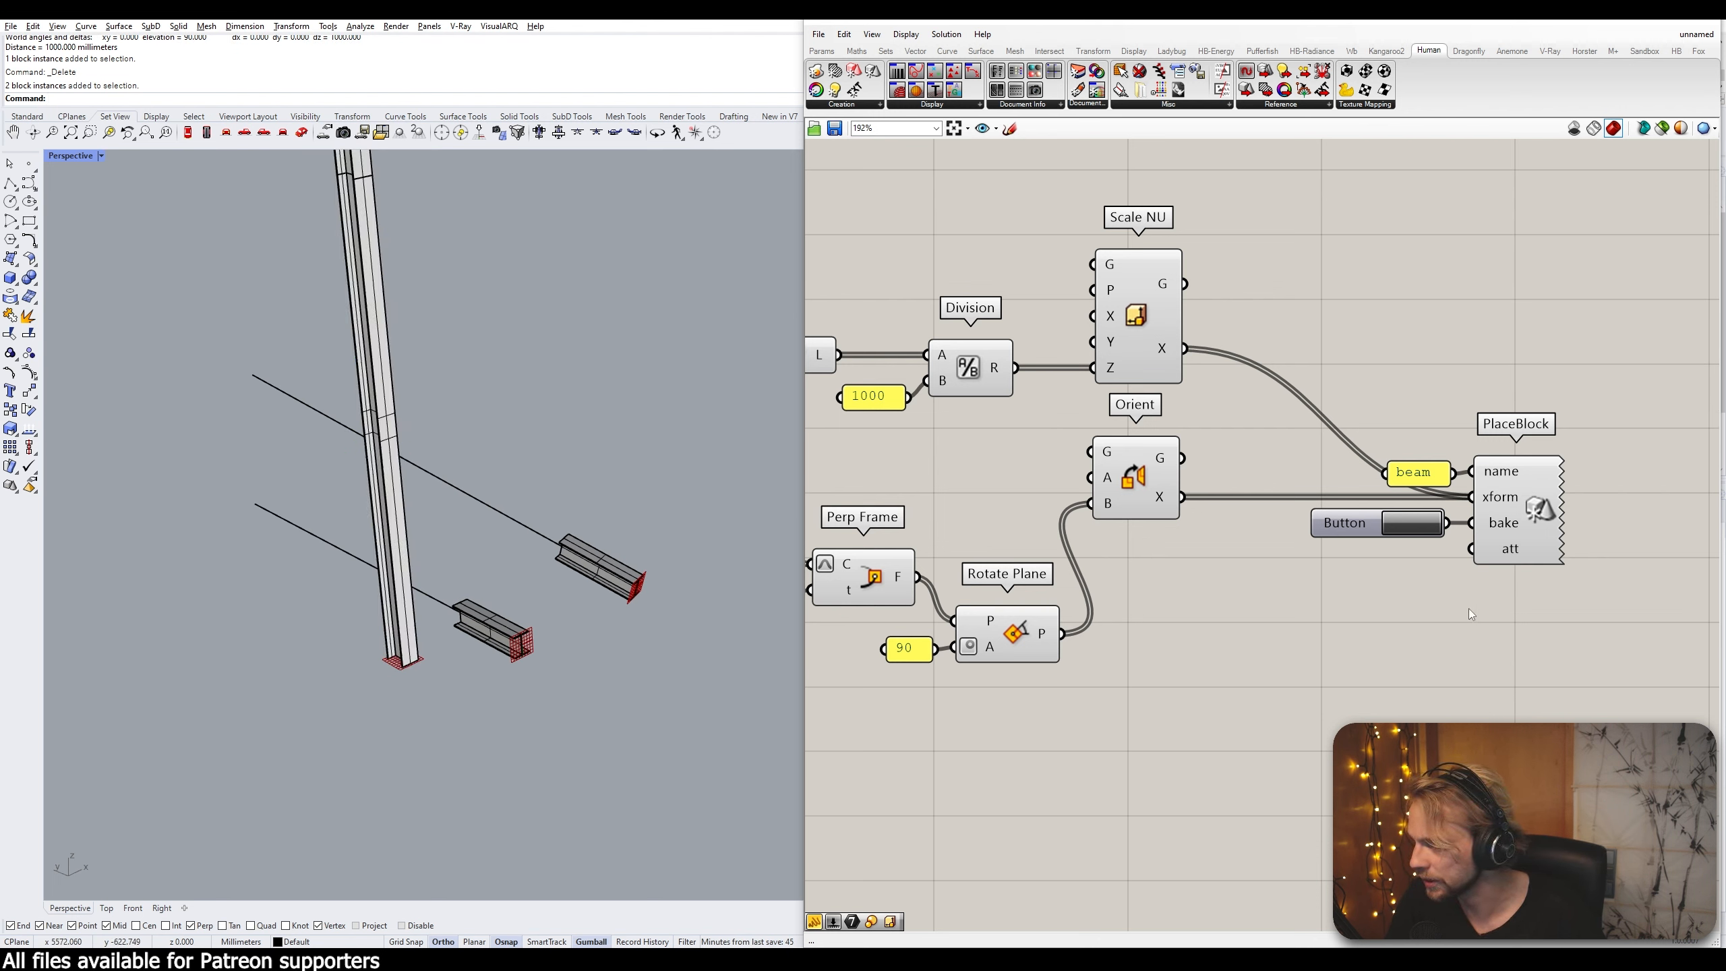
Delete the baked beams on both lines and at the origin
{"action": "left_click", "coordinate": [569, 559]}
{"action": "key", "text": "Delete"}
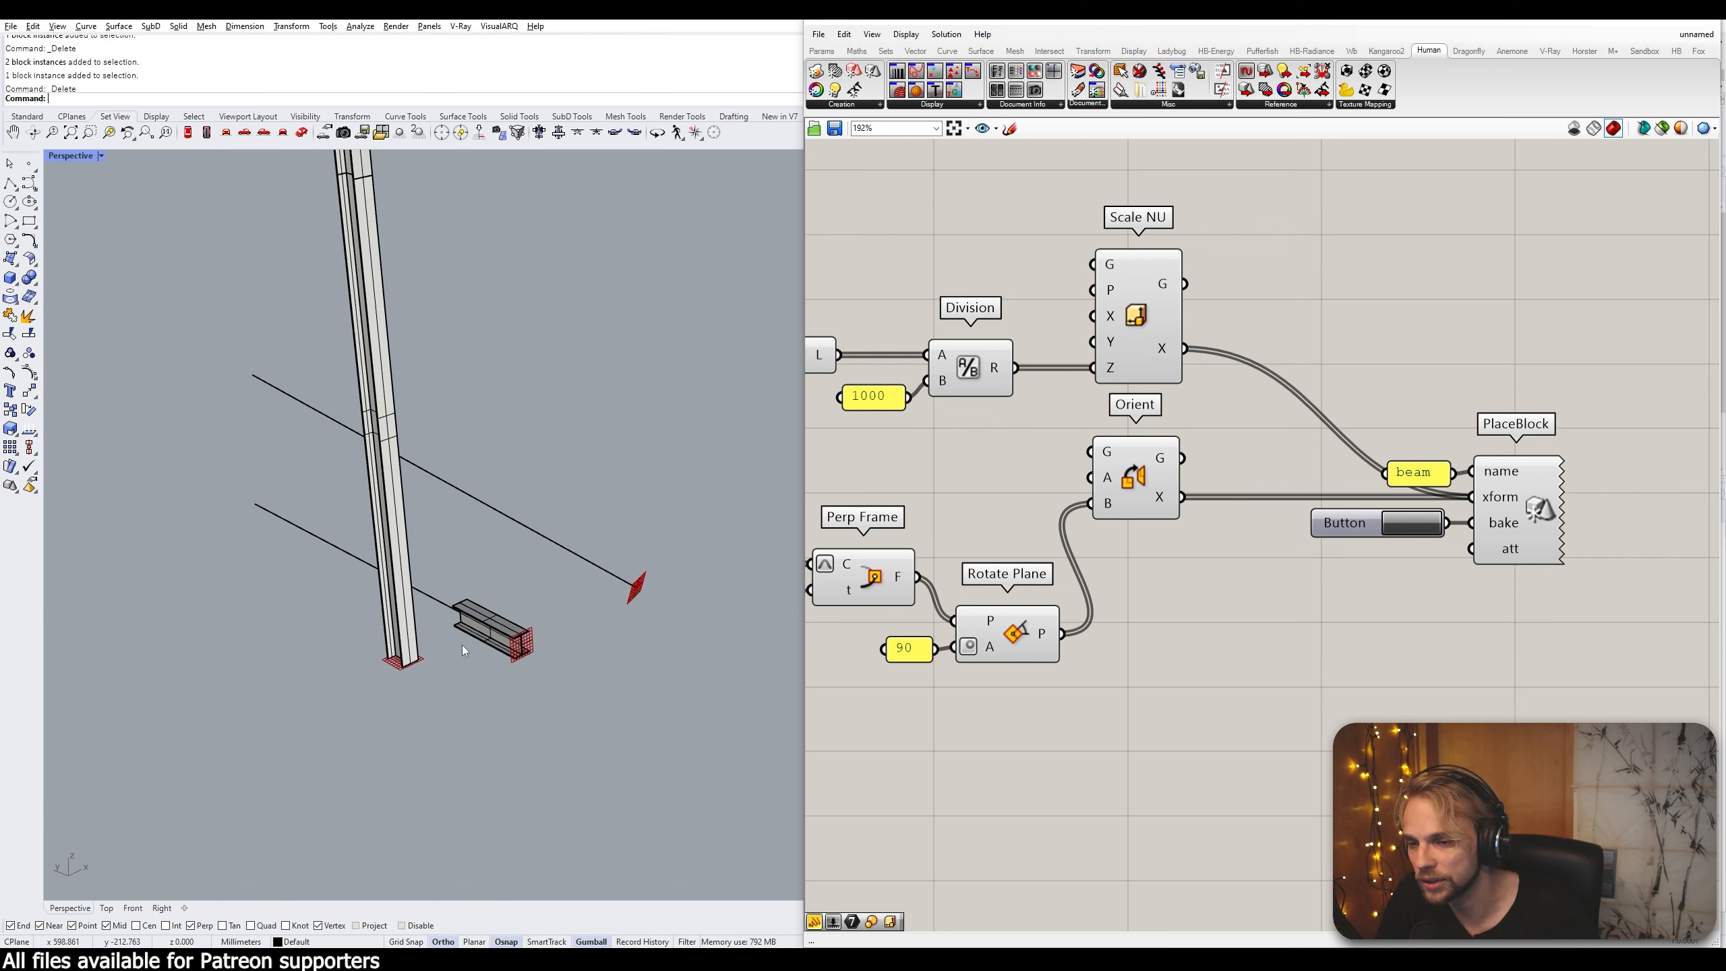
{"action": "left_click", "coordinate": [489, 624]}
{"action": "key", "text": "Delete"}
{"action": "left_click", "coordinate": [399, 475]}
{"action": "key", "text": "Delete"}
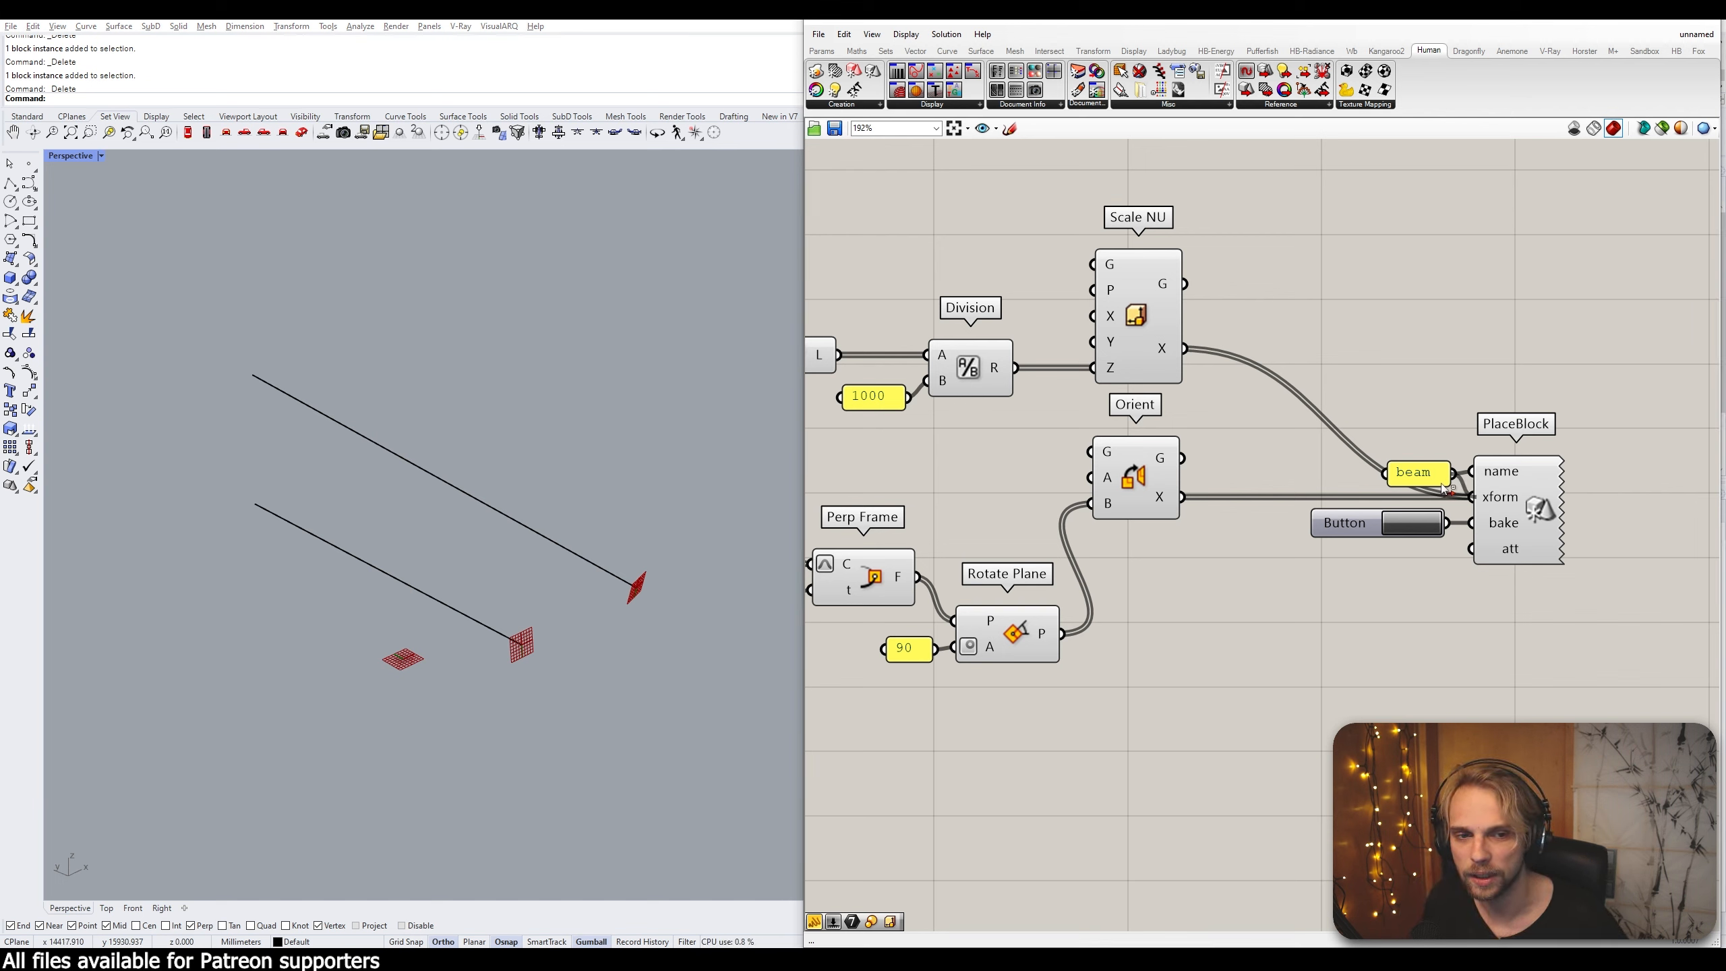
Disconnect Scale NU and Orient from PlaceBlock's xform input and move PlaceBlock with its name panel and Button farther away
{"action": "left_click_drag", "start_coordinate": [1184, 348], "coordinate": [1185, 497], "text": "ctrl"}
{"action": "right_click_drag", "start_coordinate": [1387, 584], "coordinate": [1218, 583]}
{"action": "left_click_drag", "start_coordinate": [1437, 656], "coordinate": [1093, 414]}
{"action": "left_click_drag", "start_coordinate": [1337, 521], "coordinate": [1448, 529]}
Add a Compound transform component between the Orient and PlaceBlock components
{"action": "double_click", "coordinate": [1051, 475]}
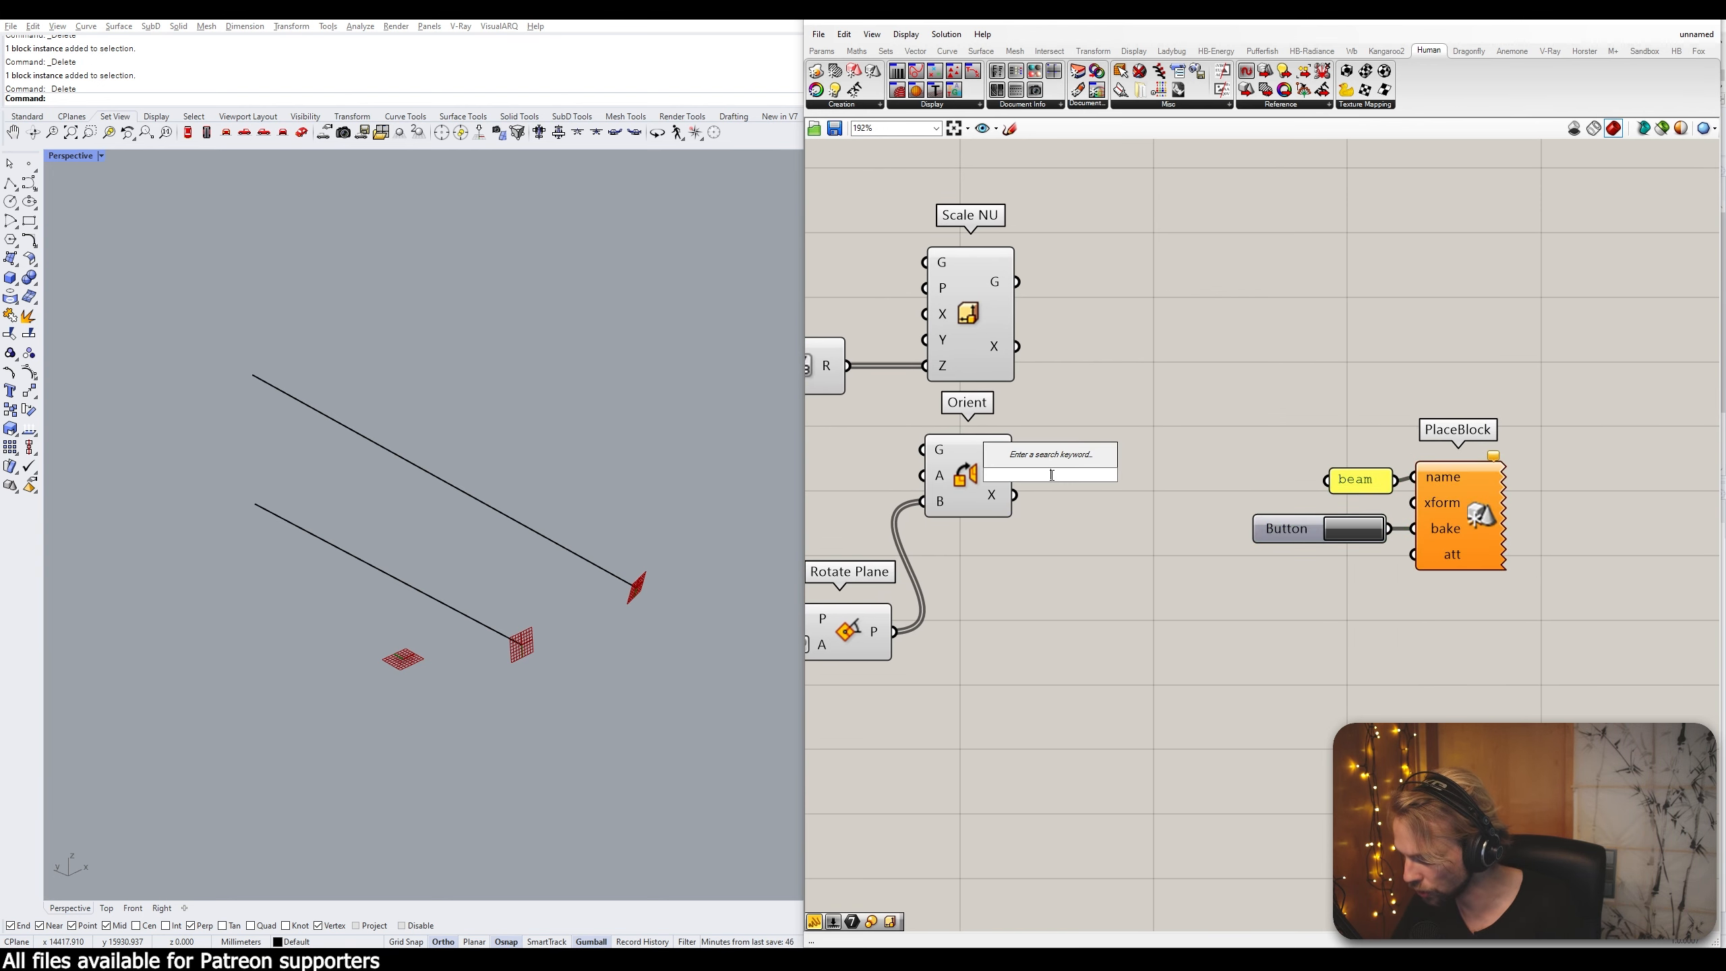
{"action": "type", "text": "comb"}
{"action": "key", "text": "BackSpace"}
{"action": "type", "text": "p"}
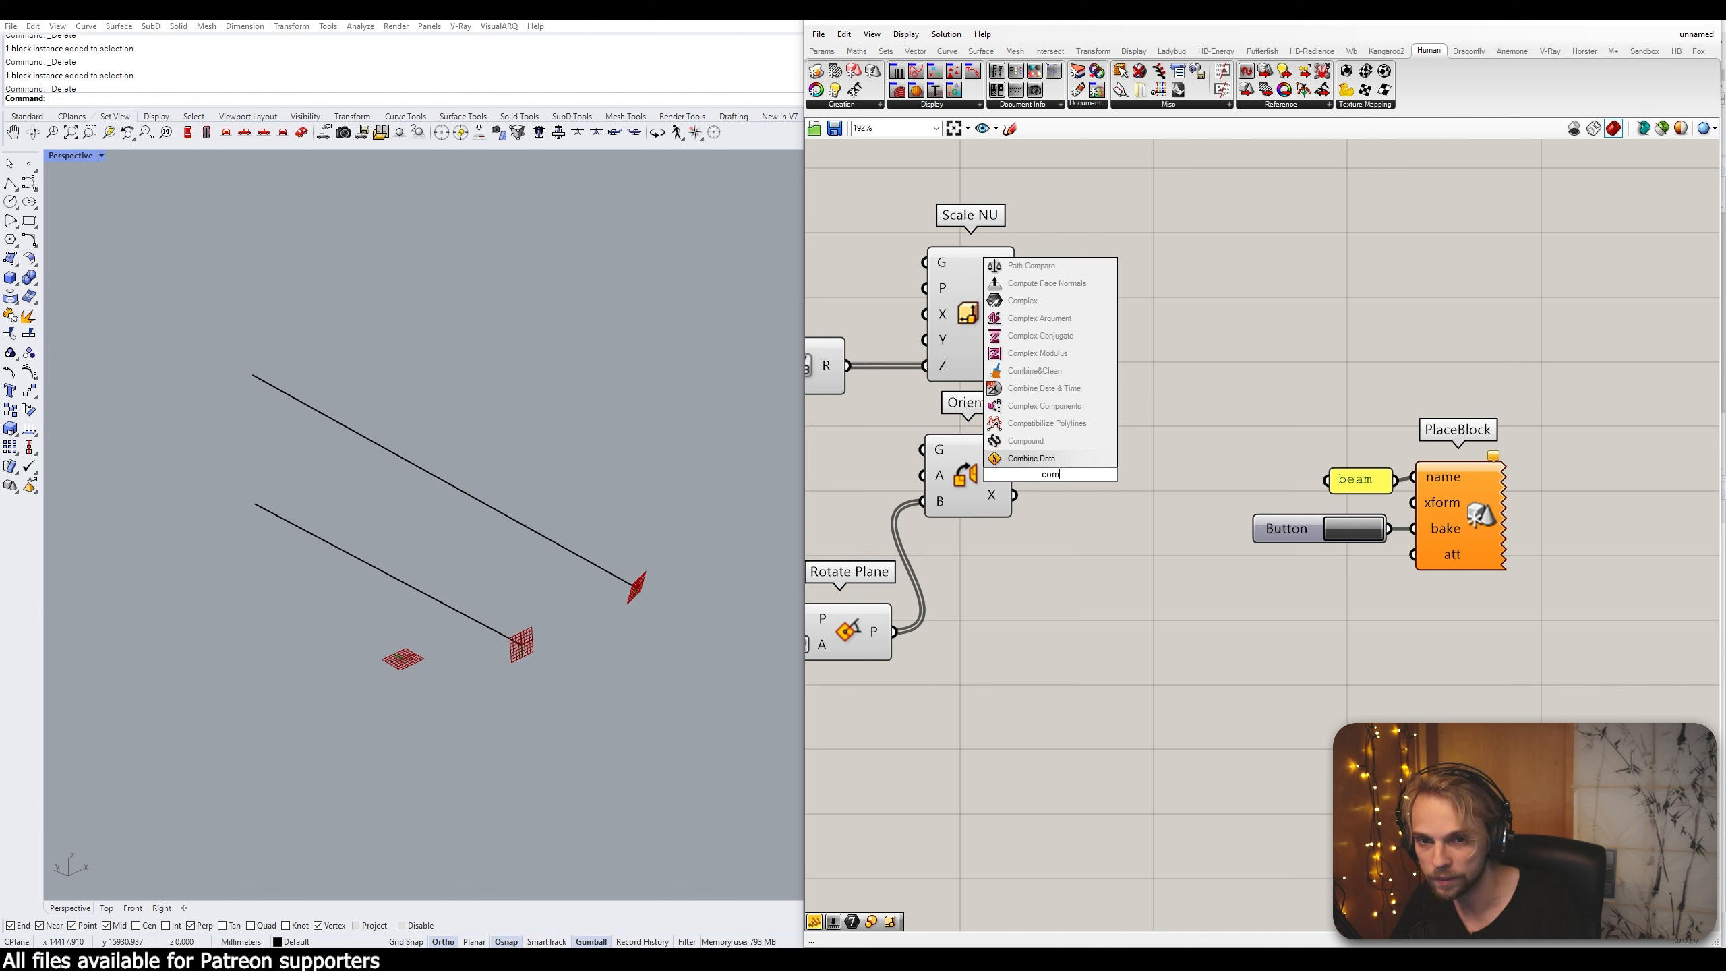
{"action": "key", "text": "Return"}
{"action": "left_click_drag", "start_coordinate": [1056, 476], "coordinate": [1121, 436]}
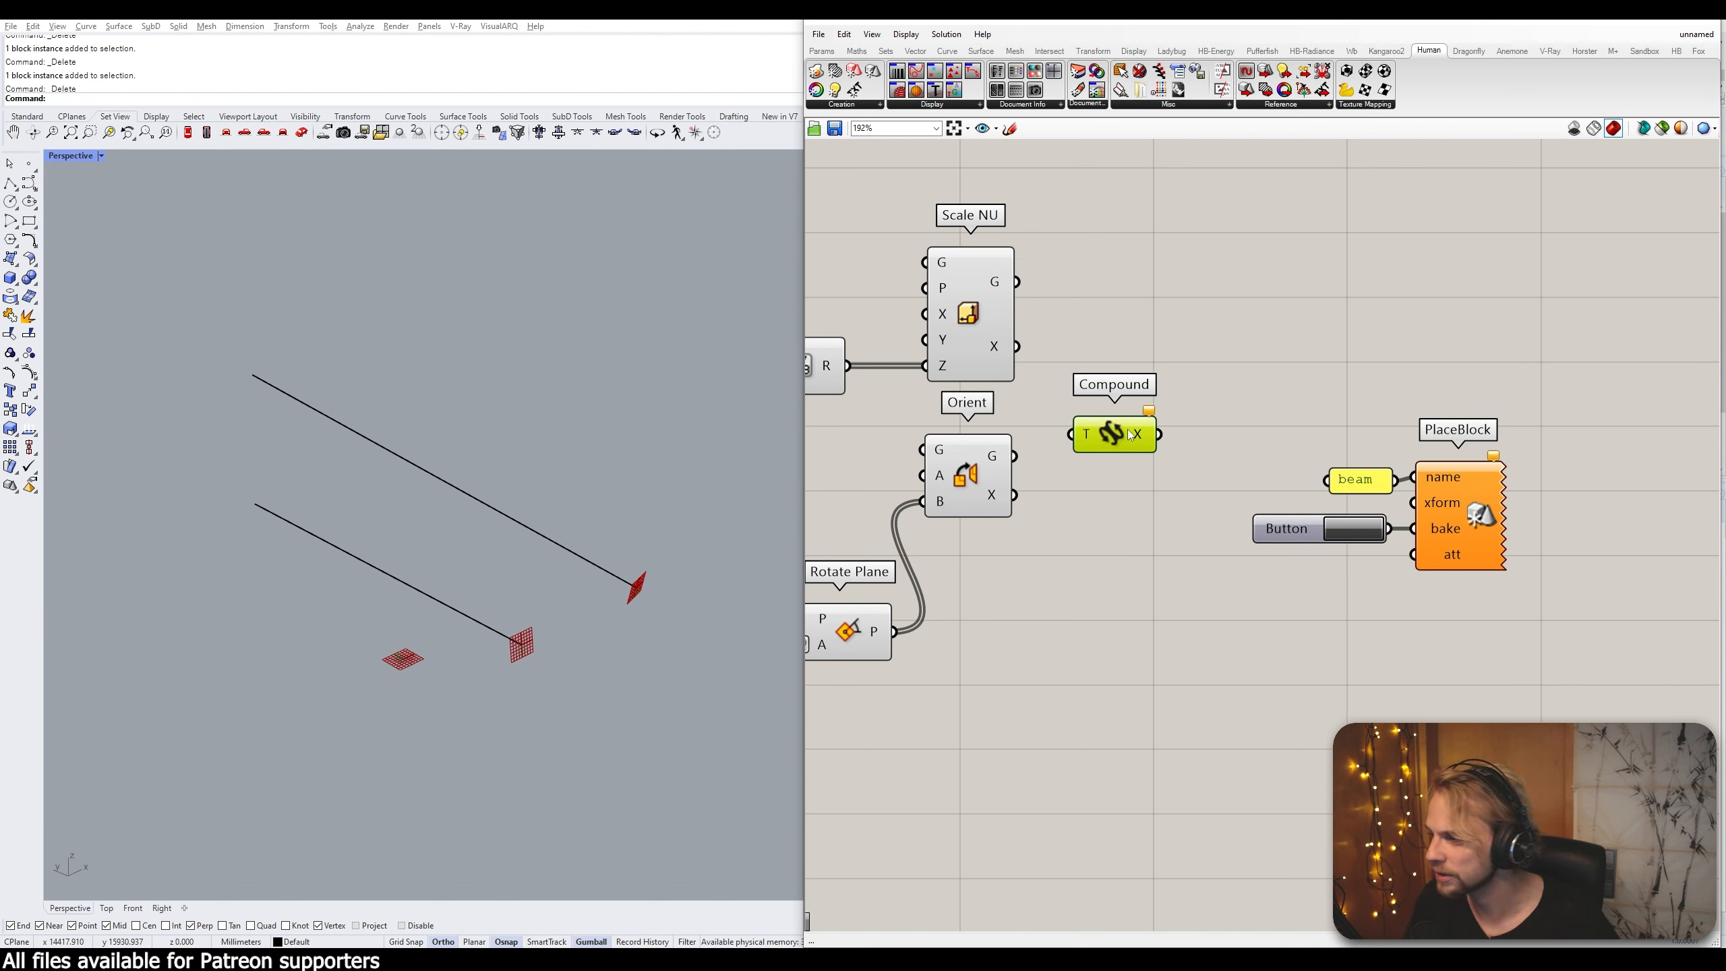
{"action": "left_click", "coordinate": [1231, 316]}
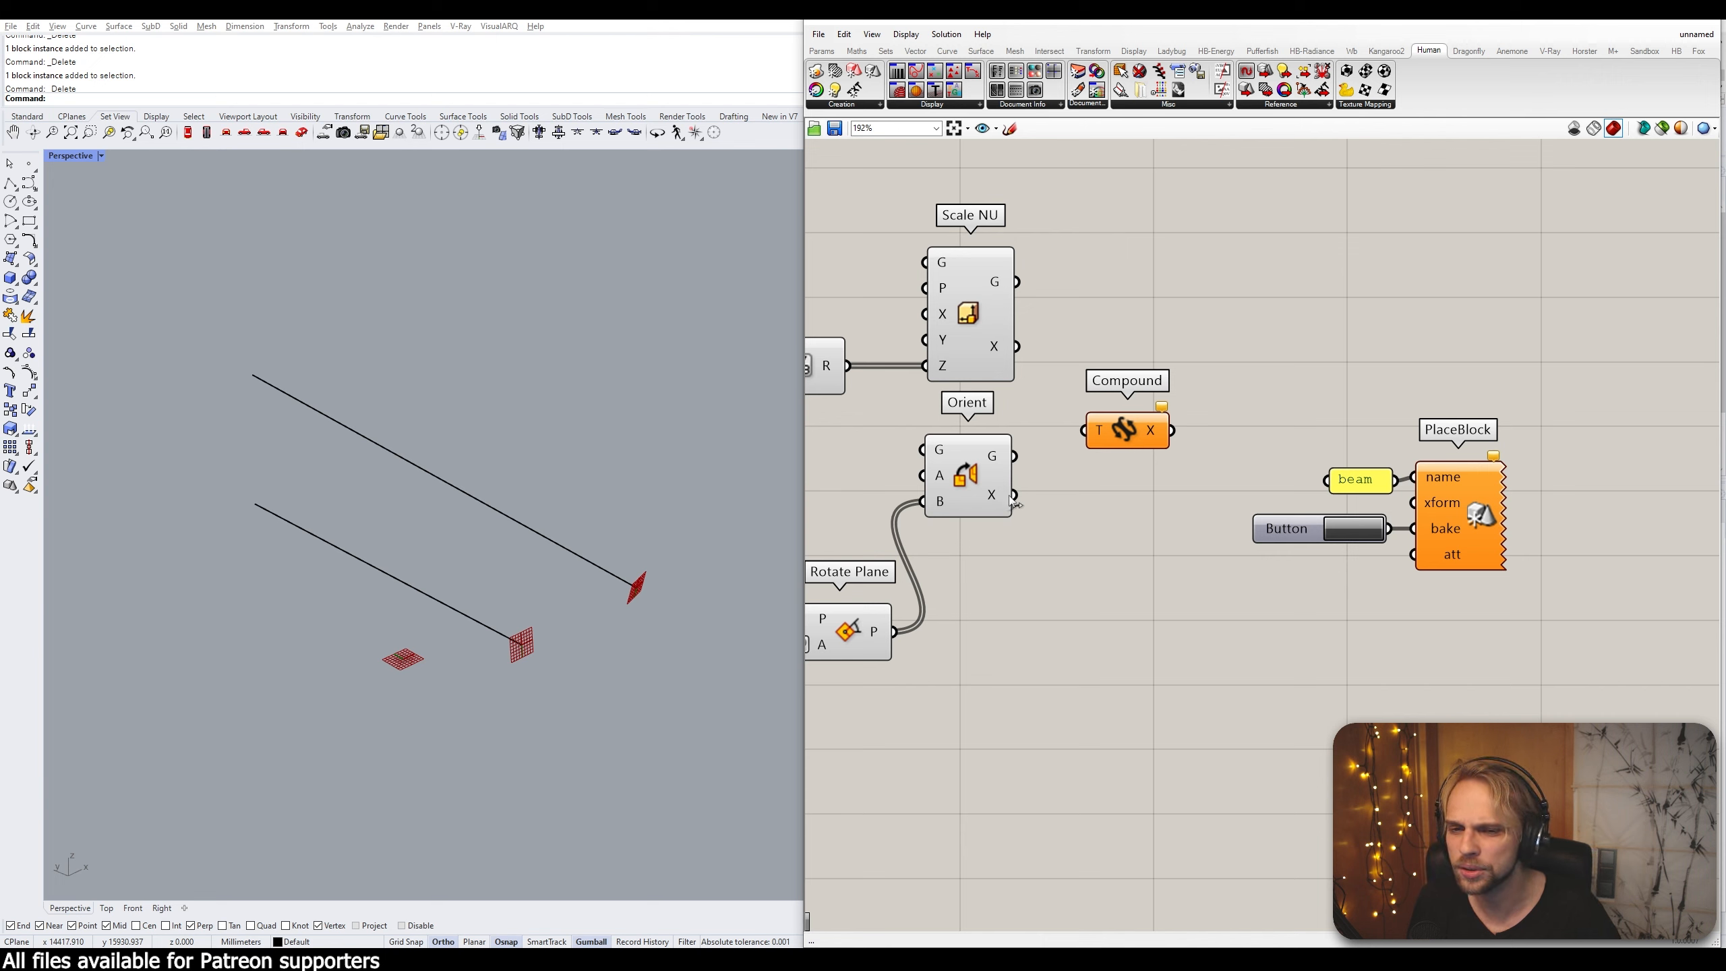
{"action": "left_click_drag", "start_coordinate": [1014, 495], "coordinate": [1064, 539]}
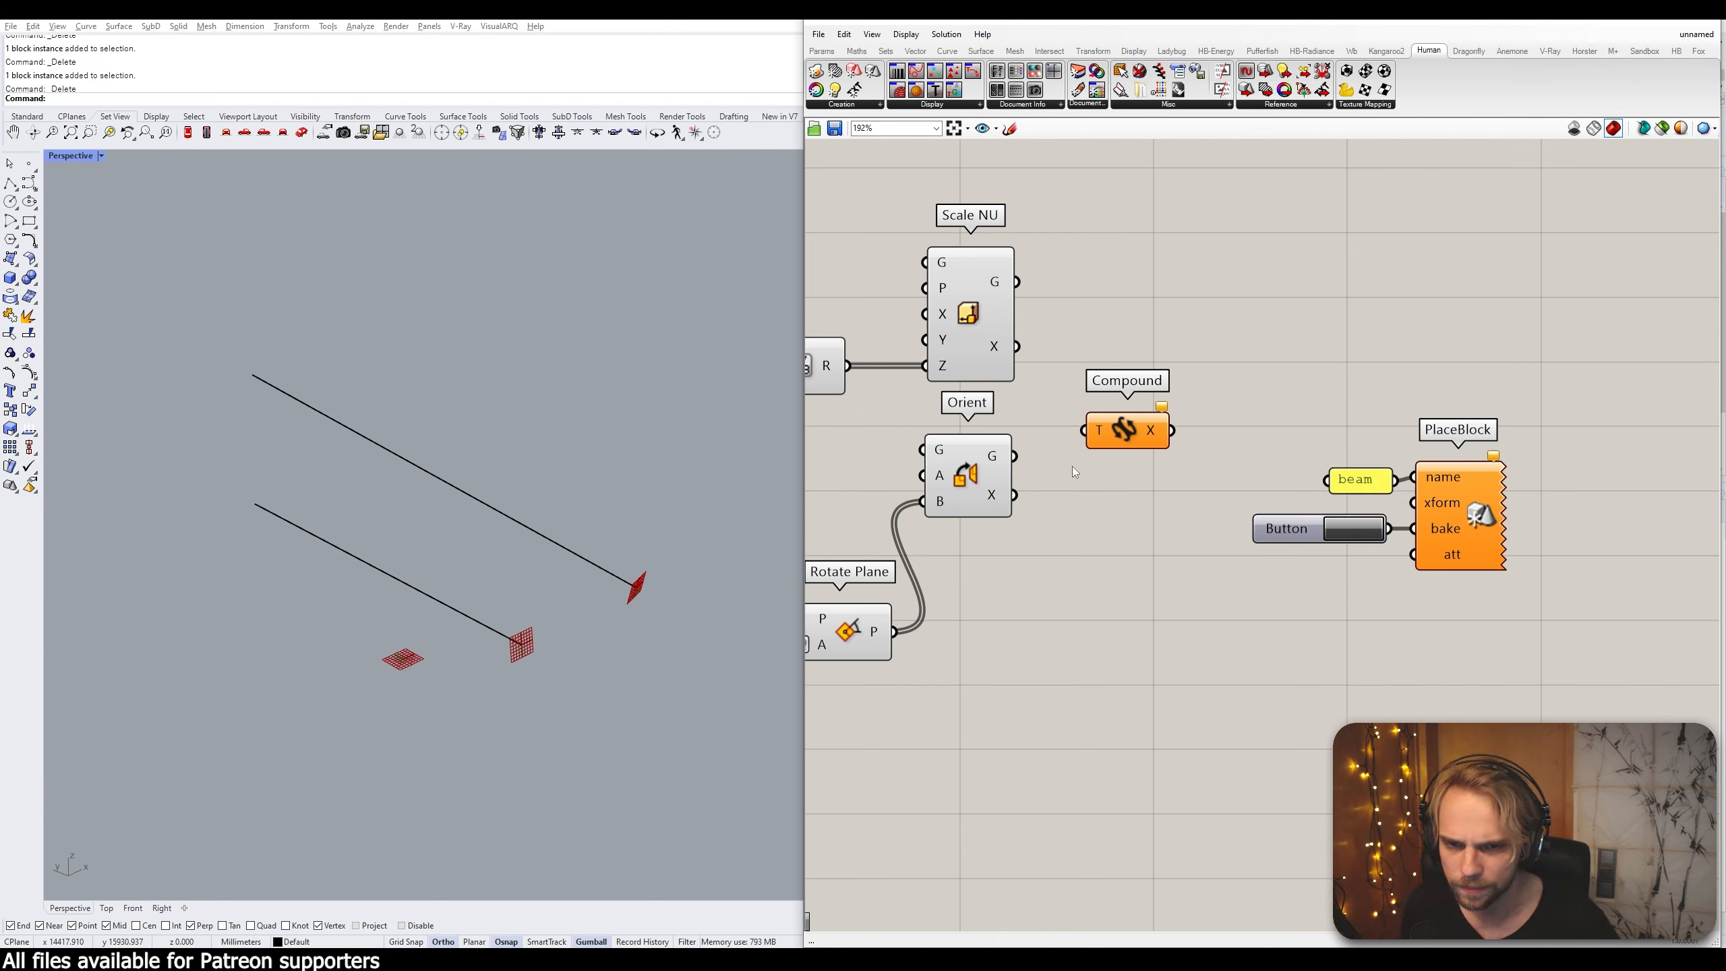
{"action": "left_click_drag", "start_coordinate": [1120, 430], "coordinate": [1133, 432]}
{"action": "left_click", "coordinate": [1035, 487]}
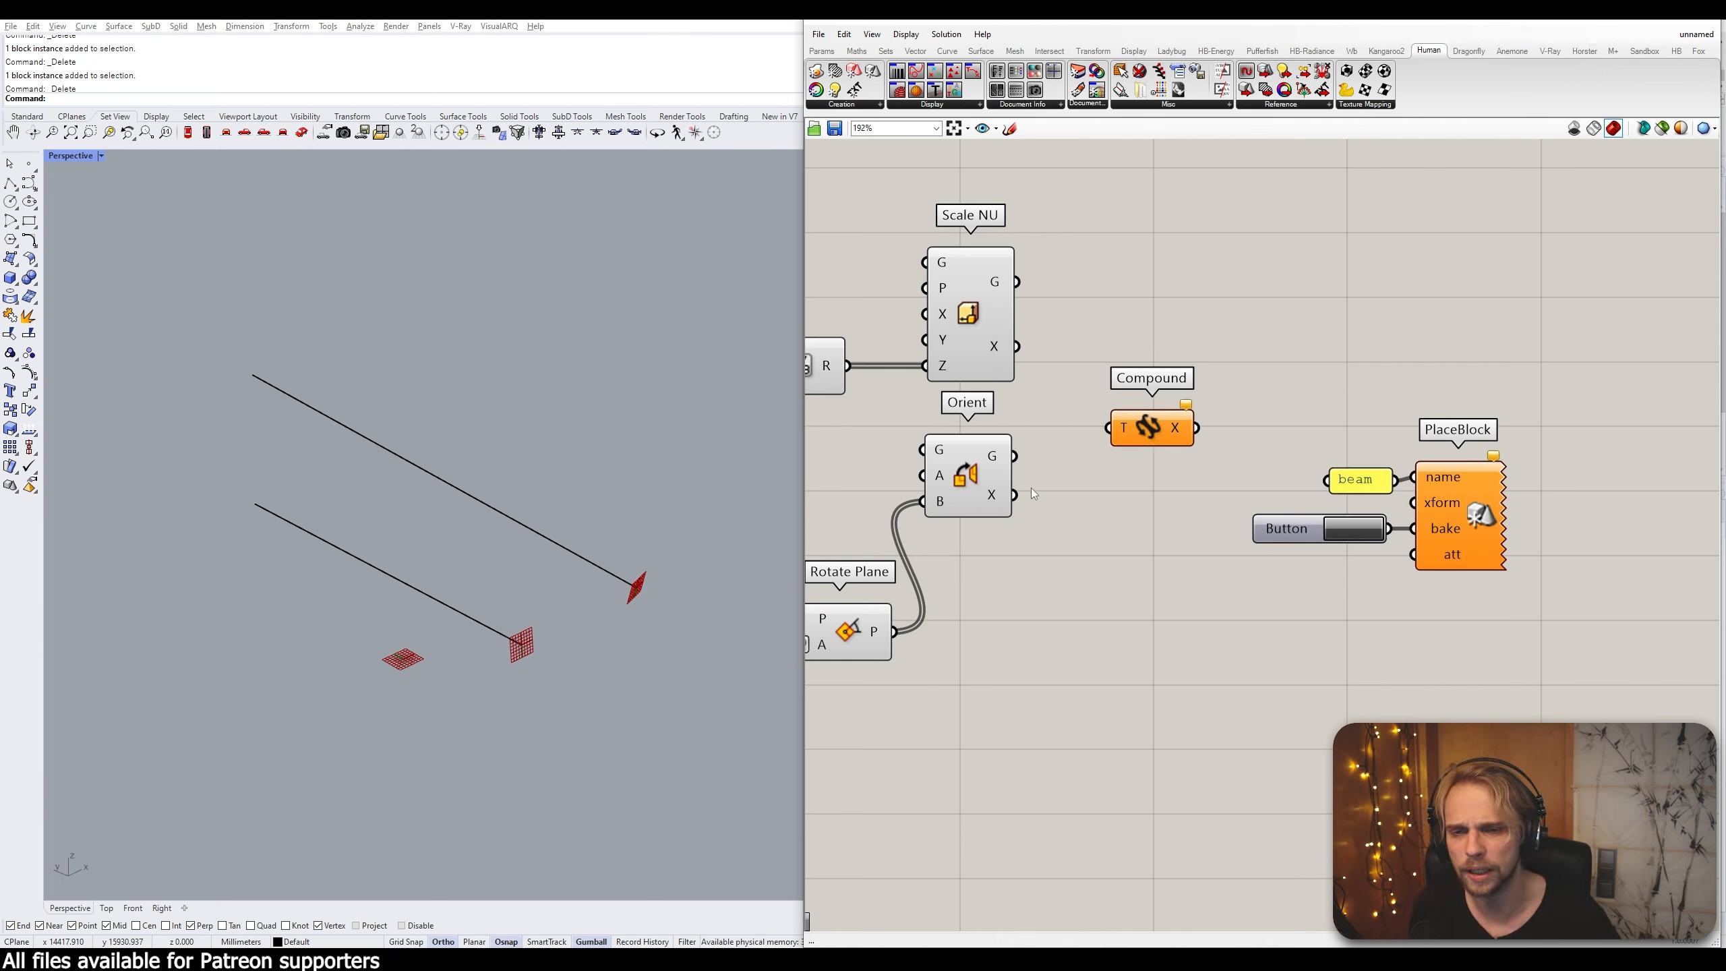
Wire Orient's transform first and Scale NU's second into Compound's T input, and connect Compound's output to PlaceBlock's xform input
{"action": "mouse_move", "coordinate": [989, 505]}
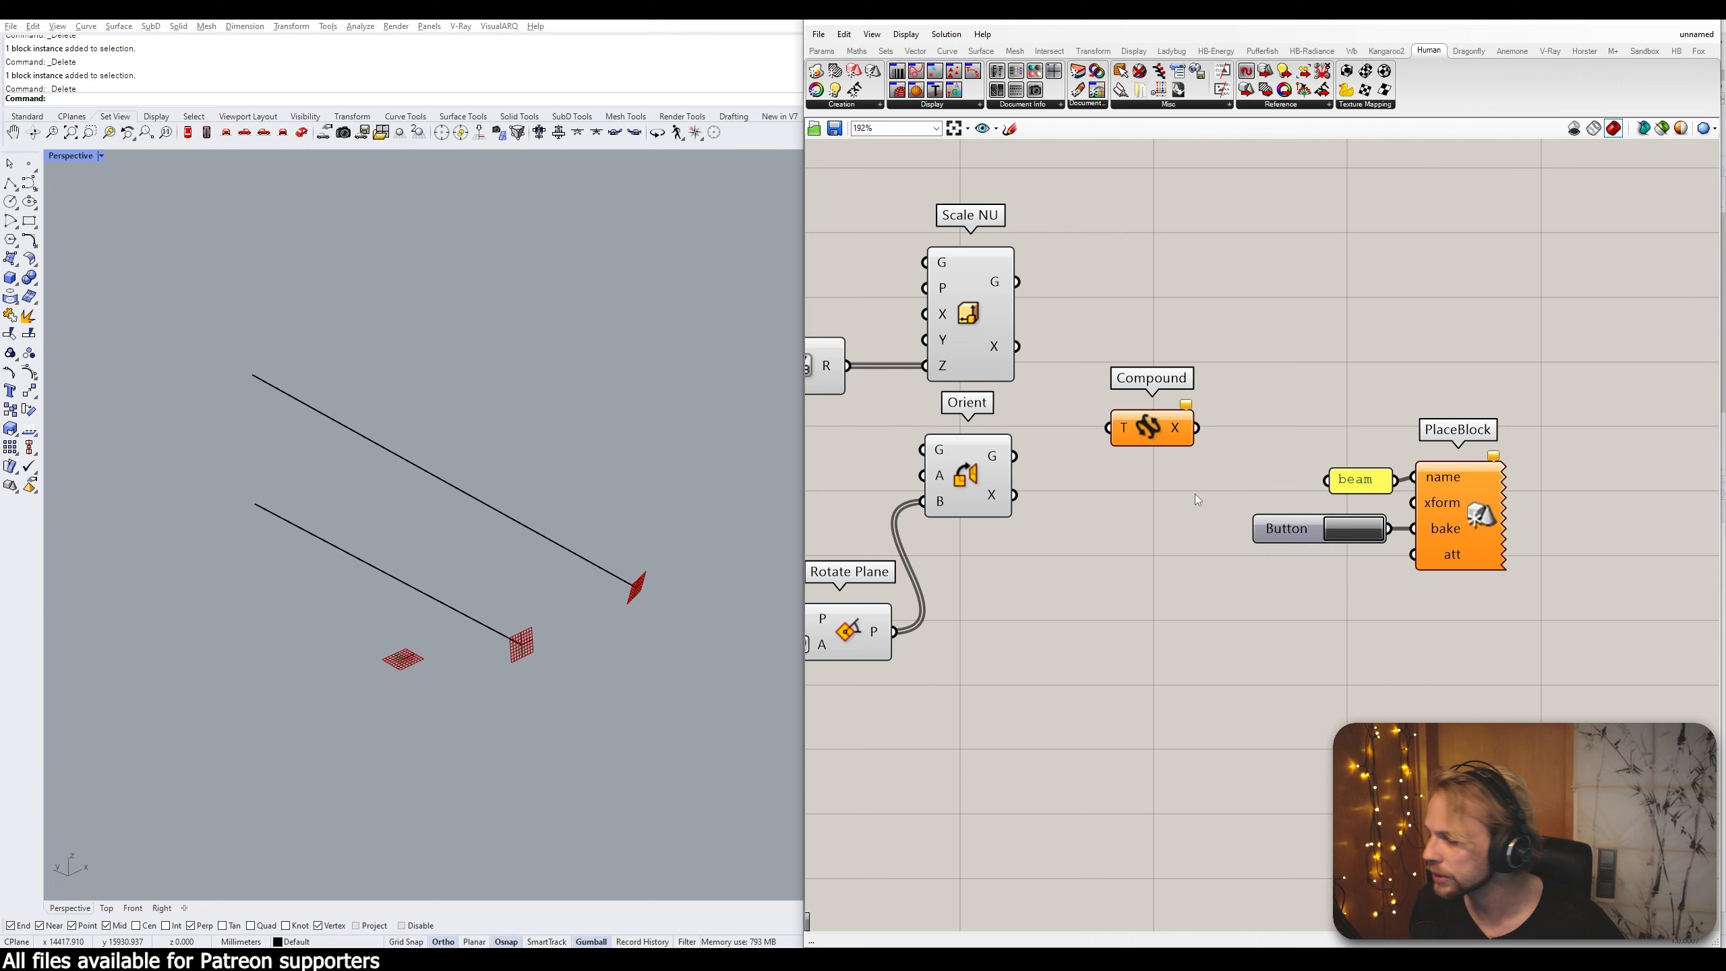
{"action": "left_click_drag", "start_coordinate": [1017, 505], "coordinate": [1137, 435]}
{"action": "left_click_drag", "start_coordinate": [1016, 348], "coordinate": [1409, 414], "text": "shift"}
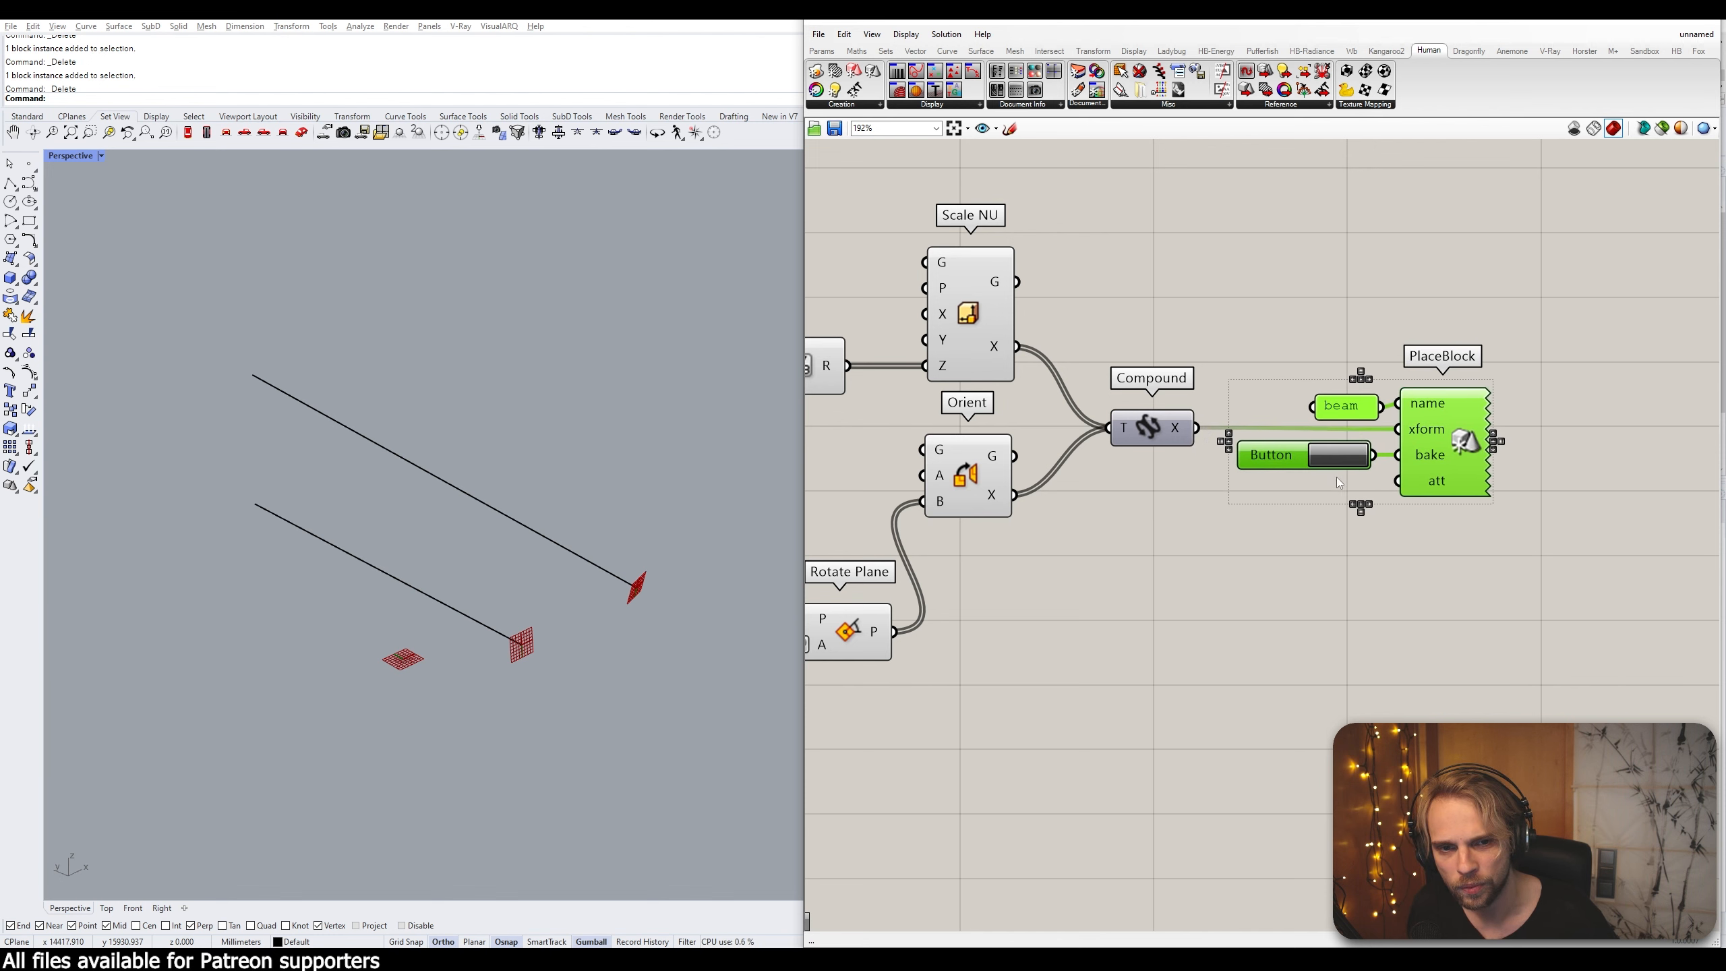
Try baking the beams with the compound transform, check their placement against the lines, and undo the bake
{"action": "left_click", "coordinate": [1350, 460]}
{"action": "left_click", "coordinate": [1314, 568]}
{"action": "right_click_drag", "start_coordinate": [480, 446], "coordinate": [577, 357]}
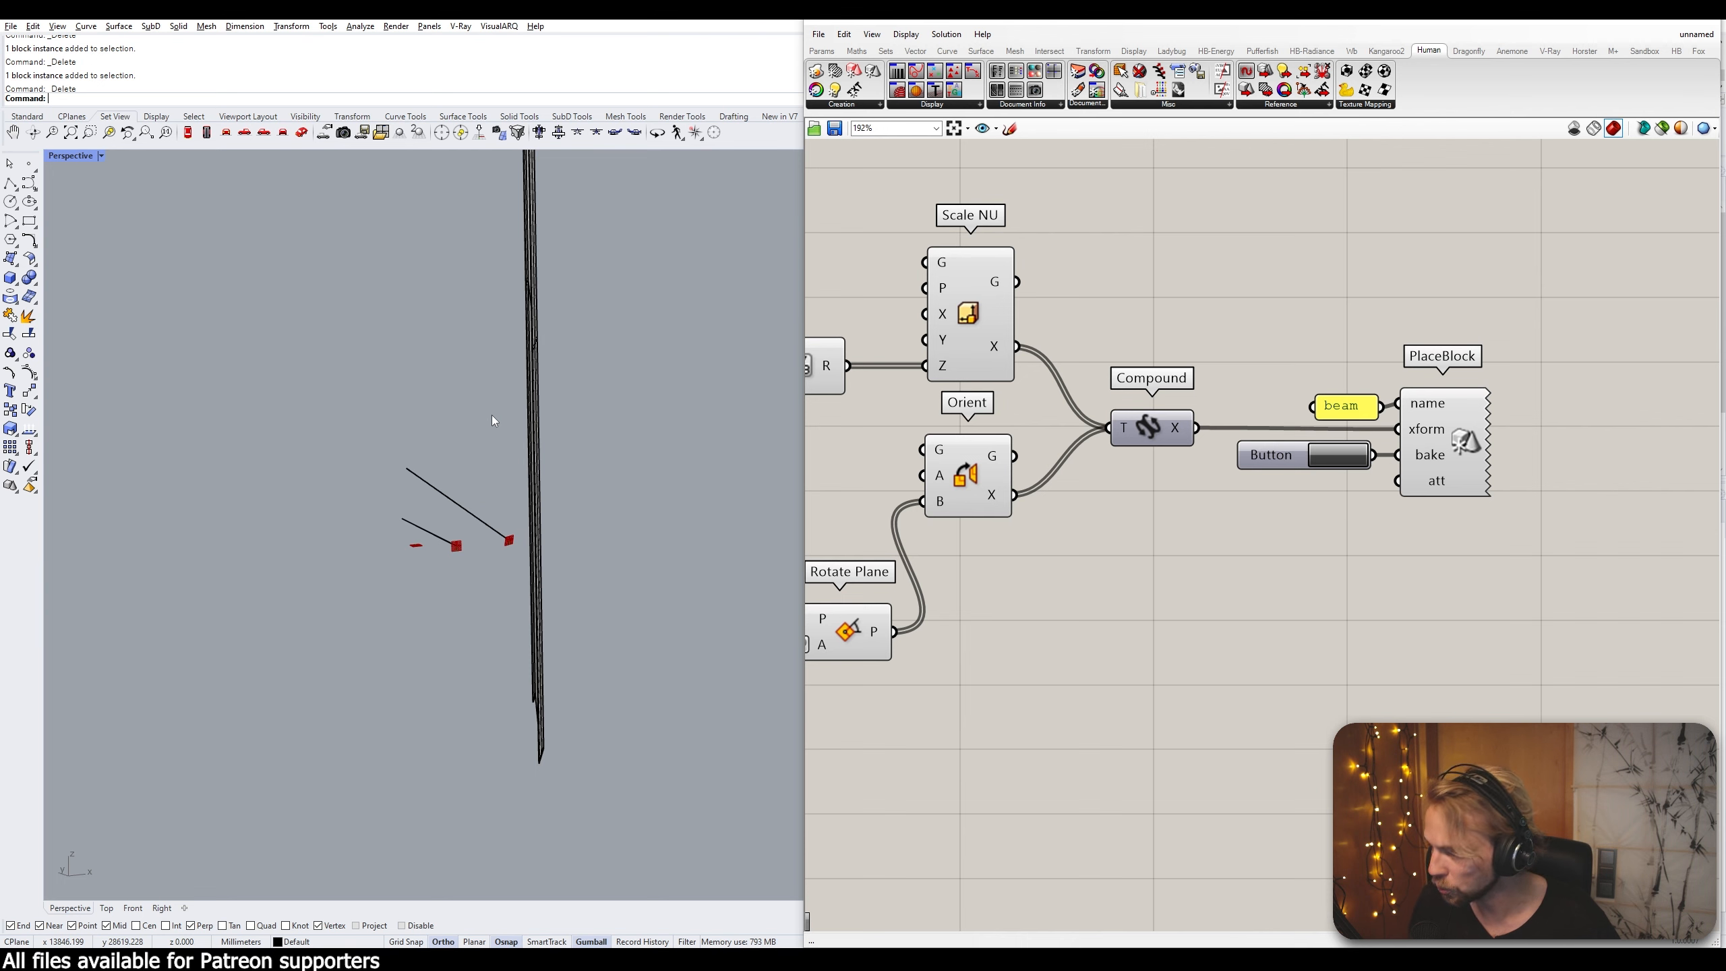
{"action": "key", "text": "ctrl+z"}
{"action": "scroll", "coordinate": [453, 490], "scroll_direction": "up", "scroll_amount": 4}
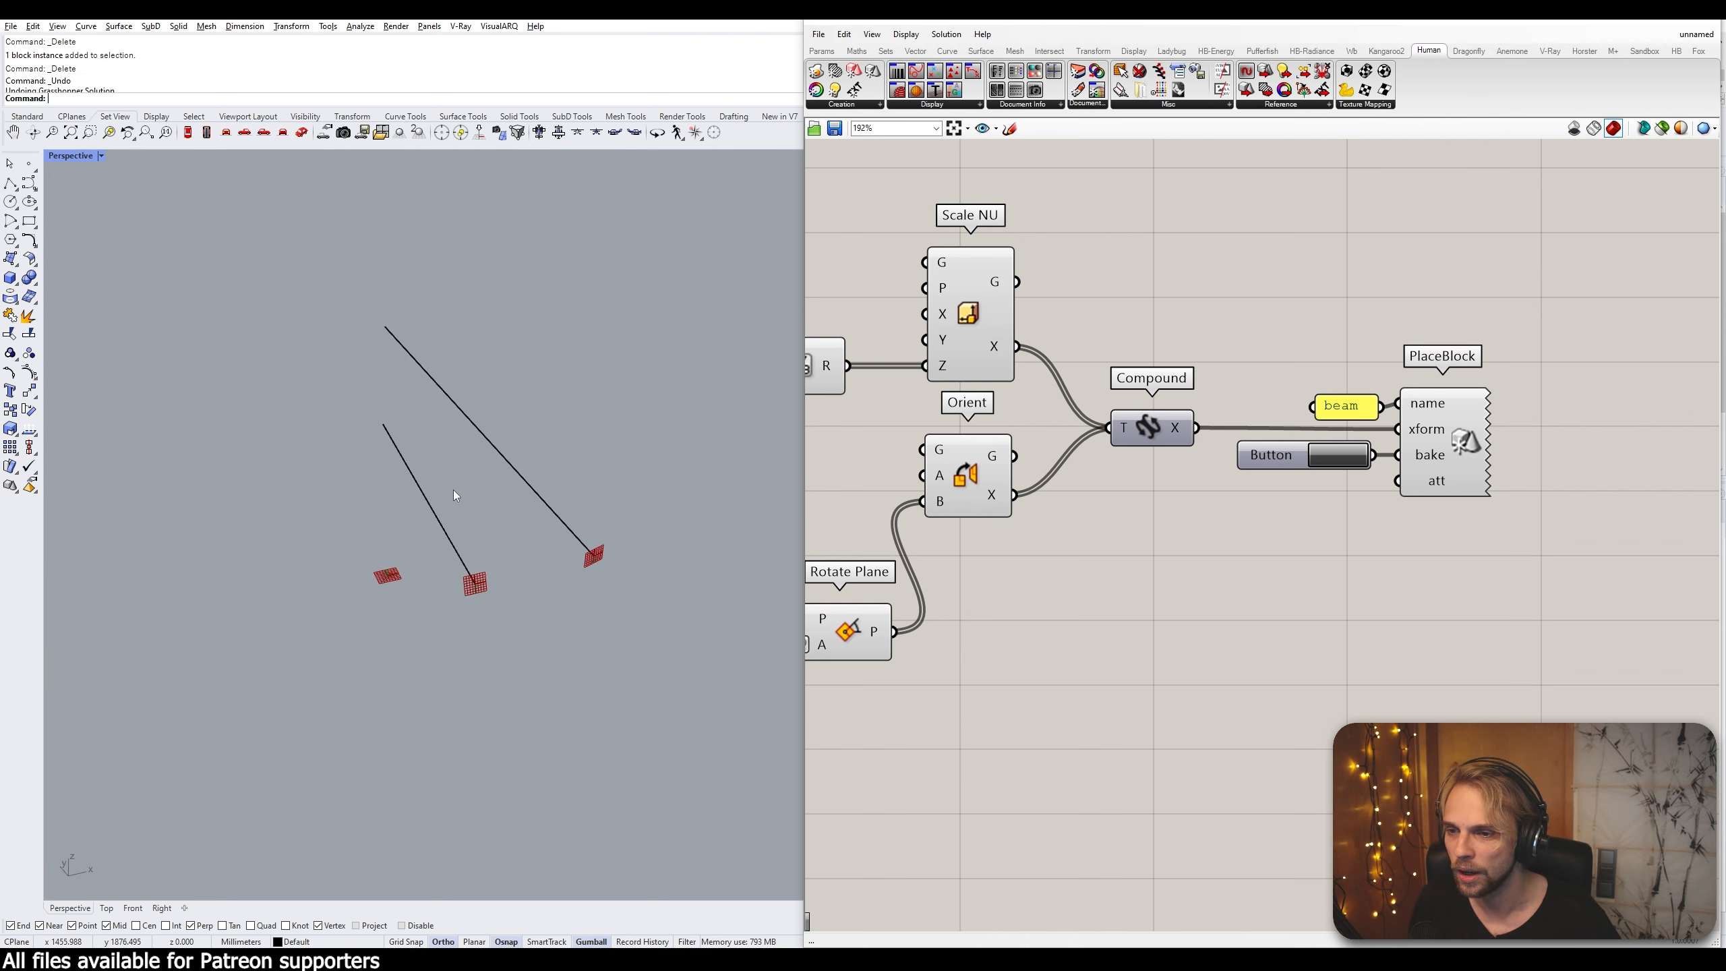
{"action": "scroll", "coordinate": [1060, 517], "scroll_direction": "up", "scroll_amount": 1}
{"action": "scroll", "coordinate": [1022, 564], "scroll_direction": "up", "scroll_amount": 1}
Disconnect Orient's transform from Compound's T input, keeping Scale NU's connected
{"action": "left_click", "coordinate": [1022, 551]}
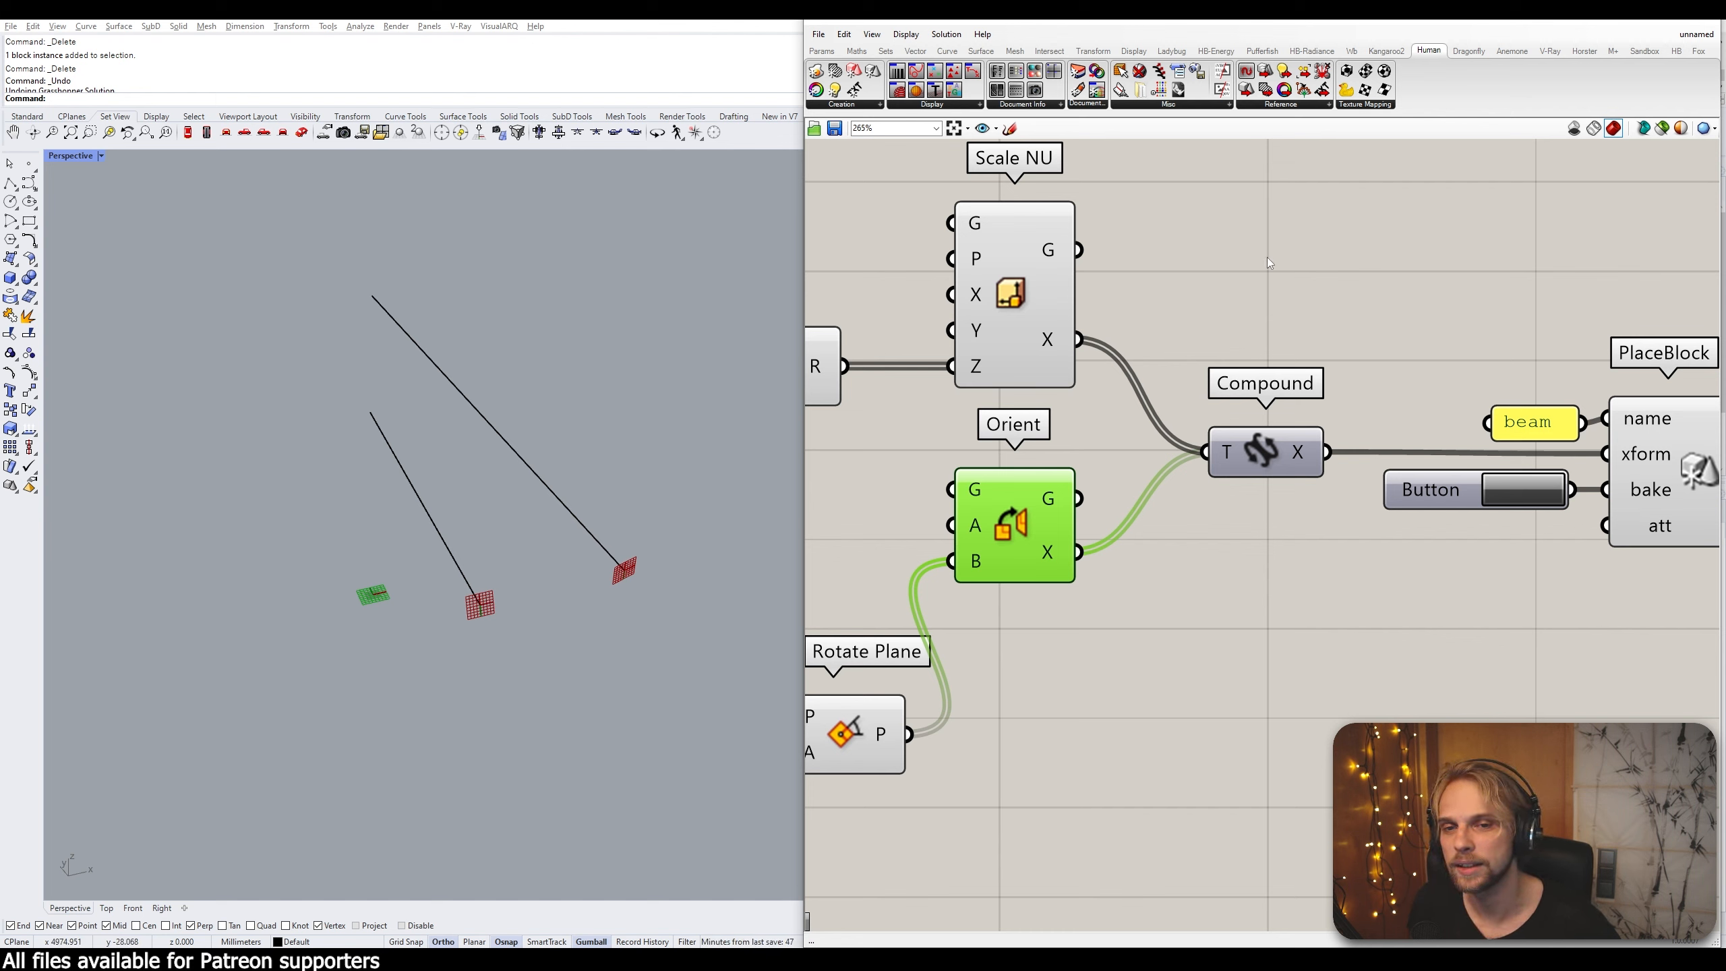
{"action": "mouse_move", "coordinate": [1048, 346]}
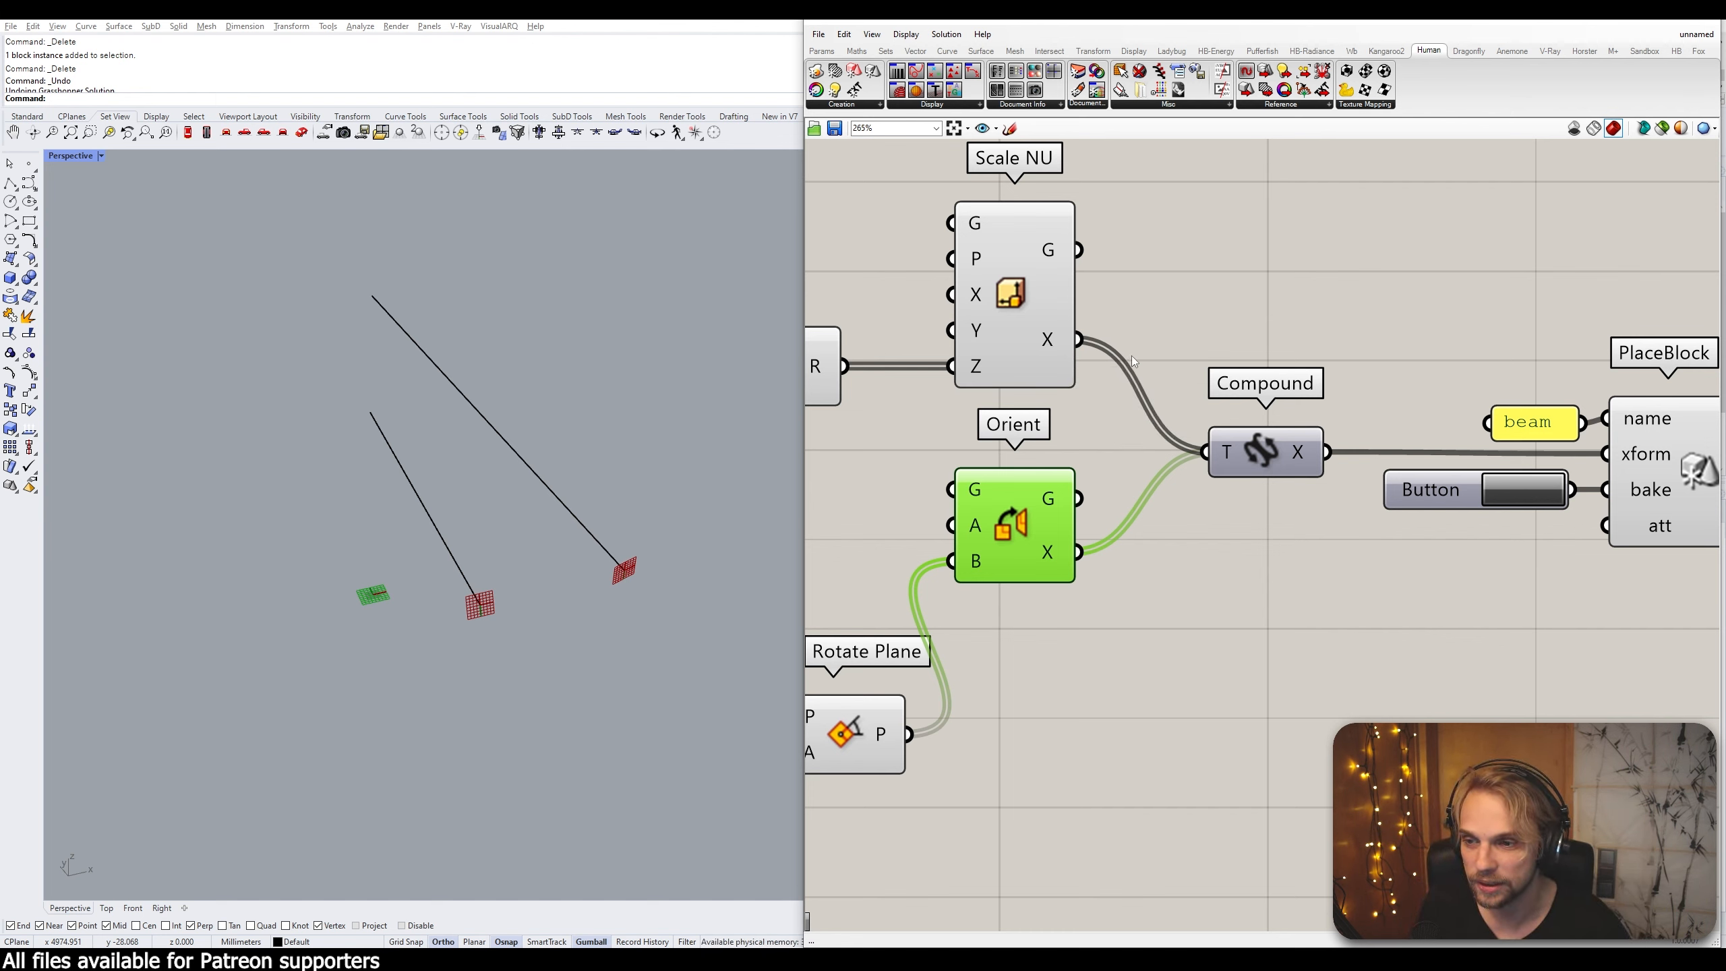
{"action": "mouse_move", "coordinate": [1207, 451]}
{"action": "left_mouse_down", "text": "ctrl"}
{"action": "mouse_move", "coordinate": [1156, 509]}
{"action": "mouse_move", "coordinate": [1210, 465]}
{"action": "left_mouse_up", "text": "ctrl"}
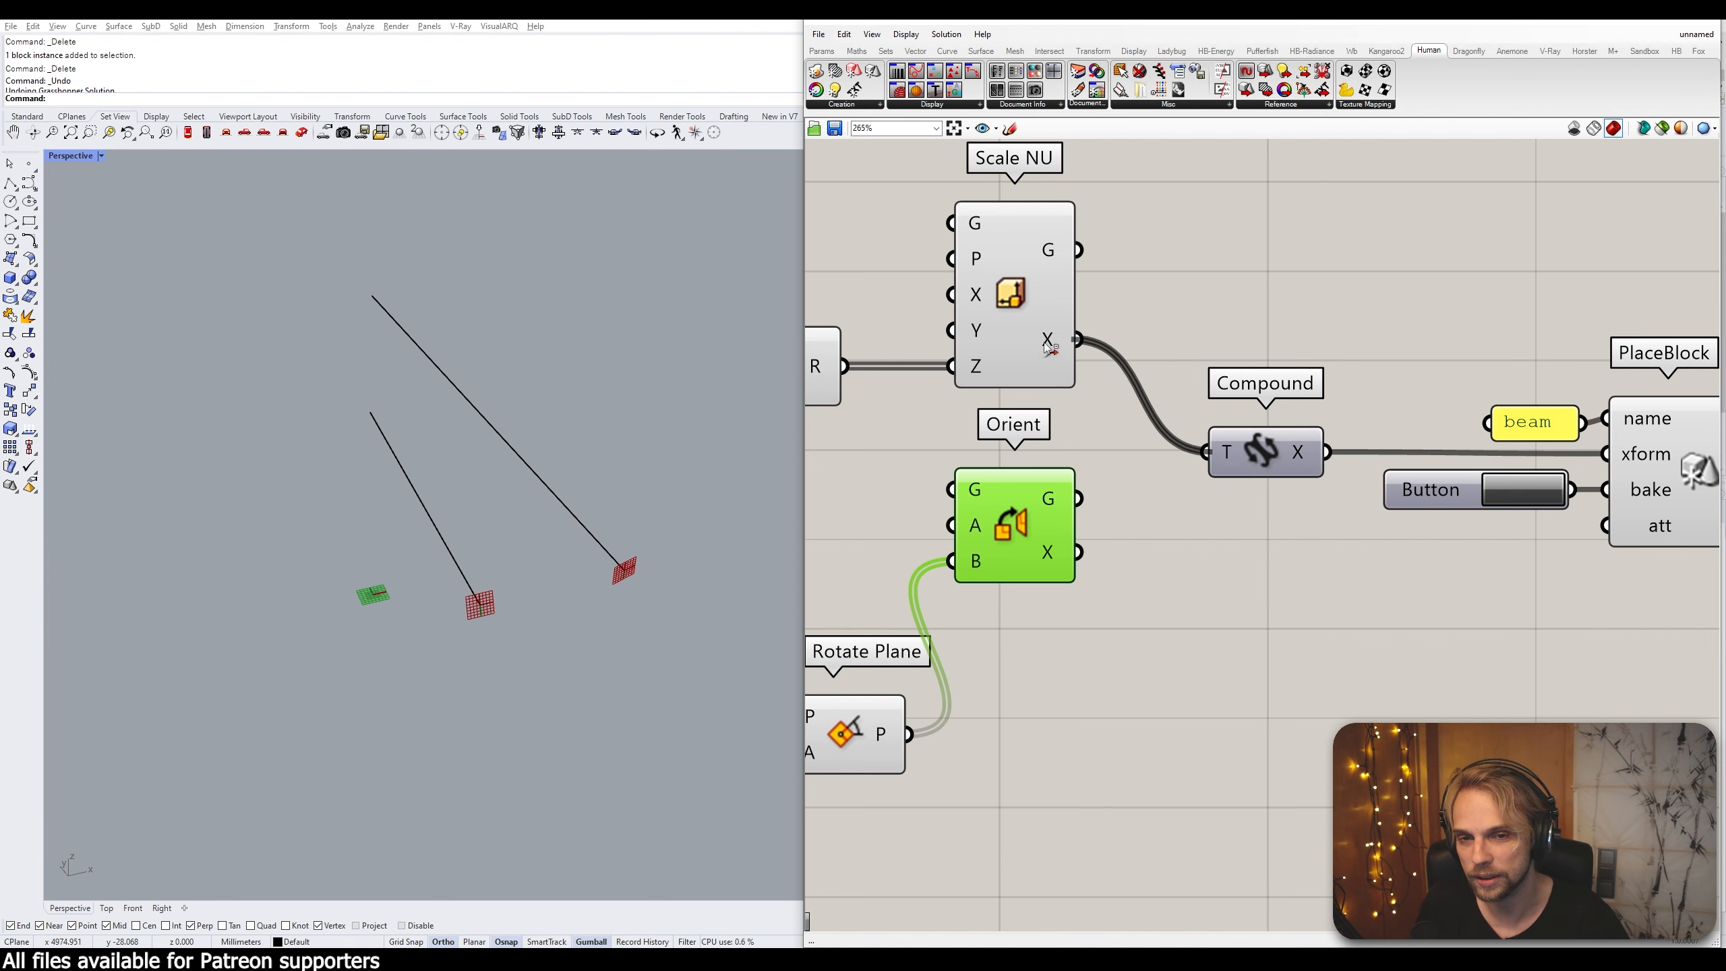
Add a Merge component before Compound and connect its result to Compound's T input, shifting the downstream components to make room
{"action": "left_click", "coordinate": [1220, 552]}
{"action": "right_click_drag", "start_coordinate": [1315, 601], "coordinate": [1130, 573]}
{"action": "left_click_drag", "start_coordinate": [1590, 618], "coordinate": [1044, 381]}
{"action": "left_click_drag", "start_coordinate": [1094, 446], "coordinate": [1254, 465]}
{"action": "double_click", "coordinate": [992, 432]}
{"action": "type", "text": "mer"}
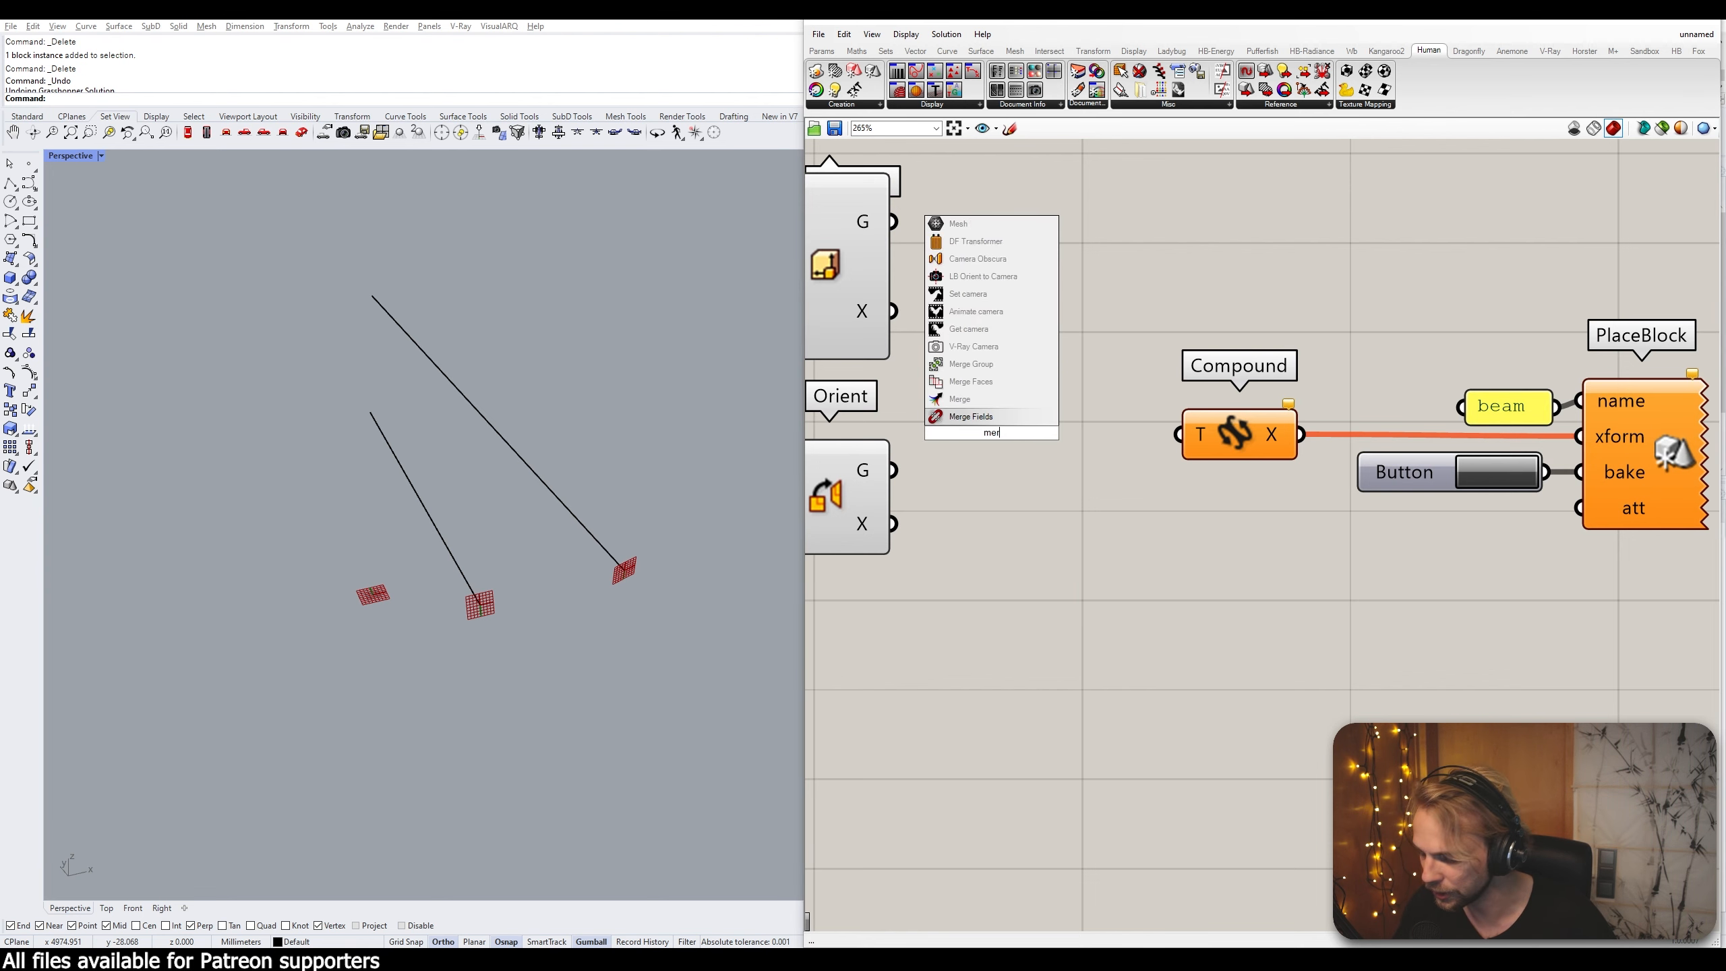
{"action": "key", "text": "Up"}
{"action": "key", "text": "Return"}
{"action": "left_click_drag", "start_coordinate": [1017, 437], "coordinate": [1179, 435]}
{"action": "left_click_drag", "start_coordinate": [1025, 405], "coordinate": [1052, 449]}
{"action": "right_click_drag", "start_coordinate": [1014, 360], "coordinate": [1162, 441]}
Wire Scale NU's transform into Merge's D1 input and Orient's transform into D2
{"action": "mouse_move", "coordinate": [1020, 401]}
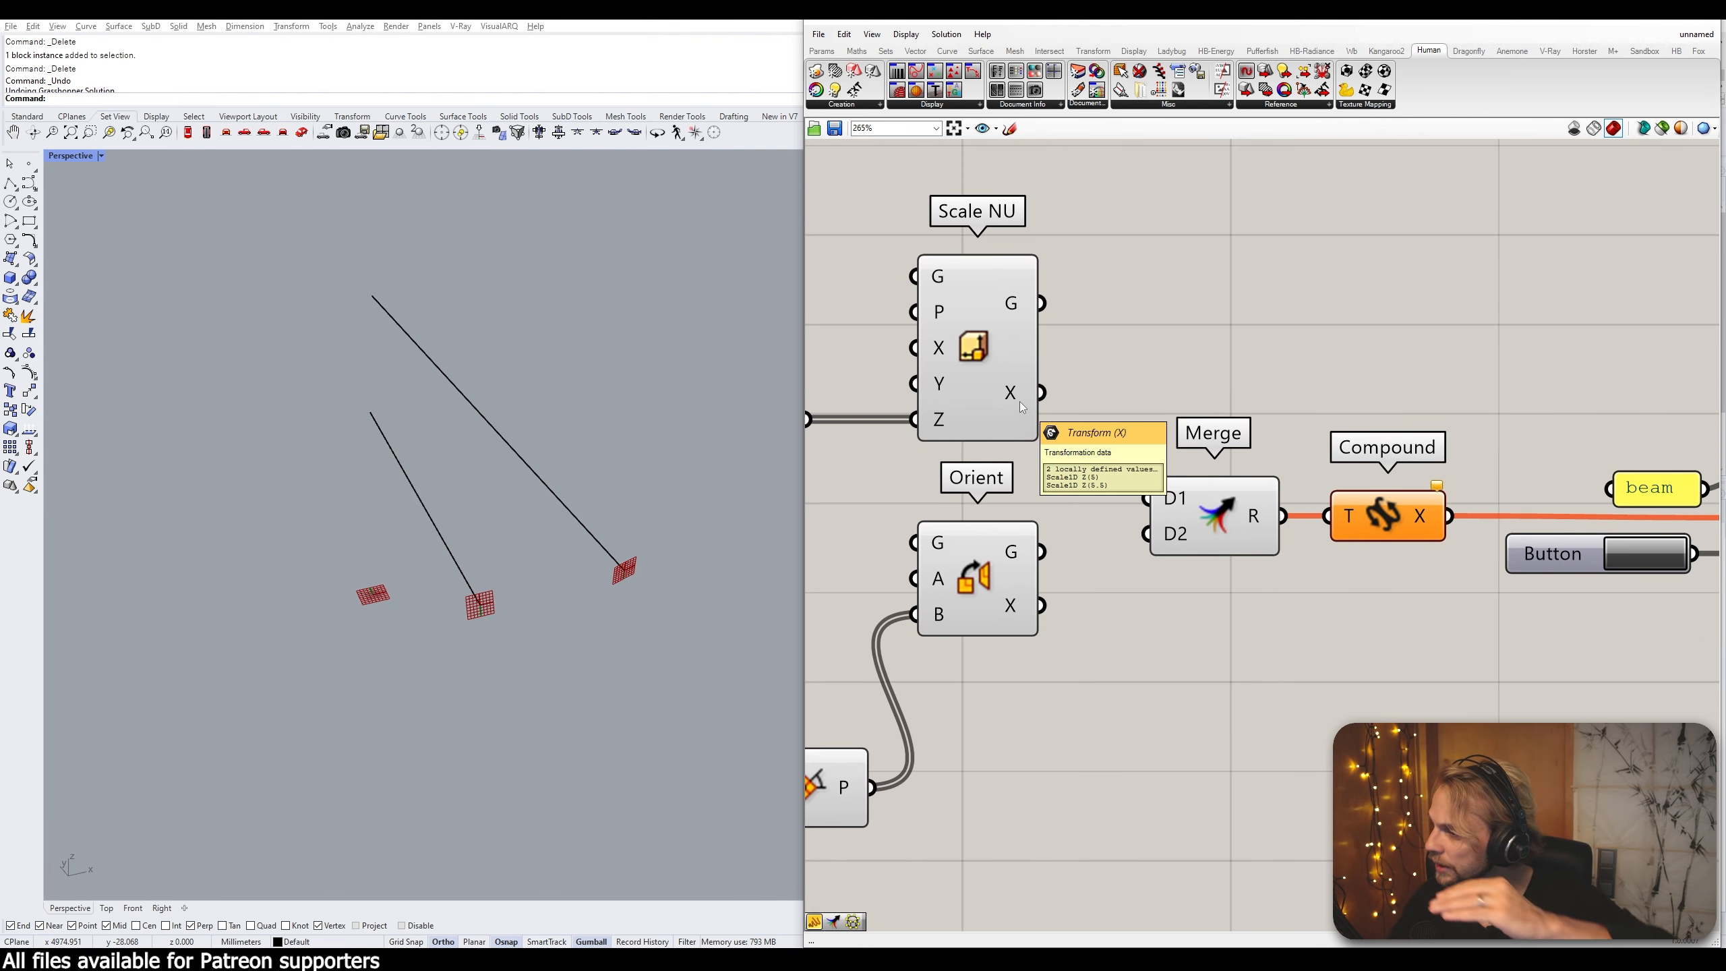
{"action": "left_click_drag", "start_coordinate": [1041, 393], "coordinate": [1136, 488]}
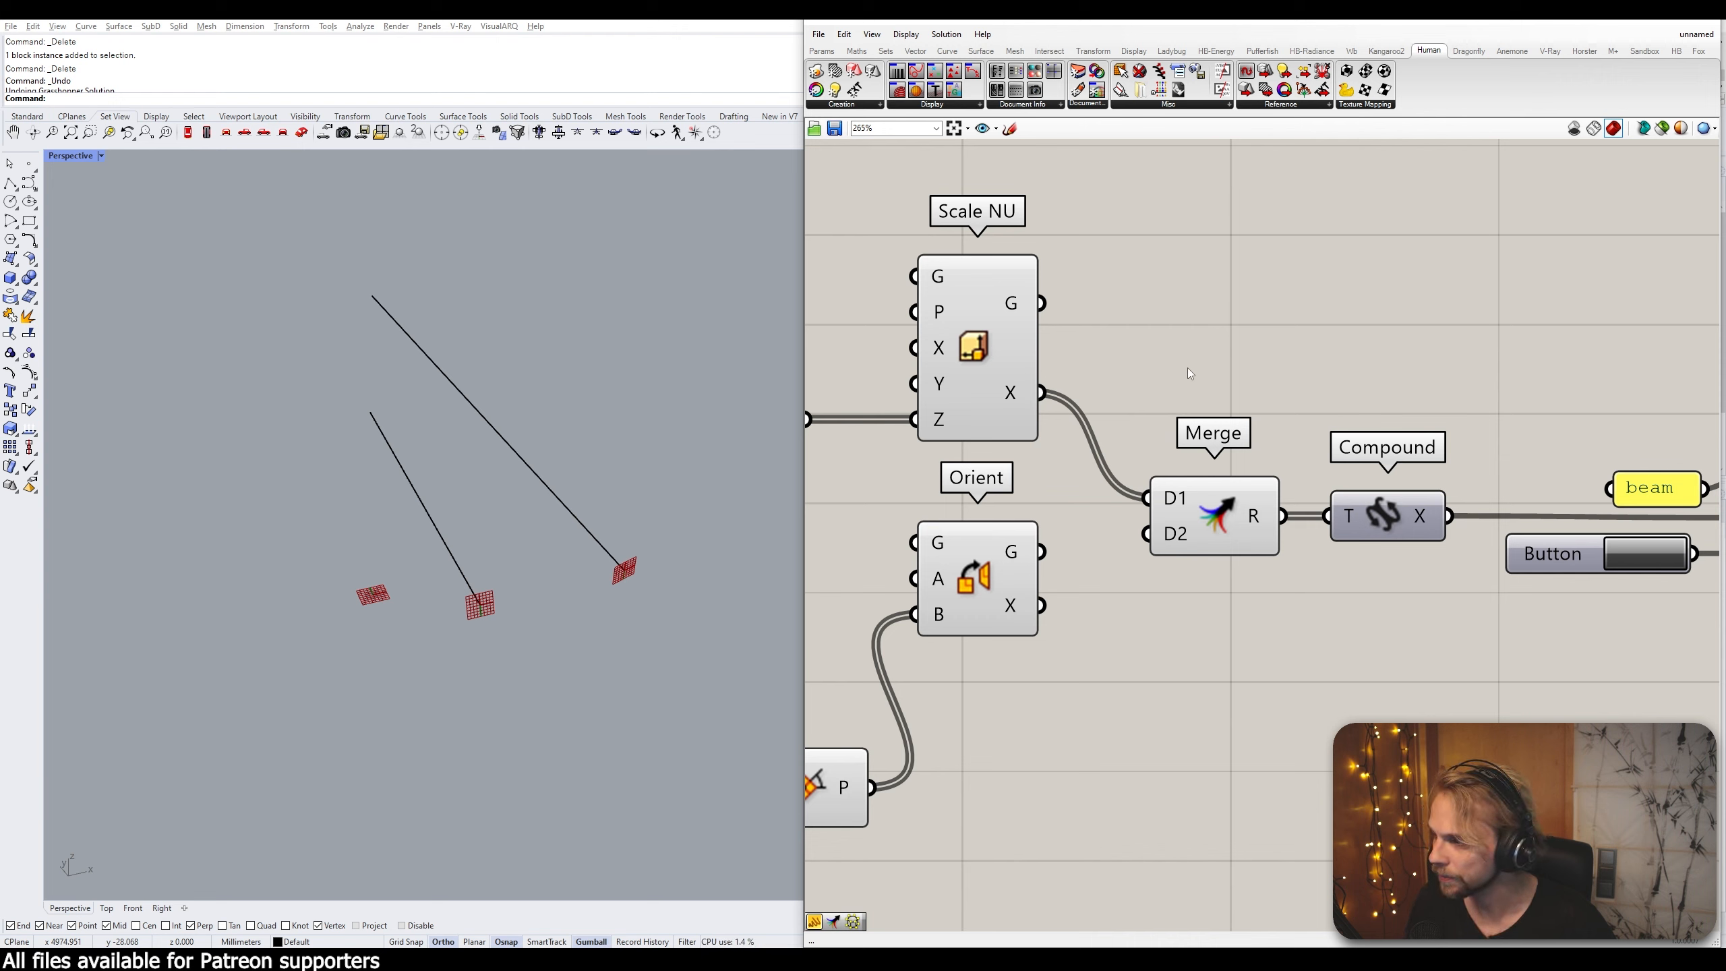
{"action": "left_click_drag", "start_coordinate": [1041, 605], "coordinate": [1153, 548]}
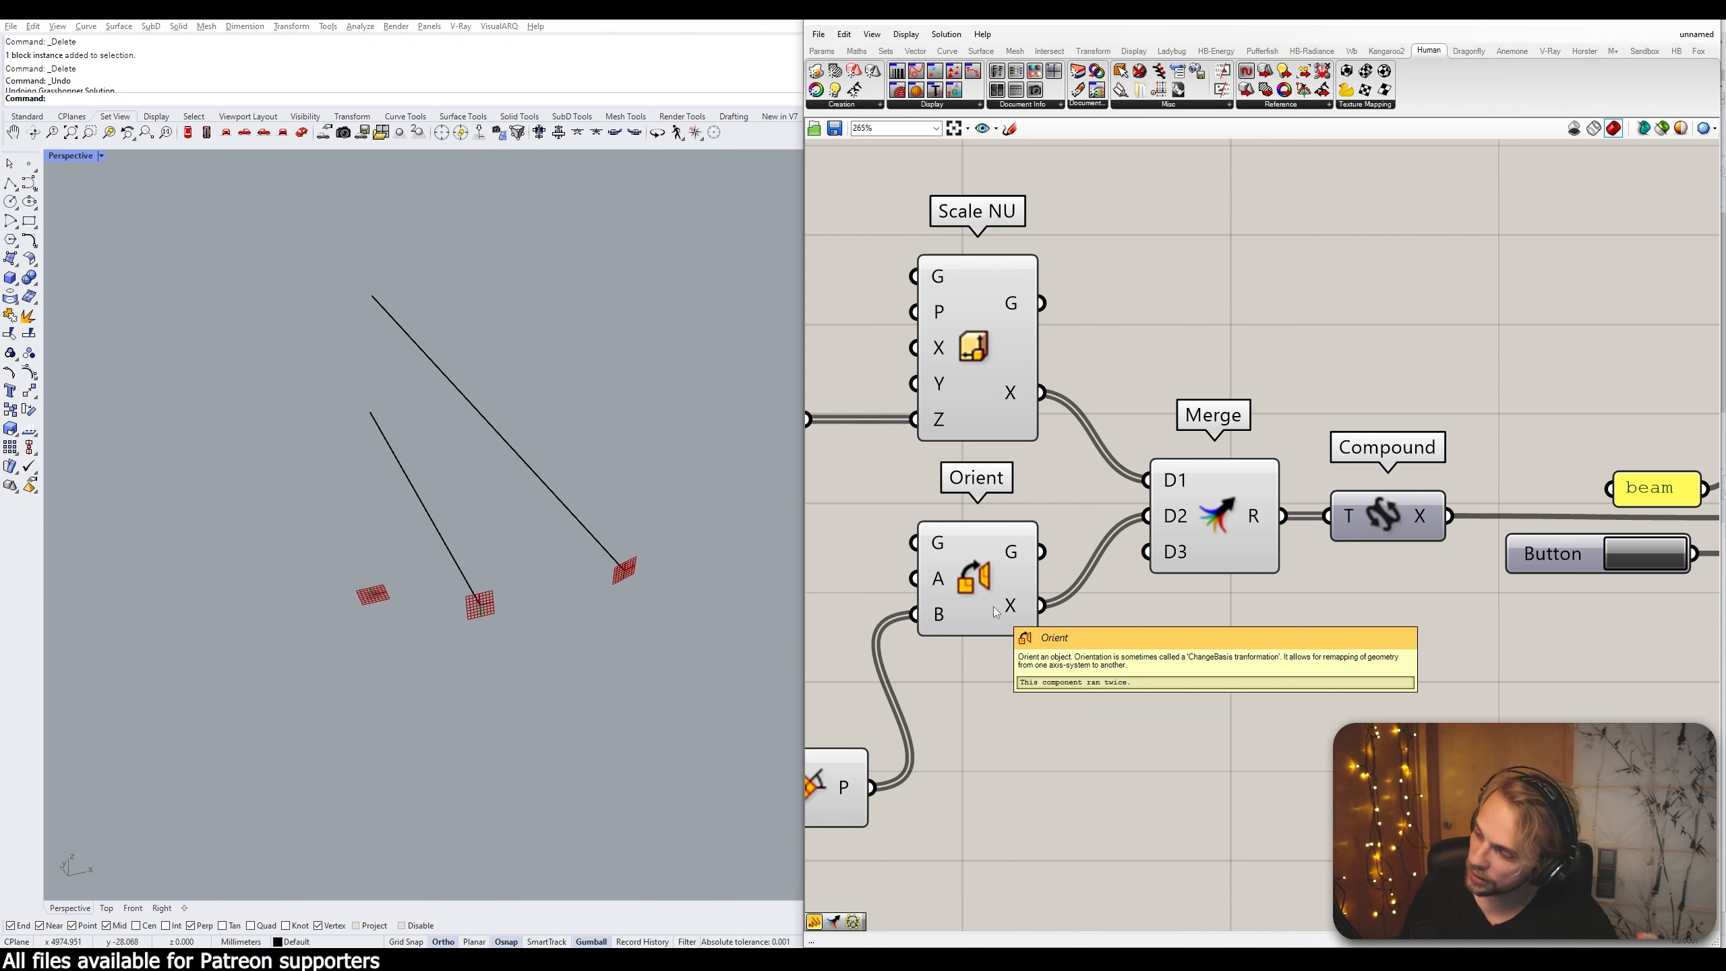
Try baking the beams with the merged transforms, then inspect the placement and the Merge result's data
{"action": "scroll", "coordinate": [1338, 569], "scroll_direction": "down", "scroll_amount": 2}
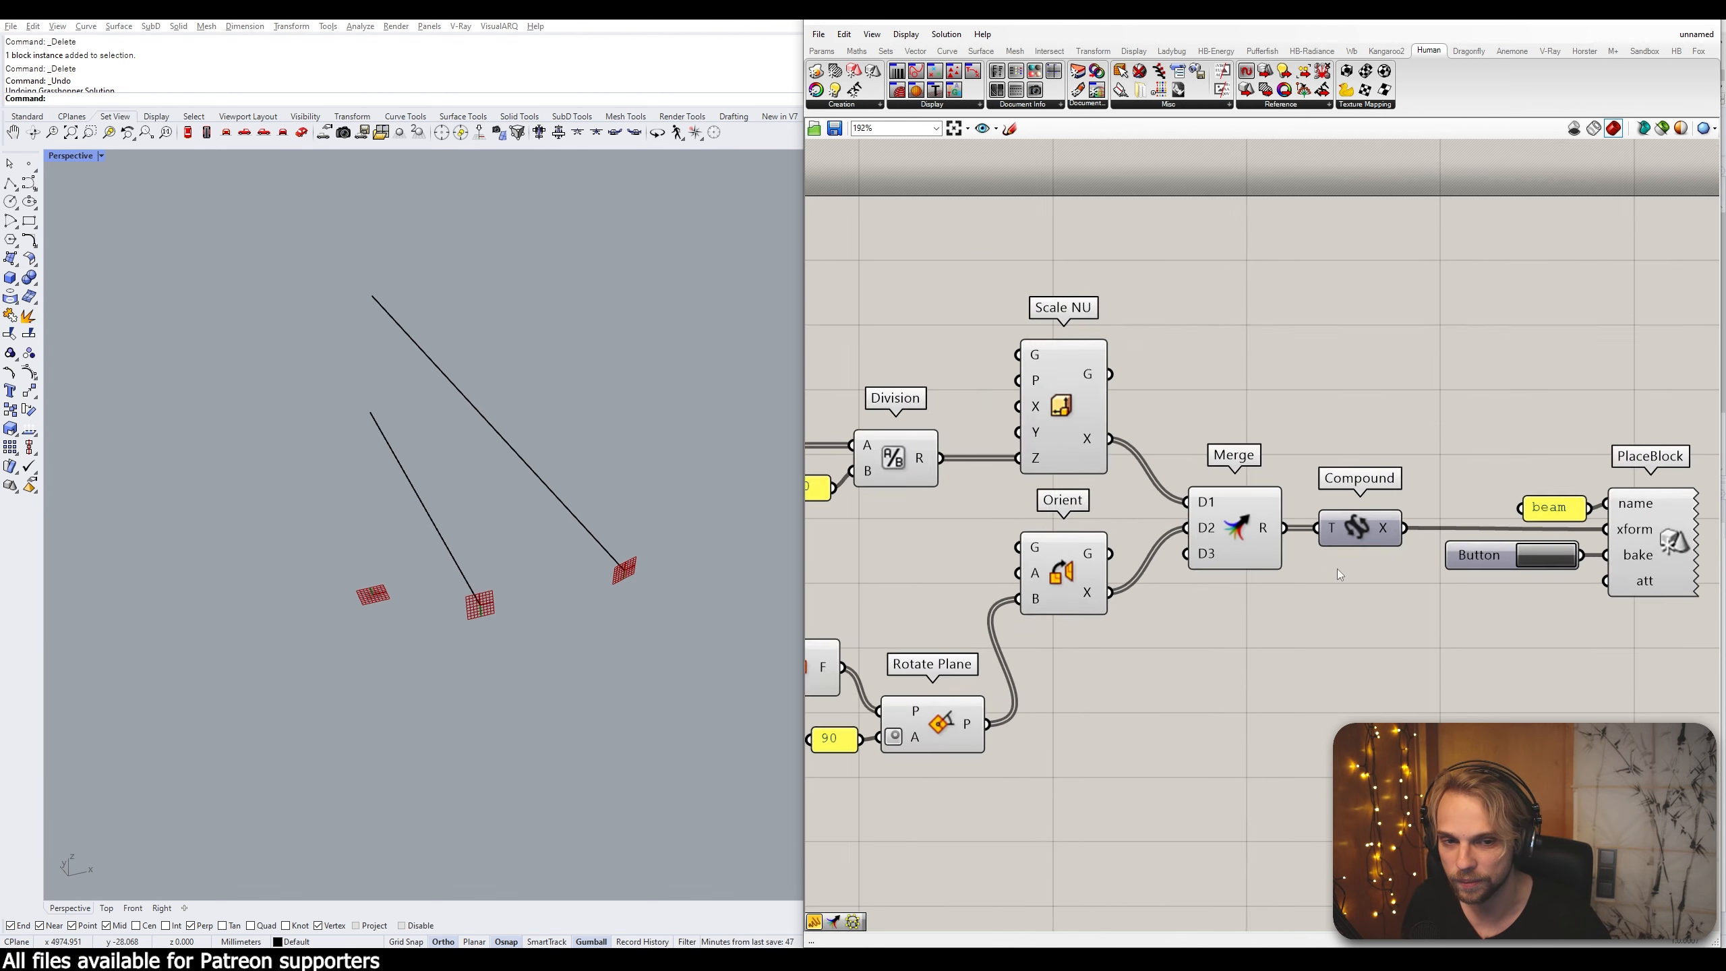
{"action": "scroll", "coordinate": [1337, 570], "scroll_direction": "down", "scroll_amount": 1}
{"action": "left_click", "coordinate": [1270, 523]}
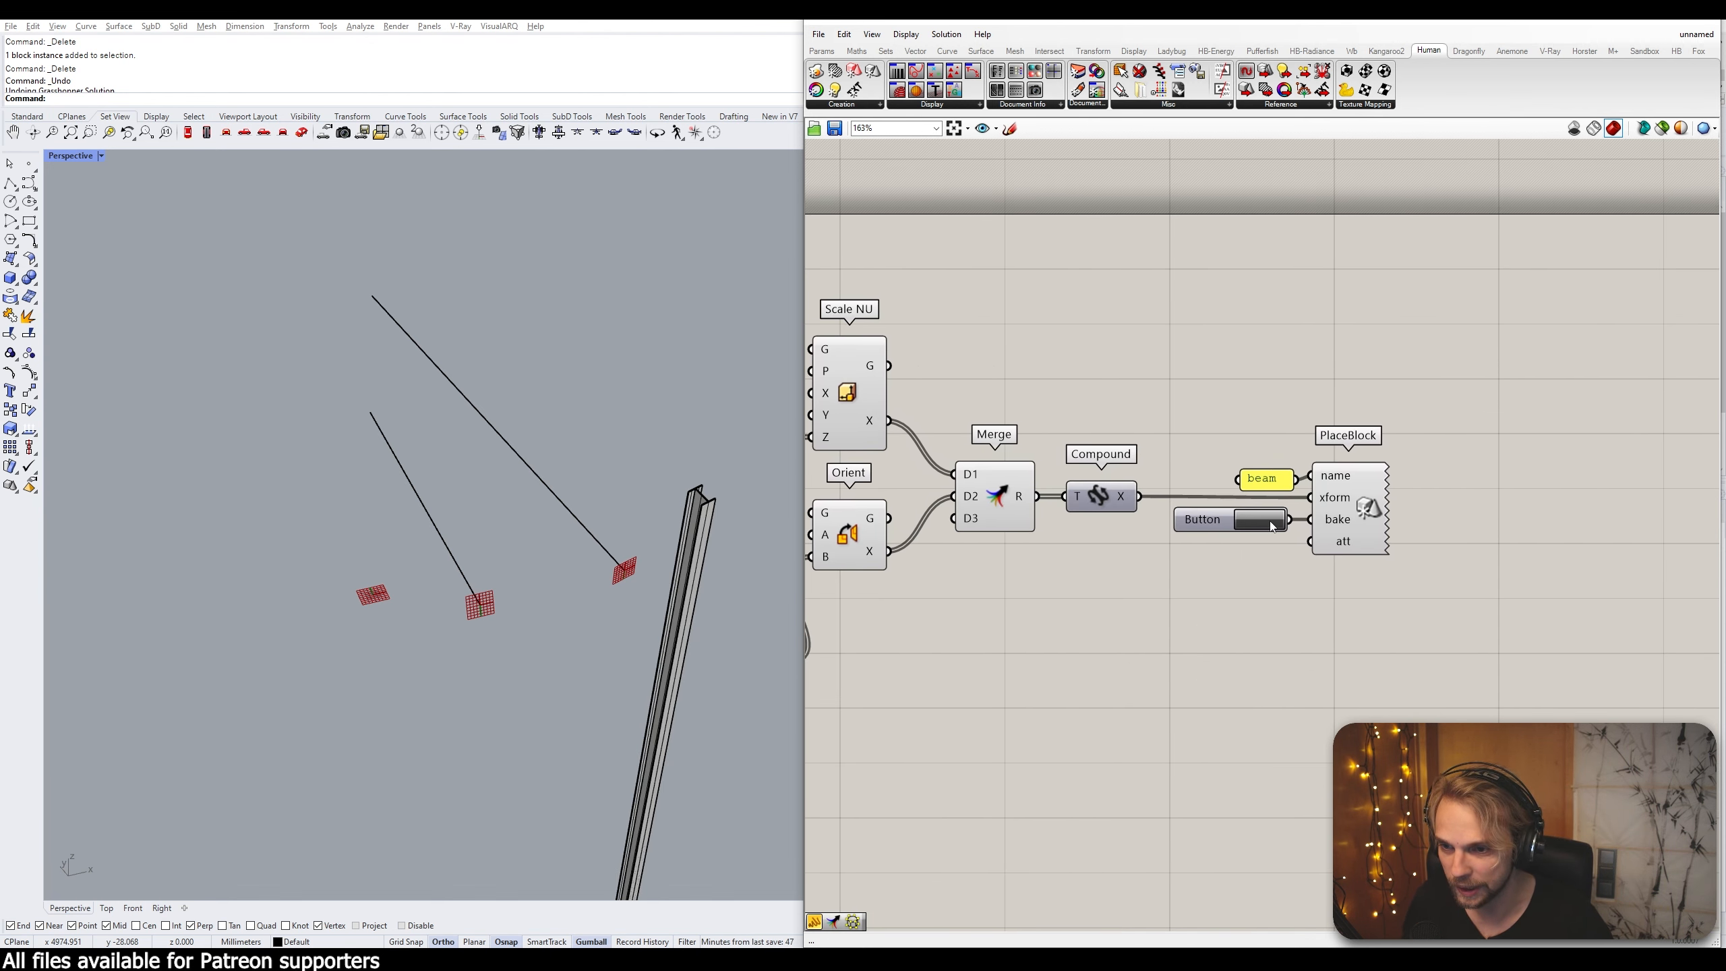
{"action": "scroll", "coordinate": [451, 728], "scroll_direction": "down", "scroll_amount": 3}
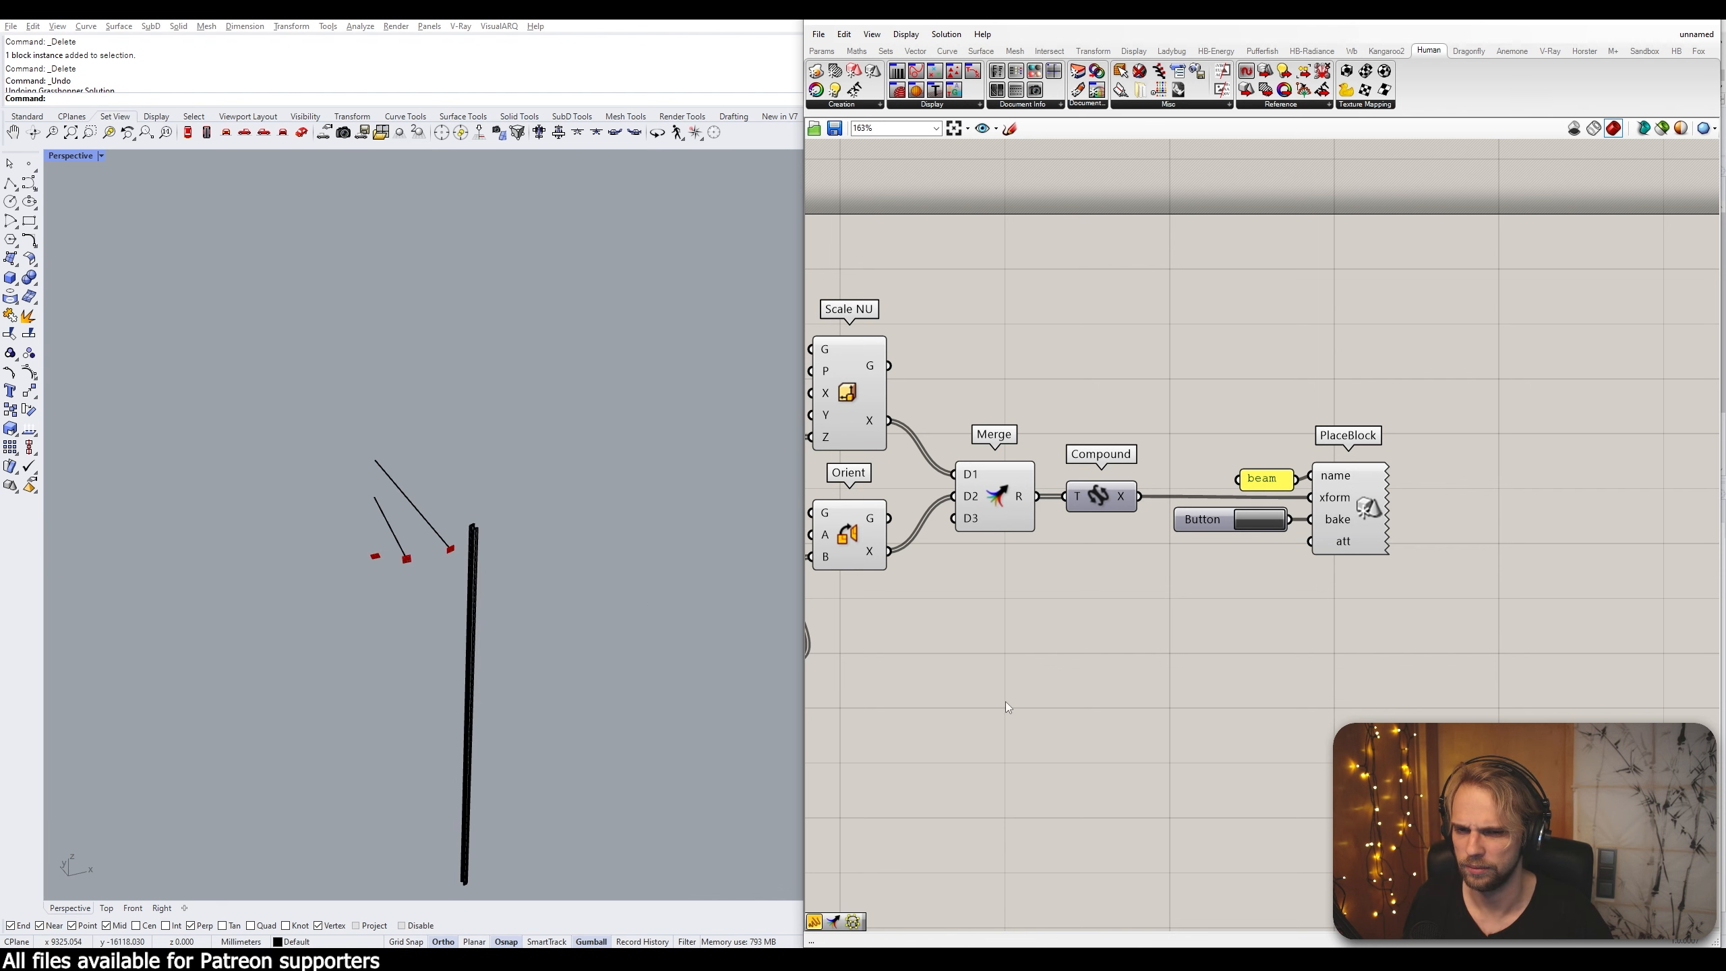
{"action": "right_click_drag", "start_coordinate": [1007, 708], "coordinate": [1471, 652]}
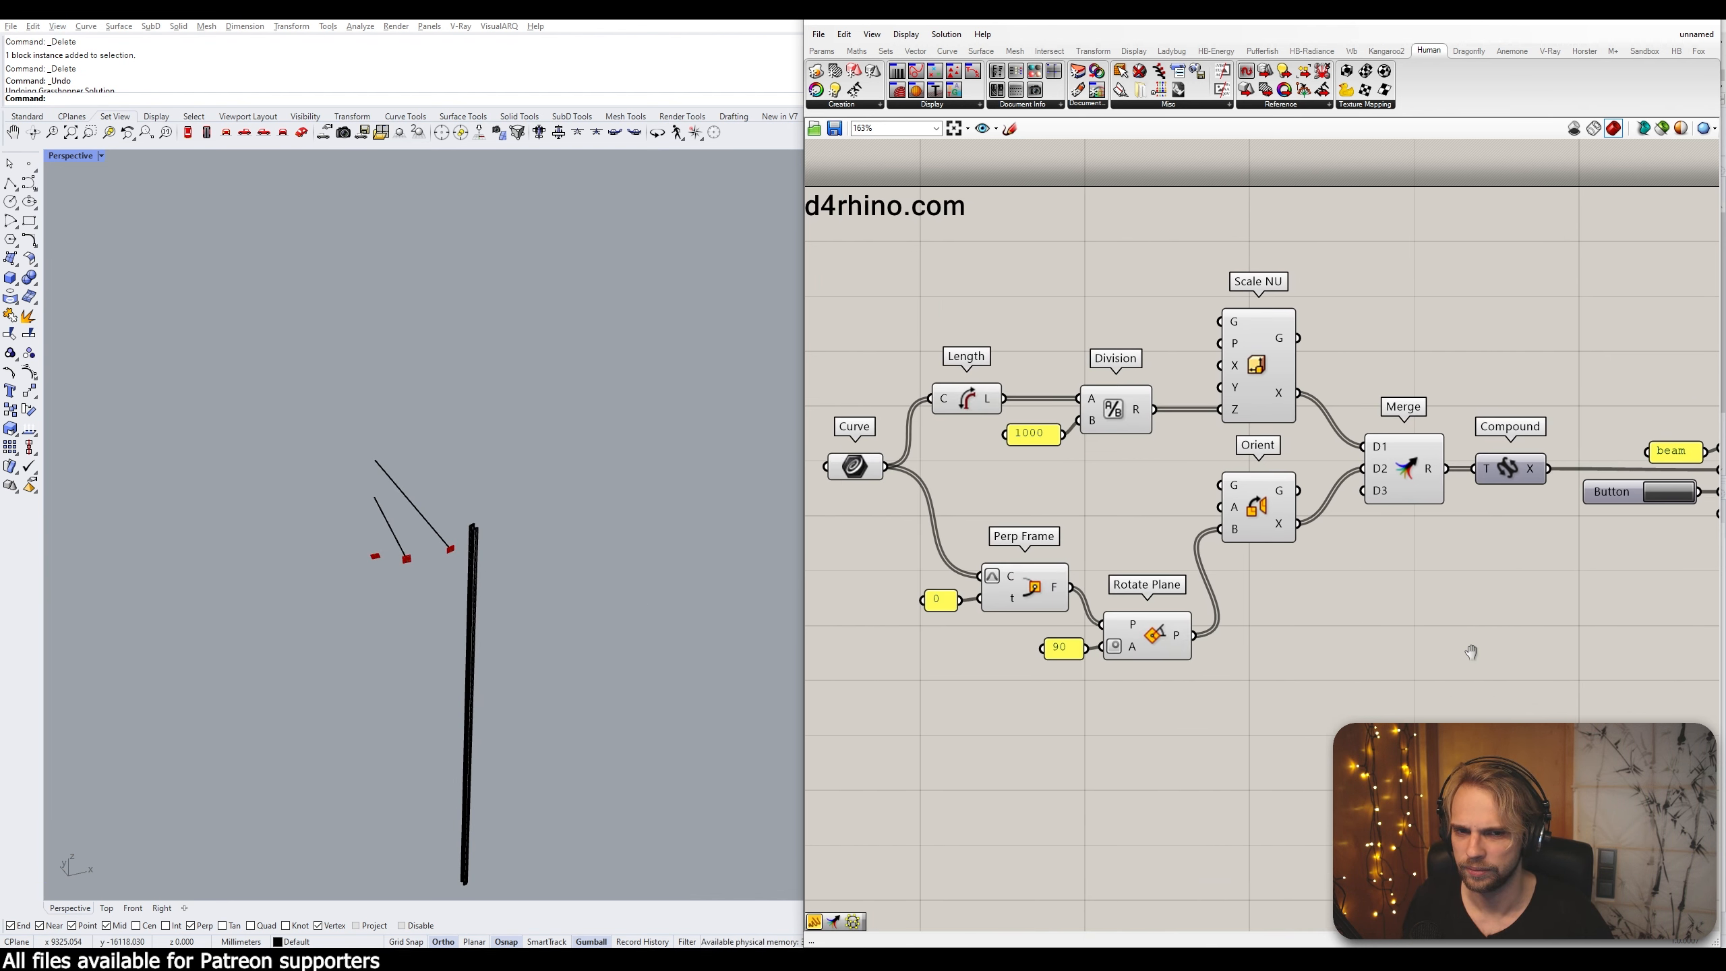
{"action": "right_click_drag", "start_coordinate": [1251, 414], "coordinate": [1132, 407]}
{"action": "mouse_move", "coordinate": [1168, 396]}
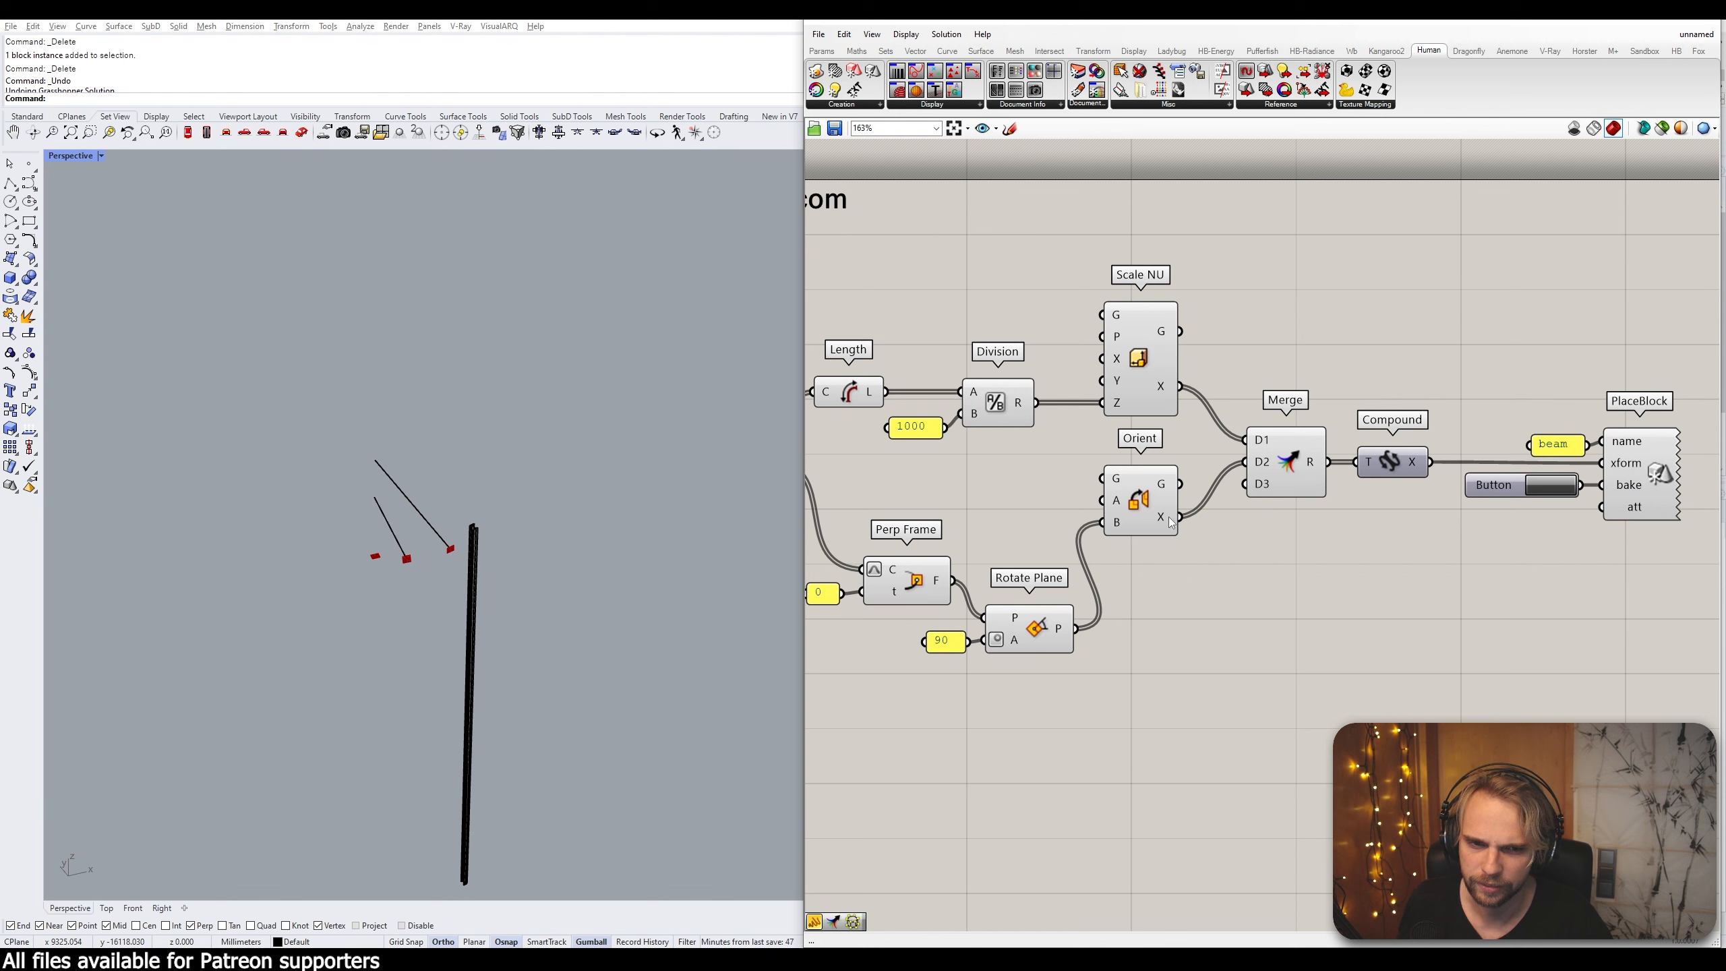
{"action": "mouse_move", "coordinate": [1170, 521]}
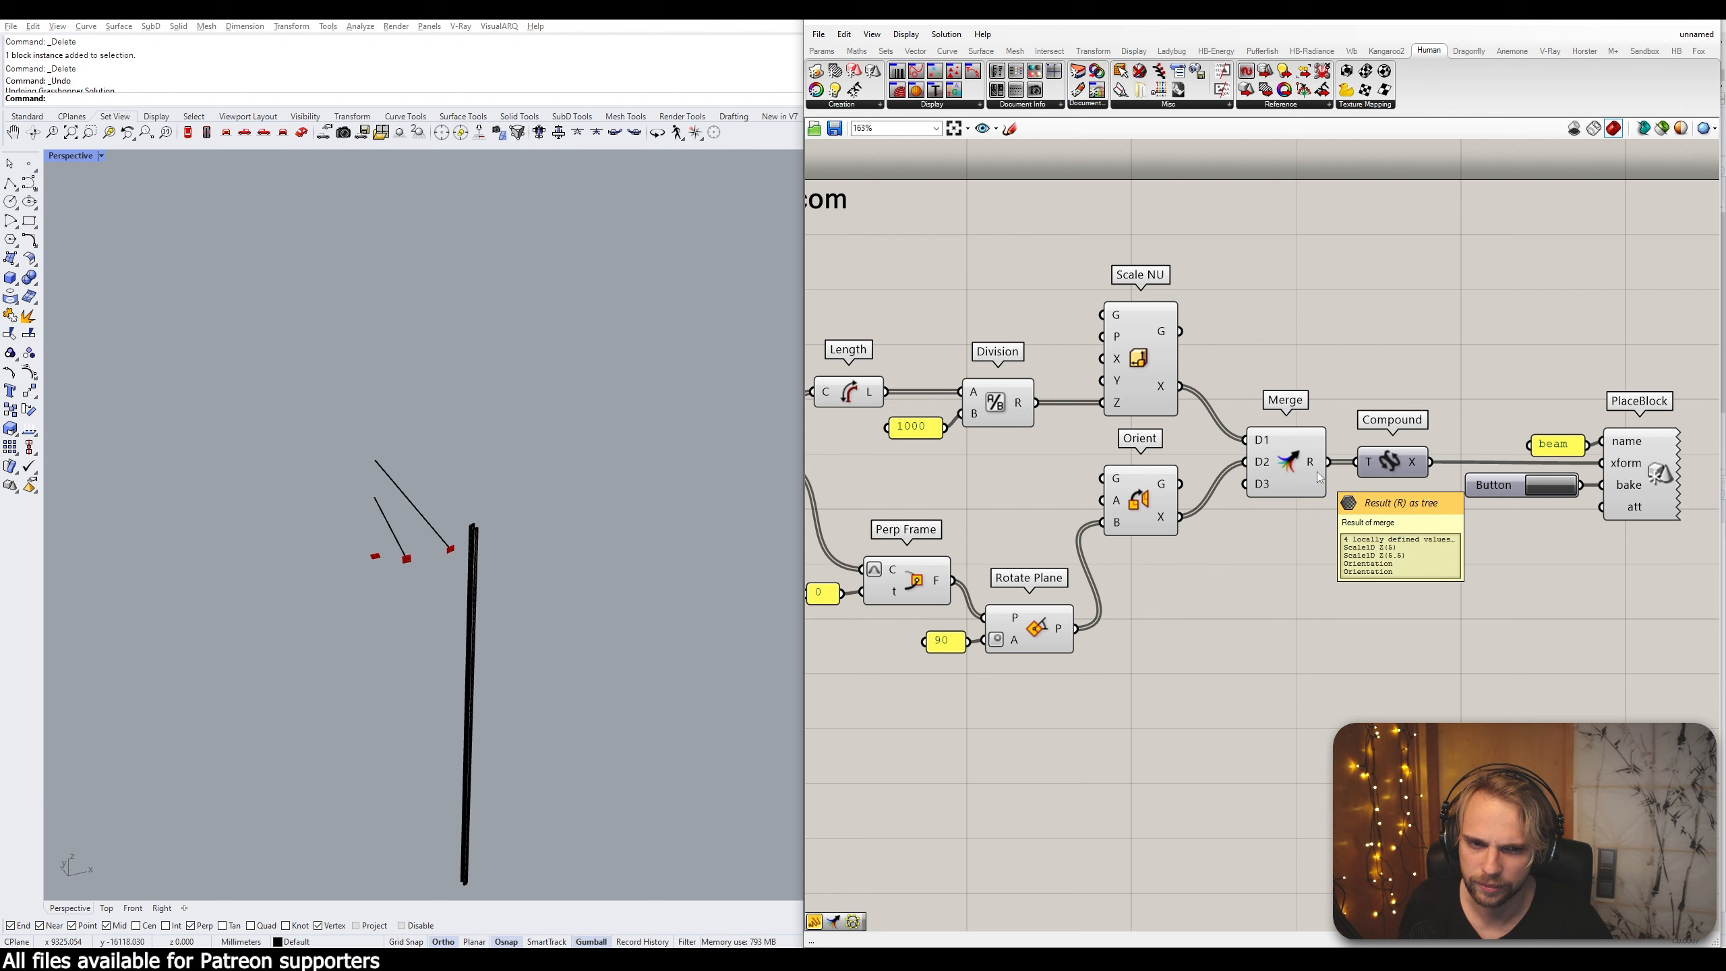
{"action": "mouse_move", "coordinate": [1315, 478]}
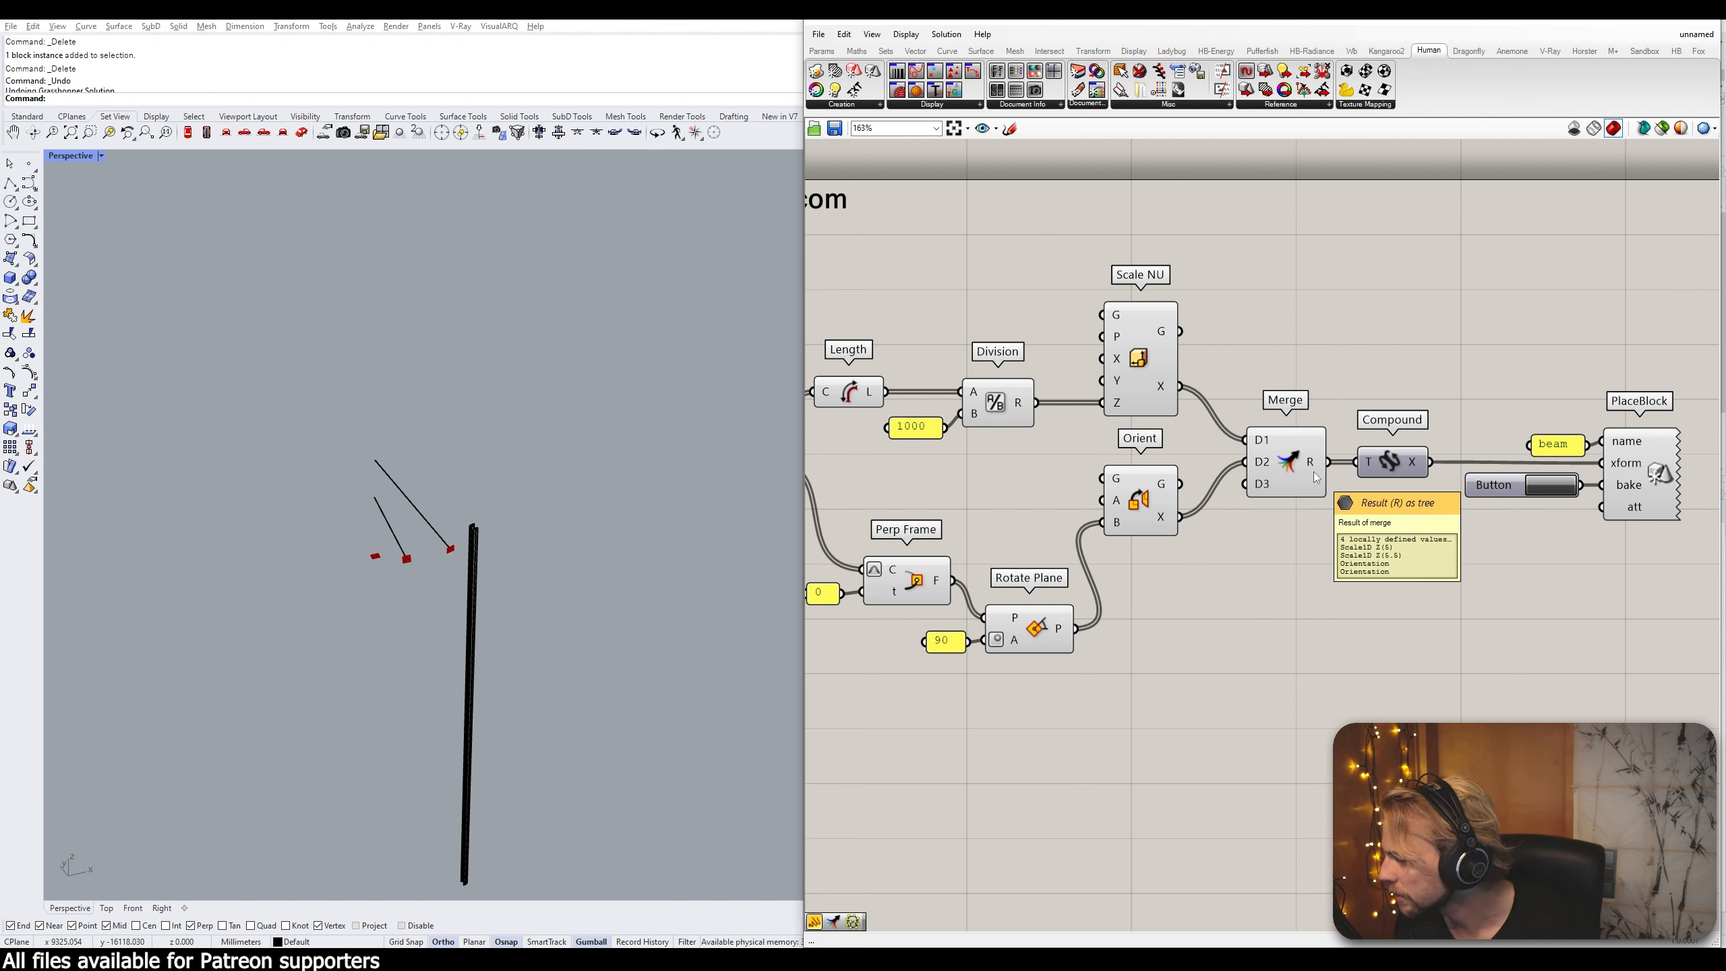
Delete the baked beam block instance from the Rhino viewport
{"action": "right_click_drag", "start_coordinate": [615, 792], "coordinate": [626, 669], "text": "shift"}
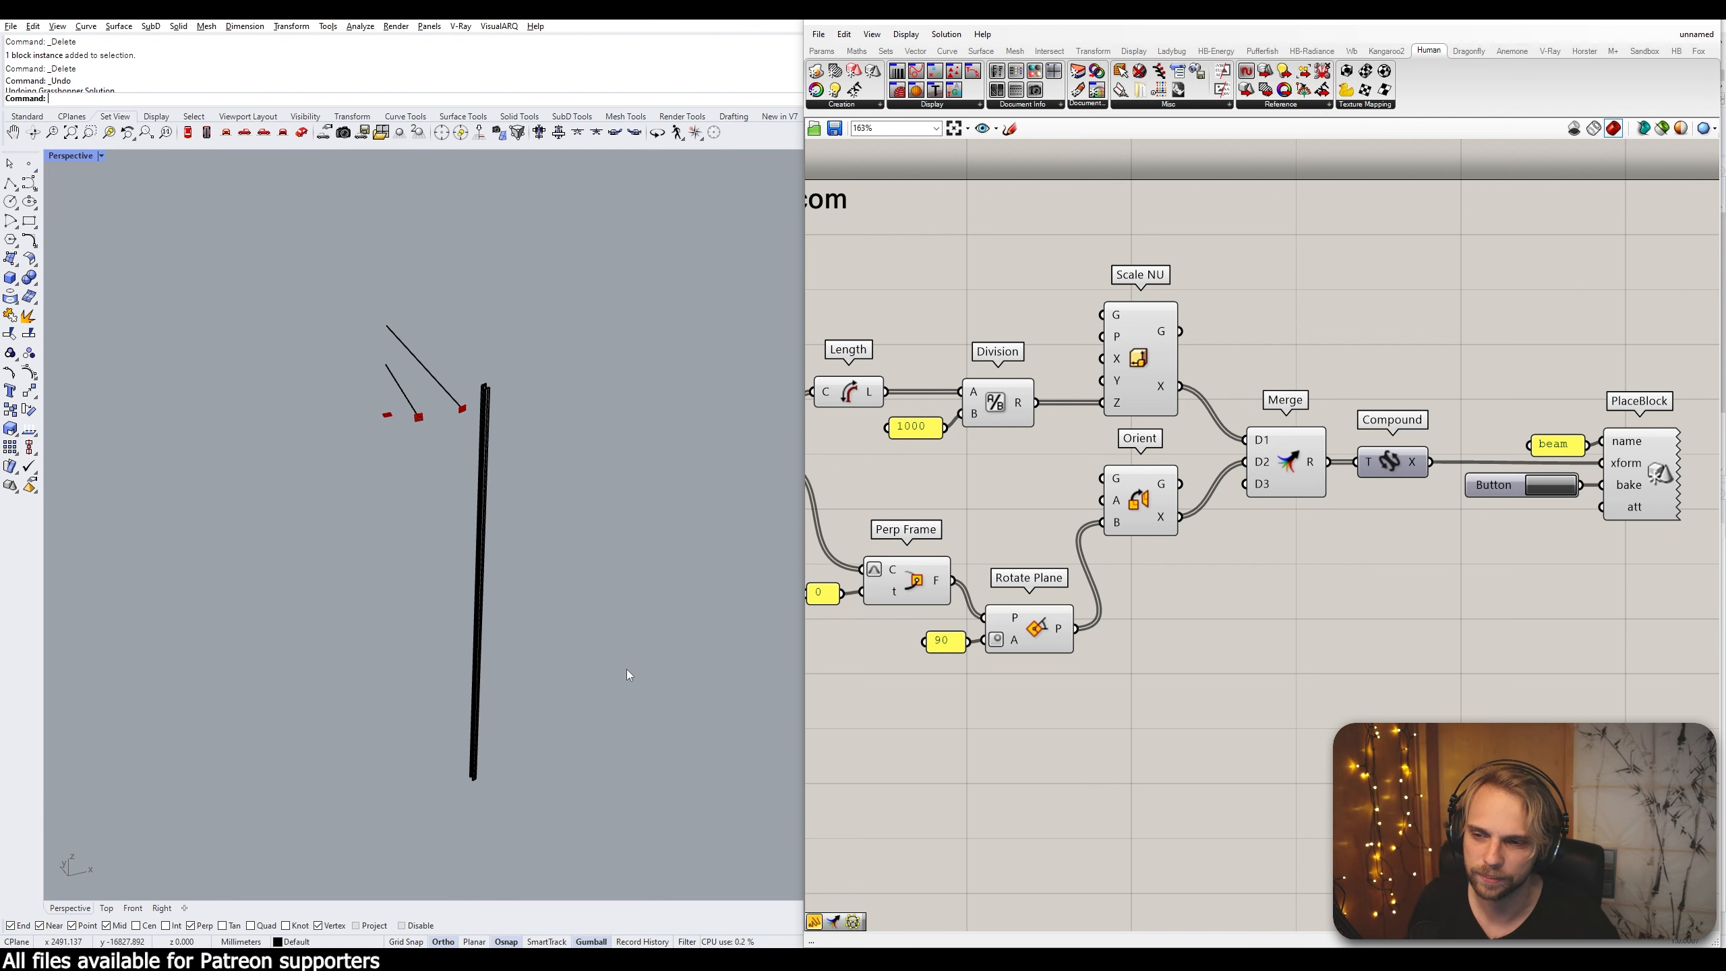
{"action": "left_click_drag", "start_coordinate": [656, 748], "coordinate": [343, 475]}
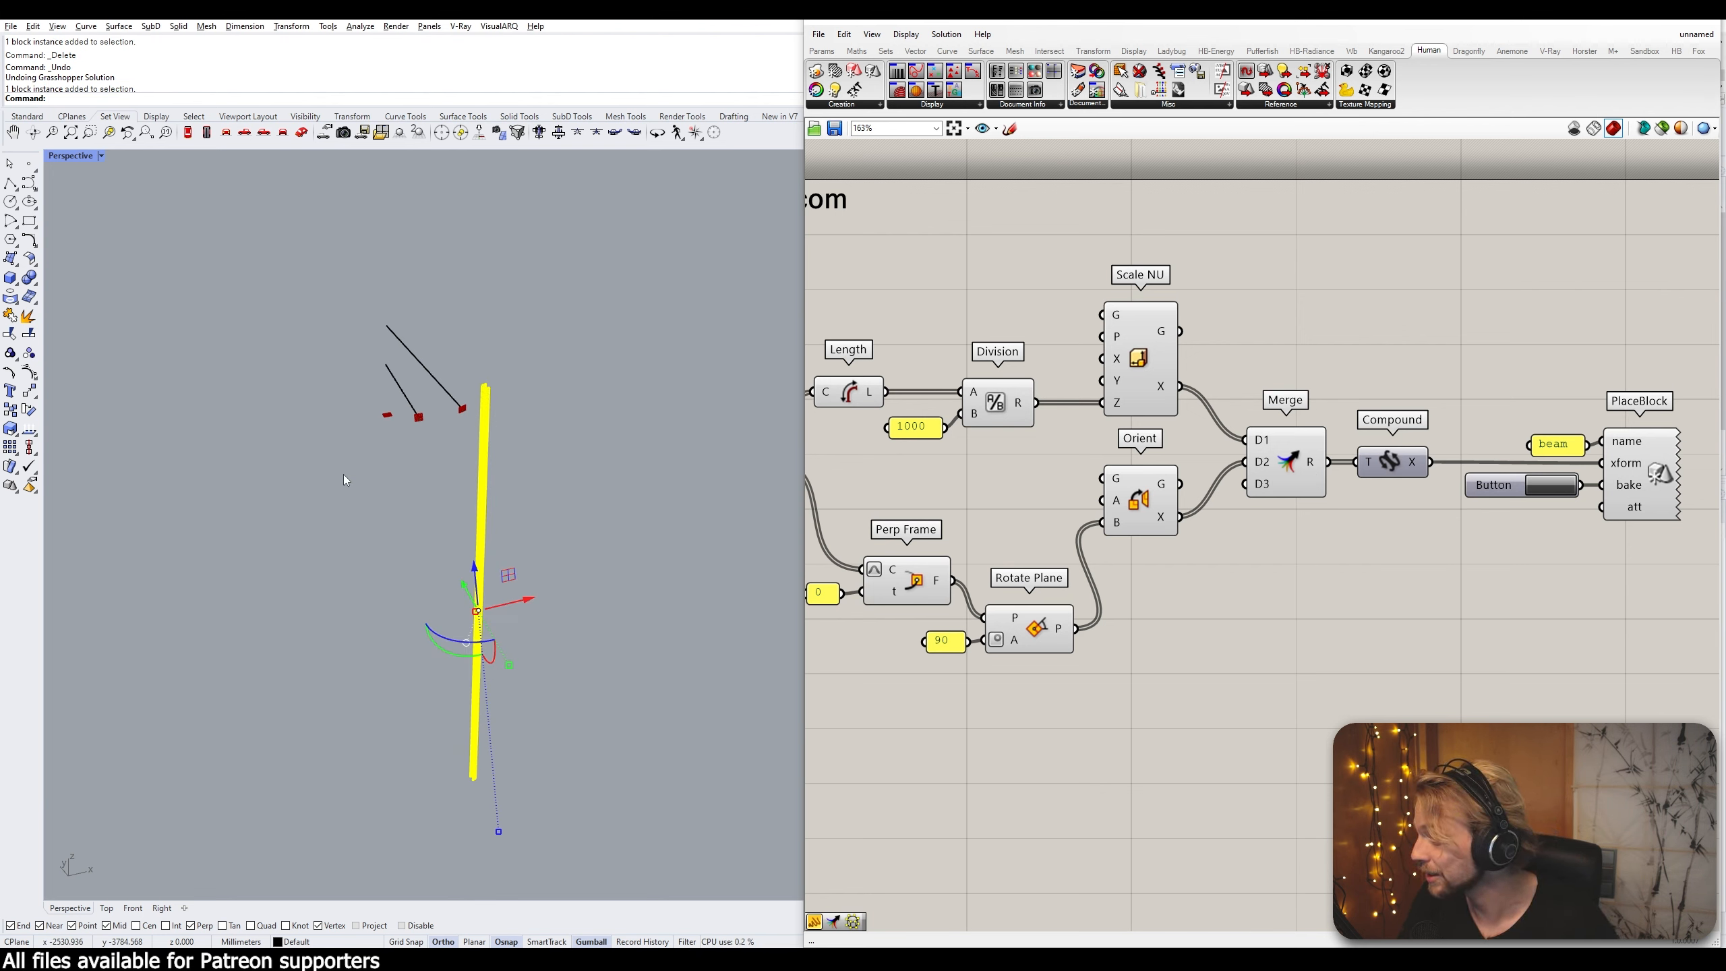
{"action": "key", "text": "Delete"}
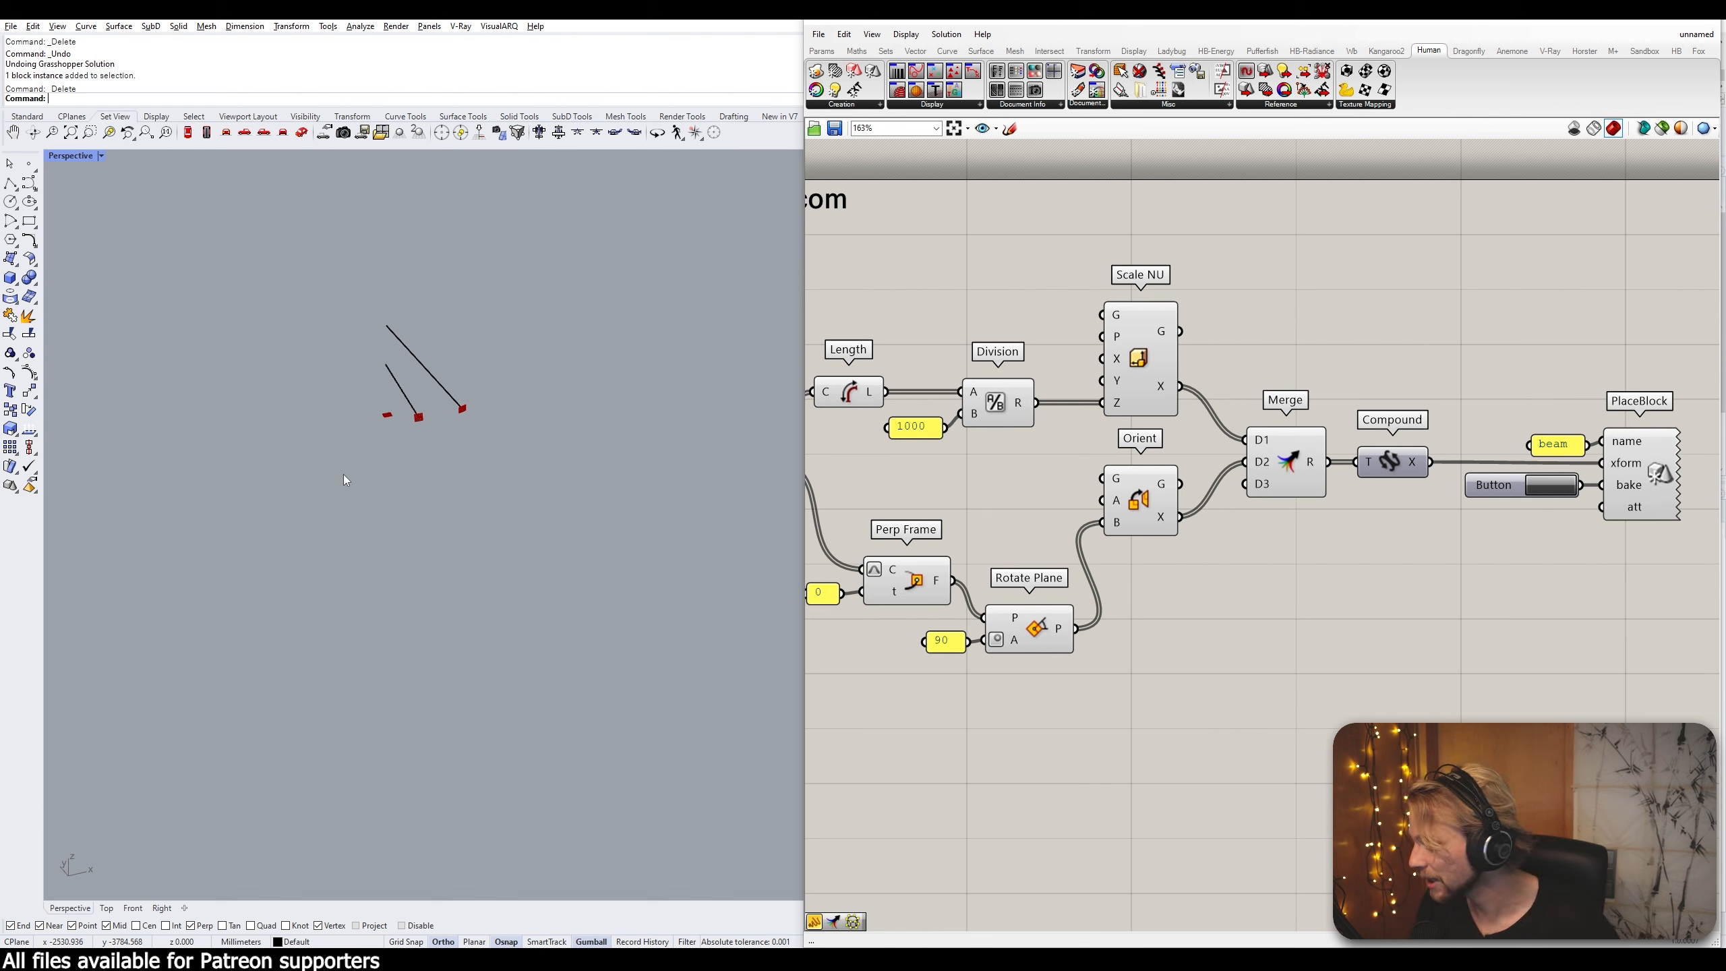
{"action": "right_click_drag", "start_coordinate": [356, 358], "coordinate": [418, 557], "text": "shift"}
{"action": "scroll", "coordinate": [472, 501], "scroll_direction": "up", "scroll_amount": 14}
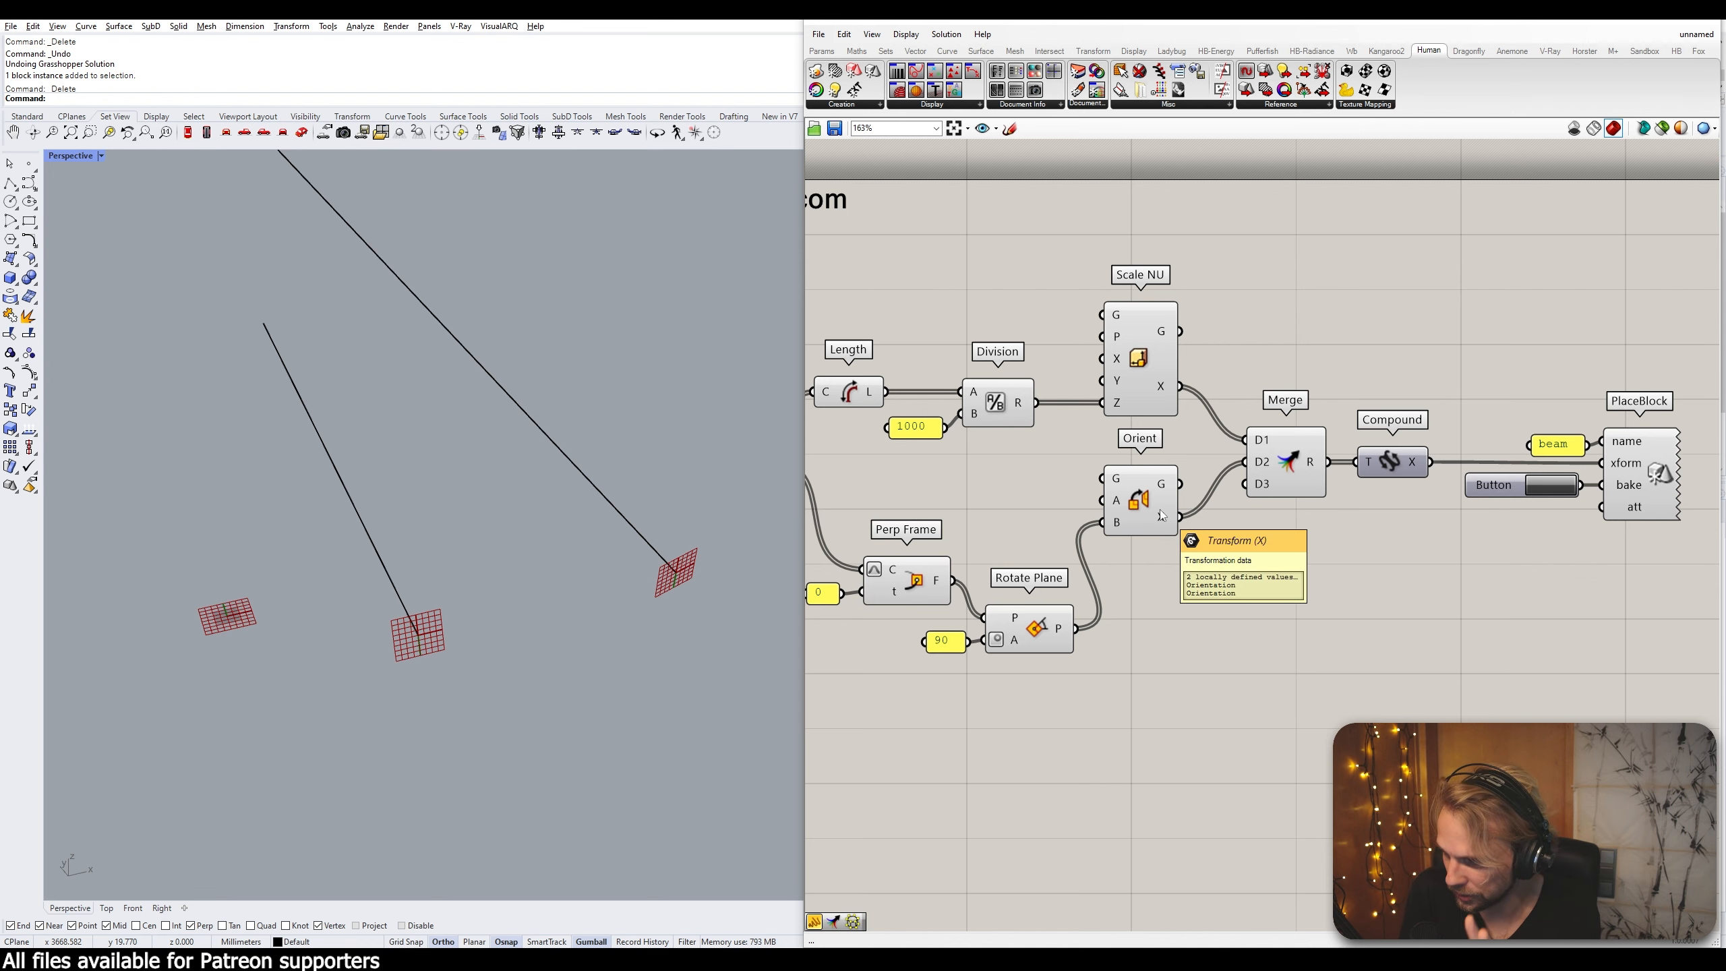
Examine the transform data coming out of Scale NU, Orient, Merge and Compound to see how the lists are combined
{"action": "scroll", "coordinate": [1065, 428], "scroll_direction": "up", "scroll_amount": 4}
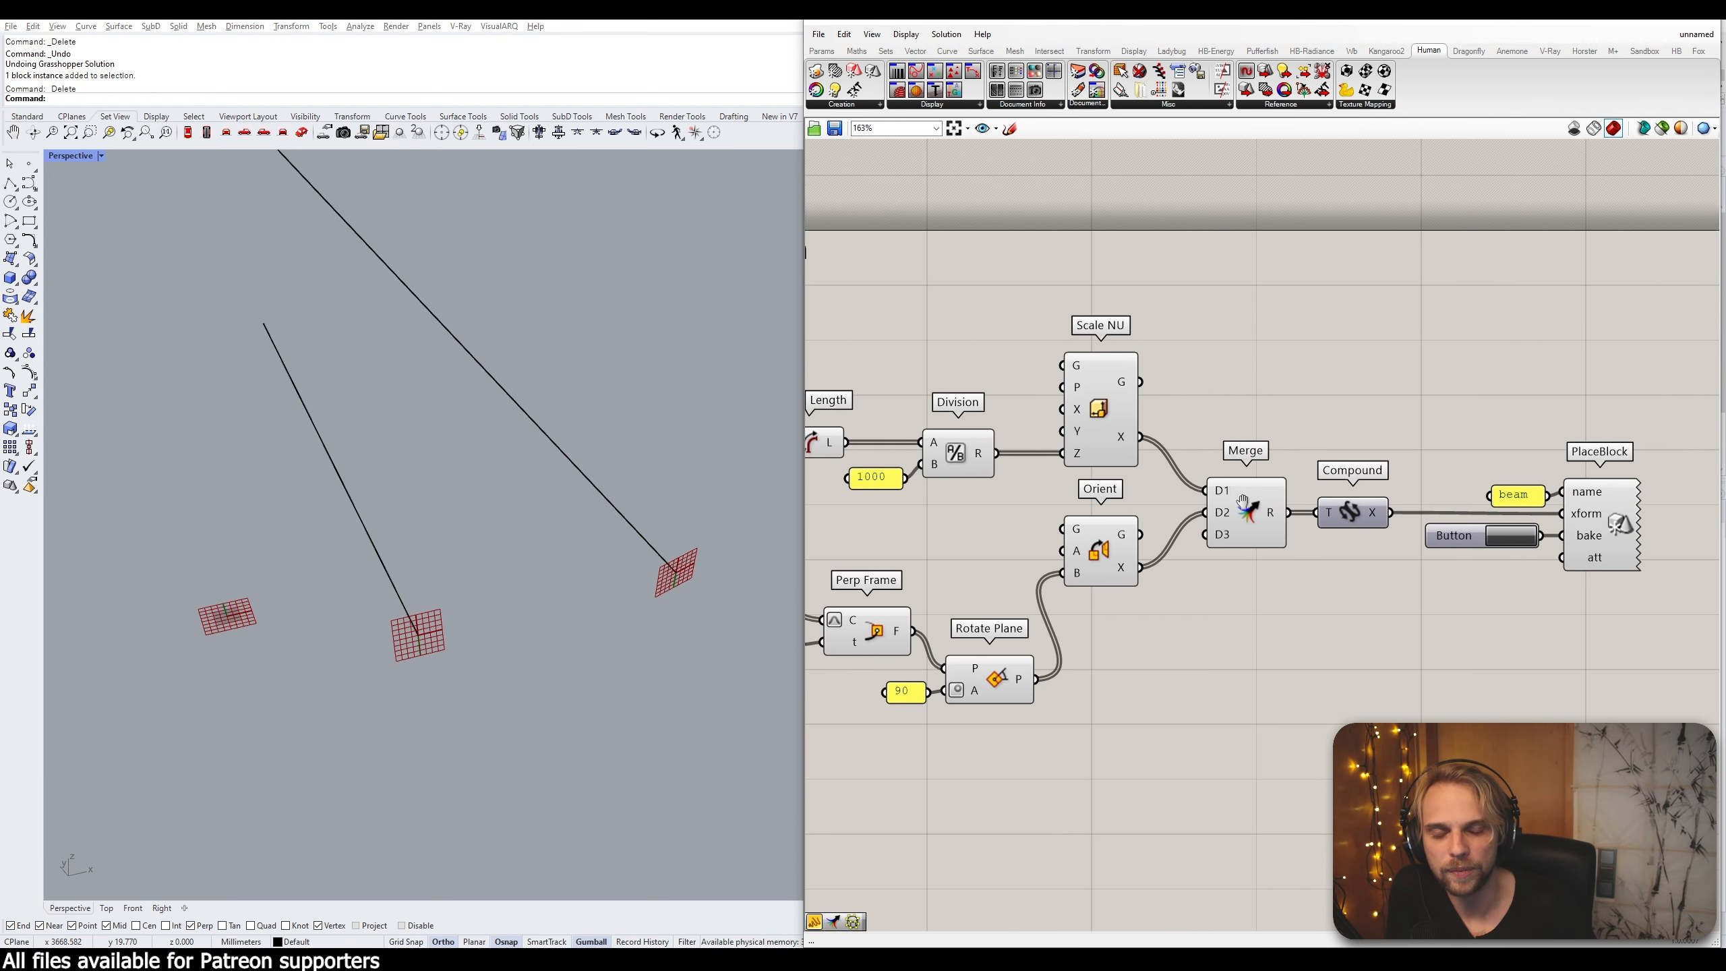
{"action": "mouse_move", "coordinate": [1065, 428]}
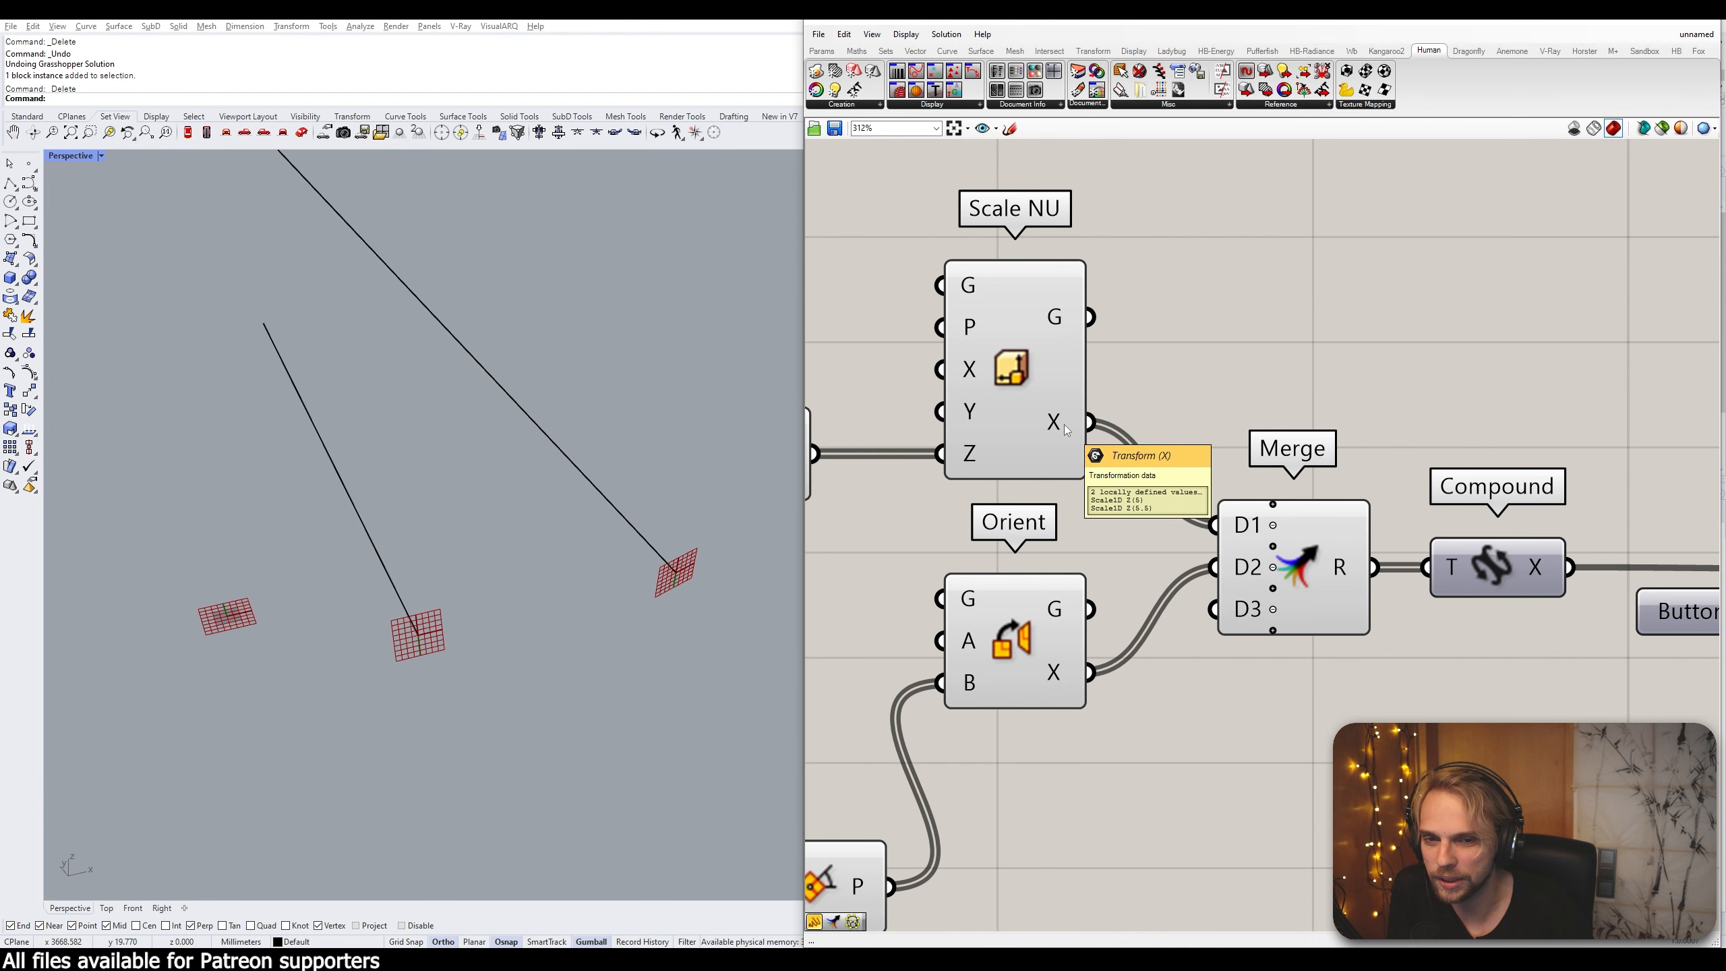
{"action": "scroll", "coordinate": [1064, 428], "scroll_direction": "down", "scroll_amount": 4}
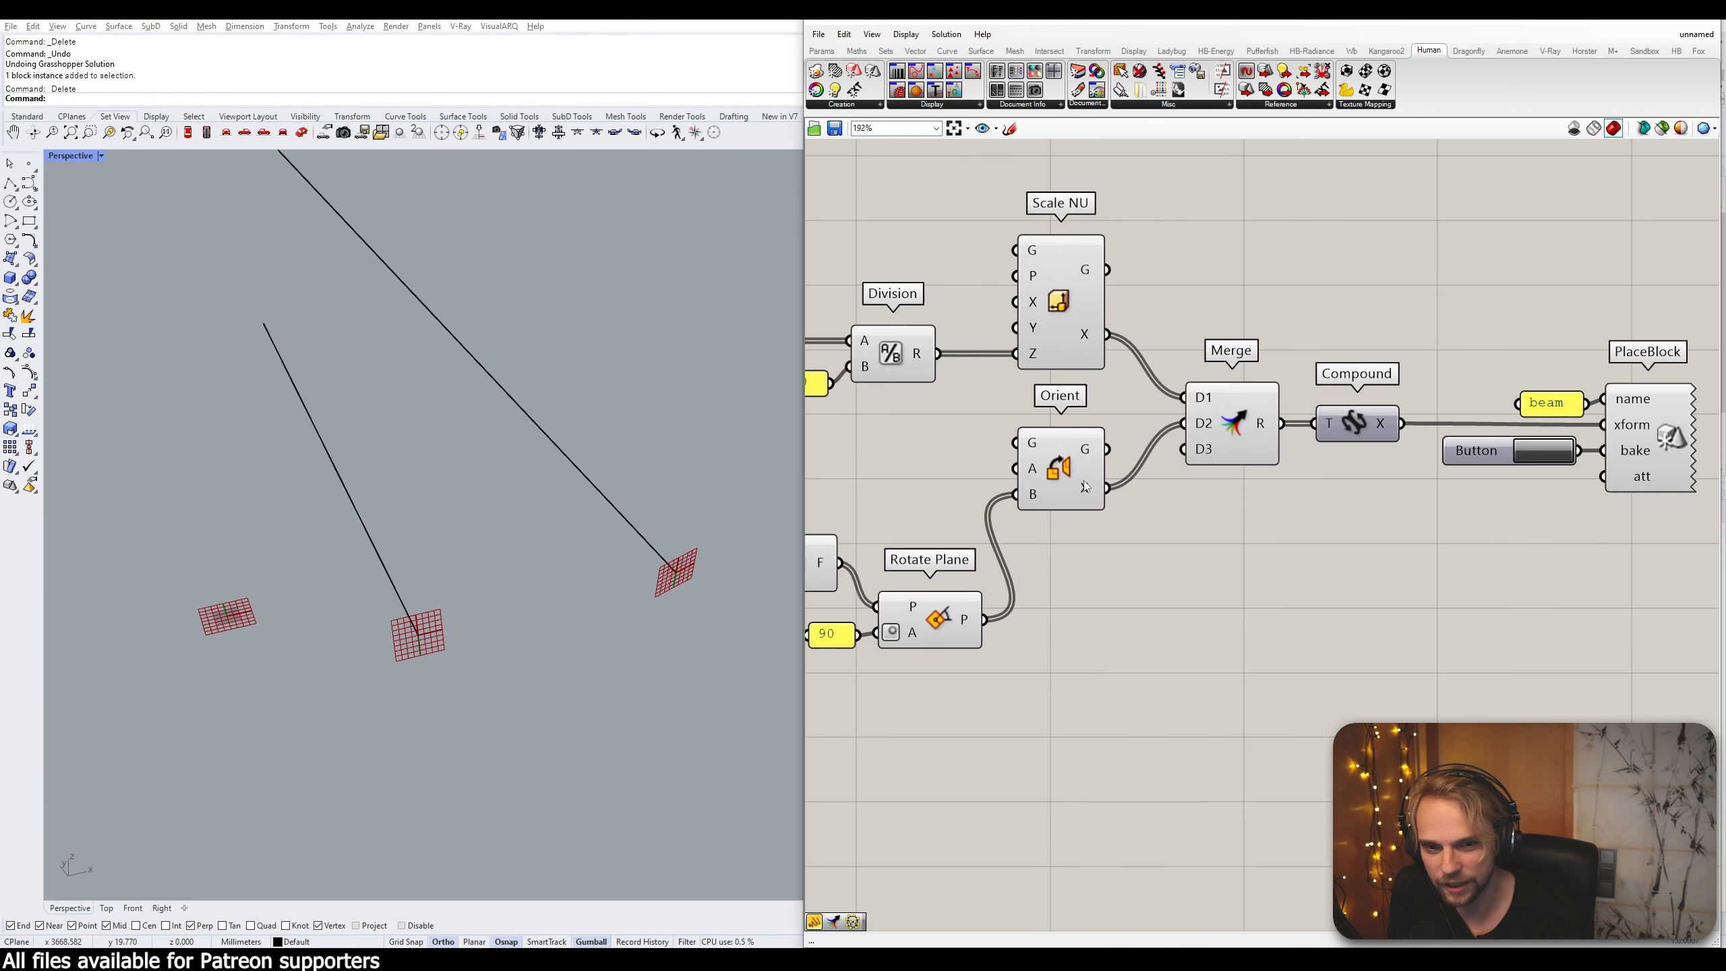
{"action": "scroll", "coordinate": [1096, 501], "scroll_direction": "up", "scroll_amount": 3}
{"action": "mouse_move", "coordinate": [1096, 500]}
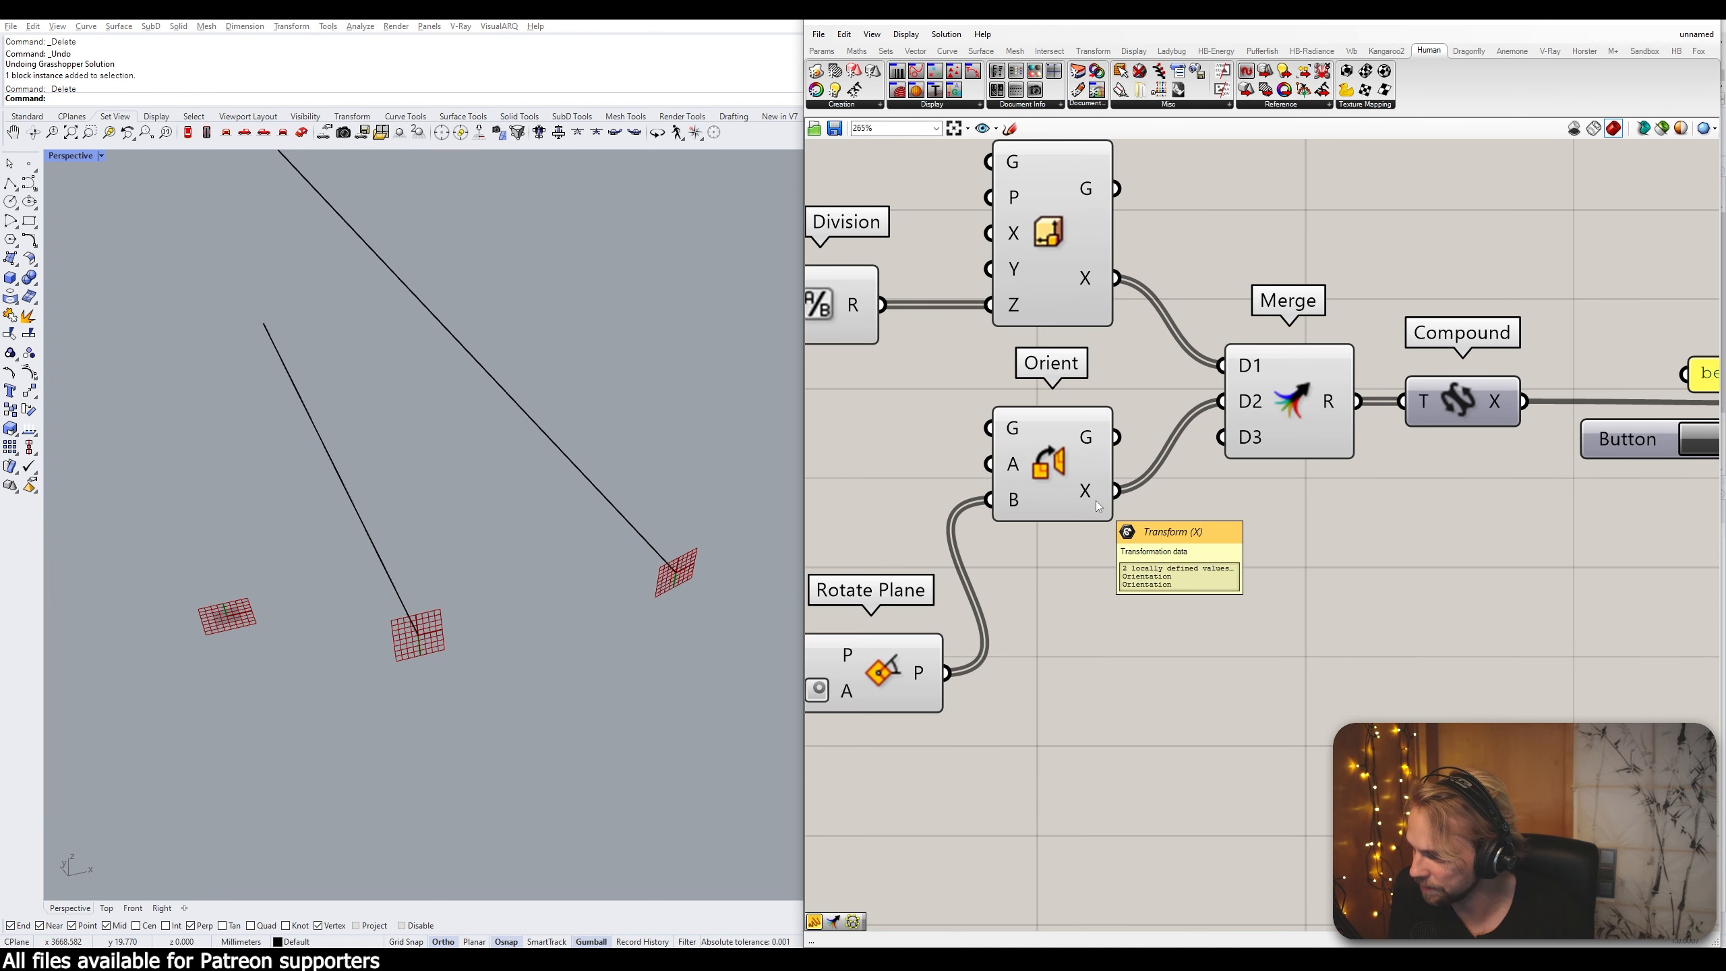
{"action": "right_click_drag", "start_coordinate": [1210, 420], "coordinate": [1114, 505]}
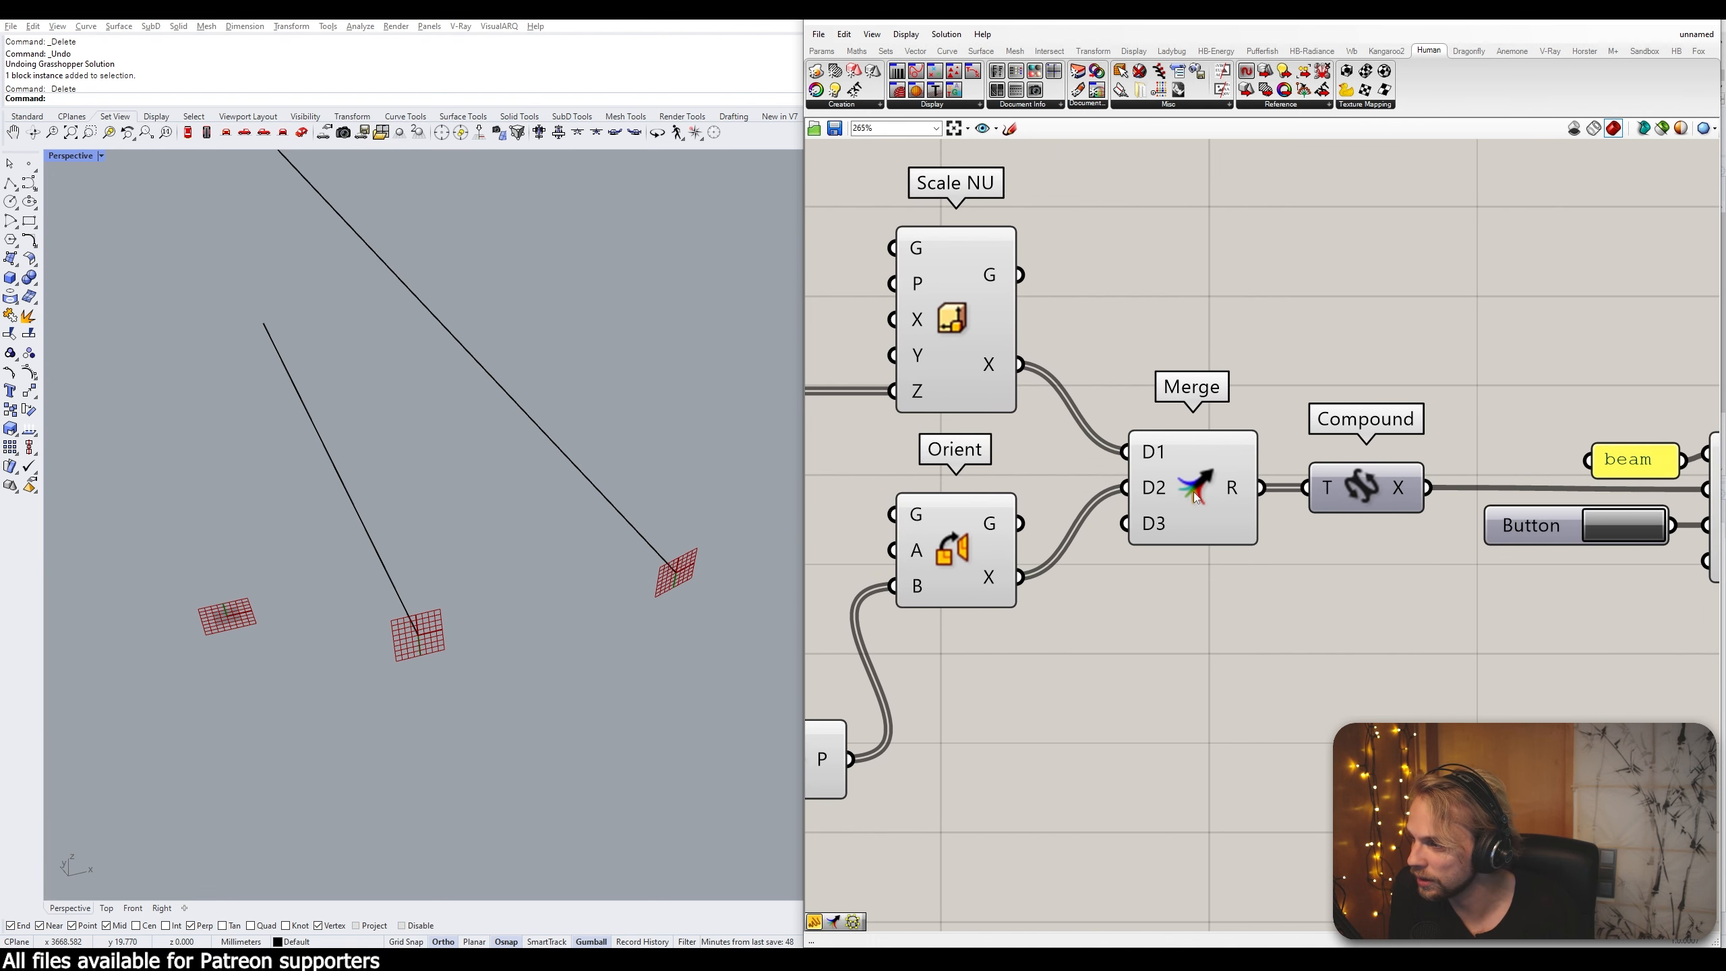
{"action": "right_click_drag", "start_coordinate": [1194, 491], "coordinate": [1116, 442]}
{"action": "mouse_move", "coordinate": [1156, 457]}
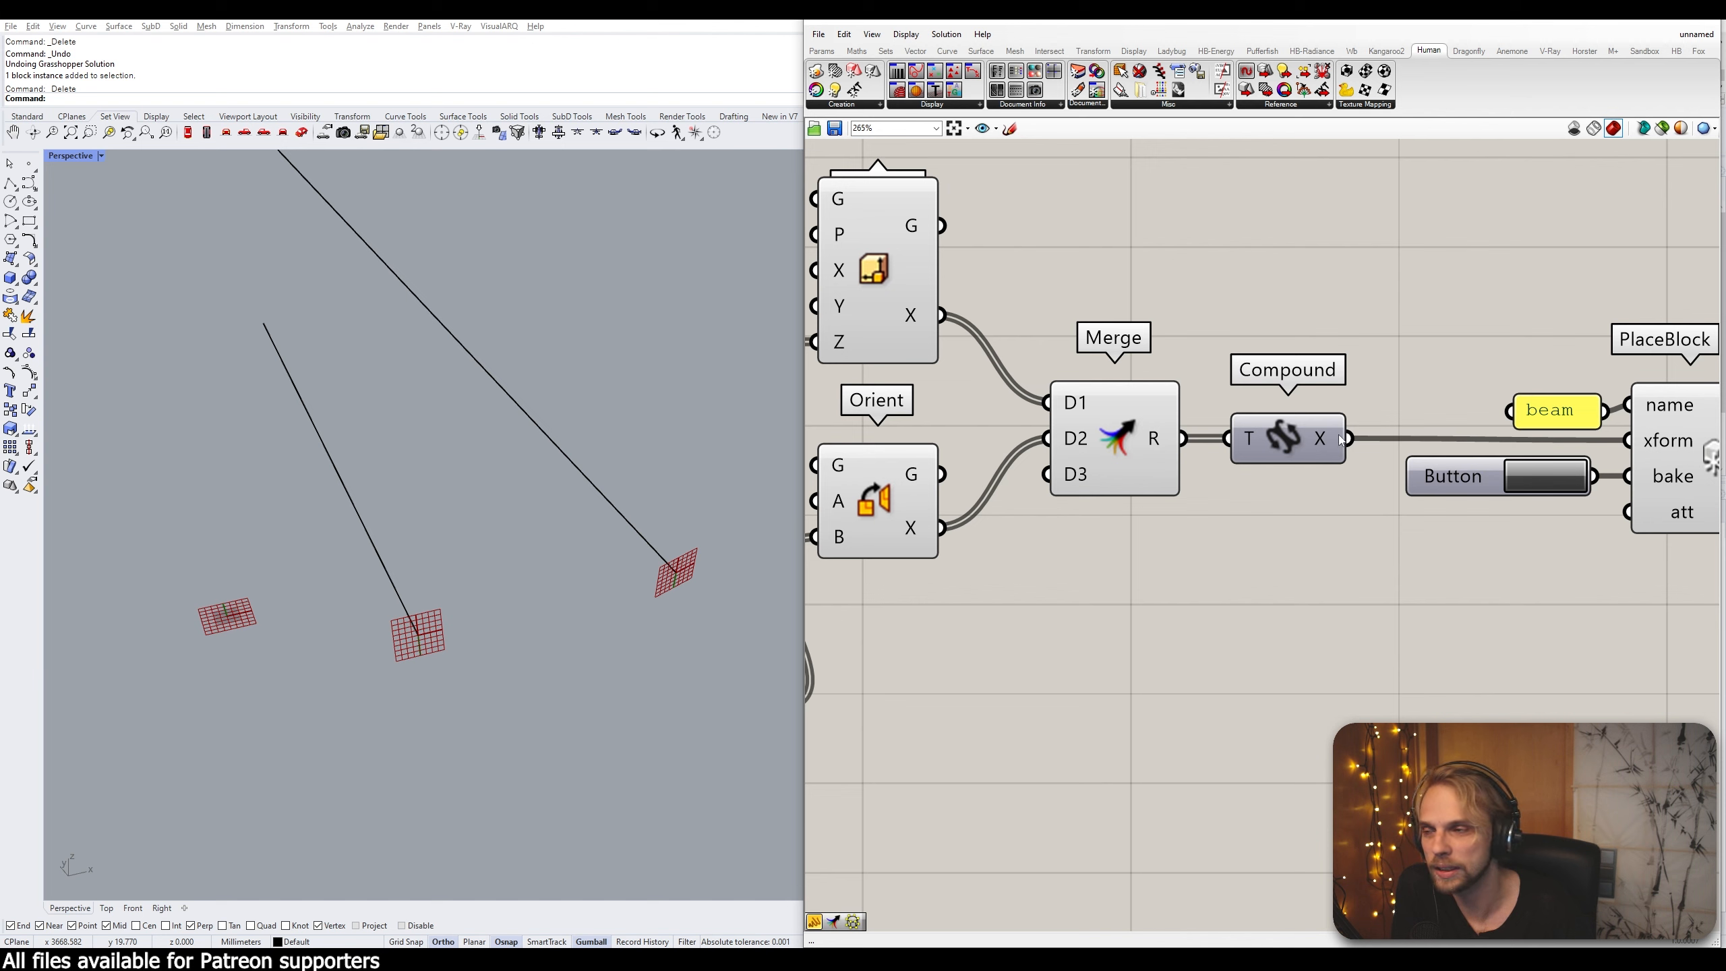
{"action": "mouse_move", "coordinate": [1339, 438]}
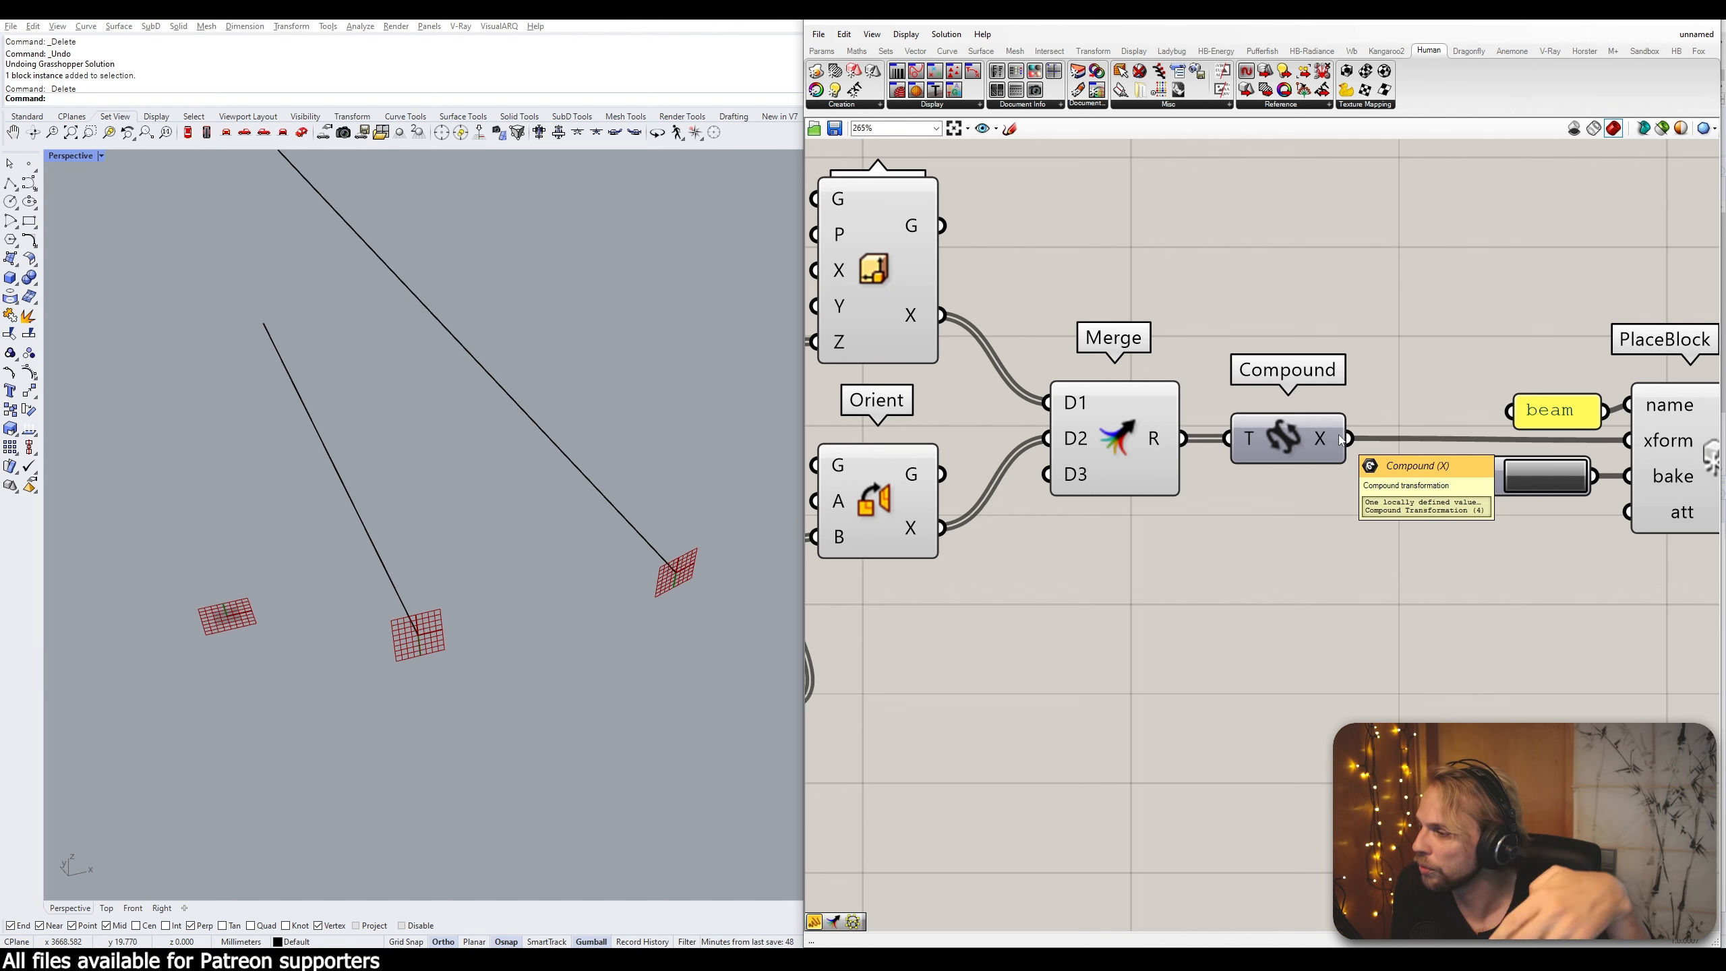
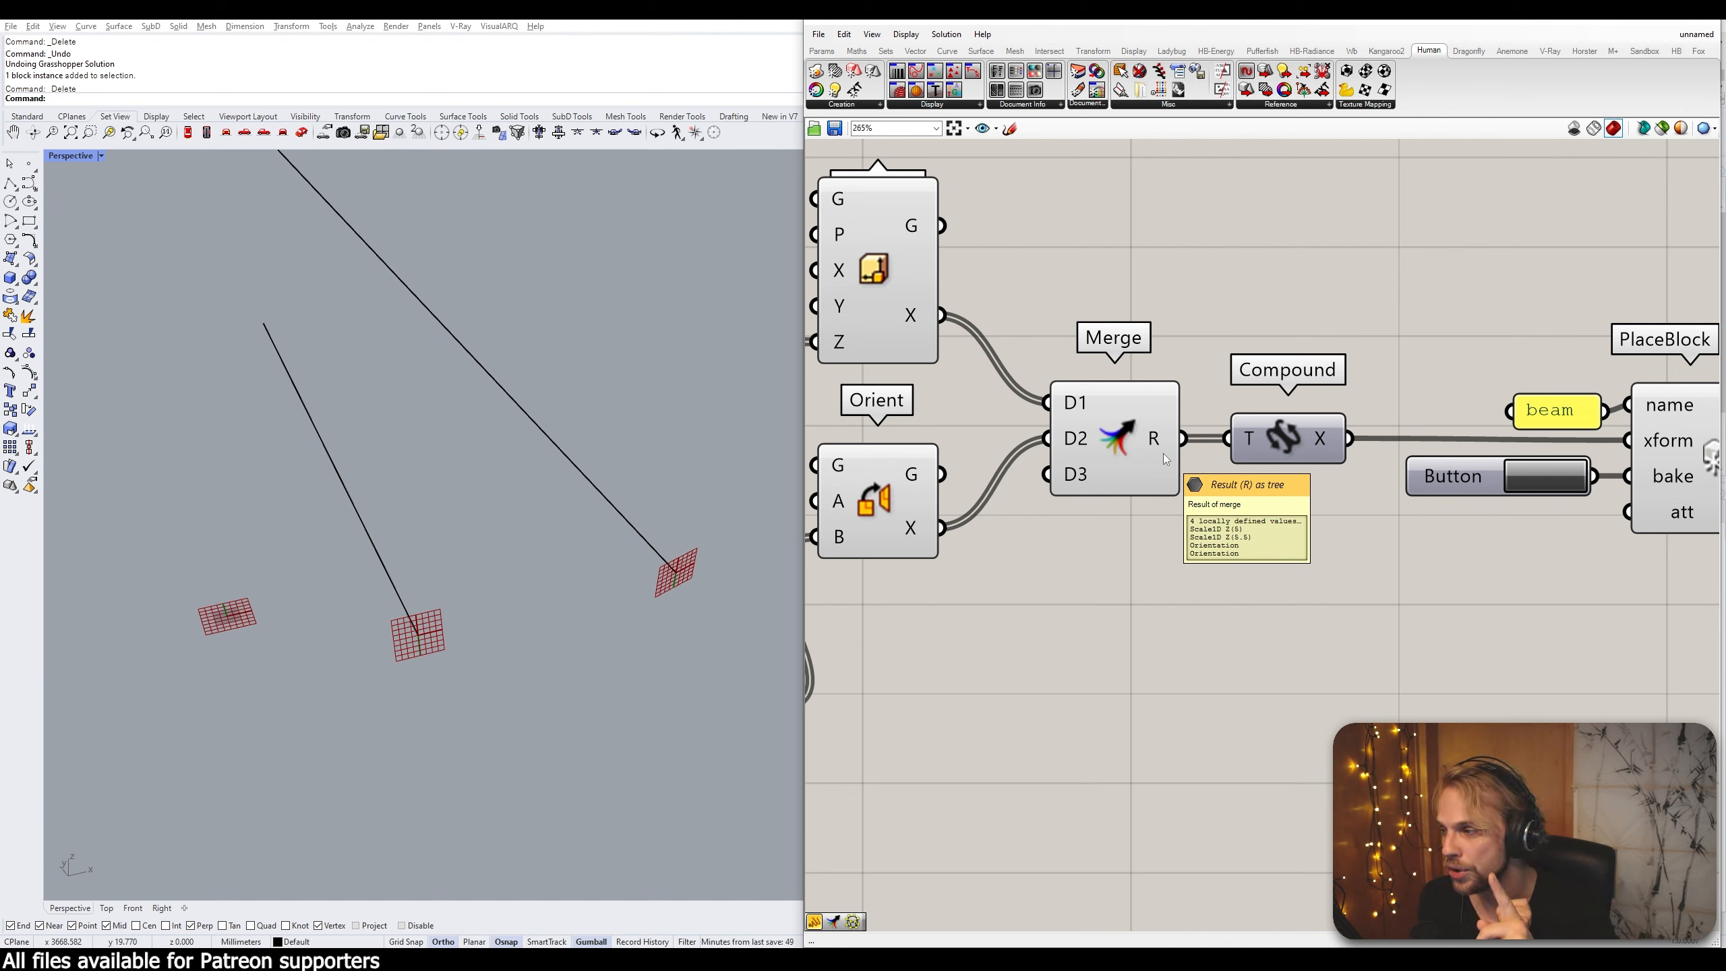
{"action": "right_click_drag", "start_coordinate": [1162, 454], "coordinate": [1244, 543]}
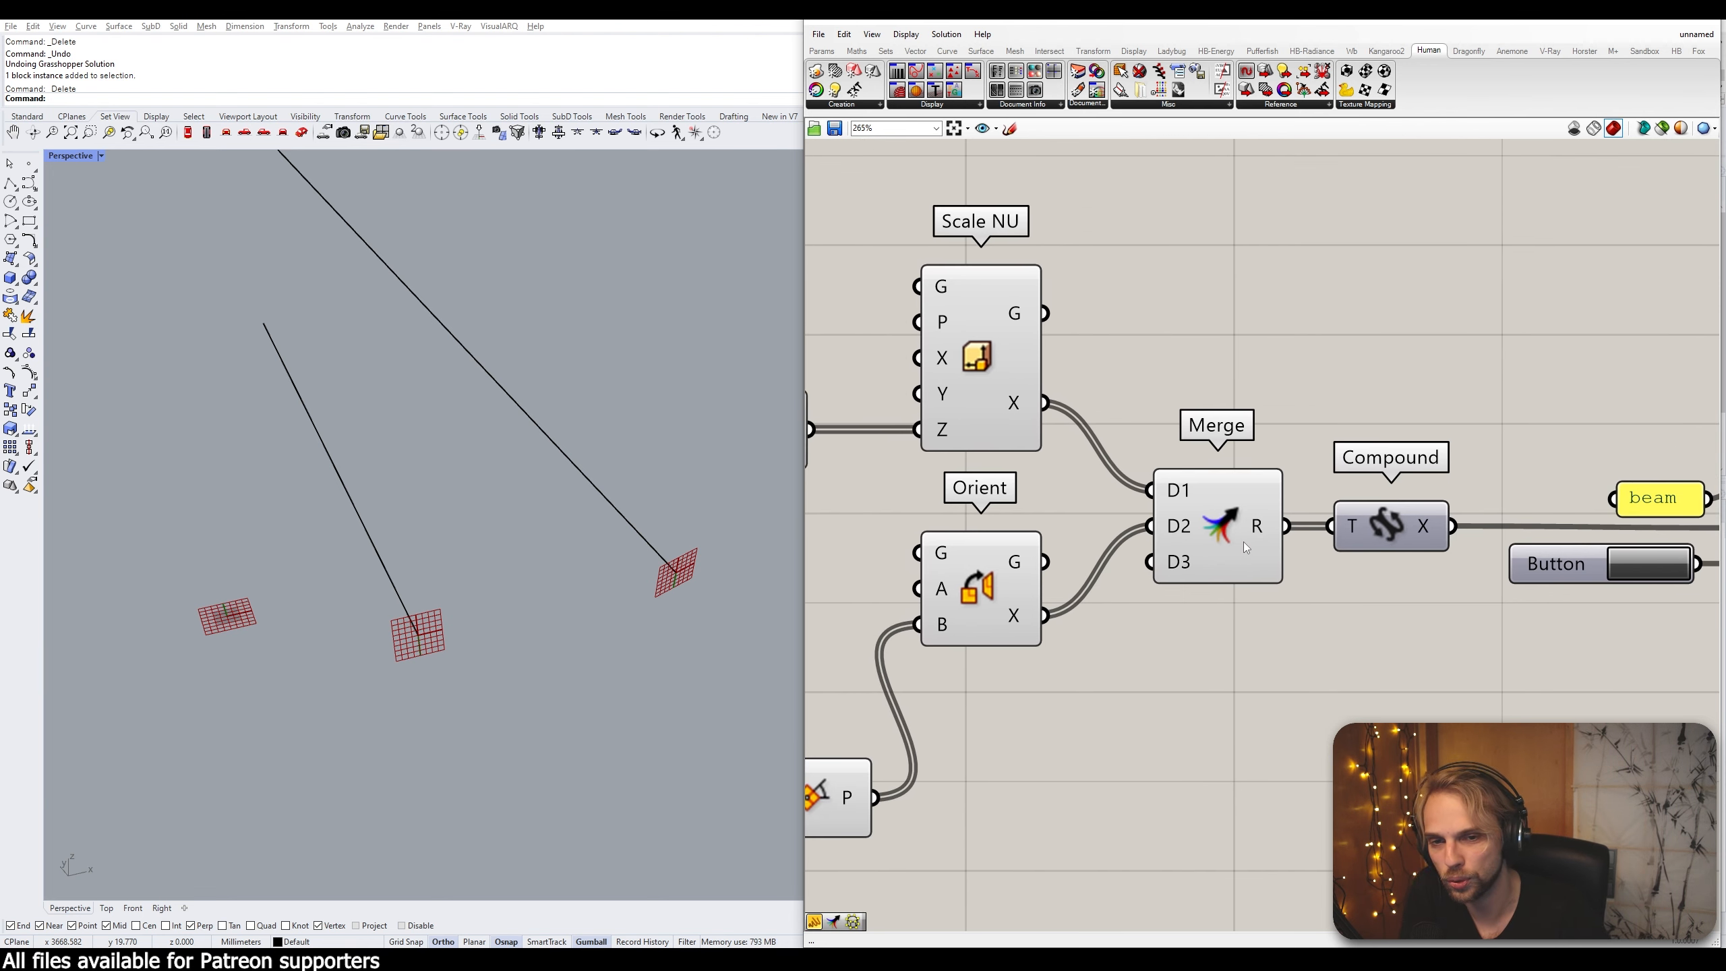
{"action": "right_click_drag", "start_coordinate": [897, 587], "coordinate": [1117, 577]}
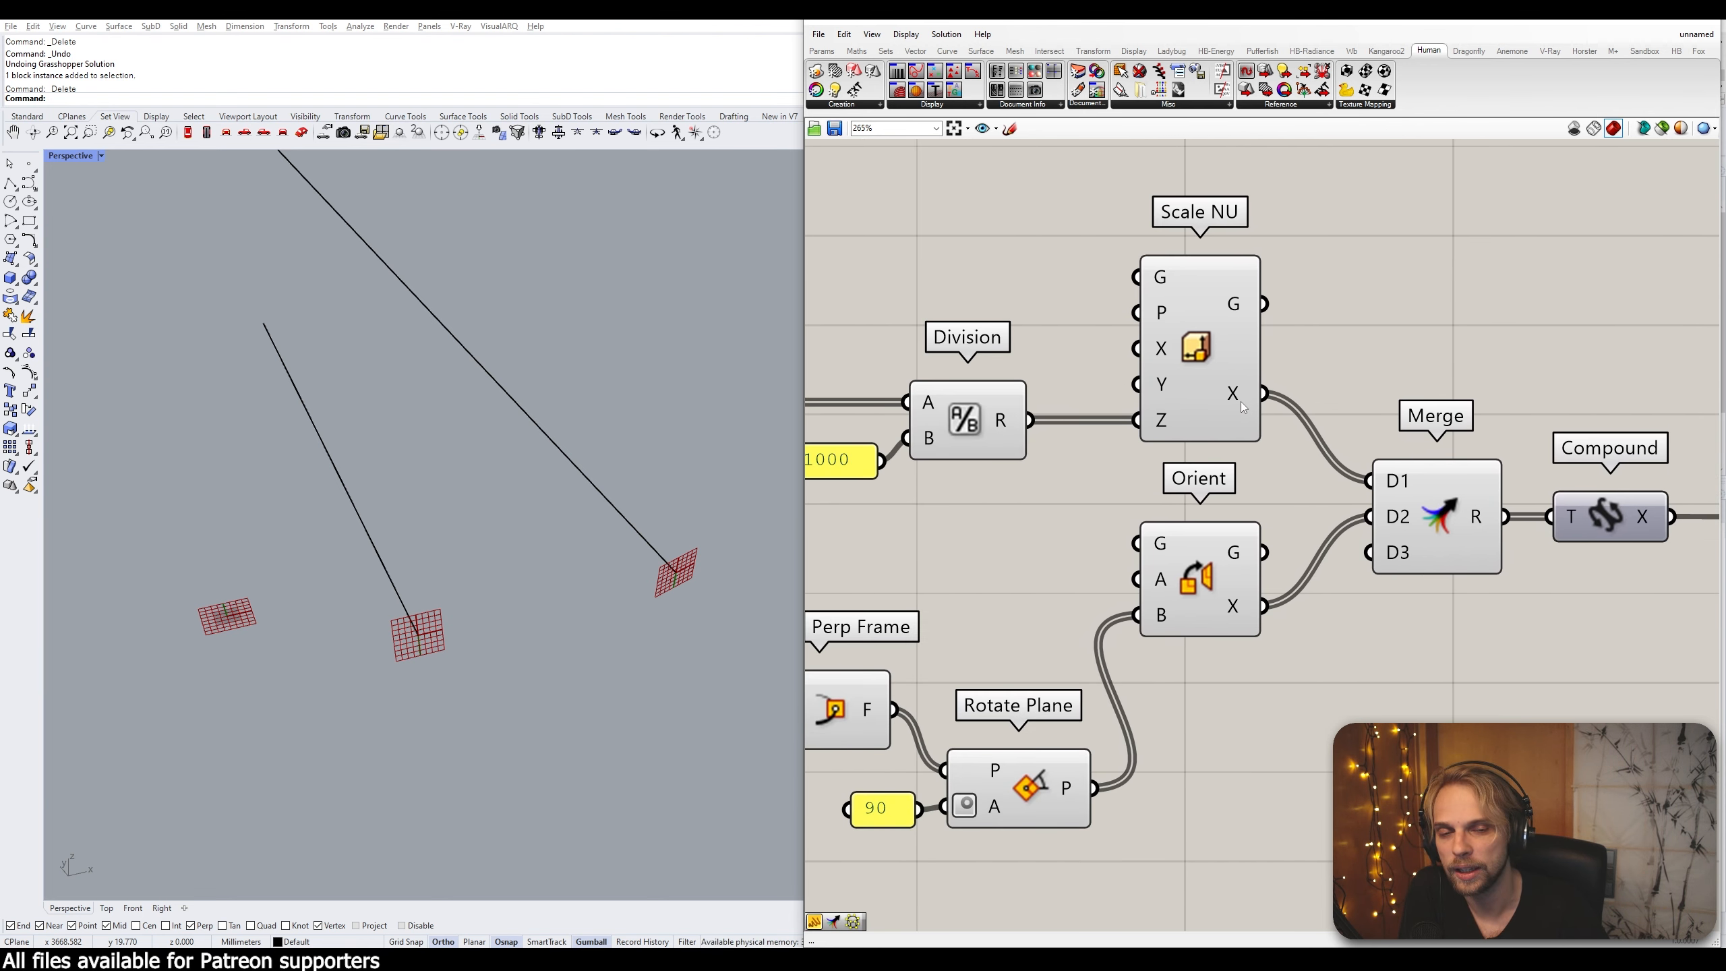
Graft the X transform outputs of both Scale NU and Orient
{"action": "mouse_move", "coordinate": [1241, 402]}
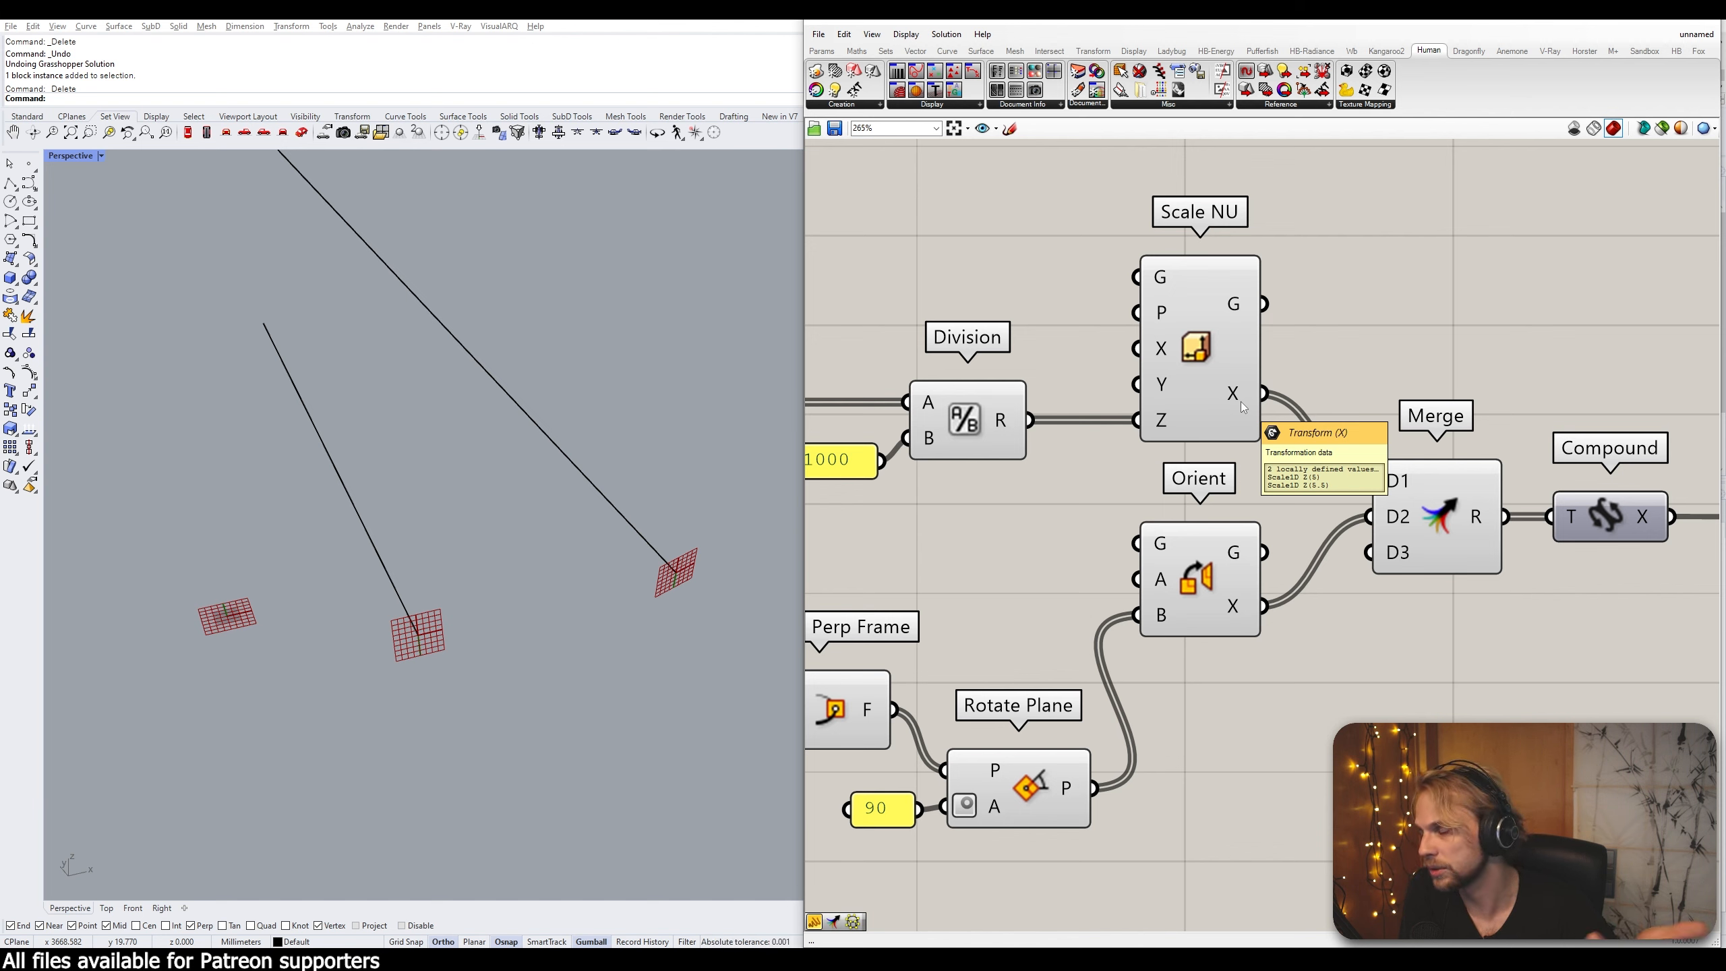
{"action": "right_click", "coordinate": [1241, 402]}
{"action": "left_click", "coordinate": [1276, 476]}
{"action": "right_click_drag", "start_coordinate": [1325, 660], "coordinate": [1290, 565]}
{"action": "right_click", "coordinate": [1203, 520]}
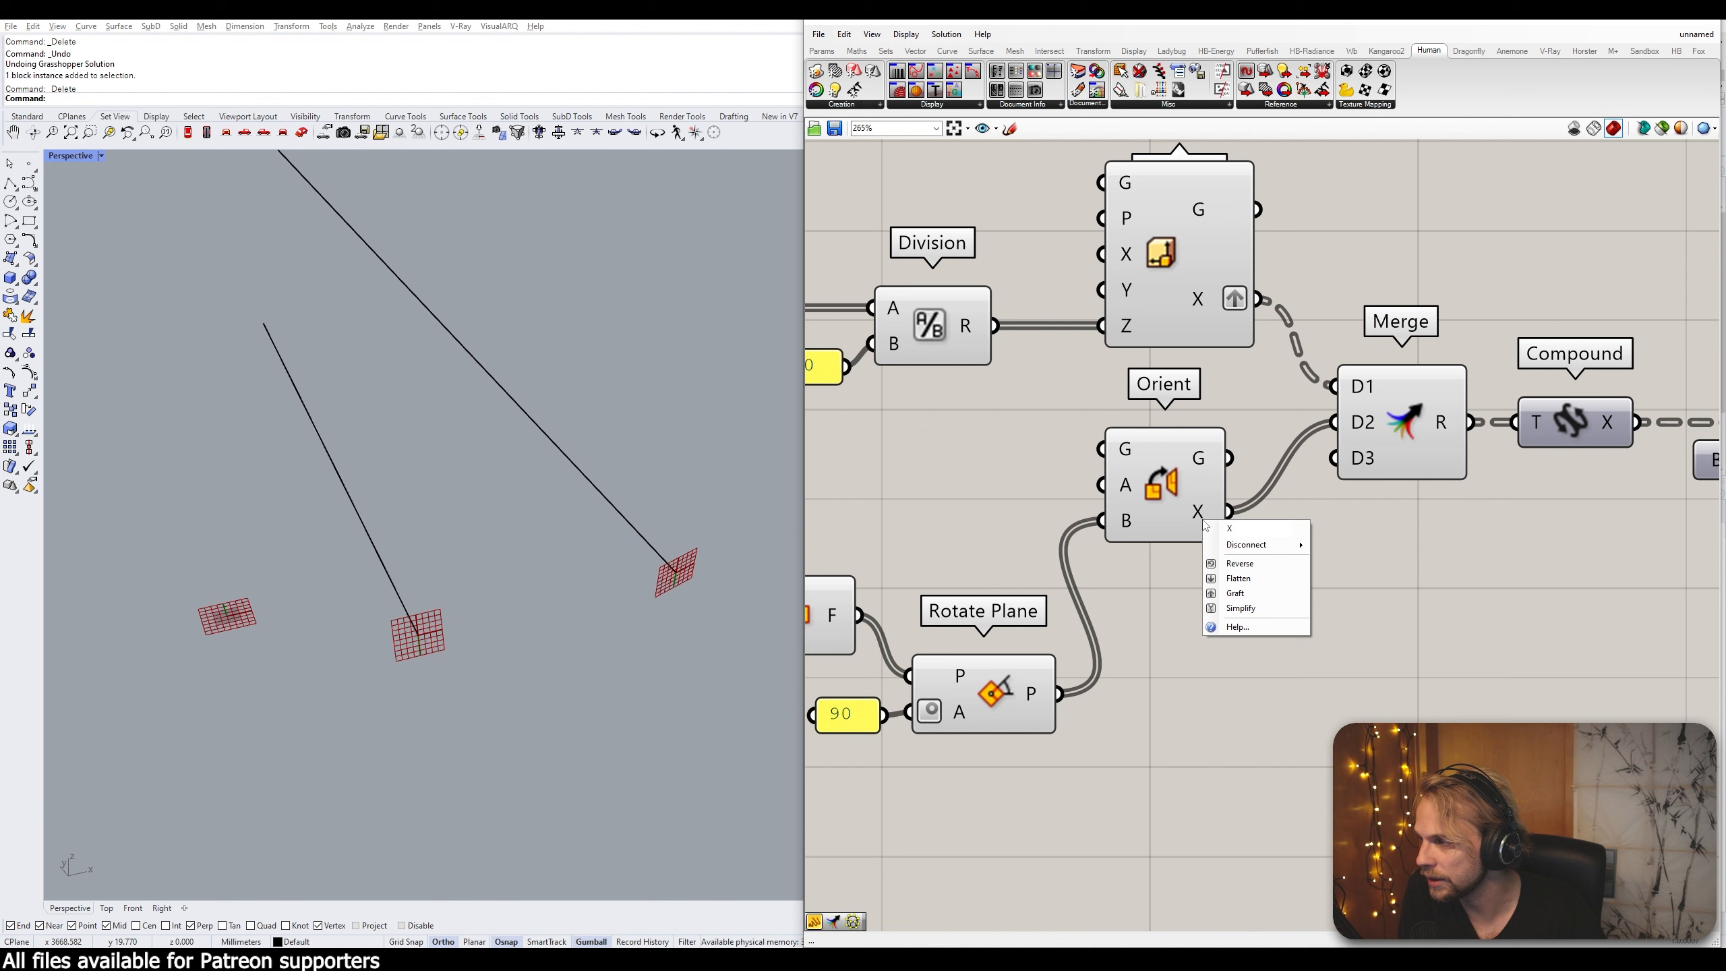
{"action": "left_click", "coordinate": [1261, 602]}
{"action": "left_click_drag", "start_coordinate": [1178, 515], "coordinate": [1187, 507]}
Add a Panel below the Merge component and feed Orient's grafted transform output into it
{"action": "left_click", "coordinate": [1365, 574]}
{"action": "double_click", "coordinate": [1368, 607]}
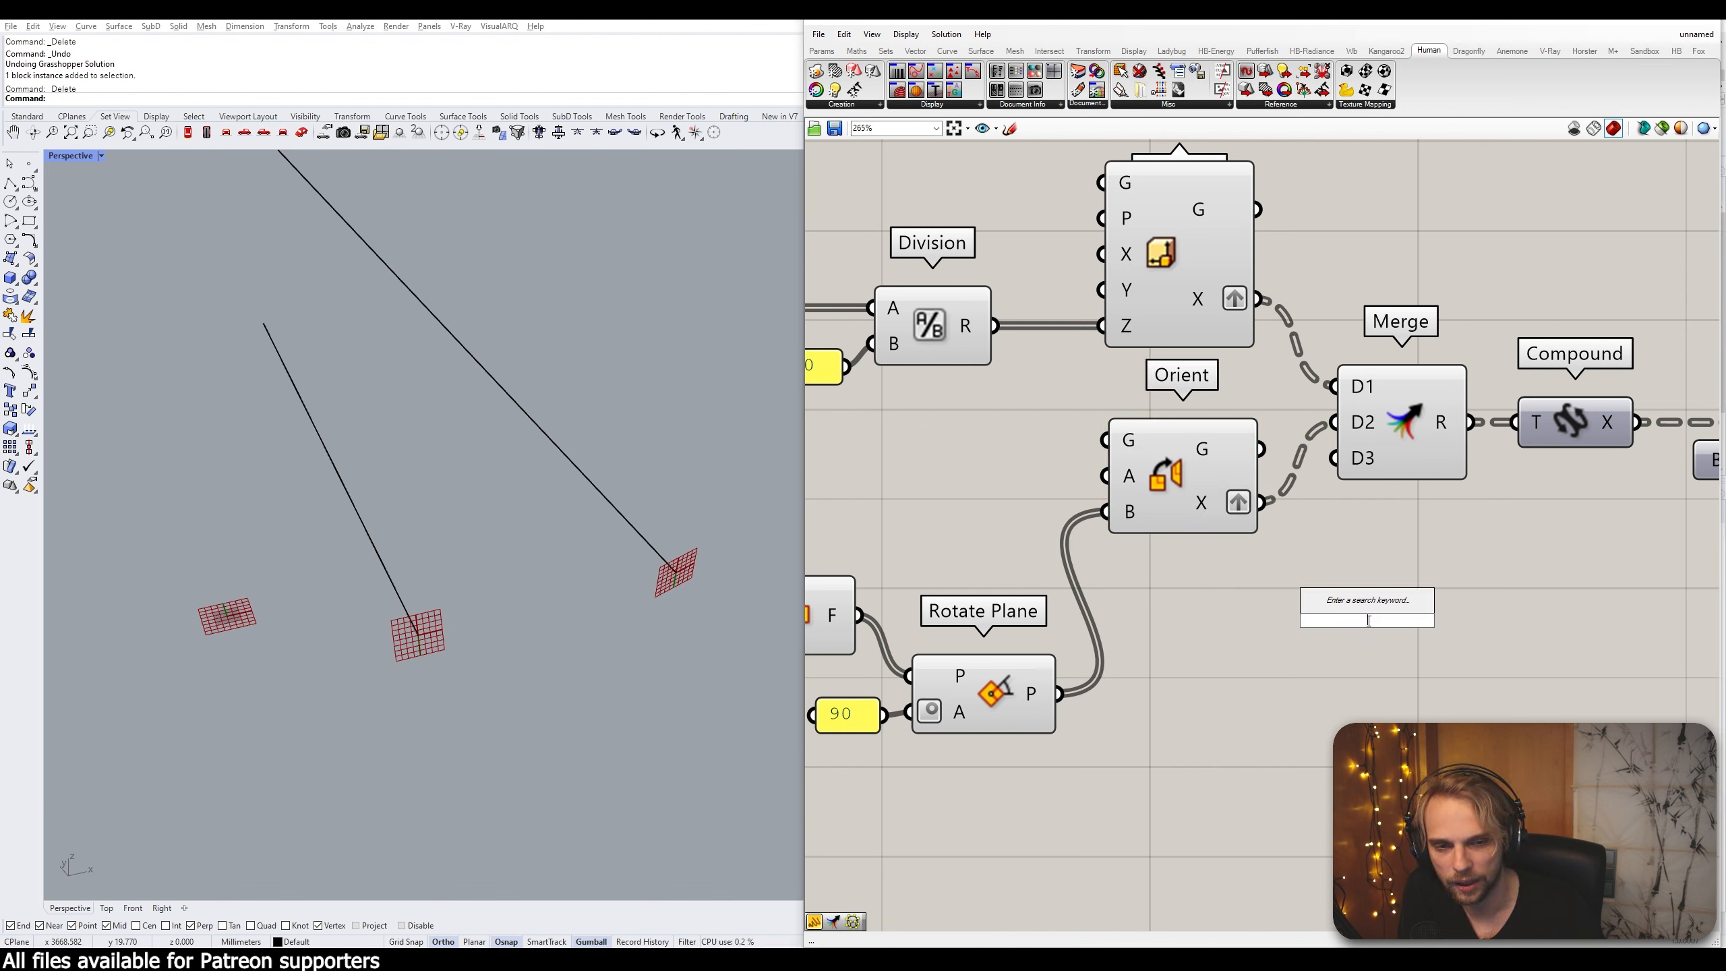
{"action": "type", "text": "panel"}
{"action": "key", "text": "Return"}
{"action": "left_click_drag", "start_coordinate": [1369, 627], "coordinate": [1510, 631]}
{"action": "left_click_drag", "start_coordinate": [1263, 503], "coordinate": [1361, 624]}
Reconnect the panel to Merge's R output and enlarge it to show all the data branches
{"action": "right_click_drag", "start_coordinate": [1494, 581], "coordinate": [1426, 453]}
{"action": "left_click_drag", "start_coordinate": [1412, 480], "coordinate": [1468, 519]}
{"action": "right_click_drag", "start_coordinate": [1454, 534], "coordinate": [1353, 578]}
{"action": "left_click_drag", "start_coordinate": [1300, 338], "coordinate": [1394, 572]}
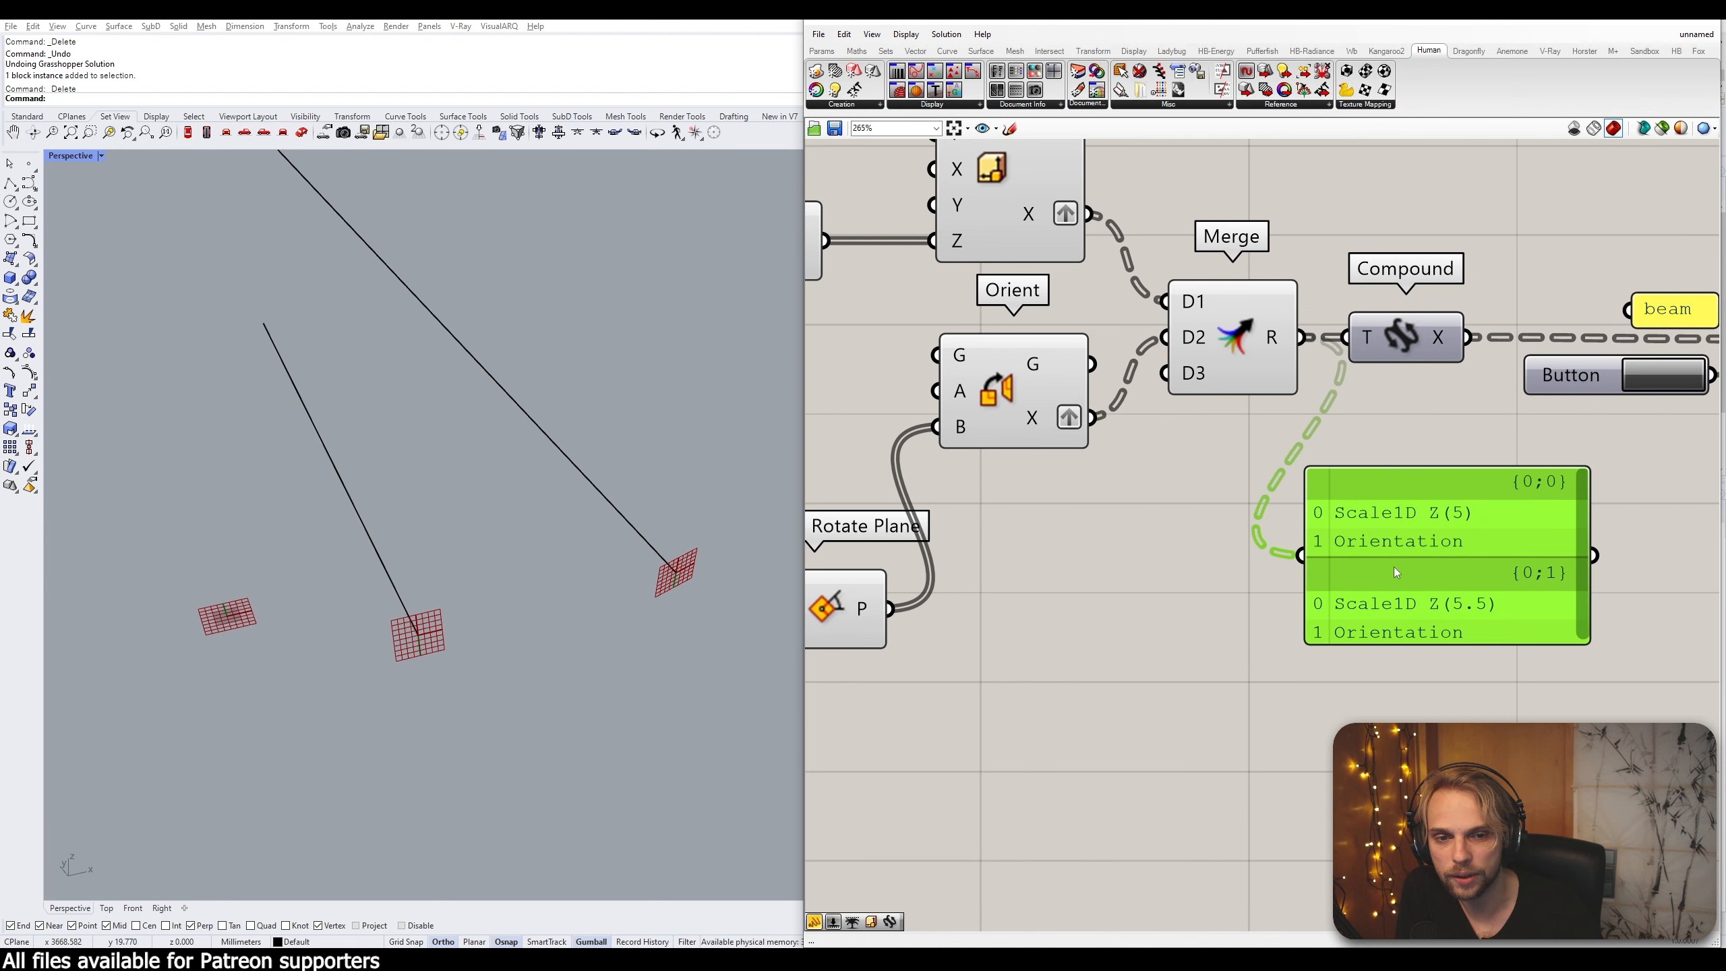
{"action": "left_click_drag", "start_coordinate": [1408, 636], "coordinate": [1408, 745]}
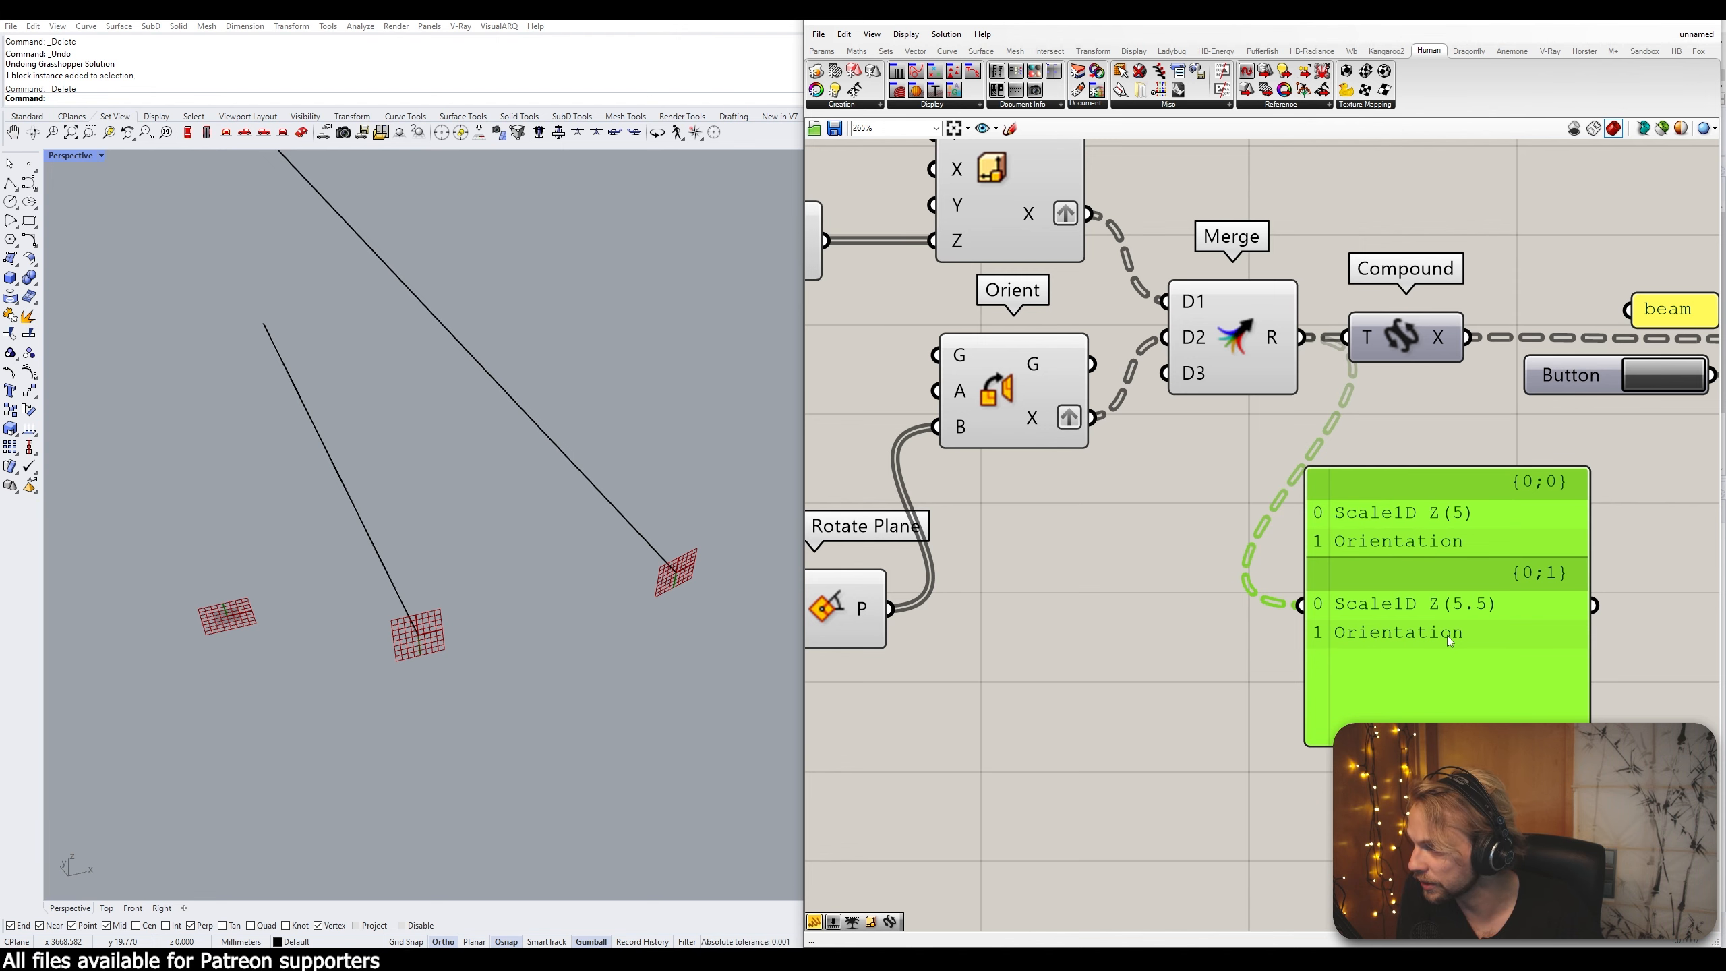
Move the panel below PlaceBlock and reconnect it to Compound's X output
{"action": "right_click_drag", "start_coordinate": [1447, 636], "coordinate": [1209, 636]}
{"action": "scroll", "coordinate": [1208, 636], "scroll_direction": "down", "scroll_amount": 2}
{"action": "left_click_drag", "start_coordinate": [1216, 632], "coordinate": [1358, 640]}
{"action": "left_click_drag", "start_coordinate": [1253, 422], "coordinate": [1278, 629]}
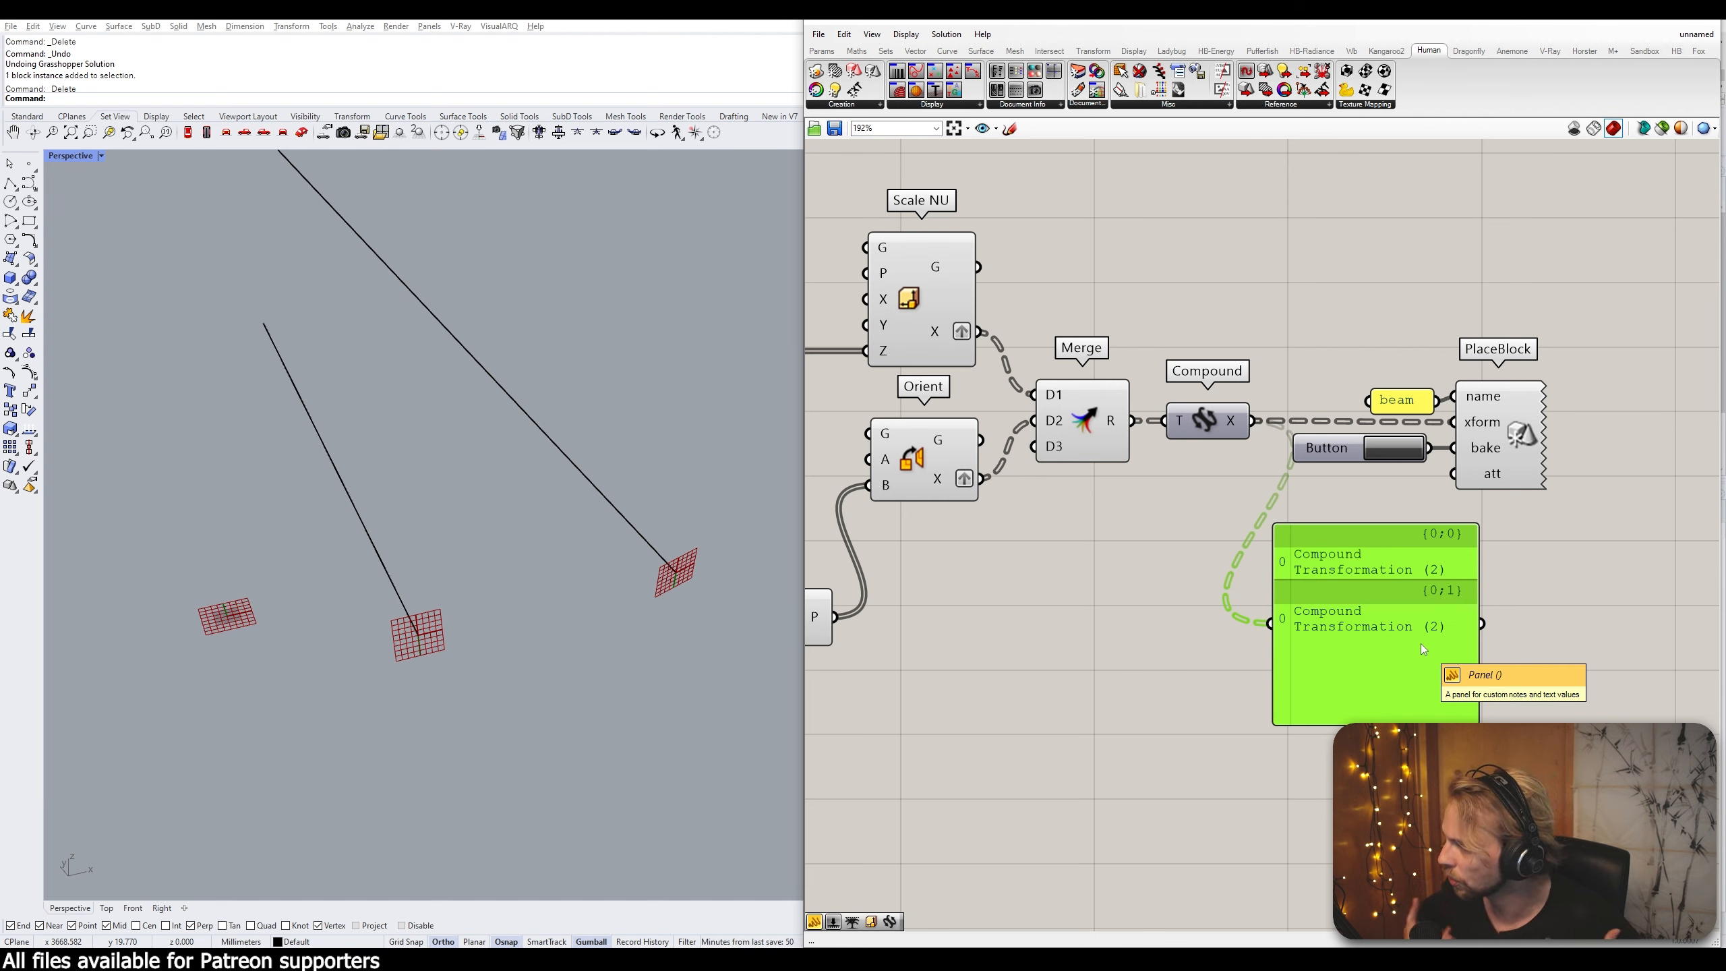
{"action": "left_click_drag", "start_coordinate": [1343, 587], "coordinate": [1367, 615]}
Bake the beams with the grafted compound transforms and check their placement along both lines
{"action": "right_click_drag", "start_coordinate": [1119, 549], "coordinate": [1164, 617]}
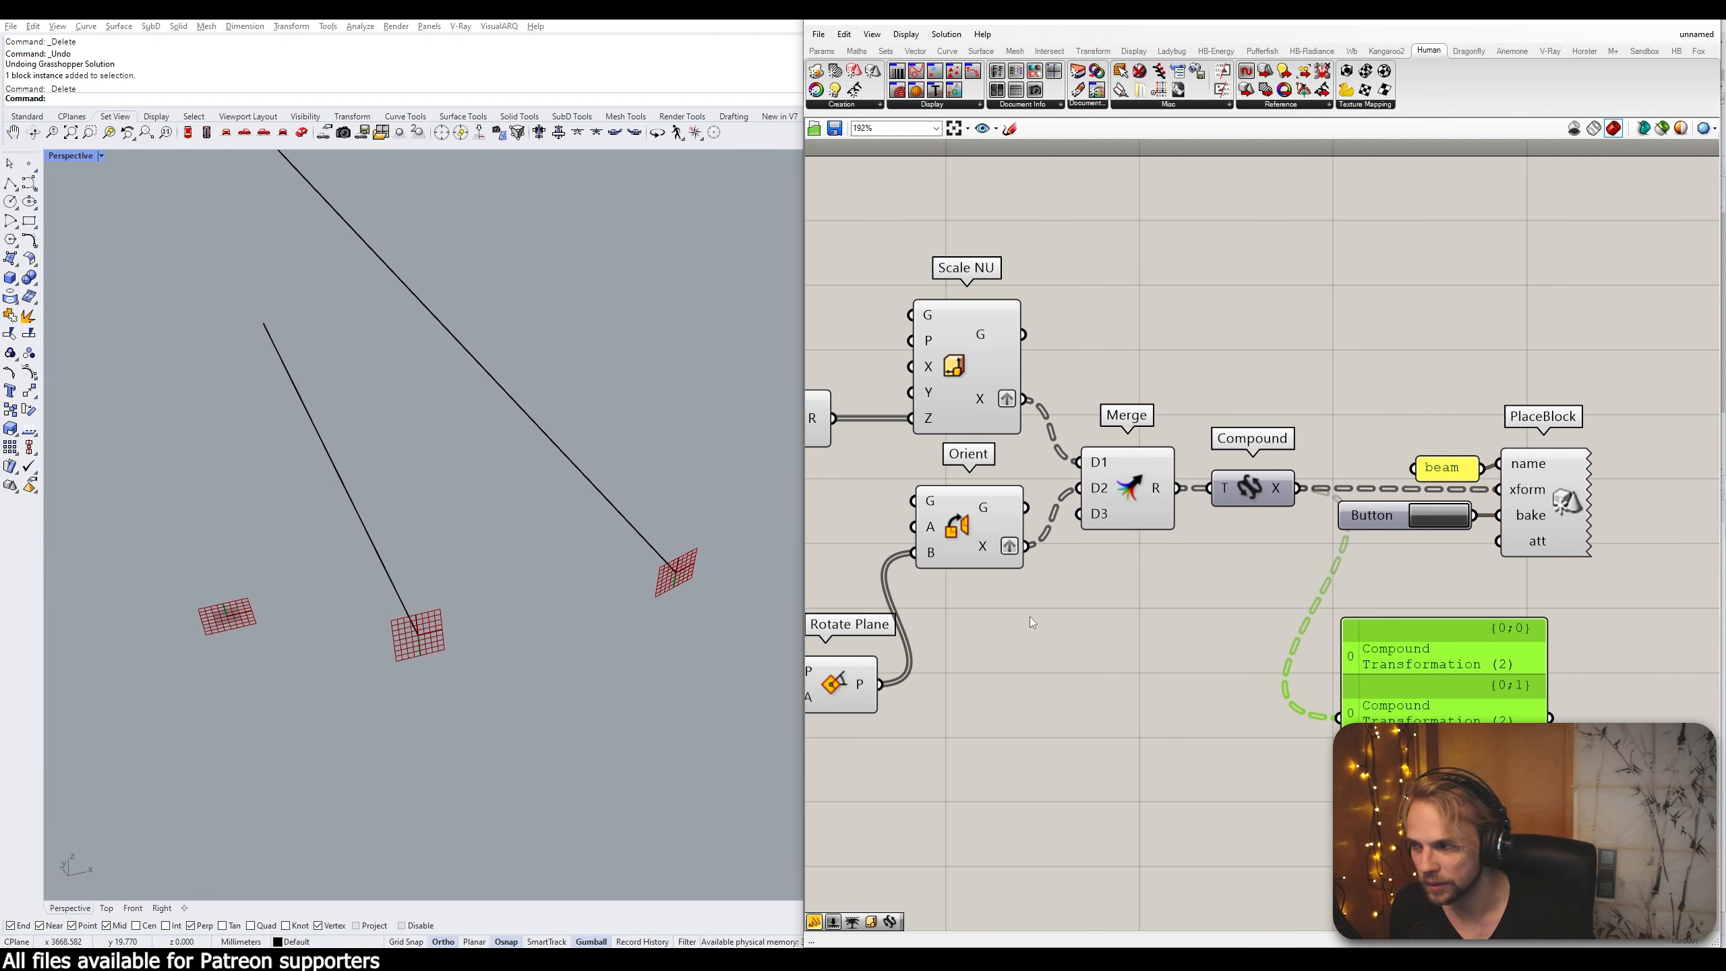
{"action": "left_click", "coordinate": [1461, 518]}
{"action": "right_click_drag", "start_coordinate": [204, 568], "coordinate": [338, 541]}
{"action": "scroll", "coordinate": [338, 541], "scroll_direction": "down", "scroll_amount": 9}
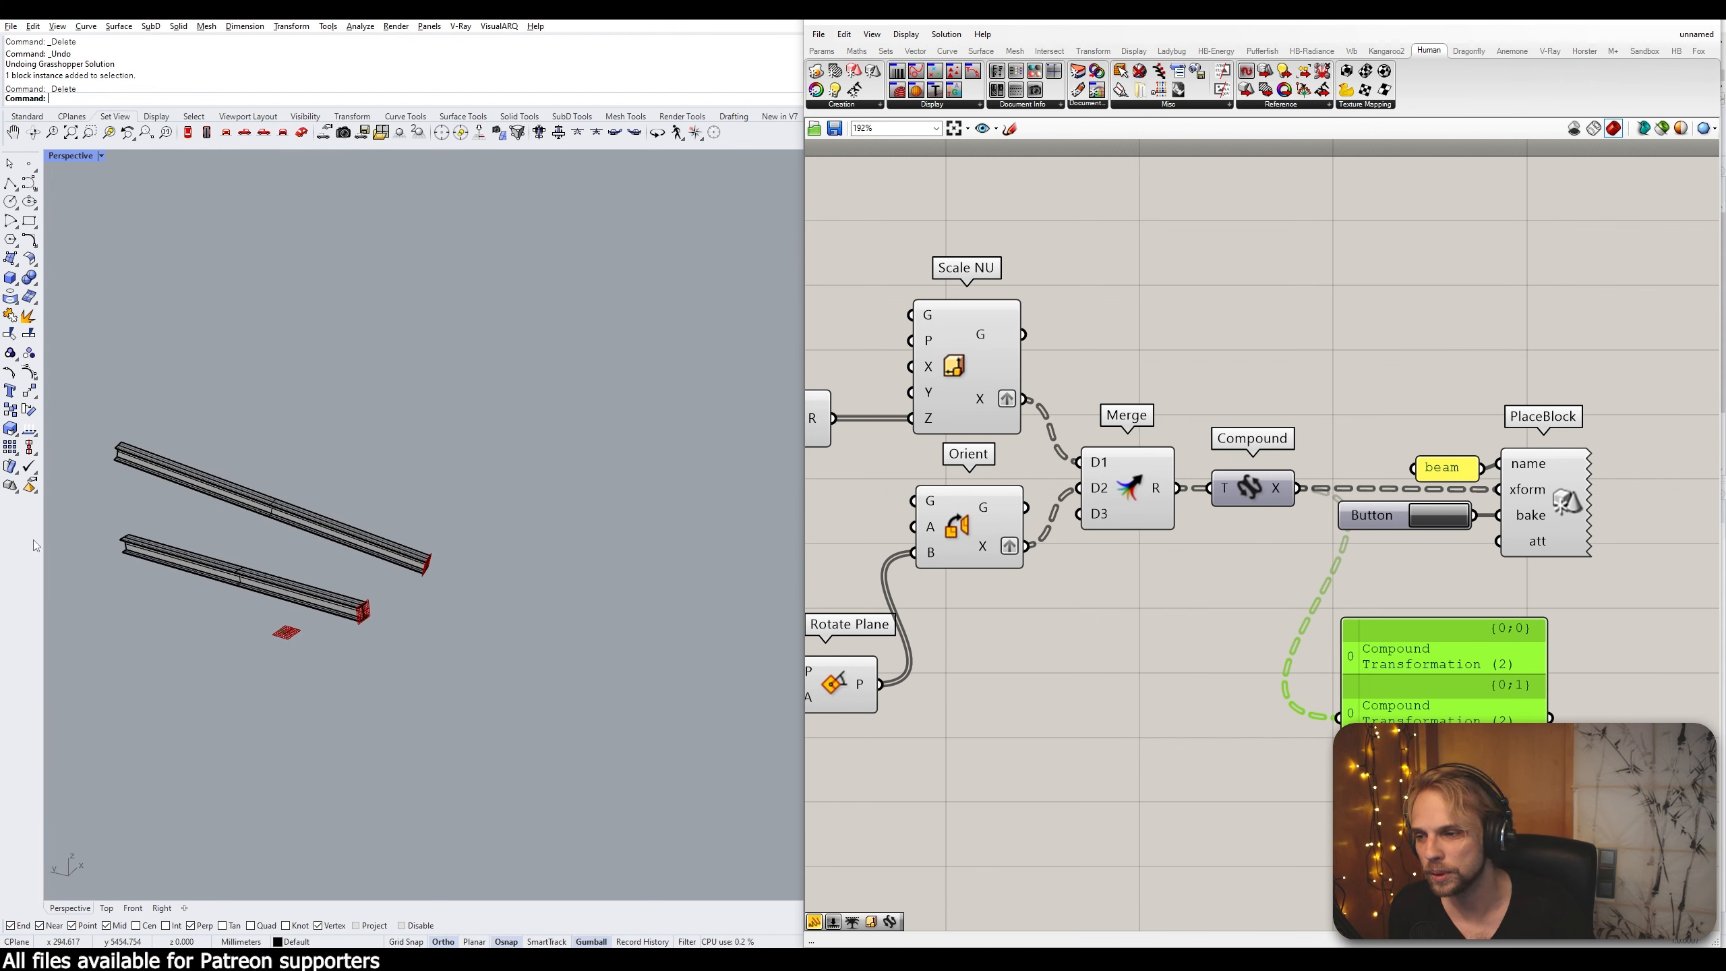
{"action": "scroll", "coordinate": [170, 566], "scroll_direction": "up", "scroll_amount": 2}
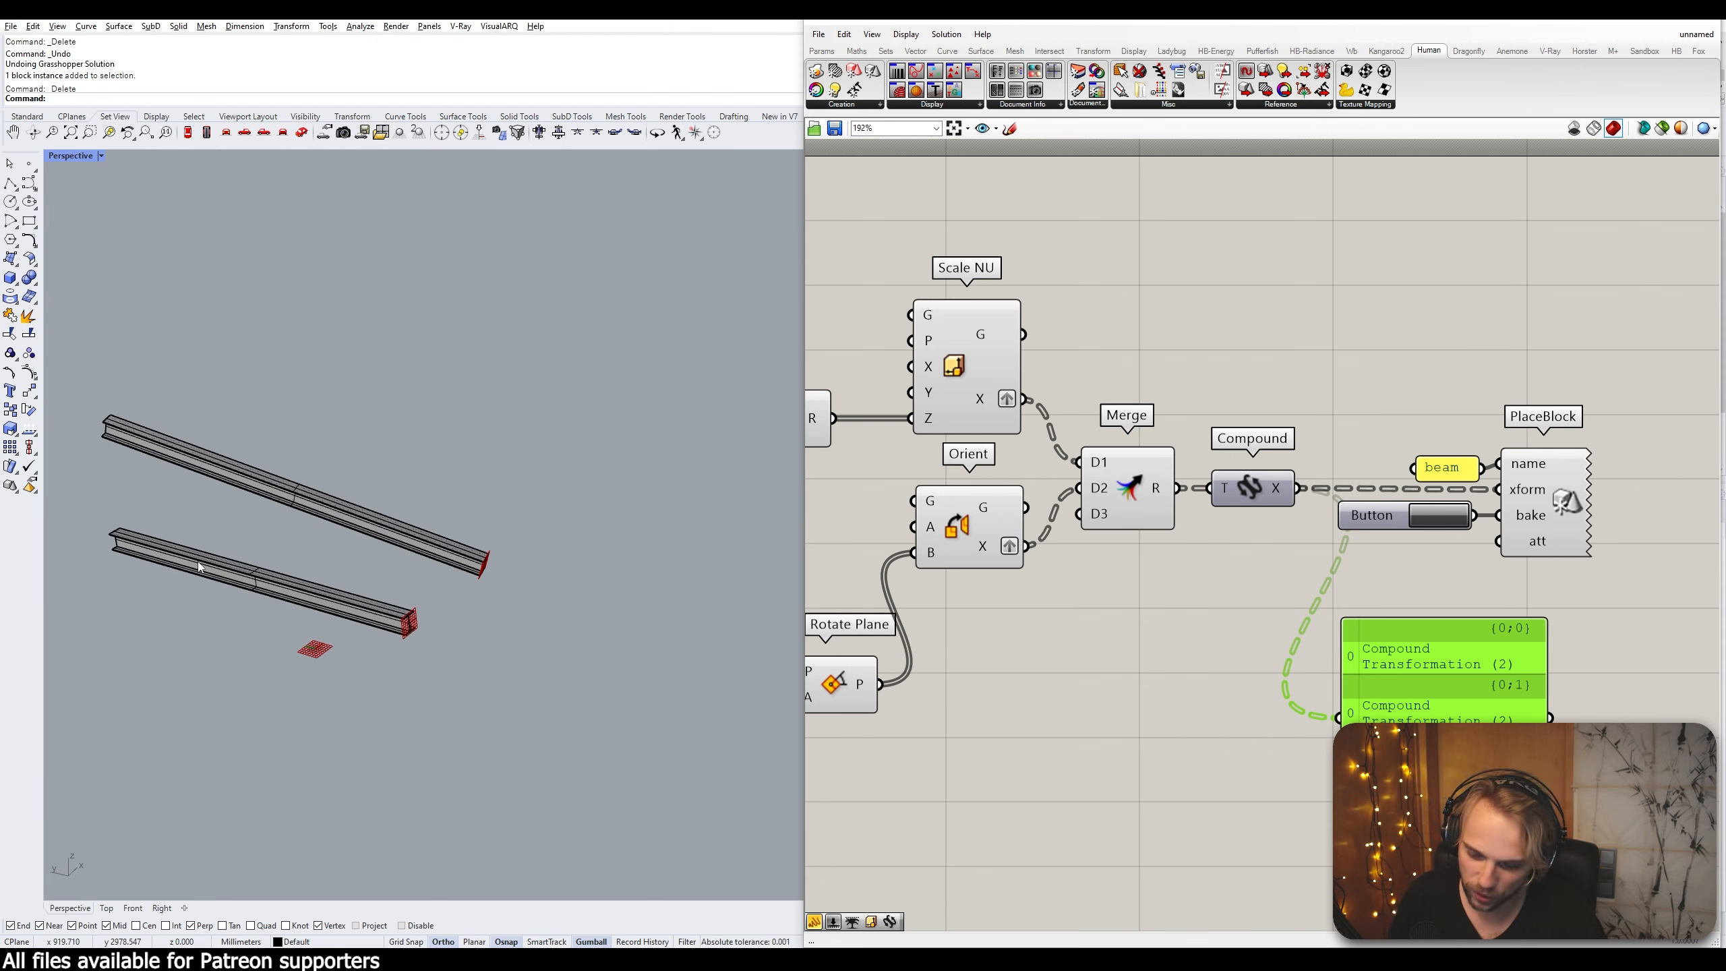
{"action": "right_click_drag", "start_coordinate": [199, 567], "coordinate": [464, 575]}
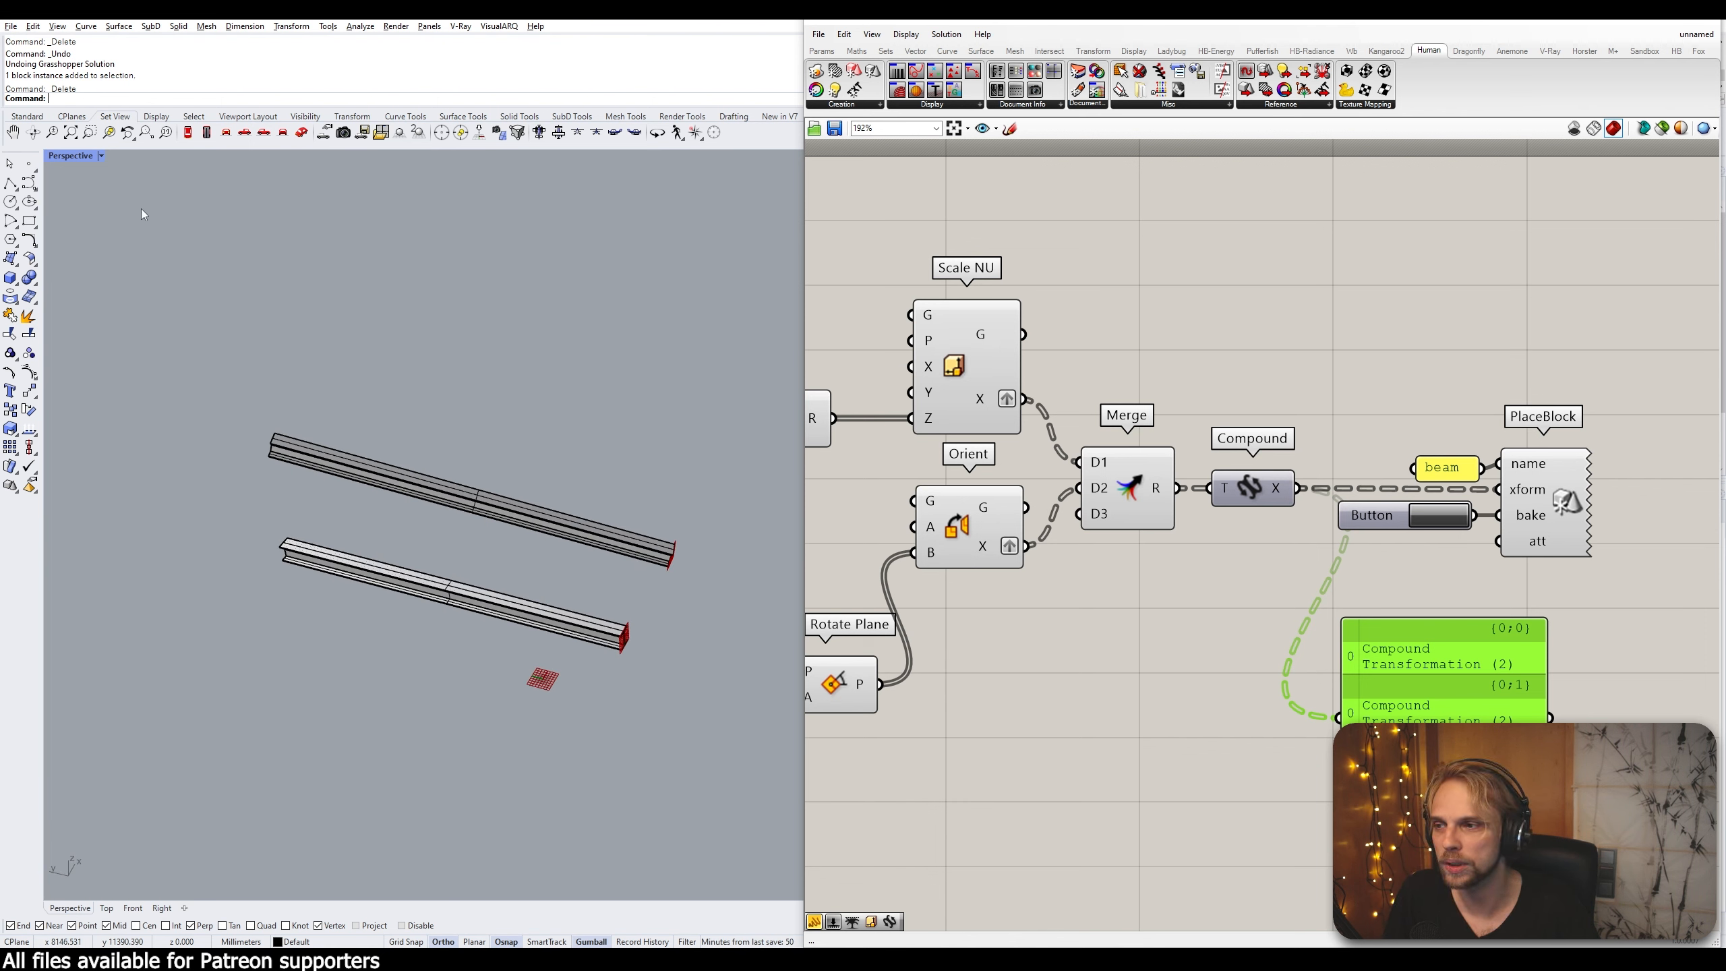
Draw a straight two-point polyline beside the existing beams with Ortho turned off
{"action": "left_click", "coordinate": [10, 183]}
{"action": "left_click", "coordinate": [744, 561]}
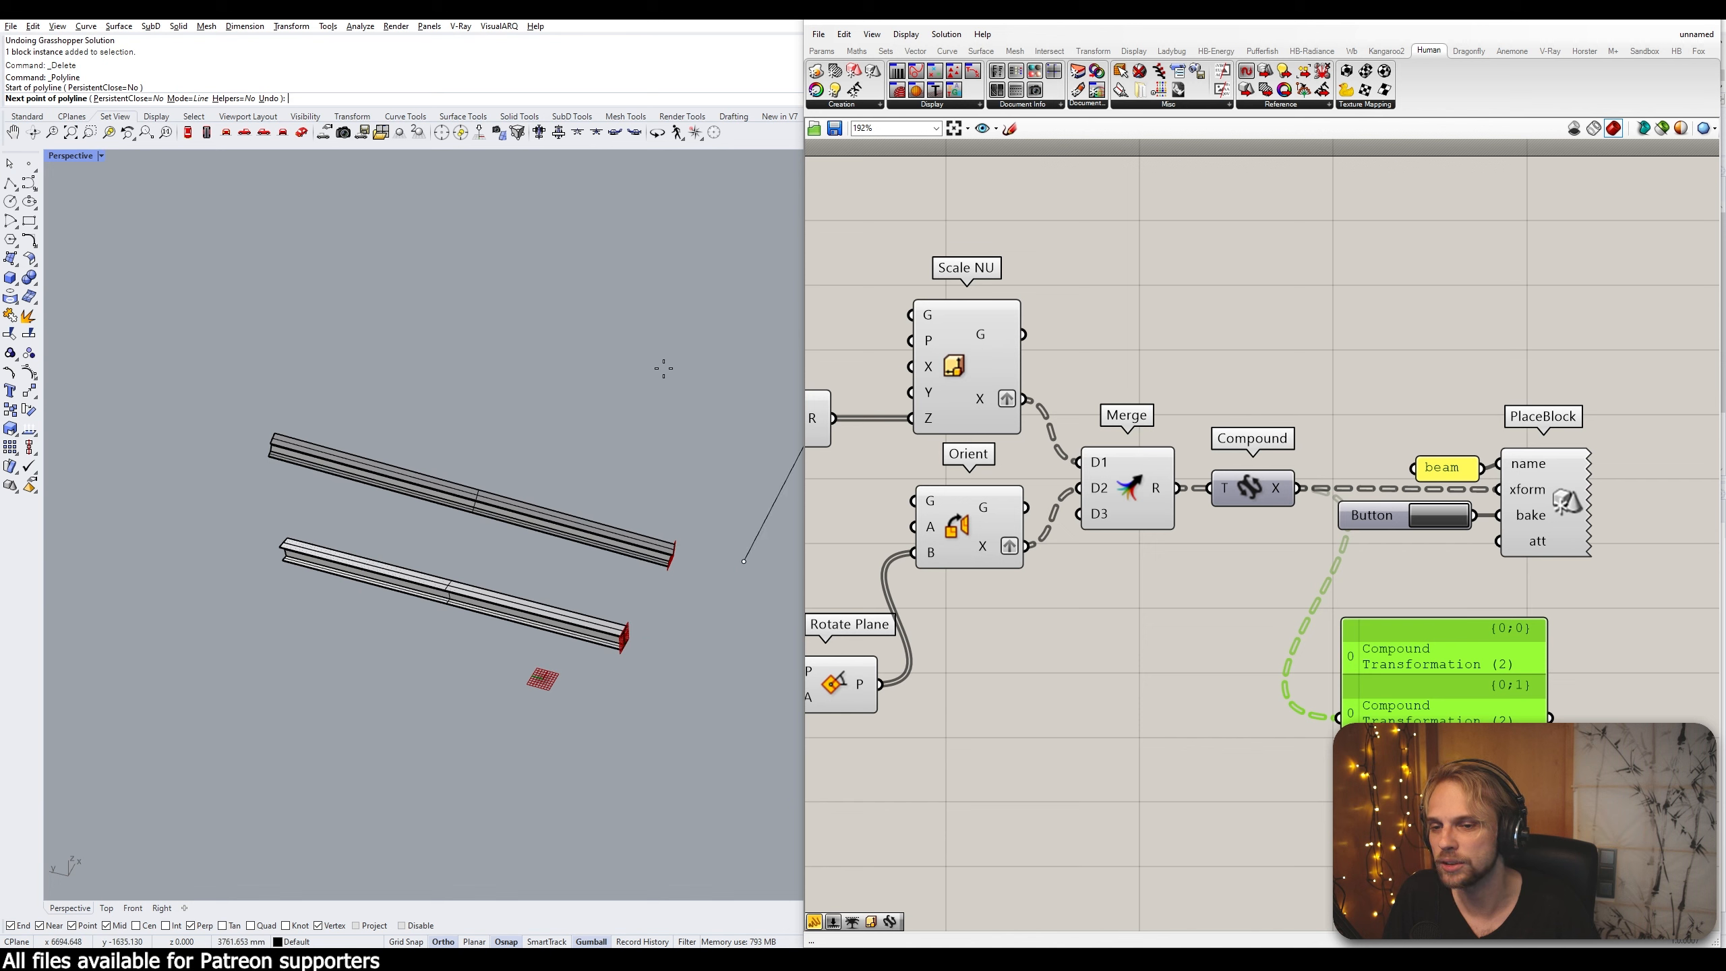
{"action": "scroll", "coordinate": [665, 369], "scroll_direction": "down", "scroll_amount": 6}
{"action": "right_click_drag", "start_coordinate": [667, 369], "coordinate": [516, 467], "text": "shift"}
{"action": "scroll", "coordinate": [516, 467], "scroll_direction": "up", "scroll_amount": 4}
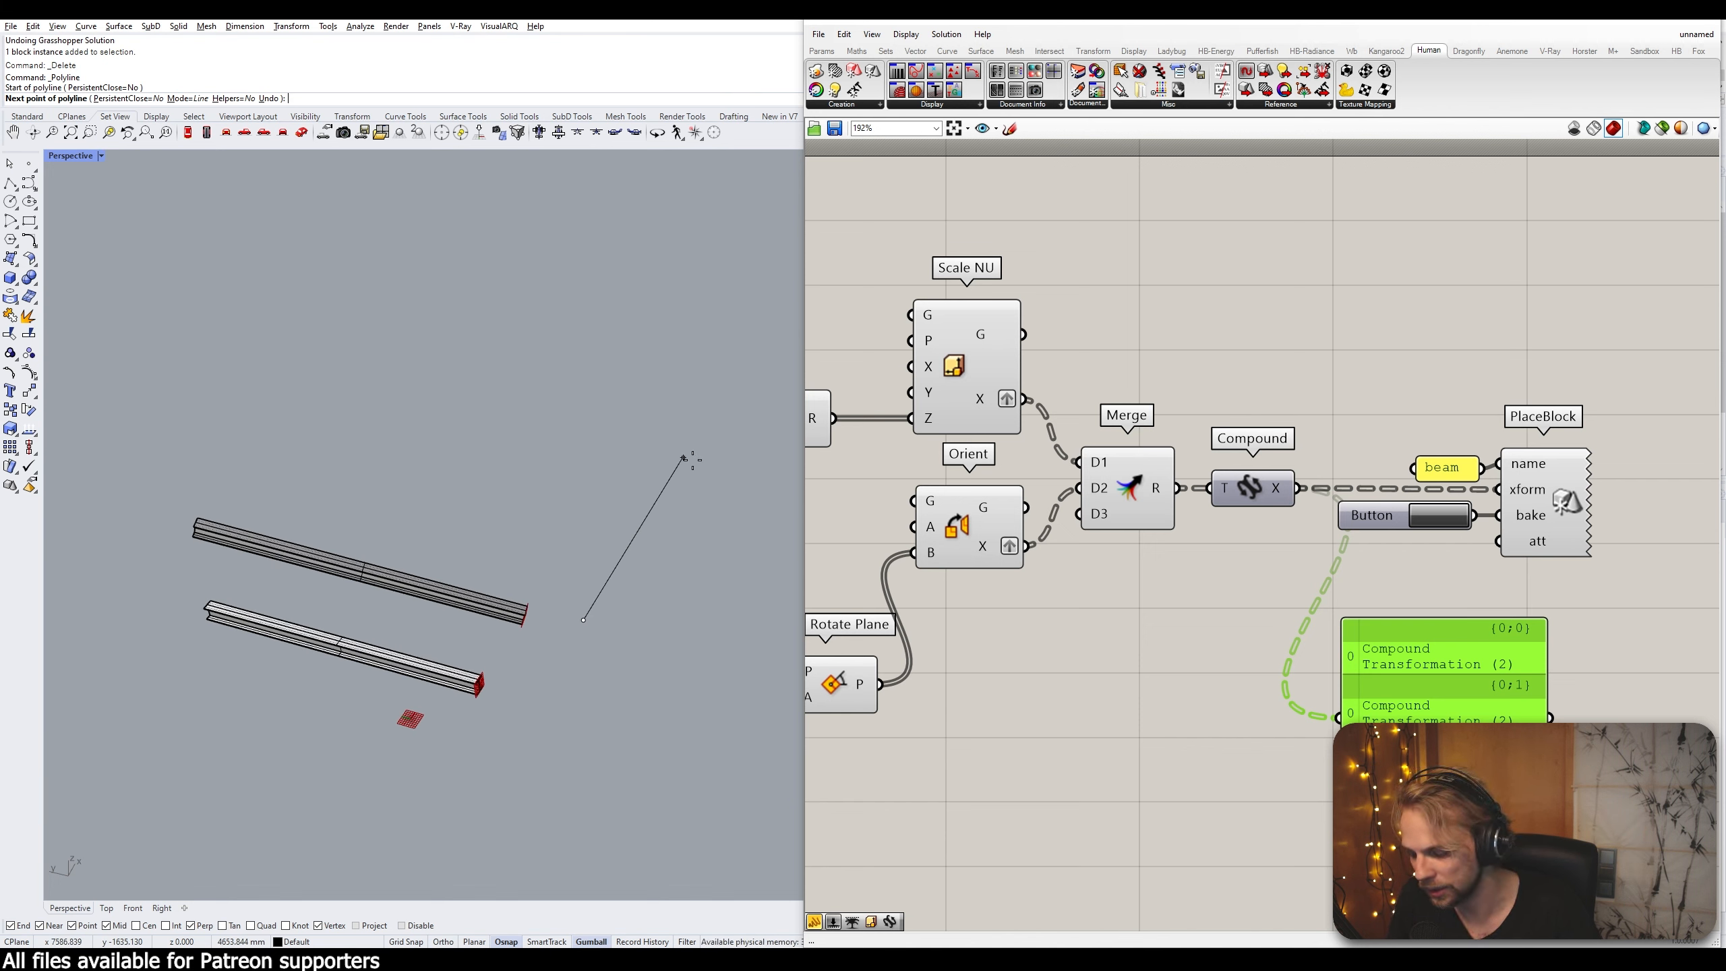
{"action": "key", "text": "F8"}
{"action": "left_click", "coordinate": [536, 444]}
{"action": "key", "text": "Return"}
Draw a second, shorter straight polyline beside the first one
{"action": "key", "text": "Return"}
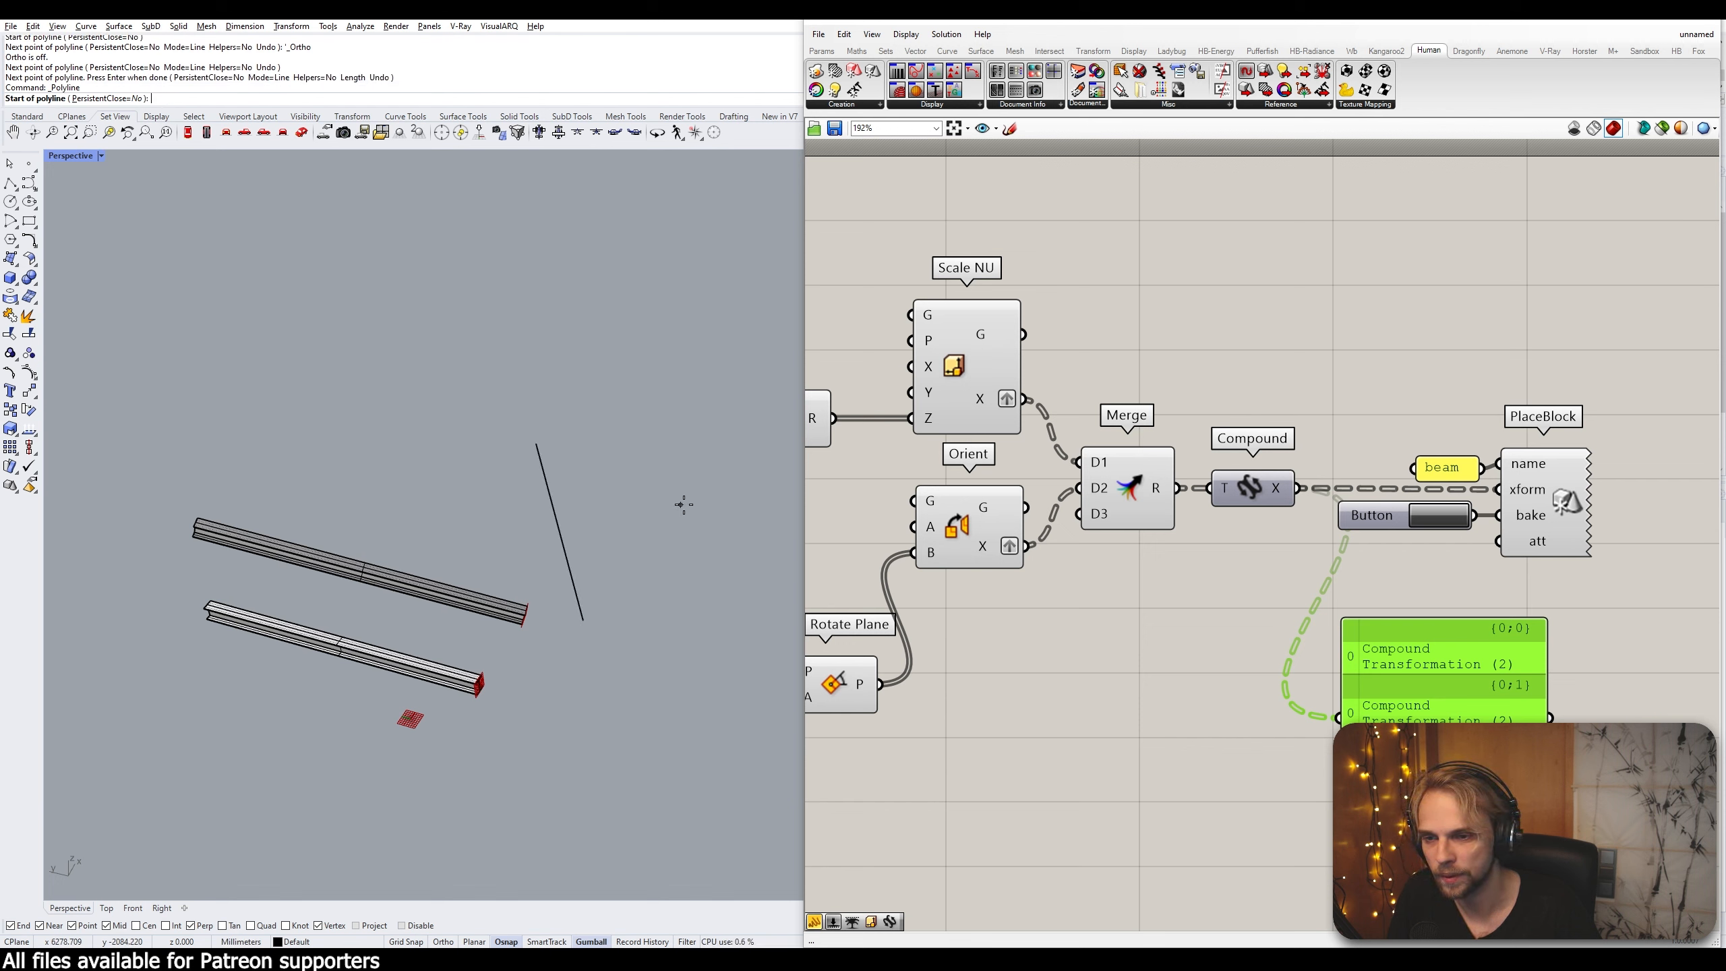
{"action": "left_click", "coordinate": [683, 504]}
{"action": "left_click", "coordinate": [652, 638]}
{"action": "key", "text": "Return"}
{"action": "right_click_drag", "start_coordinate": [688, 568], "coordinate": [560, 638], "text": "shift"}
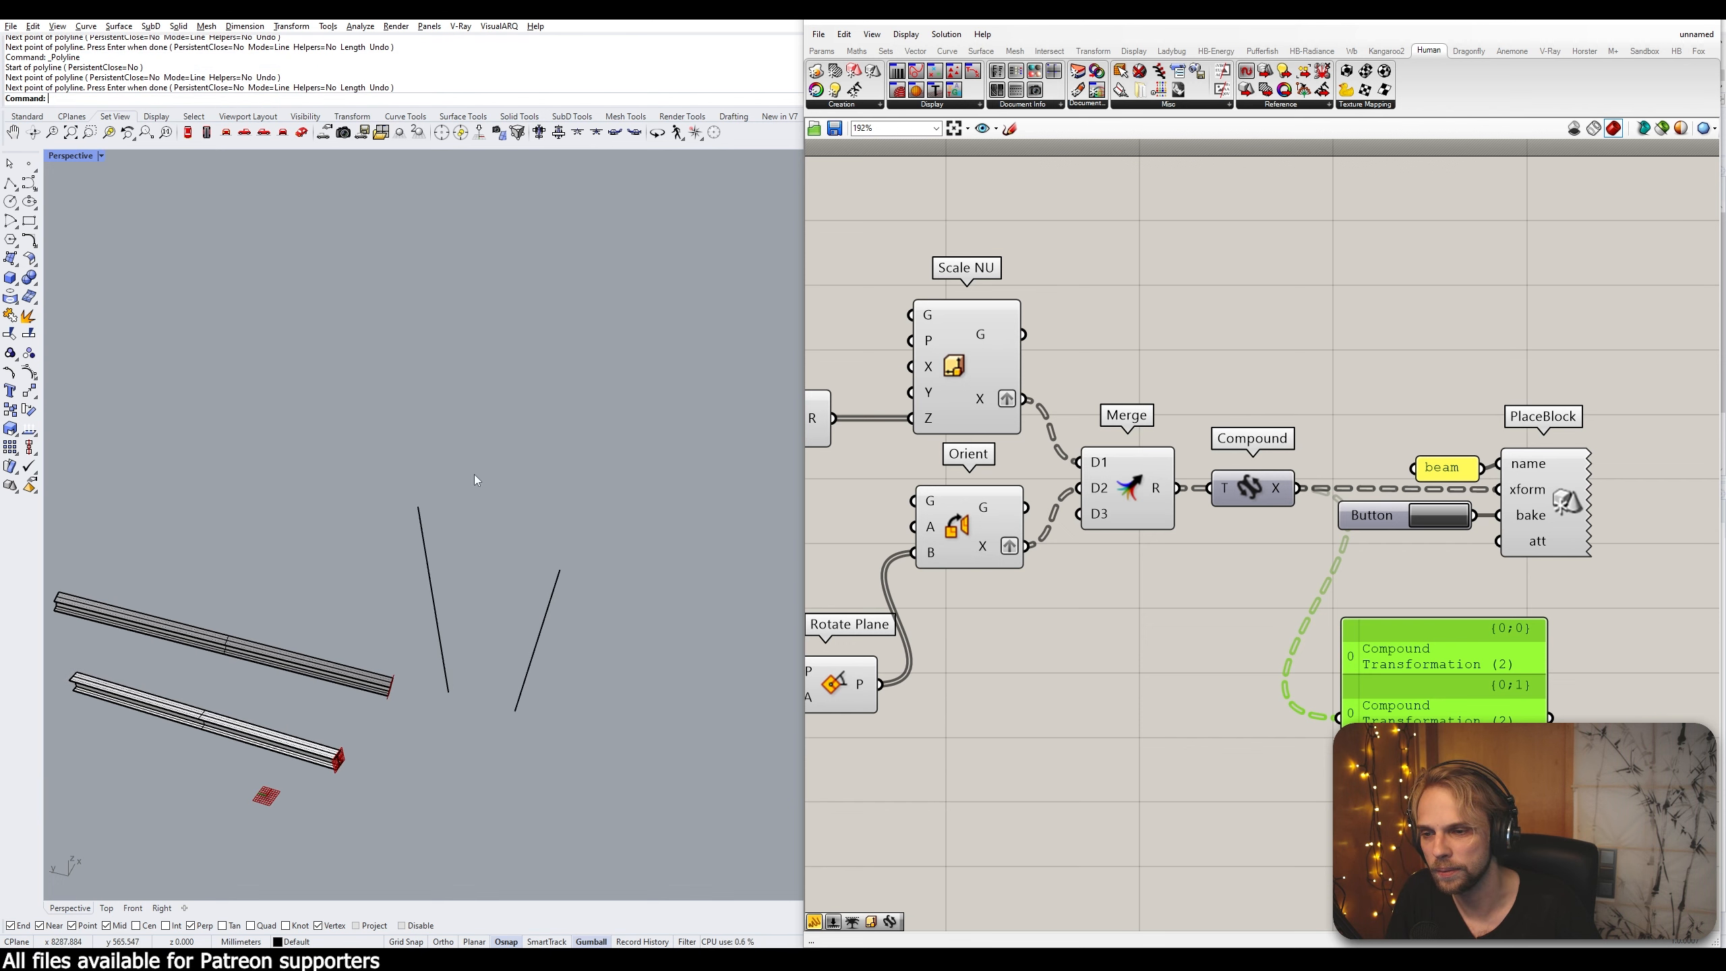
{"action": "key", "text": "Return"}
{"action": "scroll", "coordinate": [463, 478], "scroll_direction": "down", "scroll_amount": 6}
{"action": "key", "text": "Escape"}
Move the shorter line away from the beams along the Y axis
{"action": "left_click", "coordinate": [509, 566]}
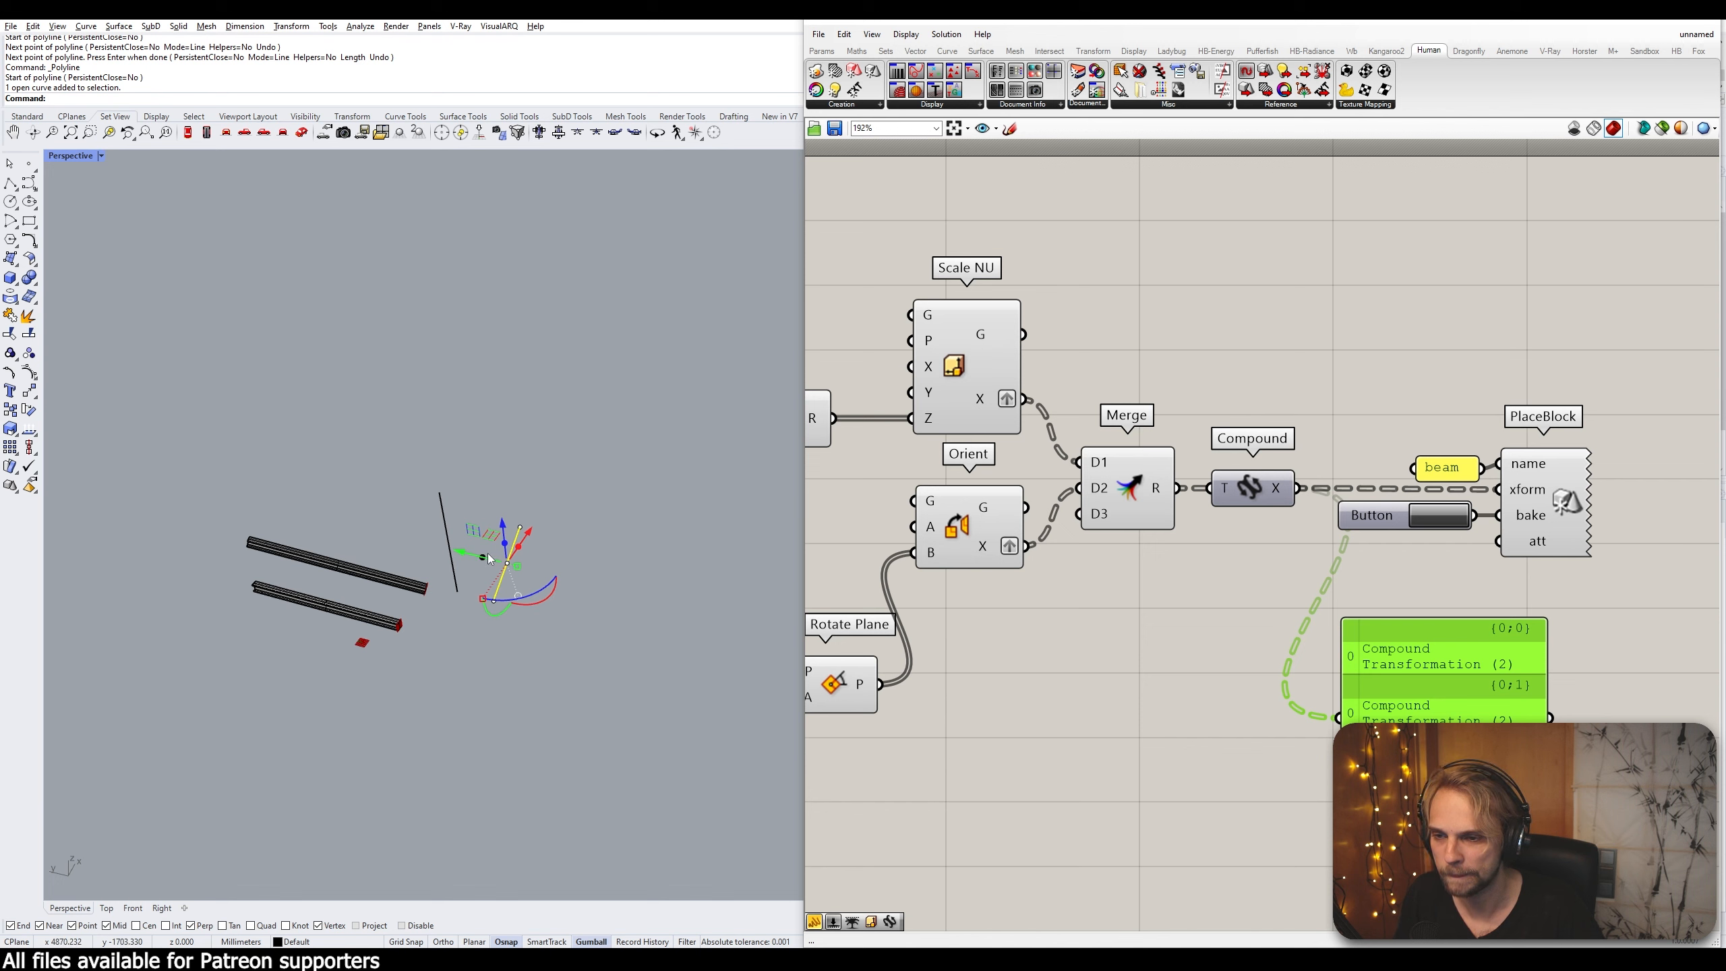
{"action": "left_click_drag", "start_coordinate": [471, 554], "coordinate": [670, 606]}
{"action": "key", "text": "Escape"}
Raise the free end point of the line nearest the beams and shift it sideways so the line slopes steeply
{"action": "left_click", "coordinate": [457, 591]}
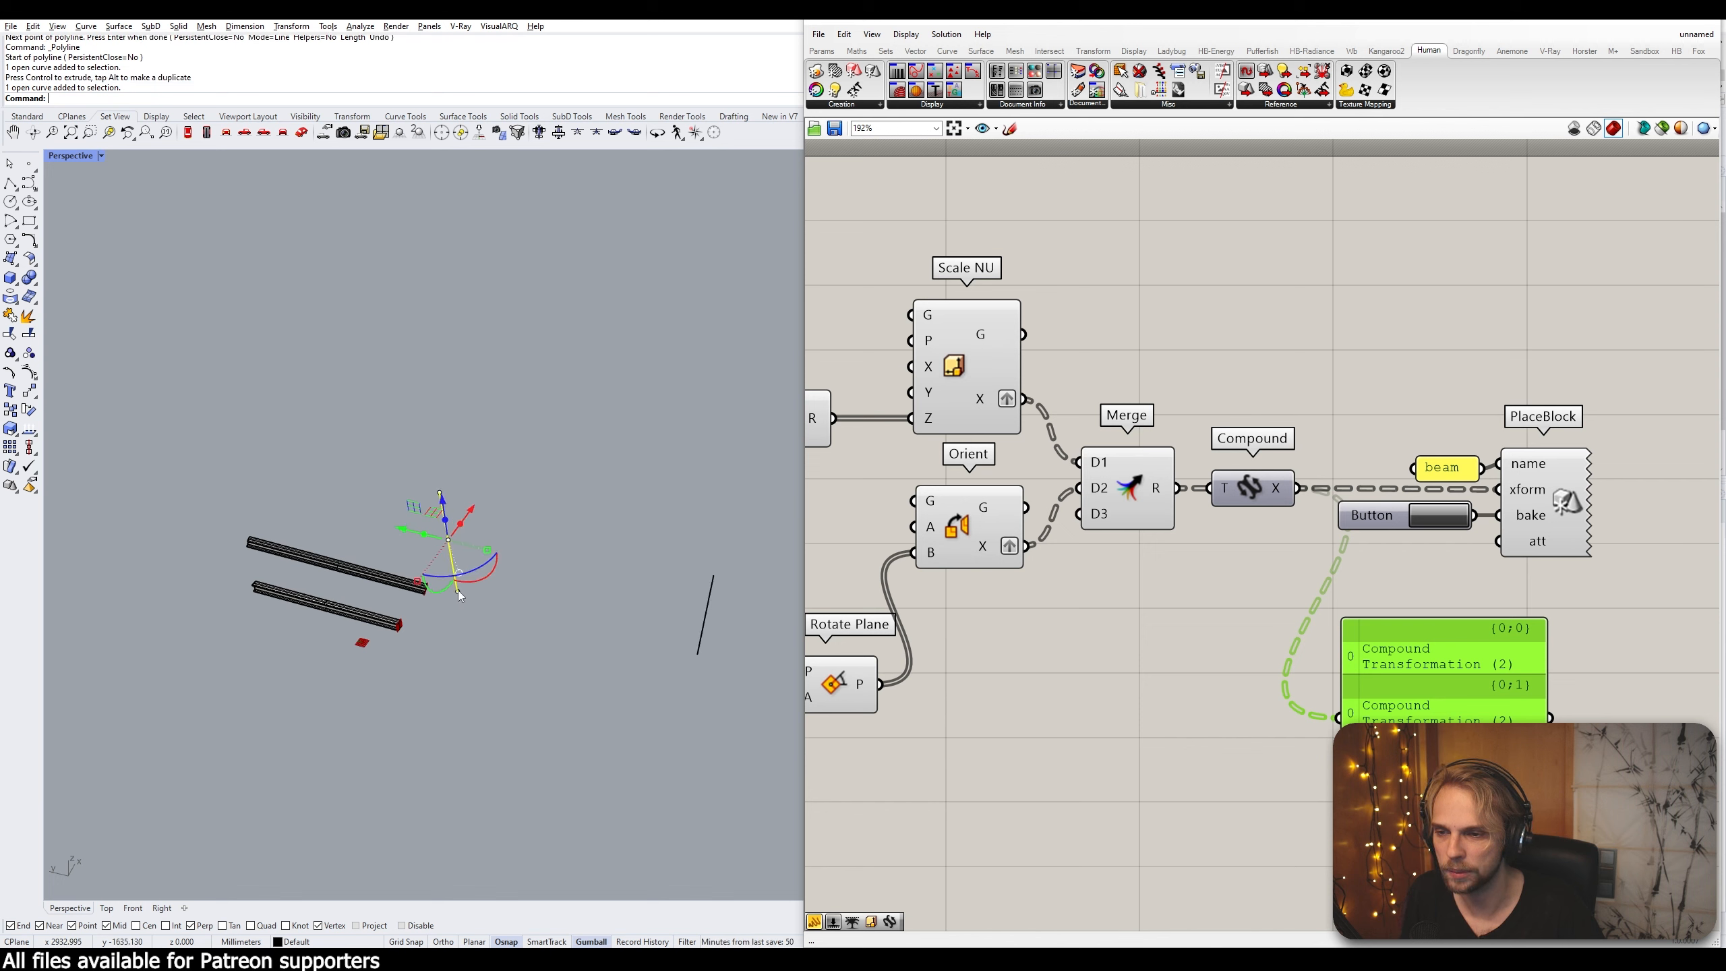
{"action": "left_click", "coordinate": [440, 495]}
{"action": "left_click", "coordinate": [441, 497]}
{"action": "left_click", "coordinate": [443, 500]}
{"action": "right_click_drag", "start_coordinate": [443, 501], "coordinate": [644, 511]}
{"action": "left_click", "coordinate": [508, 721]}
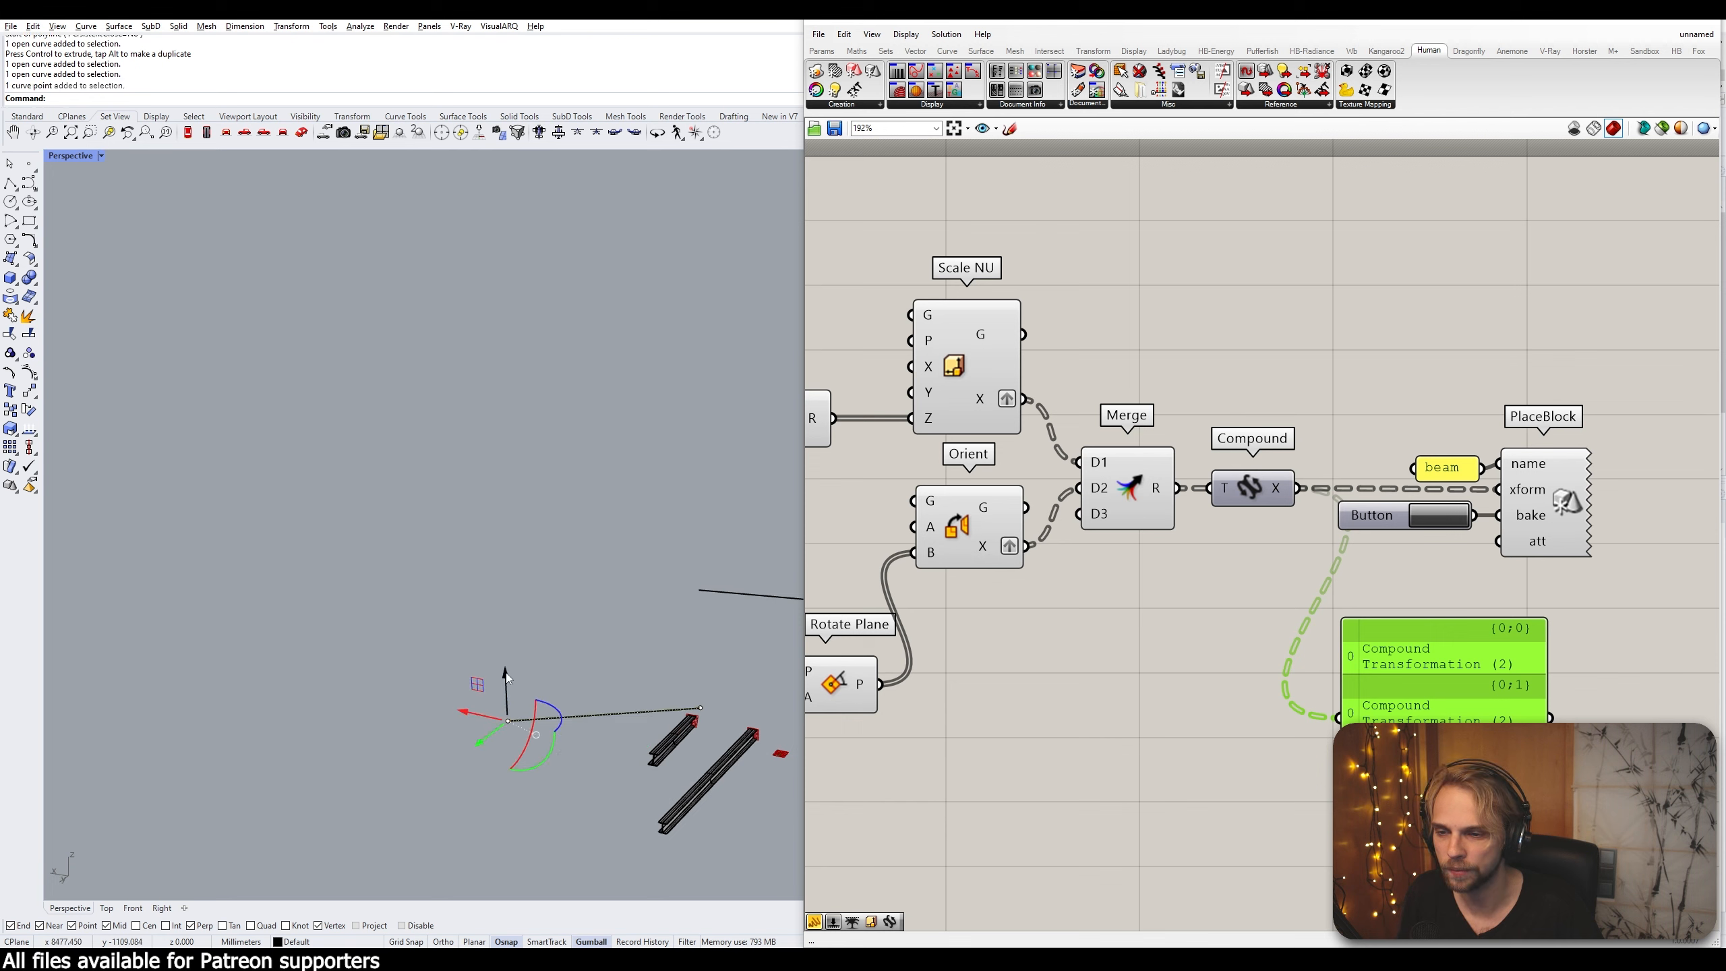
{"action": "left_click_drag", "start_coordinate": [506, 673], "coordinate": [628, 511]}
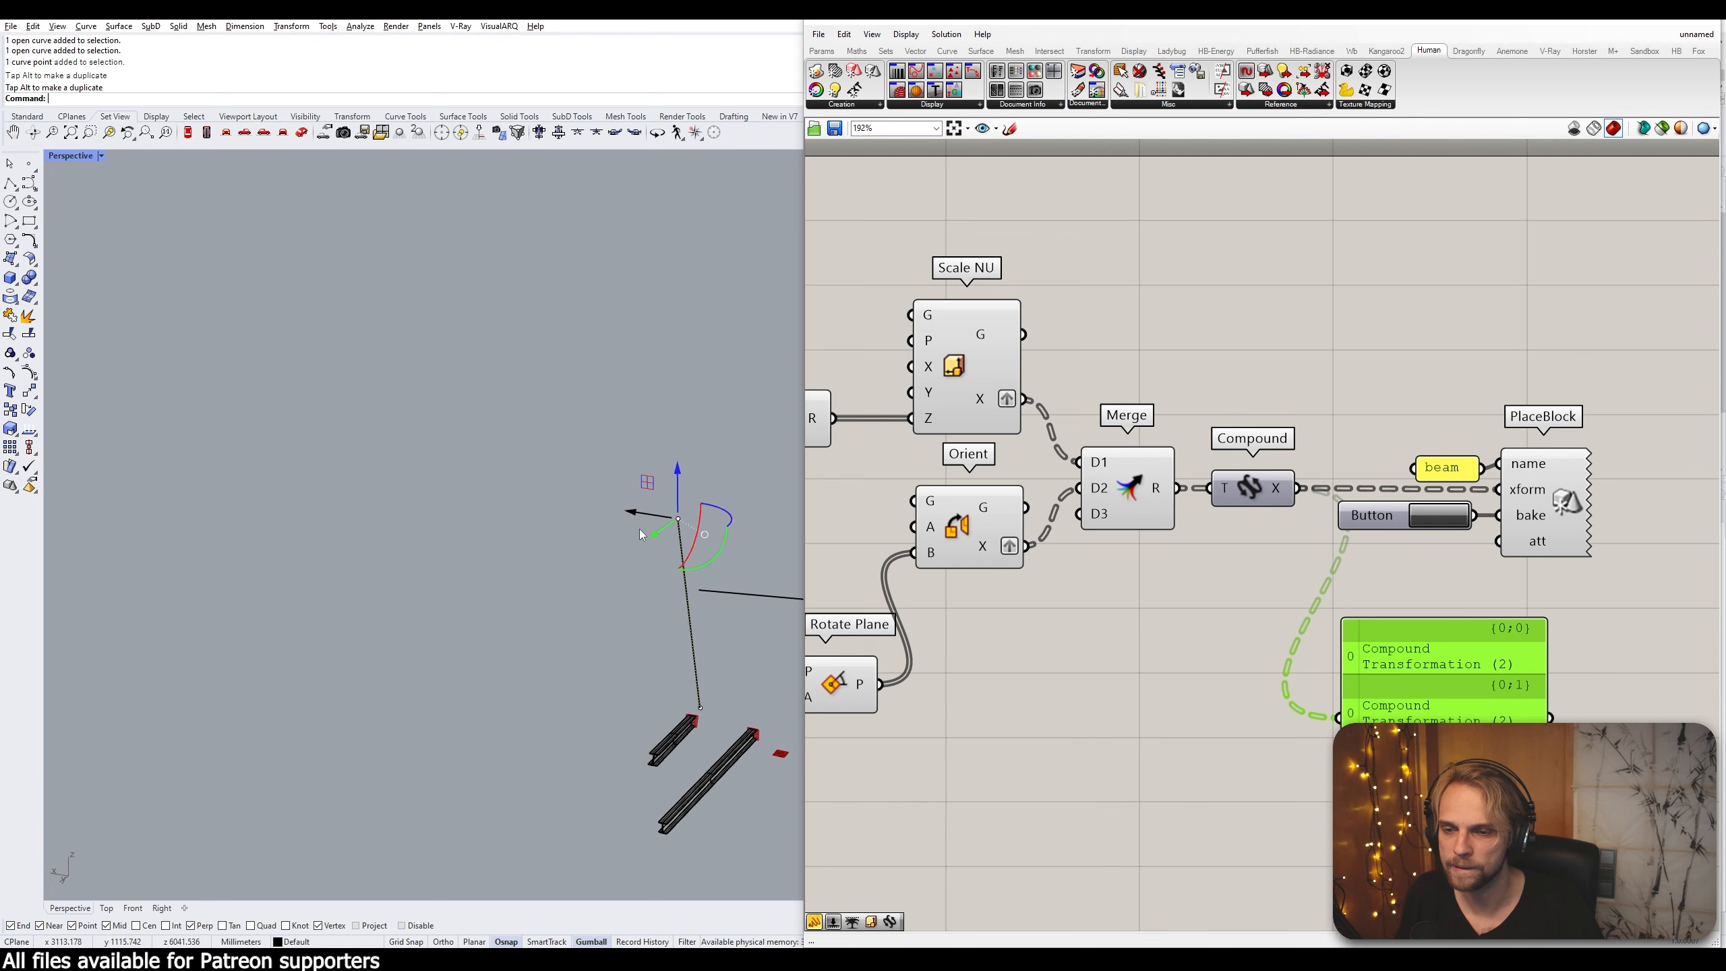
{"action": "left_click", "coordinate": [637, 544]}
{"action": "right_click_drag", "start_coordinate": [634, 578], "coordinate": [483, 614]}
Create 25 tween curves between the two lines with TweenCurves
{"action": "type", "text": "T"}
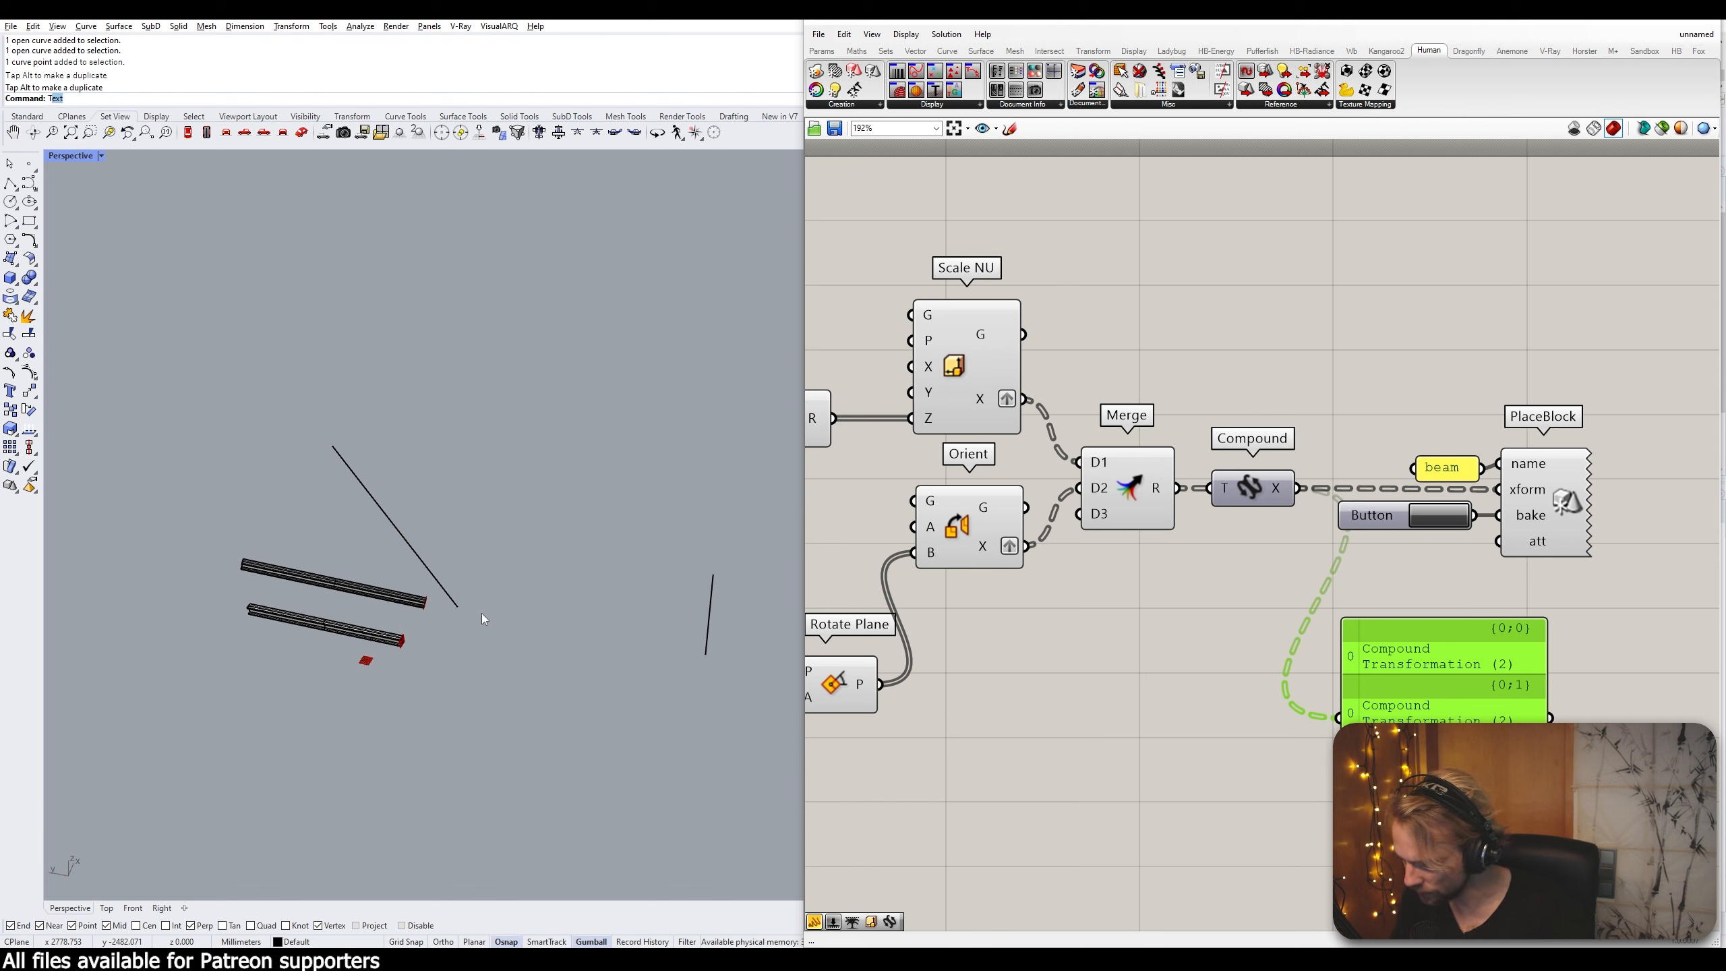
{"action": "type", "text": "we"}
{"action": "key", "text": "Return"}
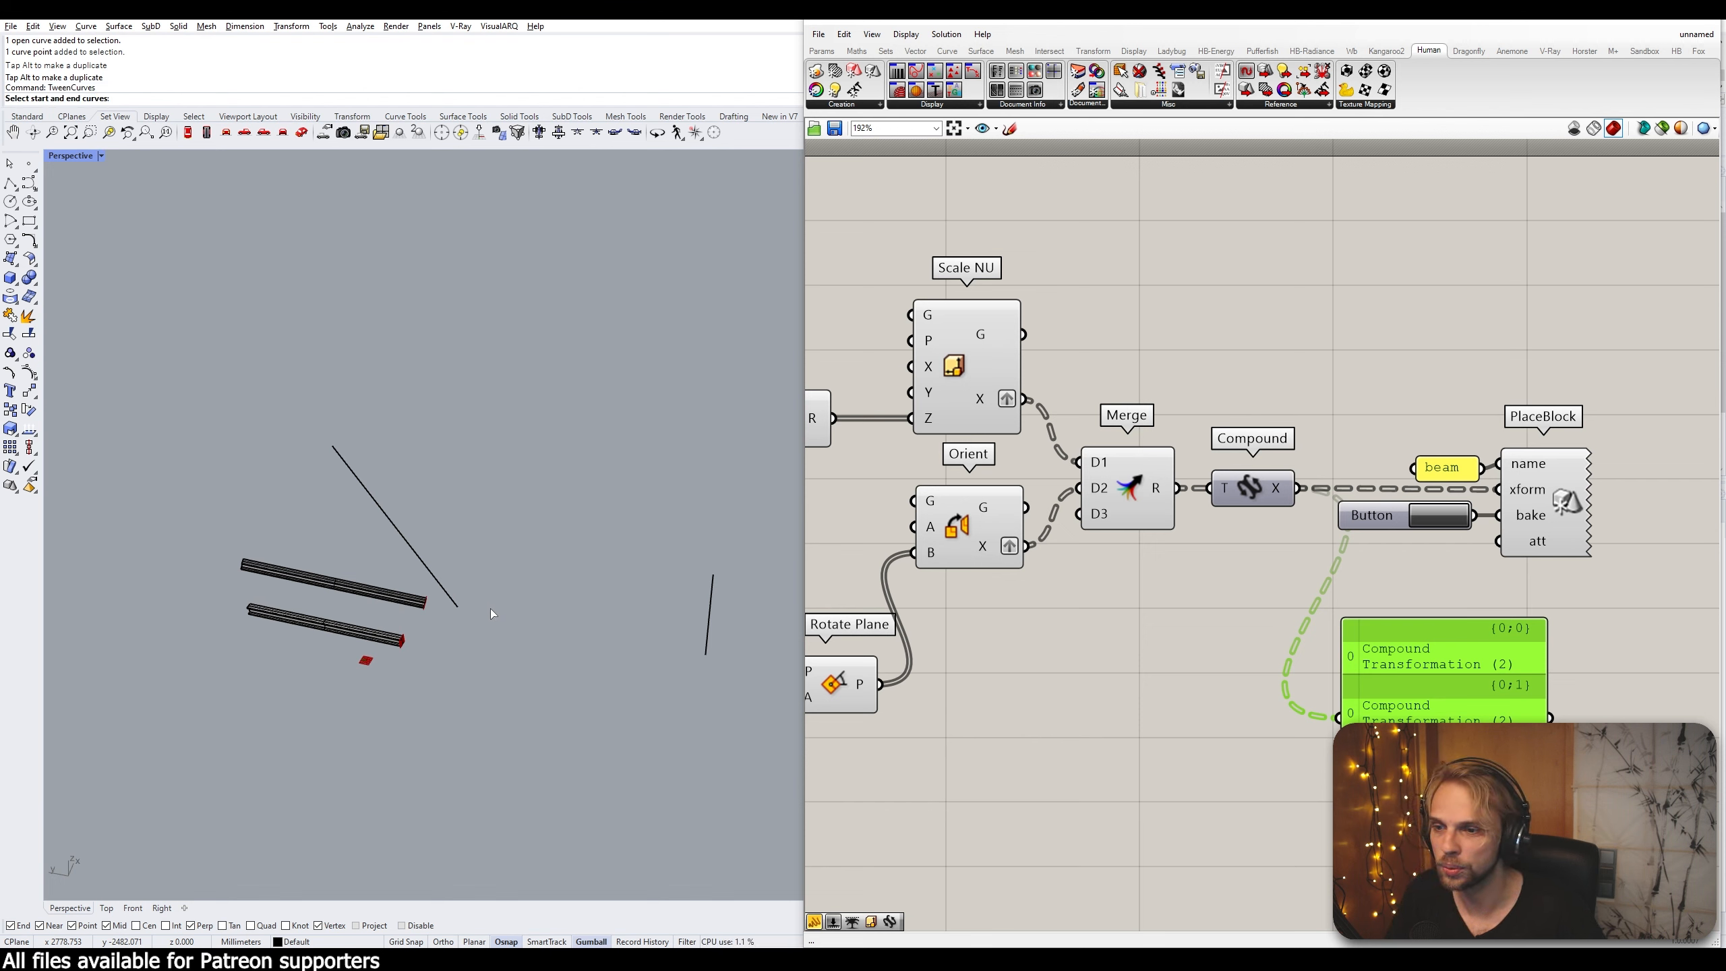
{"action": "left_click", "coordinate": [434, 588]}
{"action": "left_click", "coordinate": [707, 639]}
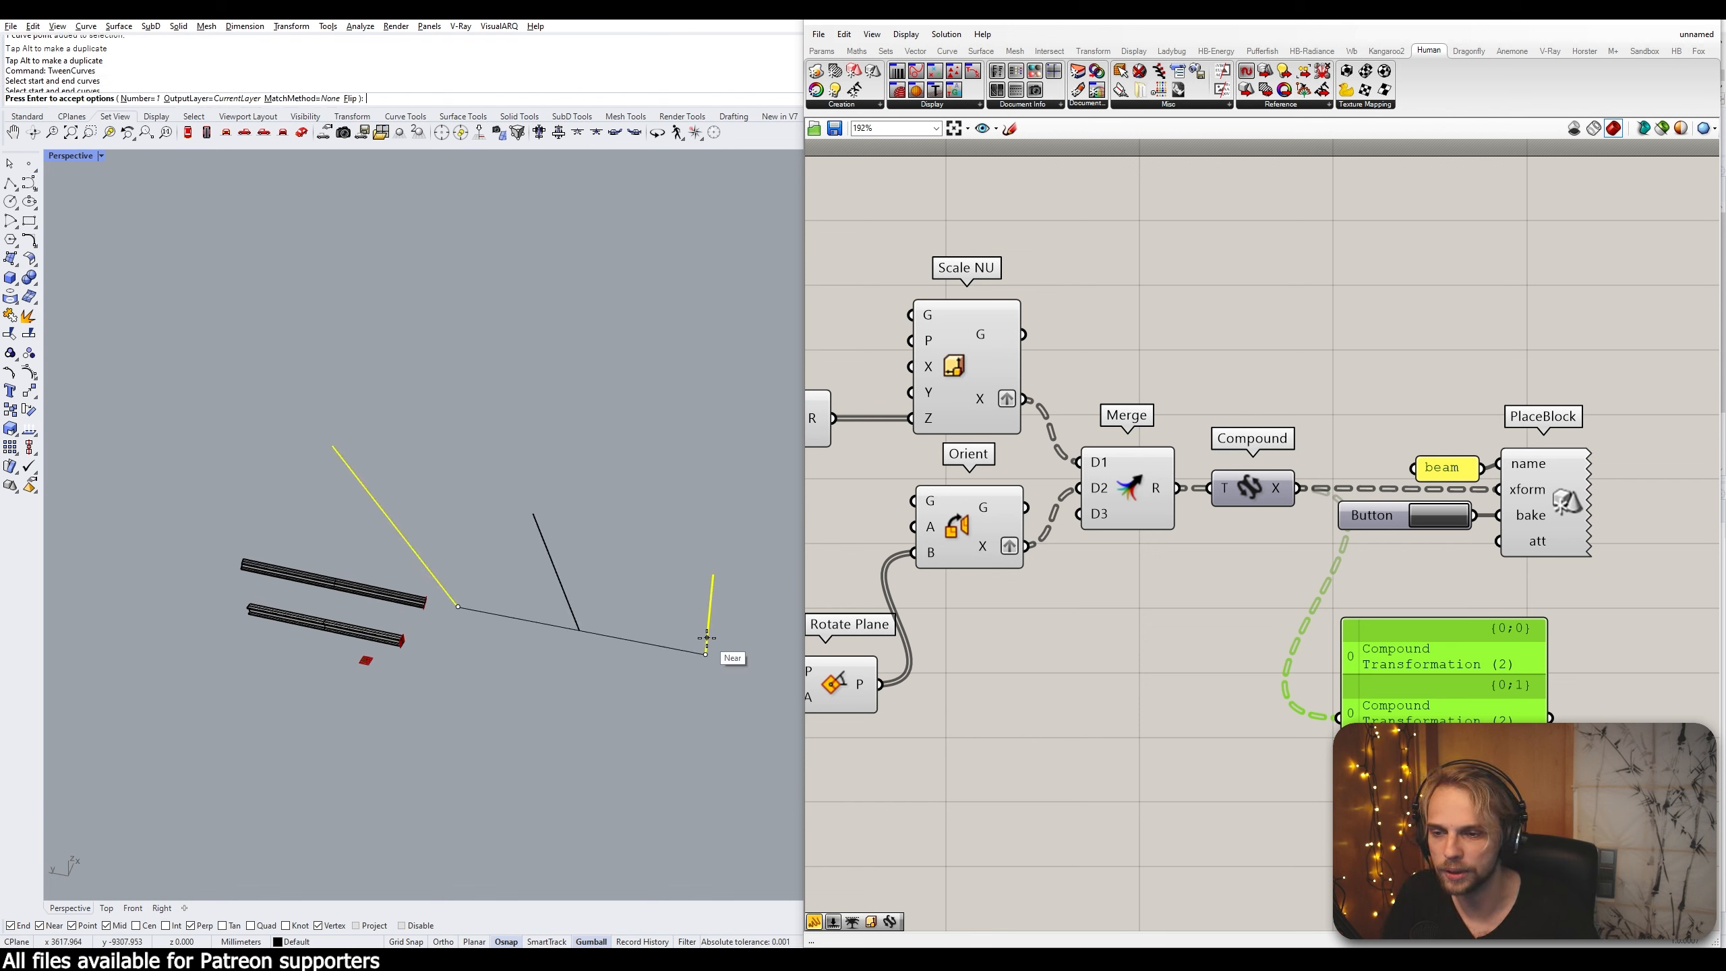
{"action": "left_click", "coordinate": [154, 98]}
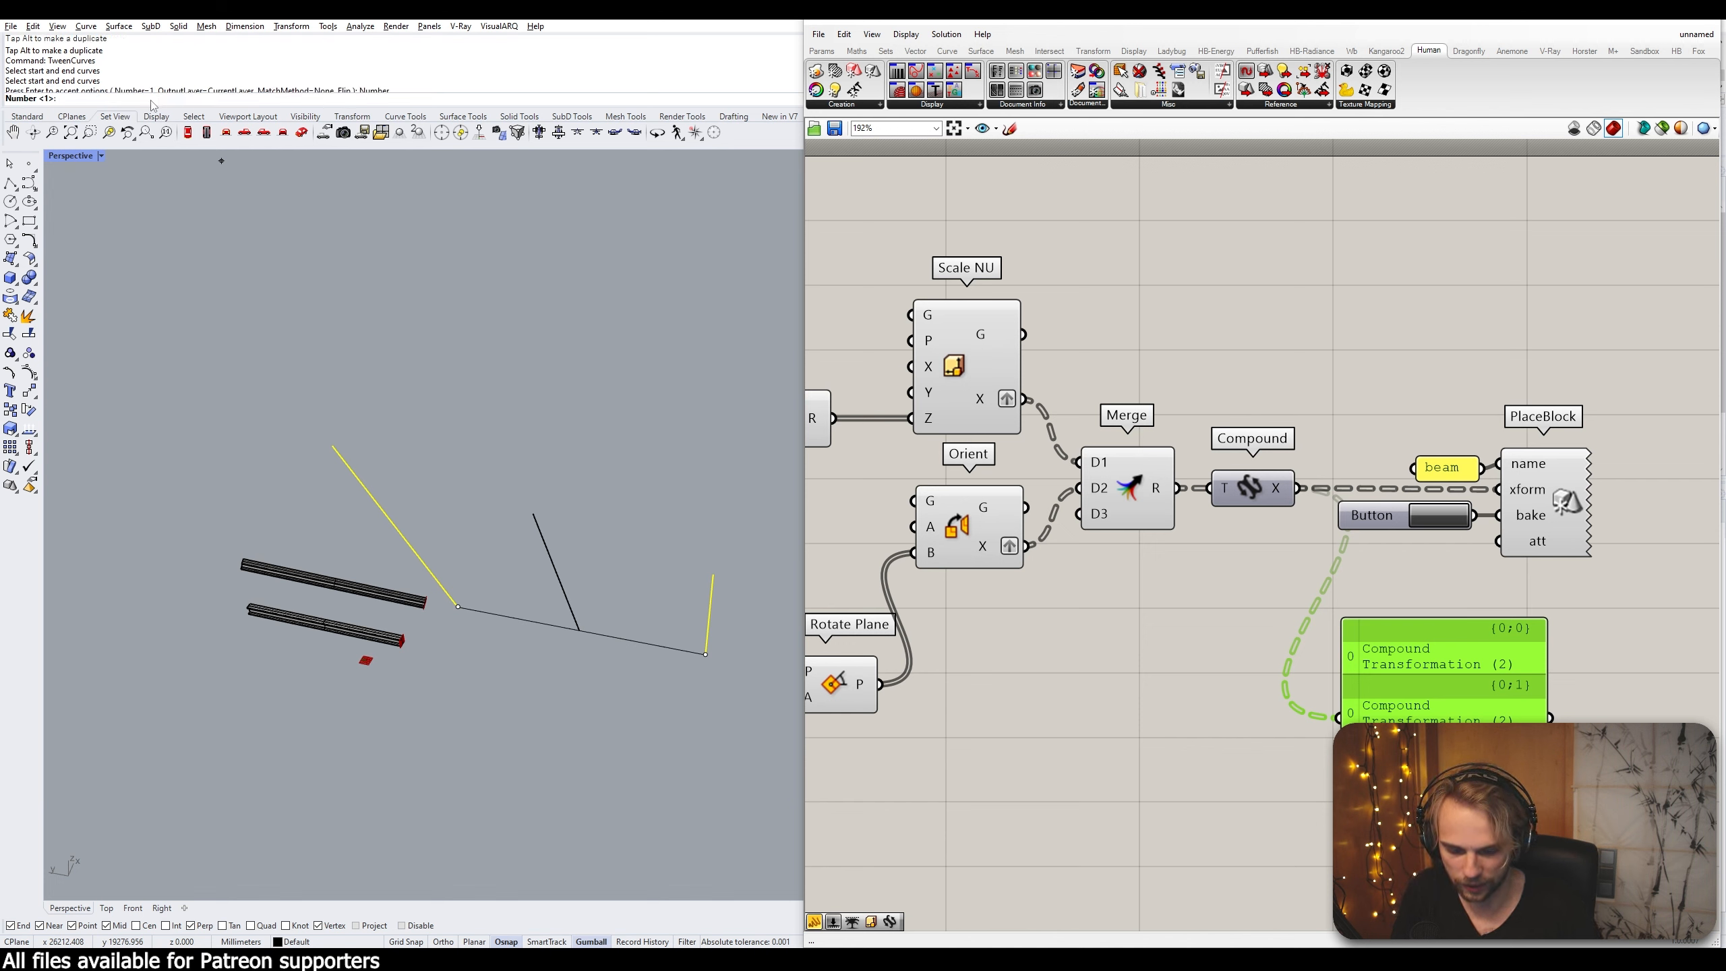
{"action": "type", "text": "50"}
{"action": "key", "text": "Return"}
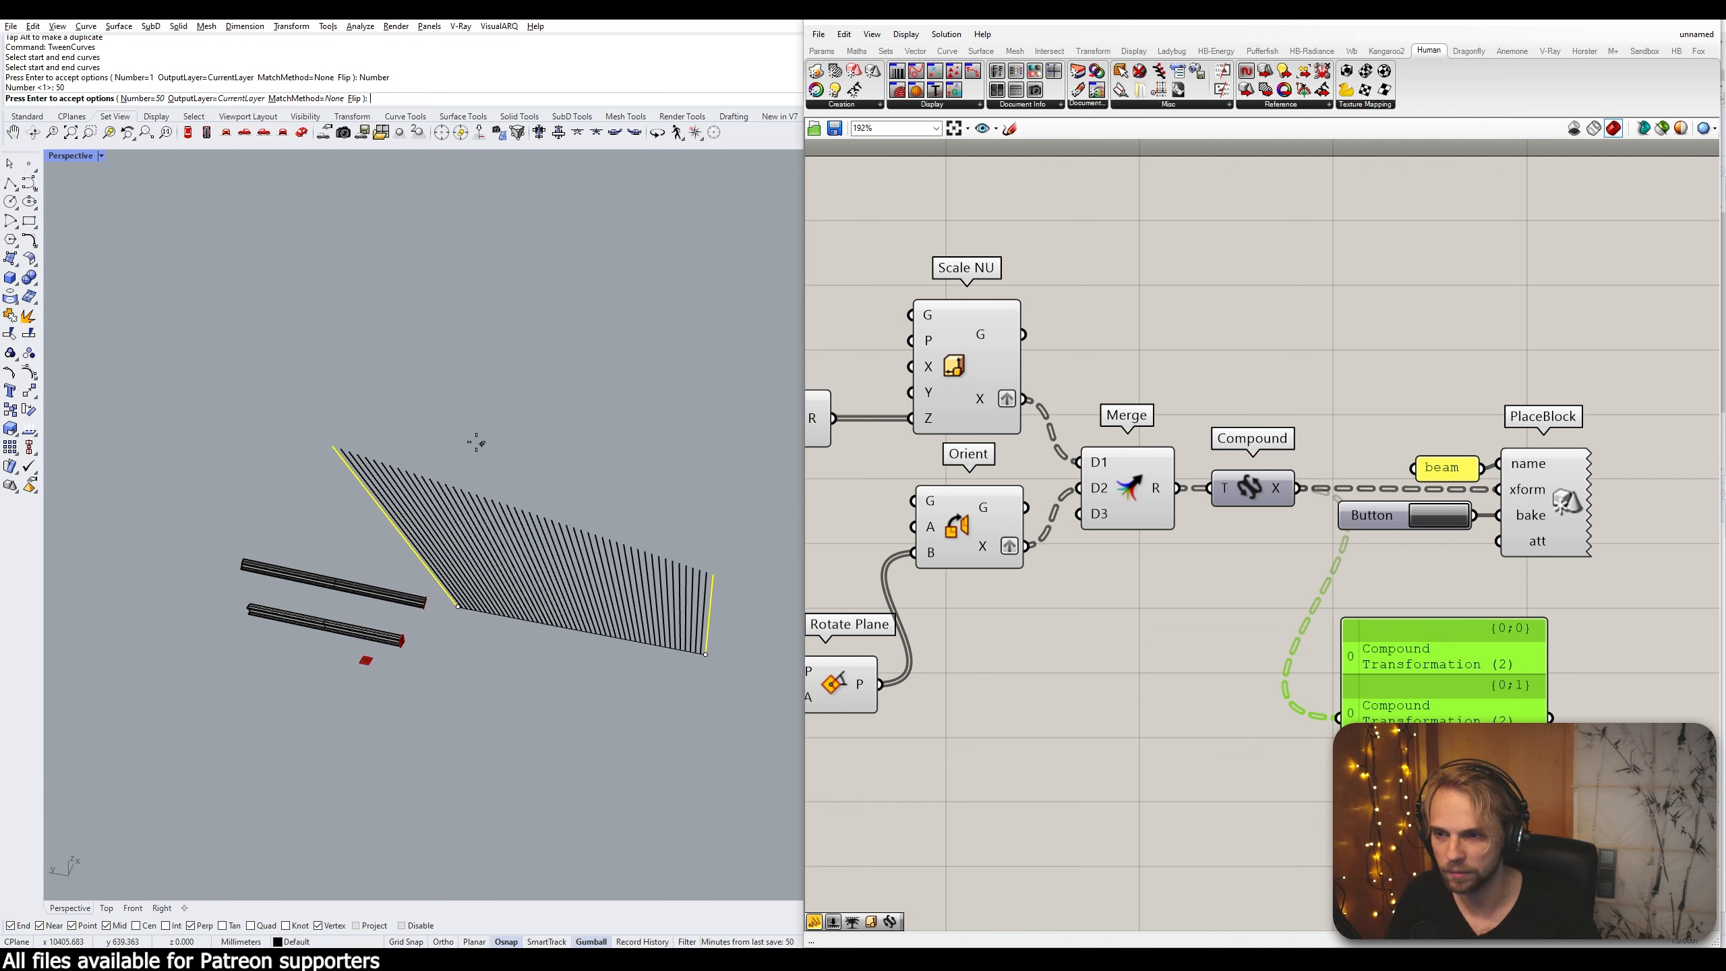
{"action": "type", "text": "25"}
{"action": "key", "text": "Return"}
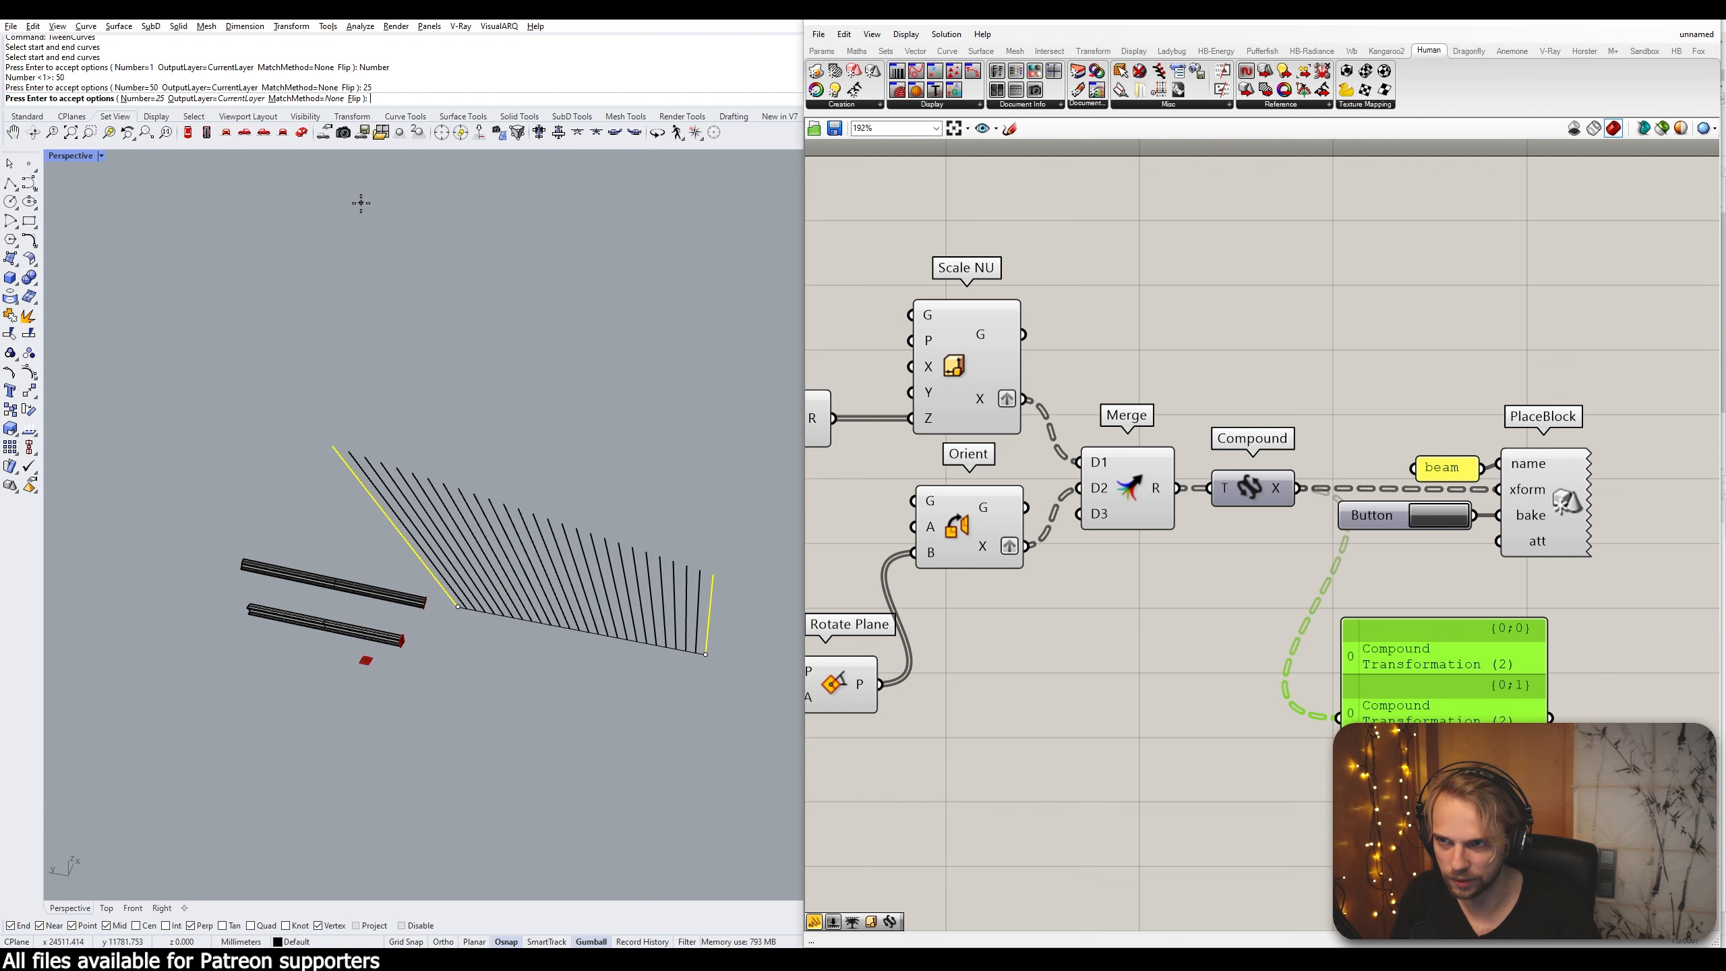
{"action": "key", "text": "Return"}
Select the tween curves with both boundary lines and set them as the multiple curves of the Curve parameter
{"action": "left_click_drag", "start_coordinate": [753, 658], "coordinate": [421, 492]}
{"action": "right_click_drag", "start_coordinate": [938, 470], "coordinate": [1261, 498]}
{"action": "right_click_drag", "start_coordinate": [929, 471], "coordinate": [1216, 496]}
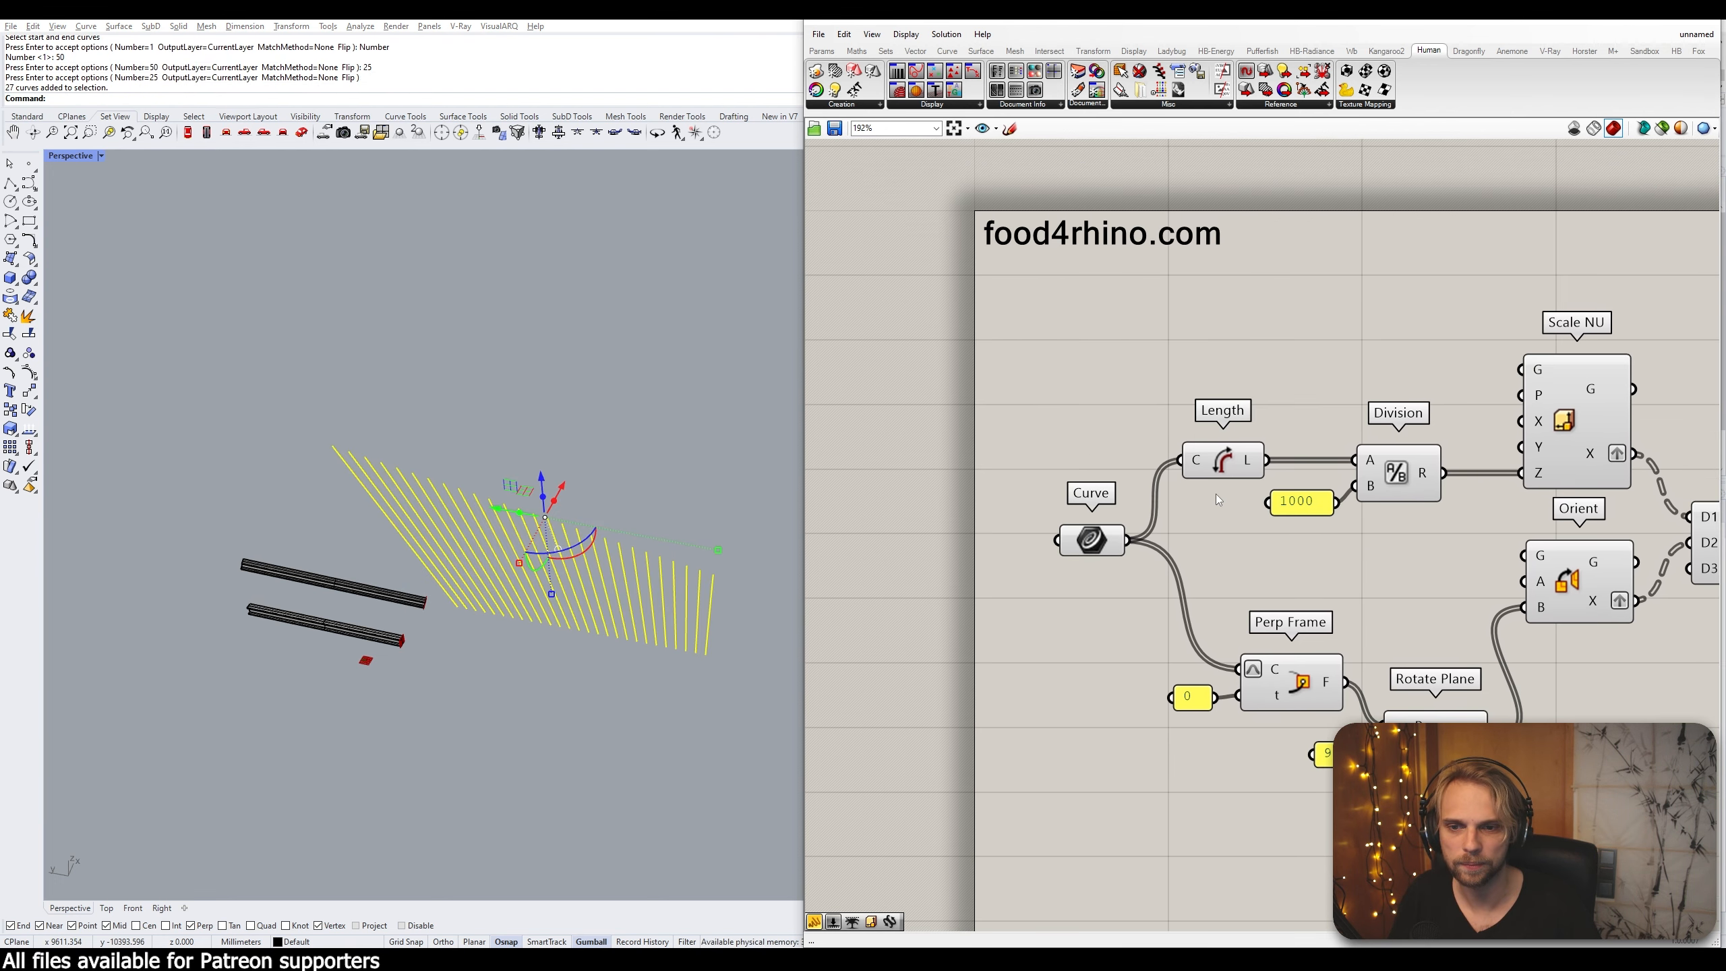
{"action": "right_click", "coordinate": [1095, 538]}
{"action": "left_click", "coordinate": [1175, 730]}
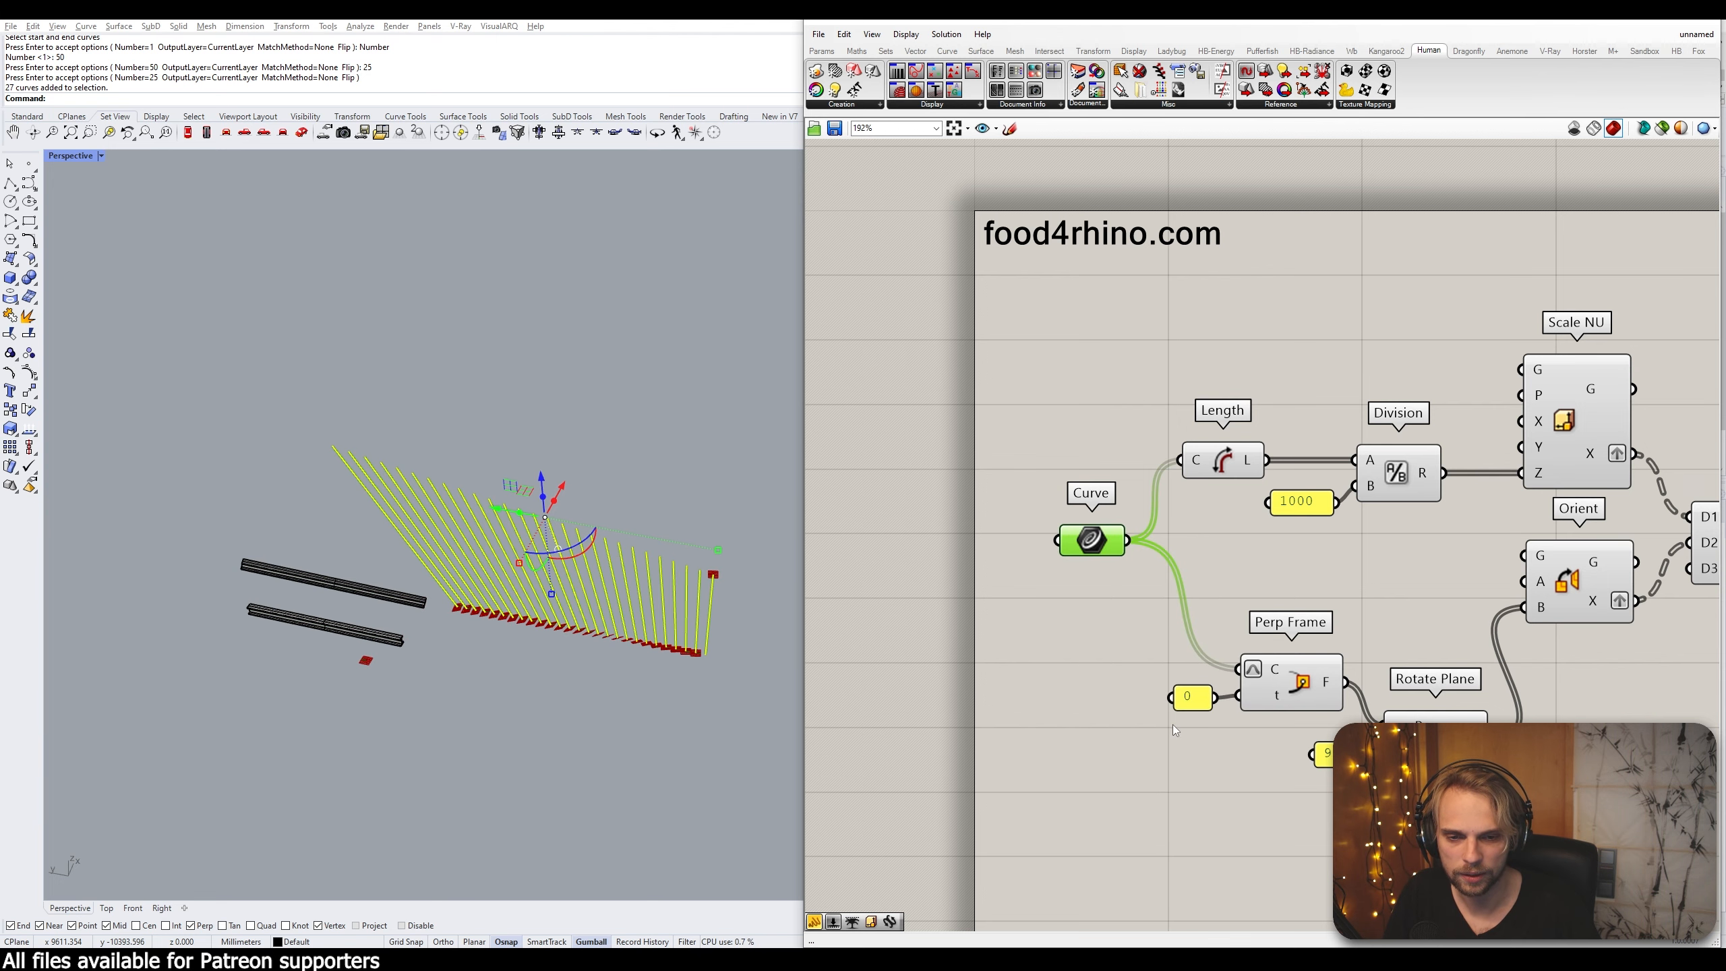
{"action": "left_click", "coordinate": [1031, 704]}
{"action": "scroll", "coordinate": [1032, 704], "scroll_direction": "down", "scroll_amount": 3}
{"action": "left_click", "coordinate": [735, 605]}
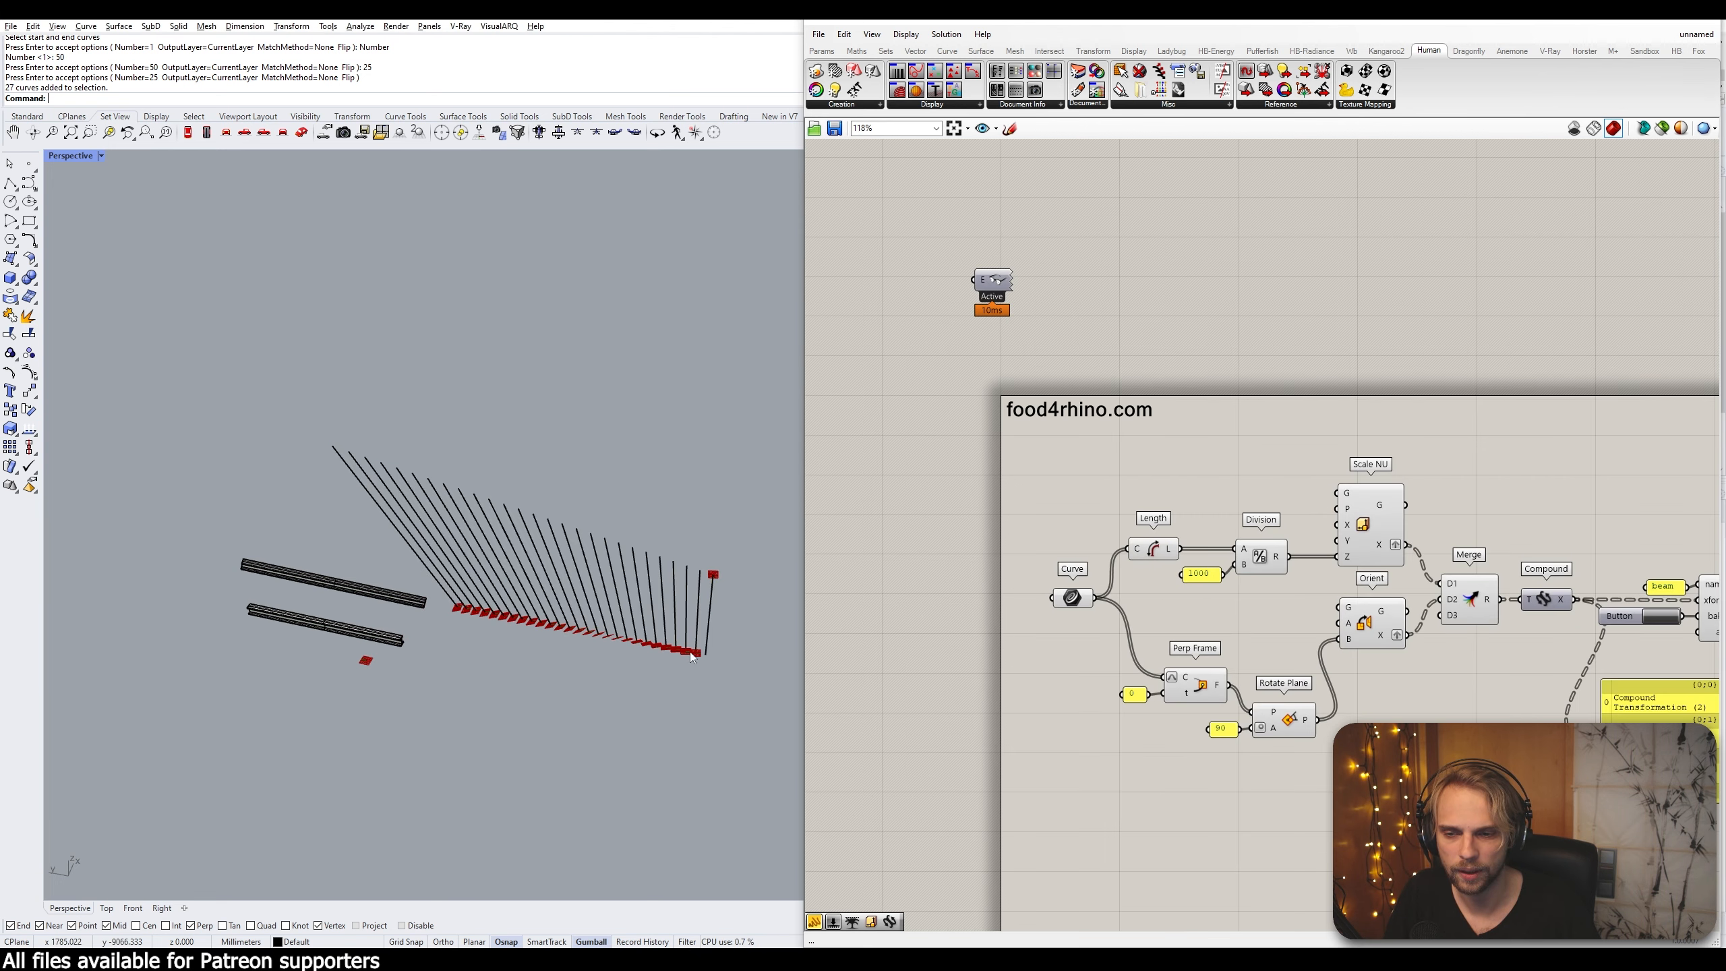
Bake the beam blocks along all the referenced curves with PlaceBlock's bake Button
{"action": "scroll", "coordinate": [727, 603], "scroll_direction": "up", "scroll_amount": 5}
{"action": "scroll", "coordinate": [721, 600], "scroll_direction": "down", "scroll_amount": 2}
{"action": "right_click_drag", "start_coordinate": [1570, 652], "coordinate": [1237, 672]}
{"action": "scroll", "coordinate": [1237, 672], "scroll_direction": "down", "scroll_amount": 1}
{"action": "scroll", "coordinate": [1321, 651], "scroll_direction": "up", "scroll_amount": 3}
{"action": "left_click", "coordinate": [1310, 638]}
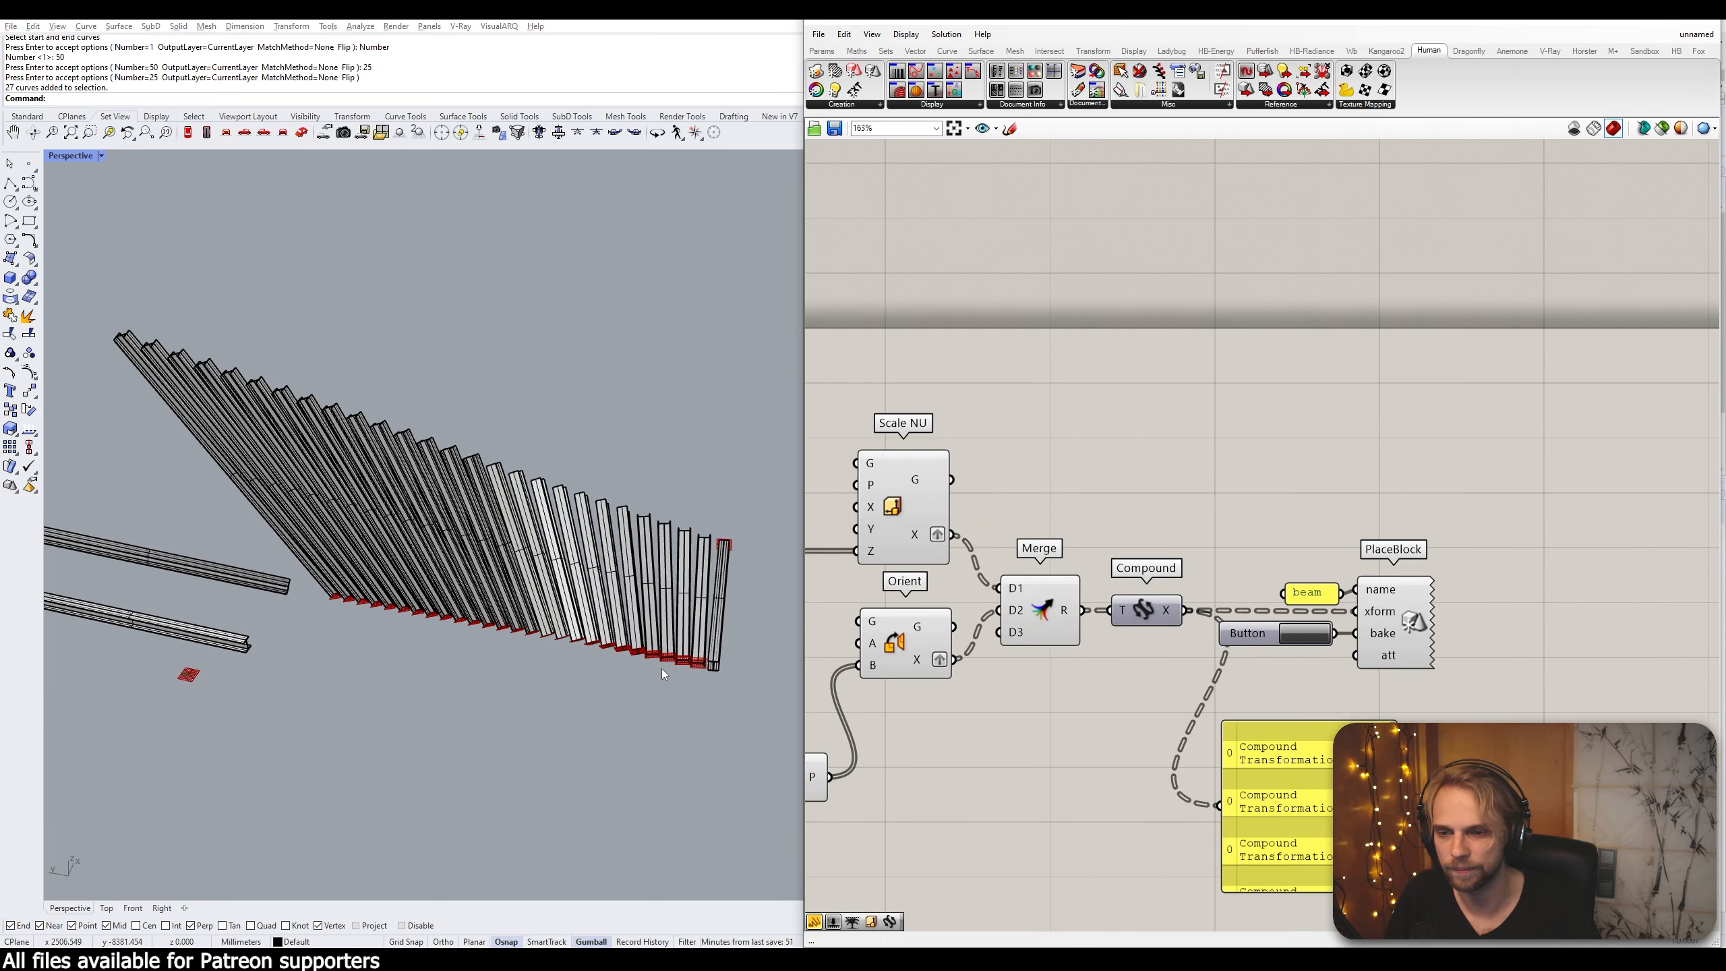
Inspect the baked beams up close and select one to check that it is a block instance
{"action": "right_click_drag", "start_coordinate": [661, 669], "coordinate": [688, 553]}
{"action": "scroll", "coordinate": [717, 584], "scroll_direction": "up", "scroll_amount": 6}
{"action": "scroll", "coordinate": [729, 553], "scroll_direction": "down", "scroll_amount": 4}
{"action": "left_click", "coordinate": [728, 554]}
{"action": "key", "text": "End"}
{"action": "left_click", "coordinate": [657, 392]}
{"action": "scroll", "coordinate": [655, 390], "scroll_direction": "down", "scroll_amount": 2}
{"action": "right_click_drag", "start_coordinate": [604, 338], "coordinate": [496, 299]}
Minimize the Grasshopper window and switch the Perspective viewport to Arctic display mode
{"action": "left_click", "coordinate": [1657, 22]}
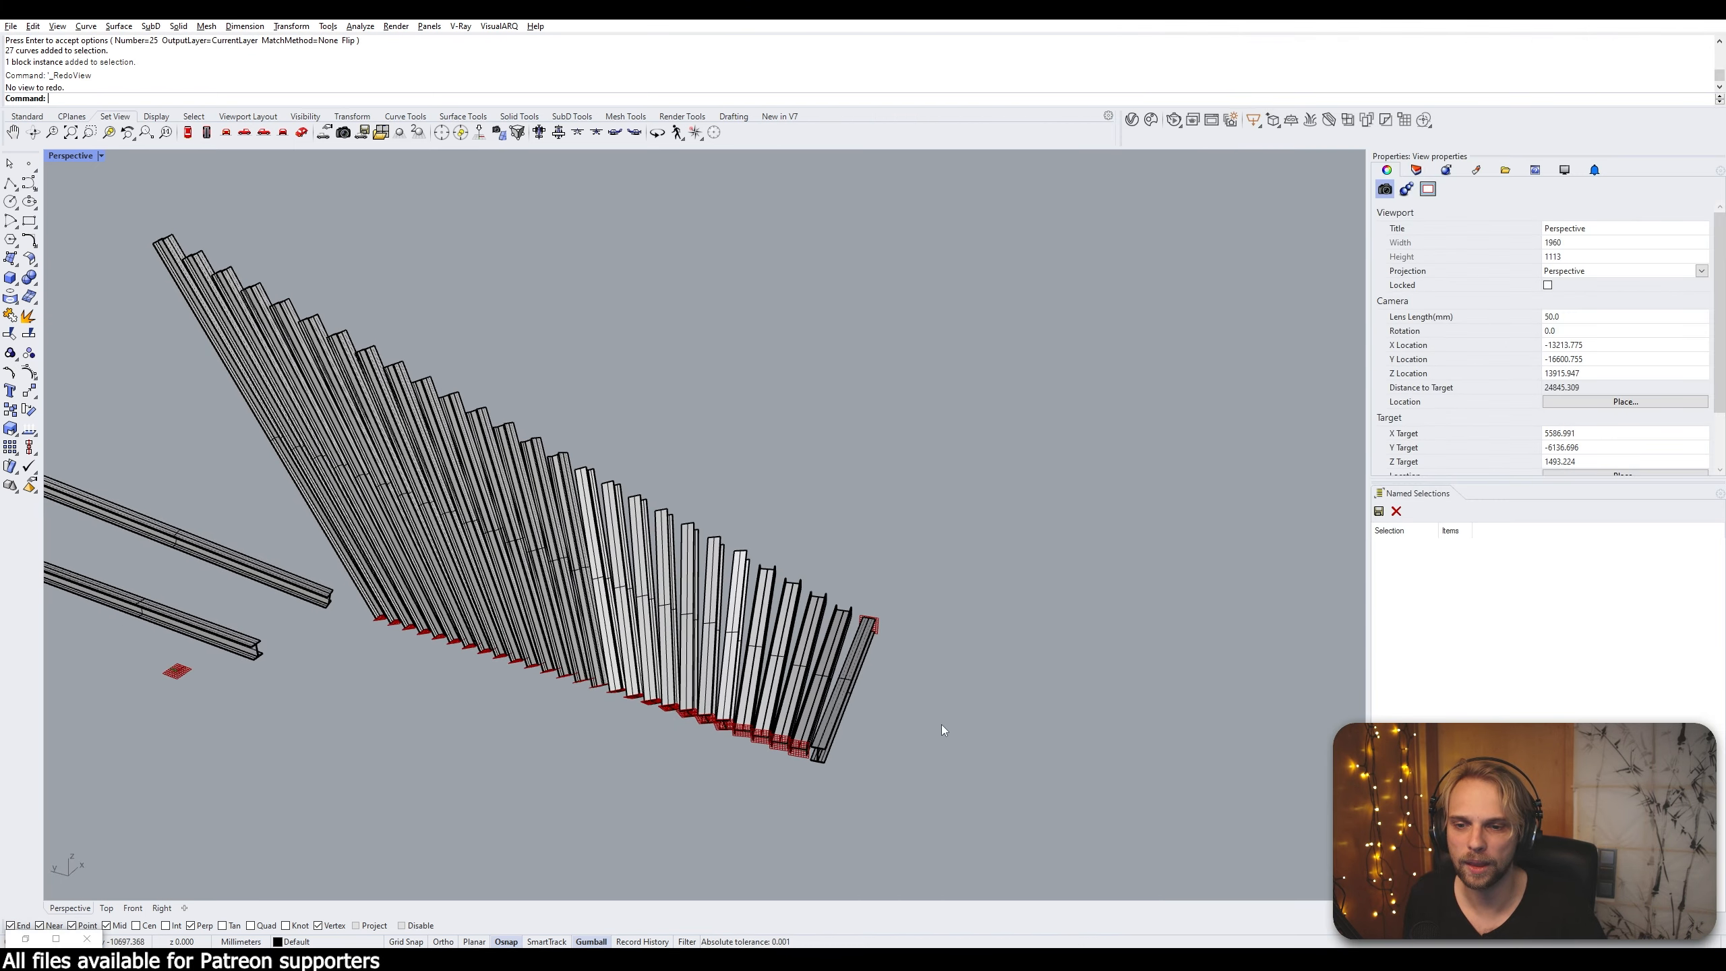
{"action": "left_click", "coordinate": [70, 155]}
{"action": "left_click", "coordinate": [117, 325]}
Examine the lengths and orientations of the baked beams from several sides
{"action": "right_click_drag", "start_coordinate": [448, 578], "coordinate": [521, 506]}
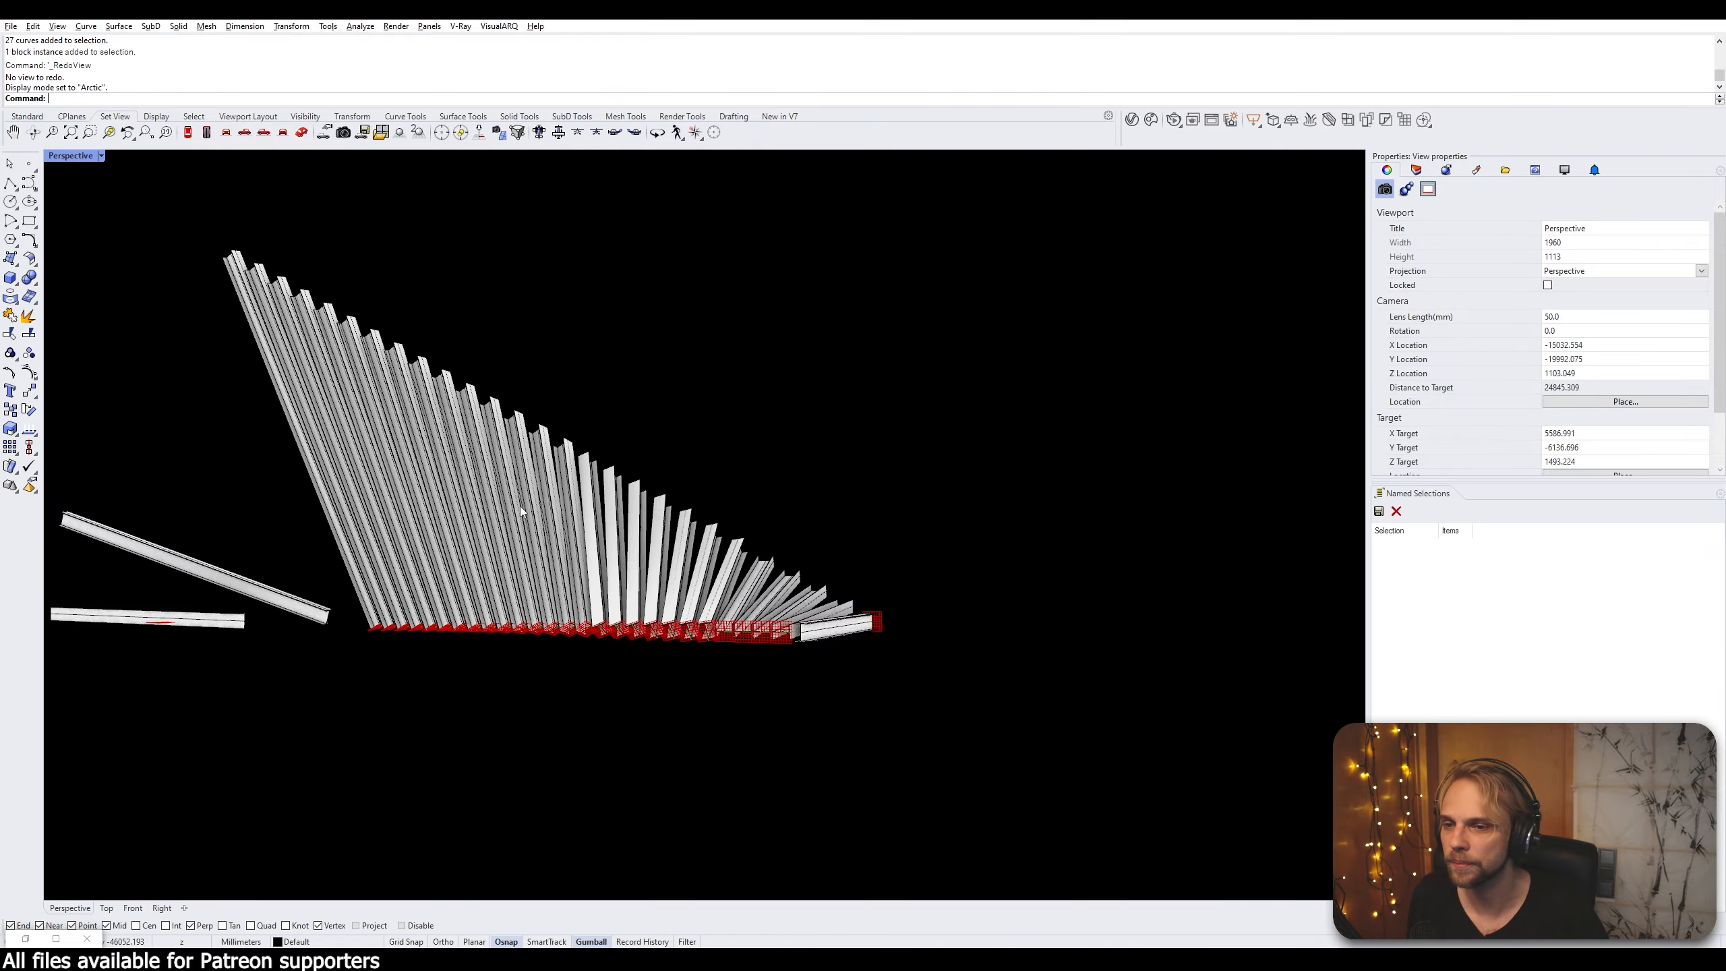
{"action": "scroll", "coordinate": [543, 509], "scroll_direction": "up", "scroll_amount": 6}
{"action": "right_click_drag", "start_coordinate": [632, 520], "coordinate": [574, 561]}
{"action": "left_click", "coordinate": [576, 560]}
{"action": "left_click", "coordinate": [503, 251]}
{"action": "scroll", "coordinate": [951, 421], "scroll_direction": "down", "scroll_amount": 5}
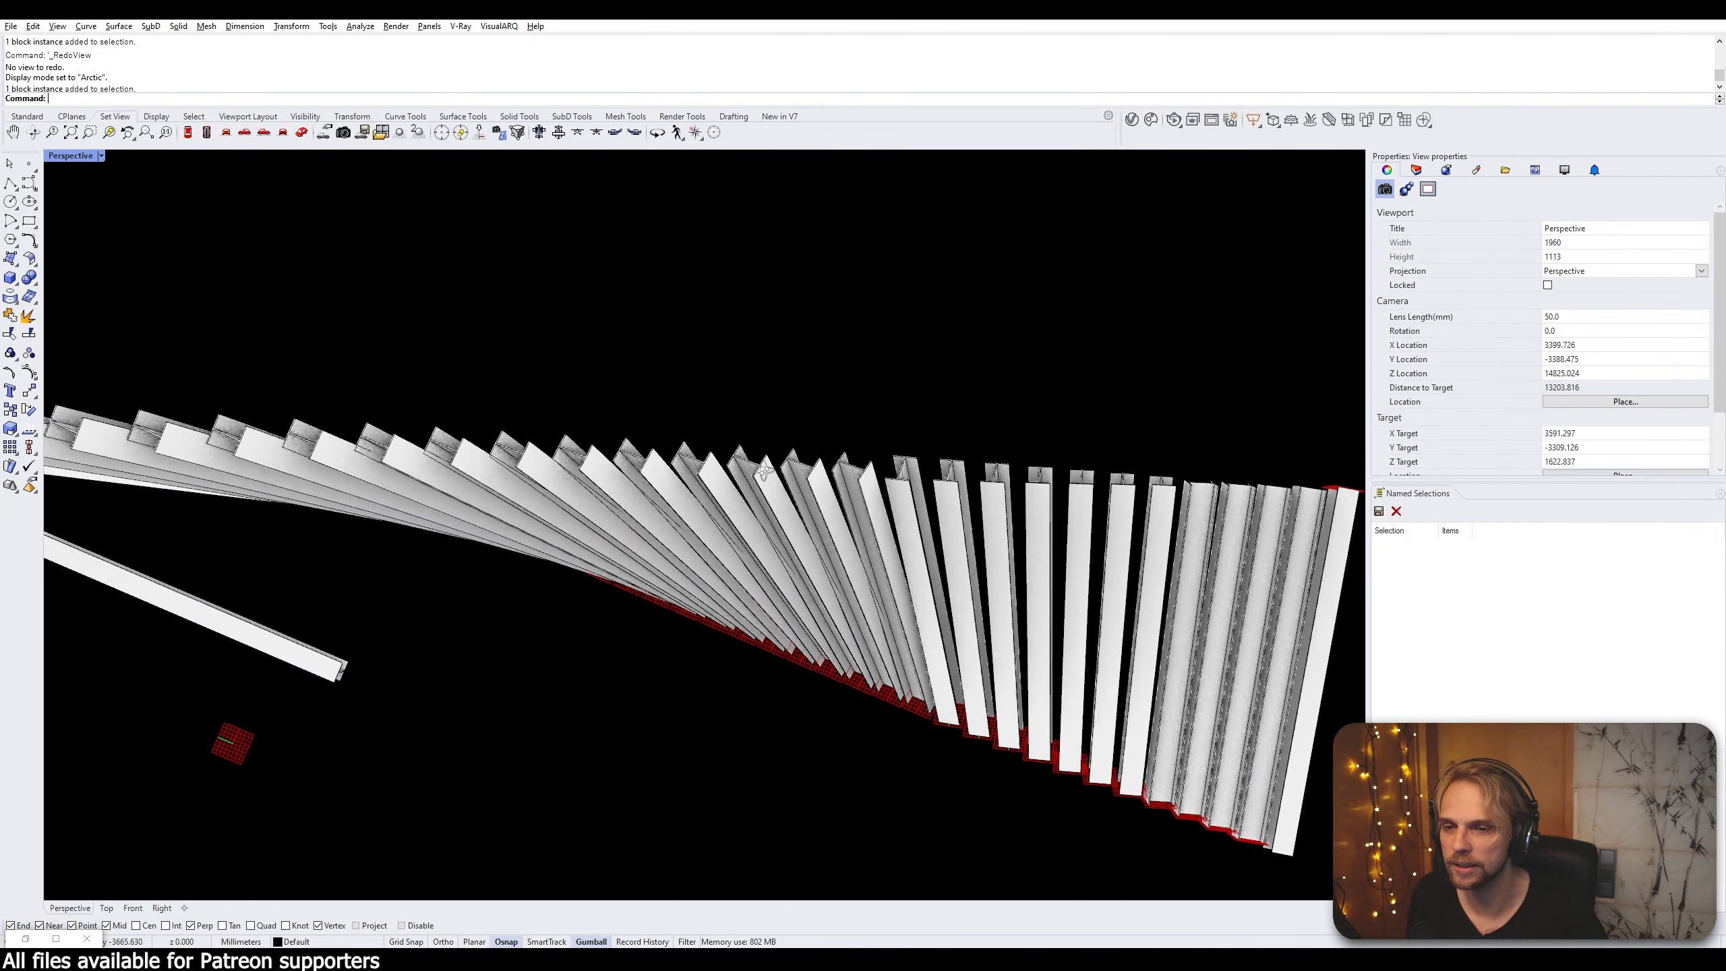
{"action": "right_click_drag", "start_coordinate": [951, 408], "coordinate": [532, 692]}
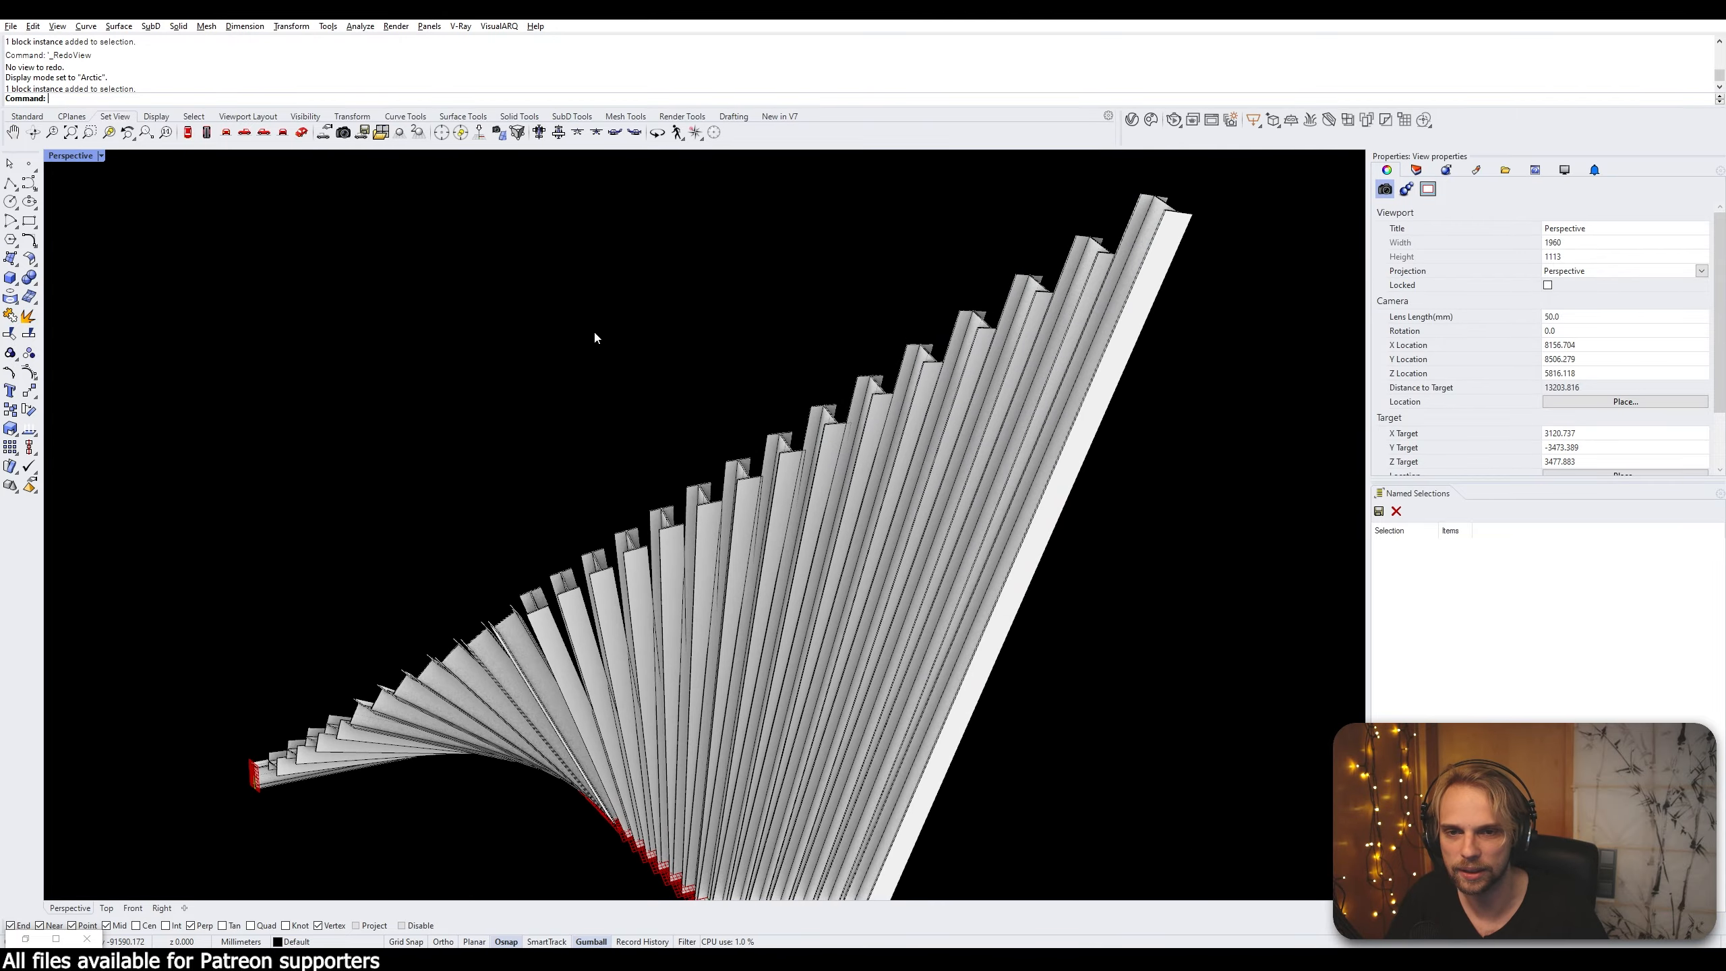
{"action": "right_click_drag", "start_coordinate": [753, 610], "coordinate": [883, 517]}
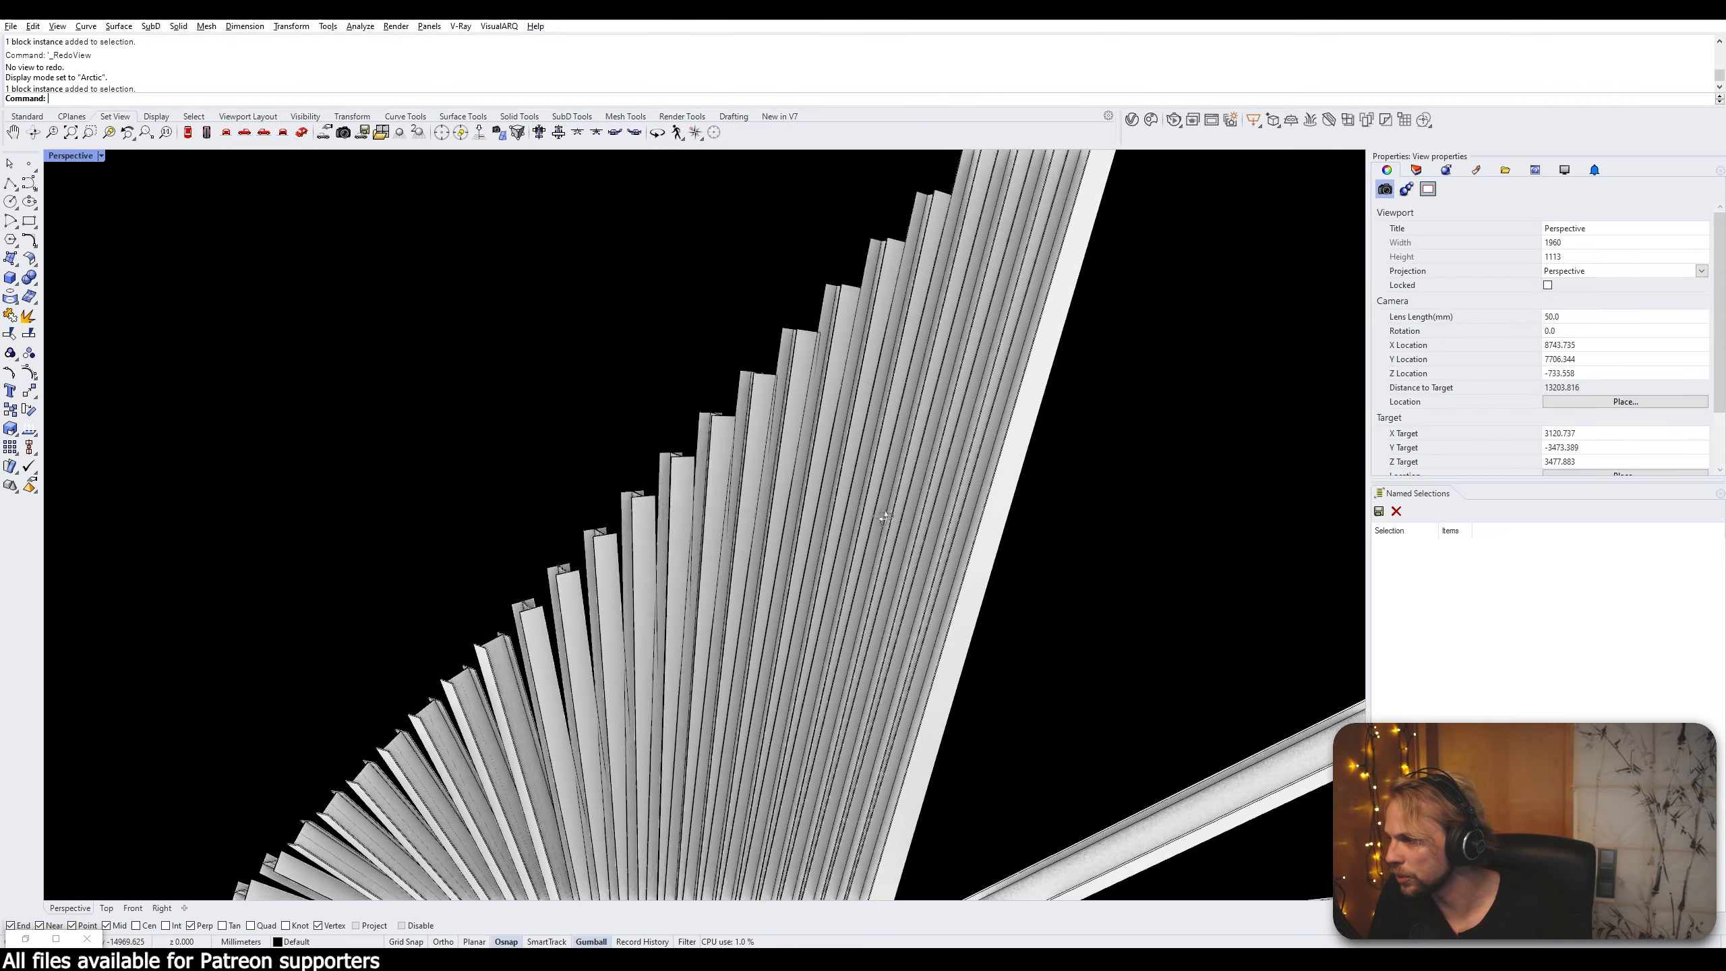
{"action": "scroll", "coordinate": [884, 517], "scroll_direction": "down", "scroll_amount": 5}
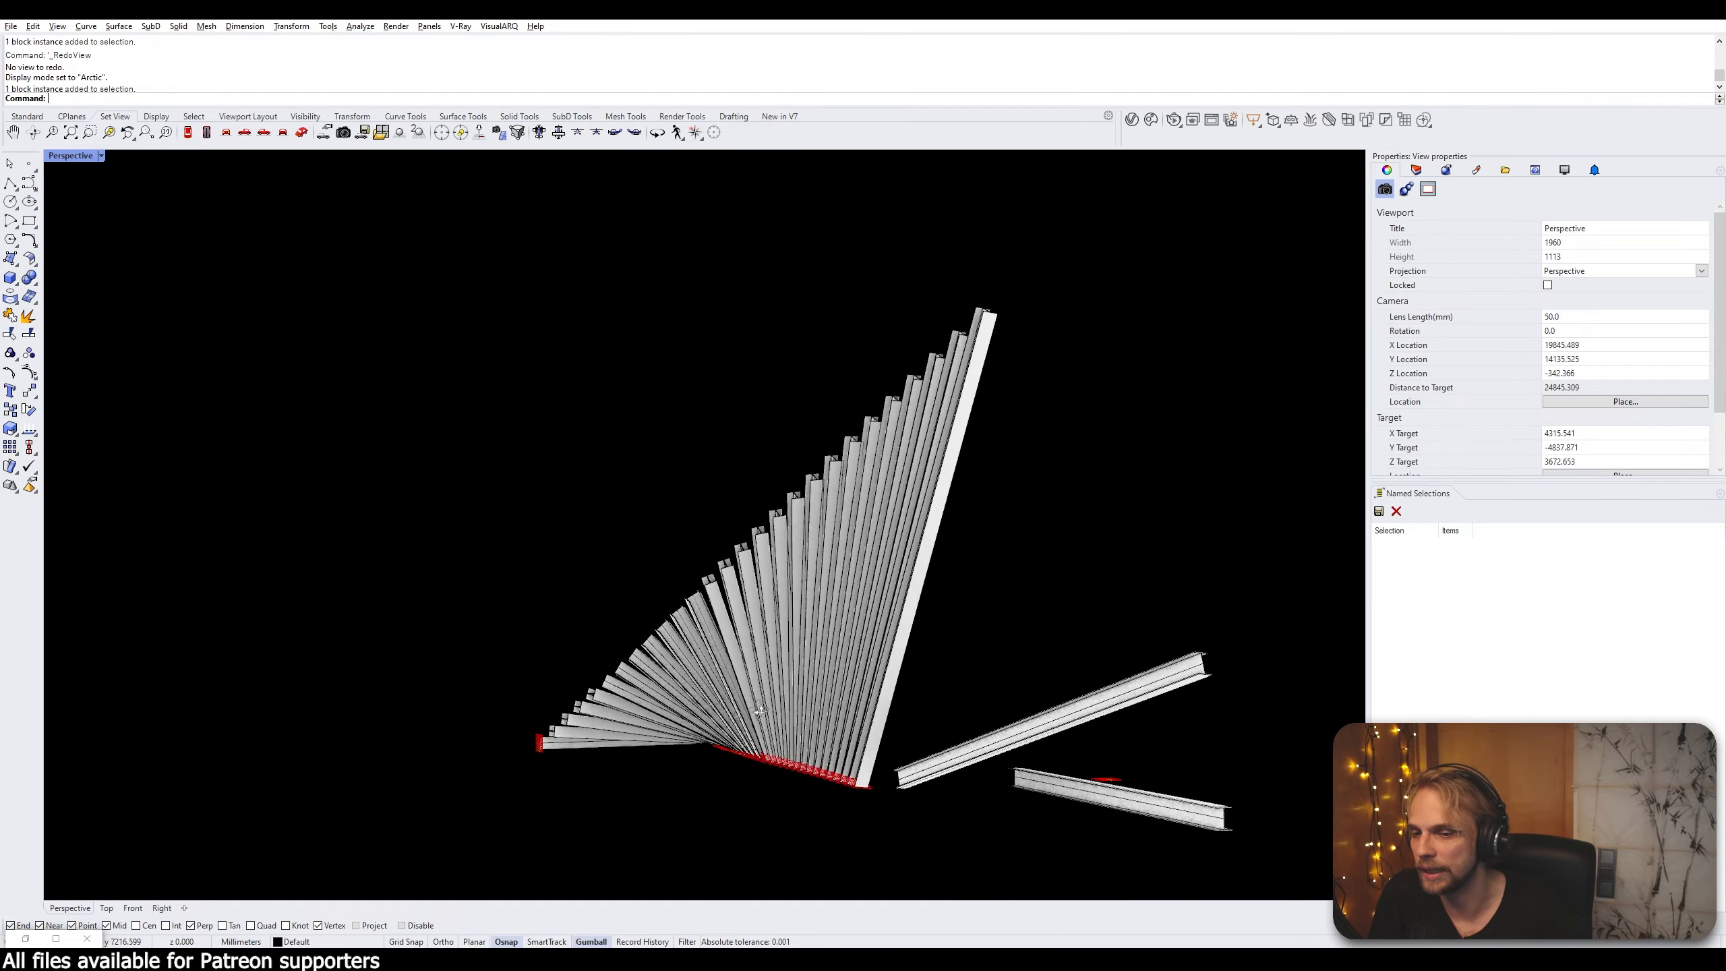
{"action": "right_click_drag", "start_coordinate": [762, 712], "coordinate": [598, 537]}
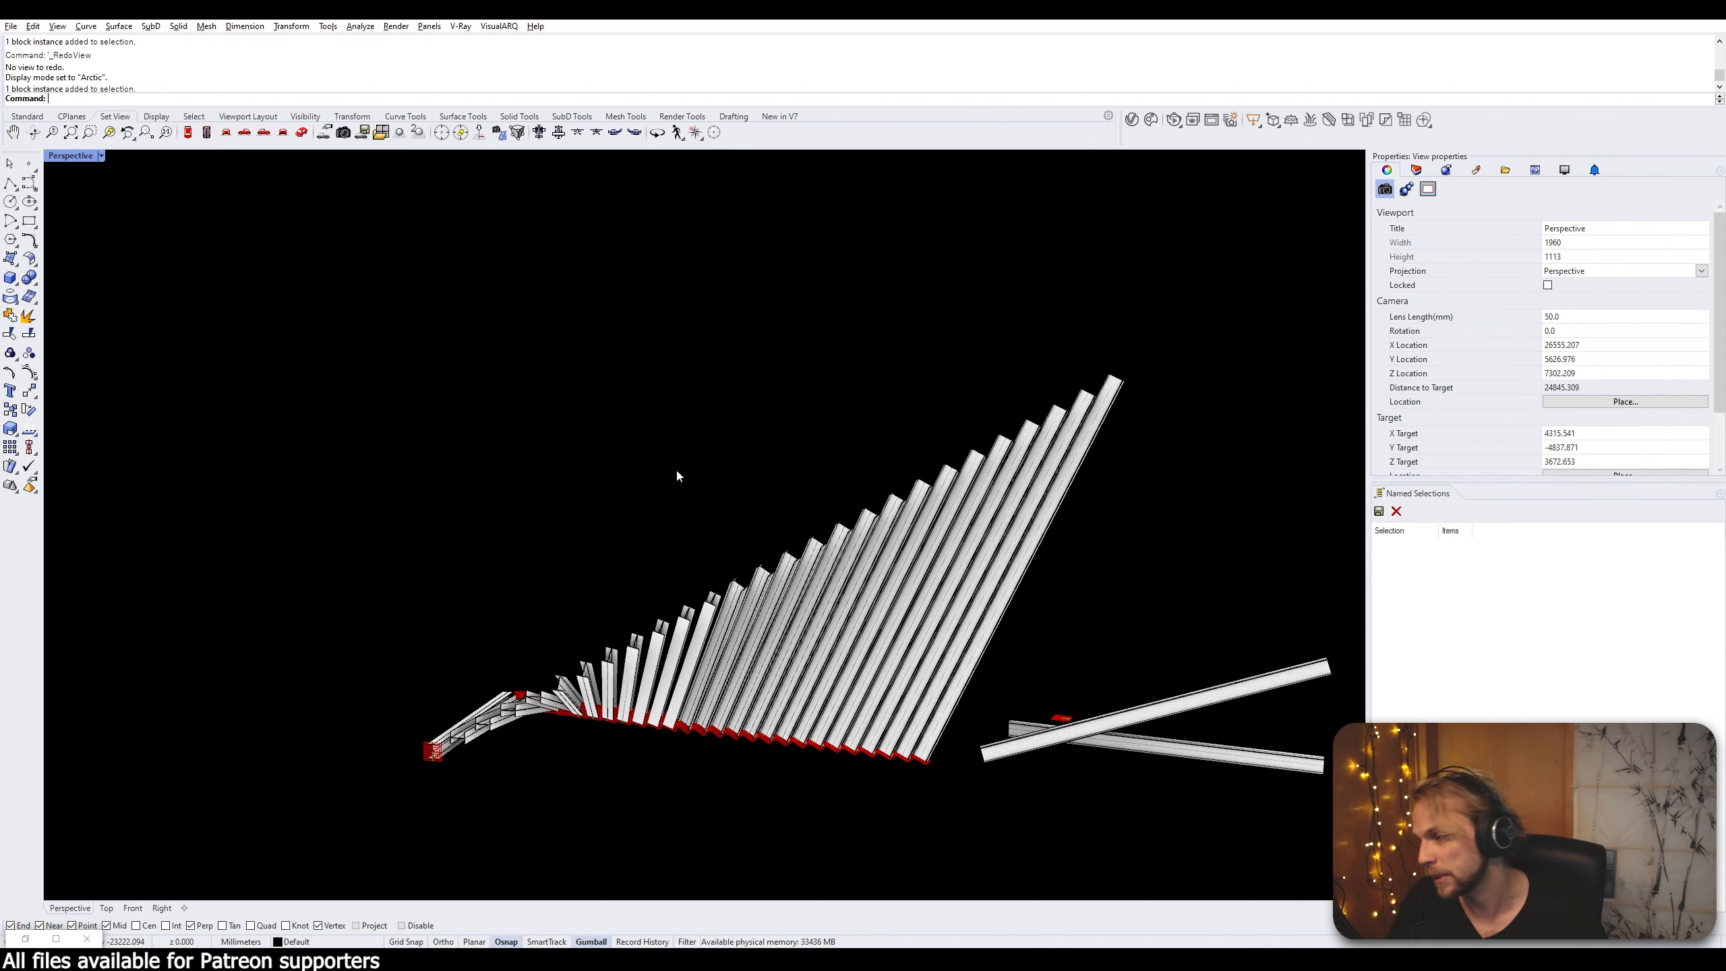
Return the Perspective viewport to Shaded display mode and delete the beams enclosed by a selection window
{"action": "left_click", "coordinate": [101, 156]}
{"action": "left_click", "coordinate": [126, 201]}
{"action": "right_click_drag", "start_coordinate": [781, 449], "coordinate": [422, 504]}
{"action": "left_click_drag", "start_coordinate": [935, 613], "coordinate": [493, 544]}
{"action": "key", "text": "Delete"}
{"action": "right_click_drag", "start_coordinate": [490, 539], "coordinate": [519, 502]}
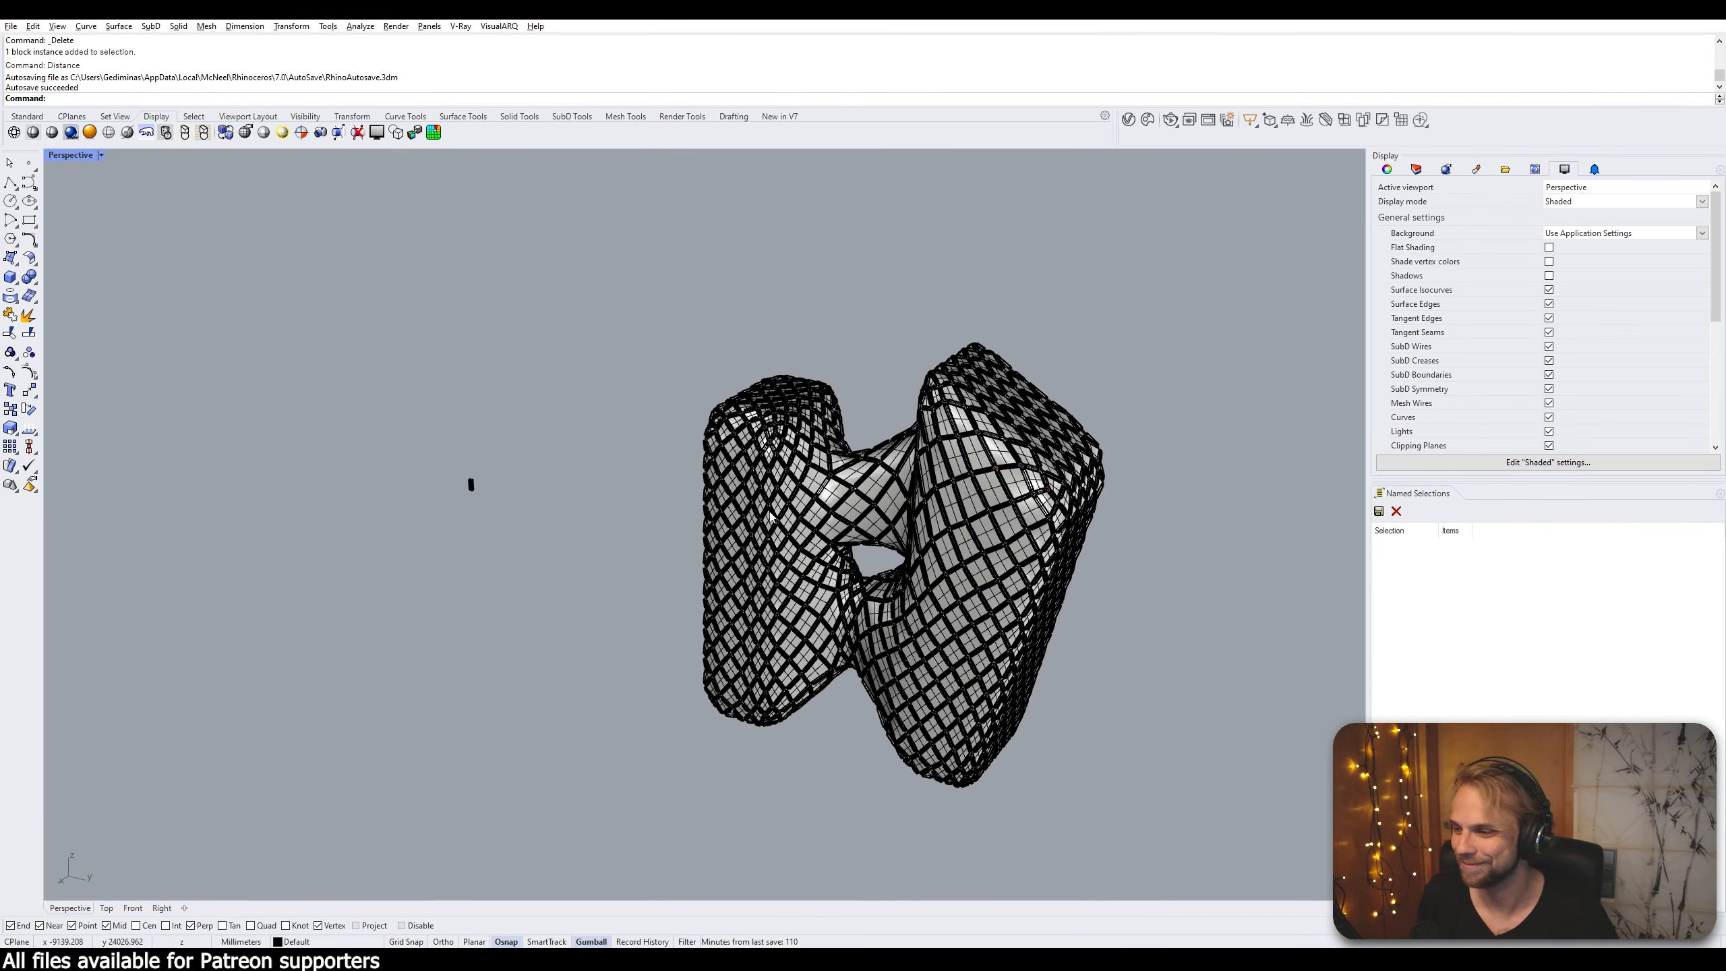
Examine the lattice structure on the two-tower shape, including its beams and node connections
{"action": "right_click_drag", "start_coordinate": [772, 518], "coordinate": [633, 463], "text": "shift"}
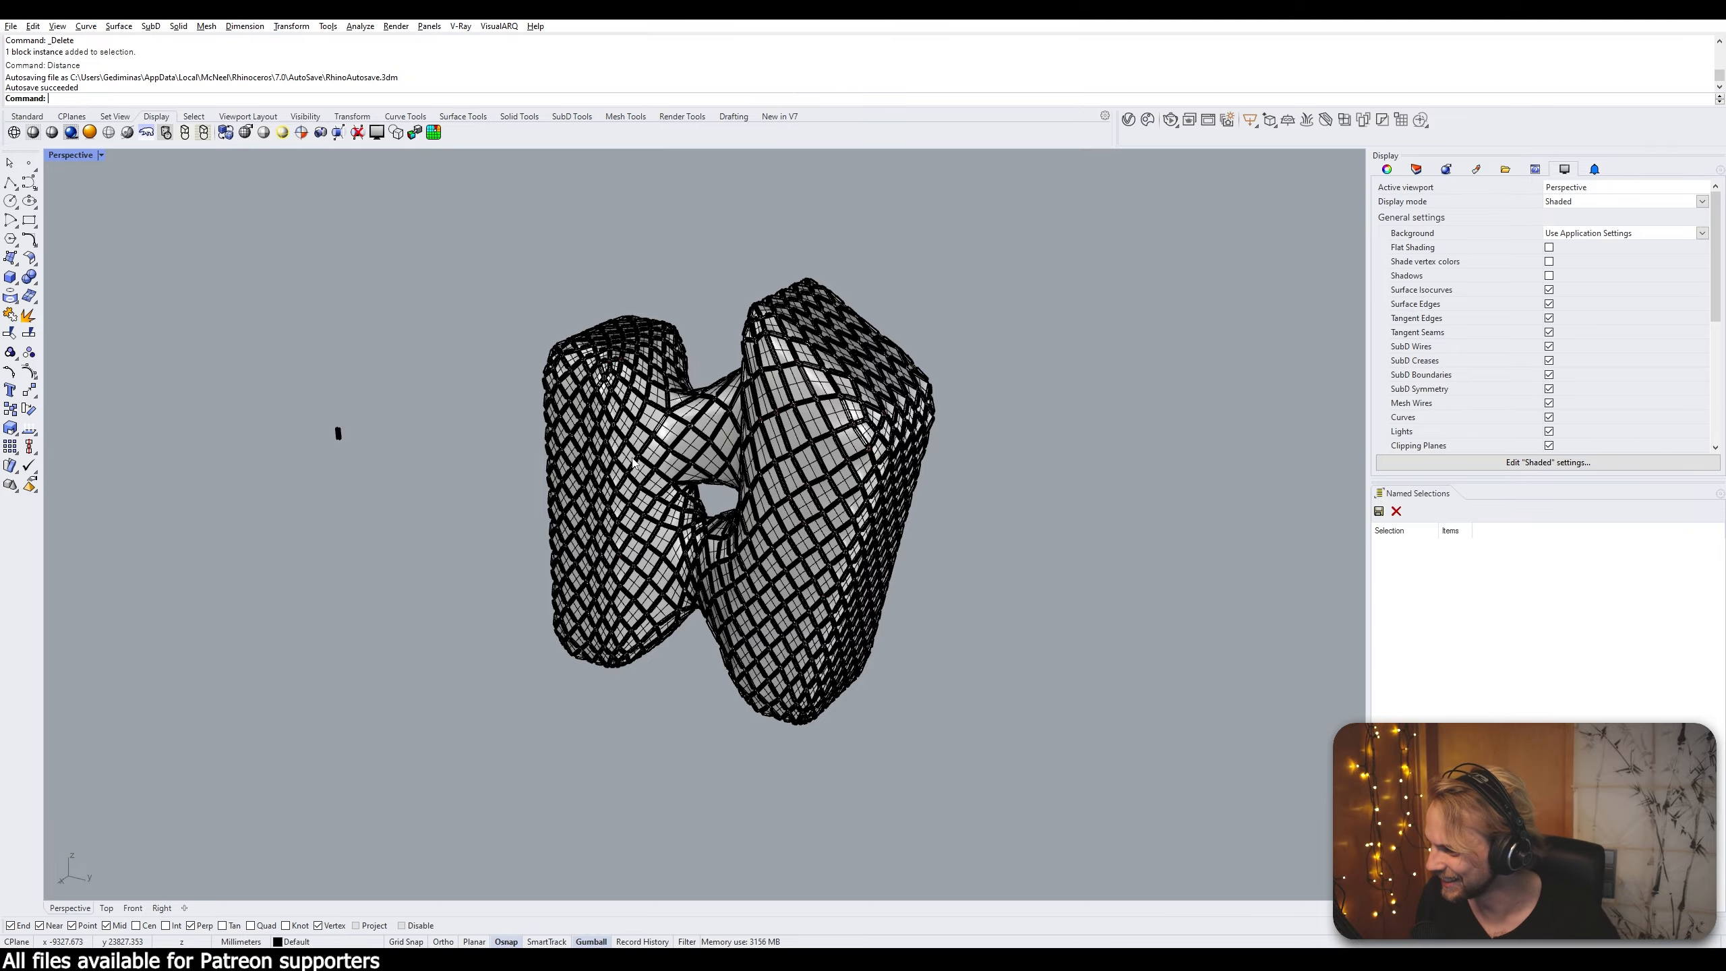
{"action": "scroll", "coordinate": [633, 462], "scroll_direction": "up", "scroll_amount": 8}
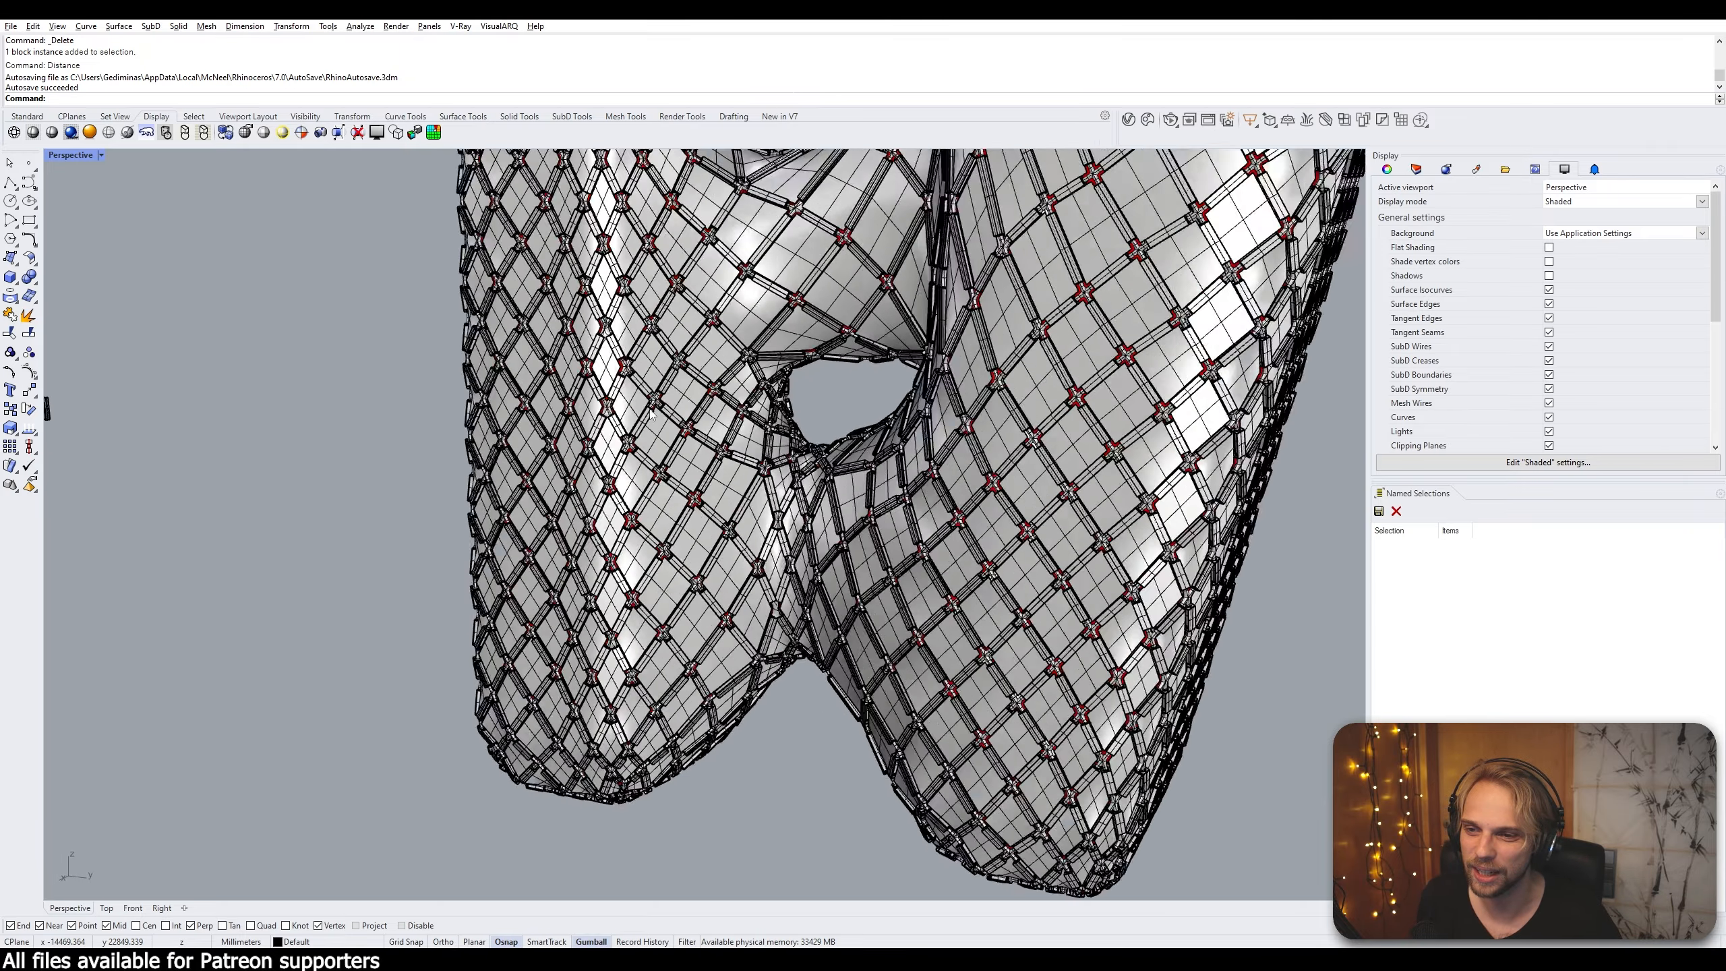
{"action": "scroll", "coordinate": [652, 412], "scroll_direction": "up", "scroll_amount": 5}
{"action": "scroll", "coordinate": [529, 369], "scroll_direction": "up", "scroll_amount": 5}
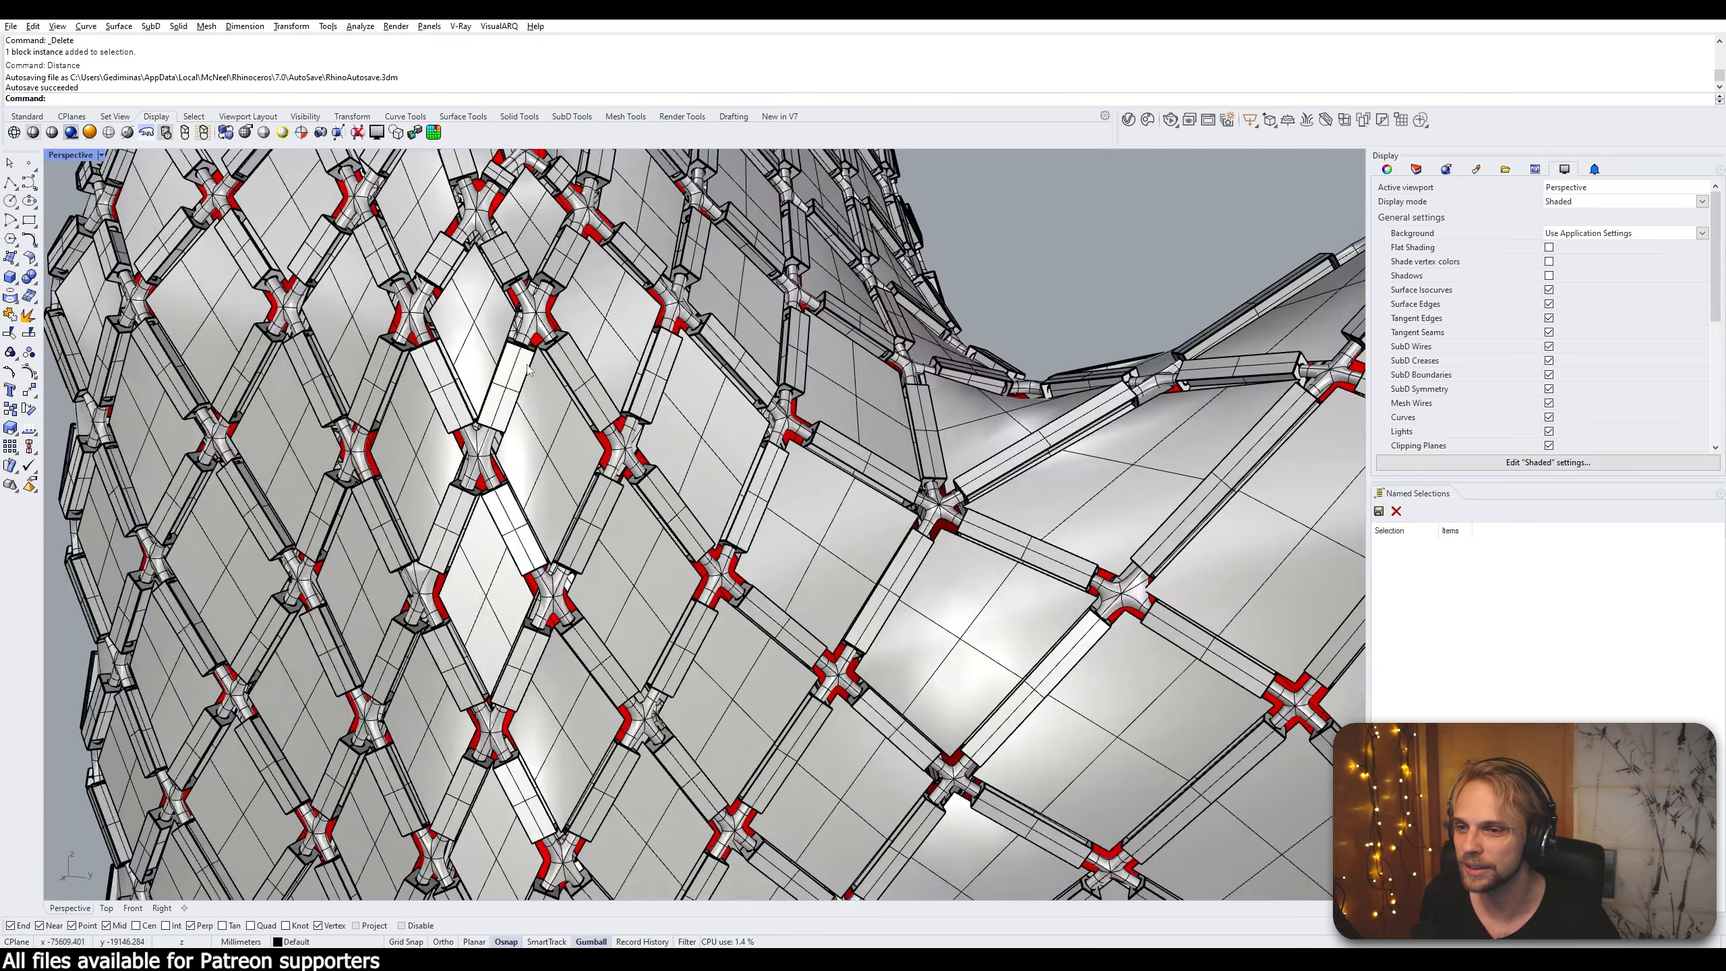
{"action": "scroll", "coordinate": [529, 368], "scroll_direction": "up", "scroll_amount": 5}
{"action": "scroll", "coordinate": [529, 369], "scroll_direction": "down", "scroll_amount": 15}
{"action": "scroll", "coordinate": [680, 415], "scroll_direction": "up", "scroll_amount": 3}
{"action": "scroll", "coordinate": [850, 406], "scroll_direction": "up", "scroll_amount": 3}
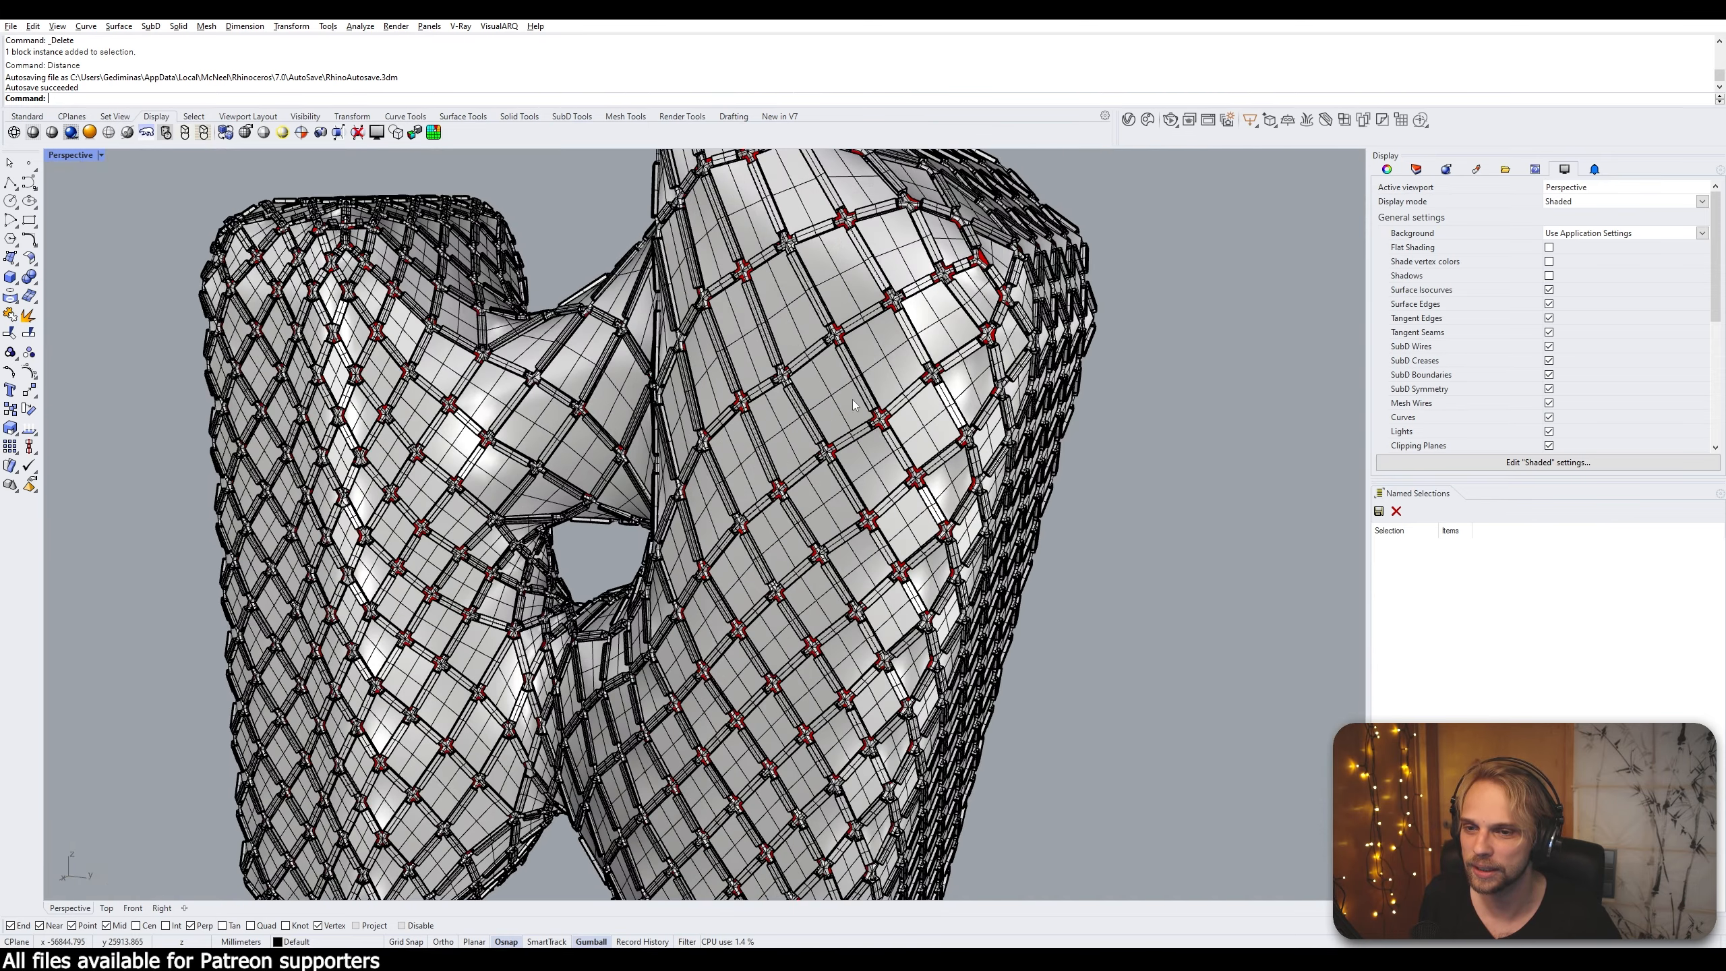
{"action": "scroll", "coordinate": [855, 406], "scroll_direction": "up", "scroll_amount": 8}
{"action": "scroll", "coordinate": [669, 421], "scroll_direction": "up", "scroll_amount": 5}
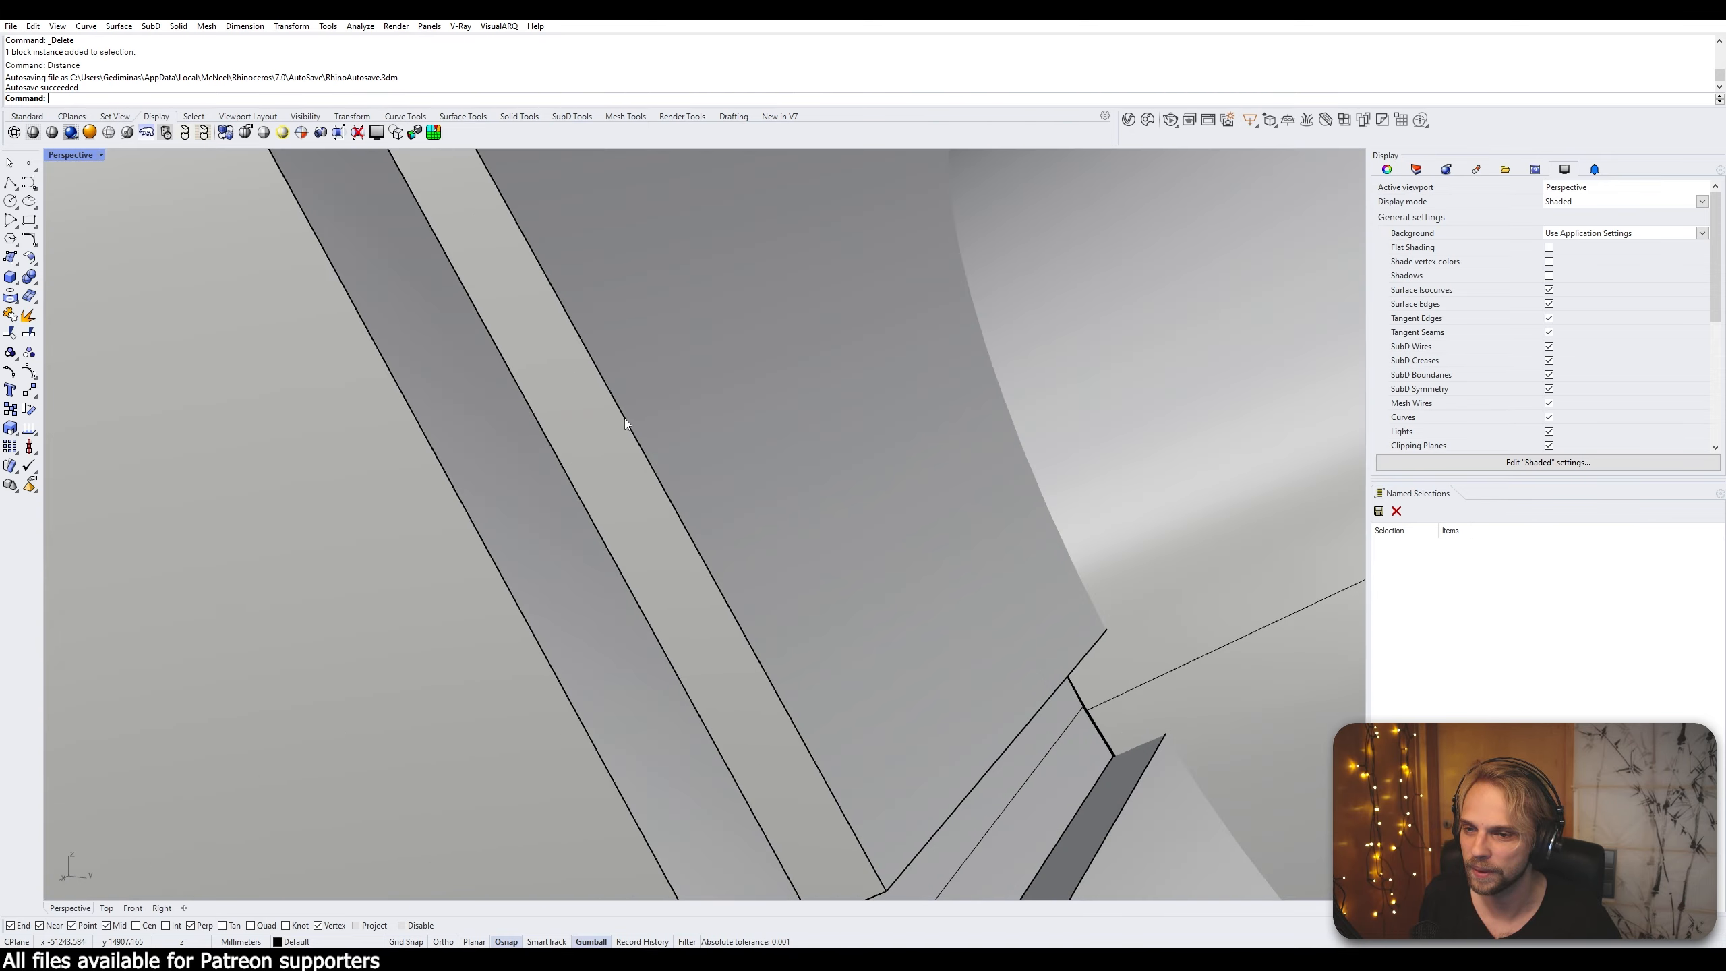
{"action": "scroll", "coordinate": [625, 415], "scroll_direction": "down", "scroll_amount": 5}
Select one SubD pipe node of the lattice and zoom the view to it
{"action": "left_click", "coordinate": [688, 390]}
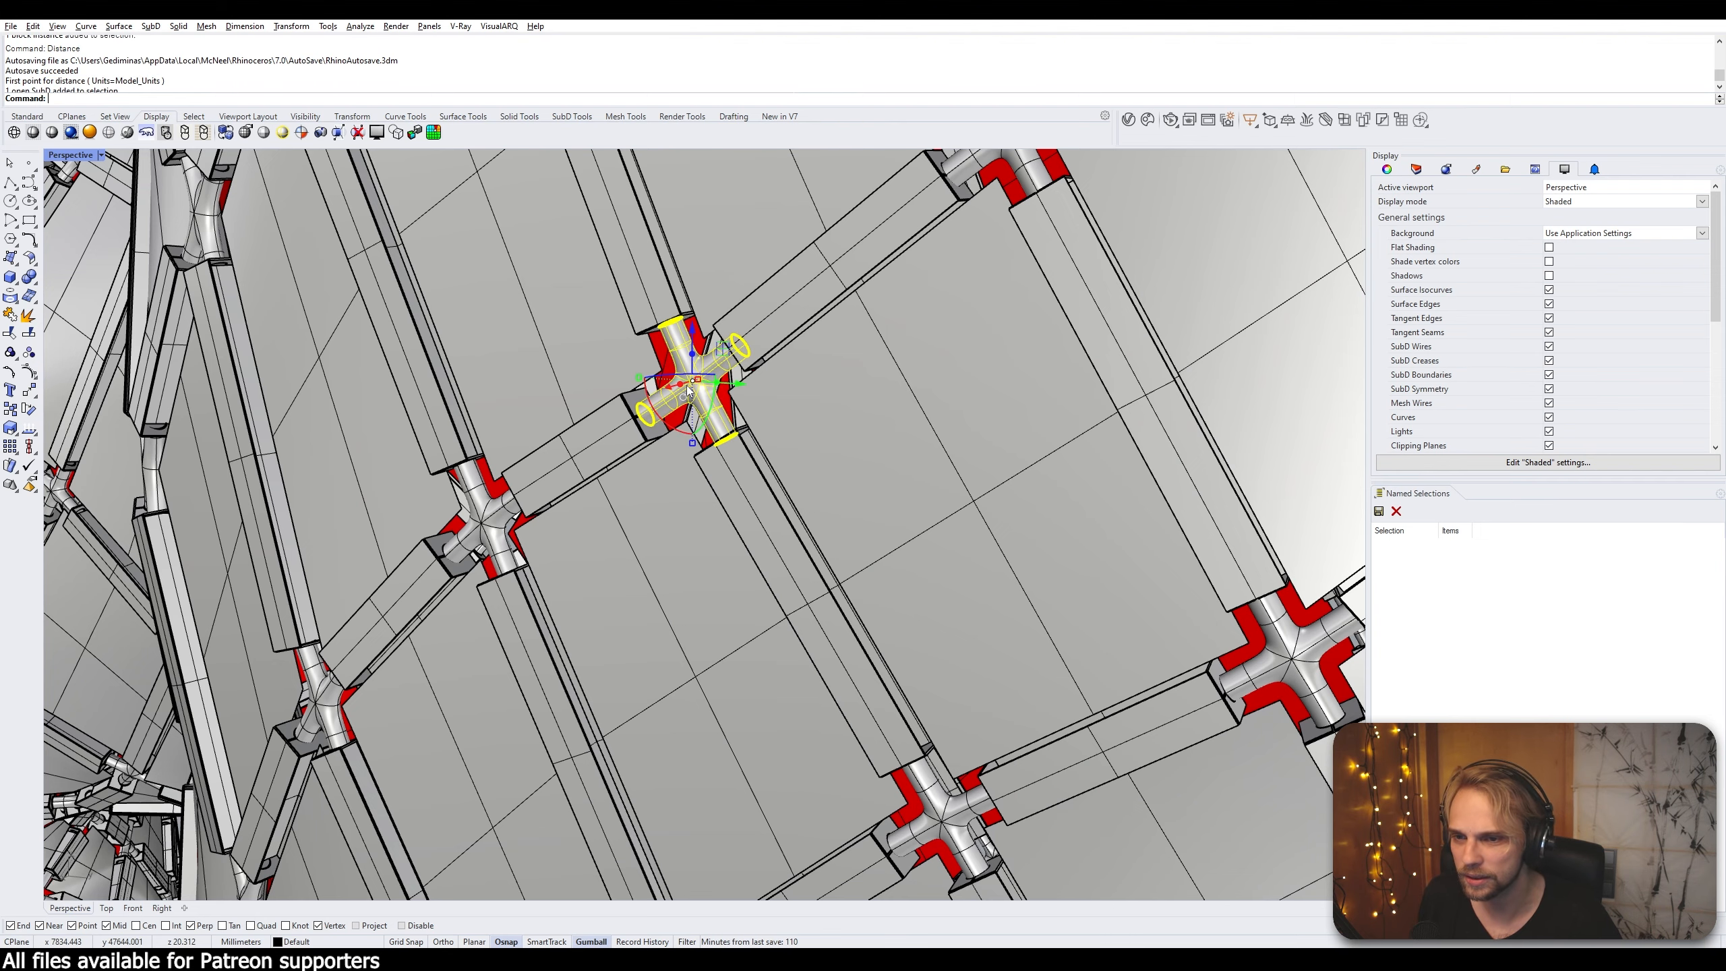
{"action": "type", "text": "zs"}
{"action": "key", "text": "Return"}
{"action": "key", "text": "Escape"}
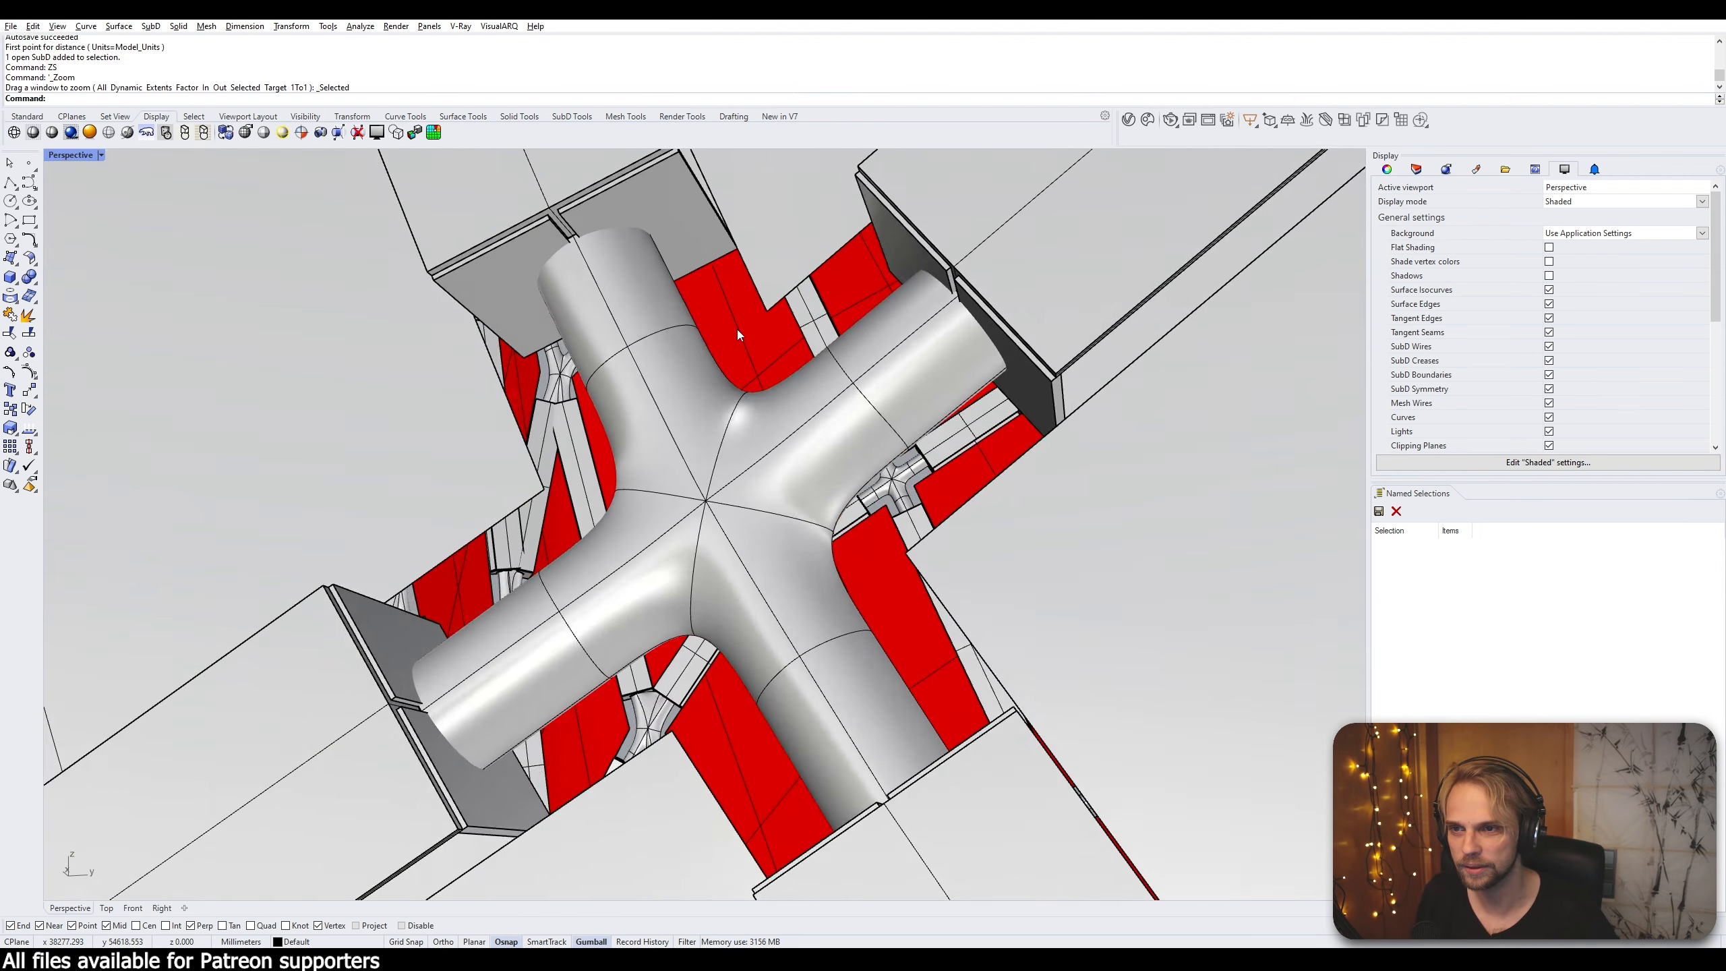
{"action": "scroll", "coordinate": [739, 335], "scroll_direction": "down", "scroll_amount": 3}
{"action": "mouse_move", "coordinate": [739, 335]}
{"action": "right_mouse_down"}
{"action": "mouse_move", "coordinate": [757, 369]}
{"action": "mouse_move", "coordinate": [721, 331]}
{"action": "right_mouse_up"}
Check the object types at the node by selecting its two end plates and the SubD pipe joint
{"action": "left_click", "coordinate": [578, 358]}
{"action": "left_click", "coordinate": [710, 299], "text": "shift"}
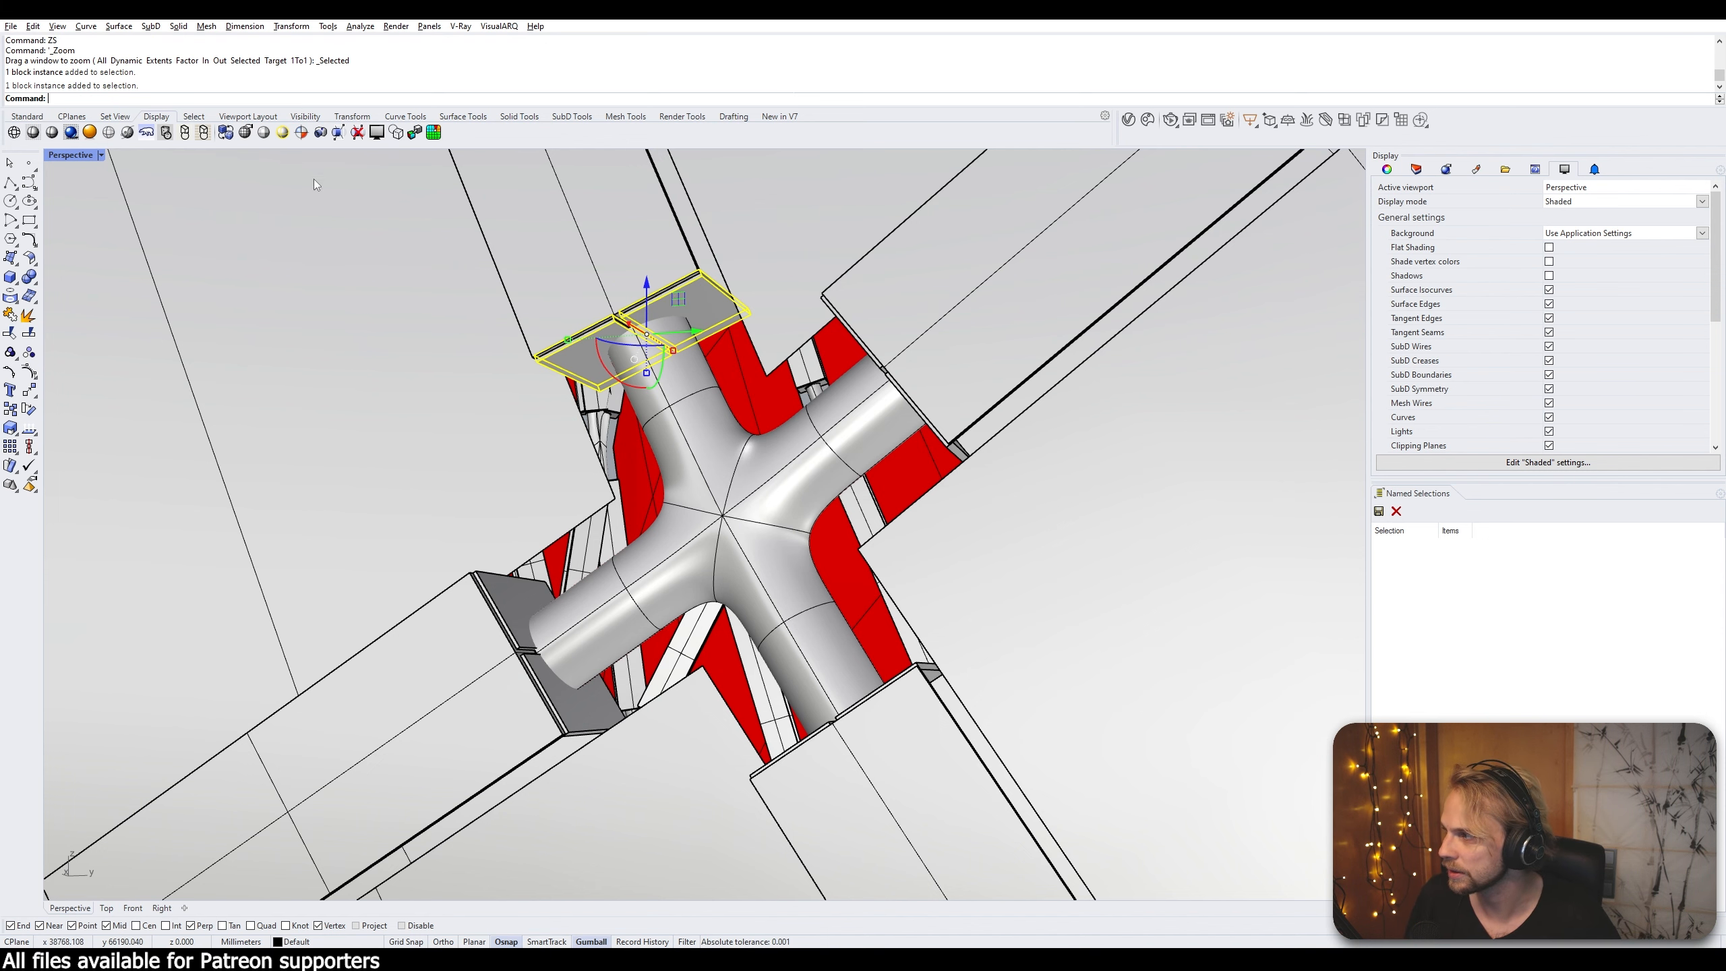
{"action": "key", "text": "Escape"}
{"action": "left_click", "coordinate": [781, 525]}
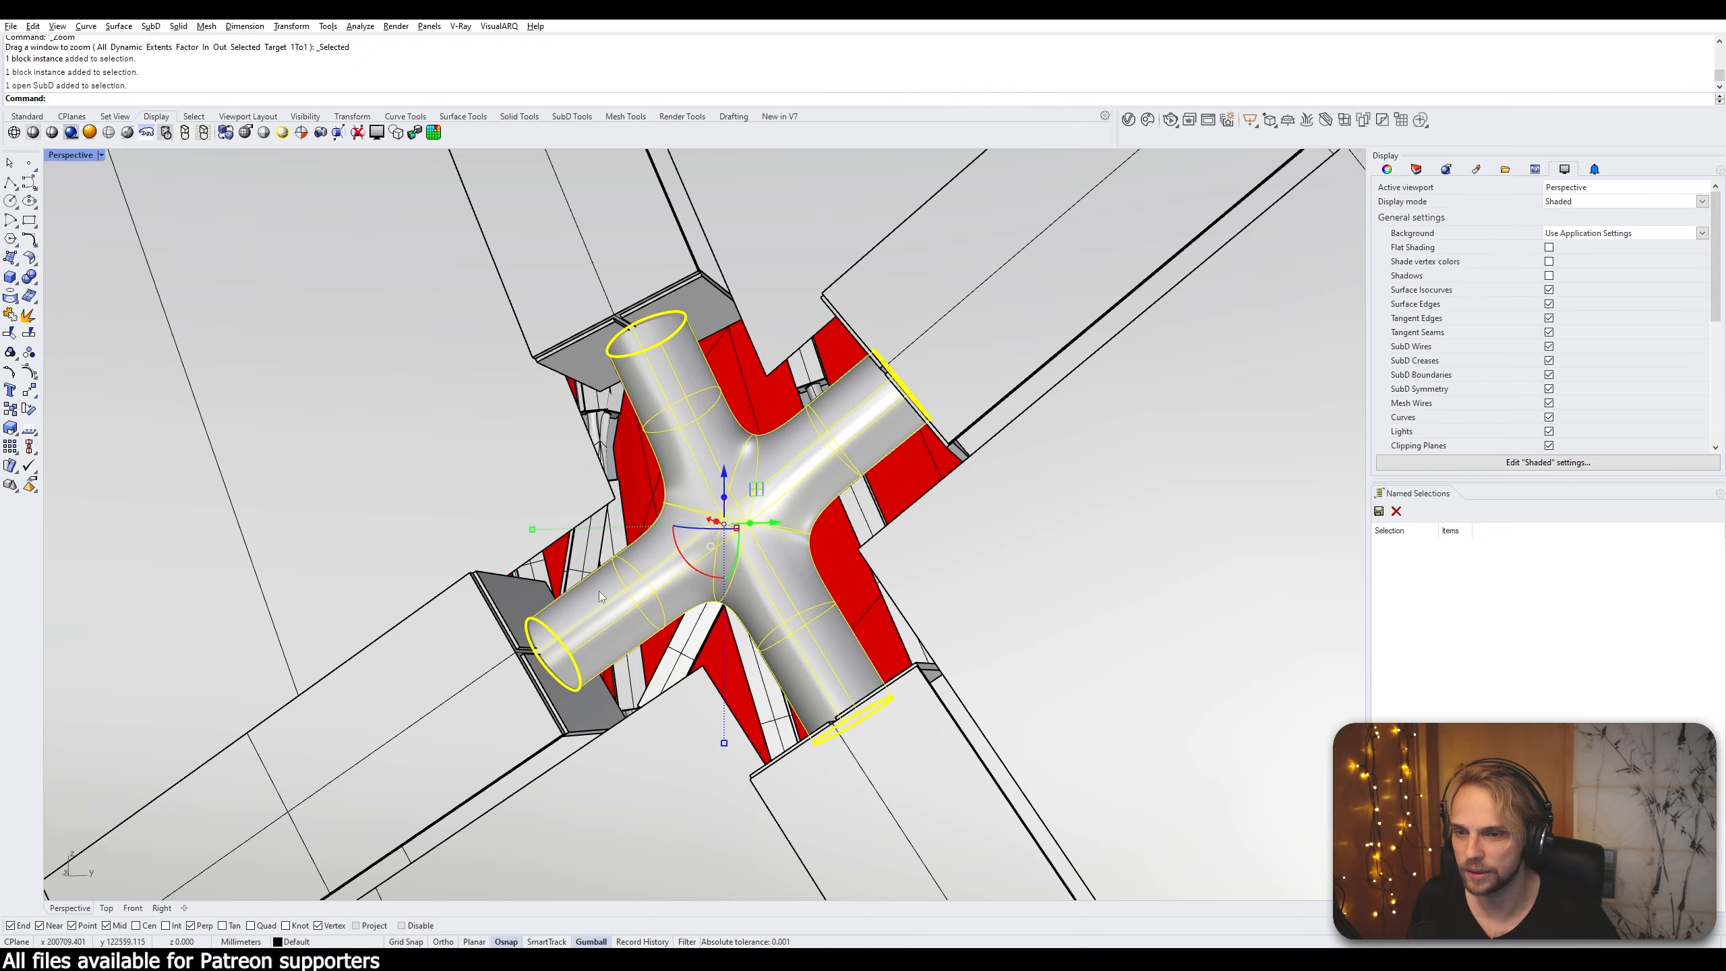
{"action": "key", "text": "Escape"}
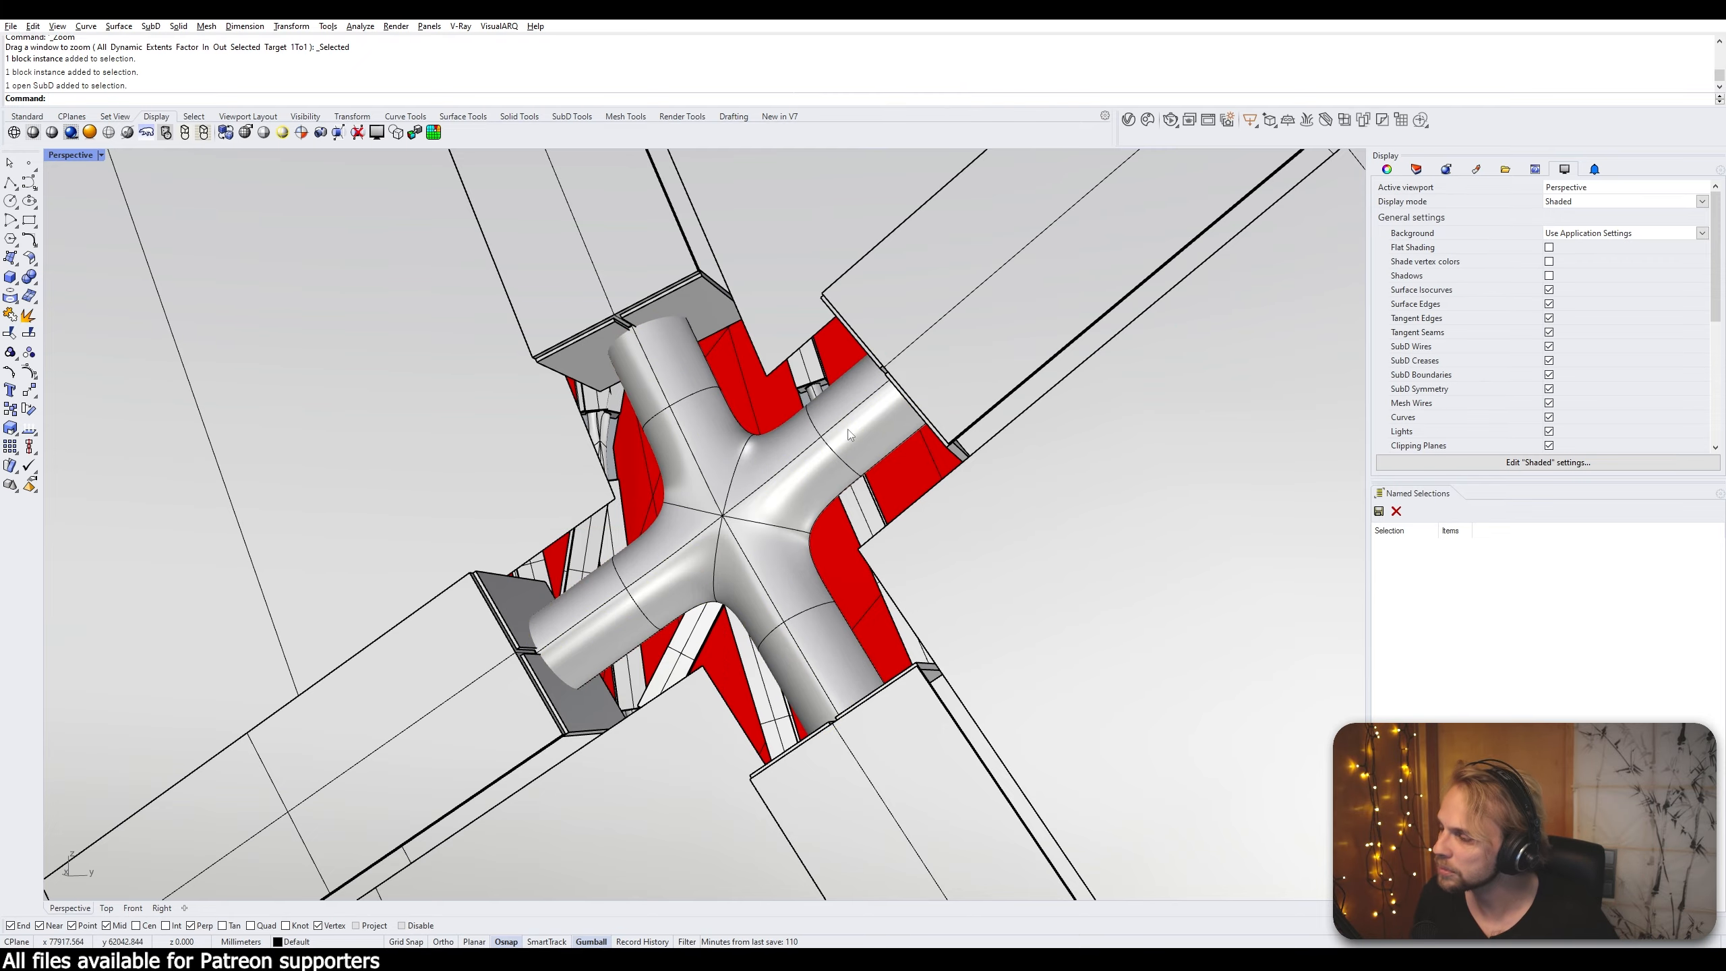
Inspect the neighbouring nodes and the whole lattice shape, selecting one of its surfaces to check it
{"action": "right_click_drag", "start_coordinate": [850, 433], "coordinate": [841, 478]}
{"action": "scroll", "coordinate": [893, 402], "scroll_direction": "up", "scroll_amount": 5}
{"action": "scroll", "coordinate": [883, 415], "scroll_direction": "down", "scroll_amount": 5}
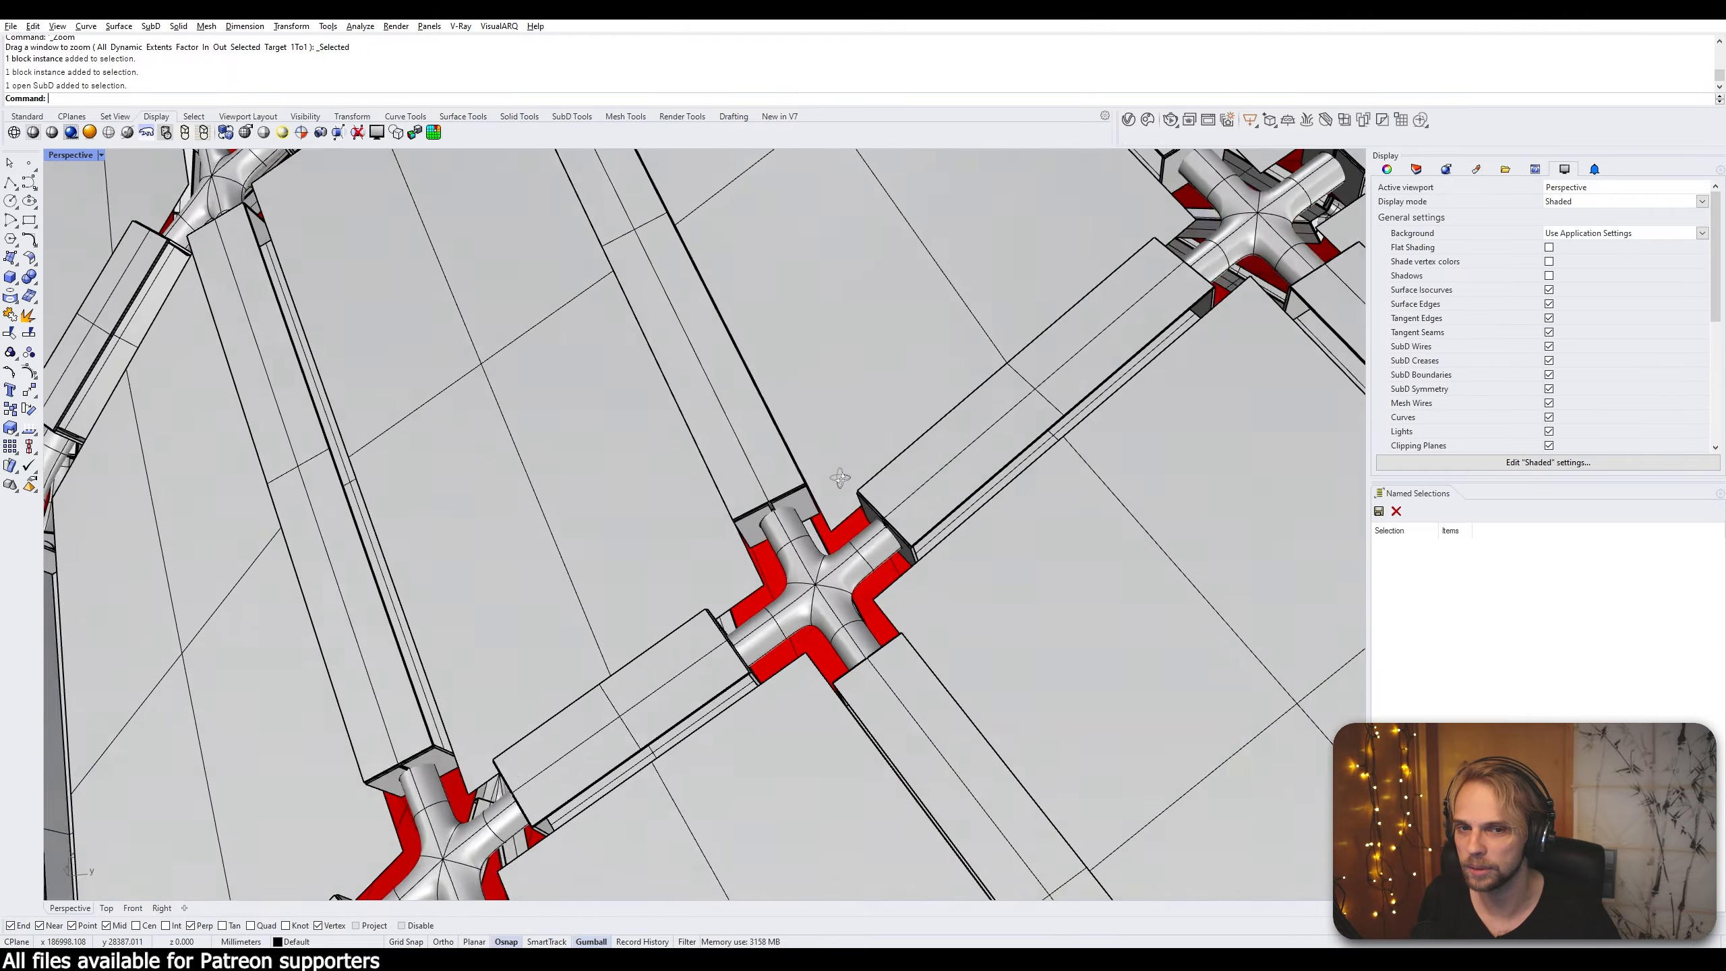
{"action": "scroll", "coordinate": [841, 478], "scroll_direction": "down", "scroll_amount": 10}
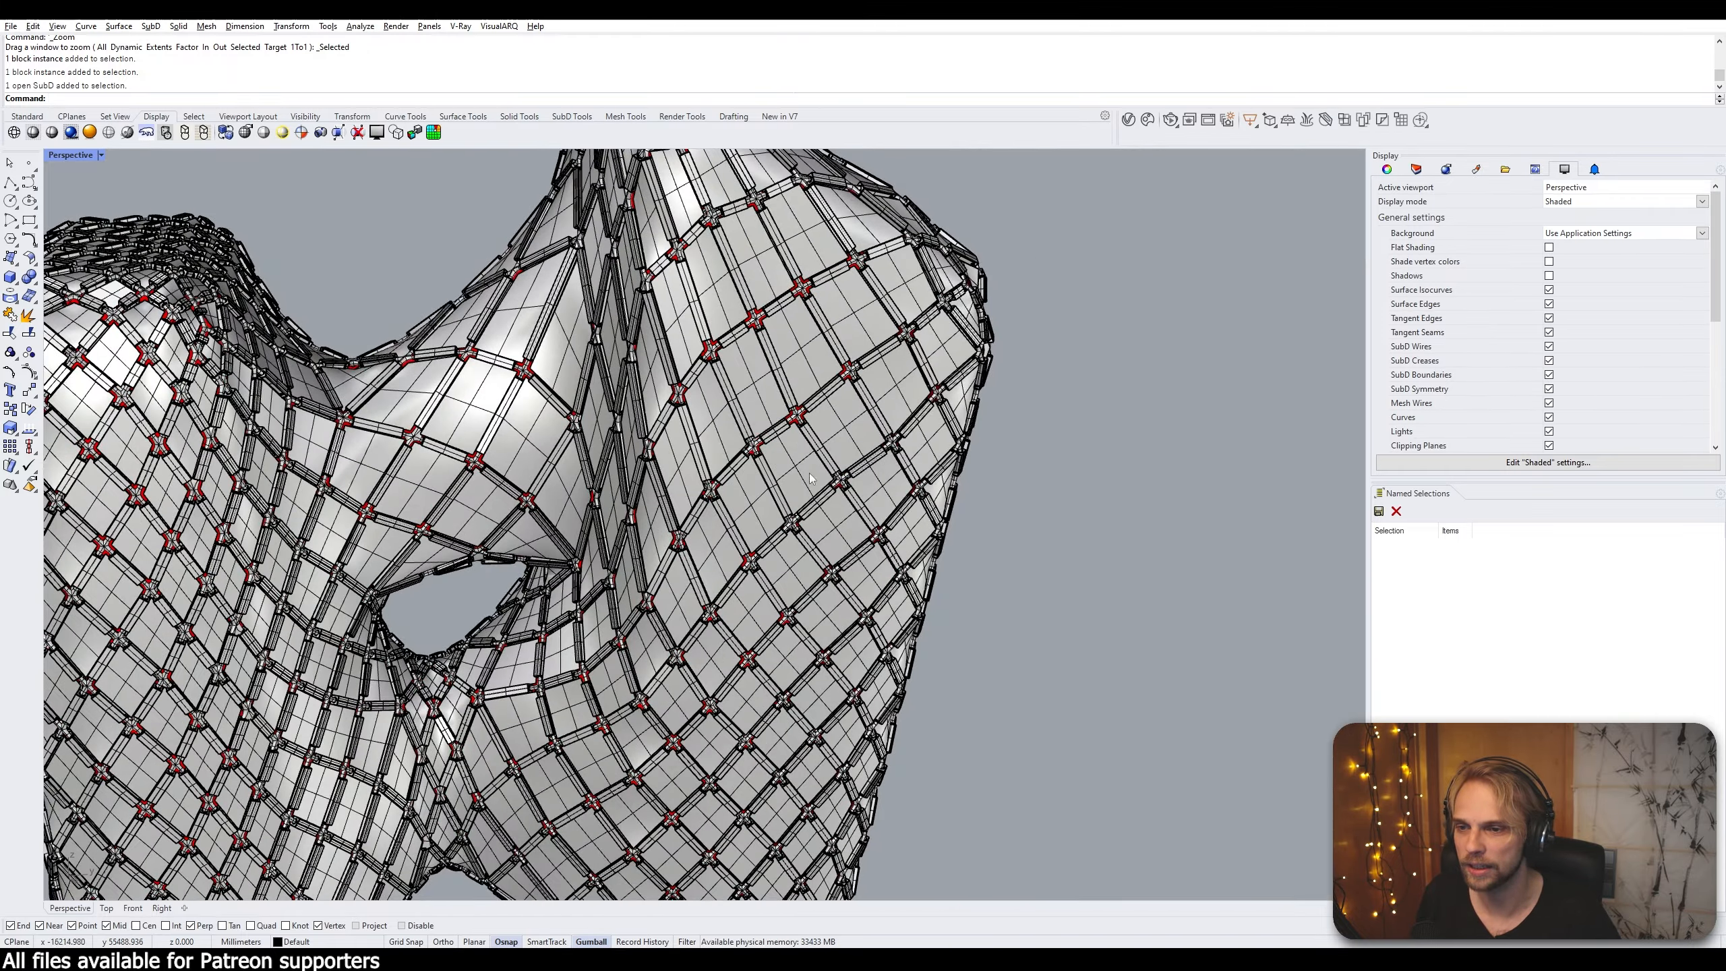
{"action": "scroll", "coordinate": [810, 479], "scroll_direction": "down", "scroll_amount": 6}
{"action": "left_click", "coordinate": [612, 421]}
{"action": "scroll", "coordinate": [747, 435], "scroll_direction": "up", "scroll_amount": 3}
{"action": "right_click_drag", "start_coordinate": [653, 415], "coordinate": [81, 340]}
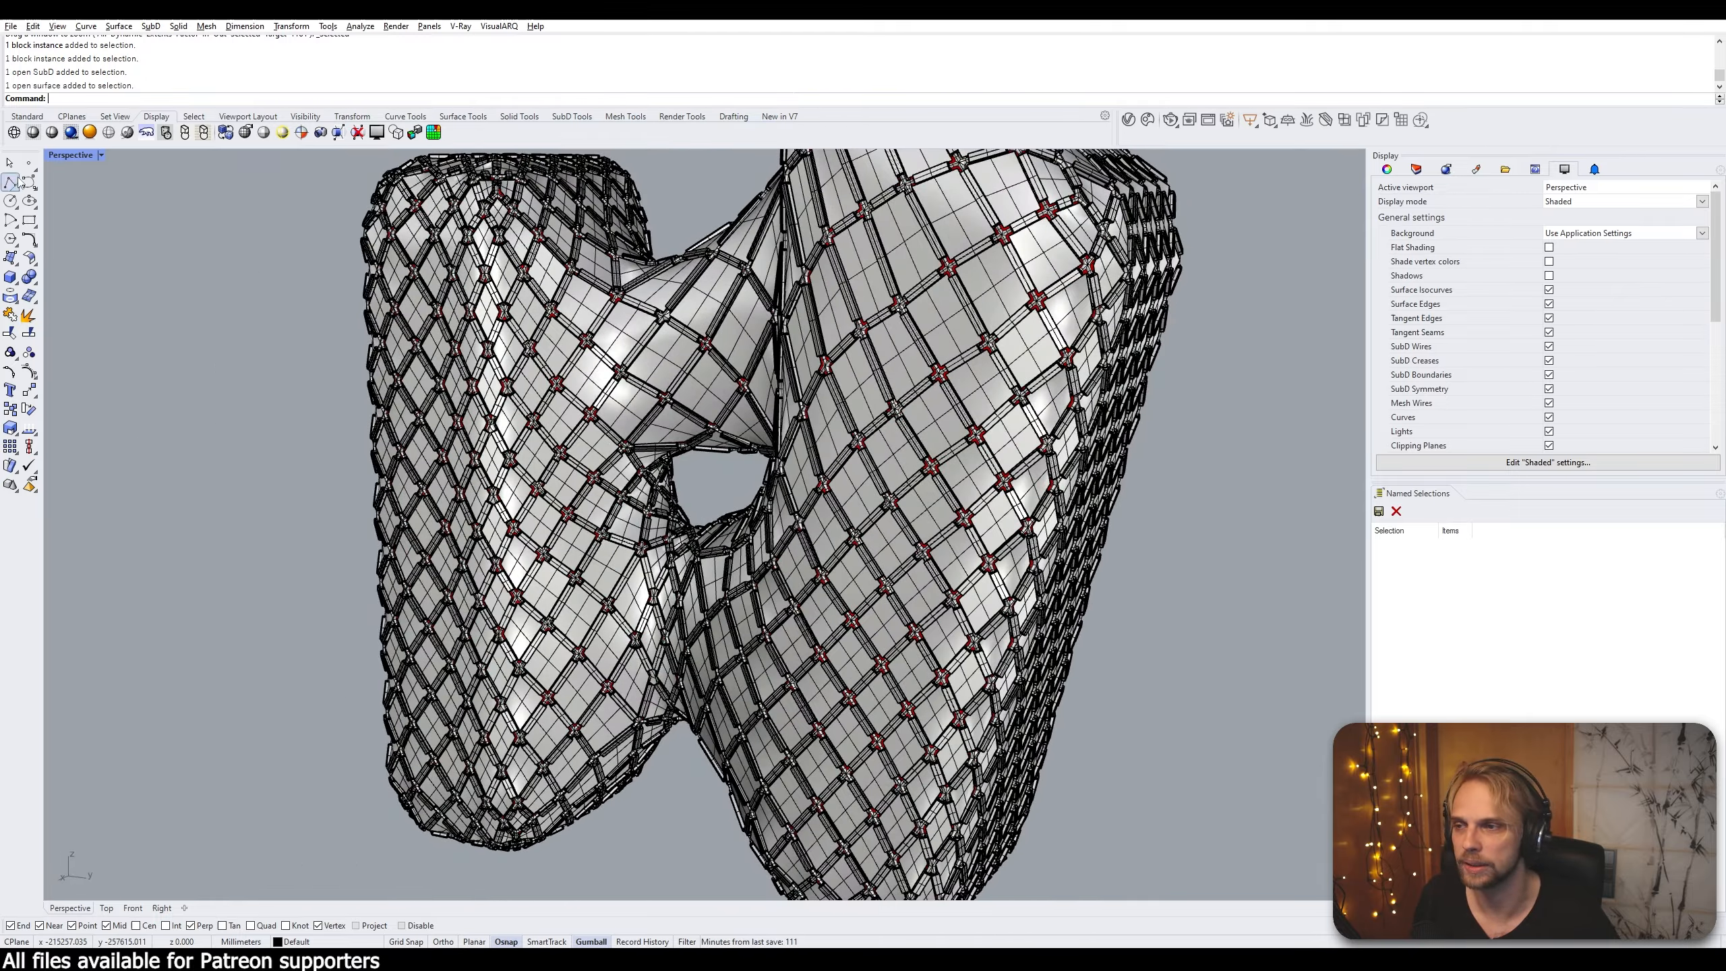
Set the Perspective viewport to Arctic display mode and view the lattice from another angle
{"action": "left_click", "coordinate": [100, 155]}
{"action": "left_click", "coordinate": [78, 323]}
{"action": "right_click_drag", "start_coordinate": [476, 476], "coordinate": [785, 568]}
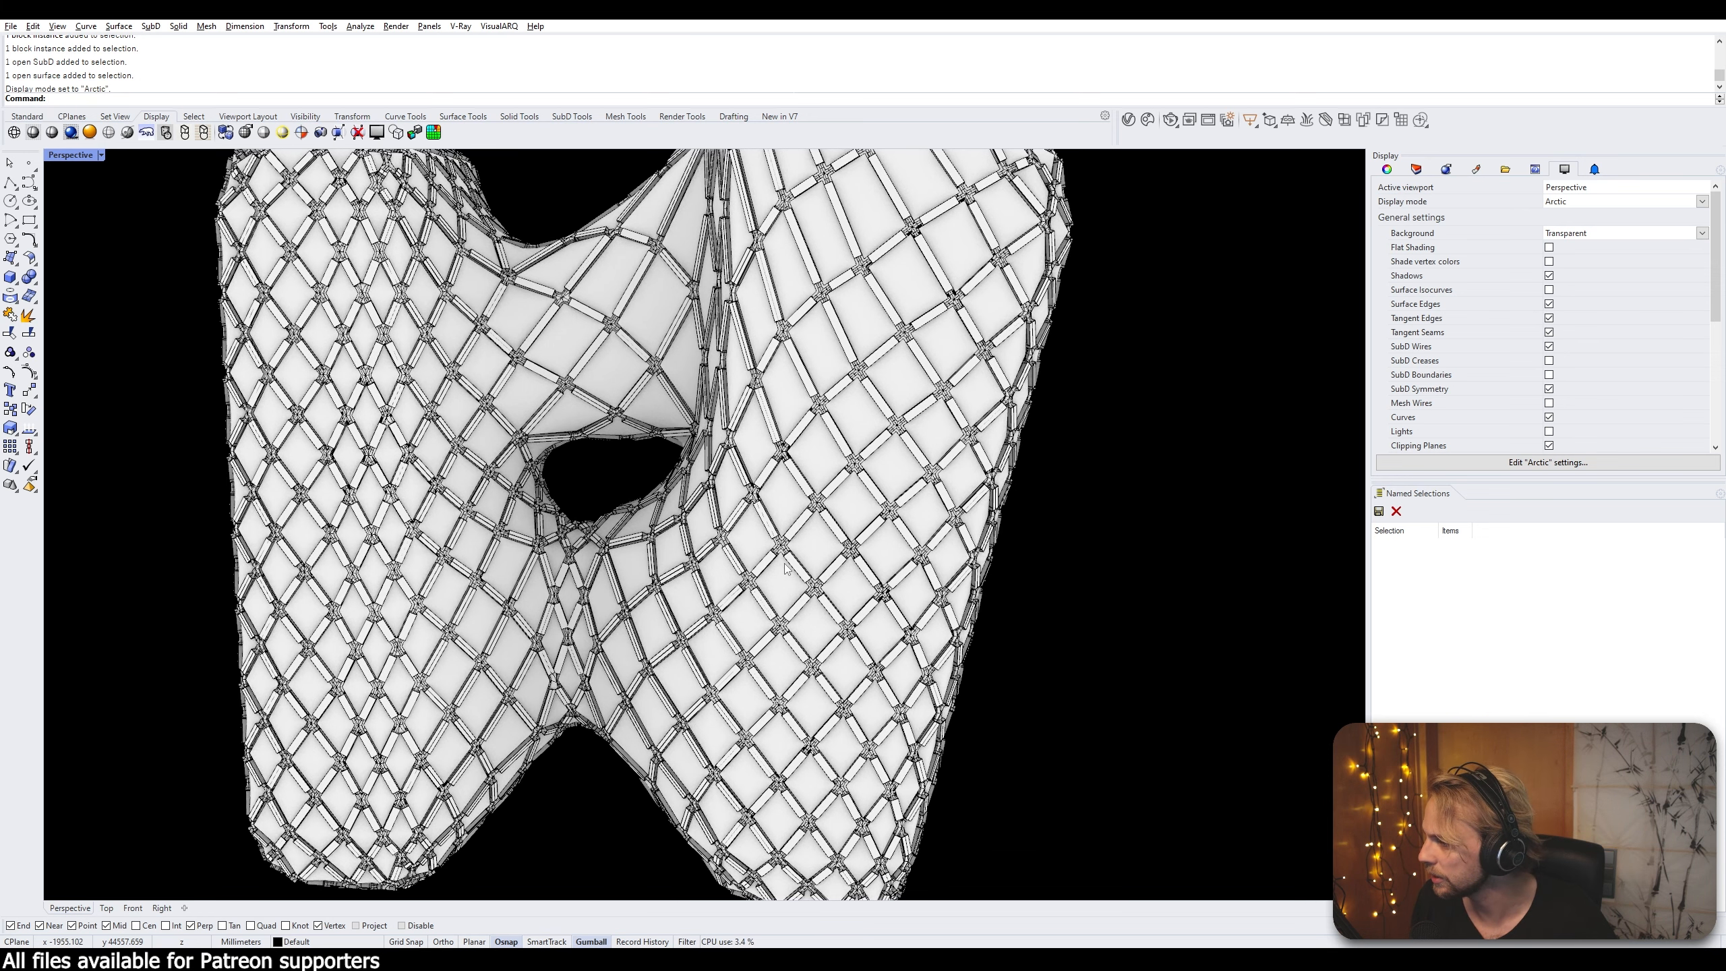